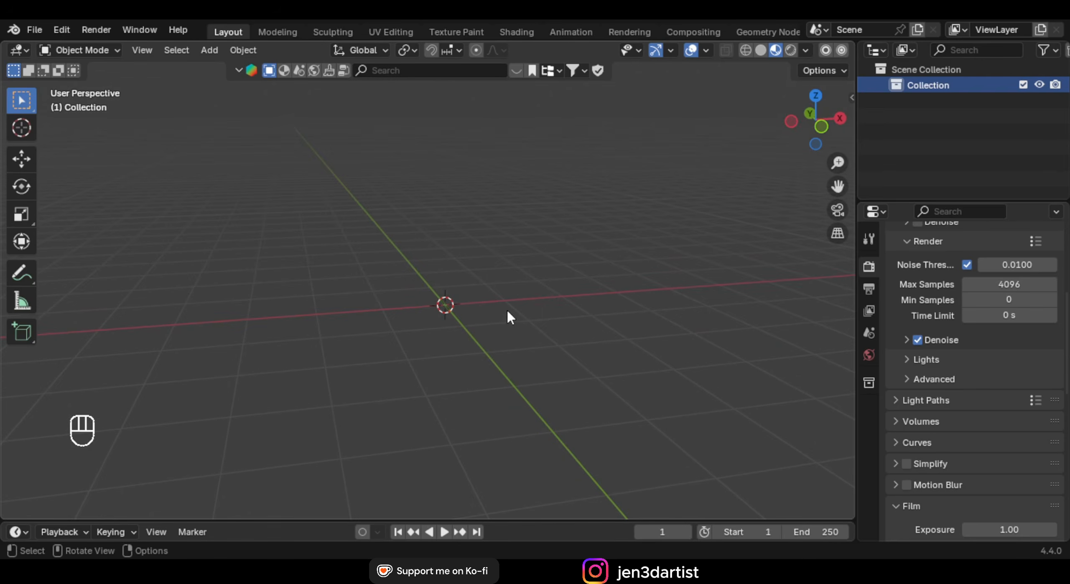
Add a circle mesh at the scene origin
middle_click_drag(507, 311, 521, 303)
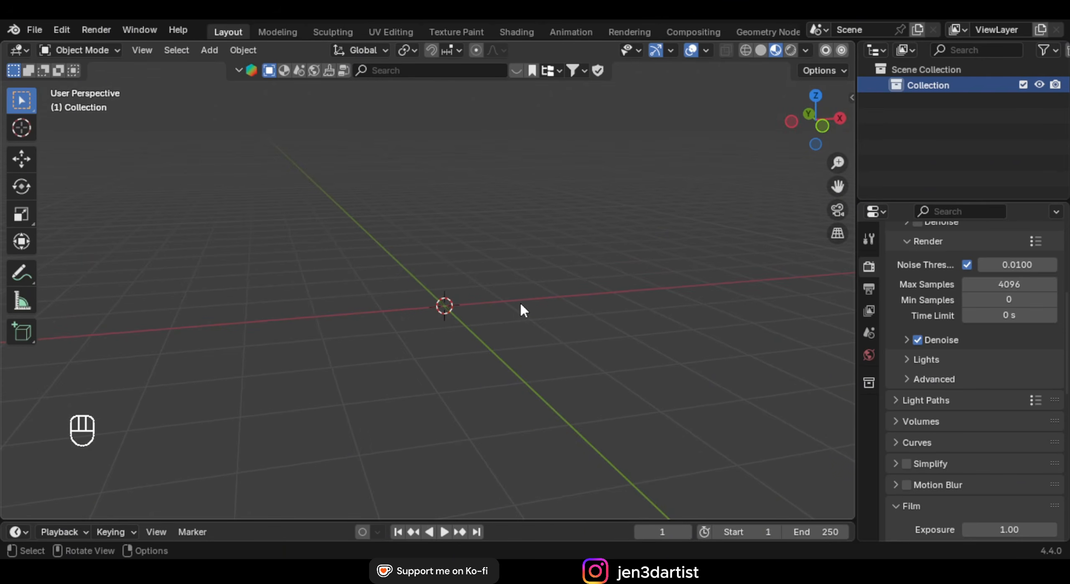
key("shift+a")
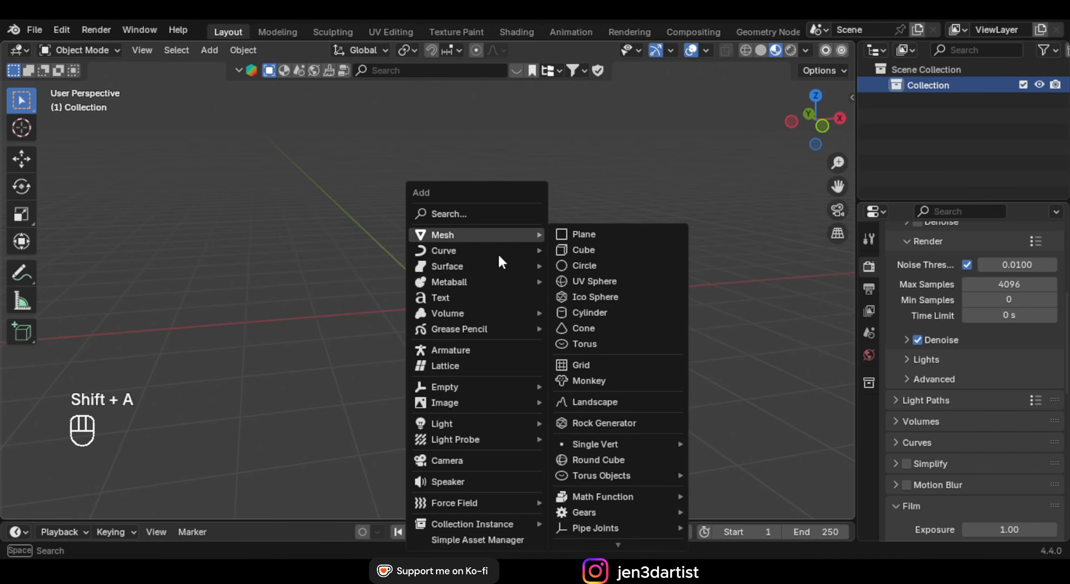
mouse_move(463, 237)
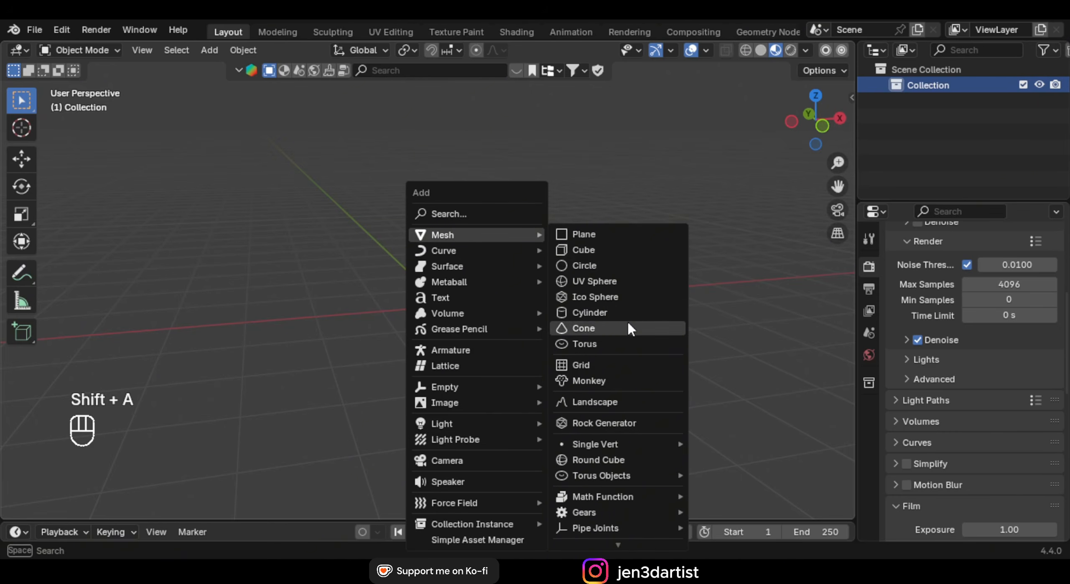
left_click(604, 265)
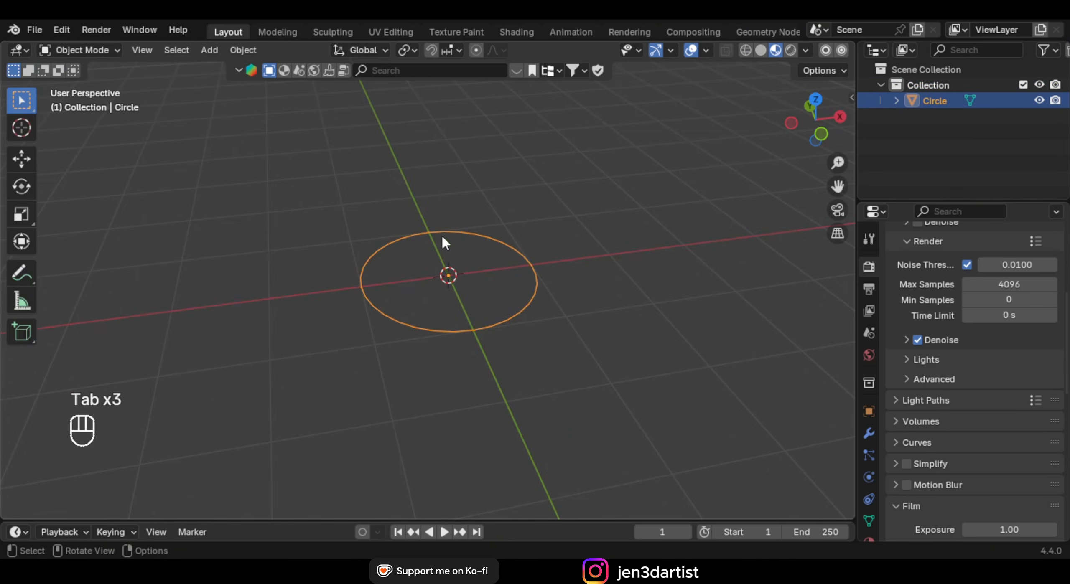
In vertex Edit Mode, extrude the circle outline and scale it inward into a flat ring
key("Tab")
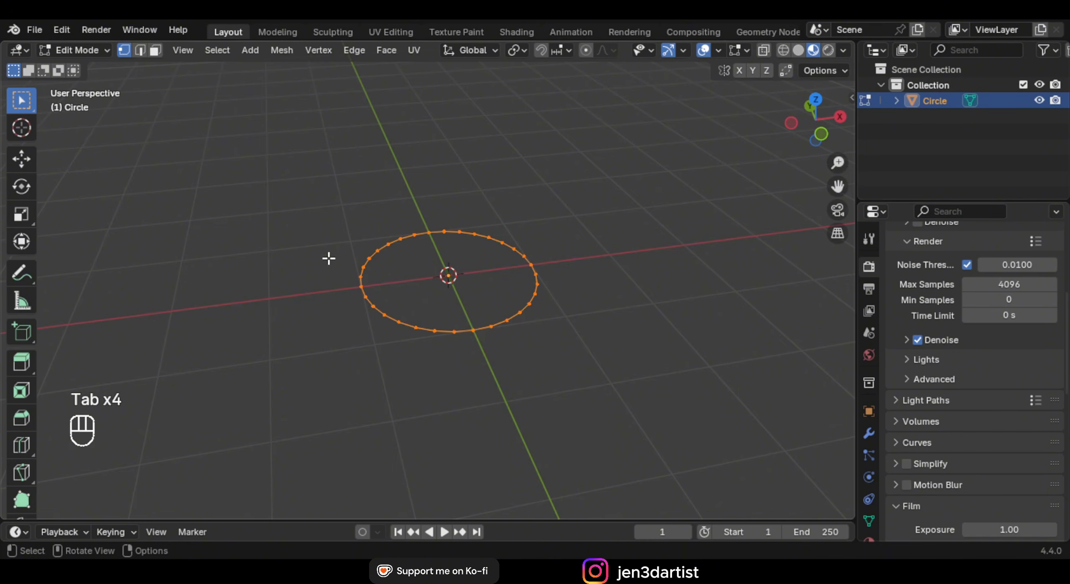
left_click(89, 52)
left_click(90, 88)
middle_click_drag(527, 260, 529, 264)
scroll(530, 264, "up", 1)
key("e")
right_click(652, 261)
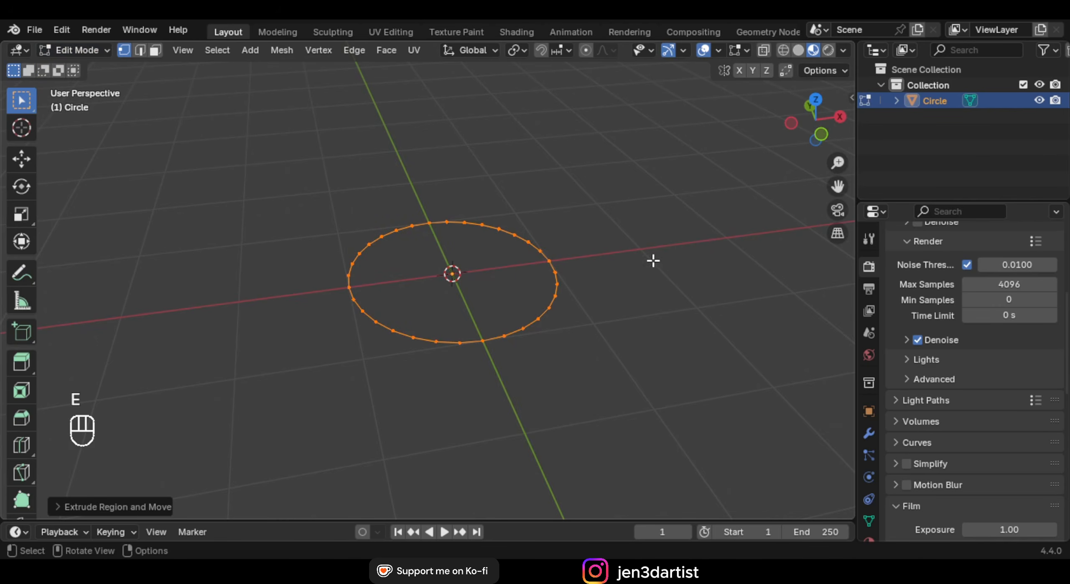
key("s")
left_click(610, 270)
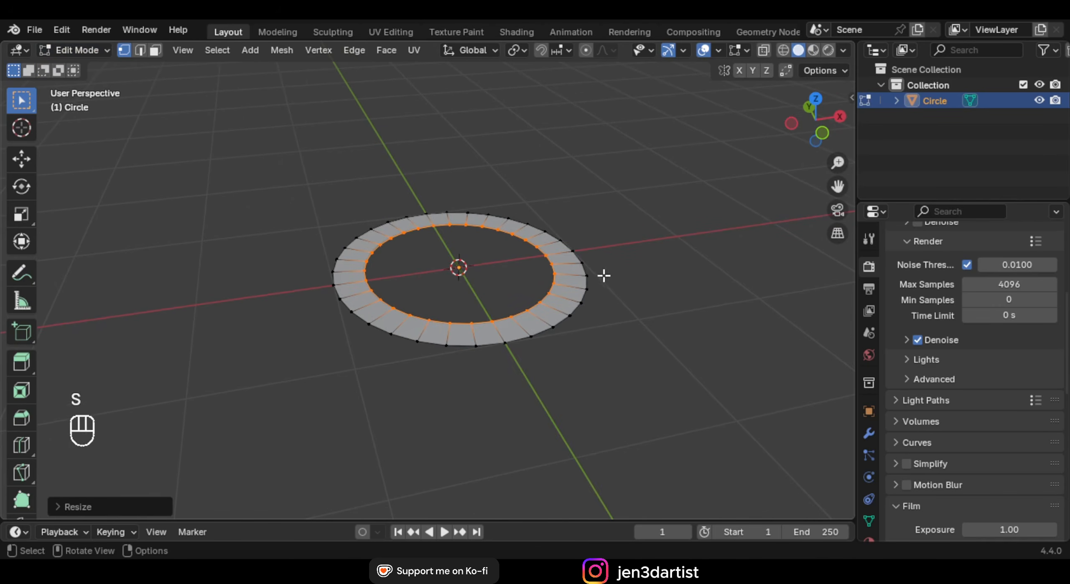
Select the whole ring and extrude it upward into a thick band
key("a")
key("e")
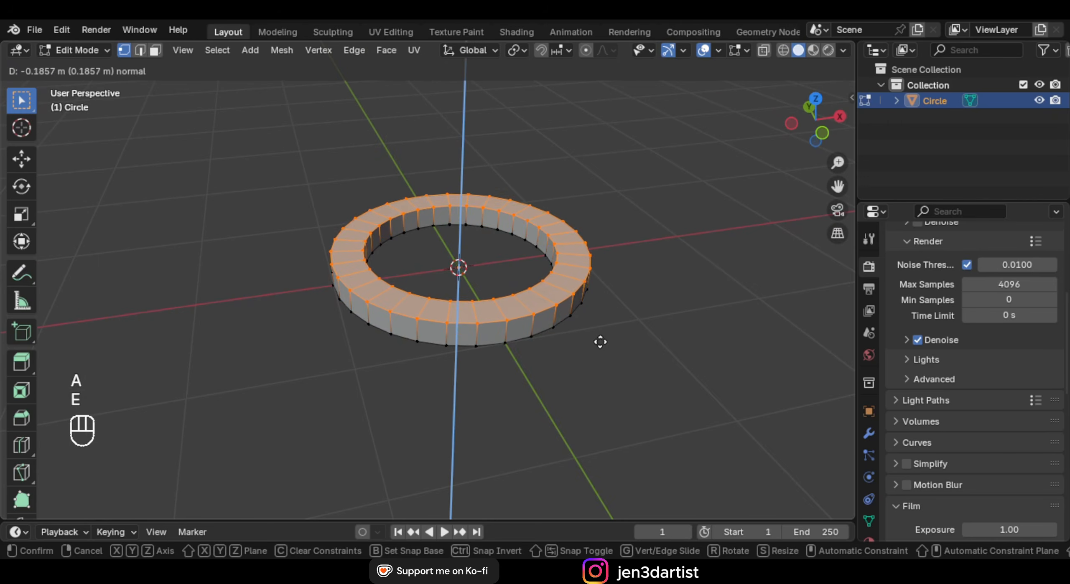
left_click(592, 319)
middle_click_drag(592, 319, 585, 279)
key("Tab")
key("Tab")
Select all sharp edges in edge mode and bevel them with 2 segments
key("2")
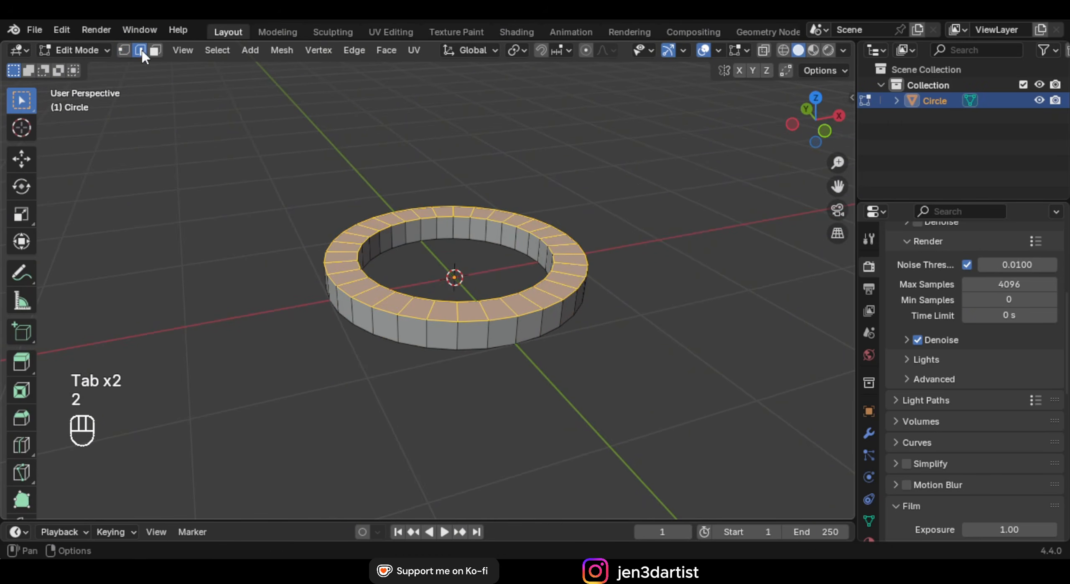
left_click(275, 74)
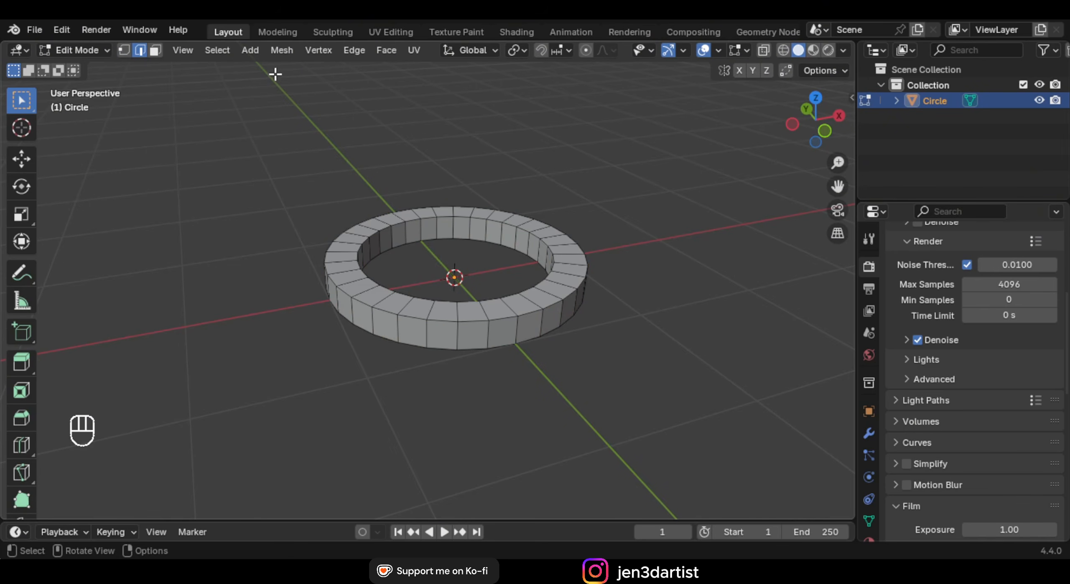
left_click(220, 51)
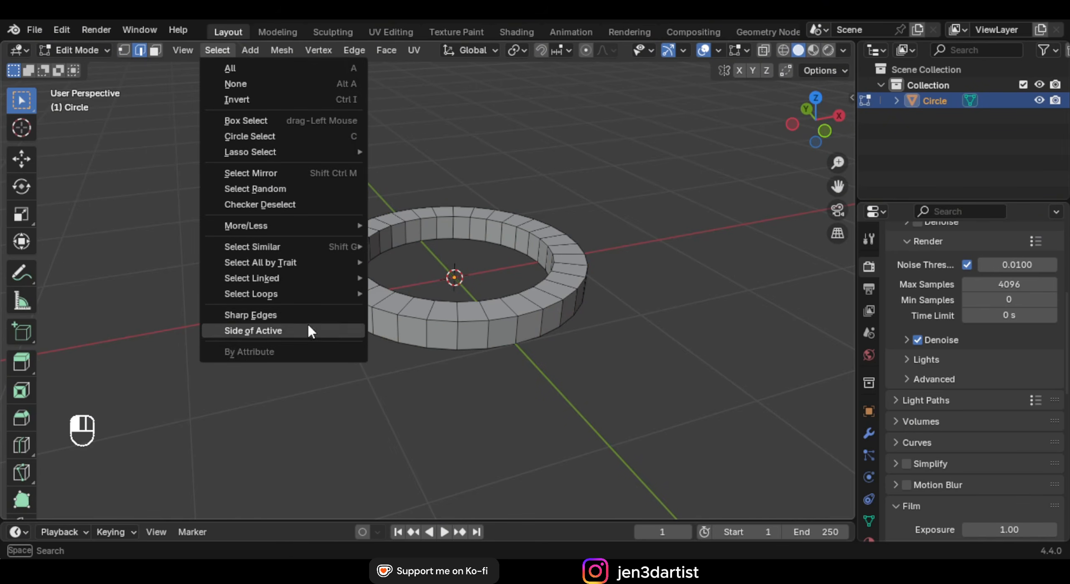
mouse_move(303, 258)
left_click(283, 314)
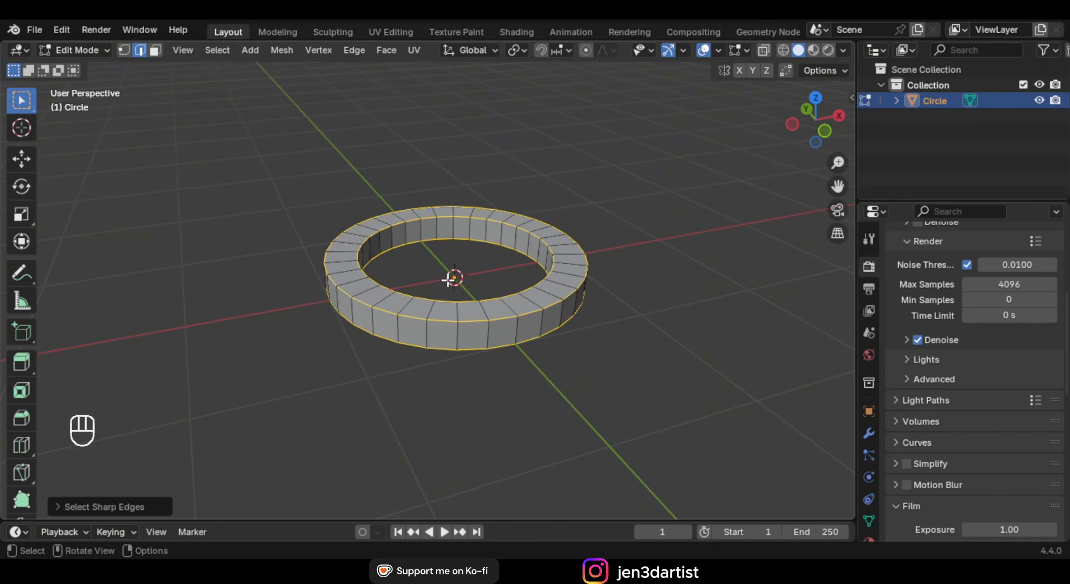
middle_click_drag(464, 268, 481, 255)
key("ctrl+b")
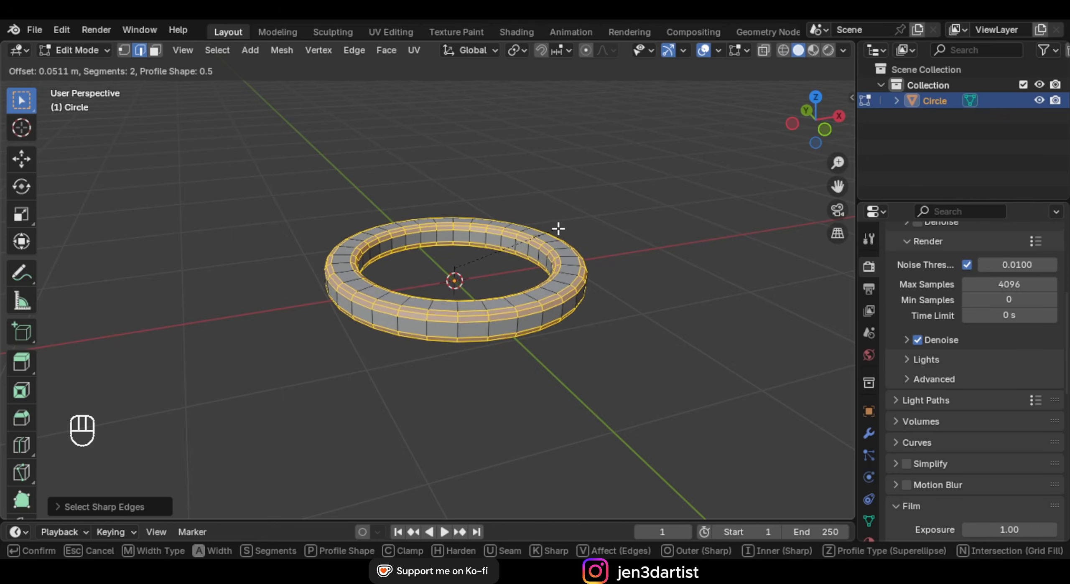
left_click(564, 226)
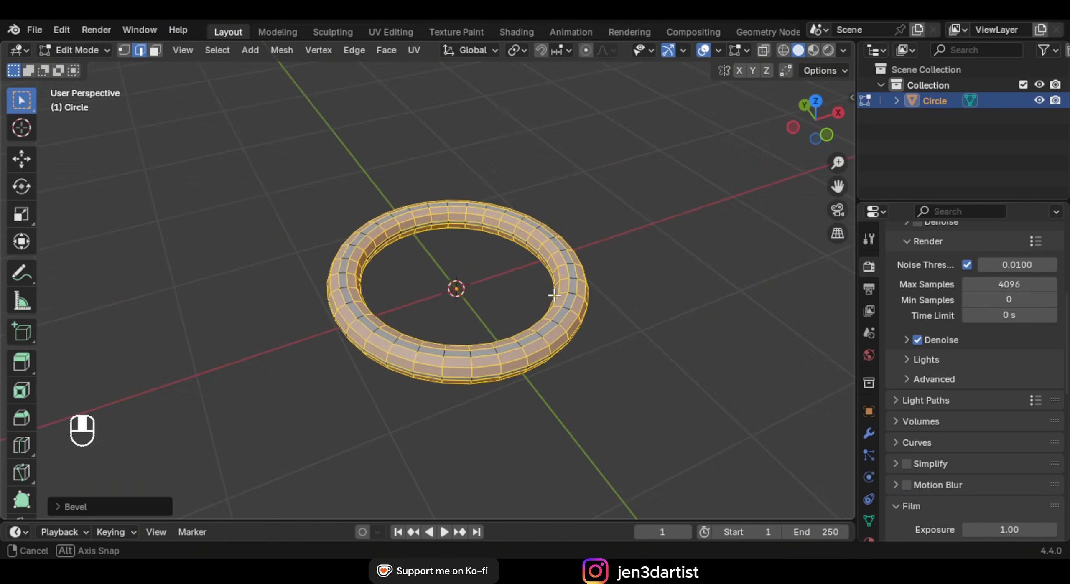
Return to Object Mode and shade the ring smooth
key("Tab")
middle_click_drag(564, 227, 534, 285)
right_click(535, 213)
left_click(518, 198)
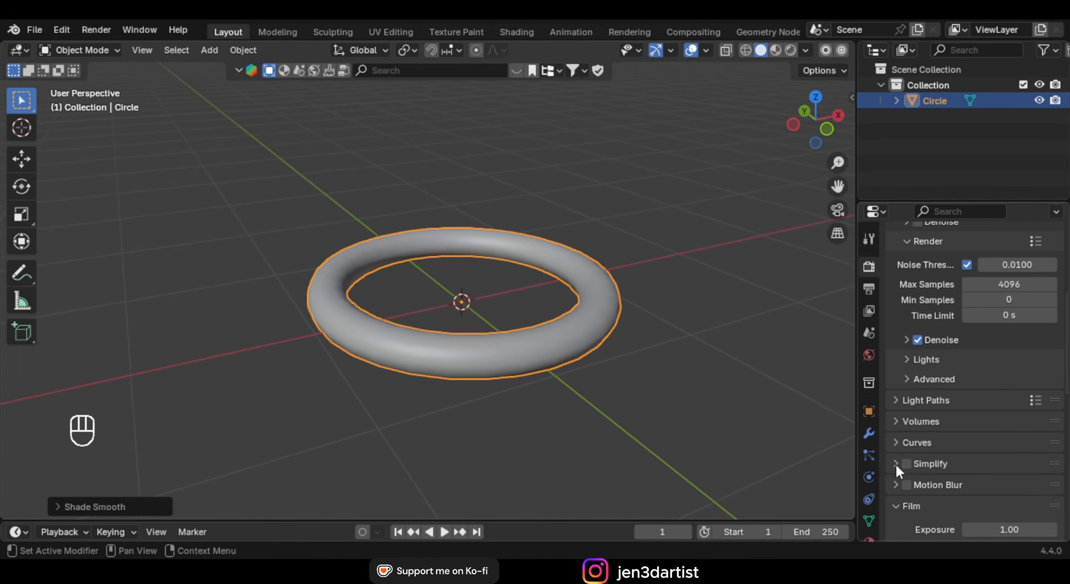
Add a level-2 Subdivision Surface with Ctrl+2, apply it, and inspect the dense torus mesh
left_click(869, 433)
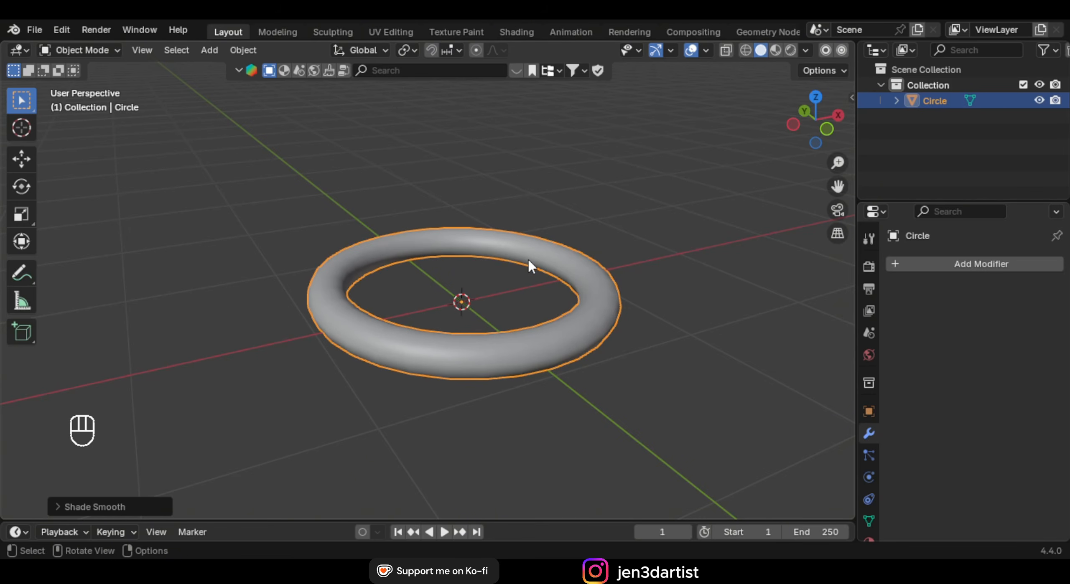
key("ctrl+2")
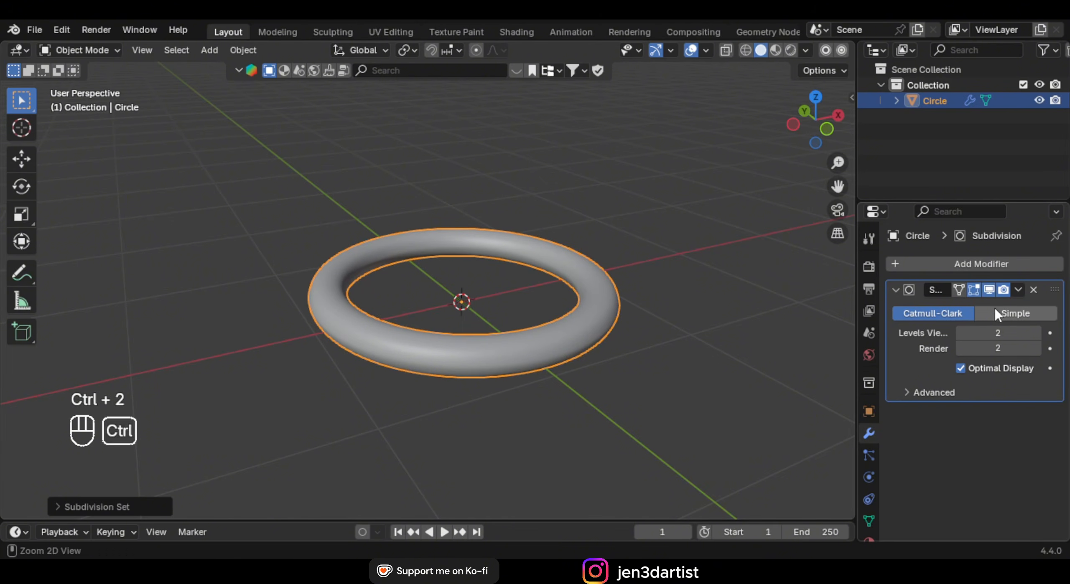
key("ctrl+a")
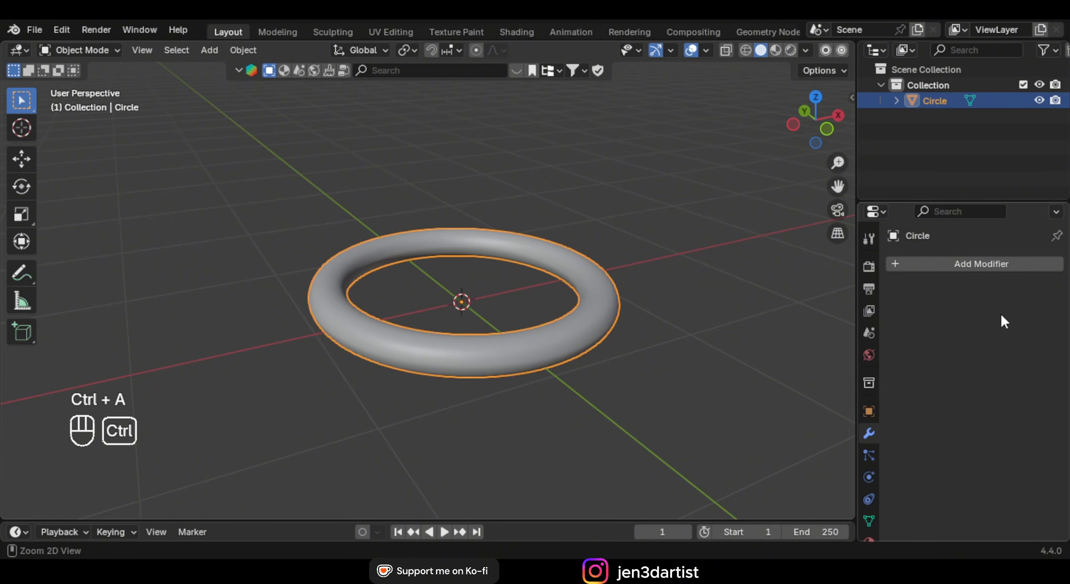
middle_click_drag(569, 339, 543, 349)
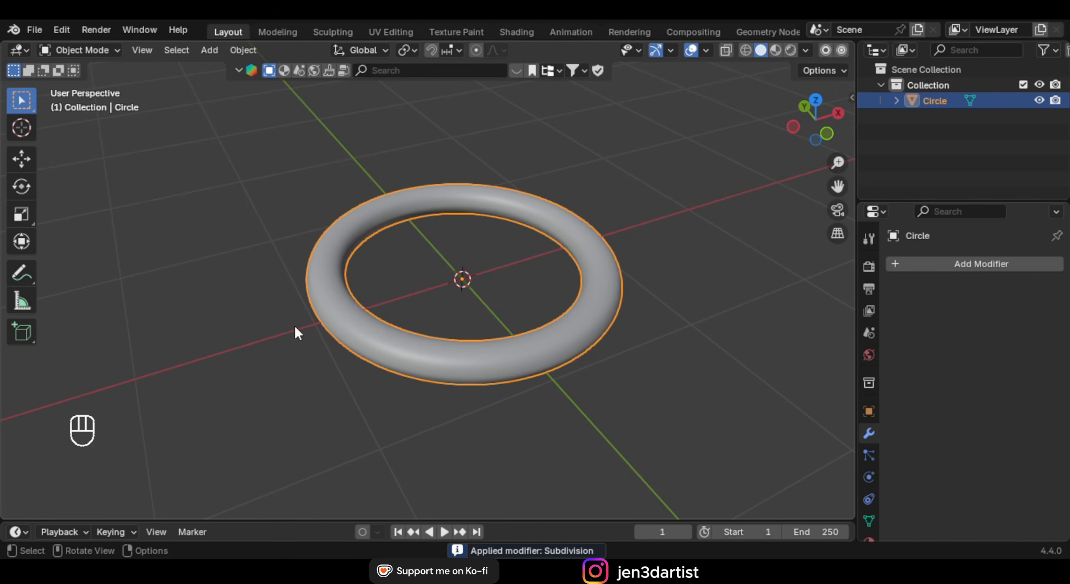
key("Tab")
scroll(585, 292, "up", 2)
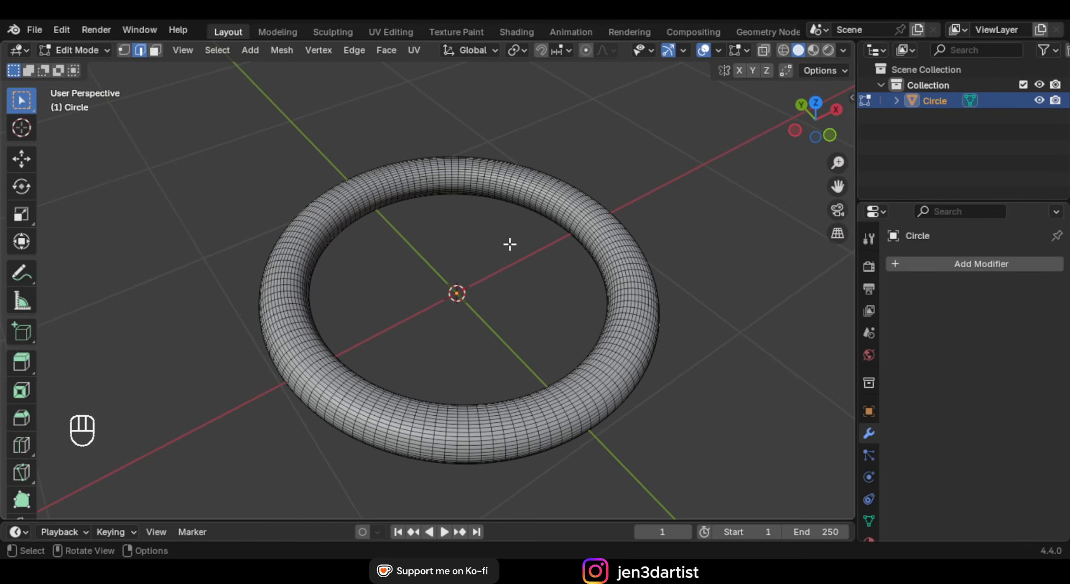
left_click(79, 51)
left_click(80, 69)
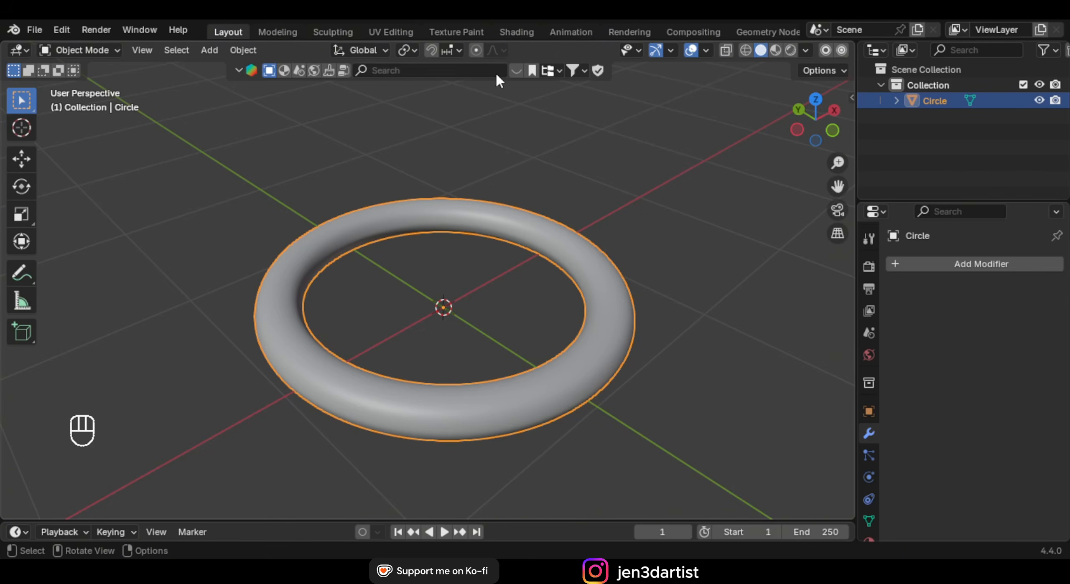
left_click(88, 49)
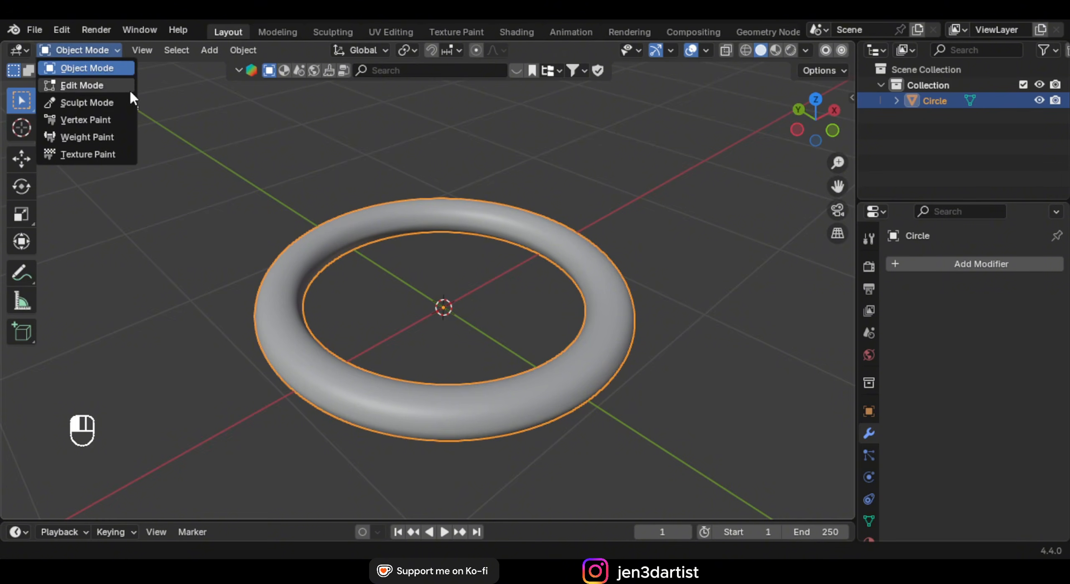
Switch the torus to Sculpt Mode and pick the Snake Hook brush from the brush search
left_click(125, 100)
left_click(768, 460)
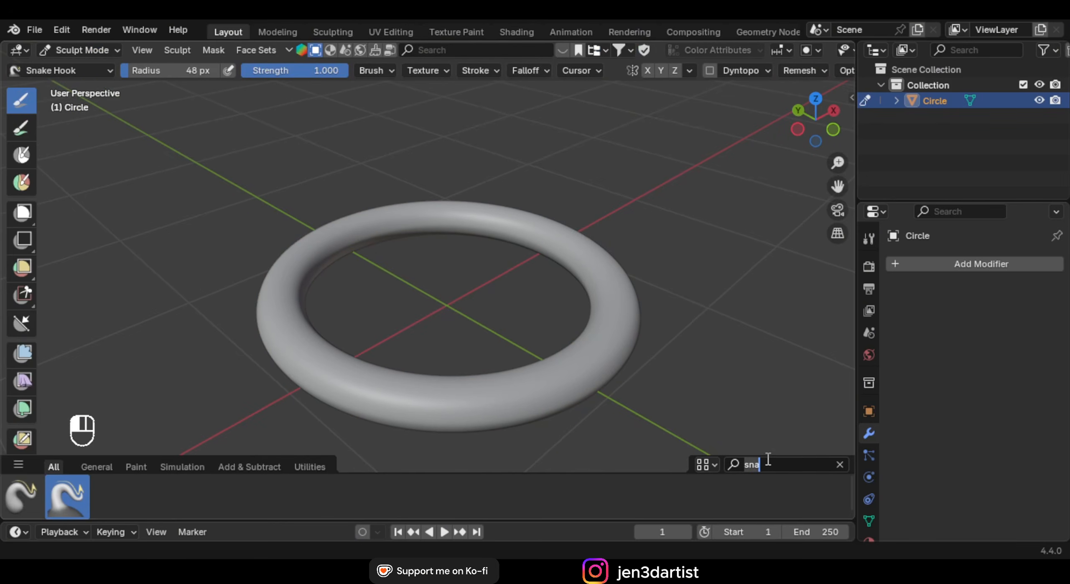
key("BackSpace")
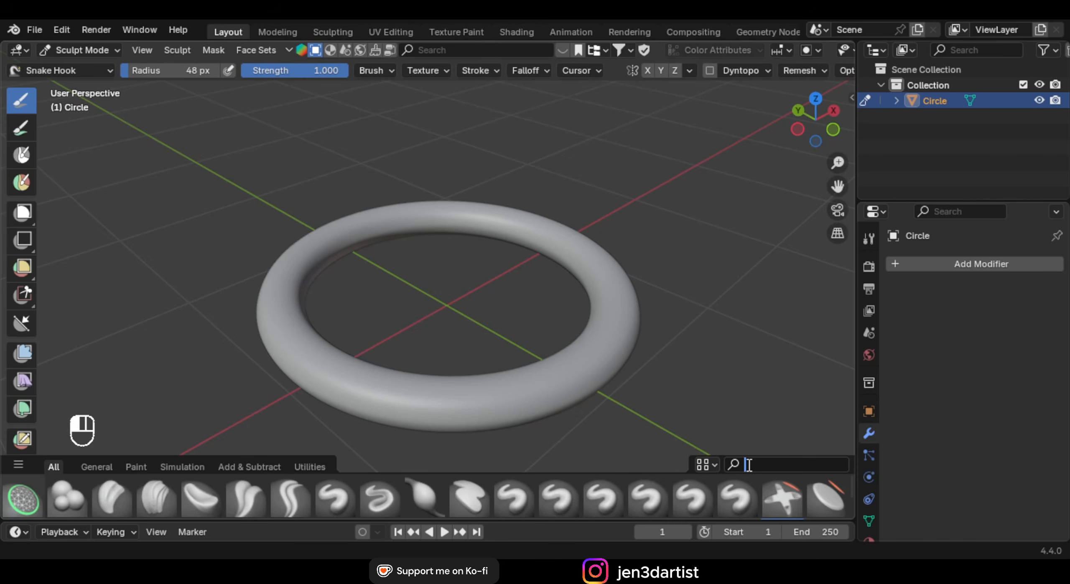
type("sha")
key("Return")
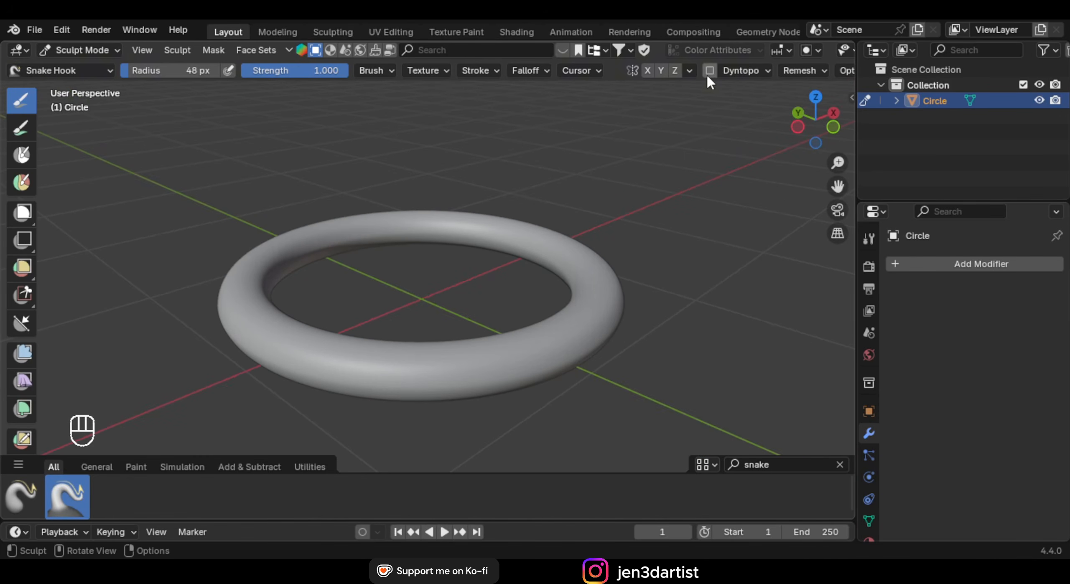
middle_click_drag(707, 75, 665, 75)
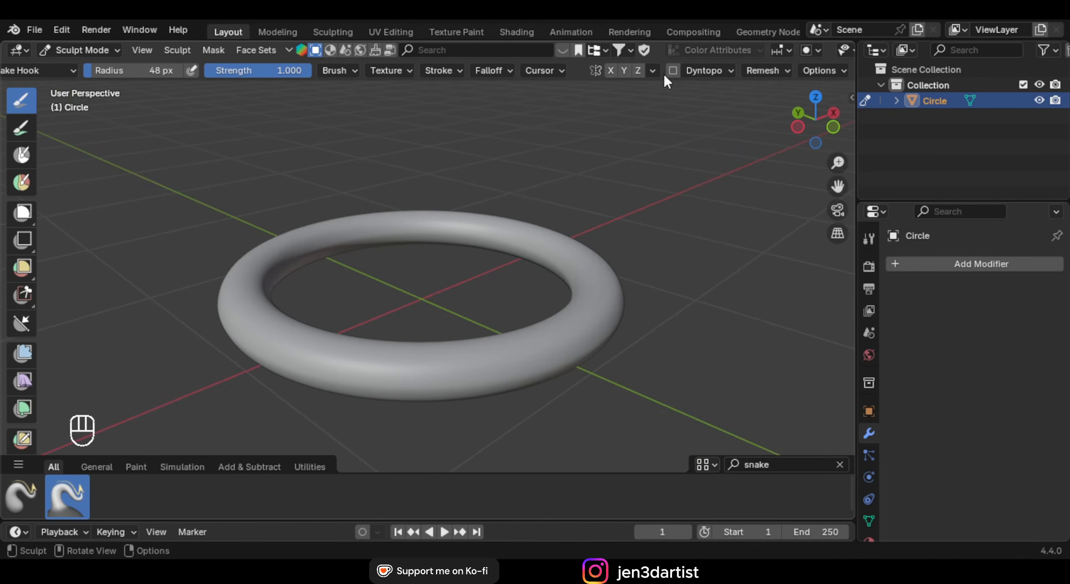
Enable Dyntopo, accept the attribute warning, and lower Detail Size to 2.64 px
left_click(725, 71)
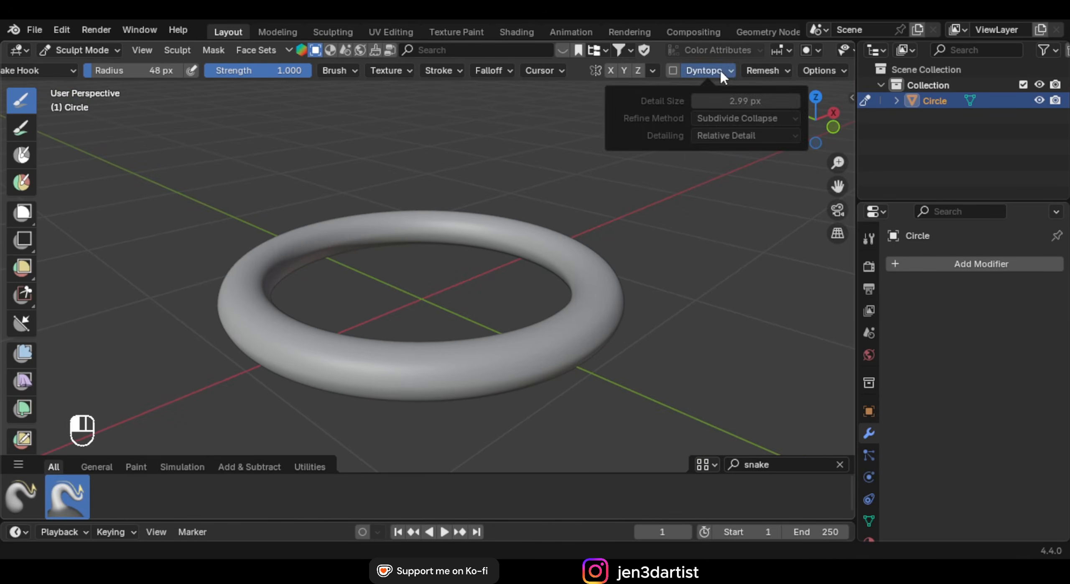
left_click(672, 70)
left_click(518, 109)
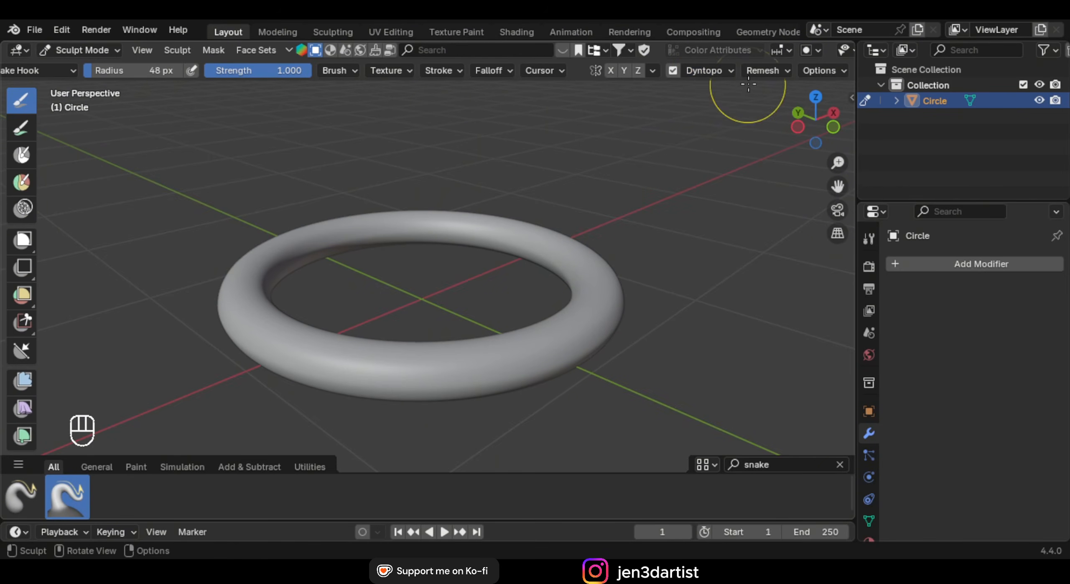
left_click(709, 71)
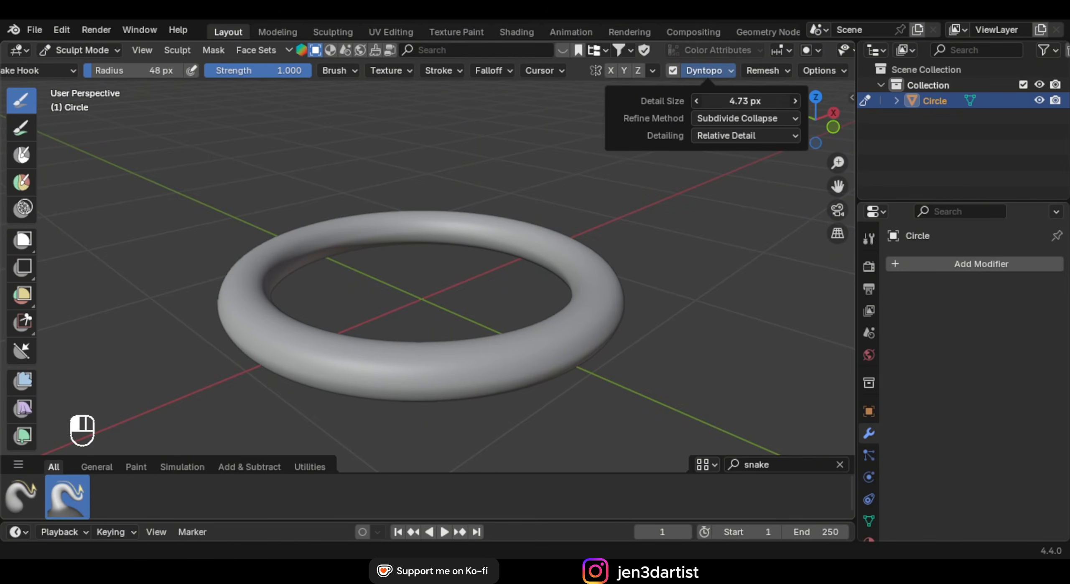
left_click_drag(739, 101, 742, 101)
left_click(736, 101)
left_click(664, 107)
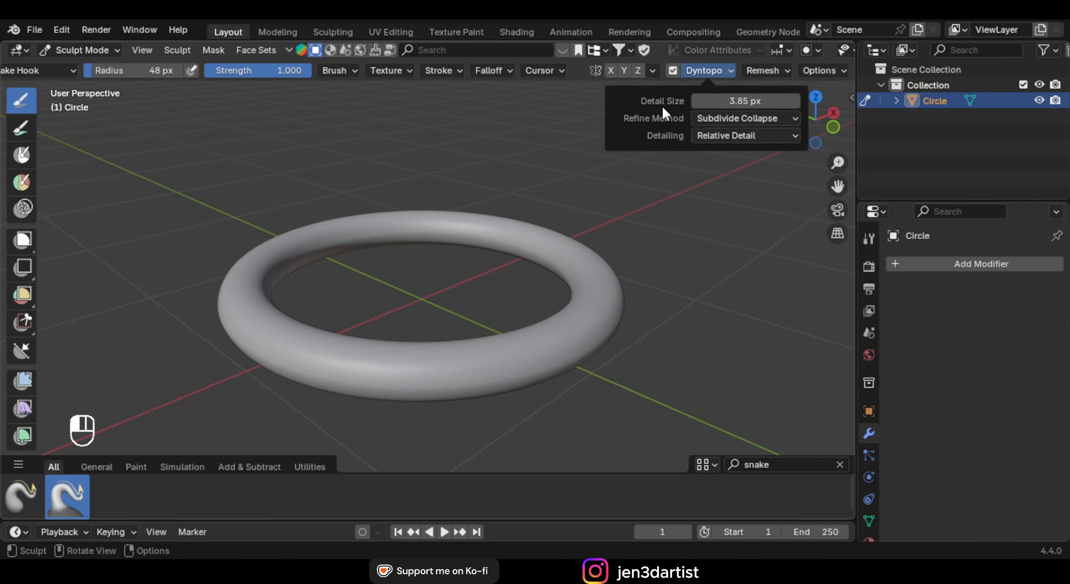
left_click_drag(757, 100, 742, 100)
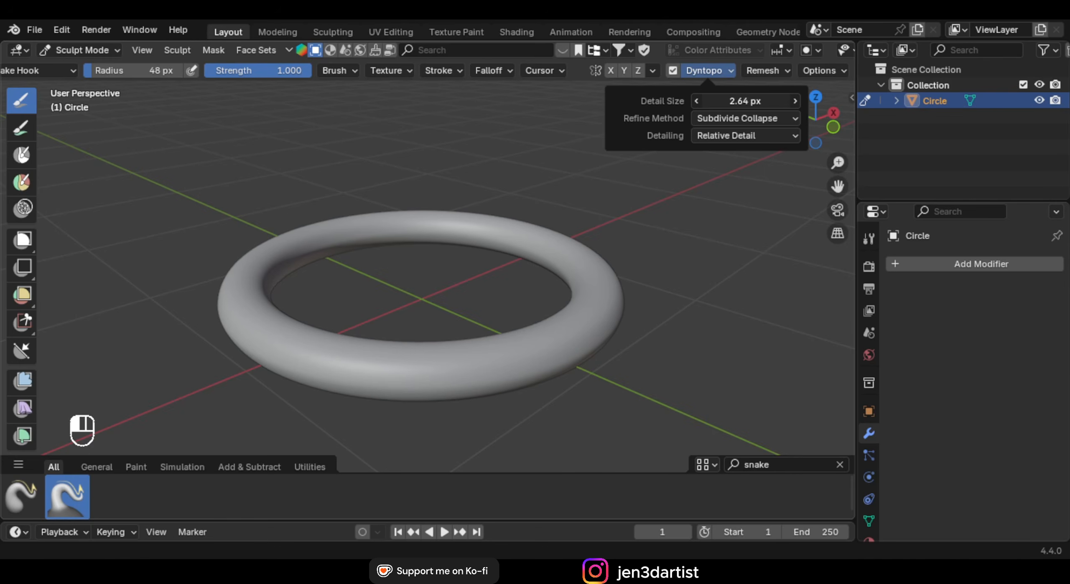
left_click_drag(742, 101, 740, 101)
middle_click_drag(572, 273, 576, 268)
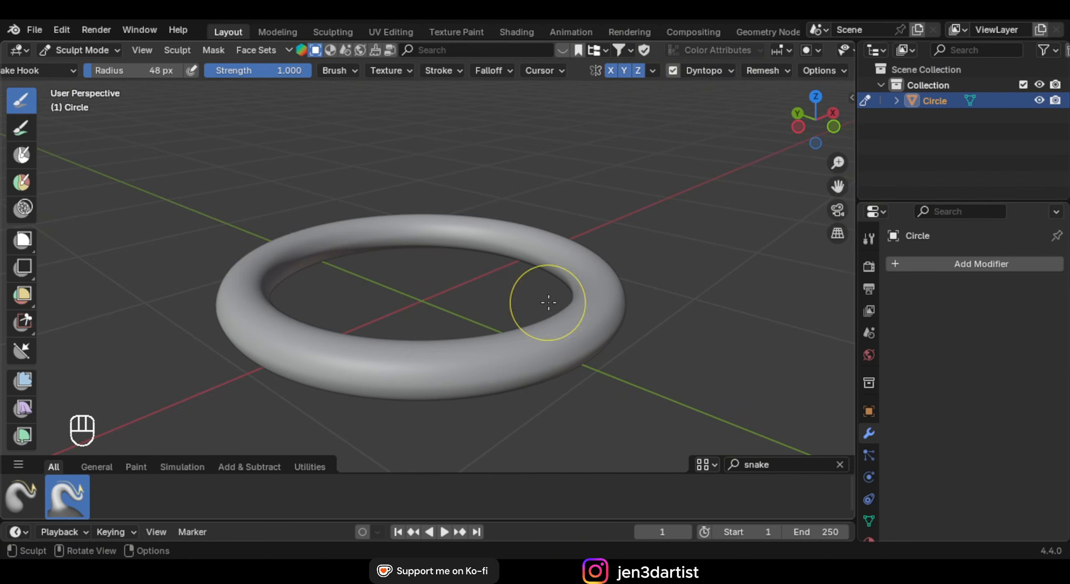
Pull trial spikes out of the torus with Snake Hook, then undo them
middle_click_drag(585, 281, 597, 210)
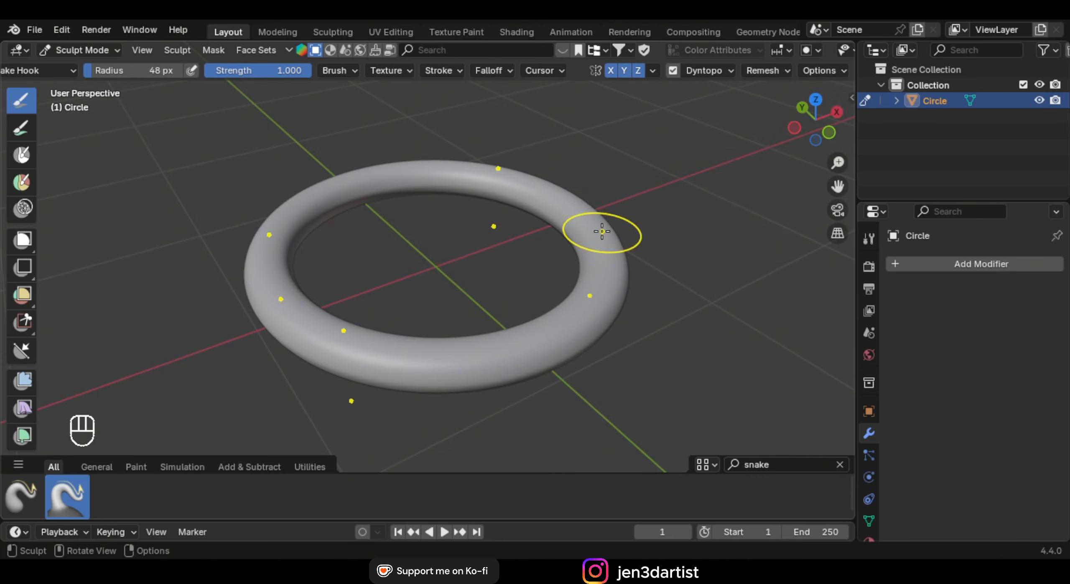
mouse_move(575, 239)
left_mouse_down()
mouse_move(593, 207)
mouse_move(651, 168)
mouse_move(706, 184)
left_mouse_up()
mouse_move(707, 184)
middle_mouse_down()
mouse_move(511, 238)
mouse_move(554, 186)
mouse_move(625, 148)
middle_mouse_up()
key("ctrl+z")
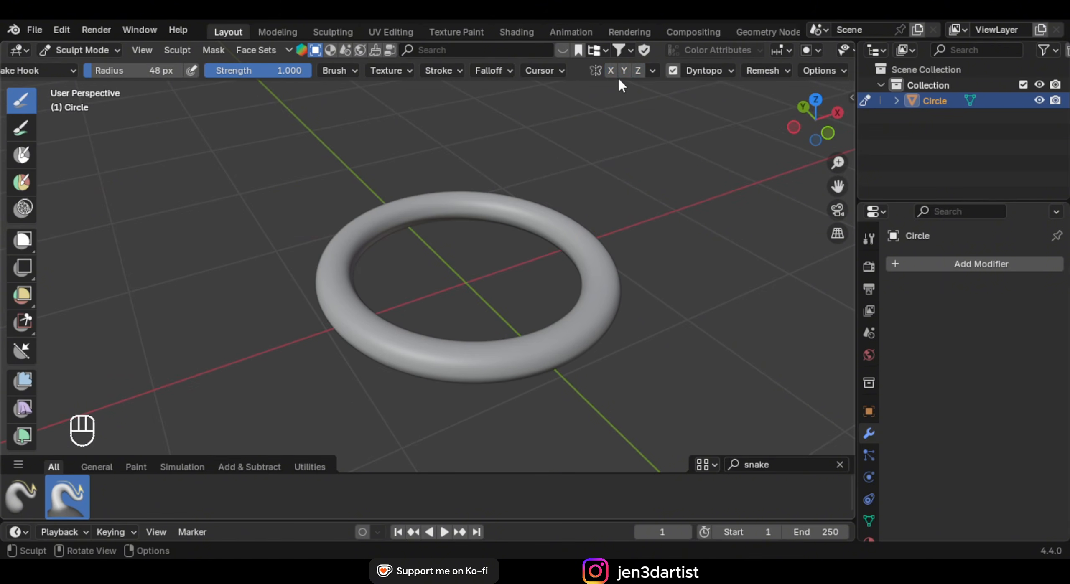
Enable Z symmetry and pull mirrored spikes from the torus's top, right side and front
left_click(642, 70)
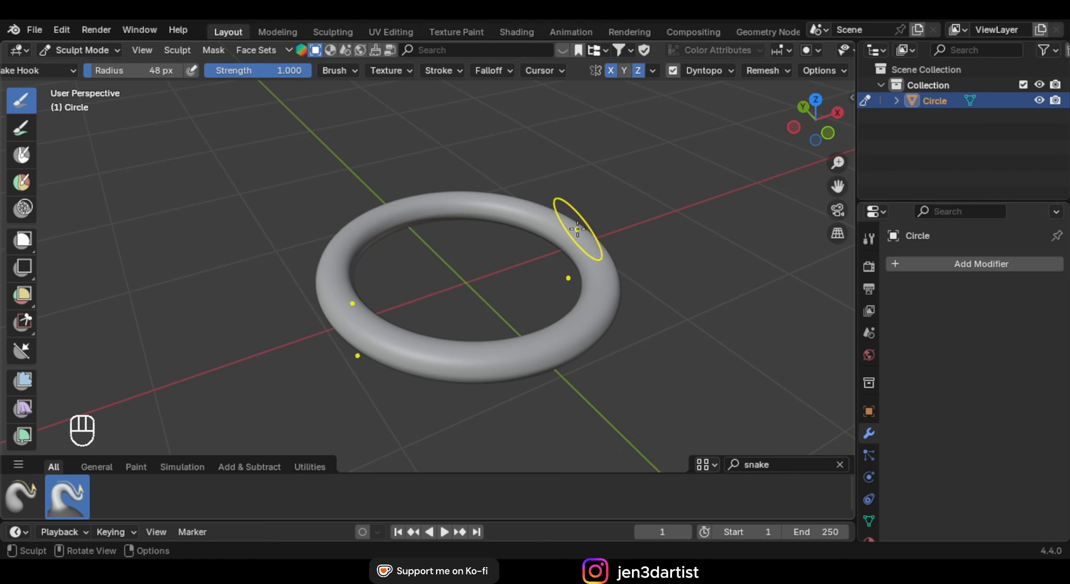
left_click_drag(573, 234, 581, 146)
left_click_drag(589, 276, 680, 299)
mouse_move(681, 298)
middle_mouse_down()
mouse_move(668, 214)
mouse_move(715, 263)
middle_mouse_up()
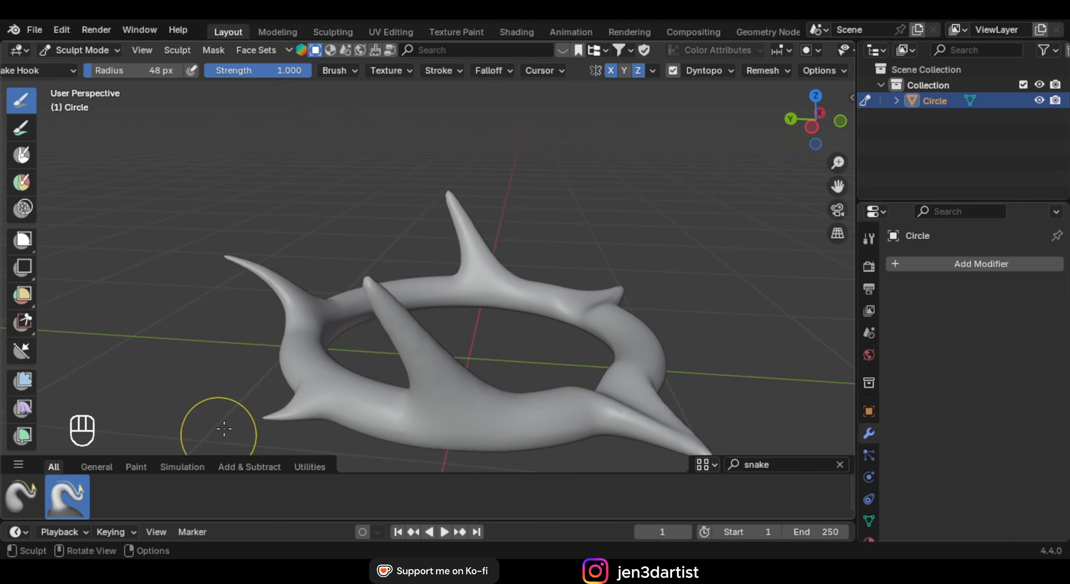
mouse_move(465, 345)
middle_mouse_down()
mouse_move(322, 389)
mouse_move(519, 311)
mouse_move(538, 425)
mouse_move(566, 232)
middle_mouse_up()
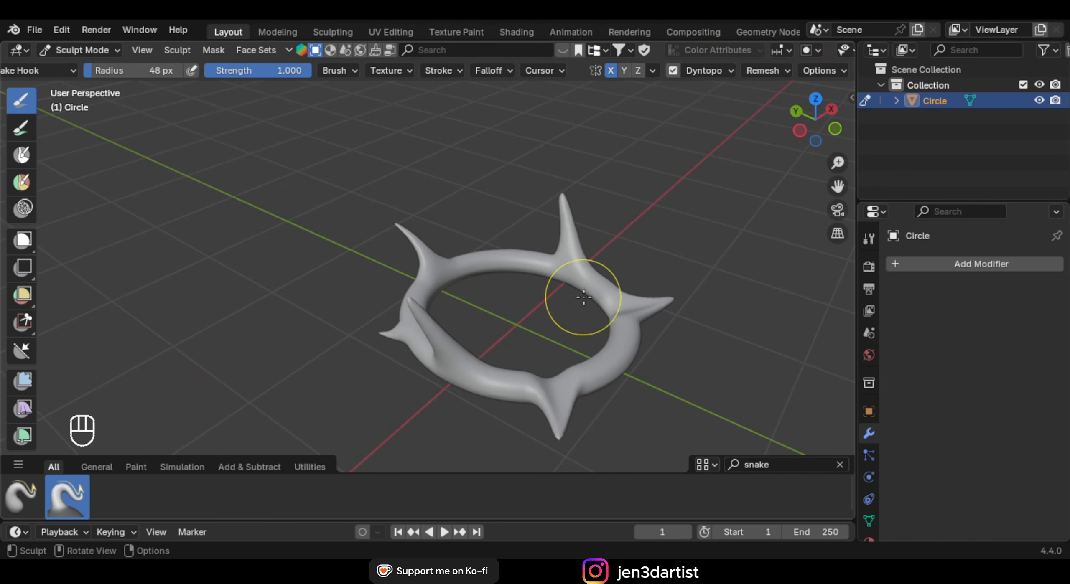
left_click_drag(598, 281, 676, 186)
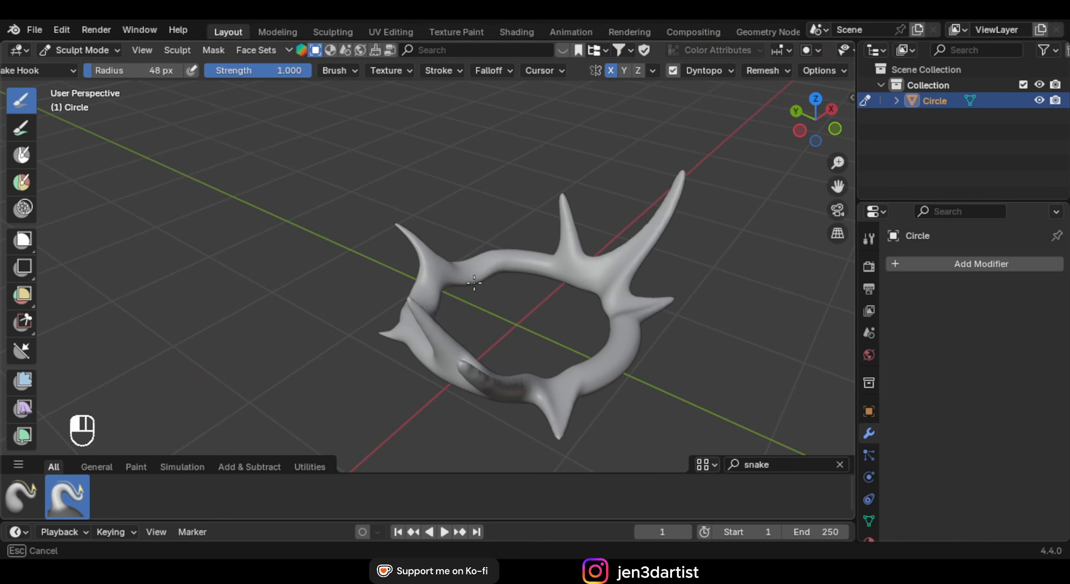
mouse_move(502, 335)
middle_mouse_down()
mouse_move(449, 322)
mouse_move(499, 355)
middle_mouse_up()
left_click_drag(498, 356, 379, 413)
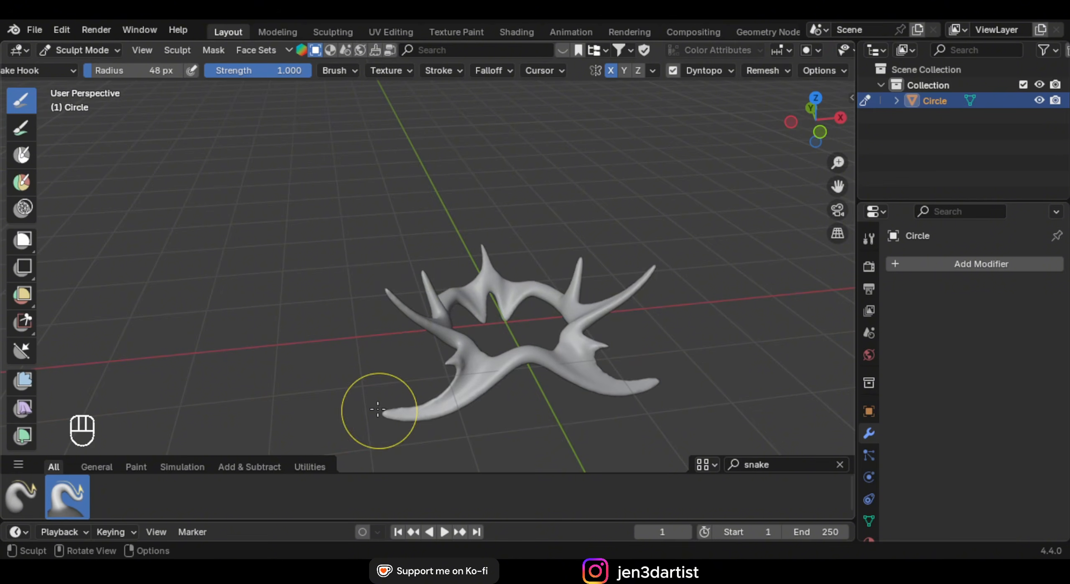
scroll(545, 303, "up", 1)
middle_click_drag(565, 303, 451, 256, "shift")
scroll(452, 255, "up", 5)
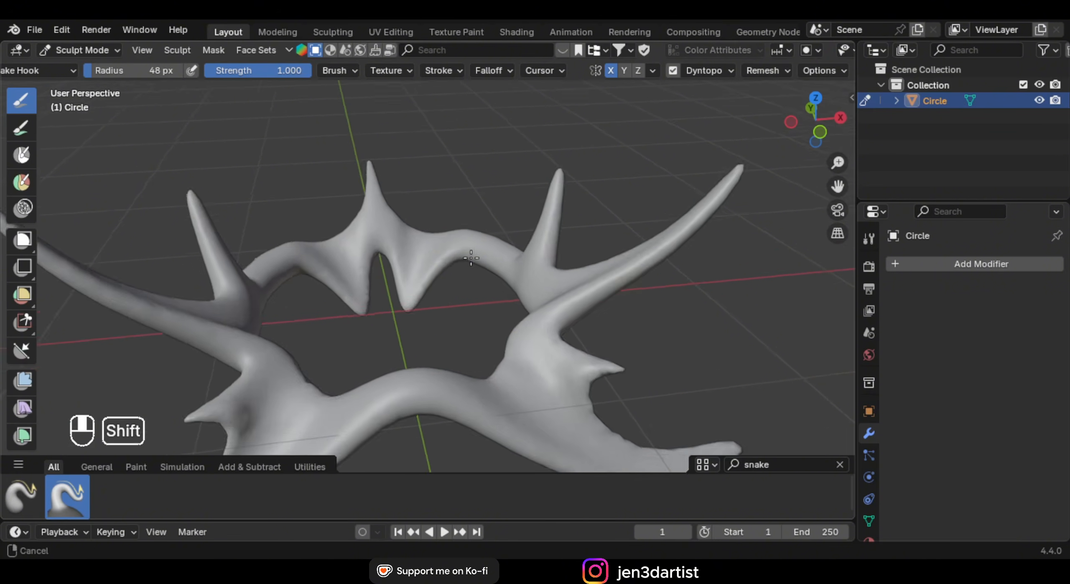
Set brush radius to 49 px, pull curved horns and star-like arms, then return to Object Mode
key("f")
left_click(498, 222)
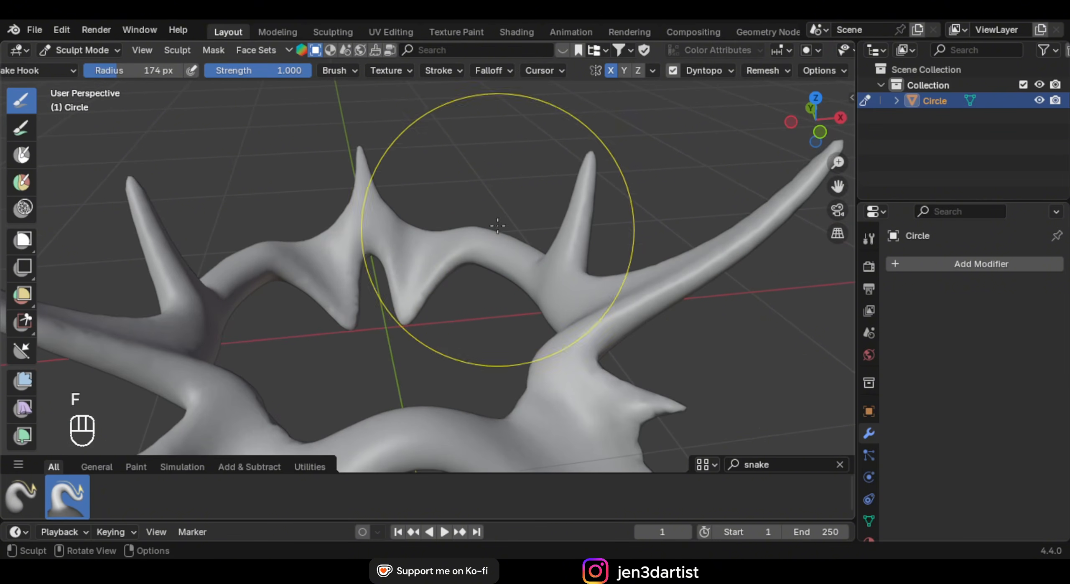
key("f")
left_click(476, 239)
mouse_move(476, 239)
left_mouse_down()
mouse_move(526, 210)
mouse_move(498, 135)
left_mouse_up()
mouse_move(368, 186)
left_mouse_down()
mouse_move(441, 174)
mouse_move(490, 251)
left_mouse_up()
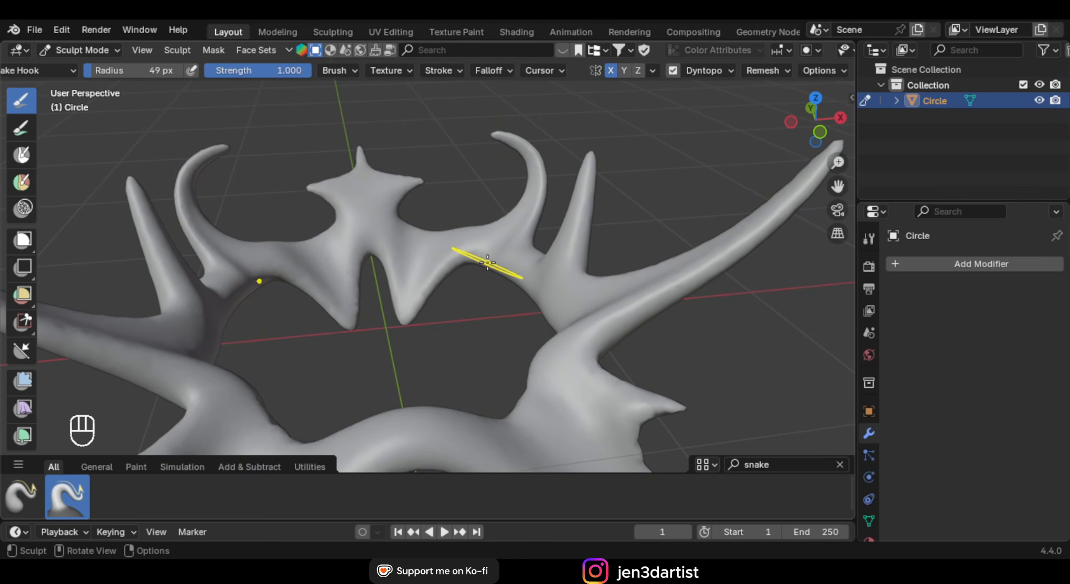
scroll(478, 358, "down", 5)
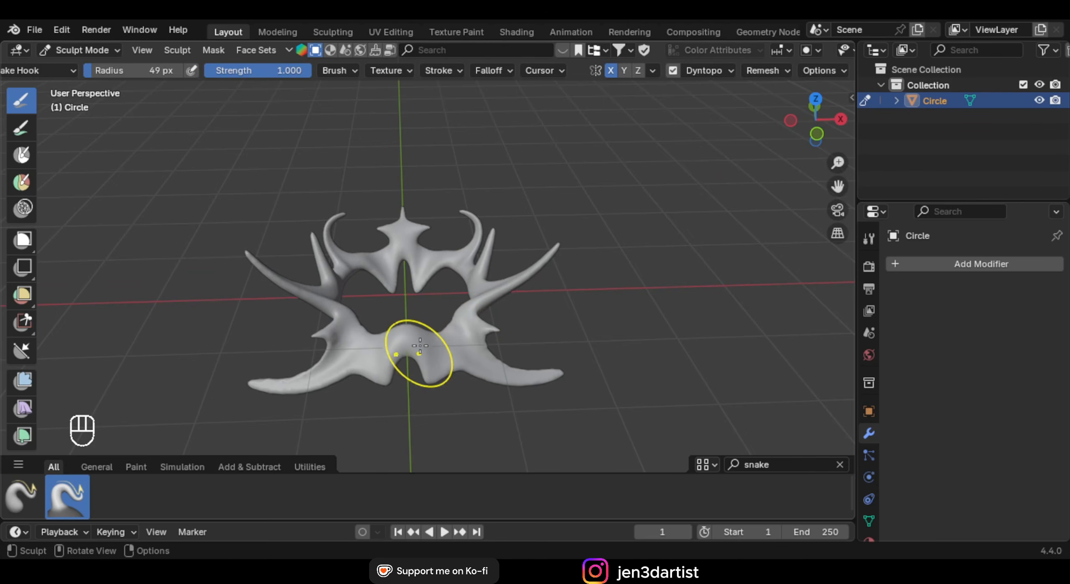
left_click(80, 49)
left_click(90, 65)
Rotate the spiked object 90° about X and raise it upward in front view
middle_click_drag(401, 288, 517, 234)
type("r")
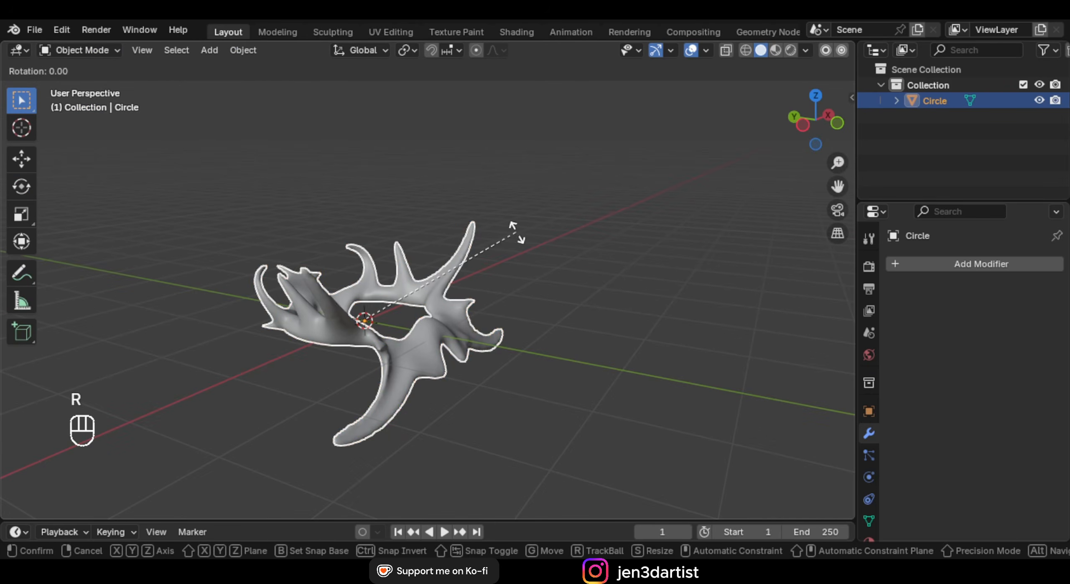
type("x90")
left_click(517, 232)
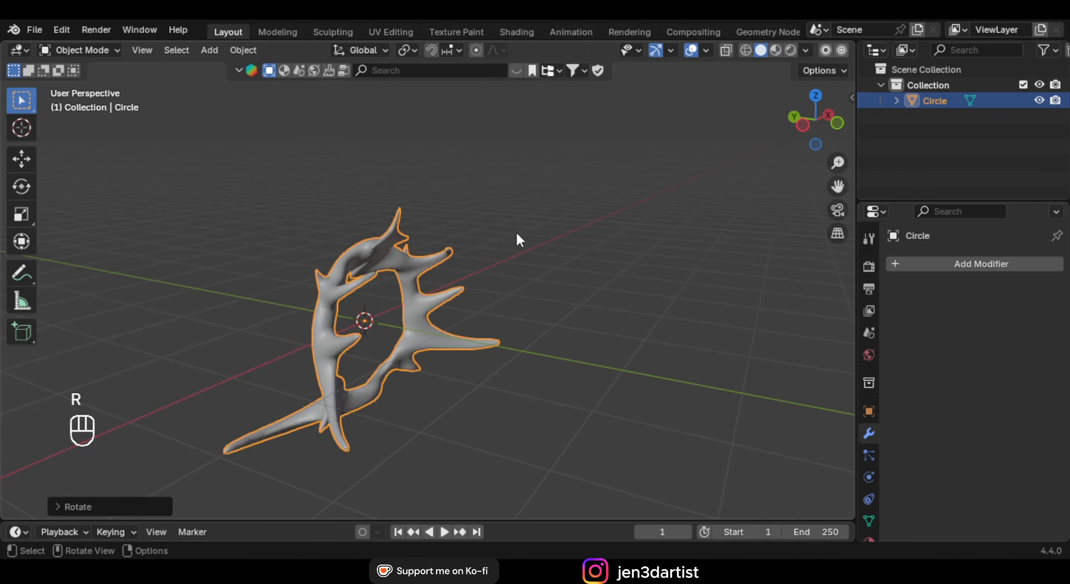
key("KP_1")
key("g")
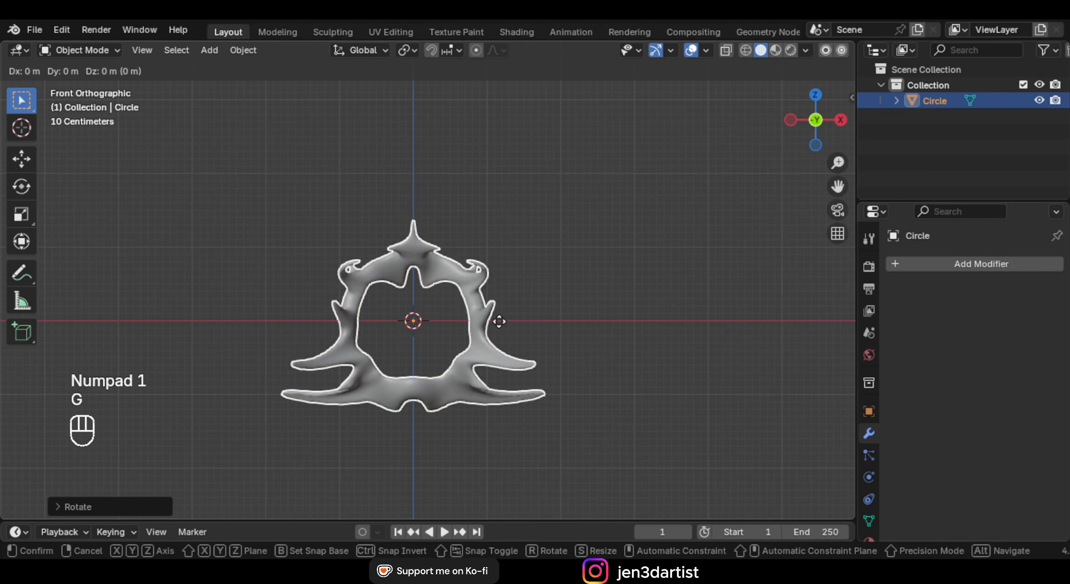
left_click(519, 165)
middle_click_drag(519, 165, 519, 264, "shift")
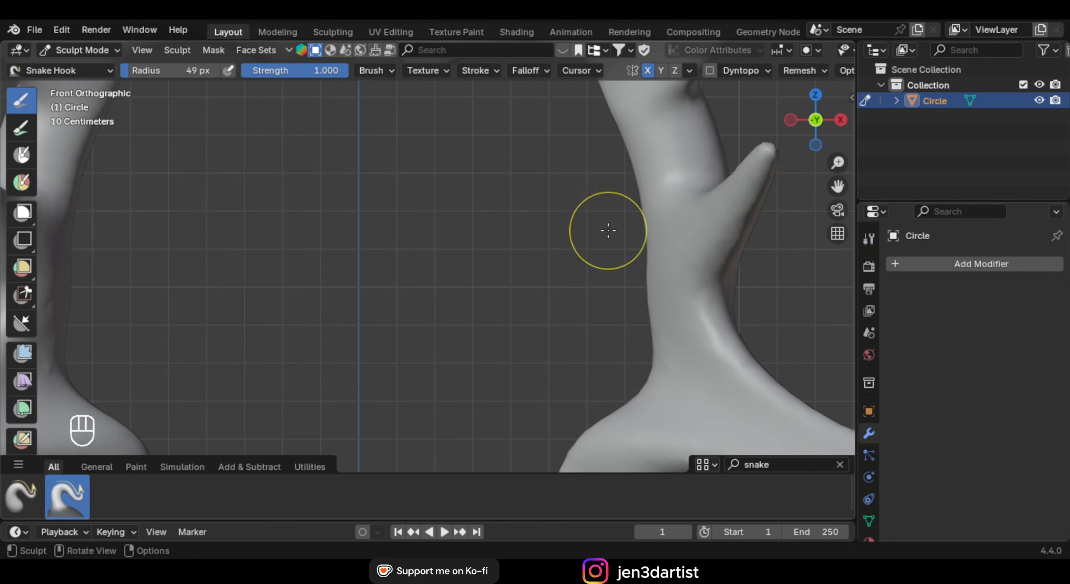
Undo a trial horn stroke and turn Dyntopo back on, accepting the attribute warning
mouse_move(607, 232)
left_mouse_down()
mouse_move(596, 215)
mouse_move(614, 179)
left_mouse_up()
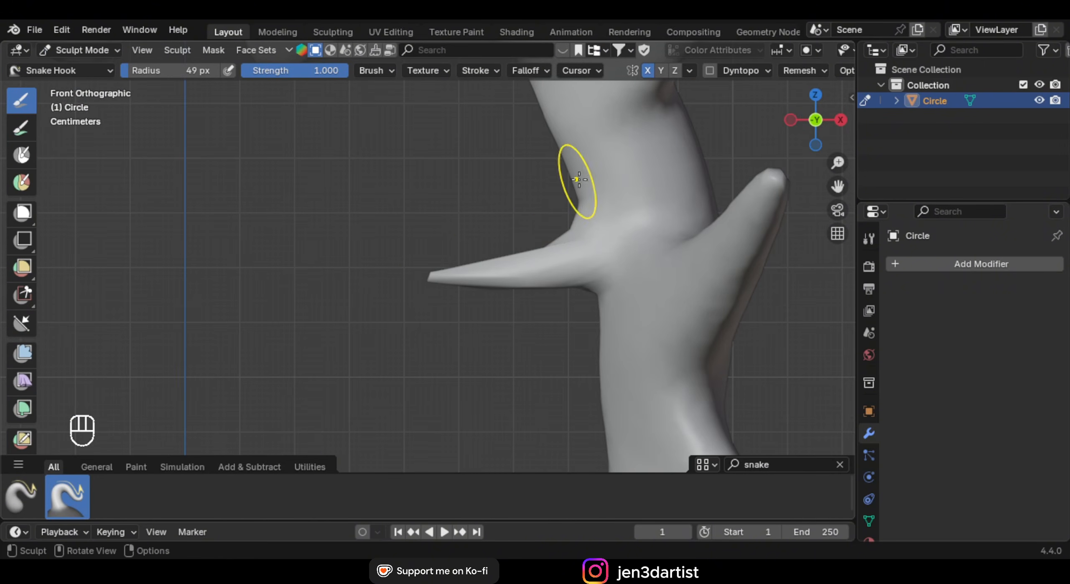
mouse_move(525, 227)
middle_mouse_down()
mouse_move(592, 274)
mouse_move(588, 242)
middle_mouse_up()
key("ctrl+z")
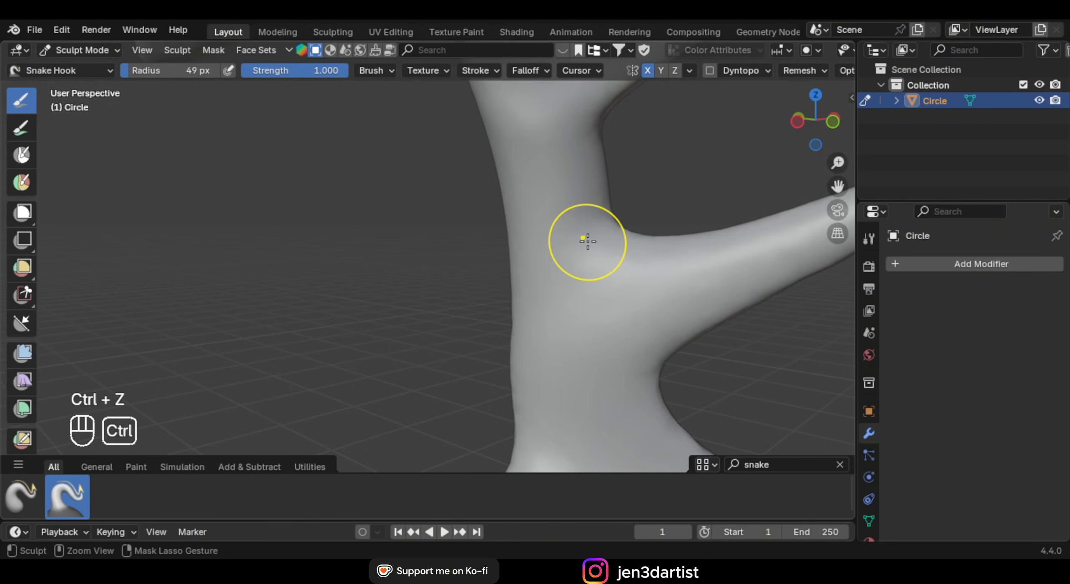
left_click(725, 69)
left_click(720, 97)
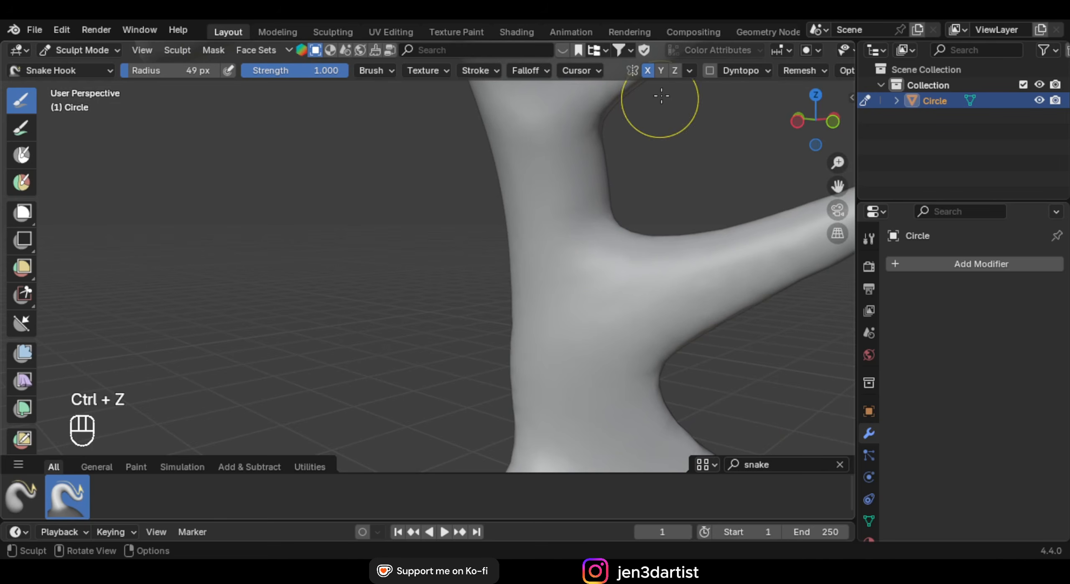
left_click(710, 69)
left_click(689, 97)
Snake Hook a new branch left from the trunk and a second spike downward
left_click_drag(520, 181, 389, 192)
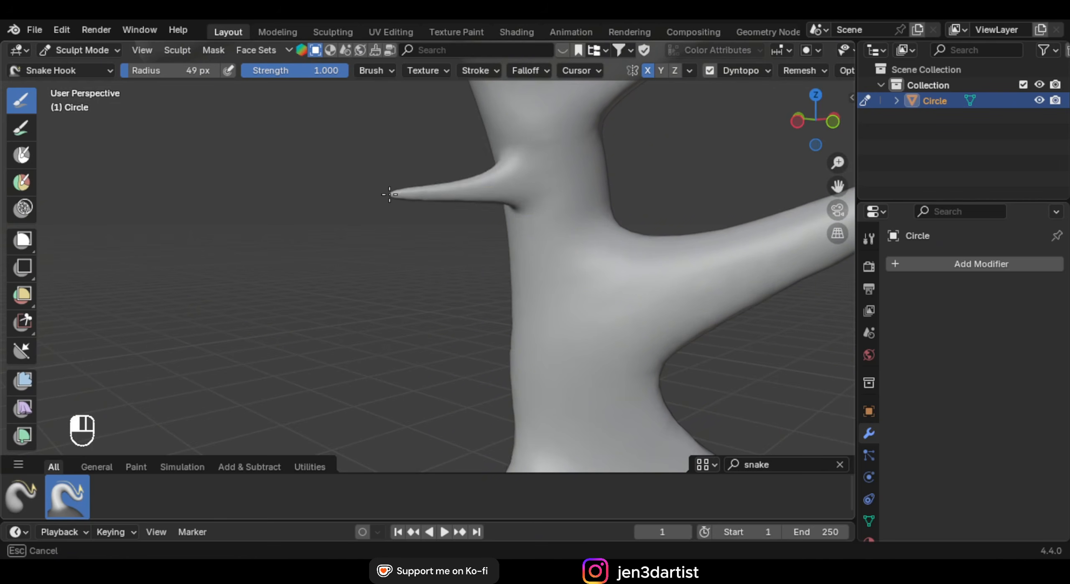
middle_click_drag(539, 206, 489, 201)
mouse_move(468, 197)
left_mouse_down()
mouse_move(442, 285)
mouse_move(446, 313)
left_mouse_up()
middle_click_drag(536, 195, 489, 226, "shift")
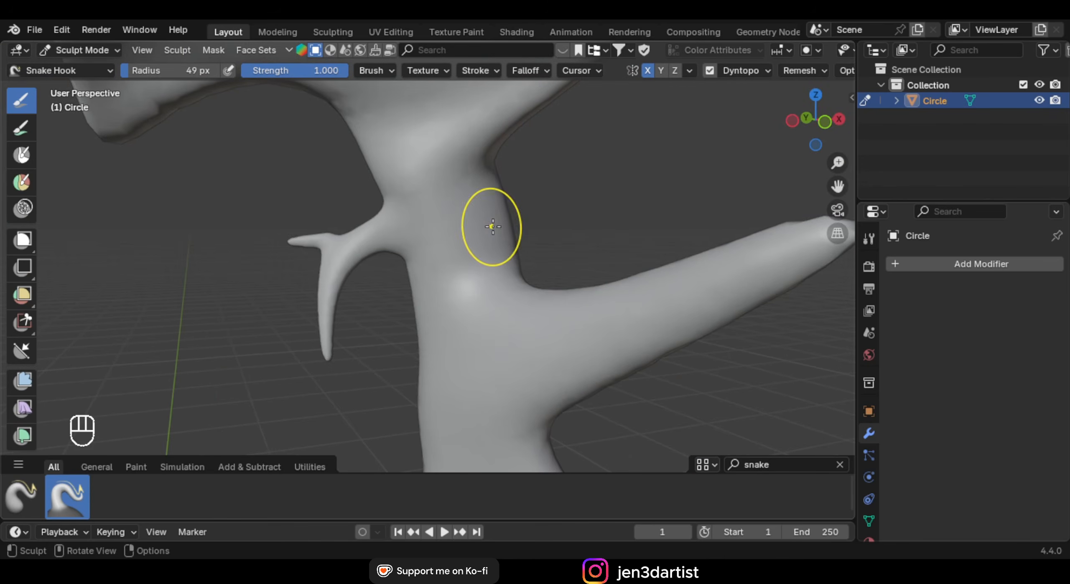
key("KP_1")
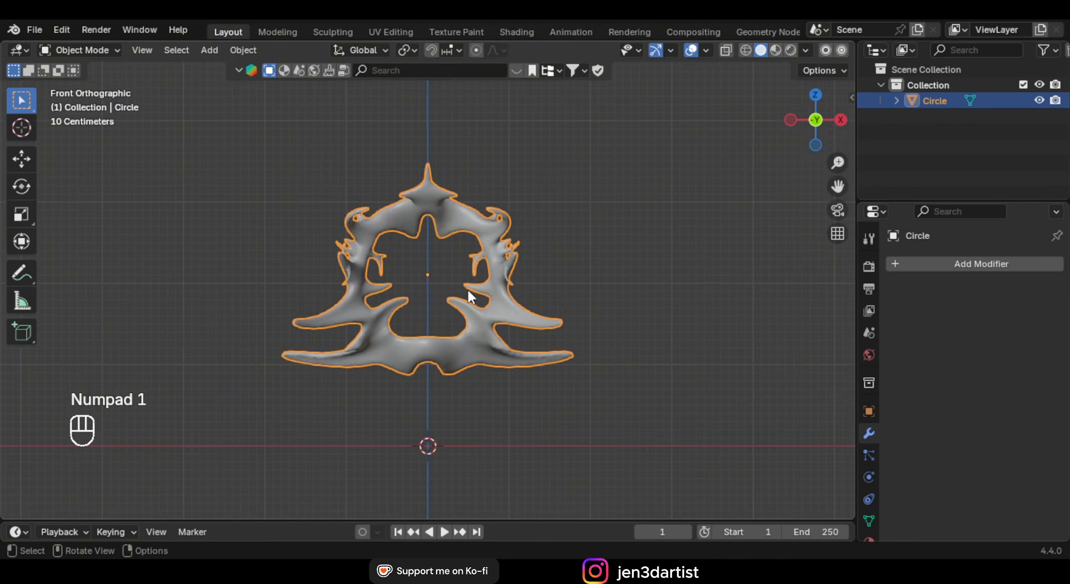
mouse_move(468, 289)
middle_mouse_down("shift")
mouse_move(513, 144)
mouse_move(481, 234)
middle_mouse_up("shift")
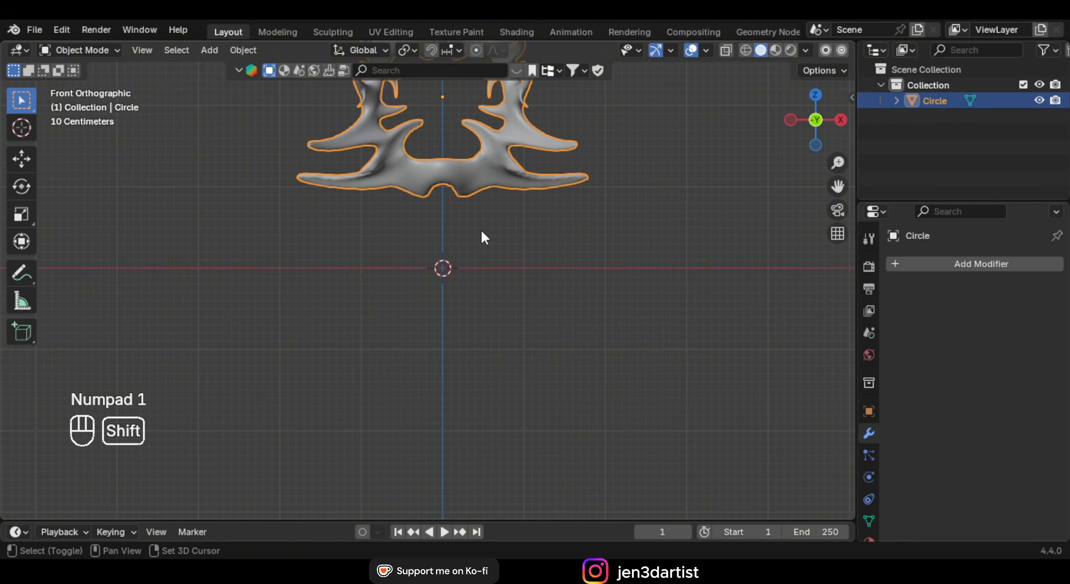
Add a path curve, rotate it 90° upright, and move it down along Z
key("shift+a")
mouse_move(473, 247)
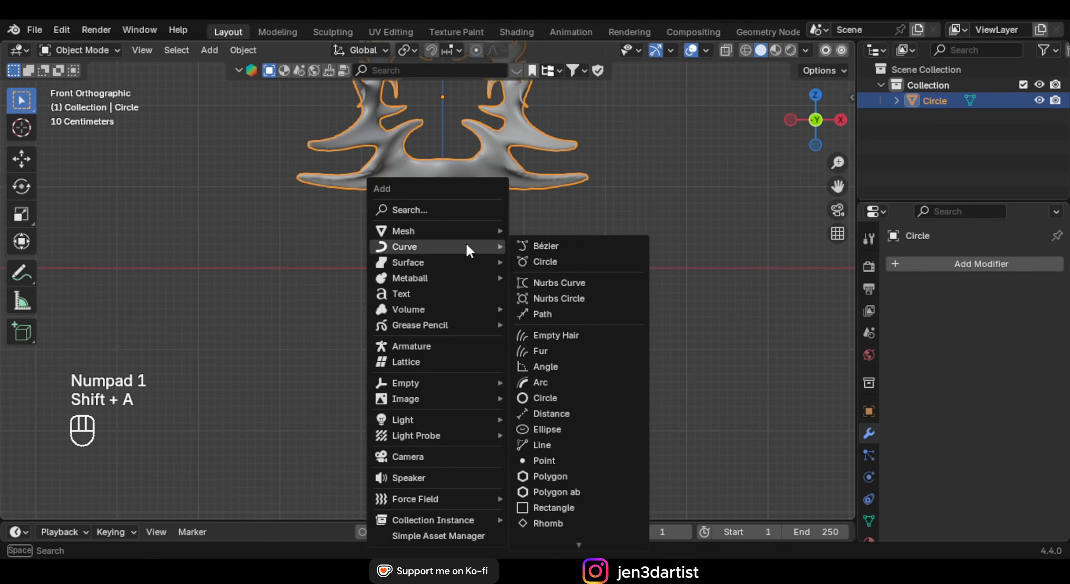
left_click(583, 314)
type("r90")
key("Return")
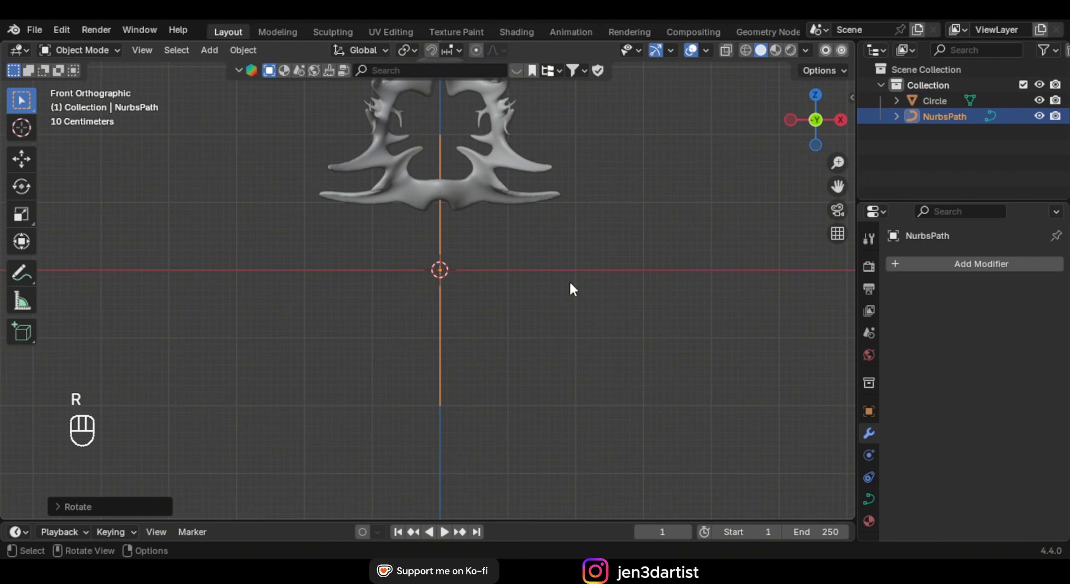
key("g")
key("z")
left_click(558, 338)
middle_click_drag(559, 338, 543, 263, "shift")
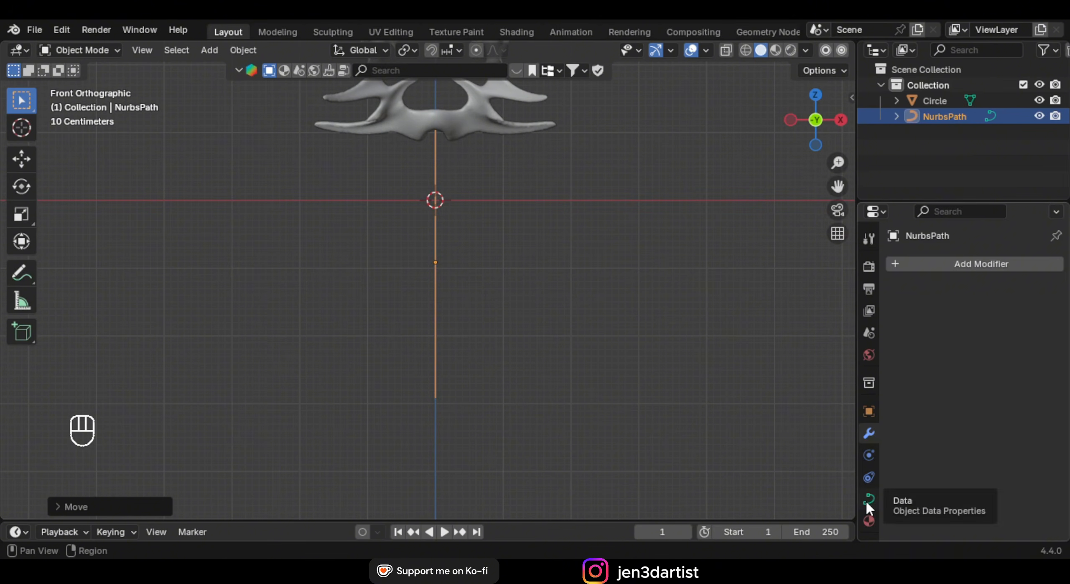
Set the path's Geometry Bevel Depth to 0.09 m, turning it into a tube
left_click(867, 499)
scroll(956, 395, "down", 2)
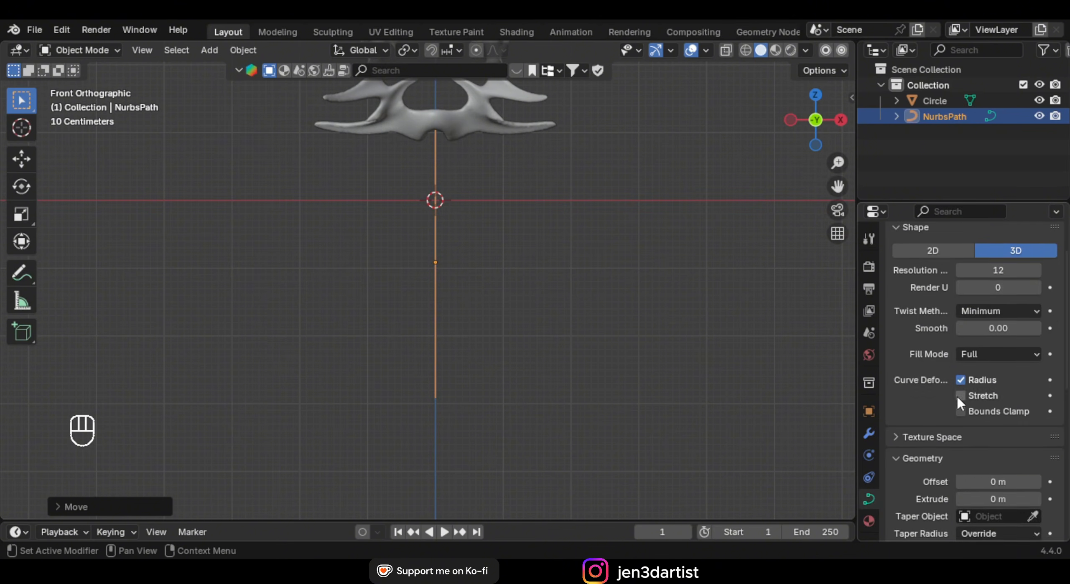
scroll(961, 389, "down", 10)
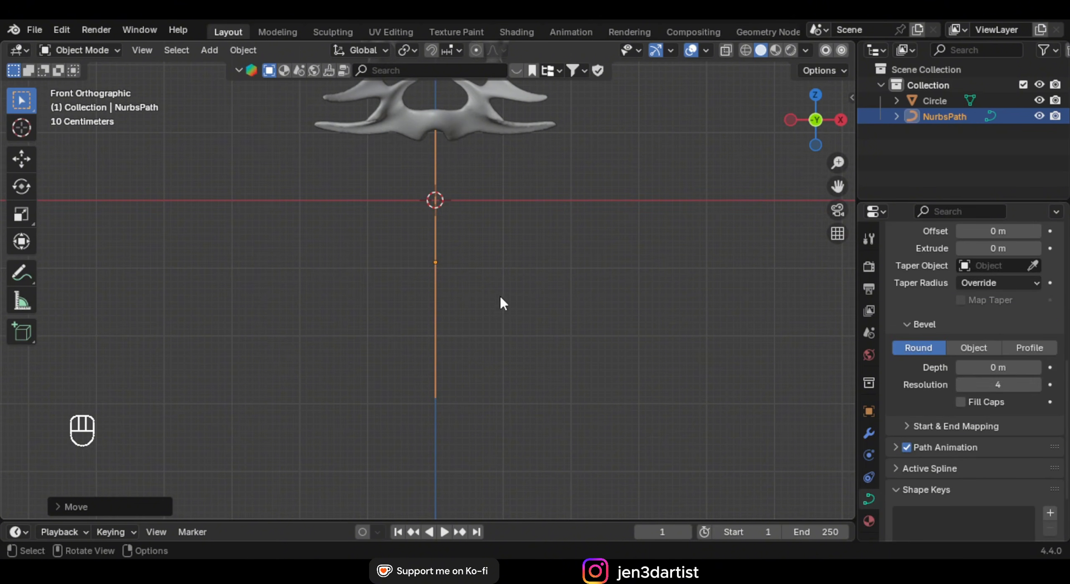
scroll(934, 331, "up", 2)
left_click(916, 355)
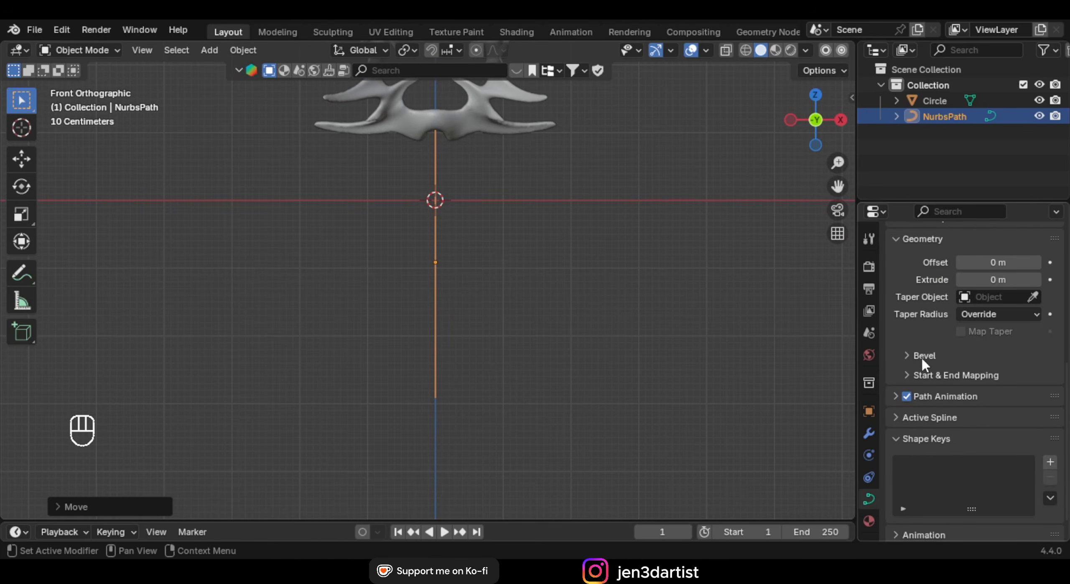
left_click(922, 356)
scroll(995, 393, "down", 2)
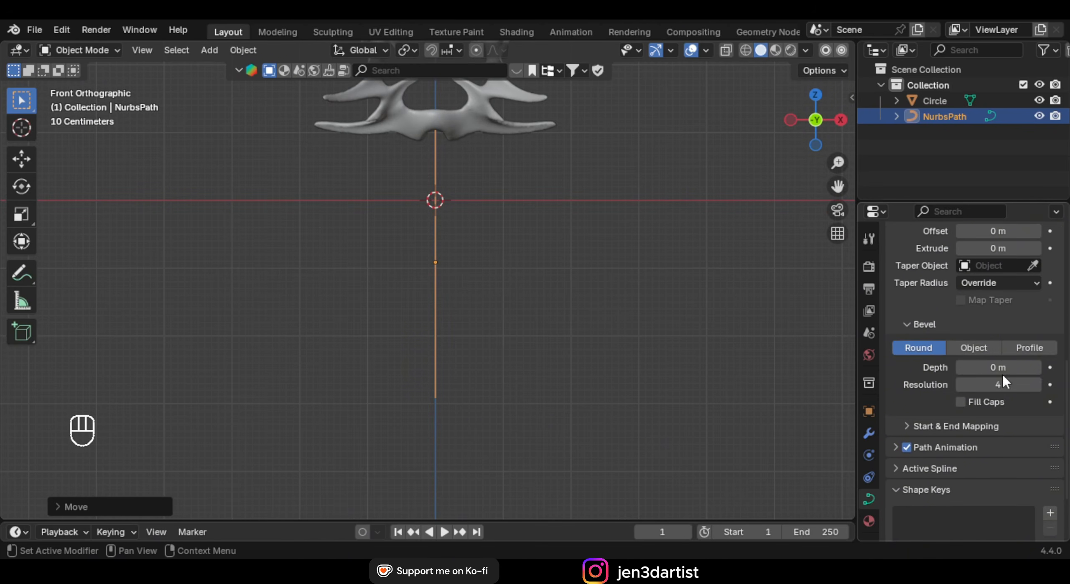
mouse_move(1002, 372)
left_mouse_down()
mouse_move(1034, 372)
mouse_move(1020, 372)
left_mouse_up()
middle_click_drag(481, 301, 531, 315)
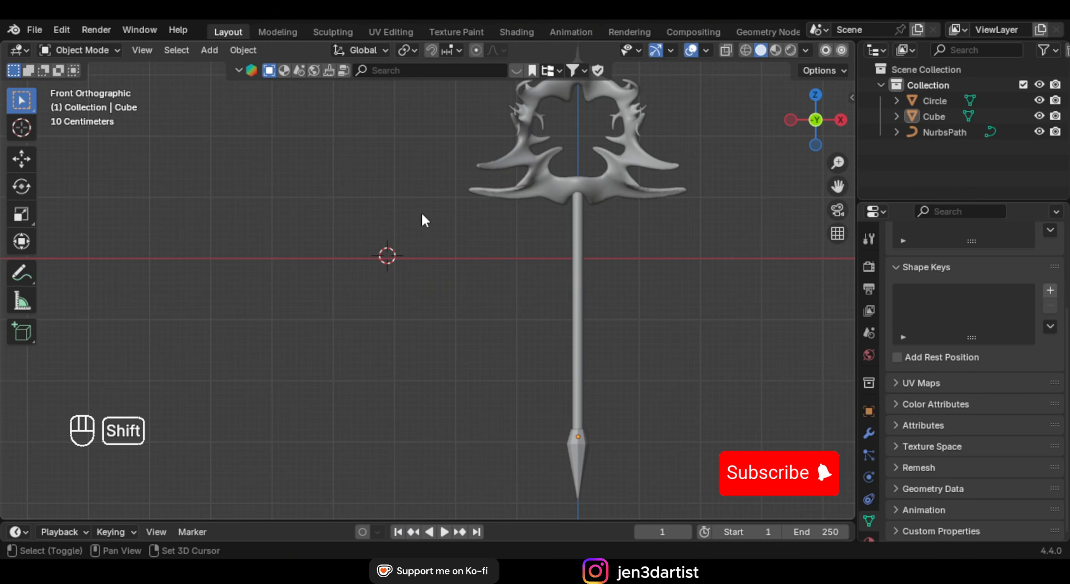
key("shift+a")
Add a Bézier curve and delete all its points in Edit Mode
mouse_move(362, 228)
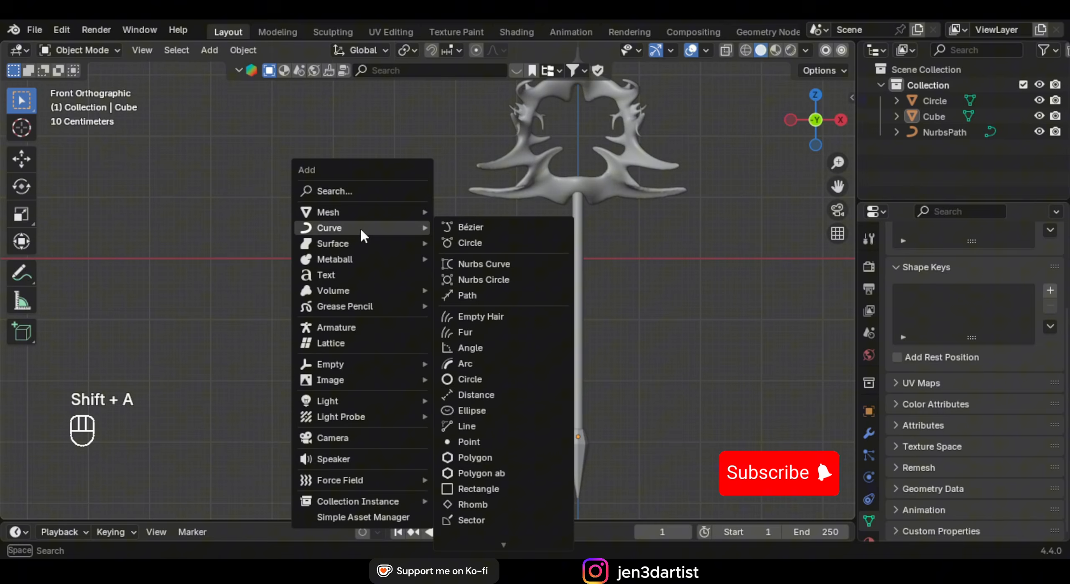
left_click(471, 226)
scroll(428, 247, "up", 2)
middle_click_drag(428, 247, 455, 279, "shift")
scroll(457, 287, "up", 1)
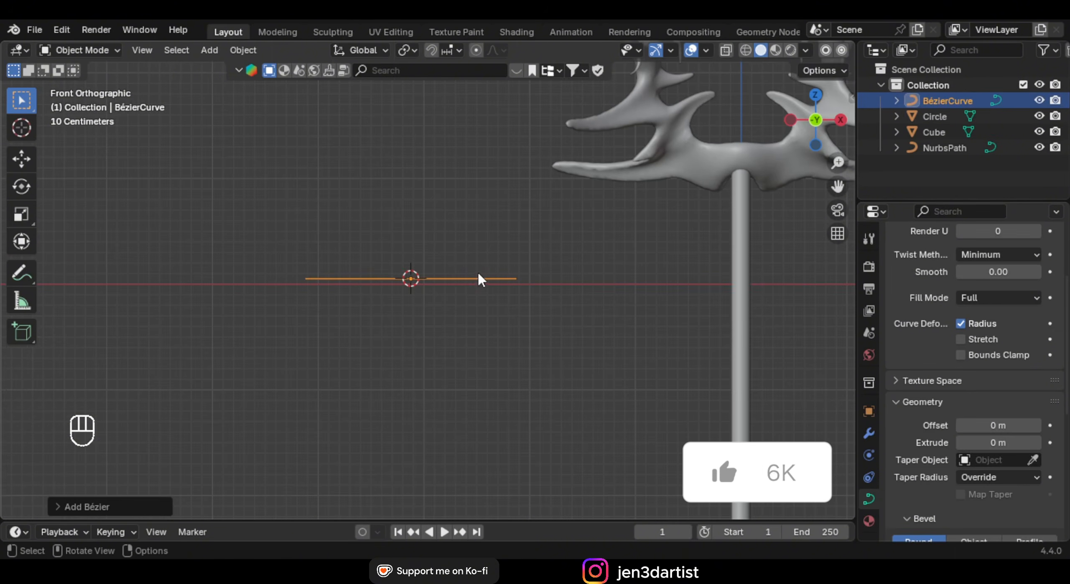
key("Tab")
key("a")
key("x")
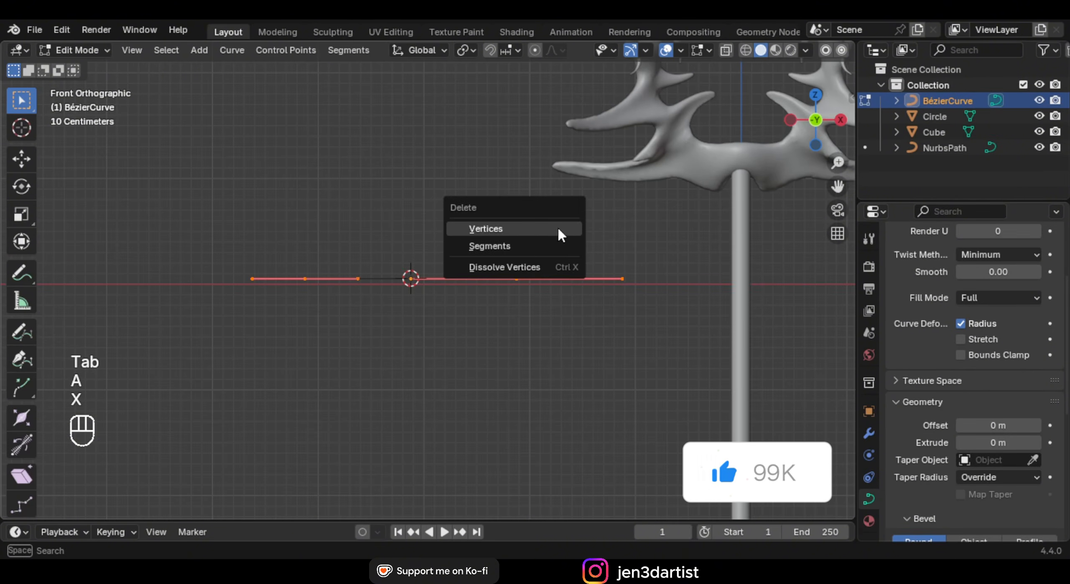
left_click(538, 231)
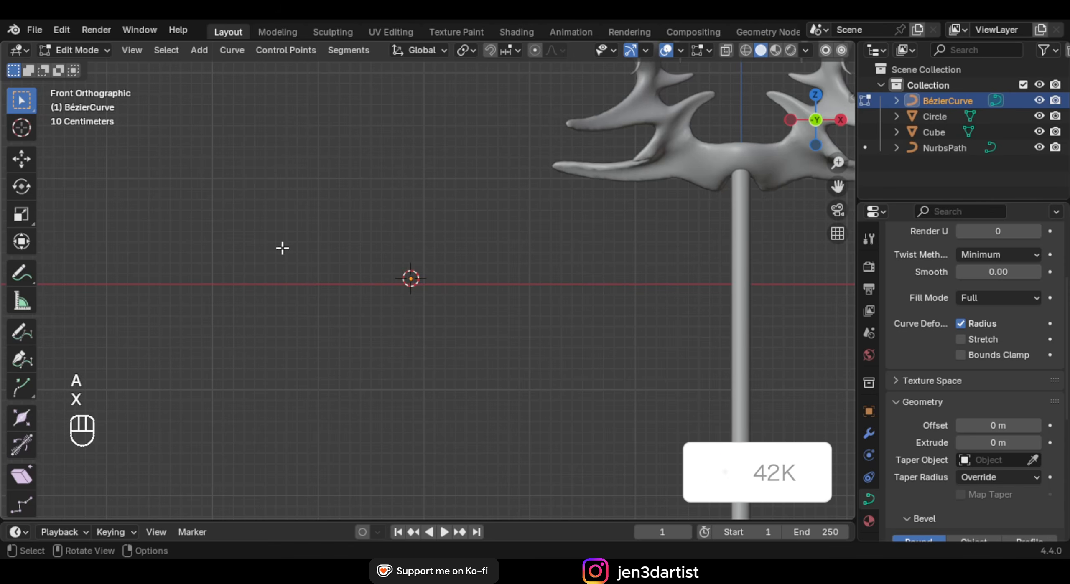
With the Draw tool, sketch freehand S-shaped strokes, arcs and a short stroke below
left_click(22, 333)
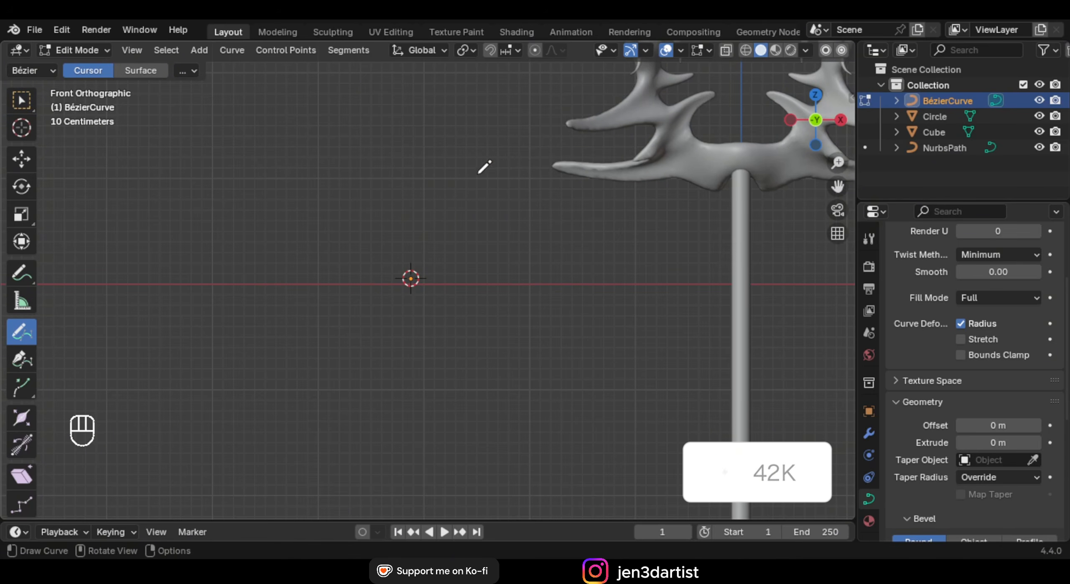
mouse_move(422, 298)
left_mouse_down()
mouse_move(265, 377)
mouse_move(239, 297)
left_mouse_up()
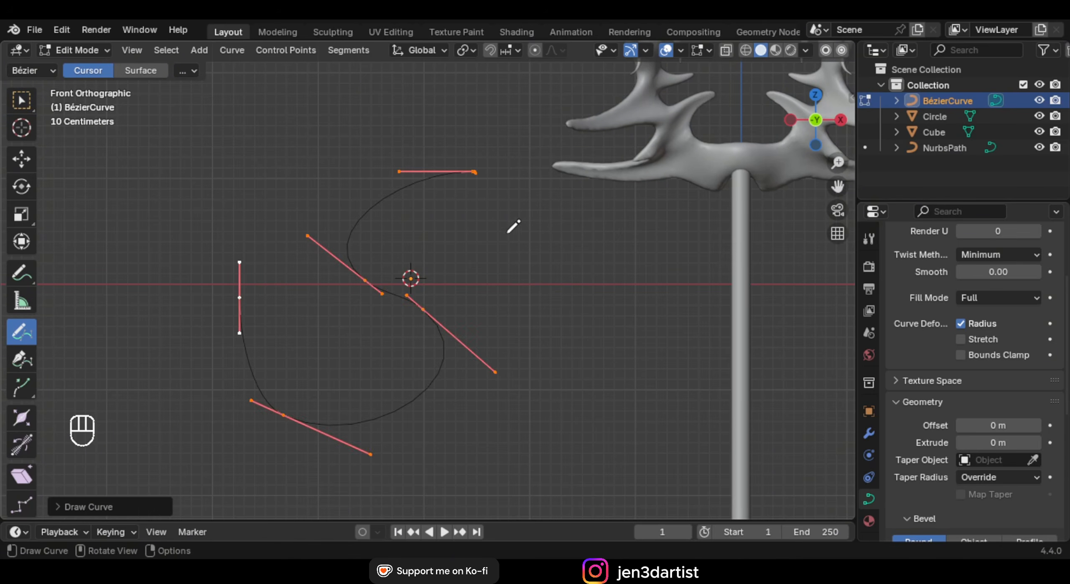
left_click_drag(619, 341, 607, 371)
mouse_move(541, 312)
left_mouse_down()
mouse_move(509, 343)
mouse_move(628, 447)
left_mouse_up()
scroll(685, 376, "down", 1)
middle_click_drag(565, 313, 530, 247, "shift")
left_click_drag(334, 382, 418, 410)
middle_click_drag(494, 363, 546, 308, "shift")
scroll(979, 382, "down", 4)
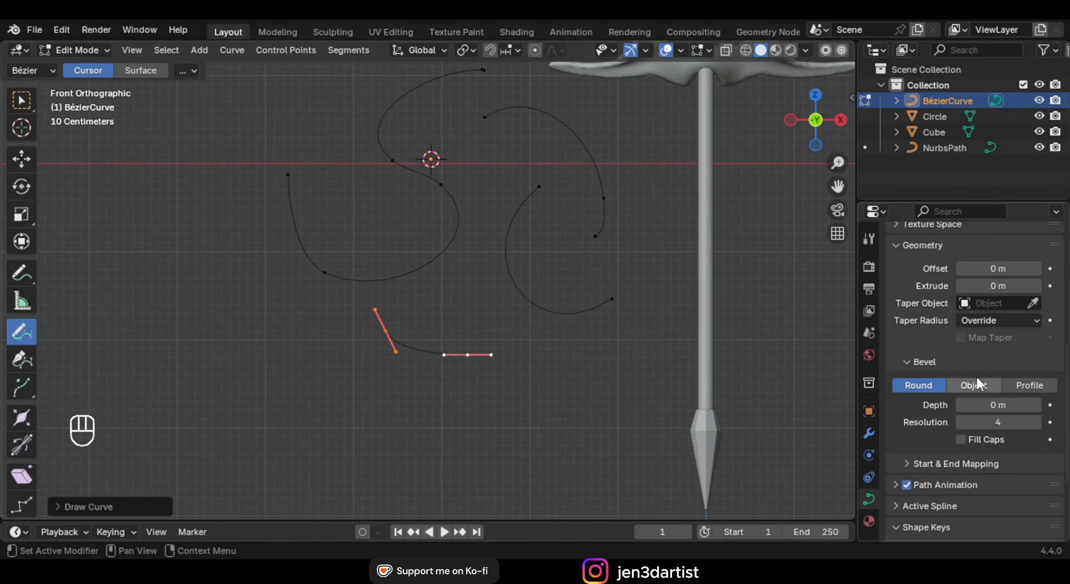
scroll(967, 358, "down", 3)
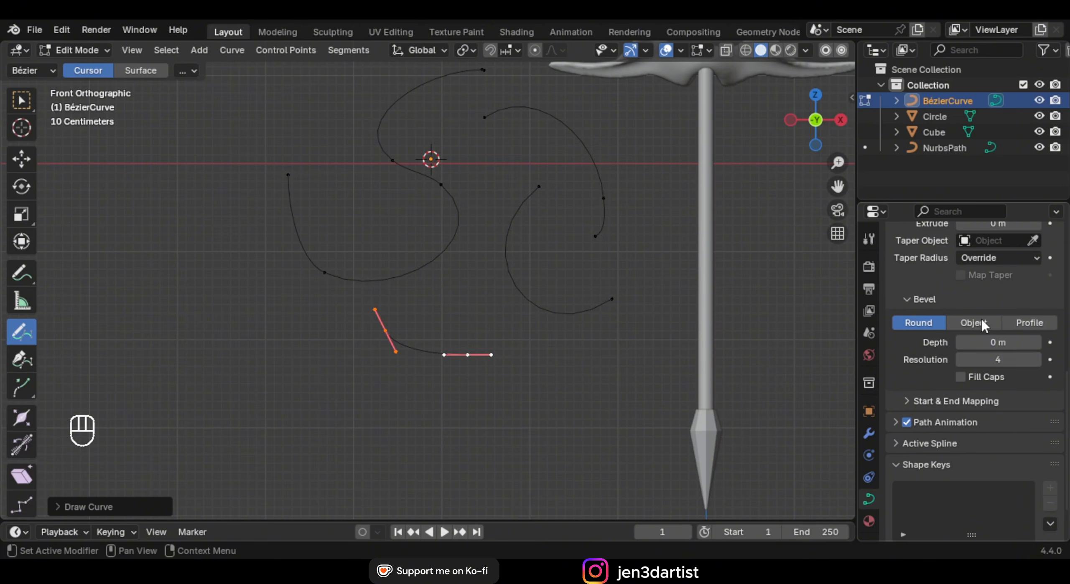
Set the curve Bevel Depth to 0.15 m, then draw spiral, U-shaped and arc strokes
left_click_drag(999, 342, 1019, 342)
left_click_drag(530, 330, 500, 393)
scroll(579, 305, "down", 1)
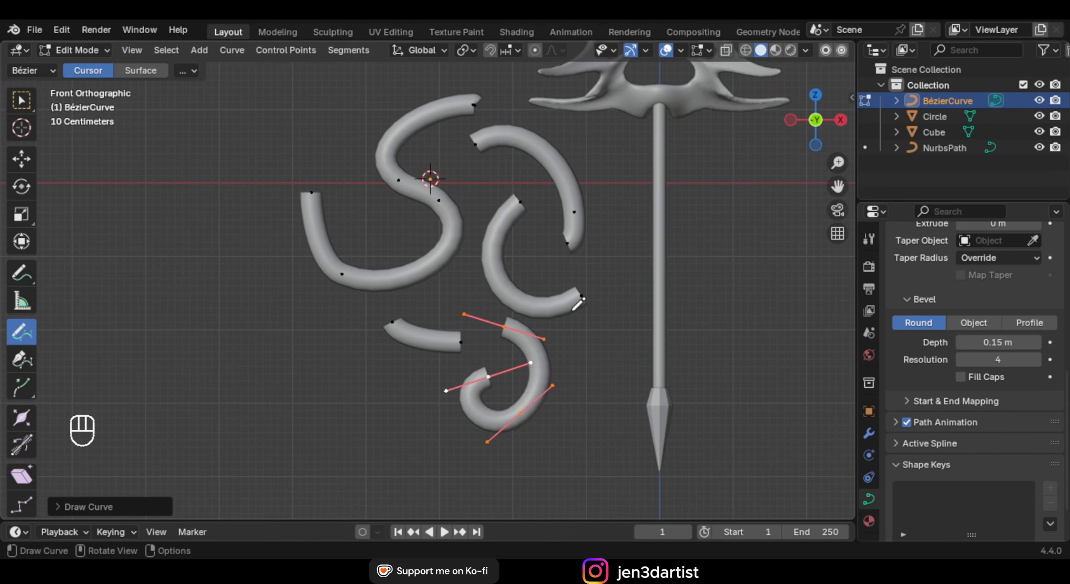
mouse_move(313, 321)
left_mouse_down()
mouse_move(239, 447)
mouse_move(220, 347)
left_mouse_up()
mouse_move(227, 310)
left_mouse_down()
mouse_move(220, 174)
mouse_move(347, 124)
left_mouse_up()
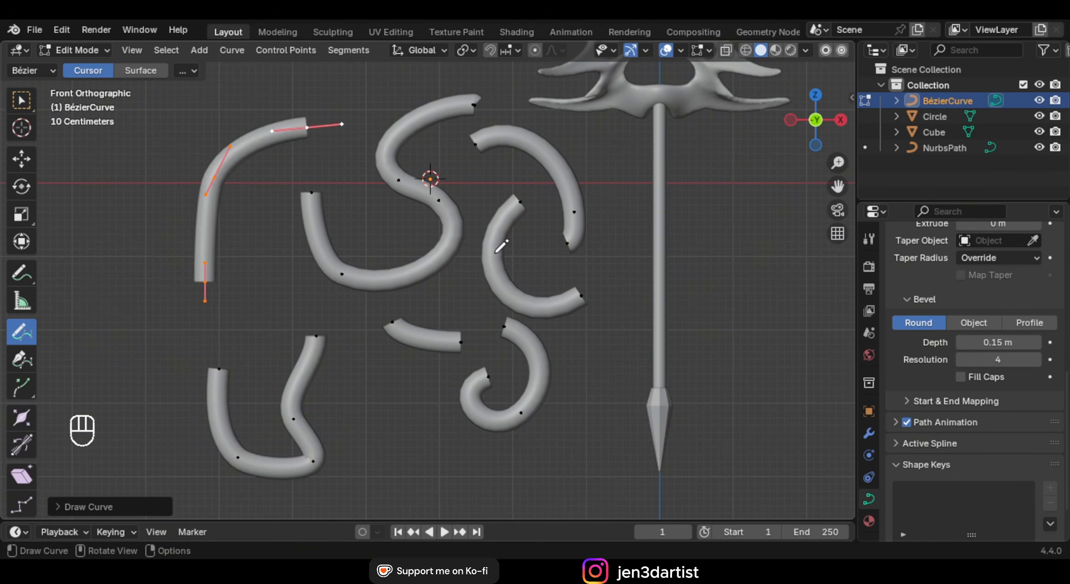
Enable Fill Caps on the tubes, orbit to inspect them, then return to front view
key("KP_1")
mouse_move(502, 246)
middle_mouse_down()
mouse_move(538, 322)
mouse_move(548, 320)
middle_mouse_up()
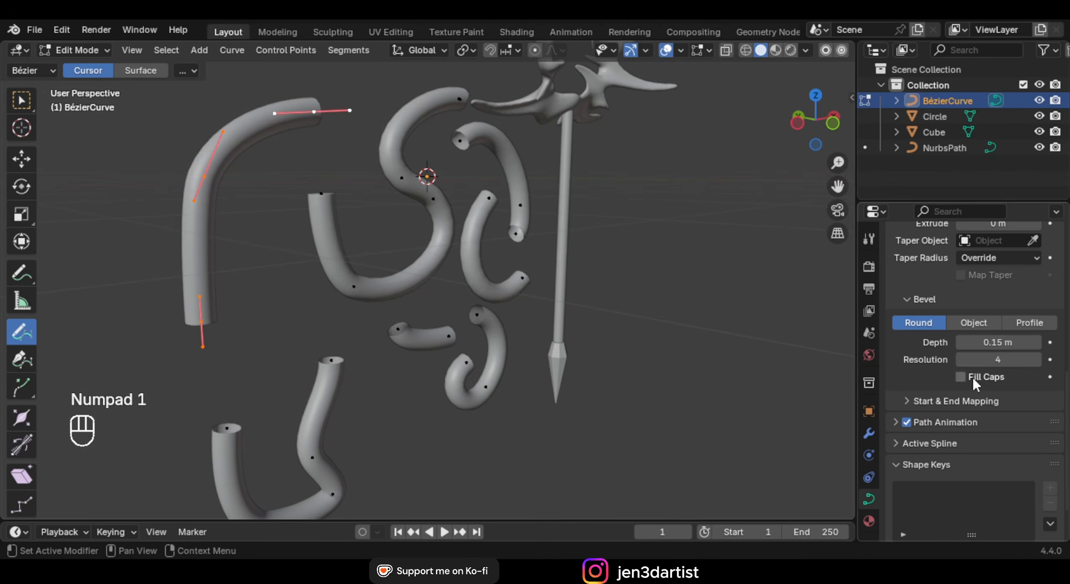
left_click(961, 377)
middle_click_drag(773, 355, 606, 351)
middle_click_drag(556, 317, 713, 342)
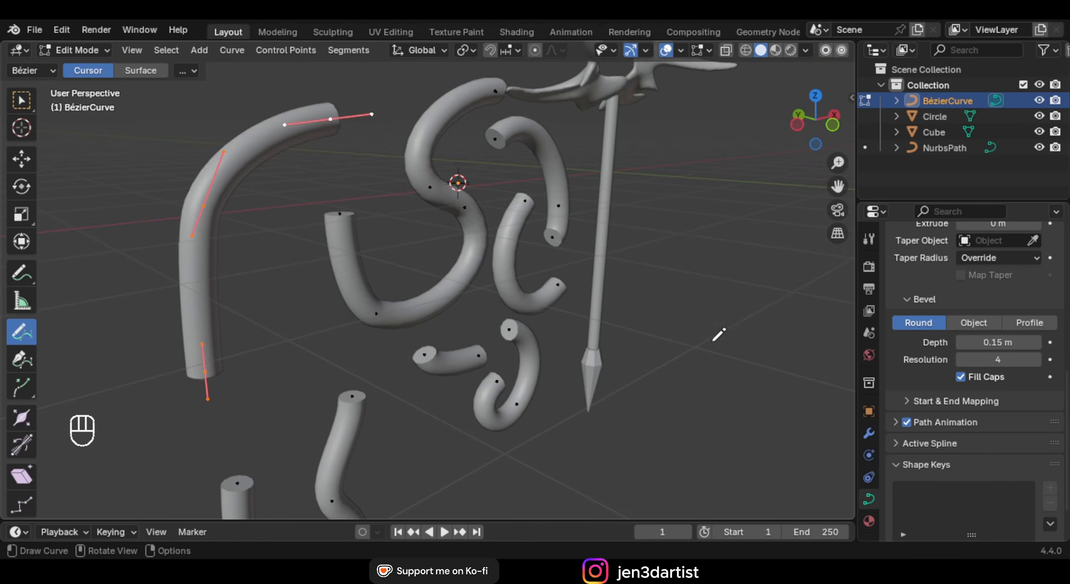
middle_click_drag(354, 232, 329, 240)
middle_click_drag(433, 233, 397, 212)
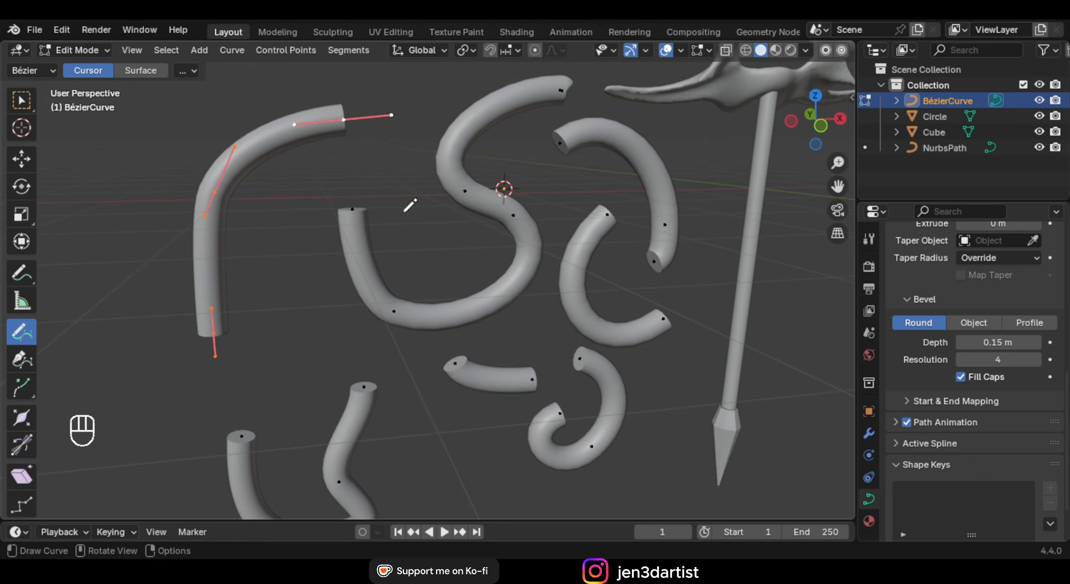
left_click(21, 101)
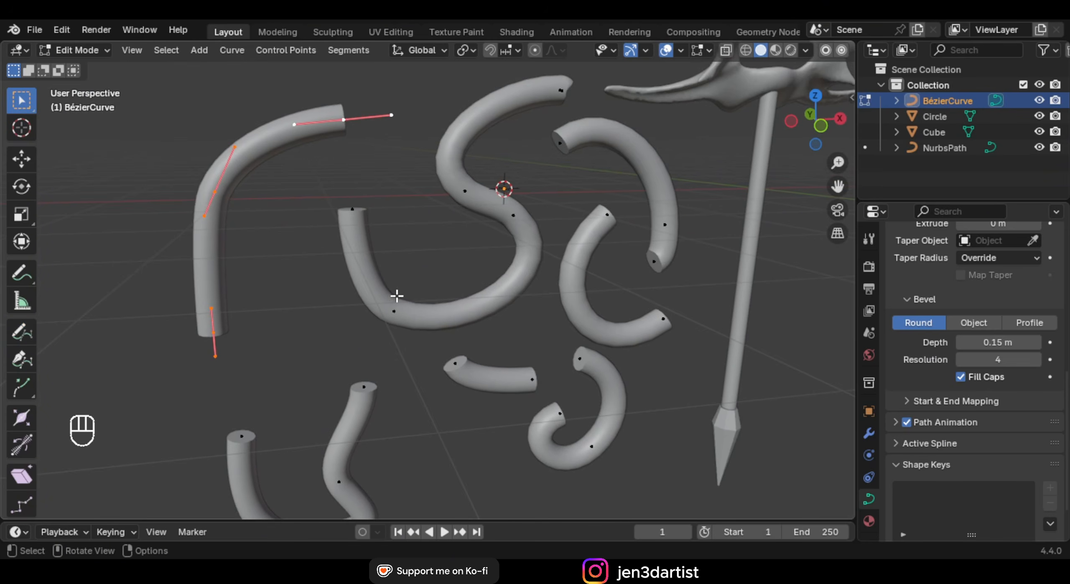
key("KP_1")
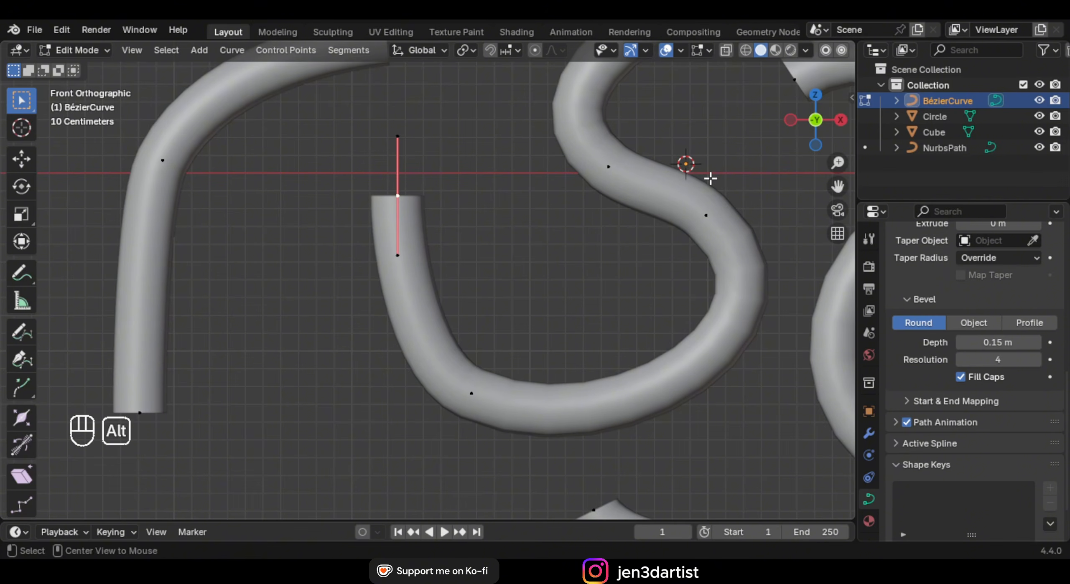
Taper the selected tube ends and a curve's top end with Alt+S Shrink/Fatten
key("alt+s")
right_click(514, 191)
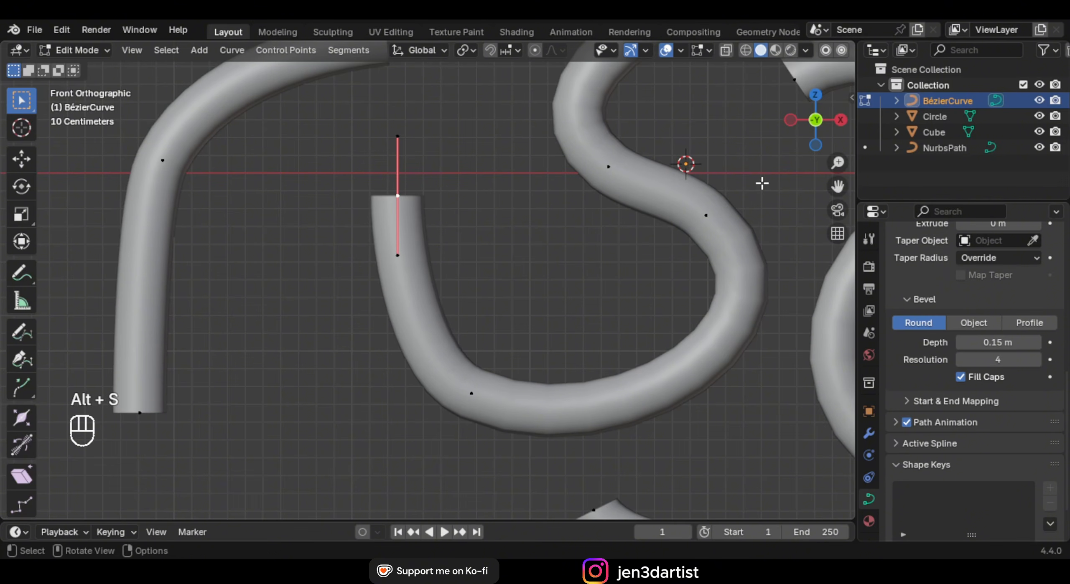
key("alt+s")
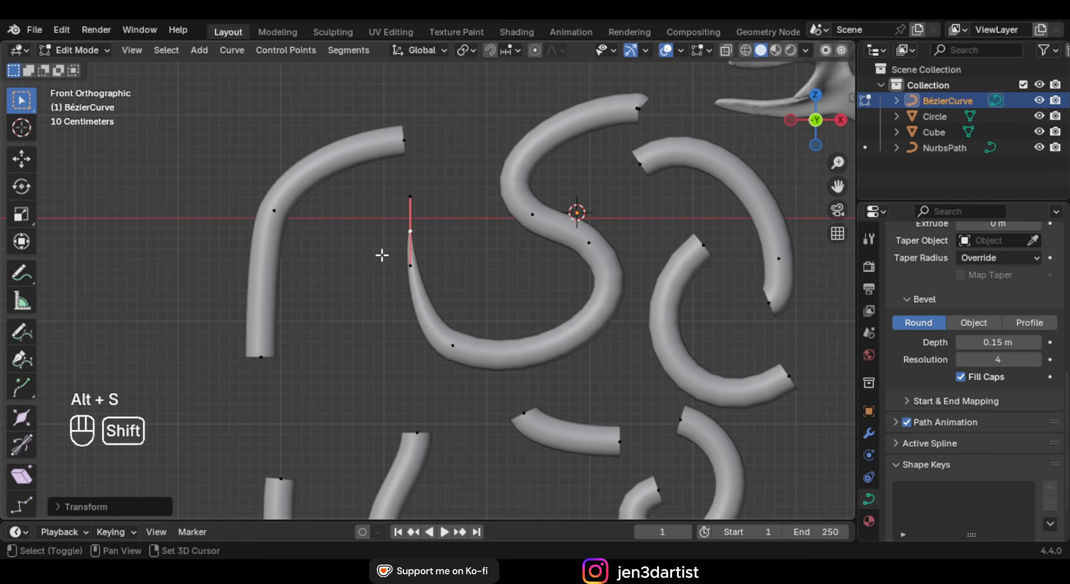
key("alt+s")
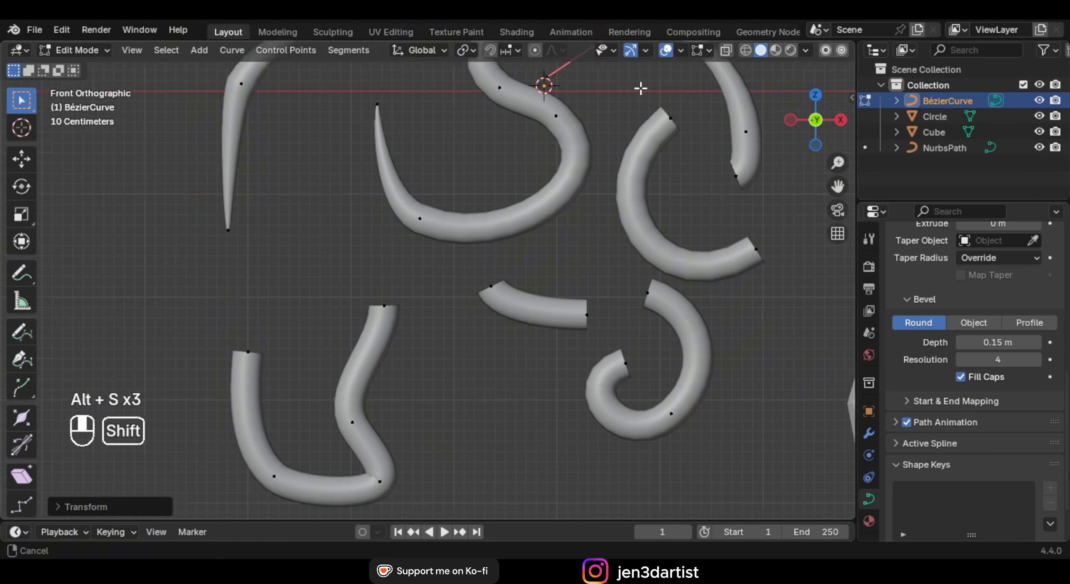
middle_click_drag(640, 89, 564, 36, "shift")
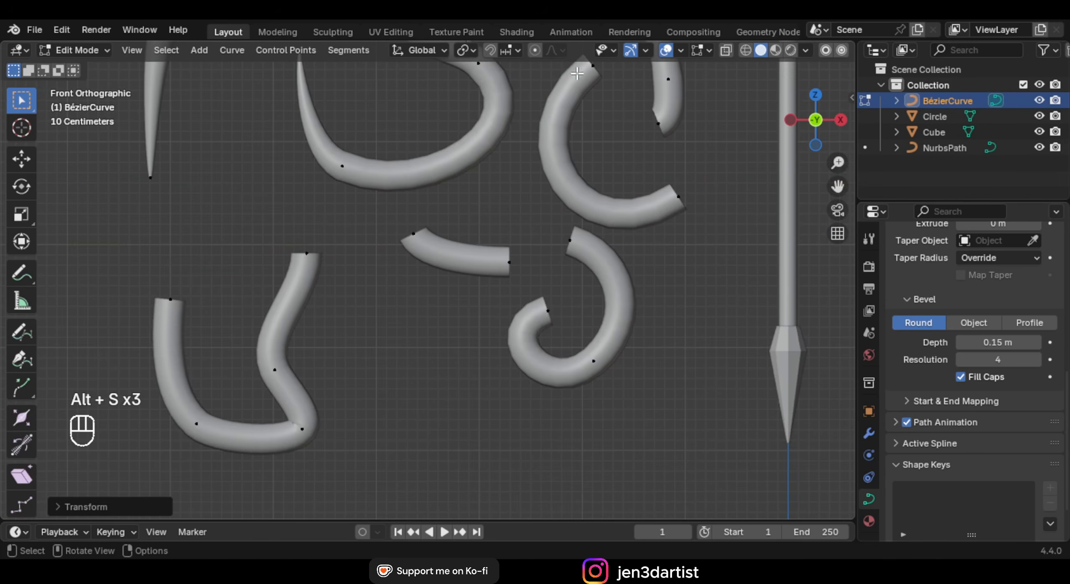
left_click(590, 68)
key("alt+s")
left_click(612, 81)
Adjust the radius of a curve's lower end and another point, fattening them with Alt+S
left_click(680, 197)
key("alt+s")
left_click(693, 186)
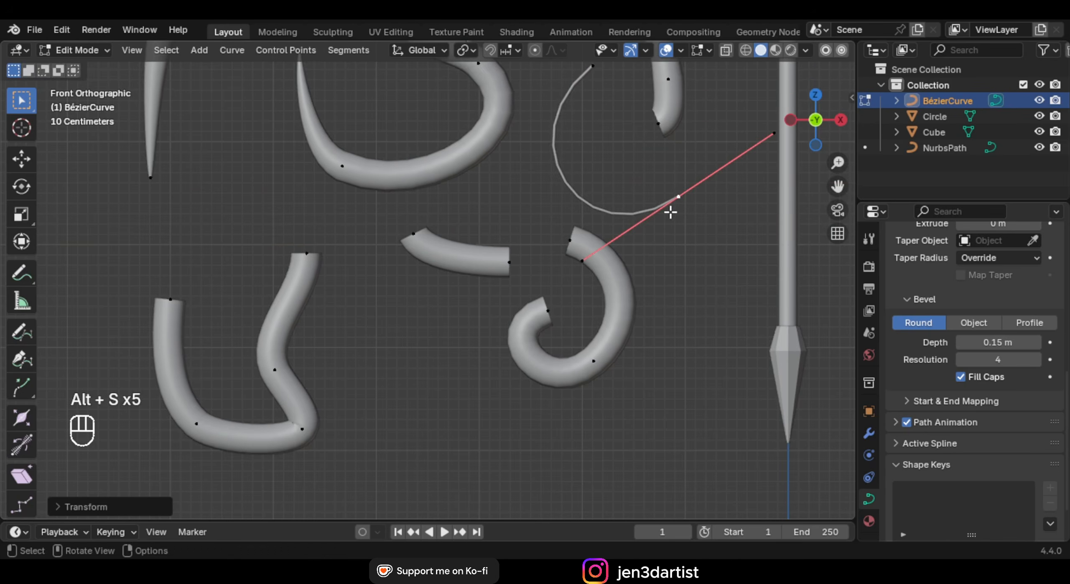
key("alt+s")
left_click(301, 229)
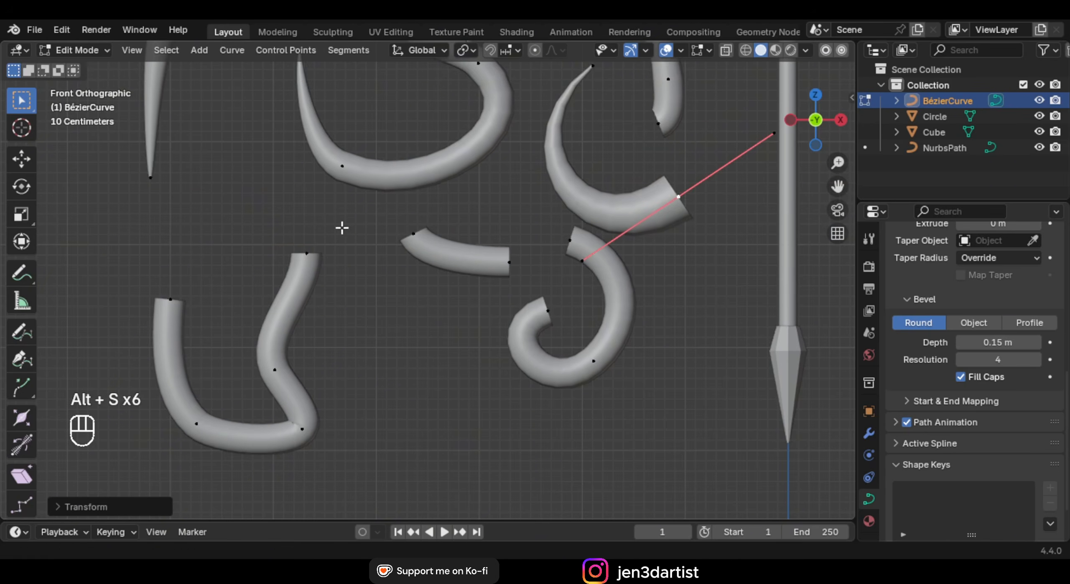
middle_click_drag(515, 229, 382, 360, "shift")
scroll(382, 361, "up", 1)
key("alt+s")
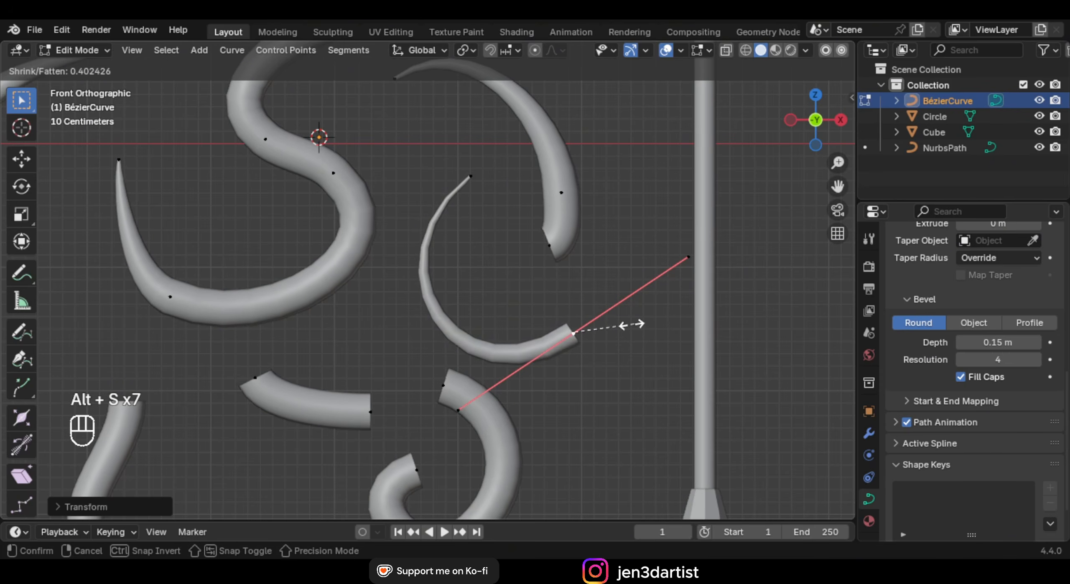
left_click(606, 294)
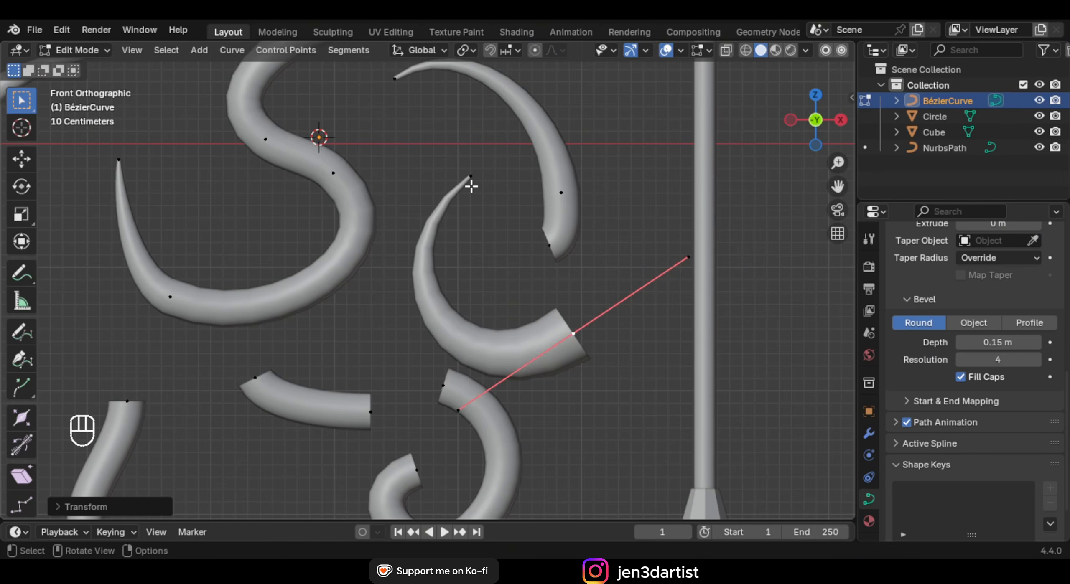
Select the whole arc curve with L and subdivide it twice to add control points
middle_click_drag(536, 264, 516, 201, "shift")
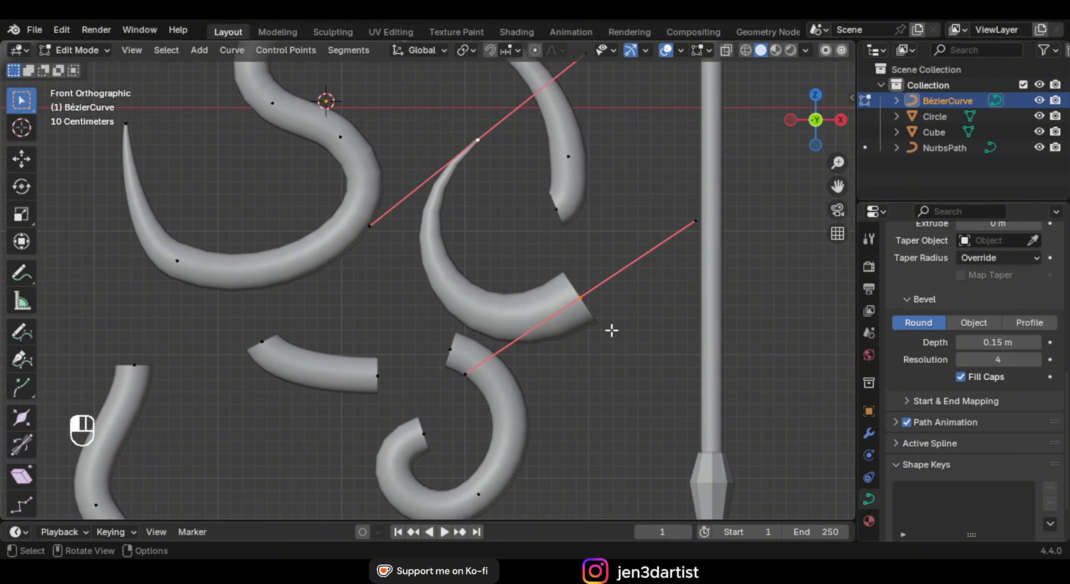
key("l")
scroll(462, 216, "down", 4)
scroll(537, 287, "up", 5)
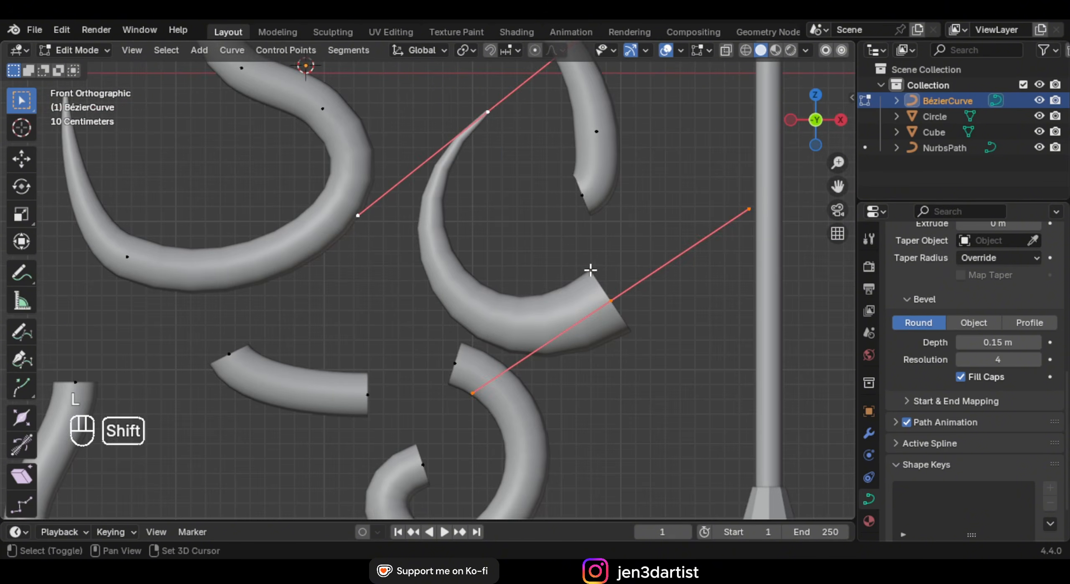
scroll(590, 270, "up", 1)
right_click(543, 150)
left_click(501, 137)
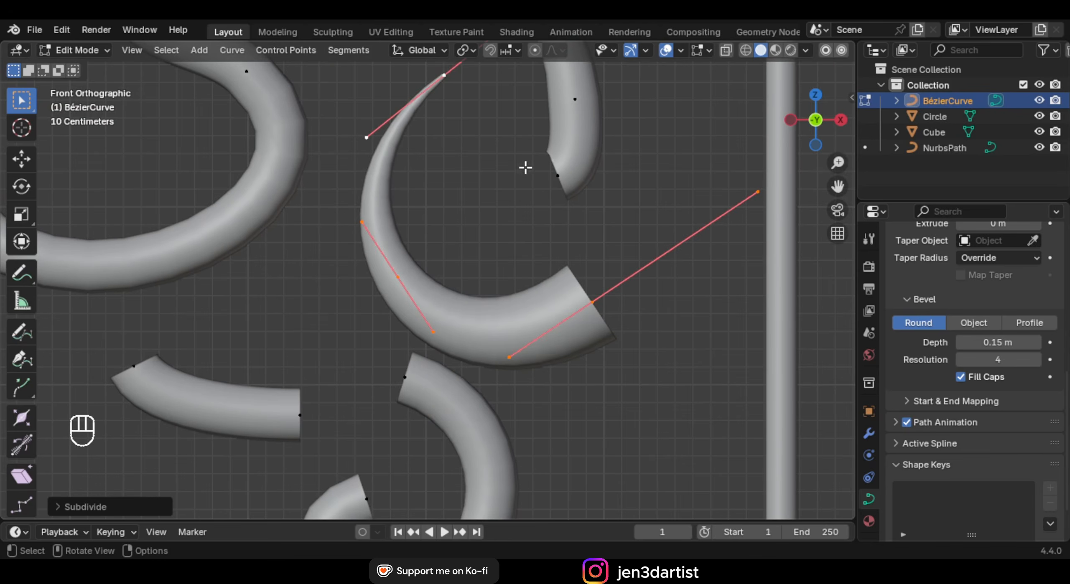
right_click(481, 134)
left_click(481, 135)
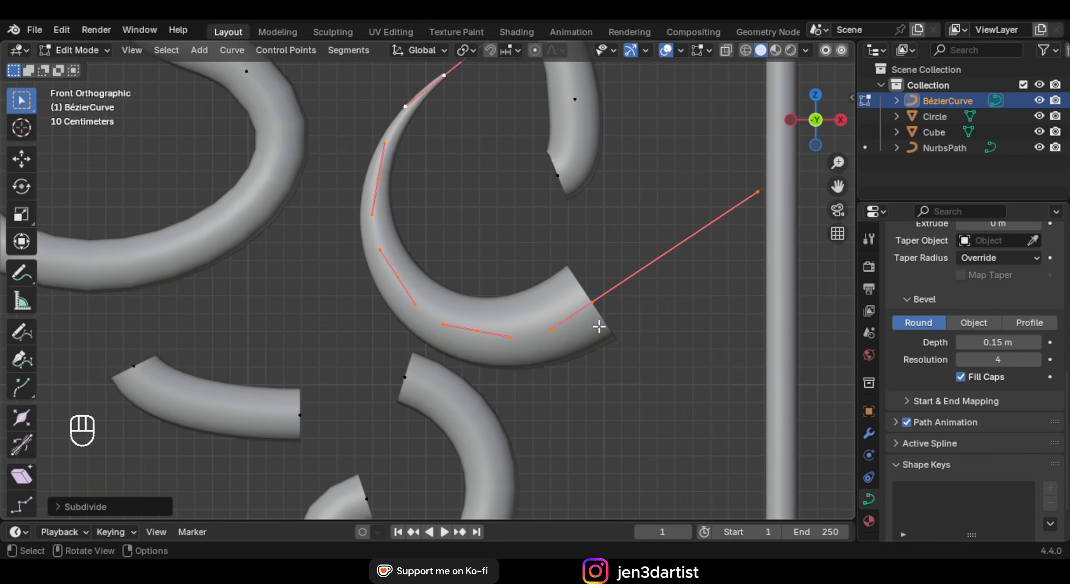
Shrink the arc's end point and two midpoints with Alt+S so it narrows to a tip
left_click(598, 302)
key("alt+s")
left_click(607, 307)
left_click(478, 332)
key("alt+s")
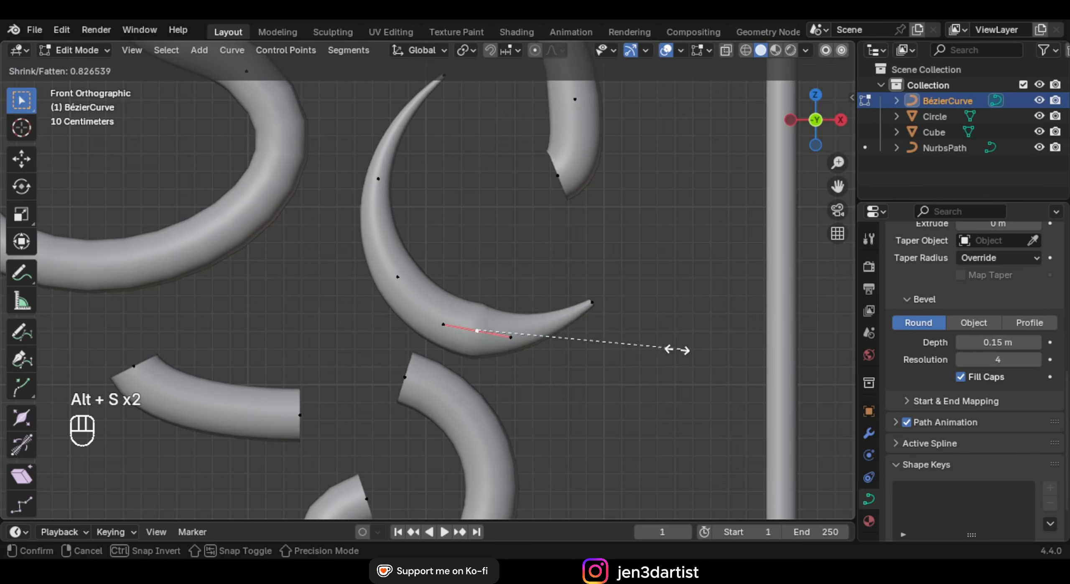
left_click(601, 346)
left_click(600, 239)
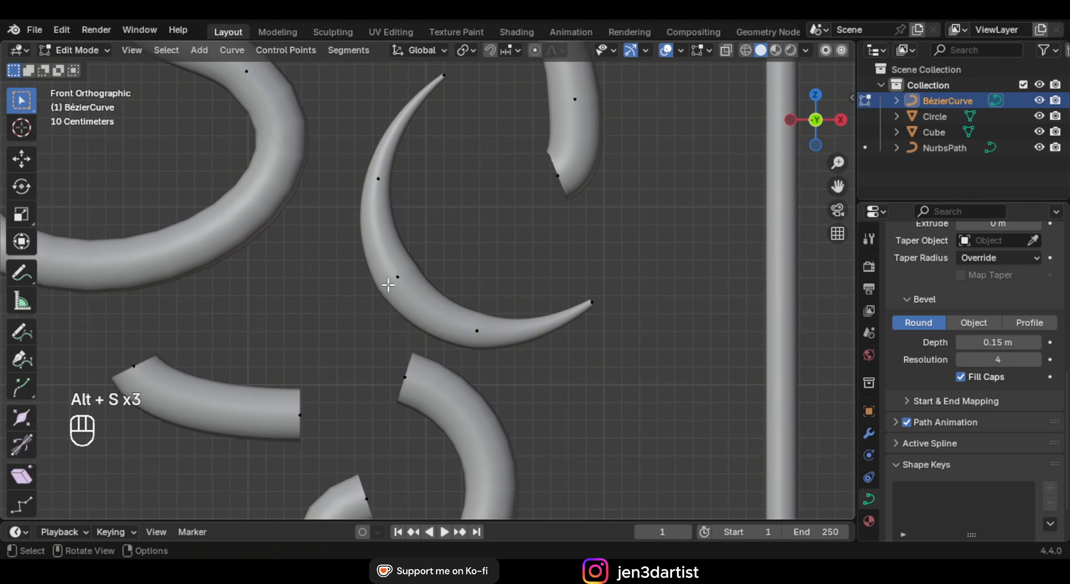
left_click(397, 277)
key("alt+s")
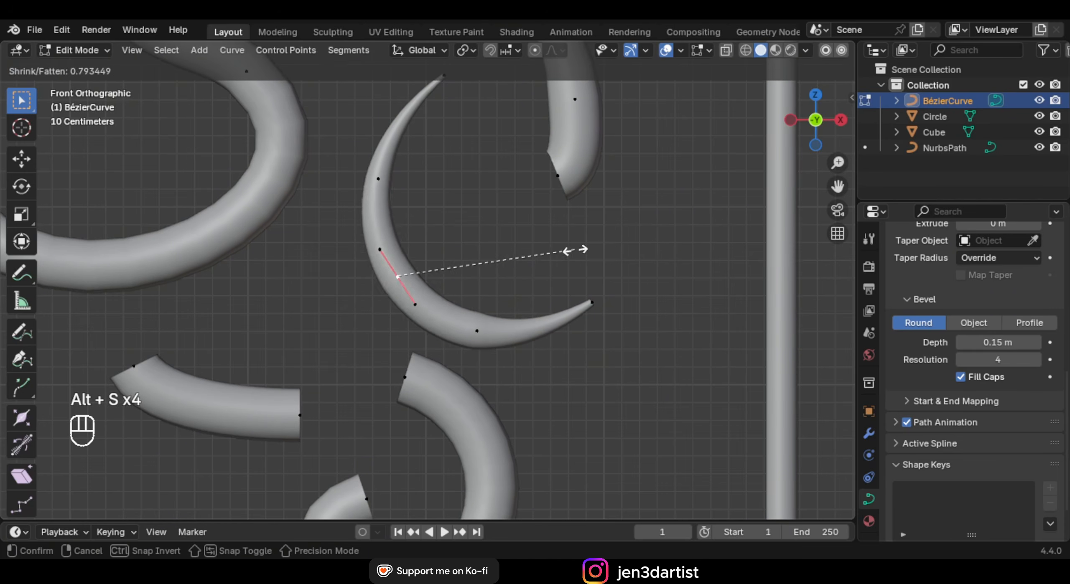
left_click(501, 267)
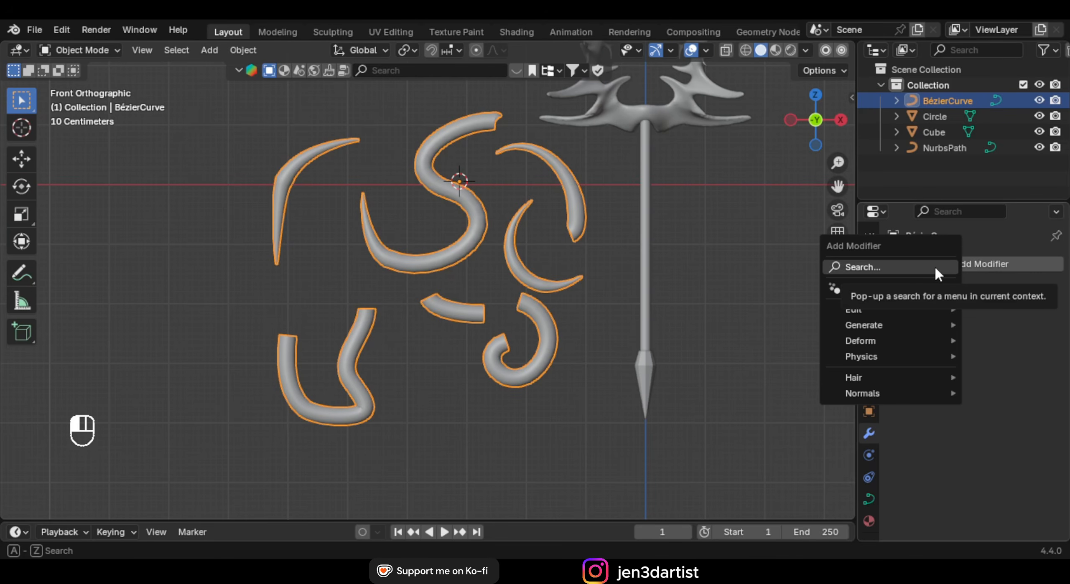
Add a Remesh modifier, lower the voxel size to about 0.0566 m, and try applying it
type("reme")
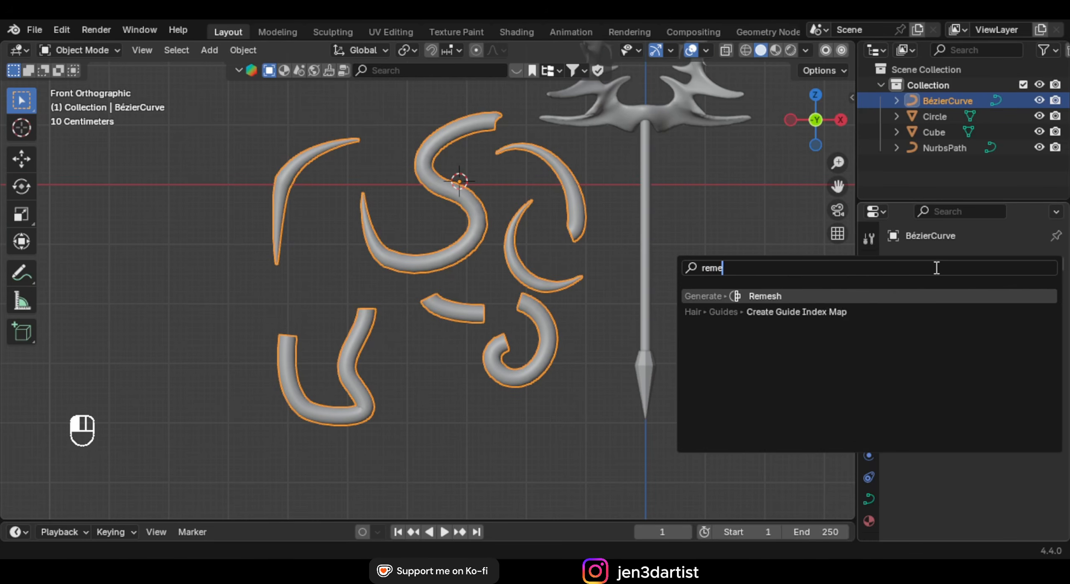
key("Return")
scroll(812, 334, "up", 1)
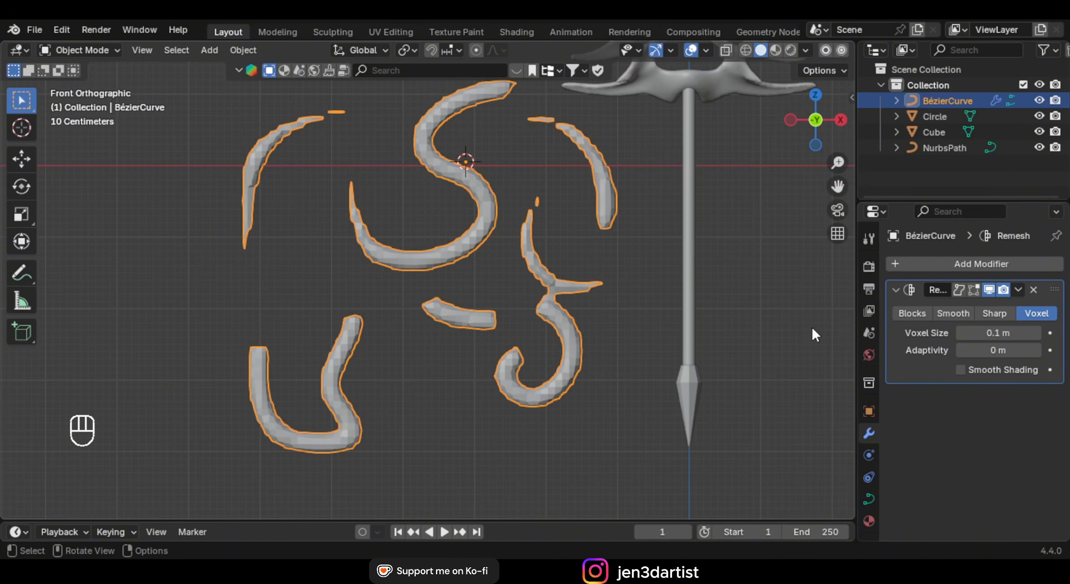
left_click_drag(1010, 334, 873, 324)
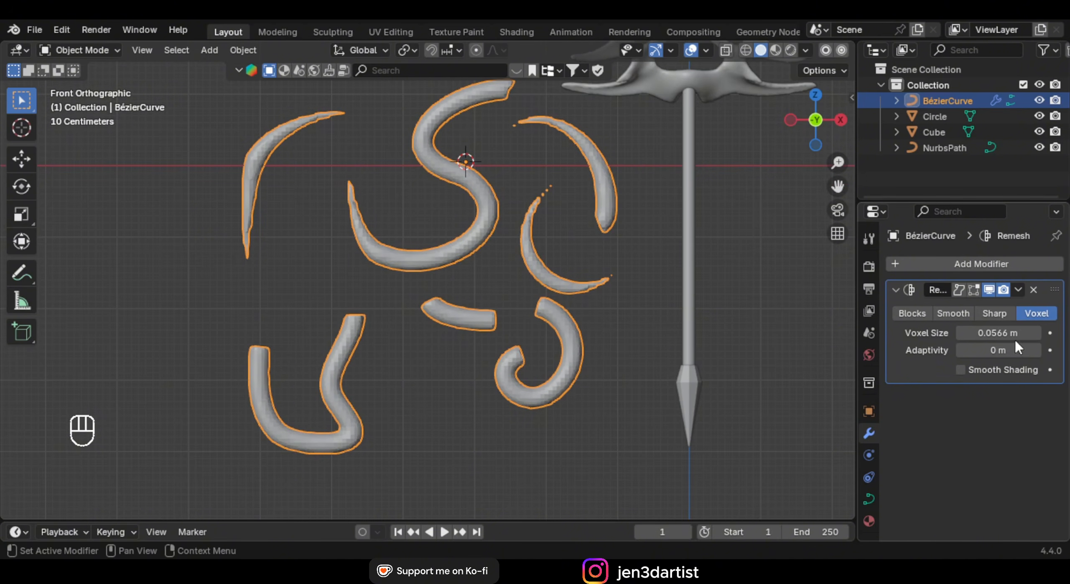
left_click_drag(1005, 337, 966, 337)
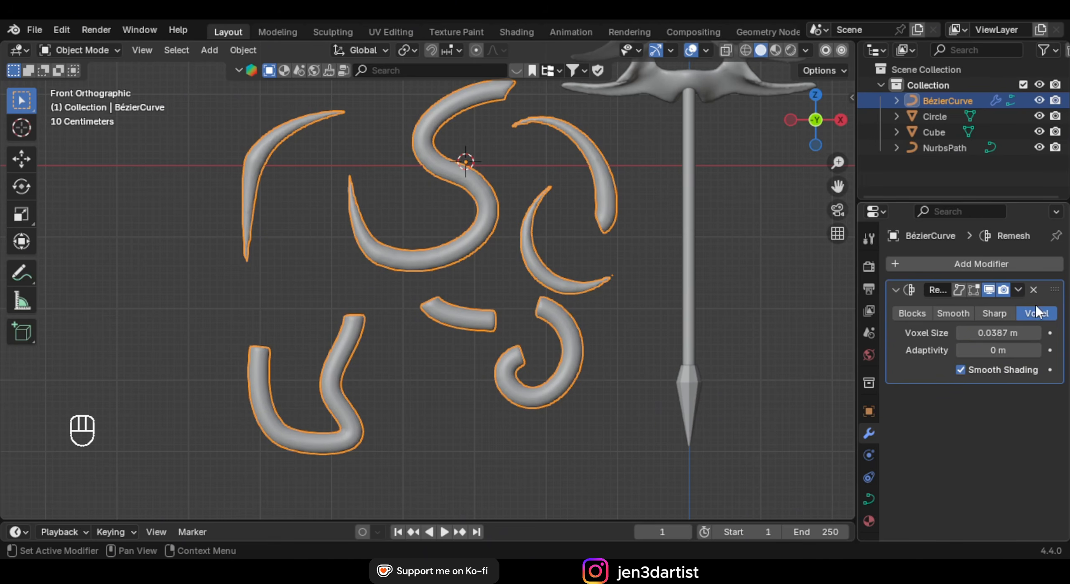
left_click(1019, 290)
left_click(956, 308)
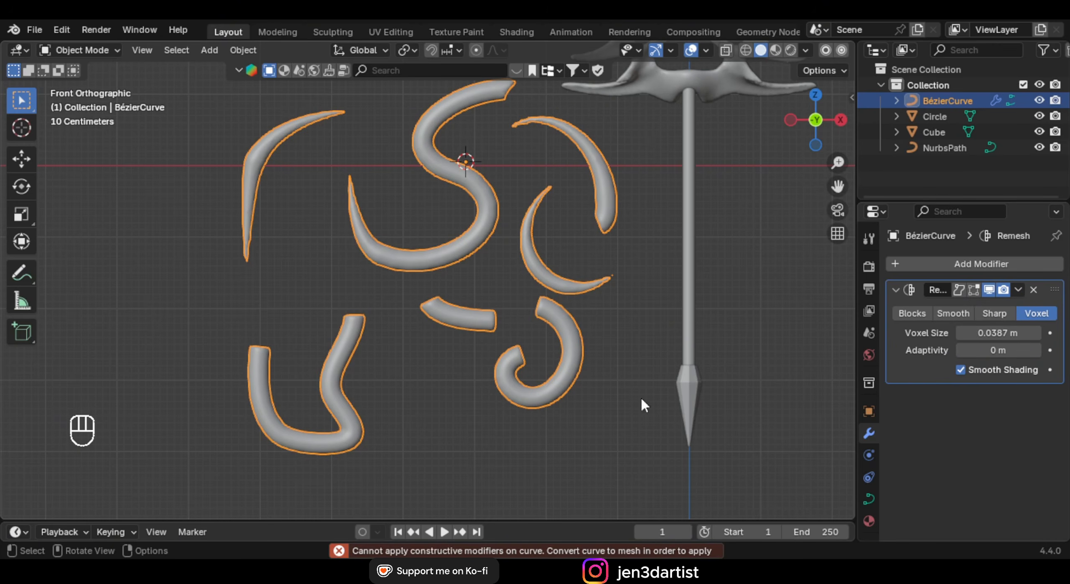
Convert the curve tubes to a mesh and inspect the new geometry in Edit Mode
right_click(487, 197)
mouse_move(447, 272)
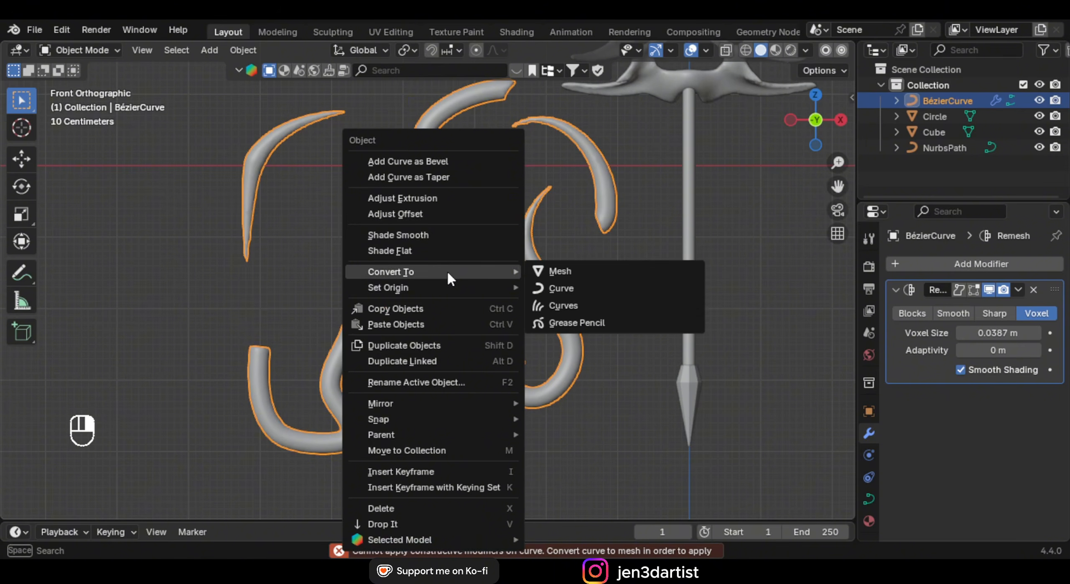
left_click(560, 271)
middle_click_drag(540, 282, 458, 292)
scroll(535, 277, "up", 5)
key("Tab")
scroll(485, 296, "down", 4)
key("Tab")
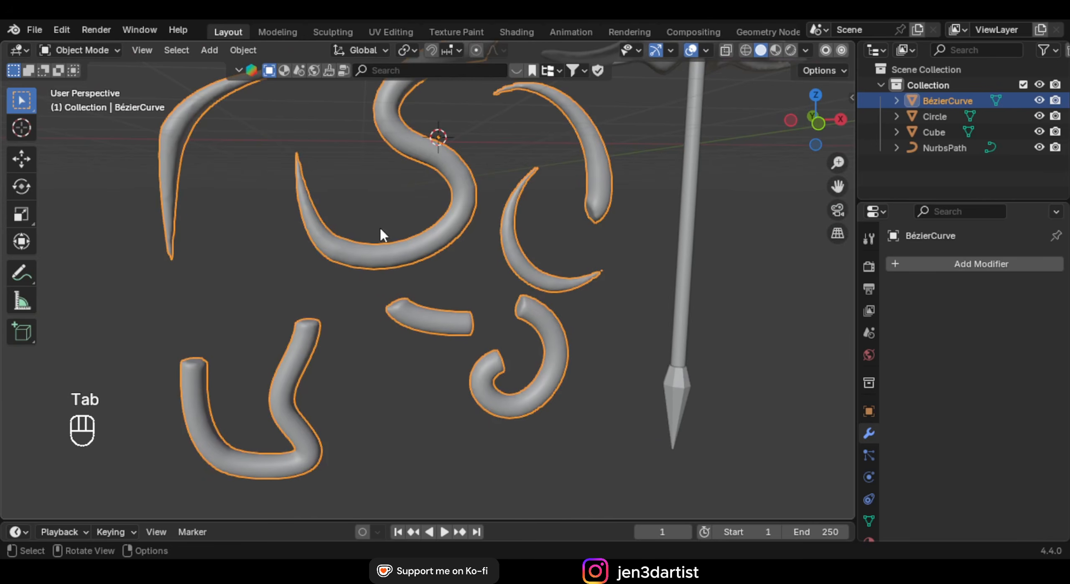
key("KP_1")
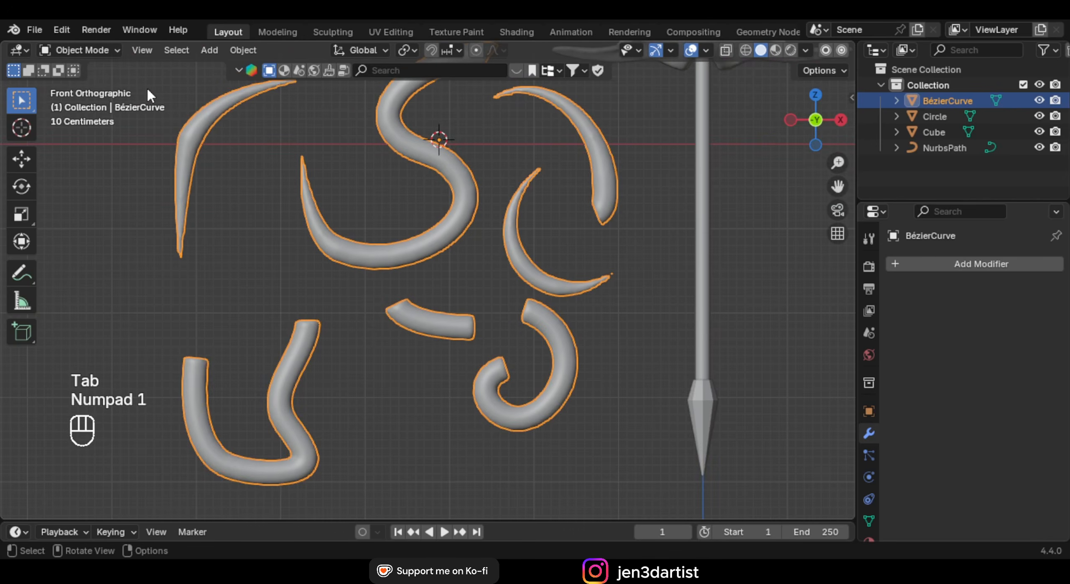
scroll(262, 167, "down", 2)
scroll(376, 194, "up", 2)
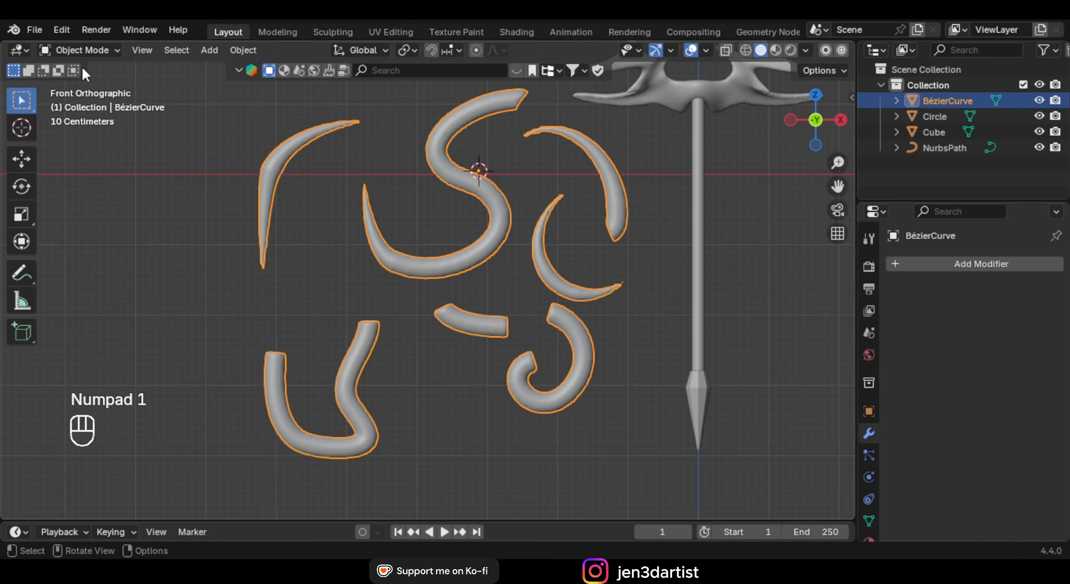
left_click(84, 50)
Enter Sculpt Mode and test a Snake Hook spike on the tube, then undo it
left_click(87, 103)
scroll(427, 276, "up", 4)
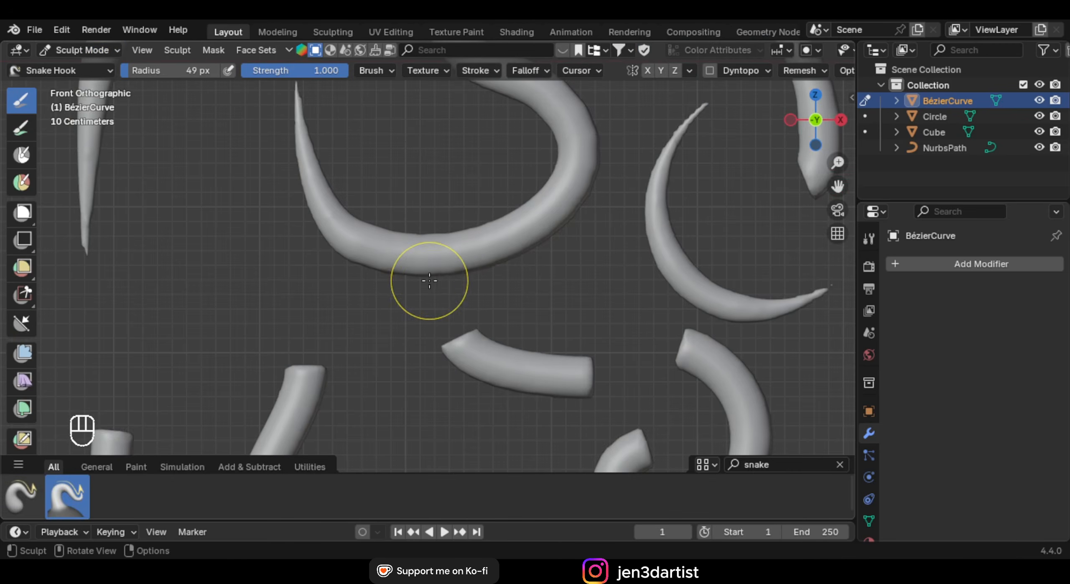
middle_click_drag(481, 269, 477, 241, "shift")
scroll(475, 240, "up", 2)
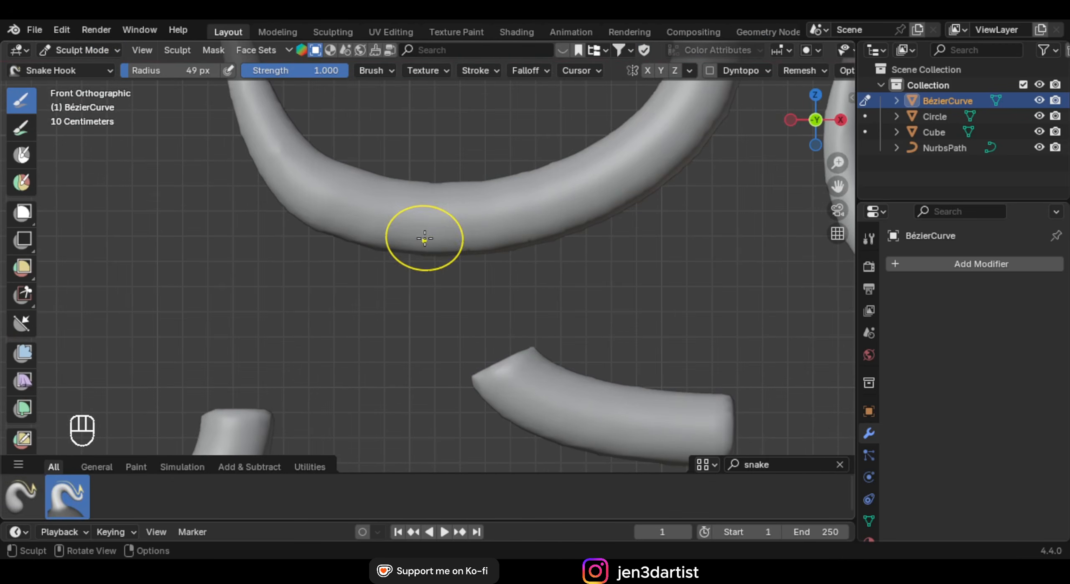
mouse_move(424, 241)
left_mouse_down()
mouse_move(394, 325)
mouse_move(321, 322)
left_mouse_up()
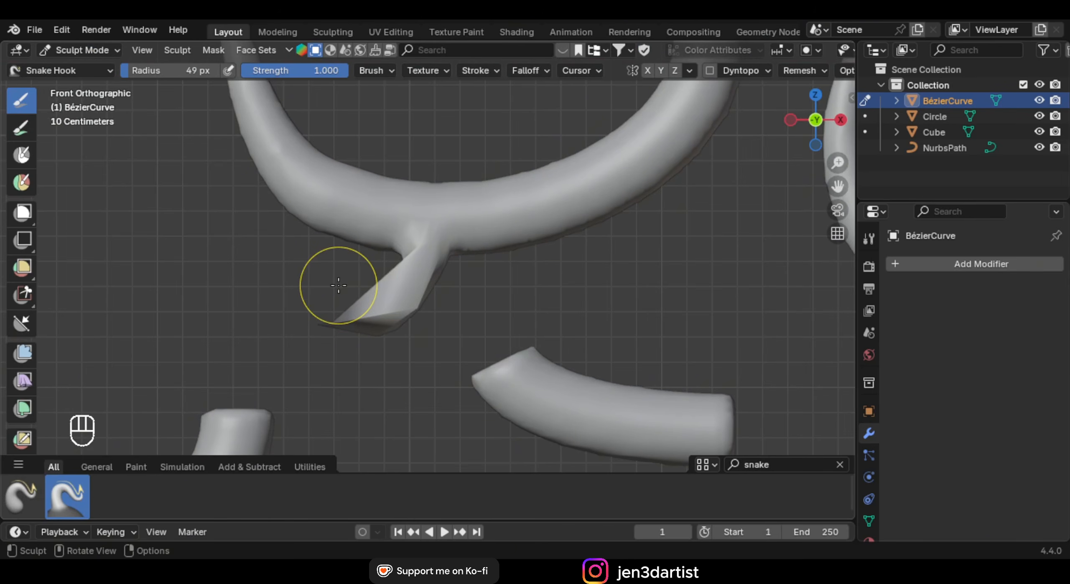
key("ctrl+z")
Enable Dyntopo and raise its Detail Size to 2.82 px
left_click(710, 70)
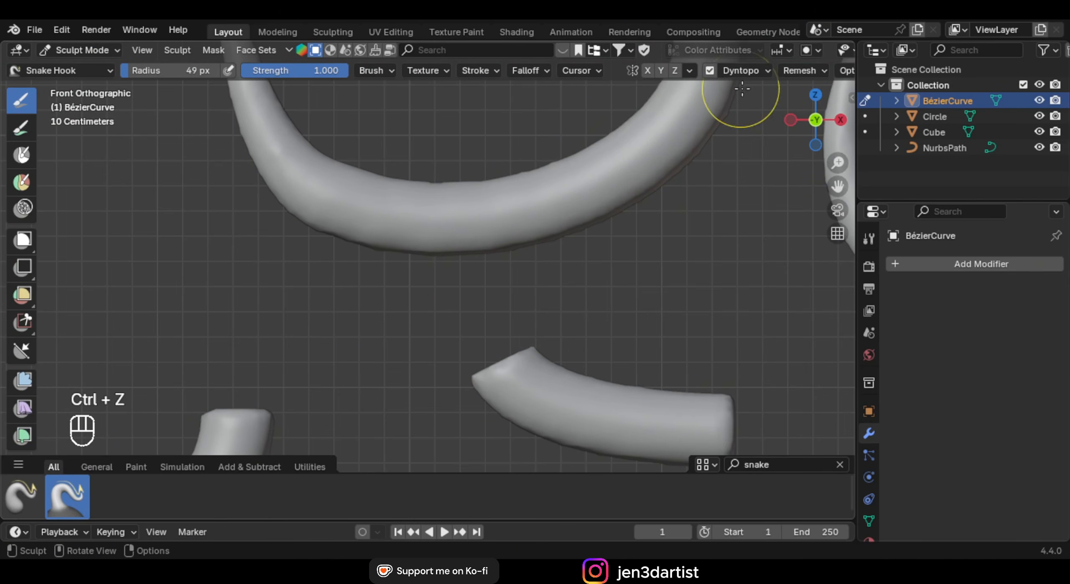
left_click(747, 73)
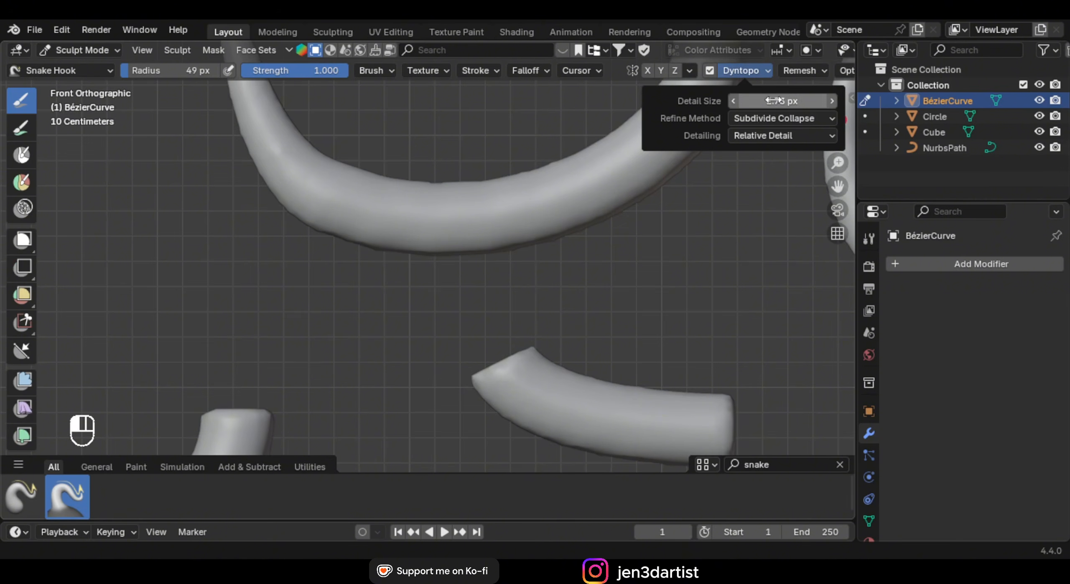
left_click_drag(774, 101, 782, 101)
Pull four long Snake Hook spikes out of the curled tube in different directions
mouse_move(401, 247)
left_mouse_down()
mouse_move(370, 322)
mouse_move(230, 322)
left_mouse_up()
left_click_drag(368, 176, 569, 87)
mouse_move(548, 209)
left_mouse_down()
mouse_move(647, 246)
mouse_move(757, 189)
left_mouse_up()
scroll(572, 274, "down", 7)
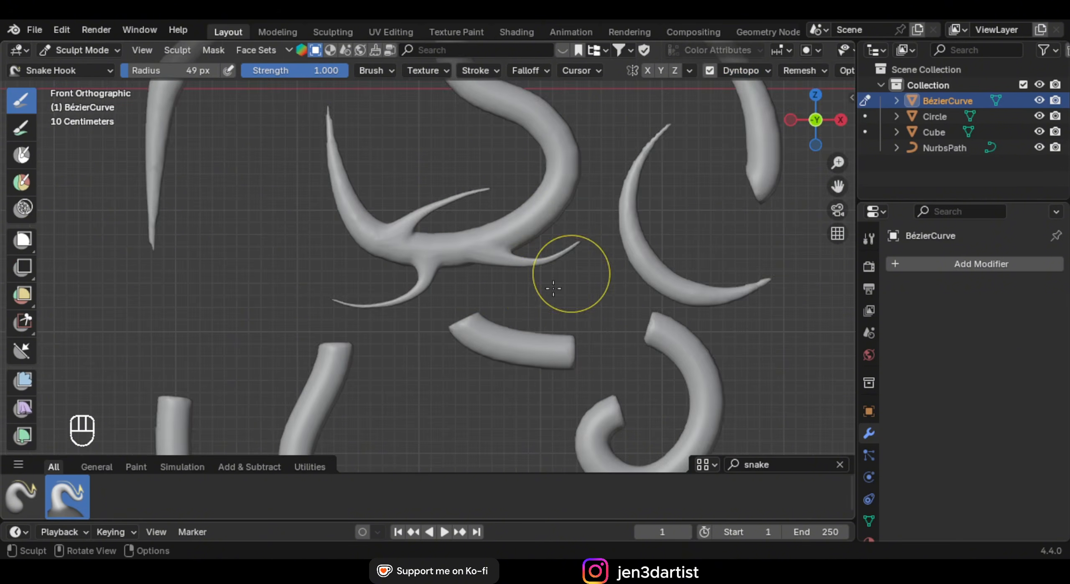
middle_click_drag(521, 304, 457, 376, "shift")
scroll(452, 335, "up", 2)
left_click_drag(419, 244, 466, 178)
Resize the sculpt brush radius to 30 px
key("f")
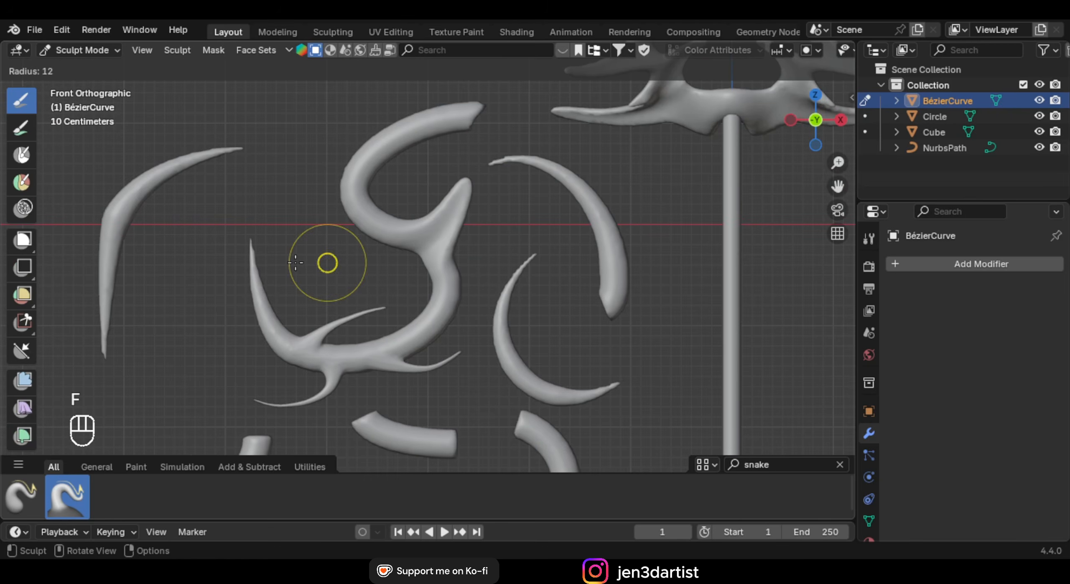
right_click(372, 263)
key("f")
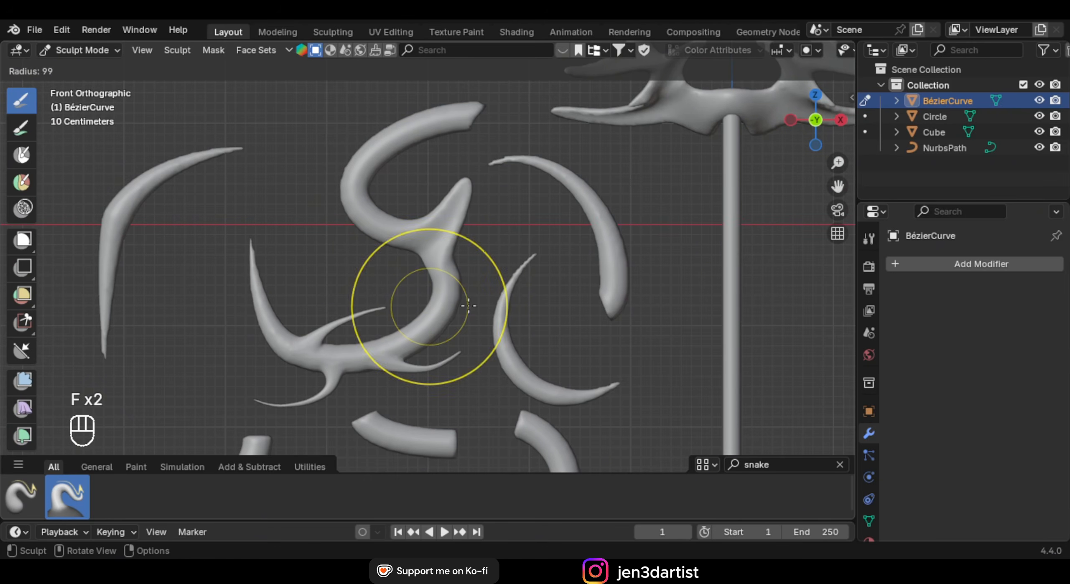
right_click(470, 305)
key("f")
left_click(456, 303)
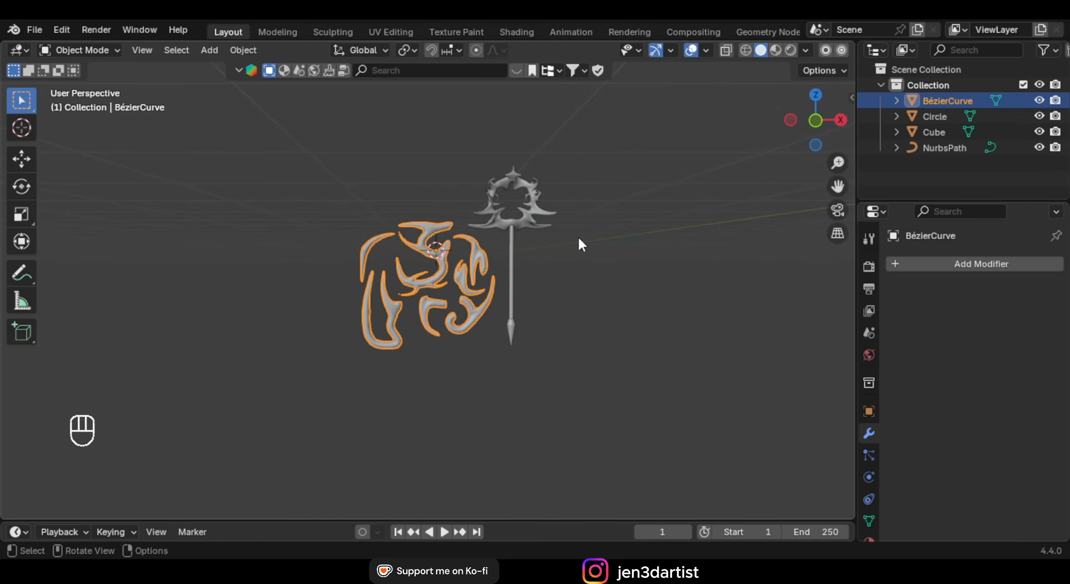
Enlarge the timeline area and change it into a Shader Editor
mouse_move(579, 241)
middle_mouse_down()
mouse_move(564, 246)
mouse_move(583, 258)
mouse_move(514, 268)
mouse_move(508, 282)
mouse_move(586, 286)
mouse_move(522, 484)
middle_mouse_up()
scroll(585, 251, "up", 3)
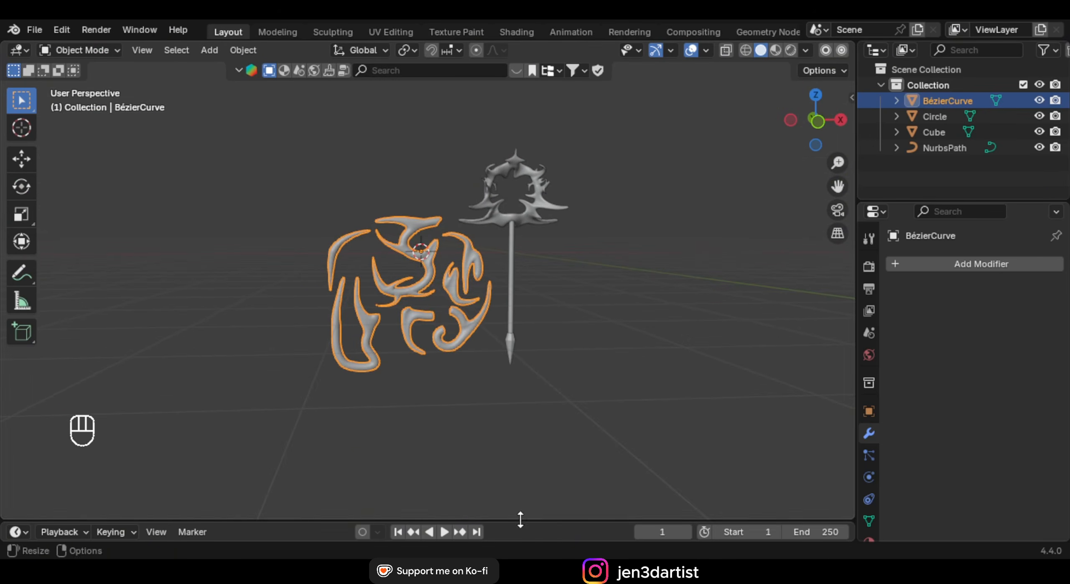
left_click_drag(520, 520, 521, 406)
left_click(17, 417)
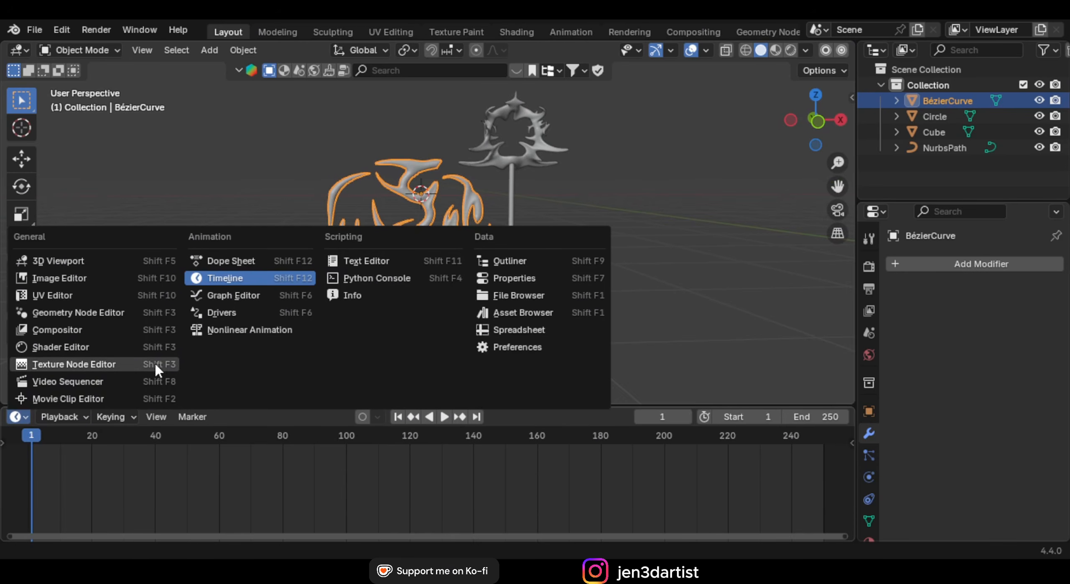
left_click(102, 347)
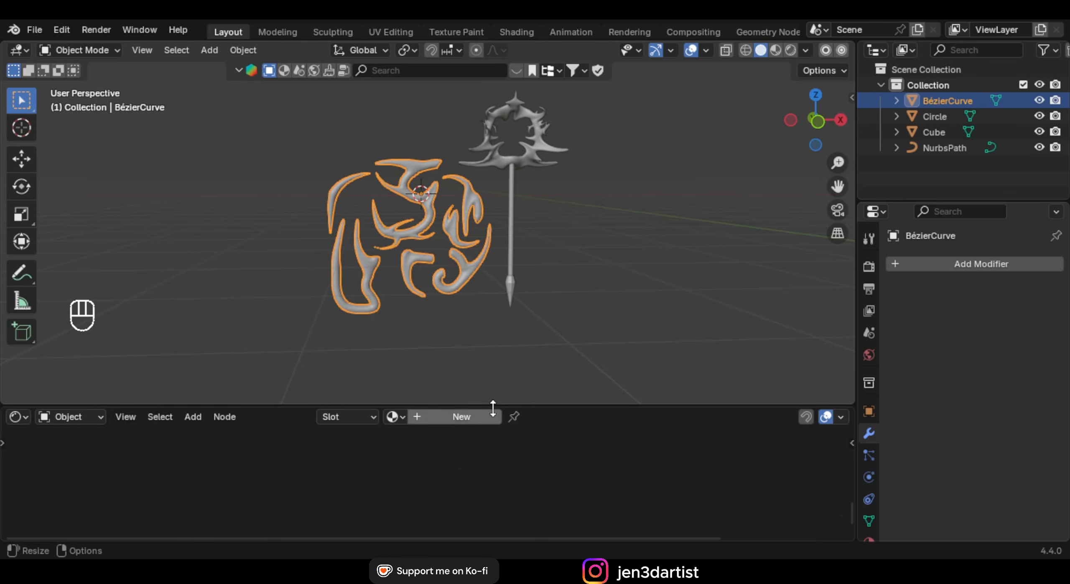
Create a new material, switch to Material Preview shading, and show World properties
left_click(462, 398)
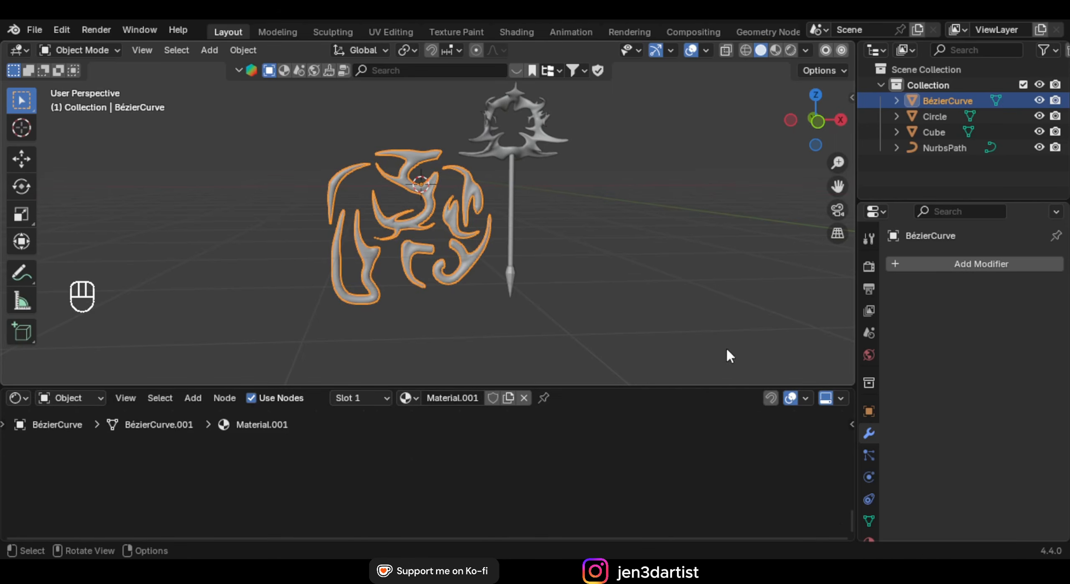
left_click(775, 51)
left_click(869, 355)
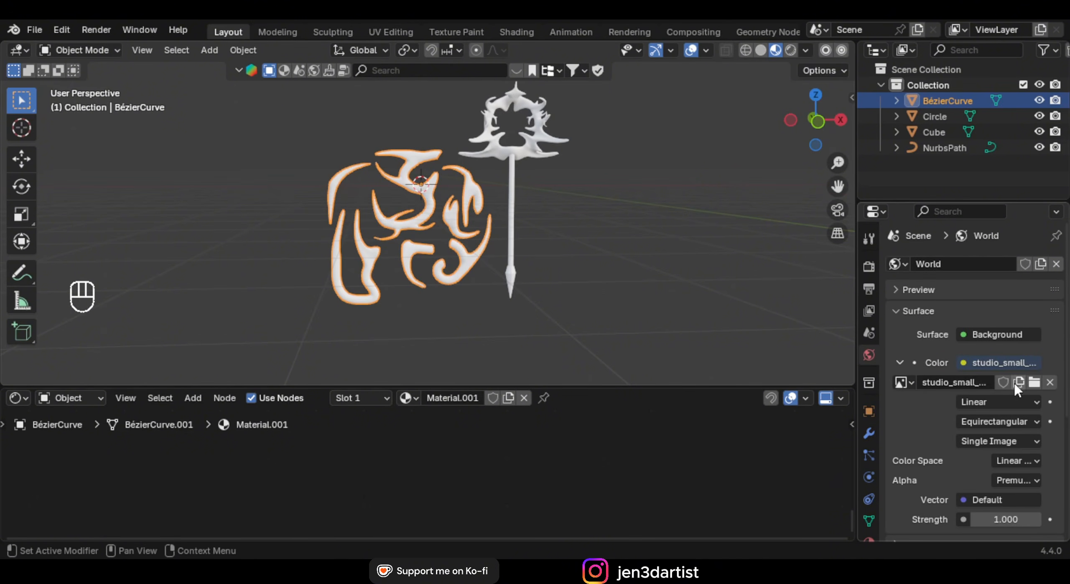
Replace the world's Environment Texture via the Color socket and load the studio_small_09_4k.exr HDRI
left_click(69, 398)
left_click(54, 455)
key("x")
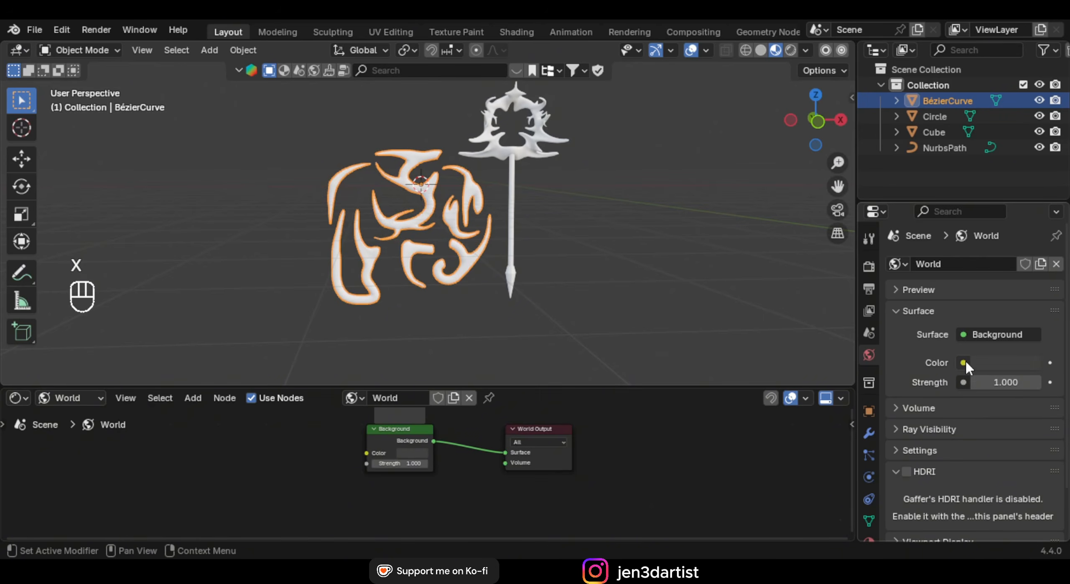
left_click(964, 362)
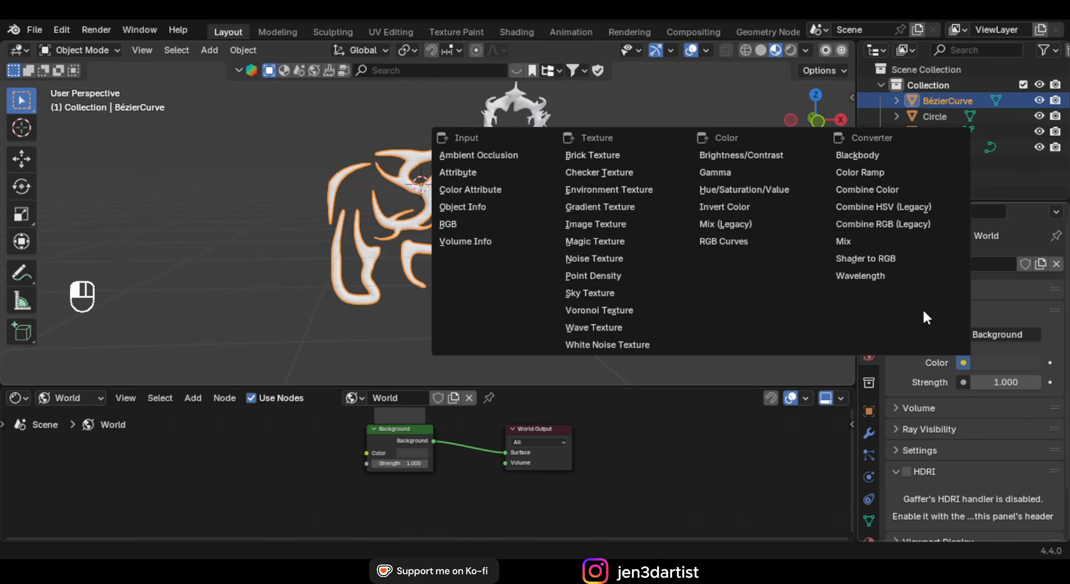
left_click(636, 189)
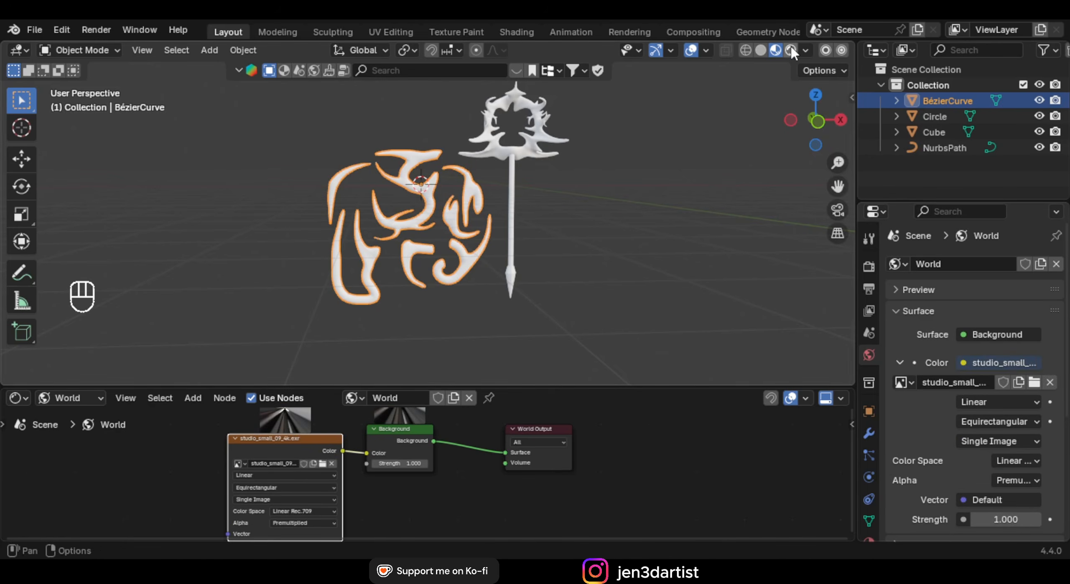
left_click(791, 50)
scroll(521, 214, "down", 2)
middle_click_drag(521, 214, 544, 259, "shift")
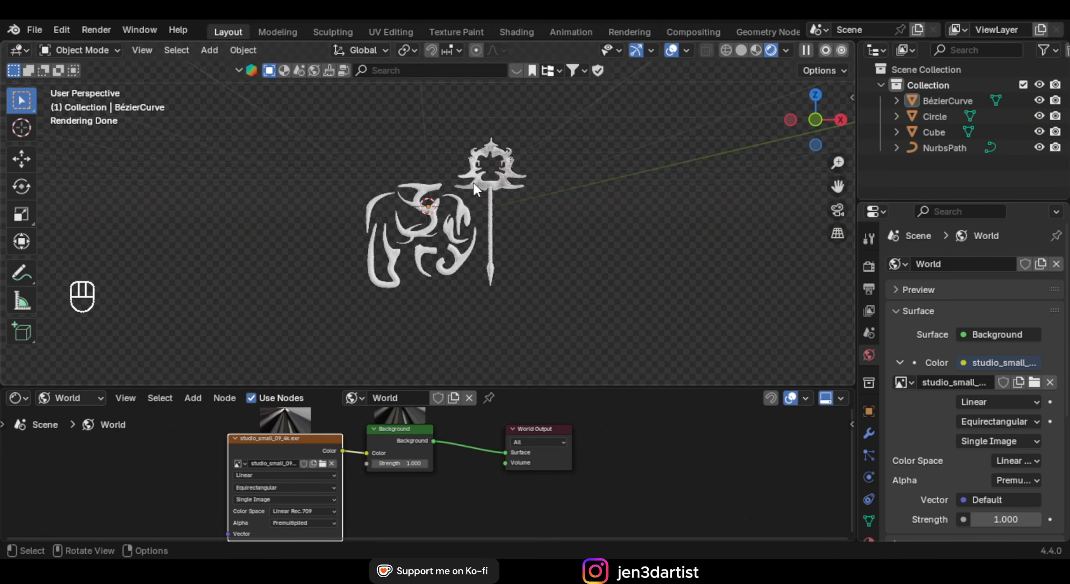
Toggle Render Film Transparent off and back on, orbiting to compare
middle_click_drag(476, 189, 536, 228)
left_click(870, 266)
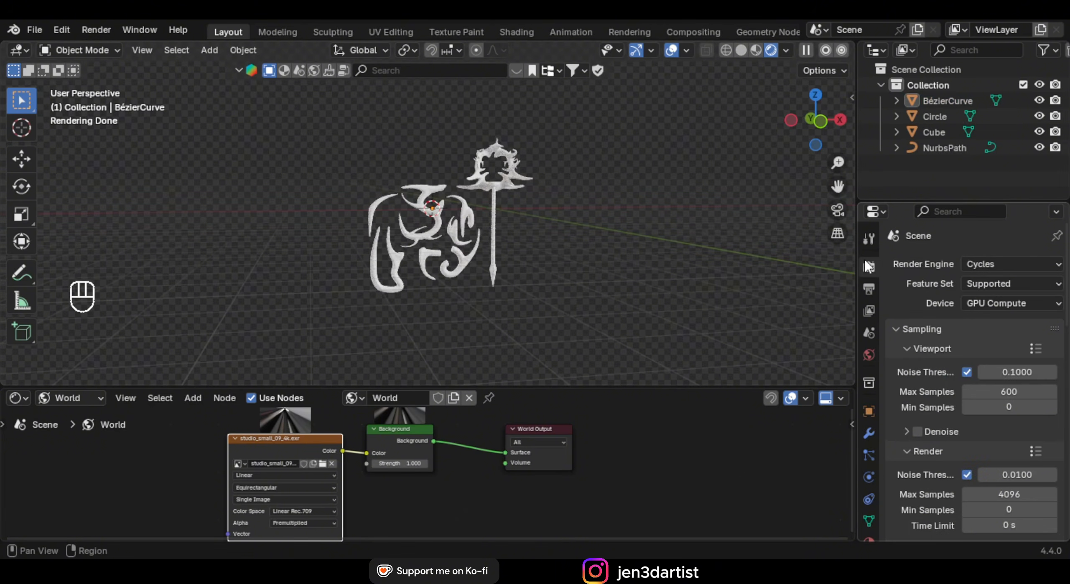
scroll(974, 376, "down", 10)
scroll(911, 303, "down", 6)
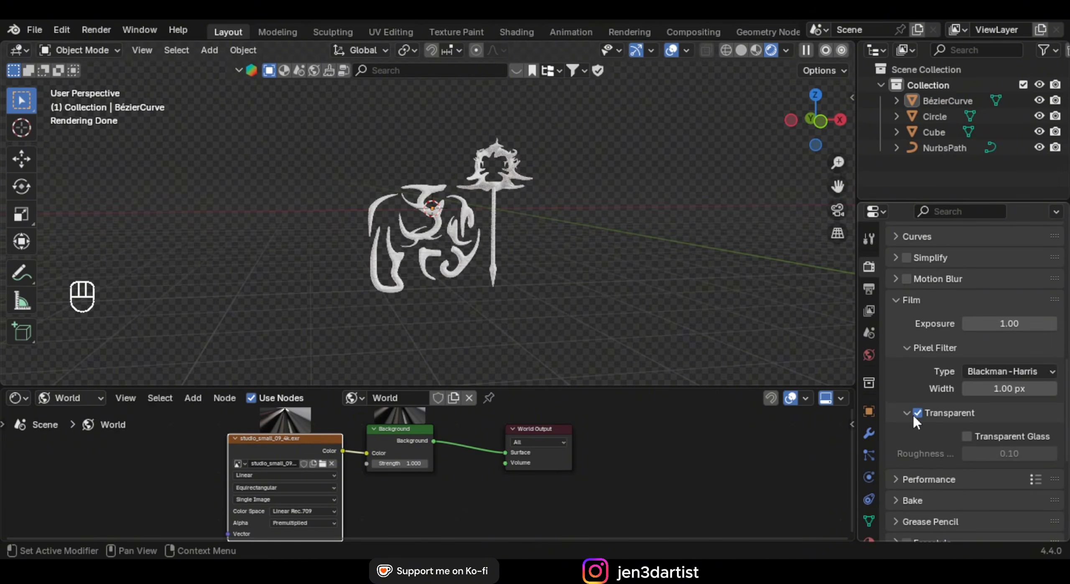
left_click(915, 413)
middle_click_drag(689, 197, 565, 193)
left_click(918, 413)
Set the Shader Editor back to Object nodes and find the Material Library VX section
left_click(89, 398)
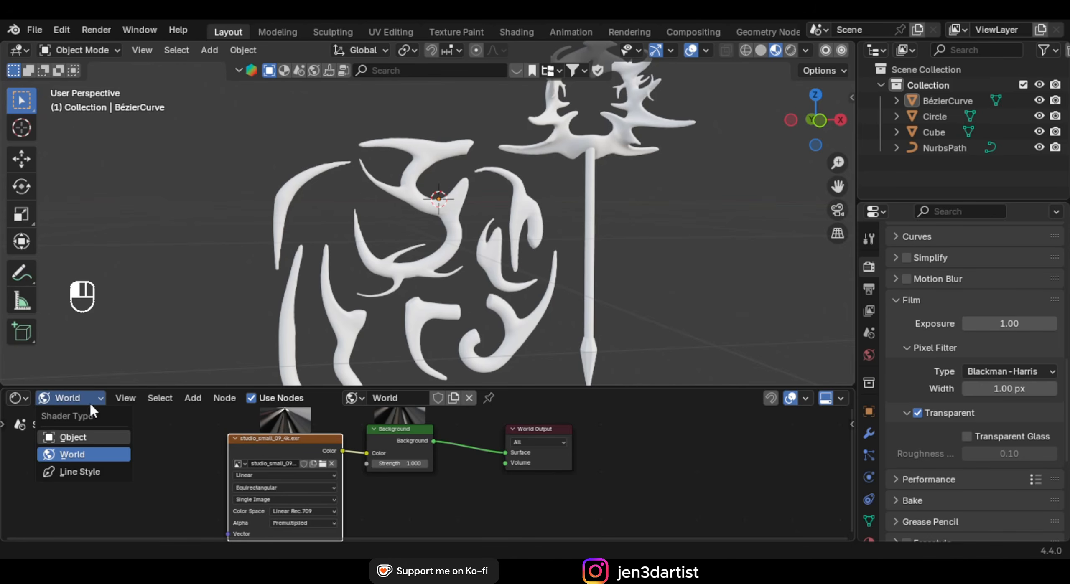
left_click(73, 437)
scroll(869, 393, "down", 1)
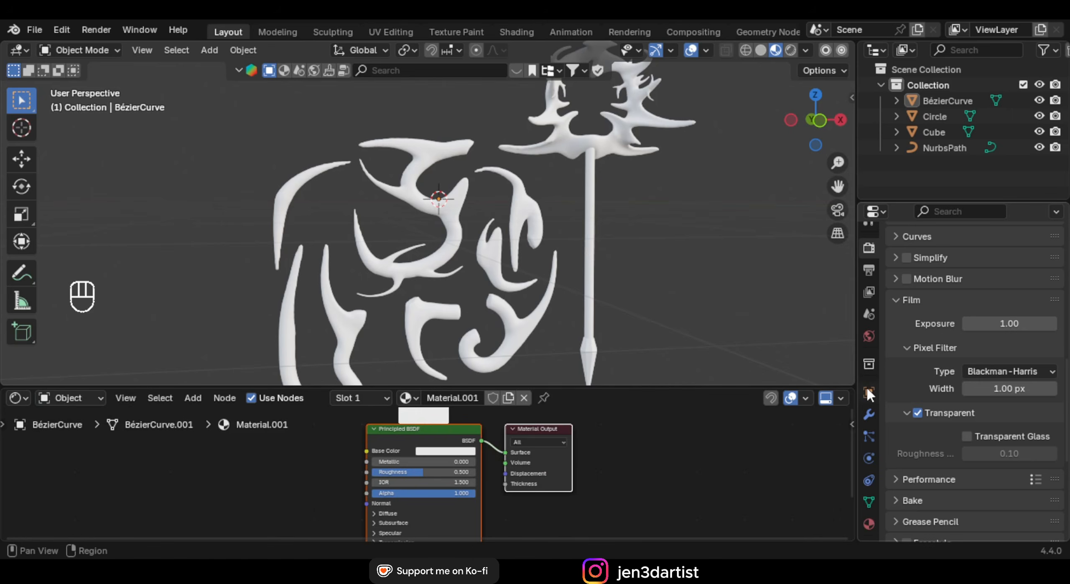
left_click(869, 524)
scroll(982, 371, "down", 3)
scroll(979, 370, "up", 15)
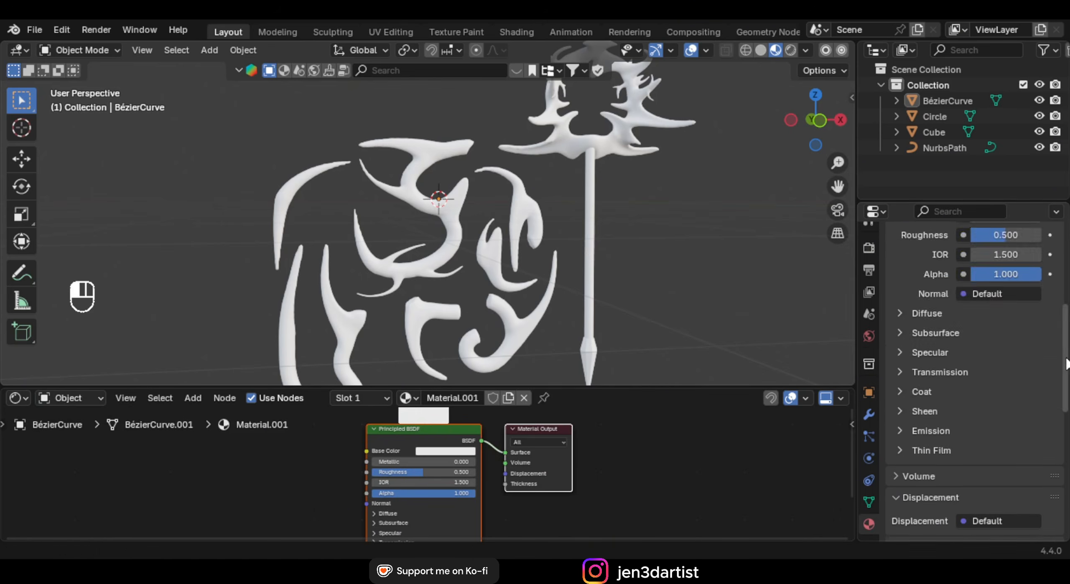
scroll(1065, 318, "down", 8)
left_click_drag(1065, 318, 1067, 384)
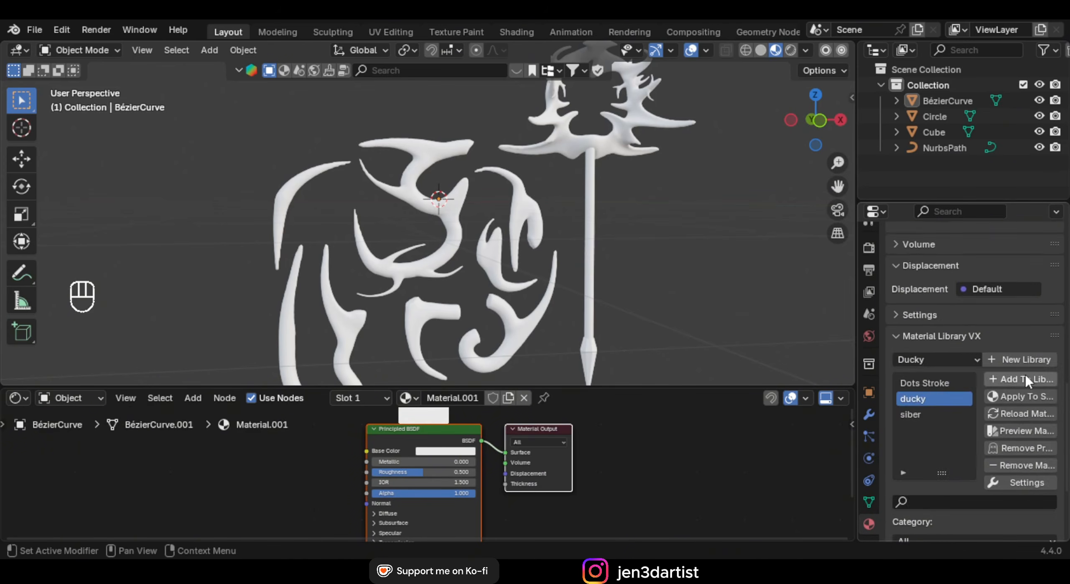
left_click(940, 339)
left_click(944, 450)
scroll(949, 414, "down", 4)
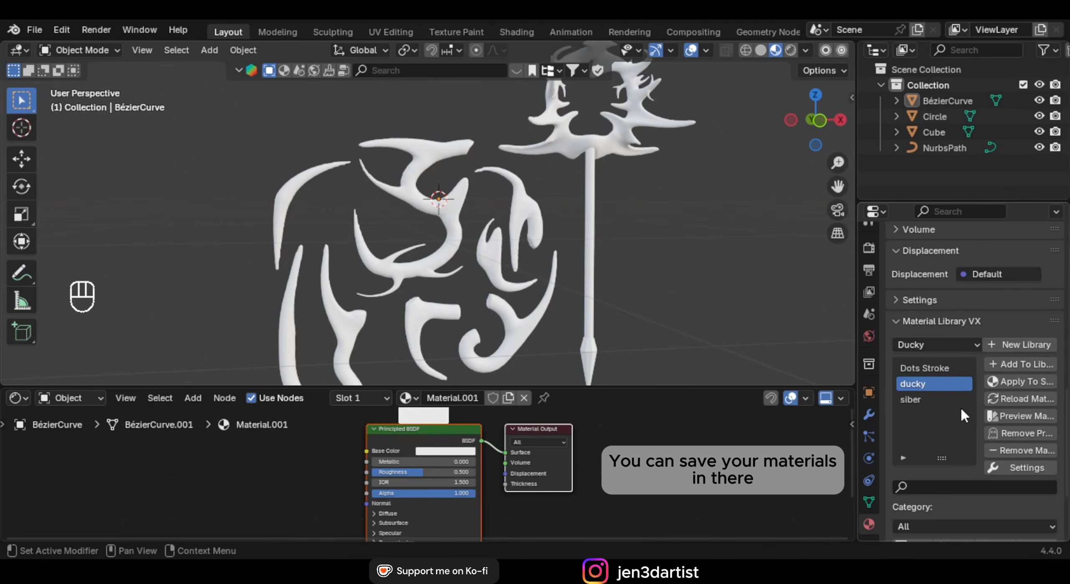
scroll(961, 395, "up", 1)
Select the elephant curve and choose the Ducky material library
left_click(63, 31)
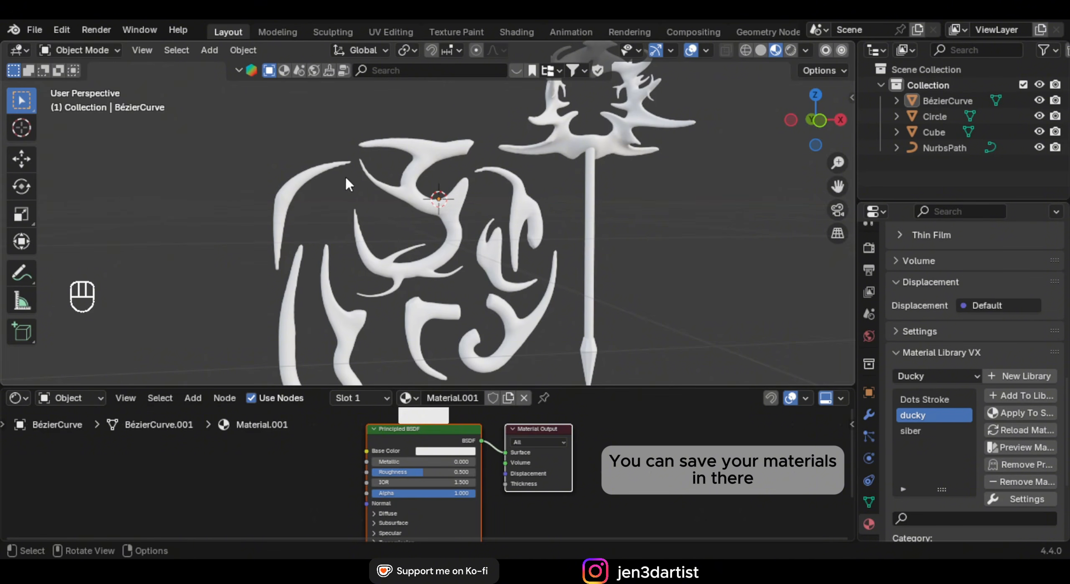
left_click(447, 189)
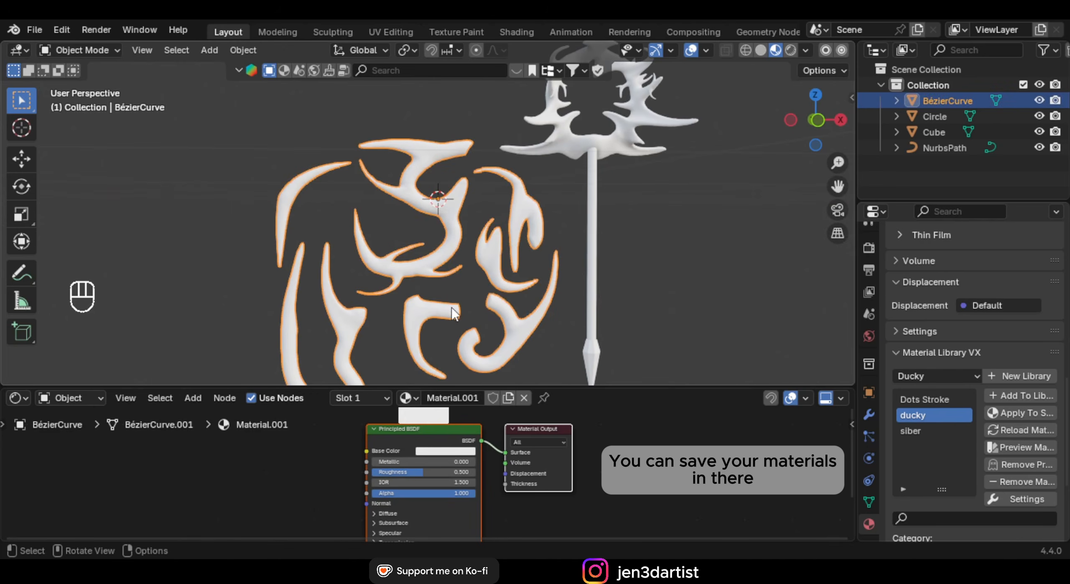
left_click(937, 377)
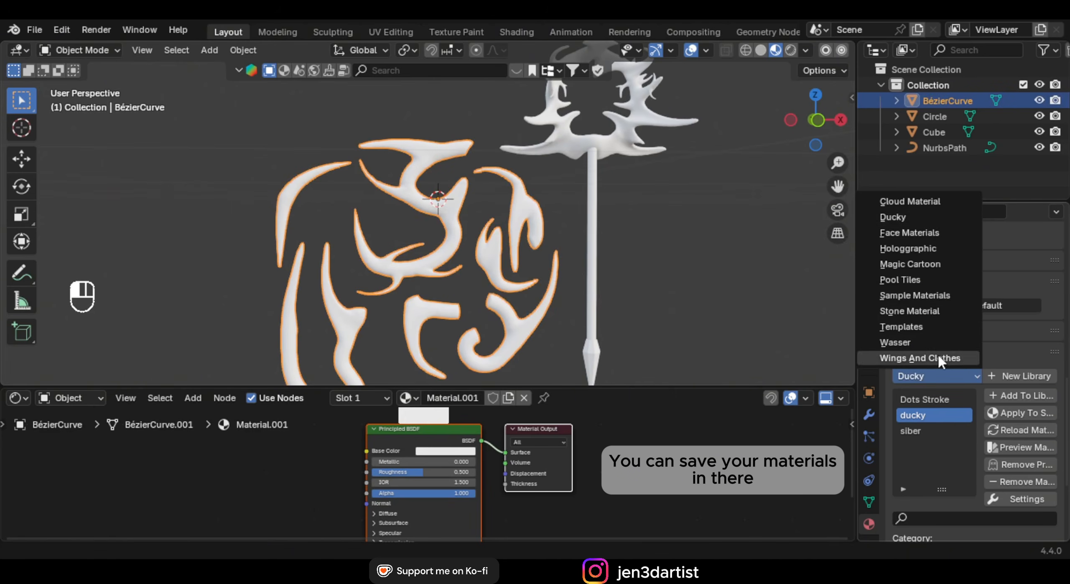
left_click(921, 218)
mouse_move(539, 255)
middle_mouse_down()
mouse_move(631, 257)
mouse_move(505, 260)
mouse_move(535, 260)
middle_mouse_up()
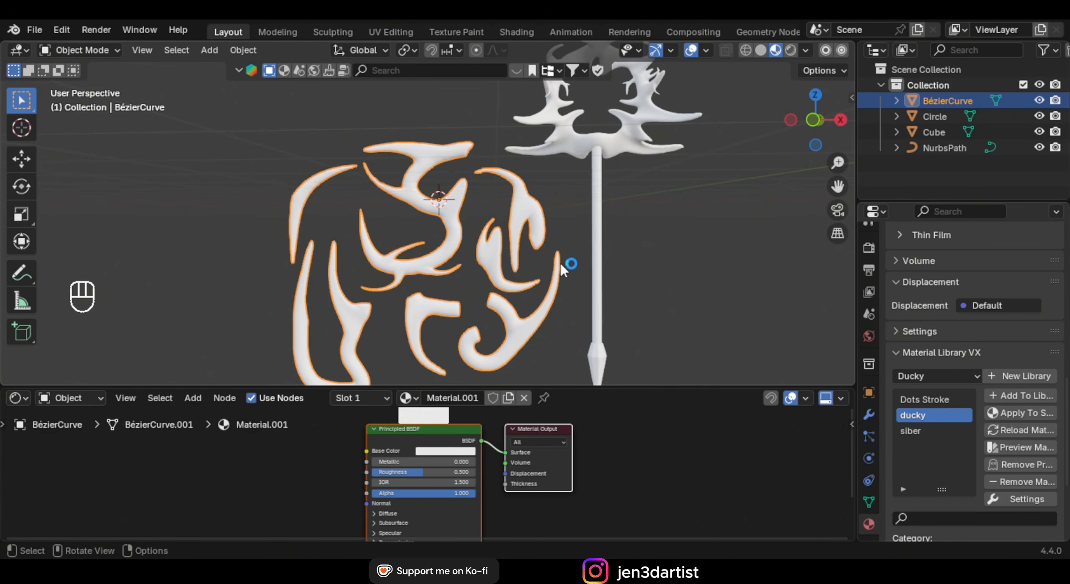
middle_click_drag(561, 261, 568, 270)
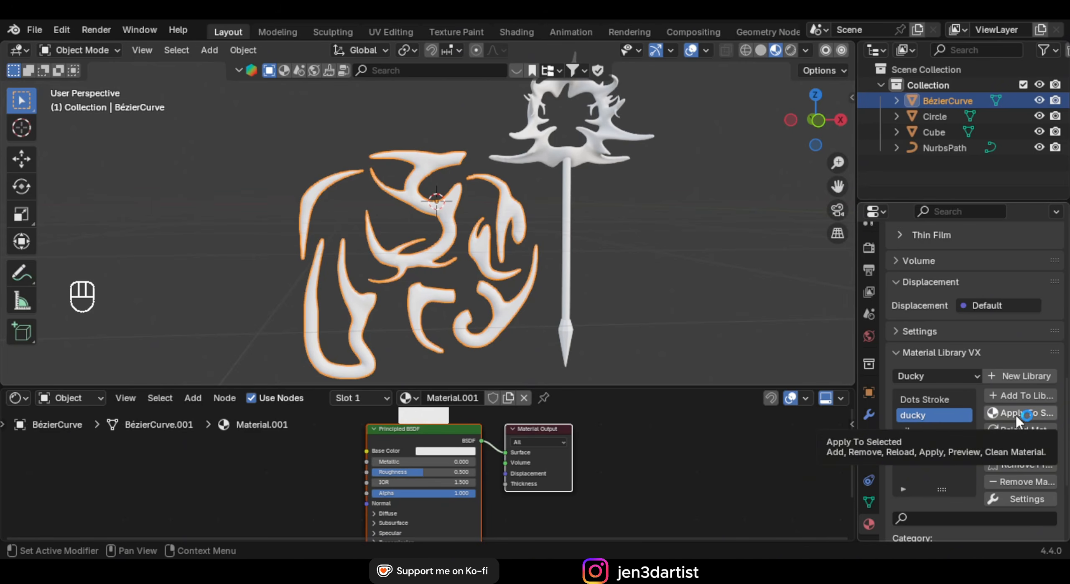
Move the Principled BSDF node right and place the Light Path node beside it
middle_click_drag(554, 242, 448, 58)
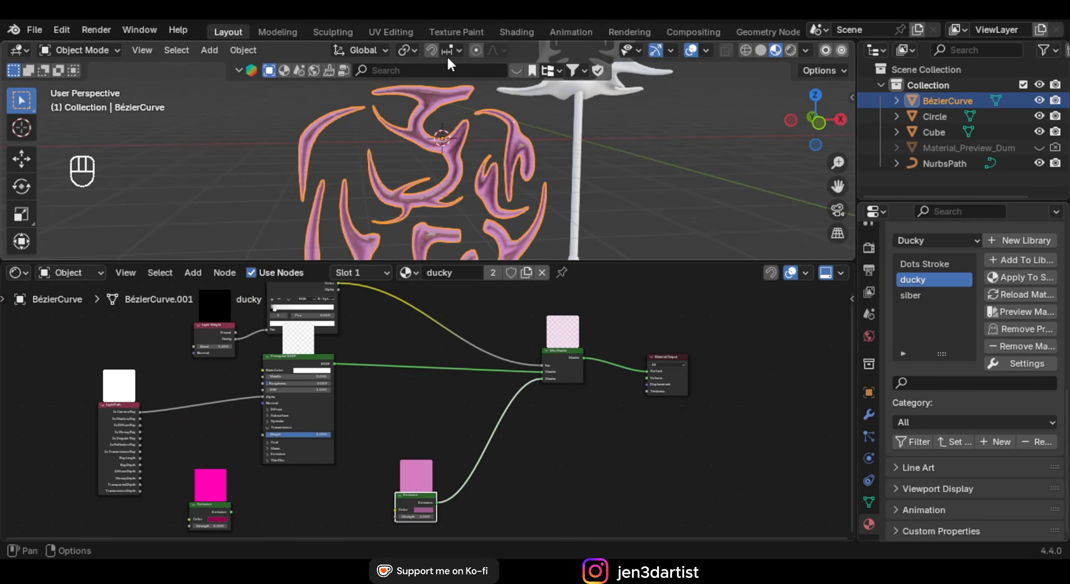
middle_click_drag(444, 145, 397, 134)
scroll(355, 401, "down", 3)
middle_click_drag(329, 400, 375, 412)
scroll(456, 407, "up", 2)
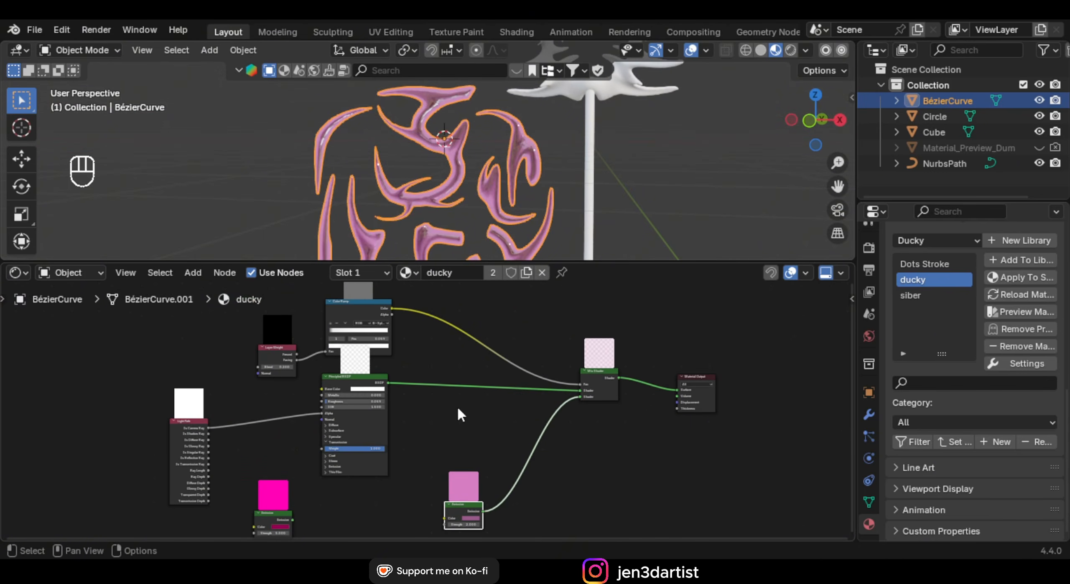
left_click_drag(361, 383, 437, 381)
left_click_drag(196, 421, 361, 401)
left_click_drag(433, 382, 424, 383)
Place the Material Output node next to the Mix Shader and center both
scroll(719, 368, "up", 4)
middle_click_drag(690, 386, 546, 371)
left_click_drag(543, 371, 477, 354)
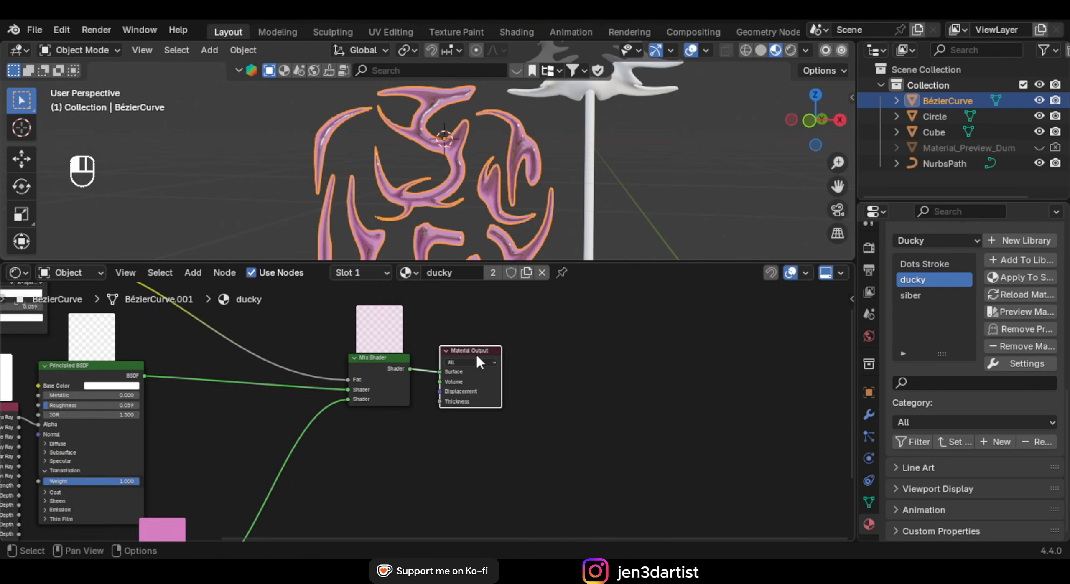
scroll(437, 397, "up", 2)
middle_click_drag(366, 375, 531, 367)
scroll(490, 397, "down", 8)
scroll(426, 396, "up", 3)
scroll(512, 374, "up", 6)
scroll(497, 372, "up", 3)
Shift the Light Path node down and left of the Principled BSDF
middle_click_drag(465, 347, 463, 363)
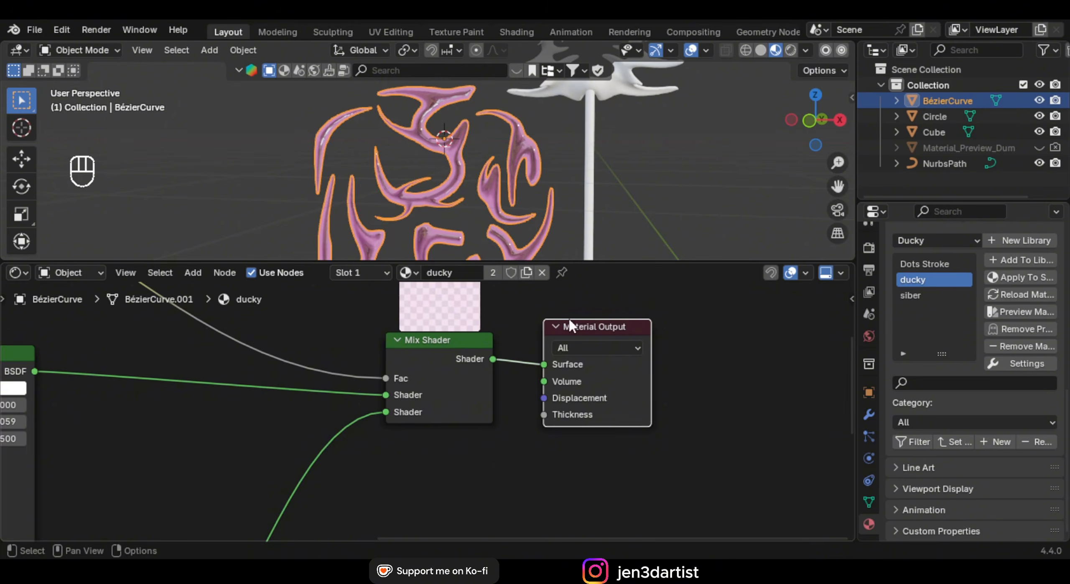
scroll(367, 368, "down", 3)
middle_click_drag(345, 368, 459, 325)
scroll(363, 385, "down", 2)
scroll(365, 380, "down", 1)
scroll(424, 377, "up", 1)
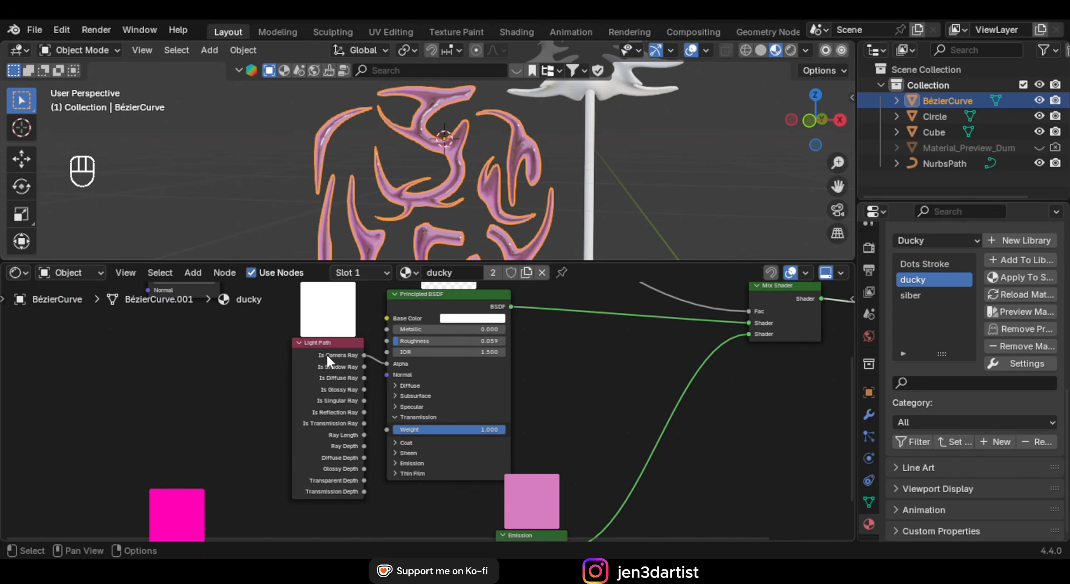
left_click_drag(329, 350, 377, 327)
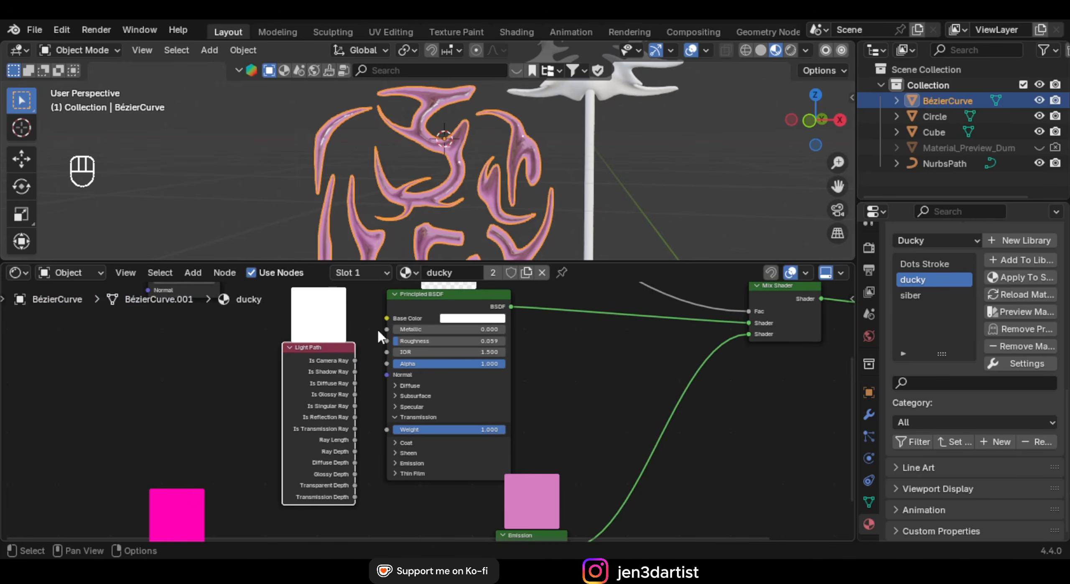
scroll(493, 154, "up", 5)
scroll(555, 180, "down", 1)
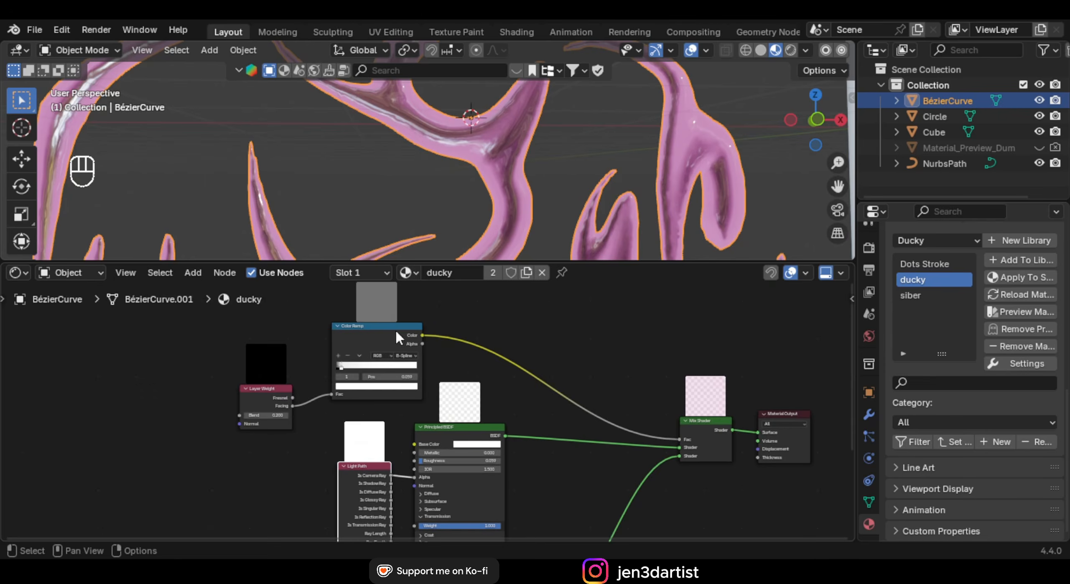
Place the Layer Weight node beside the Color Ramp and tidy their positions
left_click_drag(394, 329, 566, 330)
left_click_drag(266, 386, 422, 333)
middle_click_drag(539, 376, 413, 365)
scroll(413, 365, "up", 2)
left_click_drag(454, 307, 445, 307)
middle_click_drag(499, 320, 463, 312)
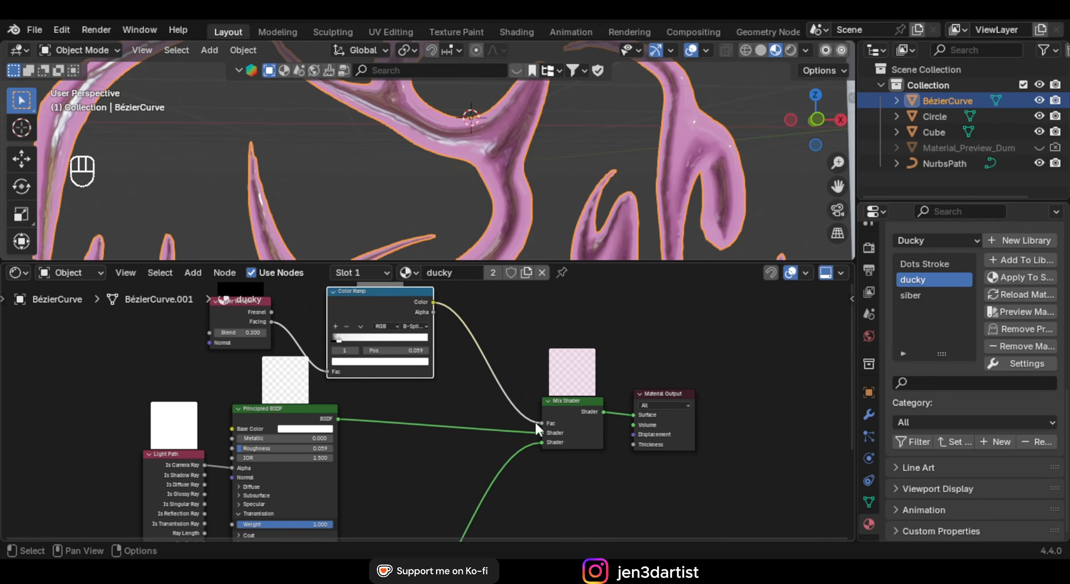
middle_click_drag(574, 392, 555, 414)
middle_click_drag(442, 354, 539, 381)
scroll(397, 370, "up", 2)
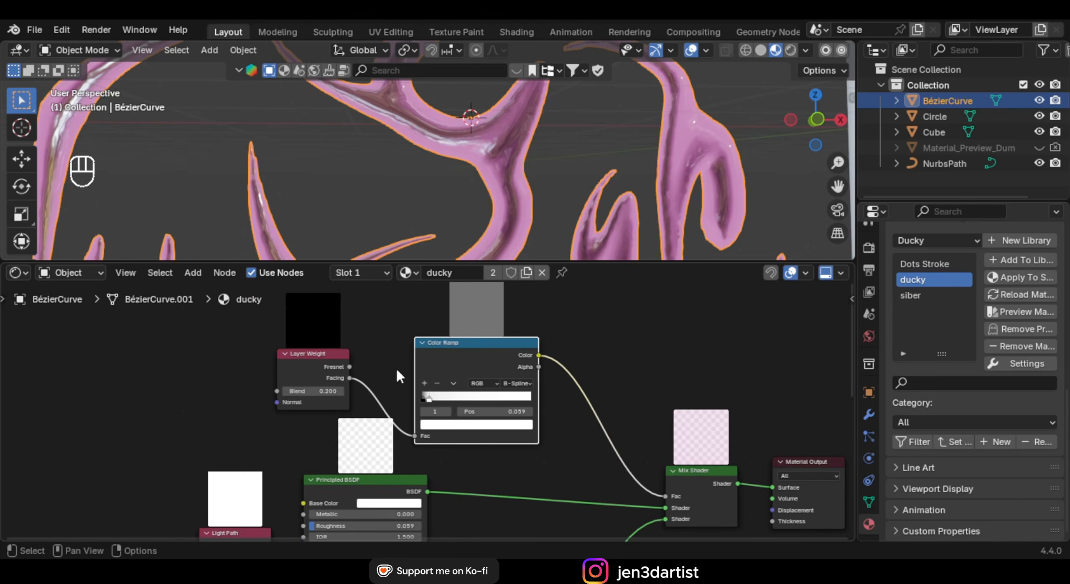
left_click_drag(304, 354, 293, 345)
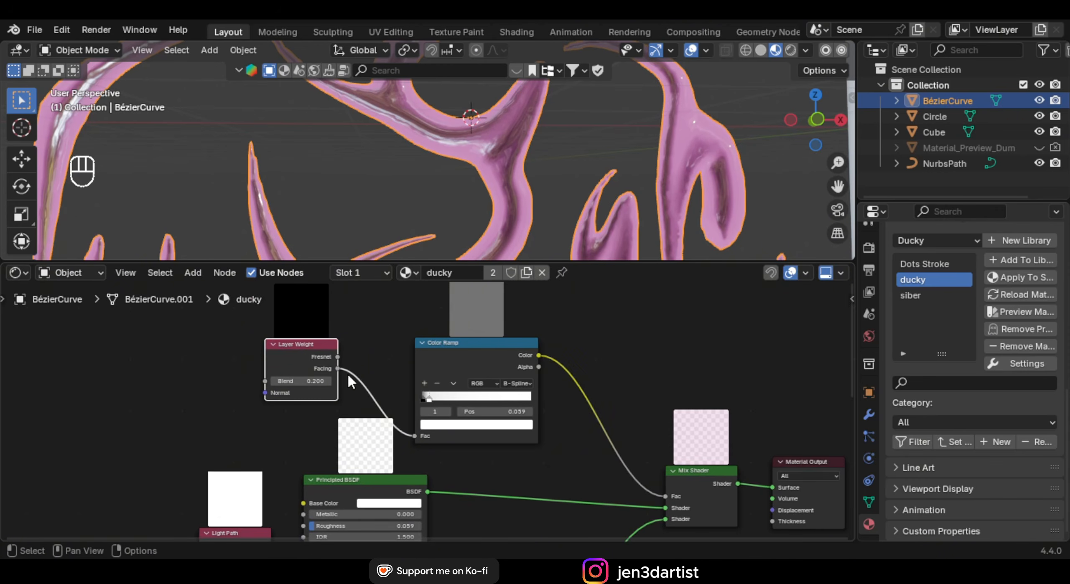
scroll(393, 413, "up", 3)
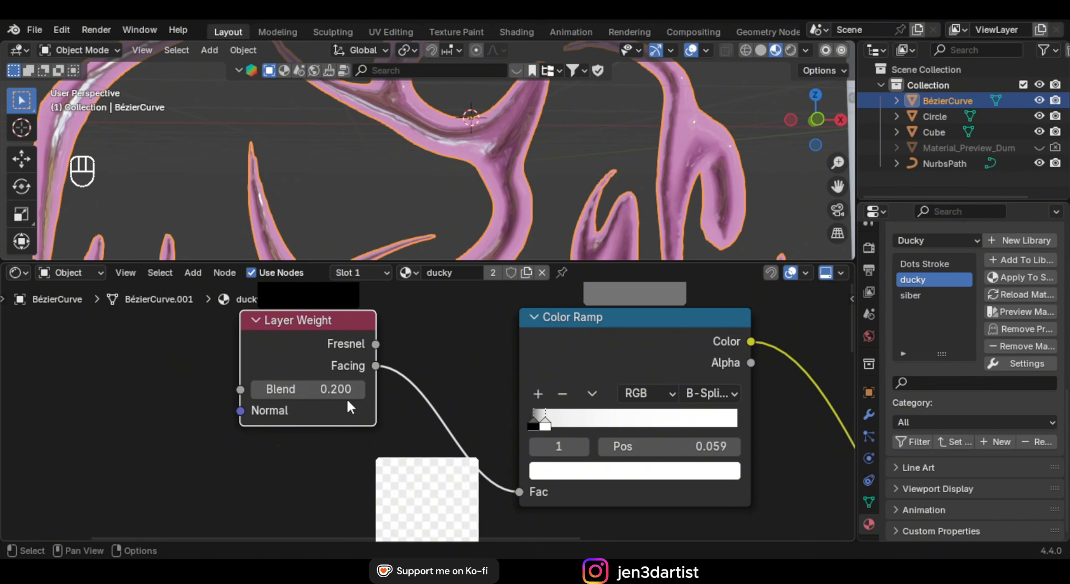
scroll(377, 401, "down", 5)
Move the pink Emission node to the far left of the graph
middle_click_drag(429, 453, 380, 336)
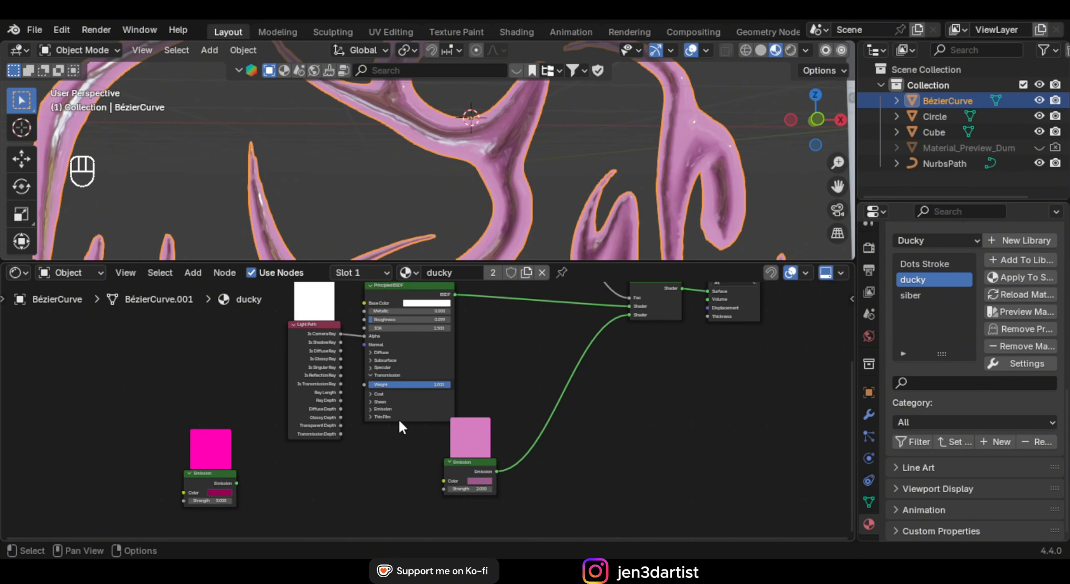
left_click_drag(189, 474, 46, 432)
middle_click_drag(520, 369, 413, 415)
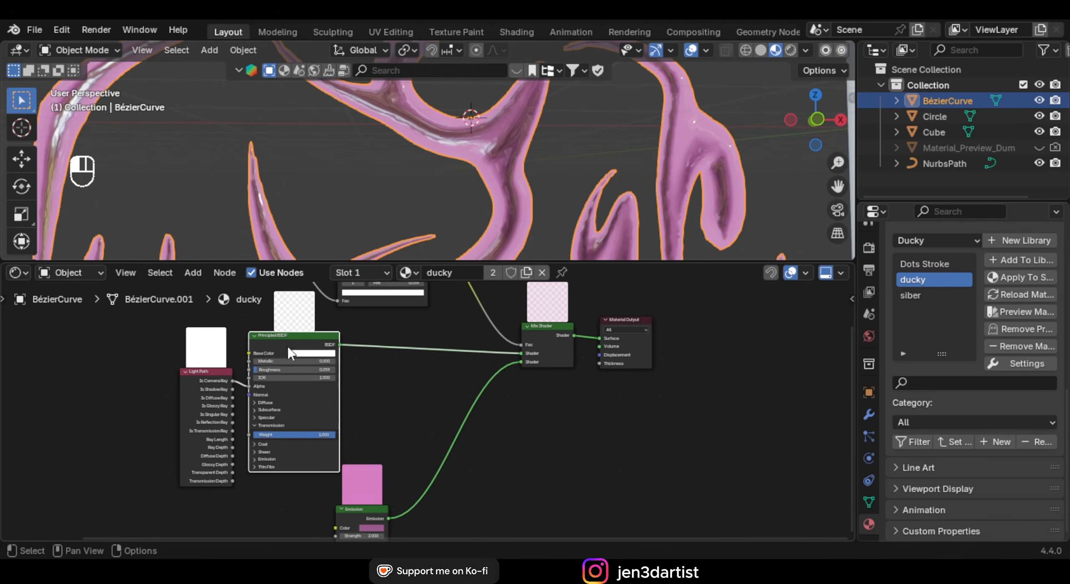
scroll(396, 375, "up", 3)
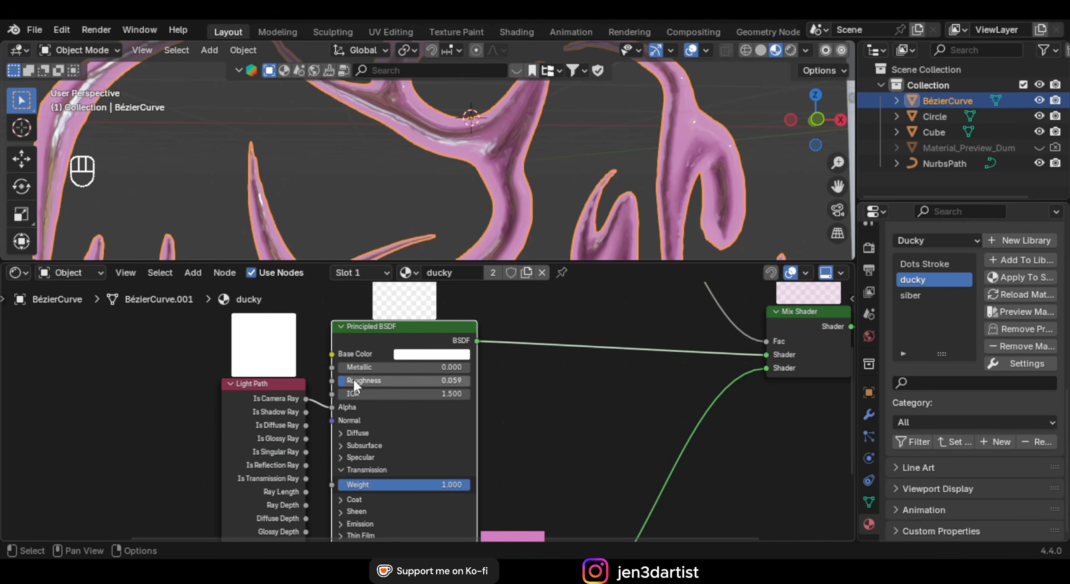
Toggle the Principled BSDF's Transmission section and try out its Metallic value
middle_click_drag(402, 452, 420, 390)
left_click(378, 401)
left_click(391, 399)
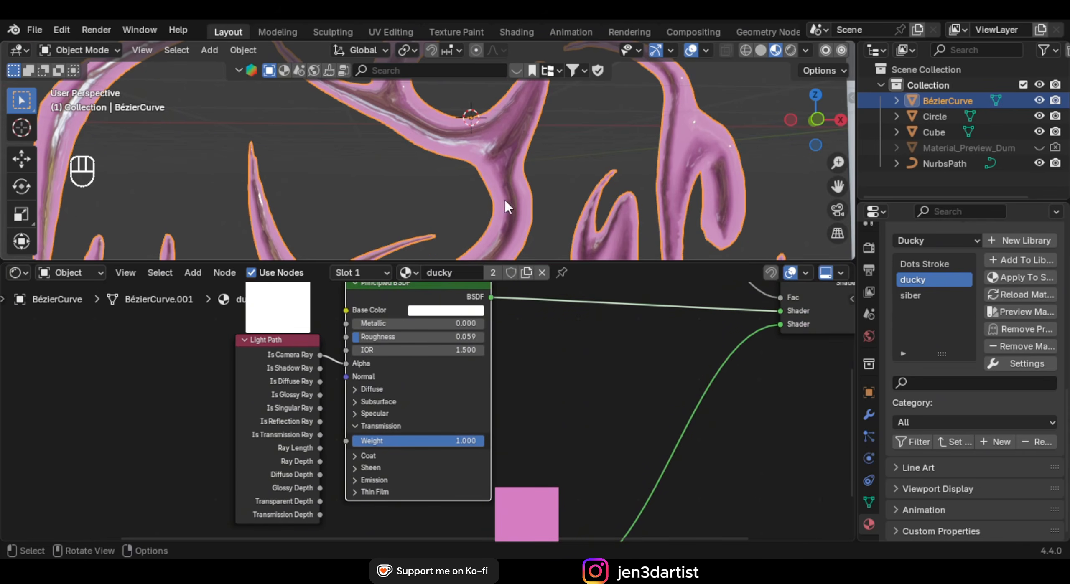
mouse_move(518, 197)
middle_mouse_down()
mouse_move(545, 201)
mouse_move(498, 194)
middle_mouse_up()
mouse_move(368, 356)
left_mouse_down()
mouse_move(468, 355)
mouse_move(384, 364)
left_mouse_up()
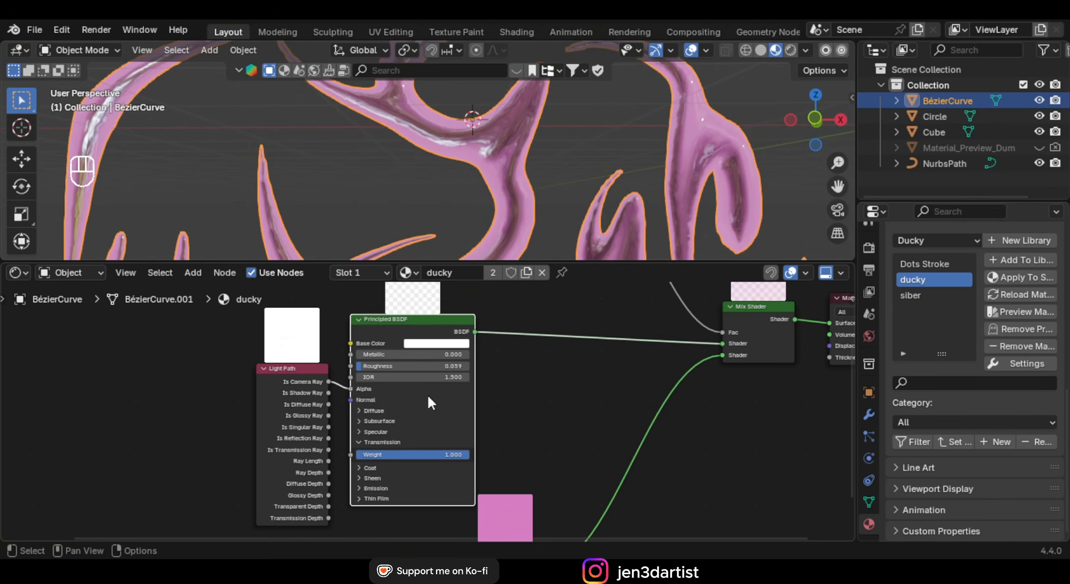
scroll(418, 418, "down", 2)
Reposition the Emission node up and to the right
middle_click_drag(669, 403, 566, 391)
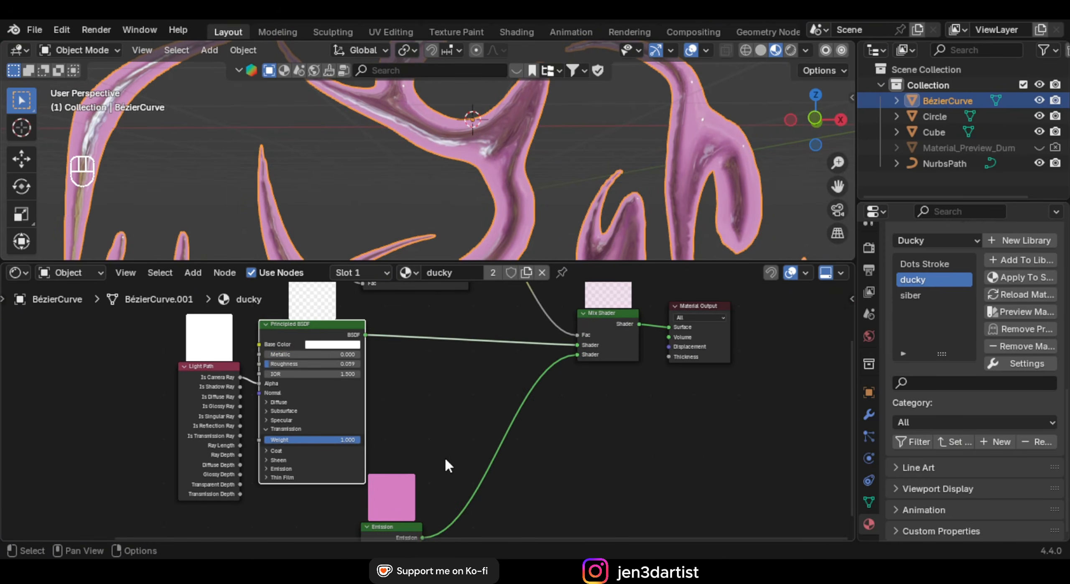
middle_click_drag(396, 503, 399, 410)
left_click_drag(400, 430, 458, 354)
middle_click_drag(496, 381, 434, 514)
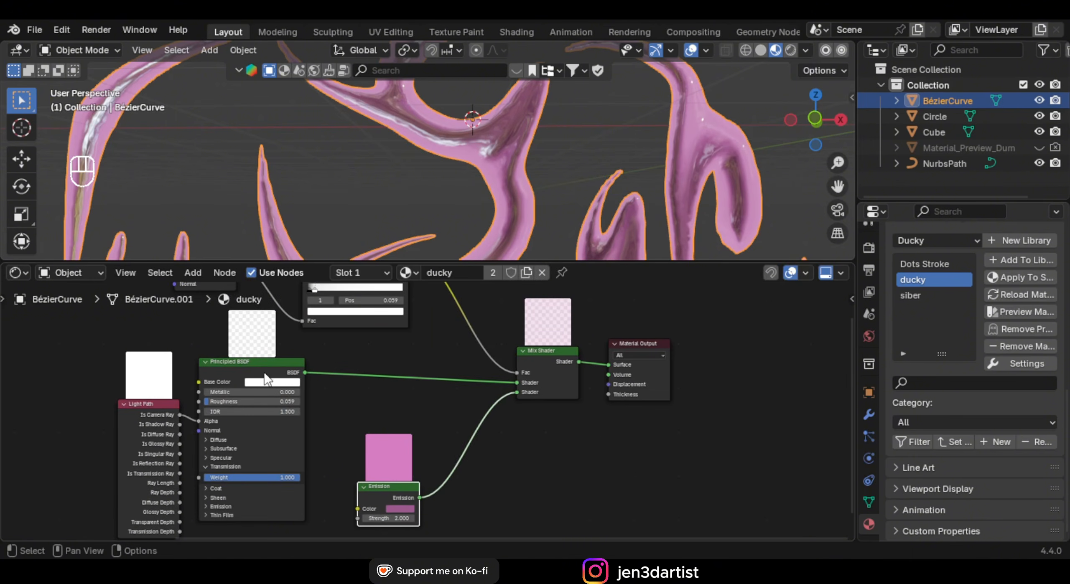
scroll(455, 363, "down", 3)
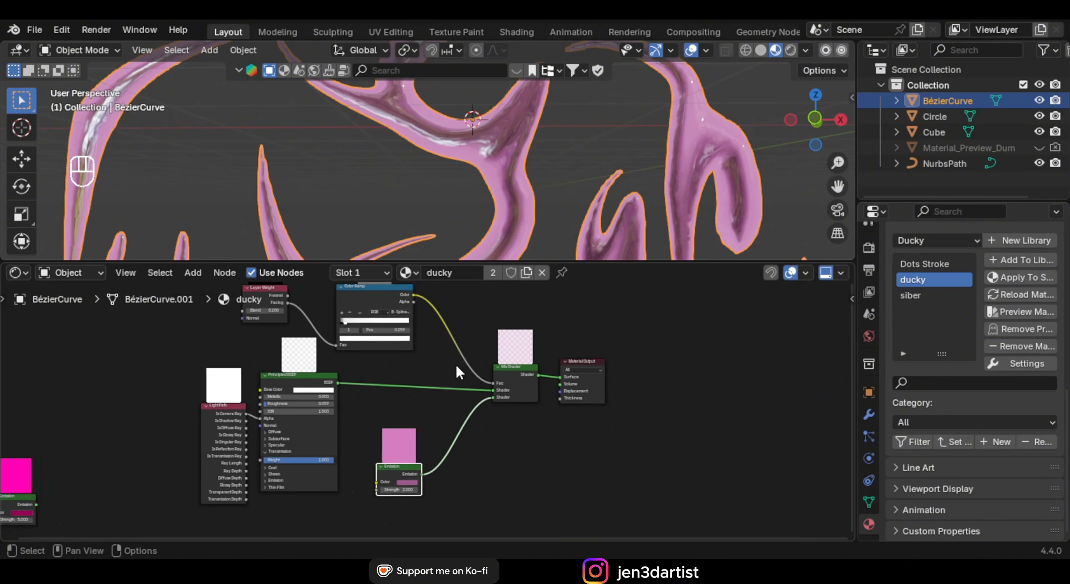
scroll(518, 217, "down", 4)
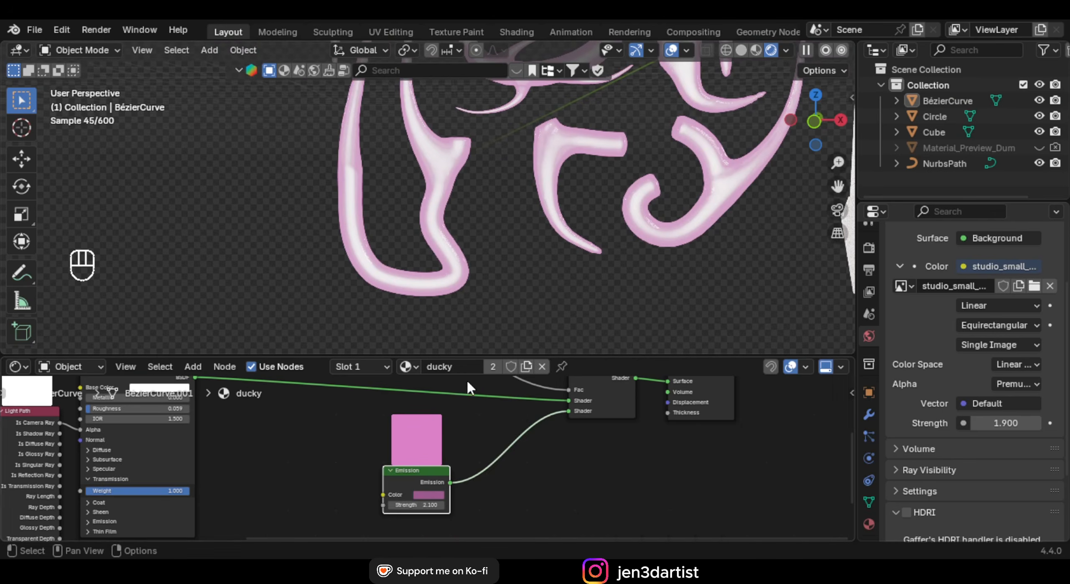
Slide one Color Ramp stop to position 0.609 and the black stop further right
scroll(382, 425, "up", 5)
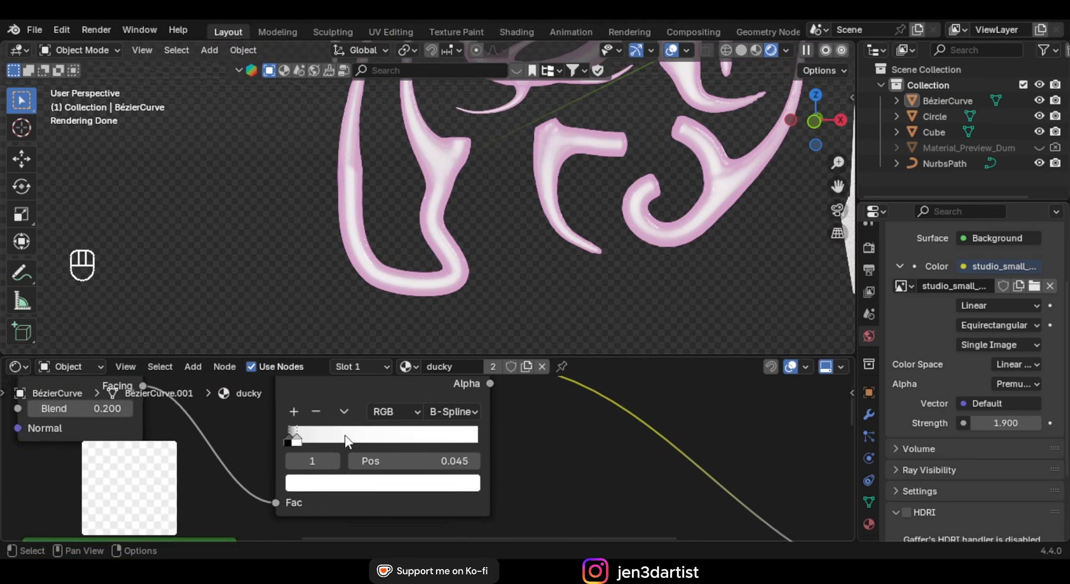
left_click_drag(347, 441, 402, 435)
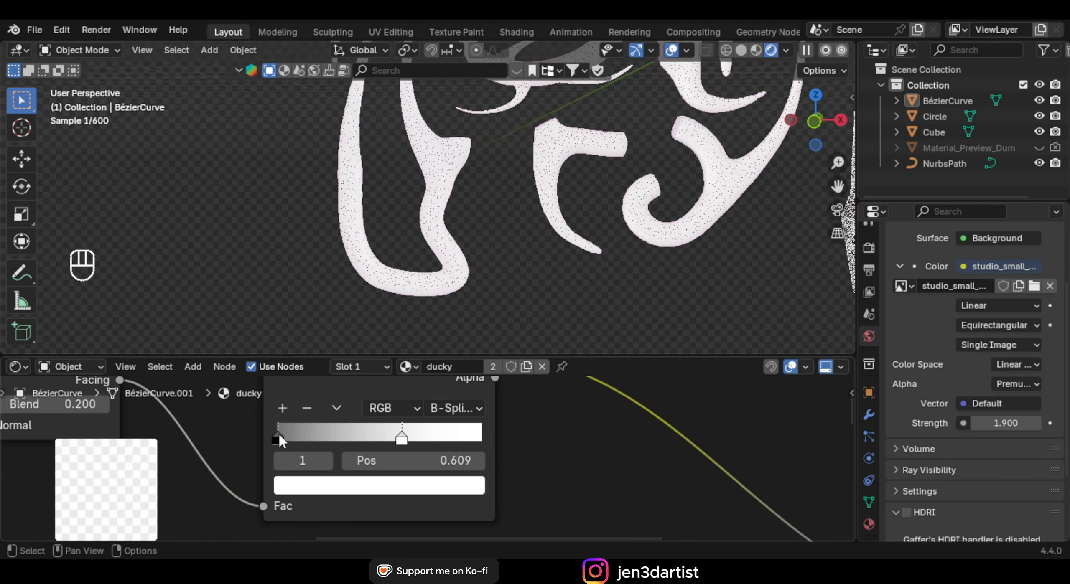
mouse_move(279, 435)
left_mouse_down()
mouse_move(395, 435)
mouse_move(284, 441)
mouse_move(299, 439)
left_mouse_up()
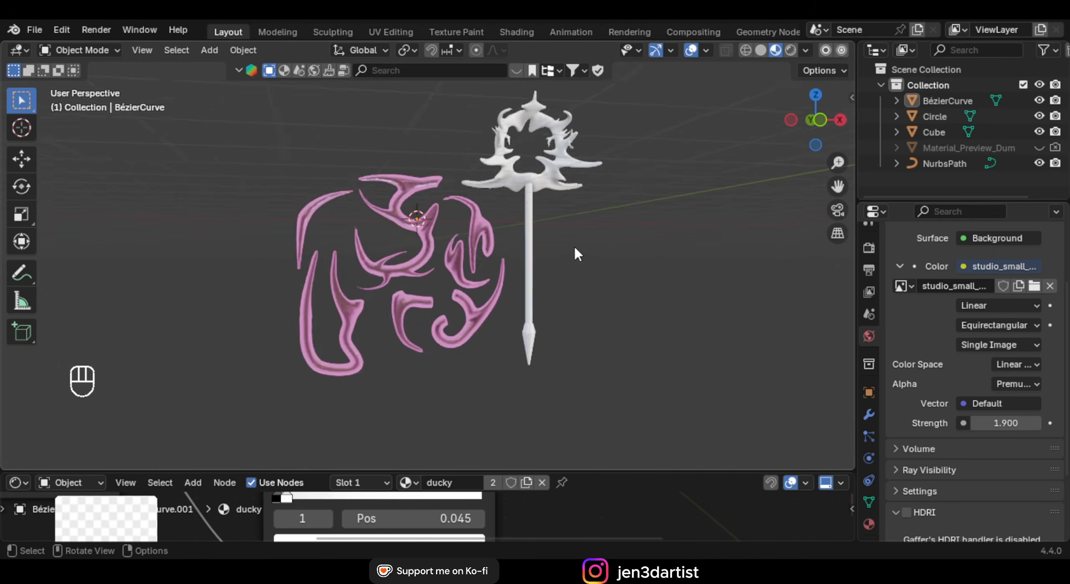
scroll(564, 254, "down", 3)
middle_click_drag(555, 263, 528, 231)
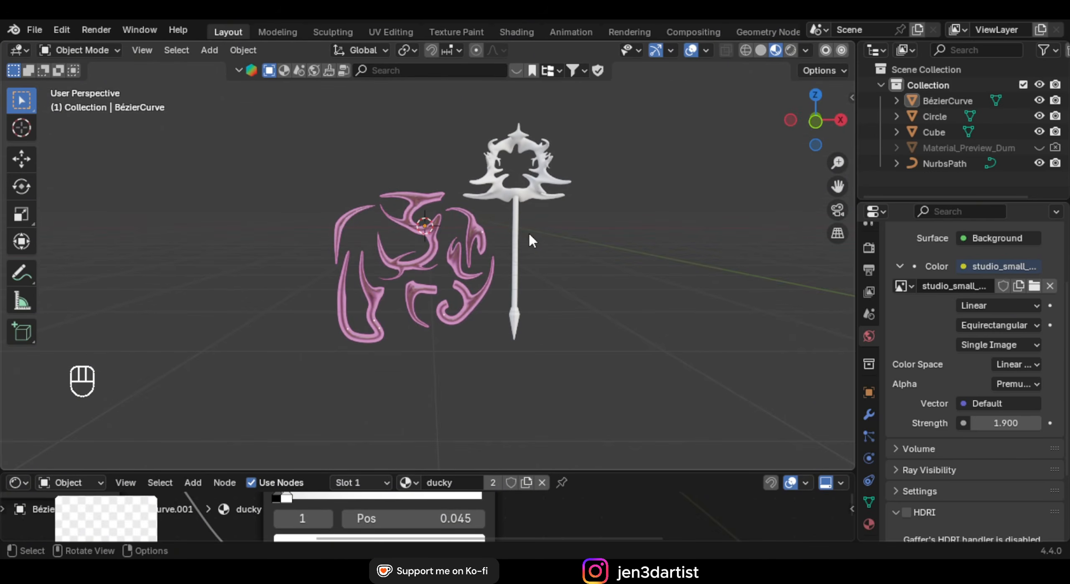
Select and delete all four objects in the scene
key("a")
key("x")
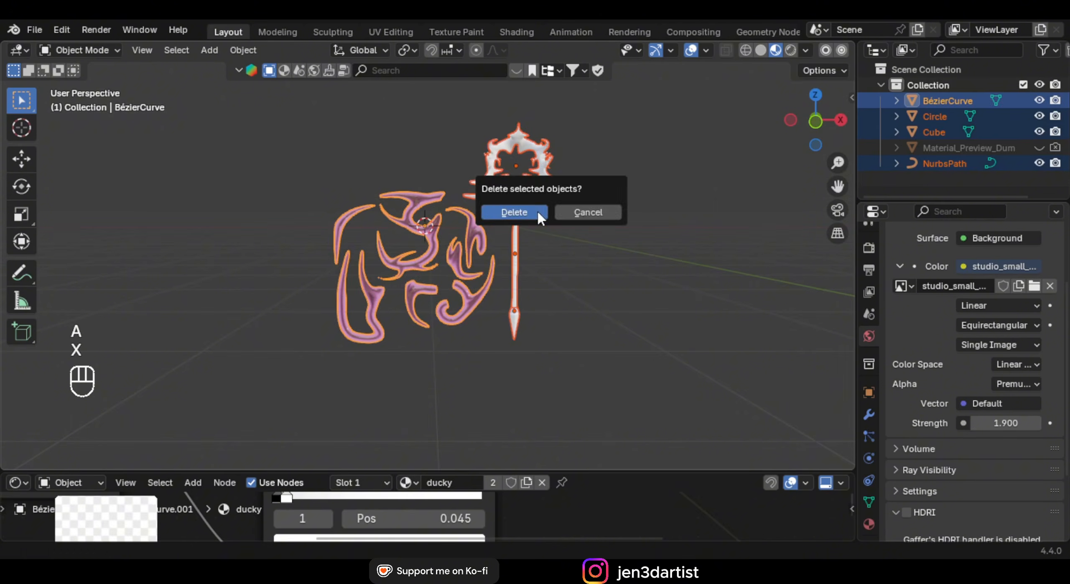
left_click(535, 212)
Switch to front orthographic view and snap the 3D cursor to the world origin
key("KP_1")
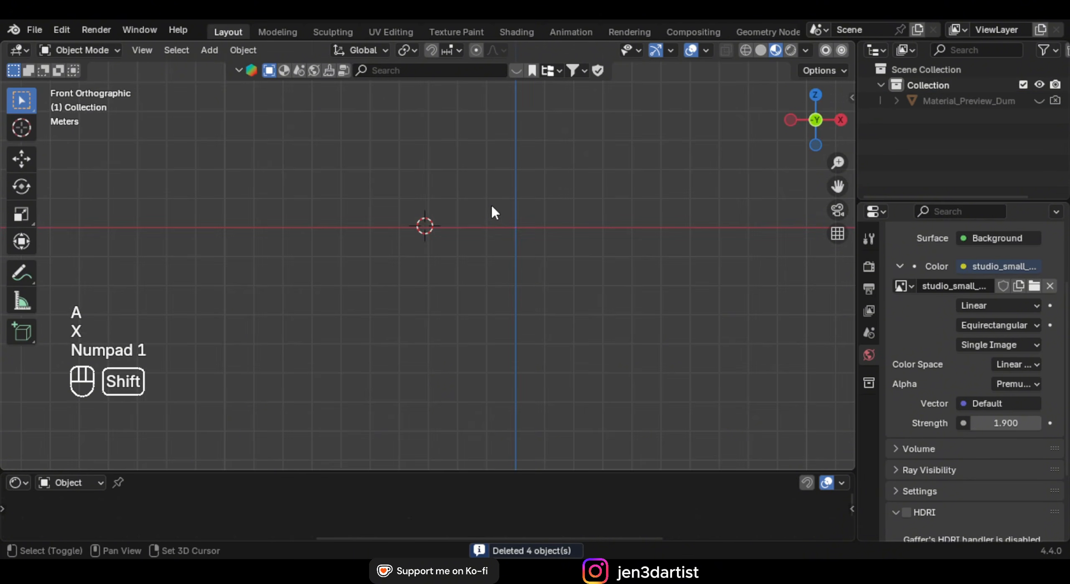
middle_click_drag(491, 204, 459, 275, "shift")
key("shift+s")
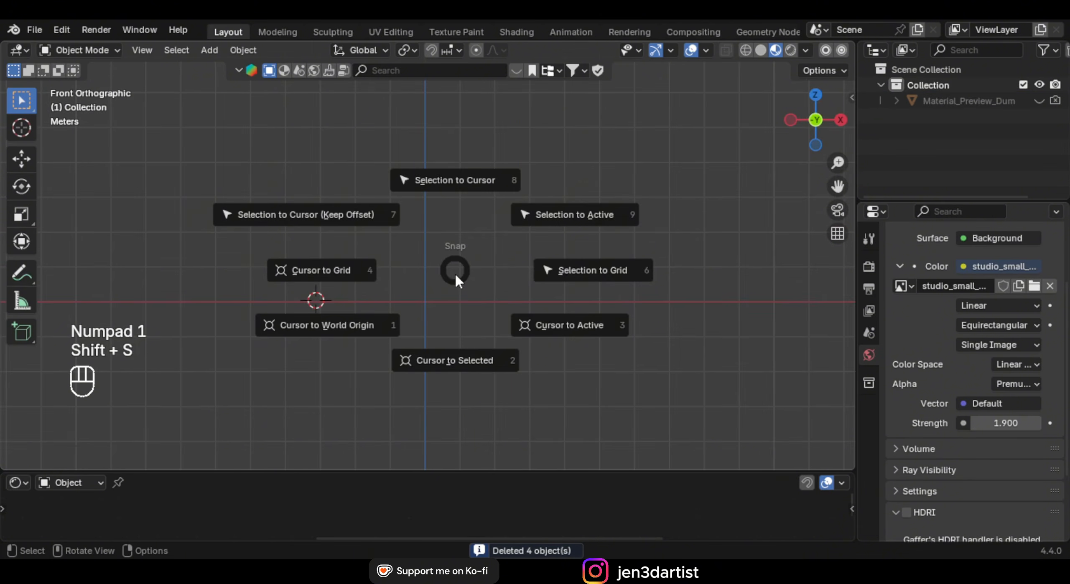
left_click(341, 330)
scroll(489, 243, "up", 3)
middle_click_drag(470, 304, 449, 221, "shift")
Make the 3D viewport taller and center the view on the origin
left_click_drag(477, 472, 477, 516)
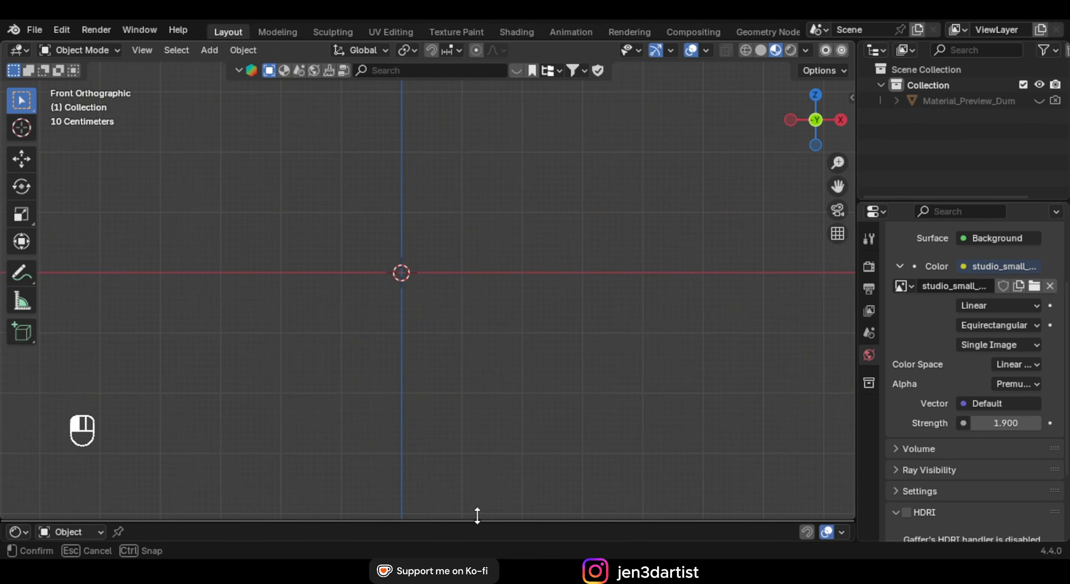
middle_click_drag(413, 353, 463, 395, "shift")
middle_click_drag(523, 237, 477, 210, "shift")
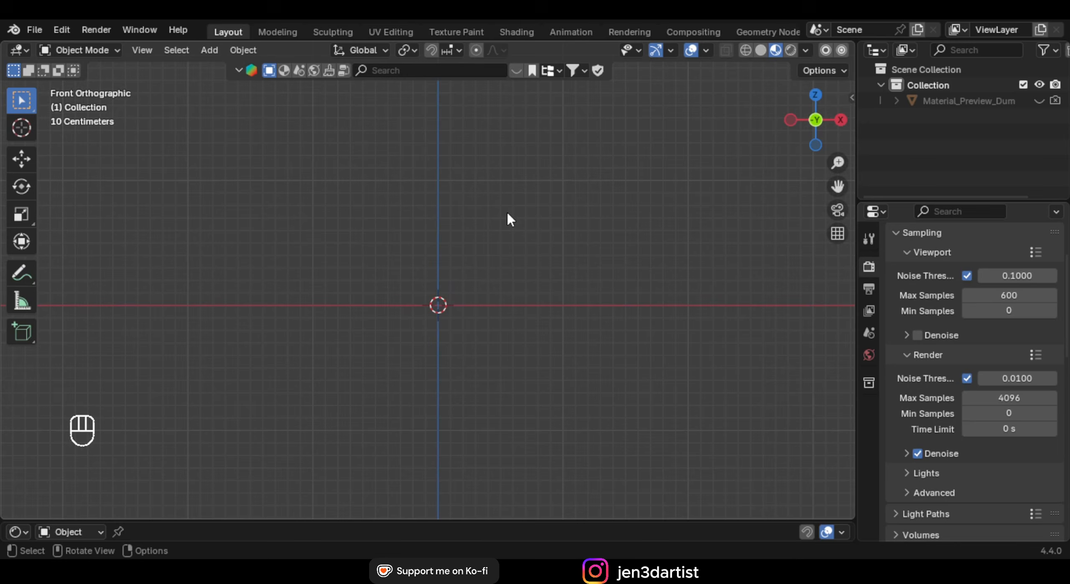
scroll(506, 211, "up", 2)
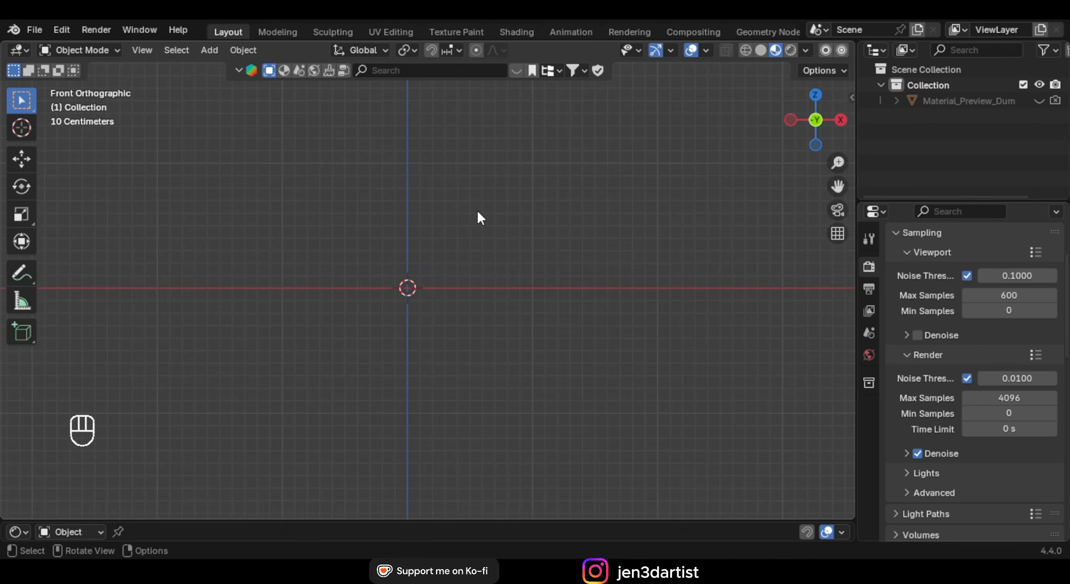
scroll(477, 211, "up", 2)
middle_click_drag(446, 249, 472, 224, "shift")
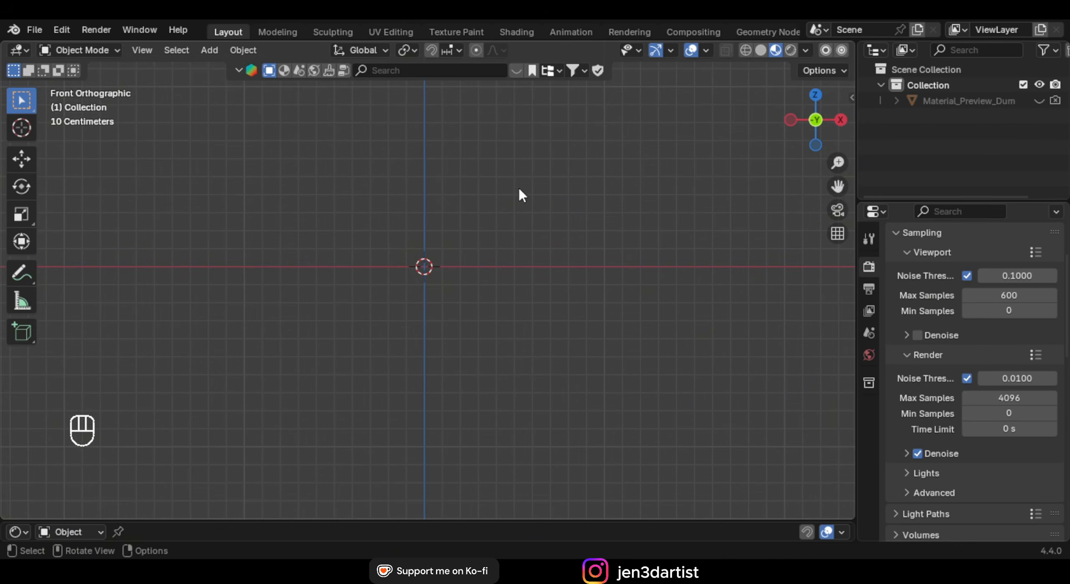
Add a mesh cube at the origin and scale it down
key("shift+a")
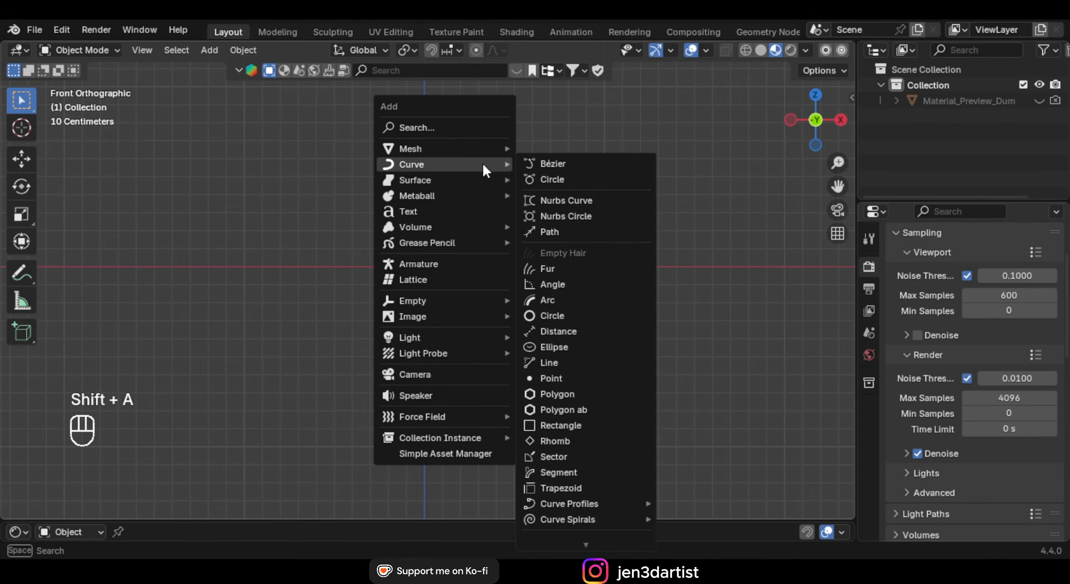
mouse_move(462, 147)
left_click(551, 164)
key("s")
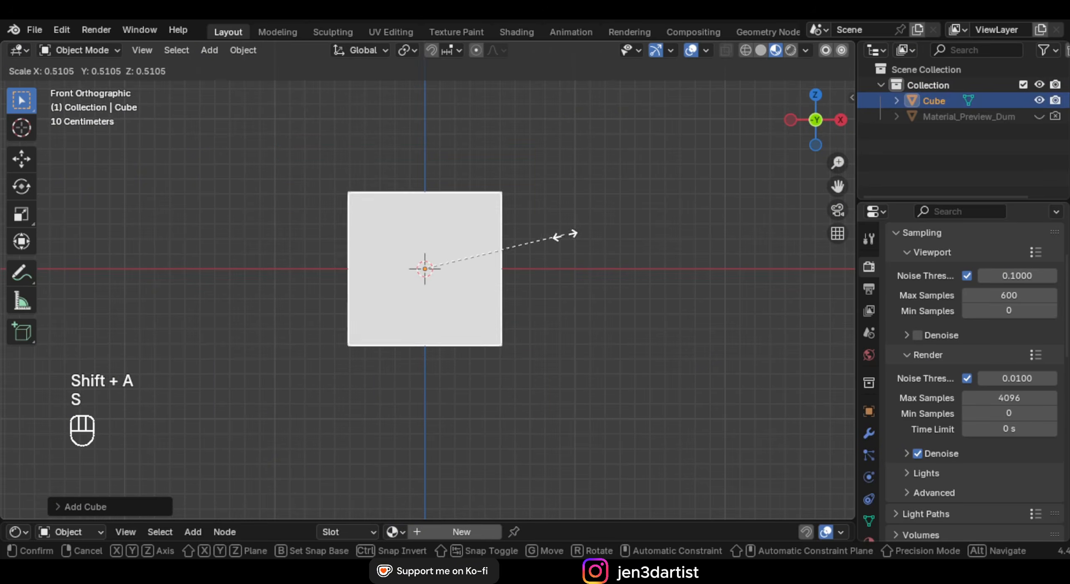
left_click(534, 242)
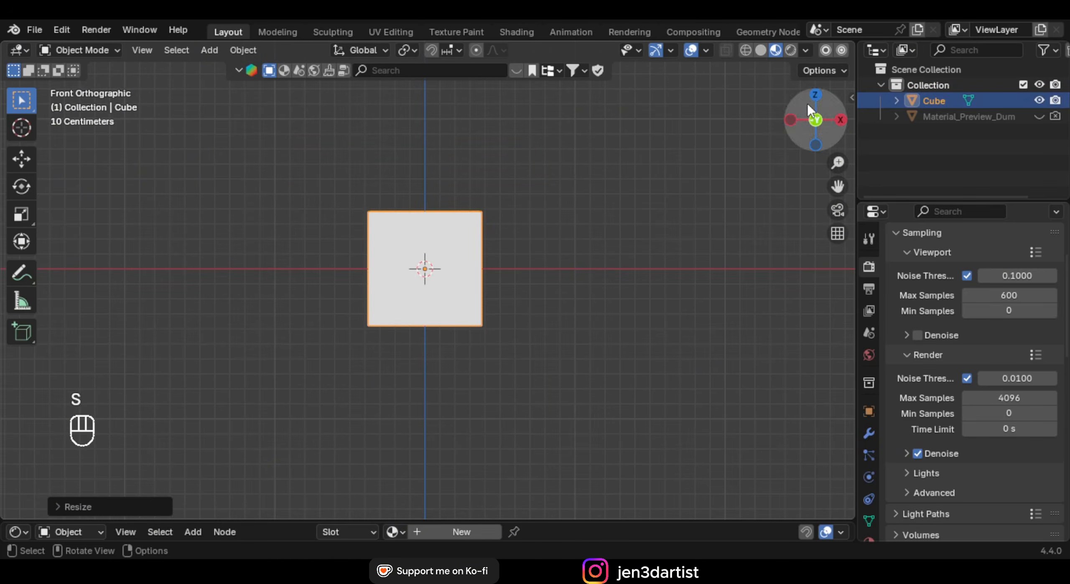
Switch to Solid shading and flatten the cube along the Y axis
left_click(761, 51)
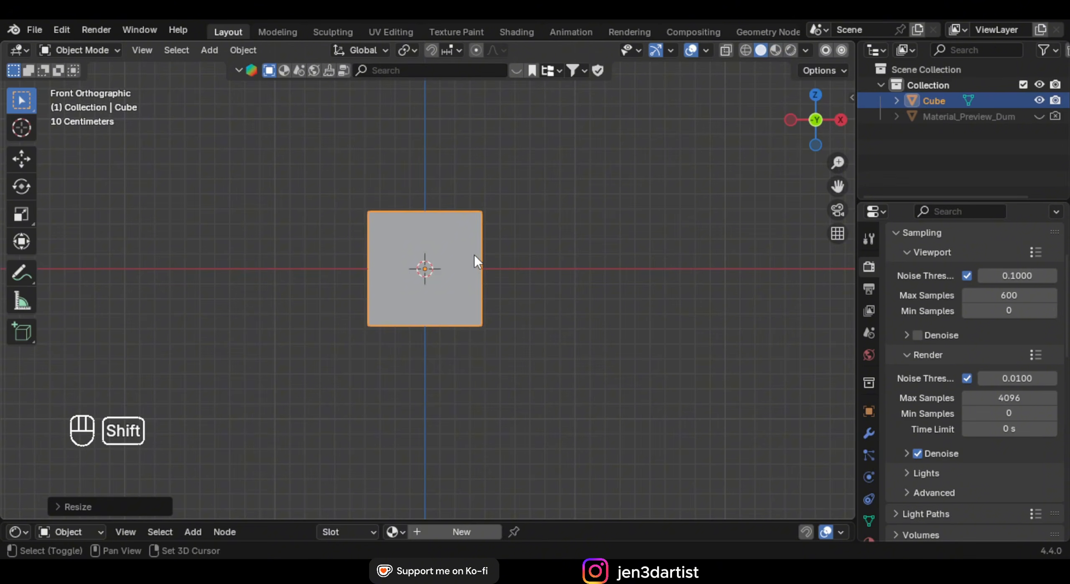
scroll(535, 250, "up", 3)
middle_click_drag(518, 231, 608, 252)
key("s")
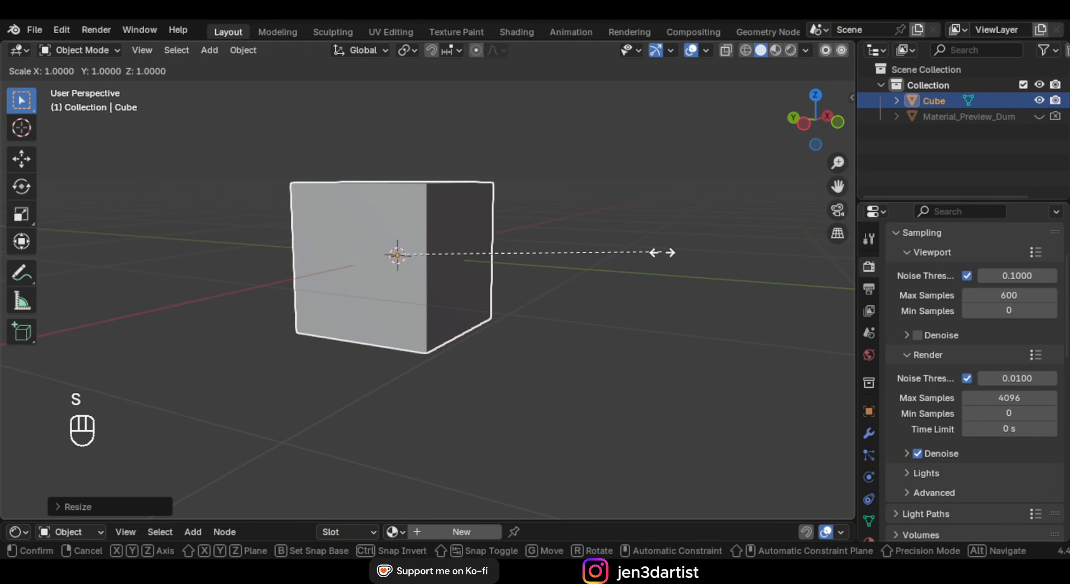
key("y")
left_click(500, 254)
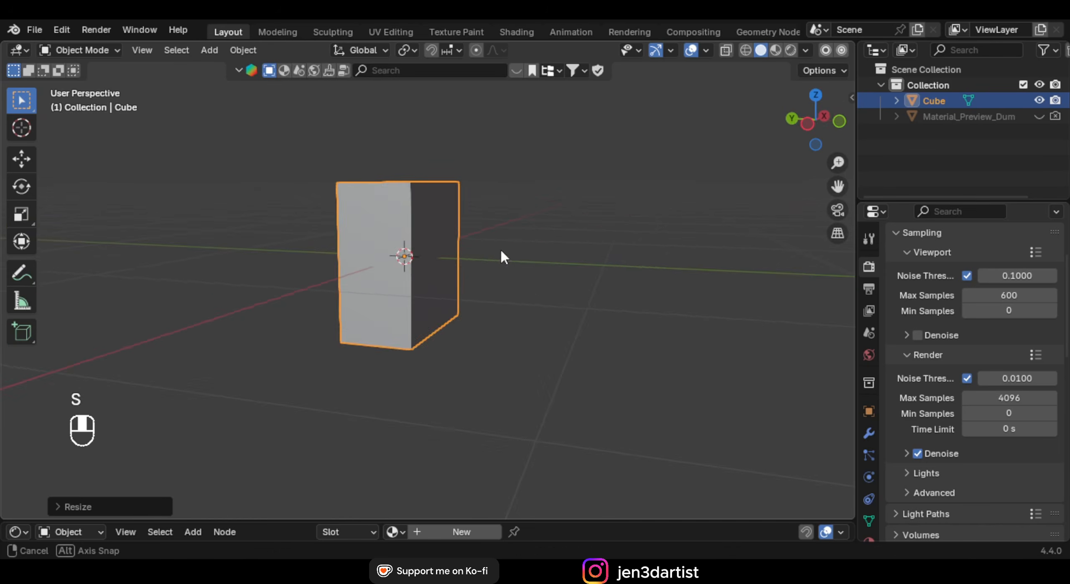
Apply all transforms to the cube and return to front orthographic view
mouse_move(499, 255)
middle_mouse_down()
mouse_move(422, 258)
mouse_move(426, 234)
mouse_move(491, 250)
middle_mouse_up()
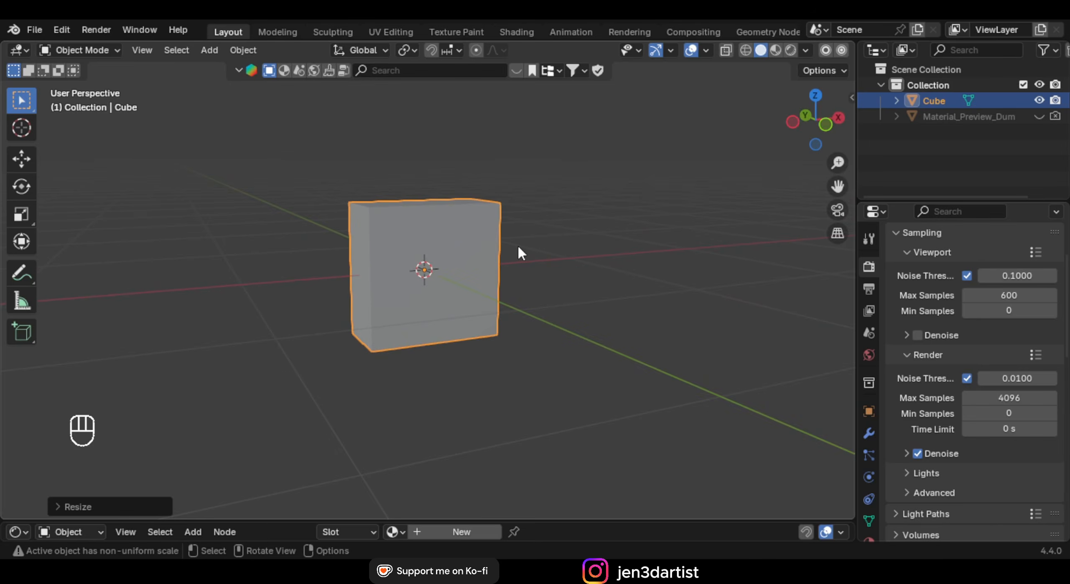
key("ctrl+a")
left_click(439, 291)
key("KP_1")
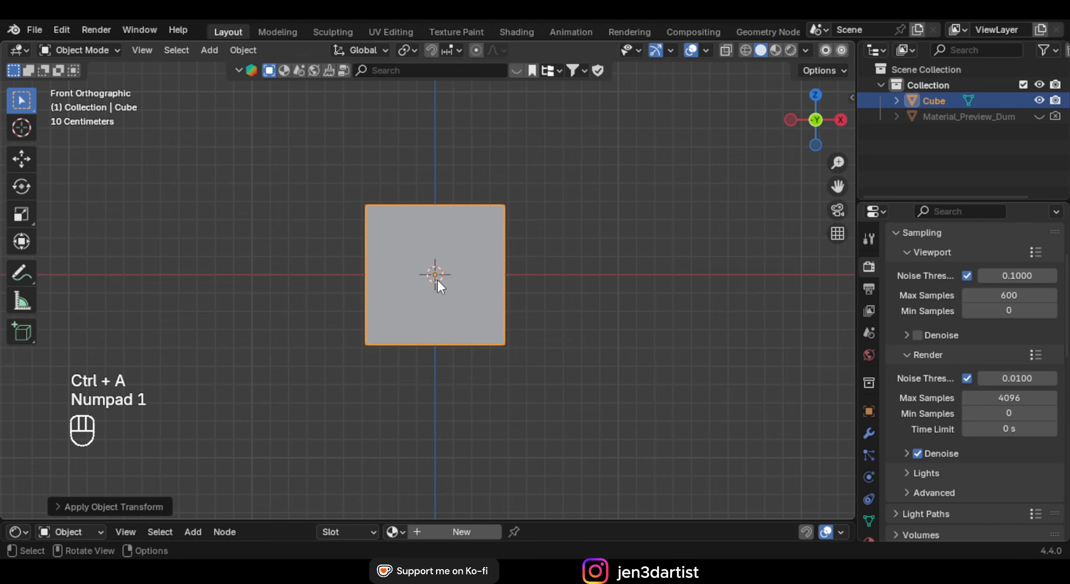
In Edit Mode, add one centred vertical edge loop to the cube
middle_click_drag(437, 279, 480, 297, "shift")
scroll(501, 287, "up", 2)
key("Tab")
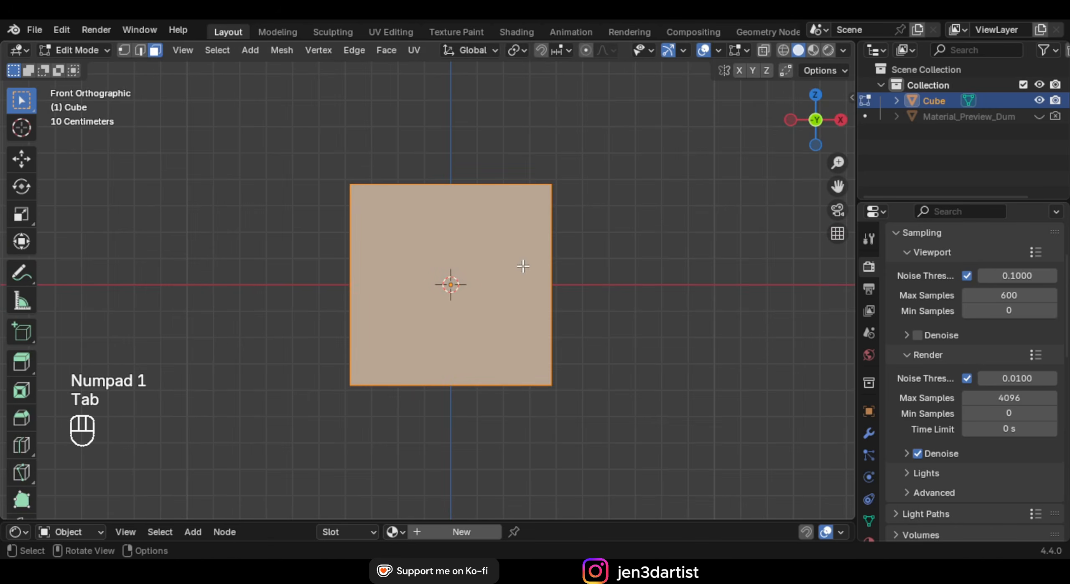
key("ctrl+r")
left_click(517, 213)
right_click(516, 213)
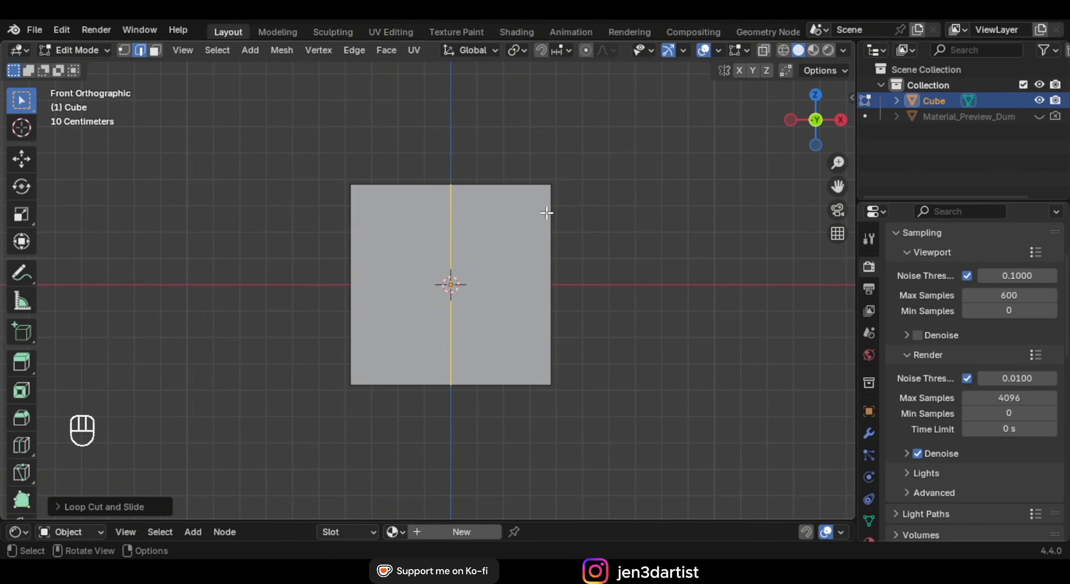
Cut three horizontal edge loops across the cube
key("ctrl+r")
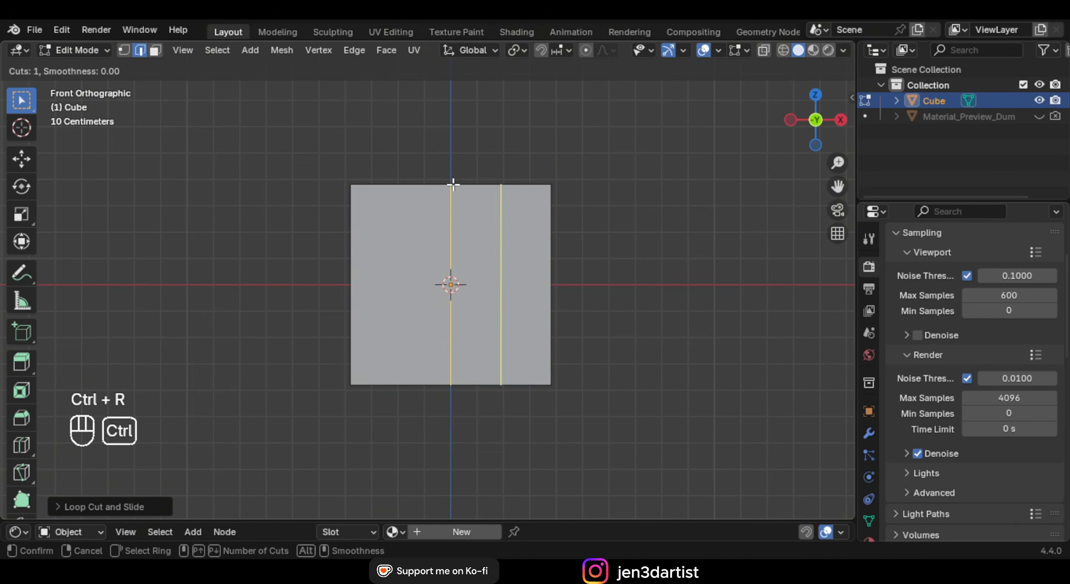
key("ctrl+r")
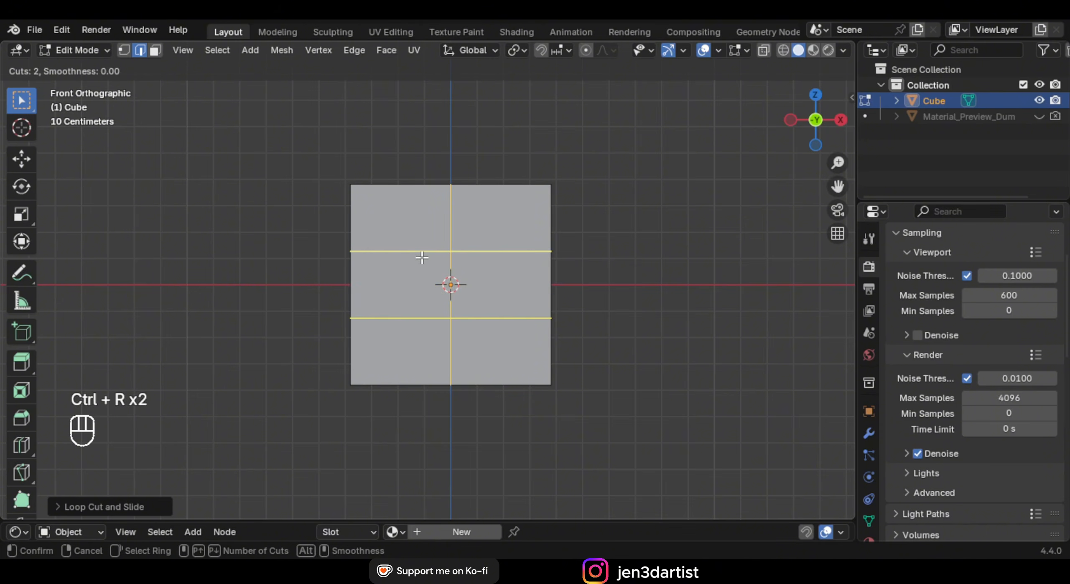
scroll(462, 239, "up", 2)
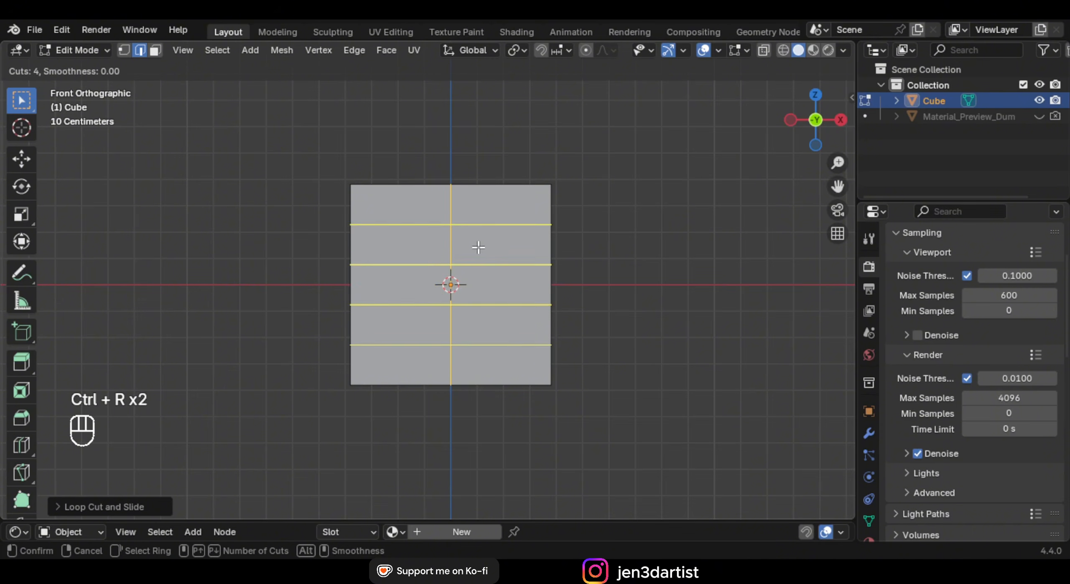
scroll(477, 247, "down", 1)
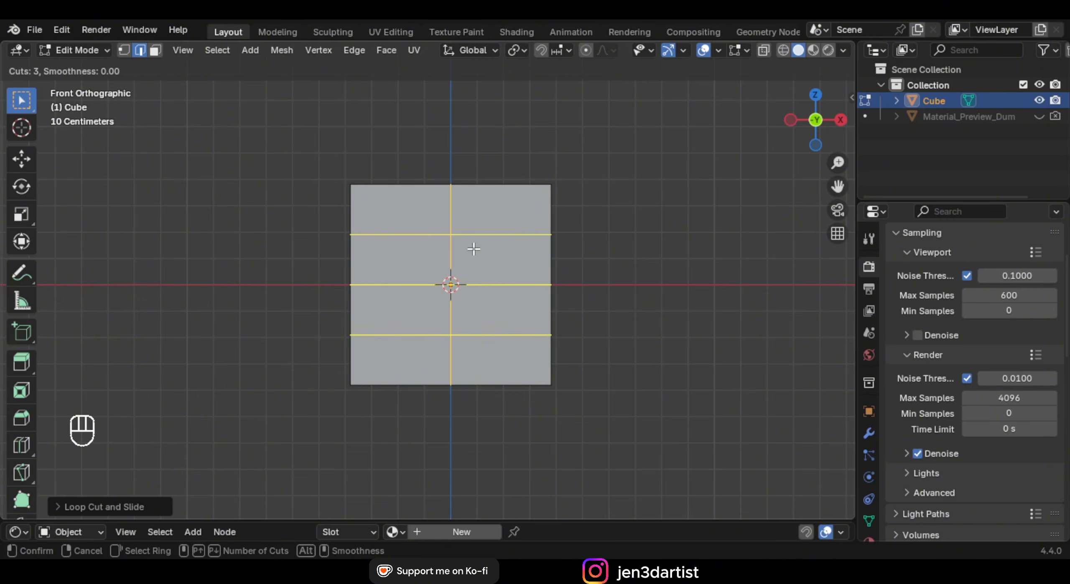
left_click(474, 249)
middle_click_drag(473, 248, 483, 279)
key("KP_1")
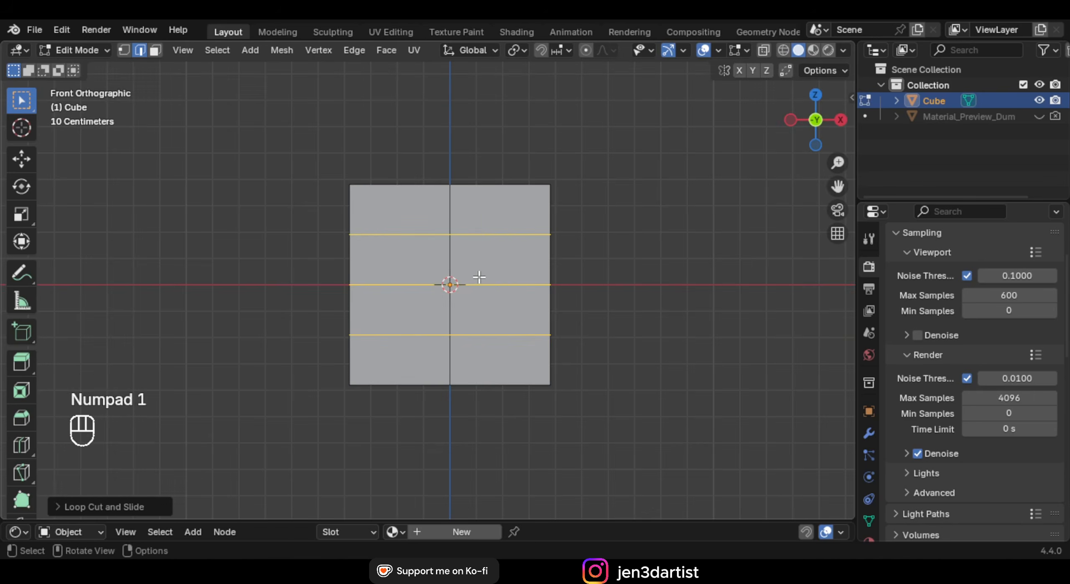
Add a vertical loop in each half, then enable X-ray and Vertex select mode
key("ctrl+r")
double_click(500, 184)
key("ctrl+r")
left_click(397, 180)
left_click(398, 180)
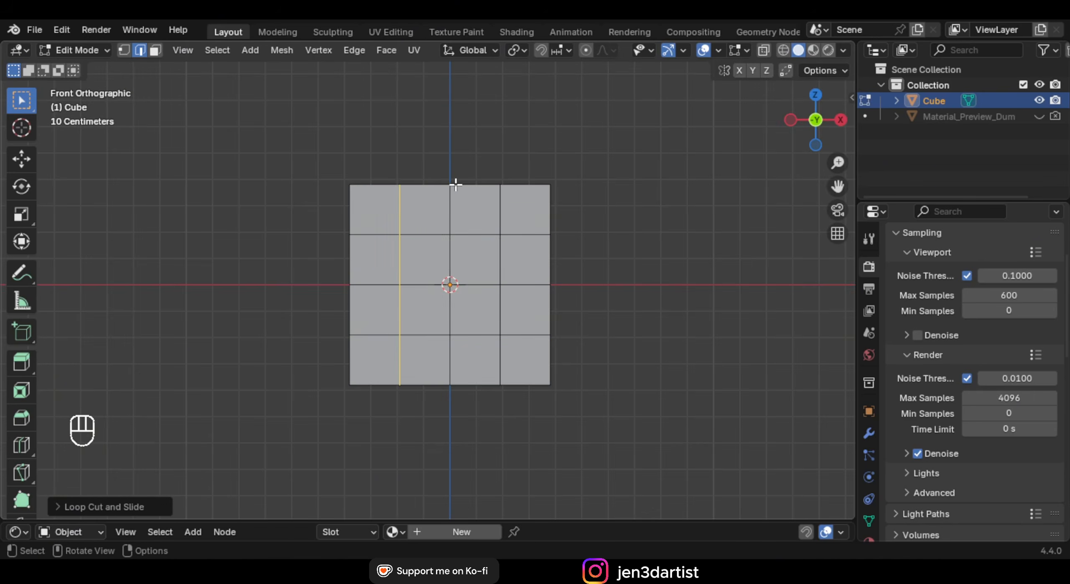
key("alt+z")
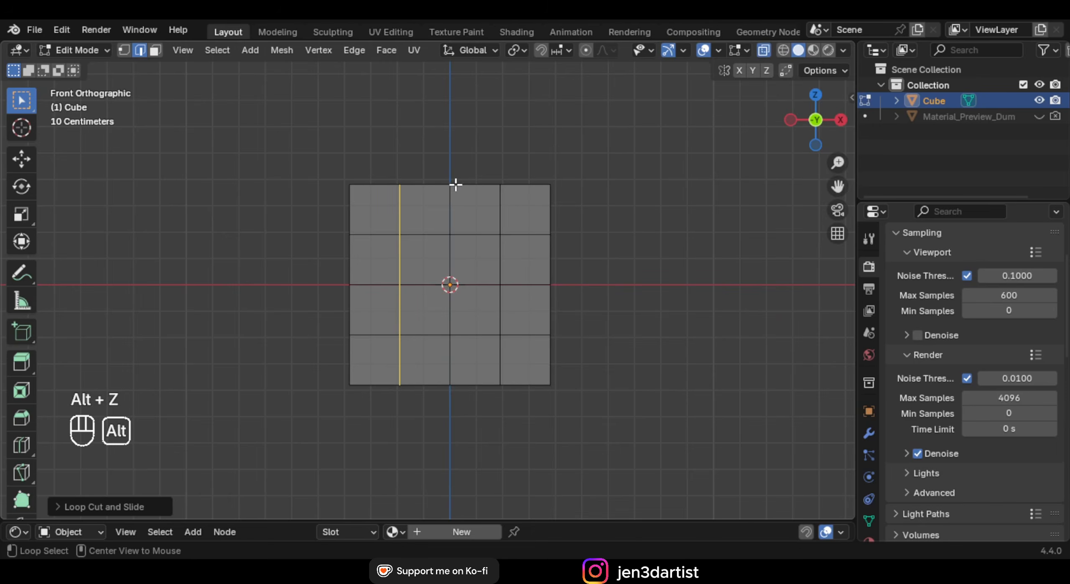
left_click(124, 50)
Select the bottom vertex row and scale it along X to a point
left_click_drag(282, 378, 581, 418)
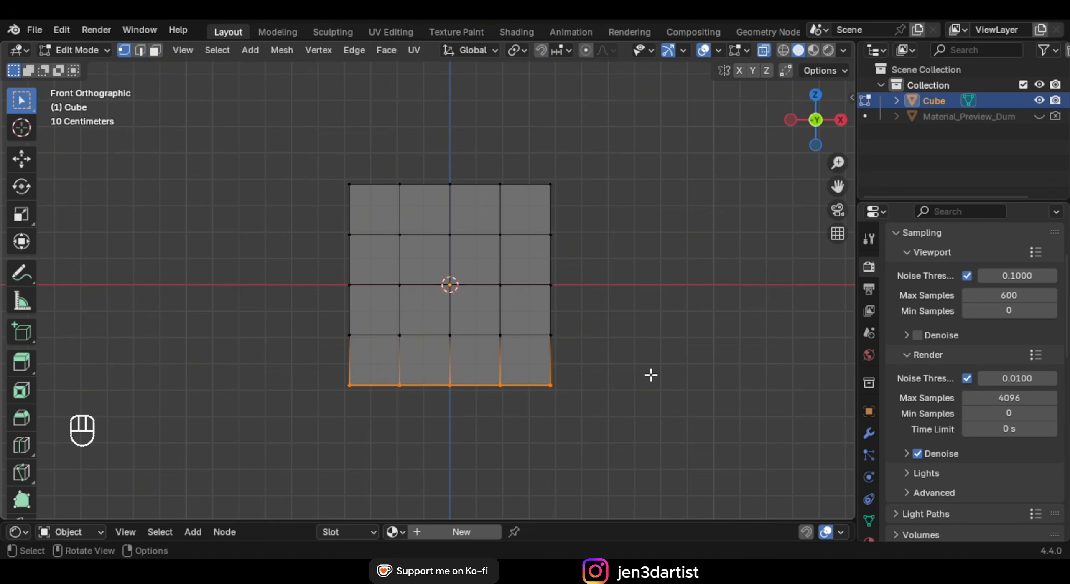
middle_click_drag(649, 374, 623, 366)
key("KP_1")
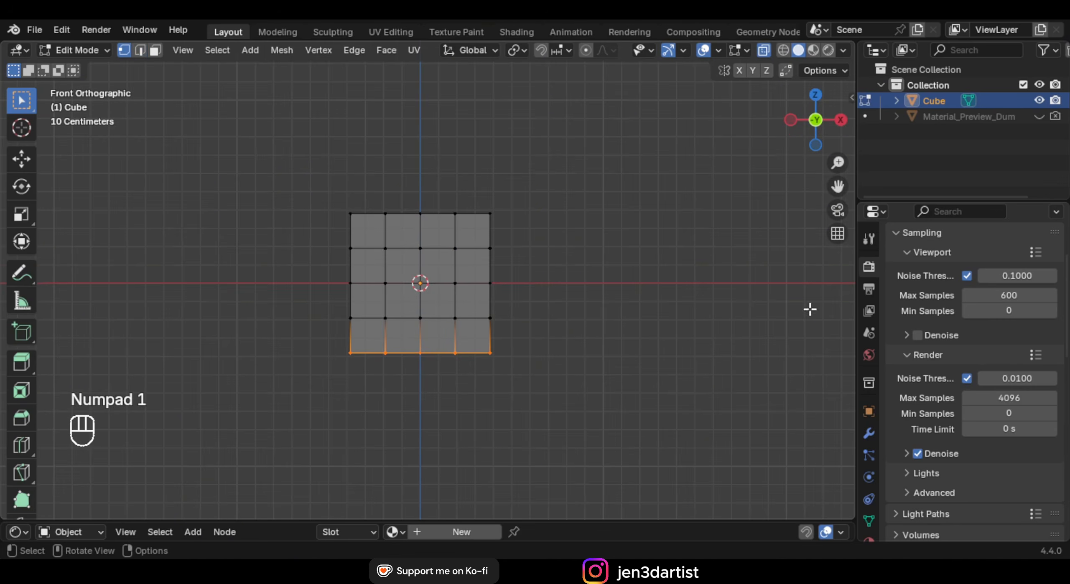
key("s")
right_click(605, 348)
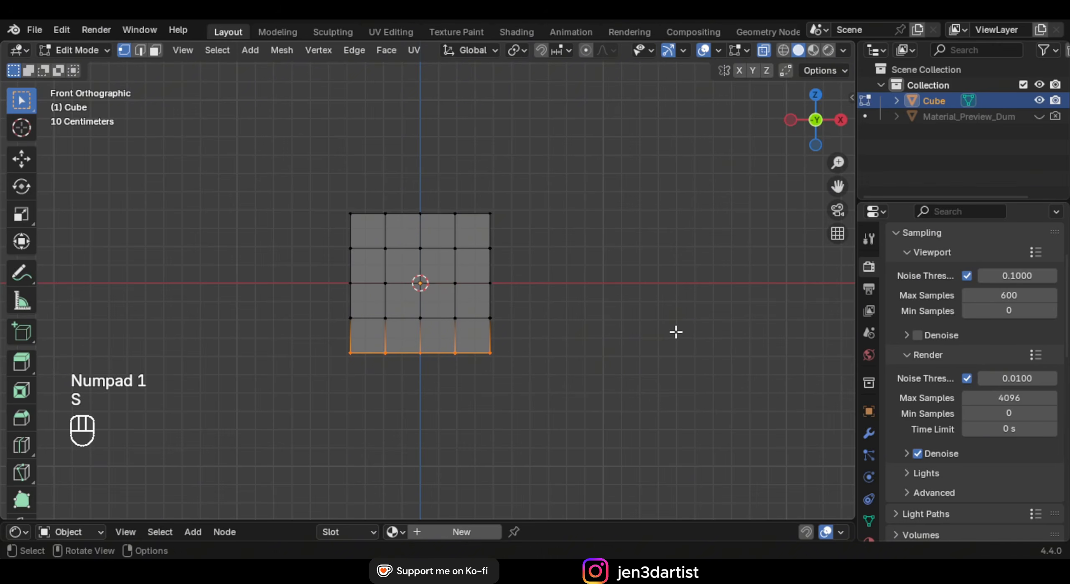
key("s")
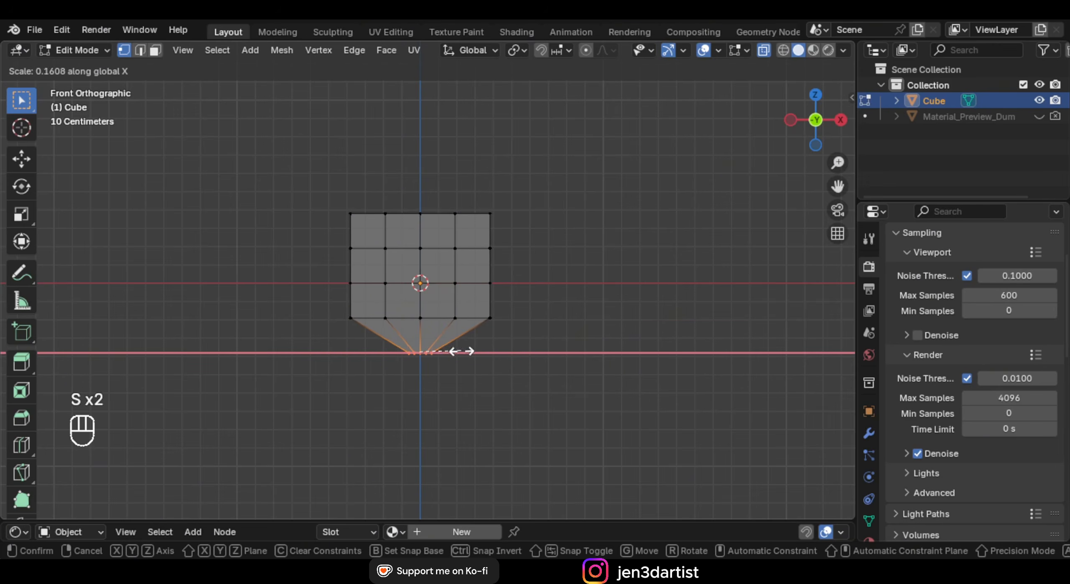
left_click(443, 354)
Move the top-middle vertex down along Z
middle_click_drag(447, 320, 495, 352, "shift")
scroll(495, 353, "up", 2)
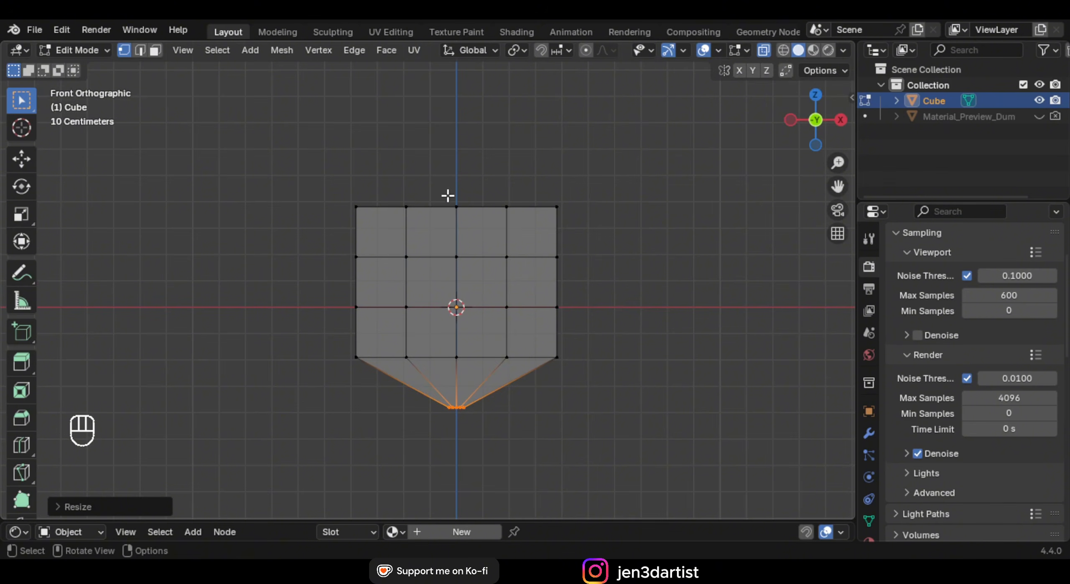
left_click_drag(483, 227, 483, 227)
key("g")
key("z")
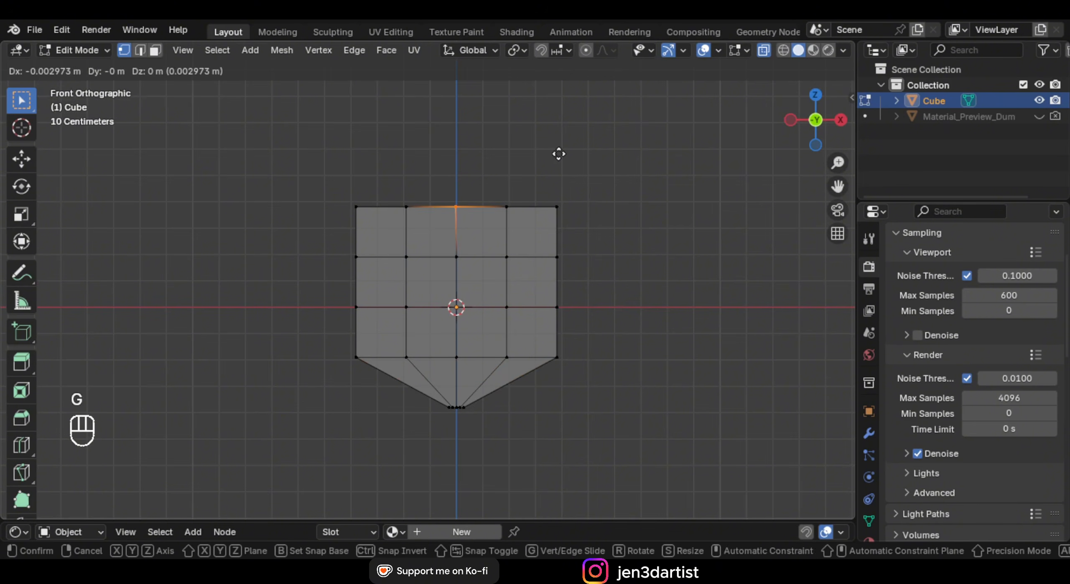
left_click(528, 191)
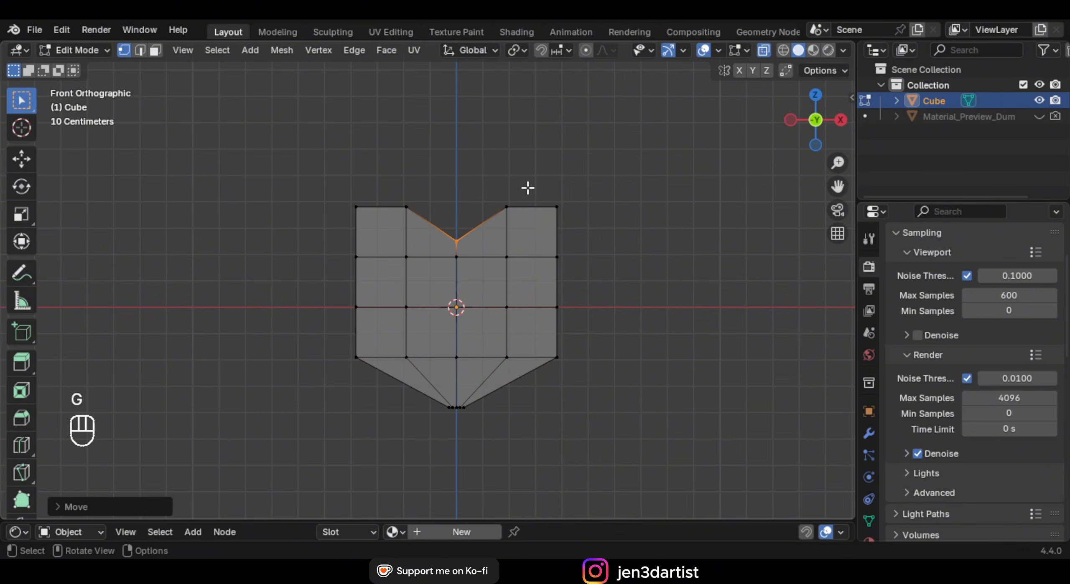
Select the top-left and top-right corner vertices together
left_click_drag(537, 186, 590, 230)
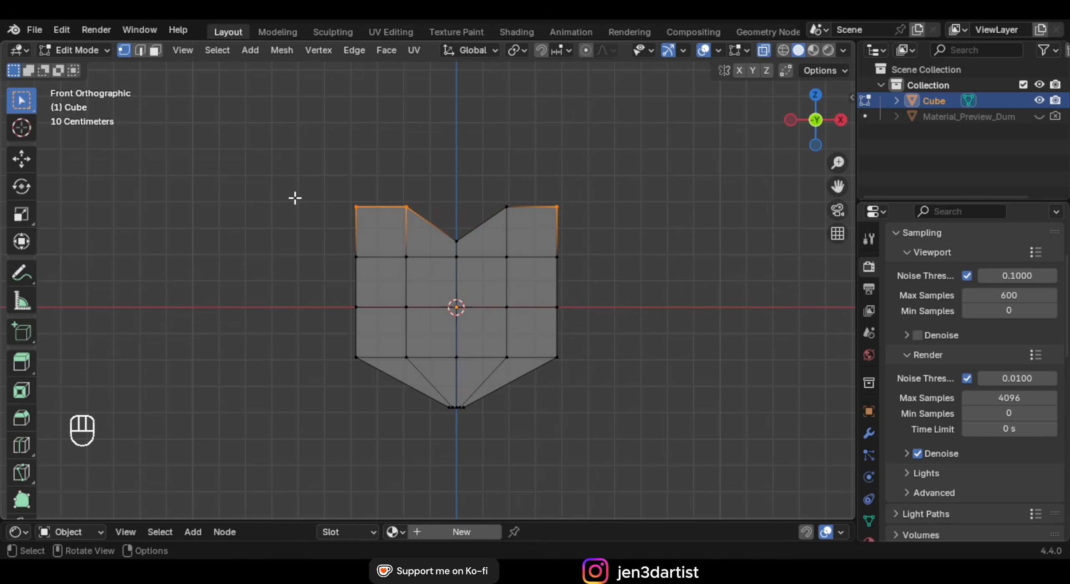
left_click_drag(312, 190, 370, 216)
left_click_drag(519, 187, 569, 219, "shift")
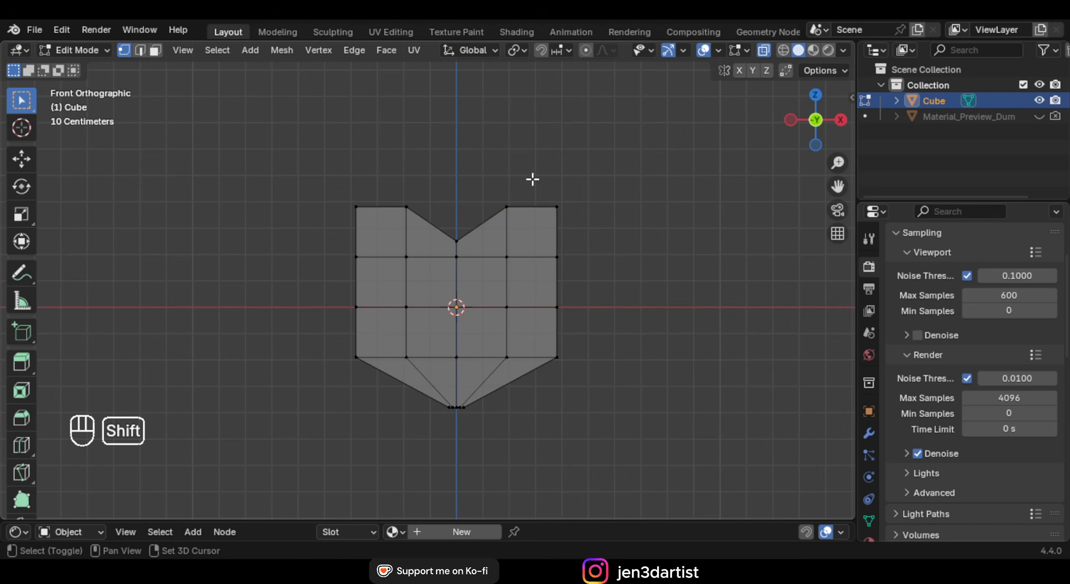
left_click_drag(532, 180, 569, 212, "shift")
left_click_drag(339, 193, 371, 221, "shift")
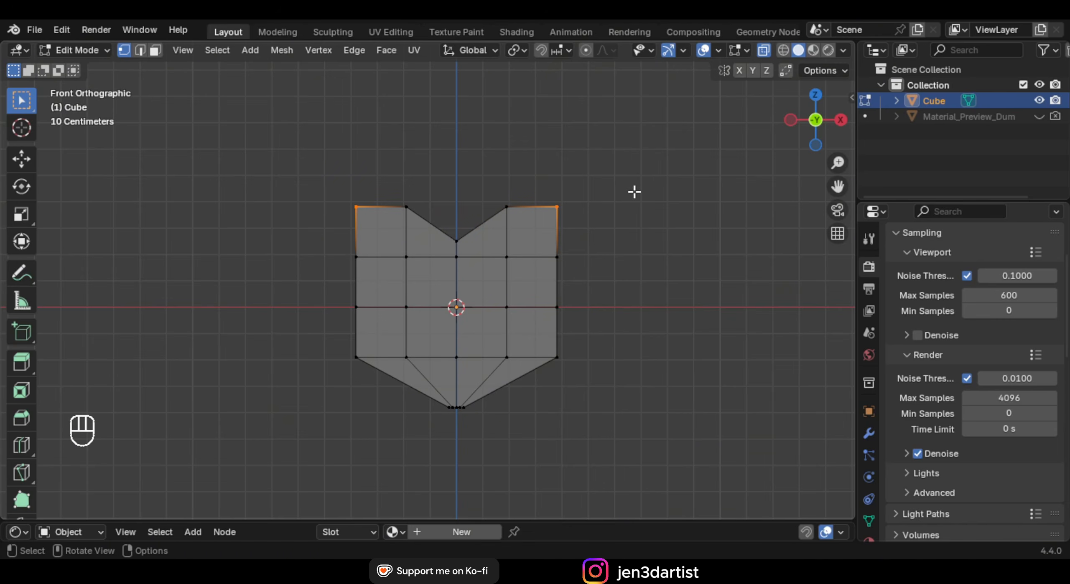
Move the top corner vertices along Z
key("g")
key("z")
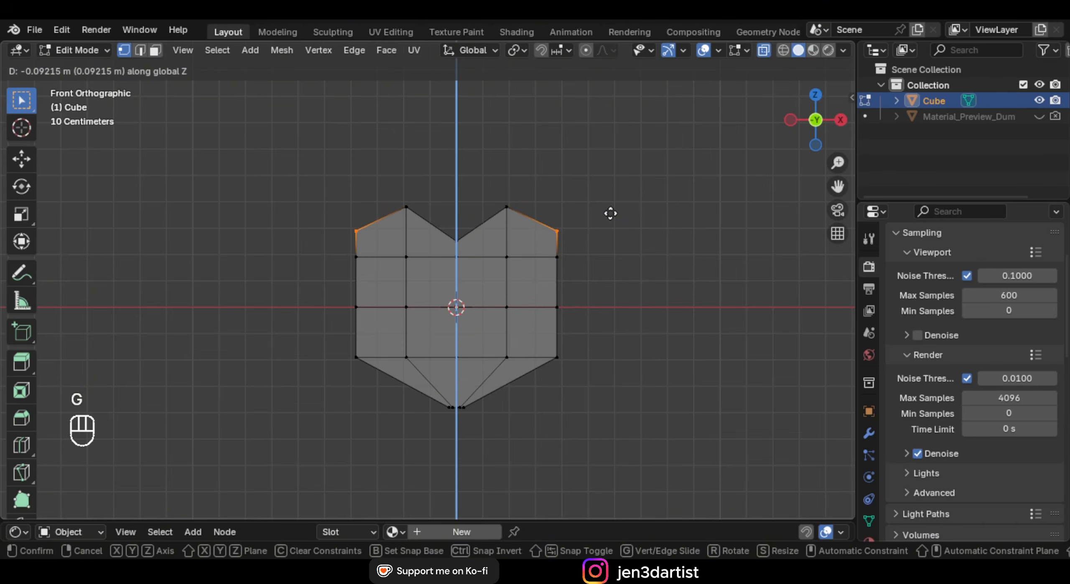
left_click(610, 212)
Widen the heart's middle by scaling the left and right middle vertices along X
left_click_drag(531, 287, 578, 316)
left_click_drag(338, 289, 365, 320, "shift")
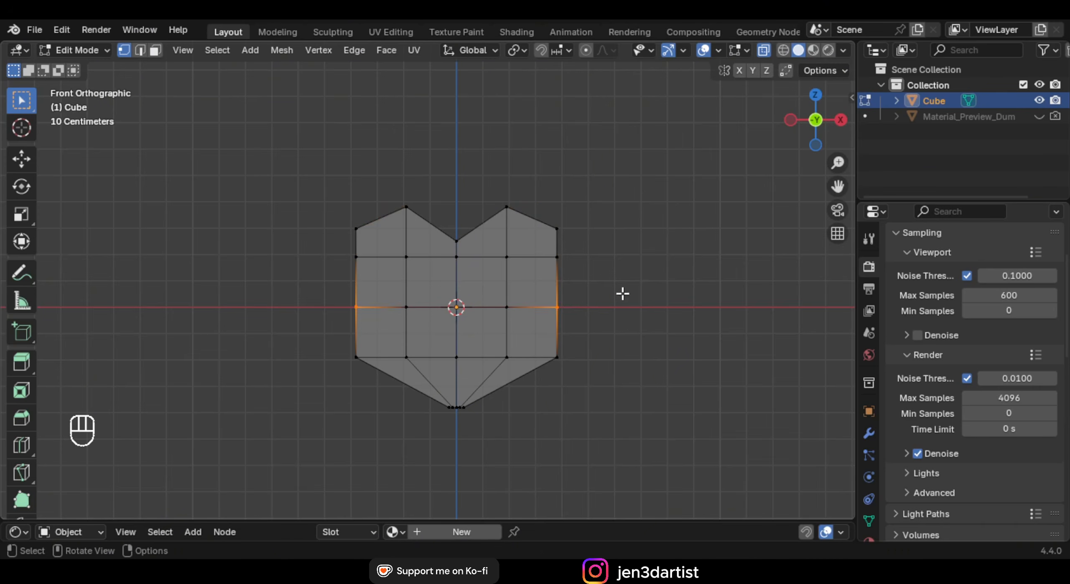
key("s")
key("x")
key("s")
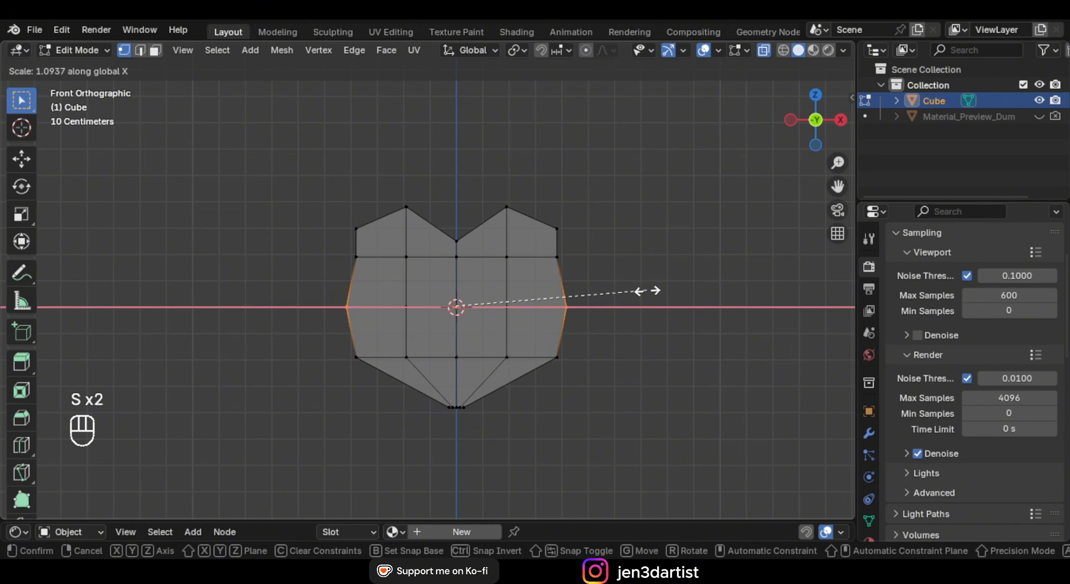
left_click(627, 291)
Widen the upper sides by scaling the upper-row outer vertices along X
left_click_drag(316, 246, 372, 271)
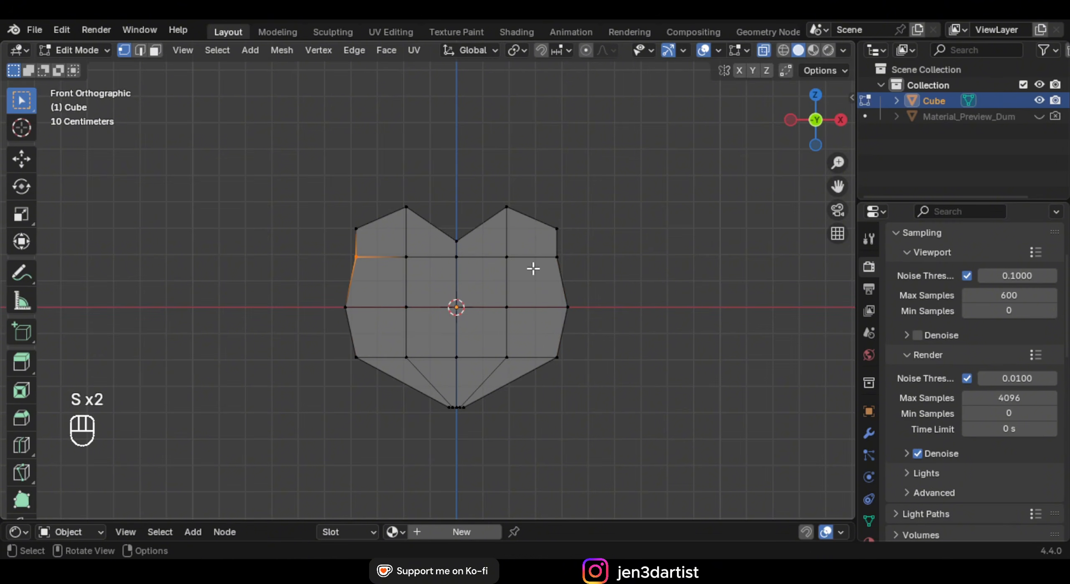
left_click_drag(536, 249, 589, 271, "shift")
key("s")
key("x")
left_click(620, 269)
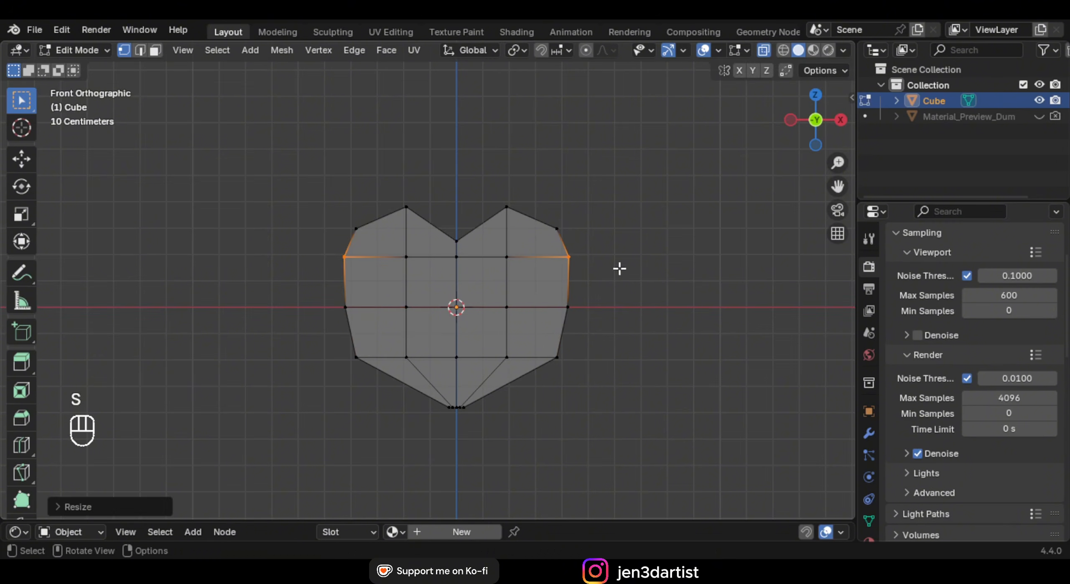
Raise the two lower side vertices along Z, then turn X-ray off and review the object
left_click_drag(339, 341, 378, 378)
left_click_drag(543, 339, 604, 373, "shift")
key("g")
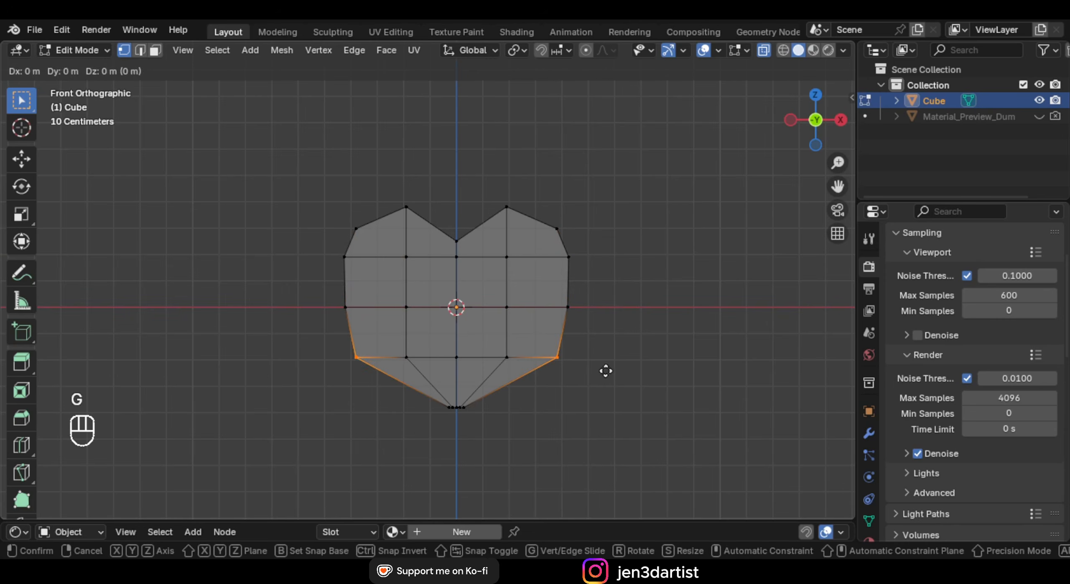
key("z")
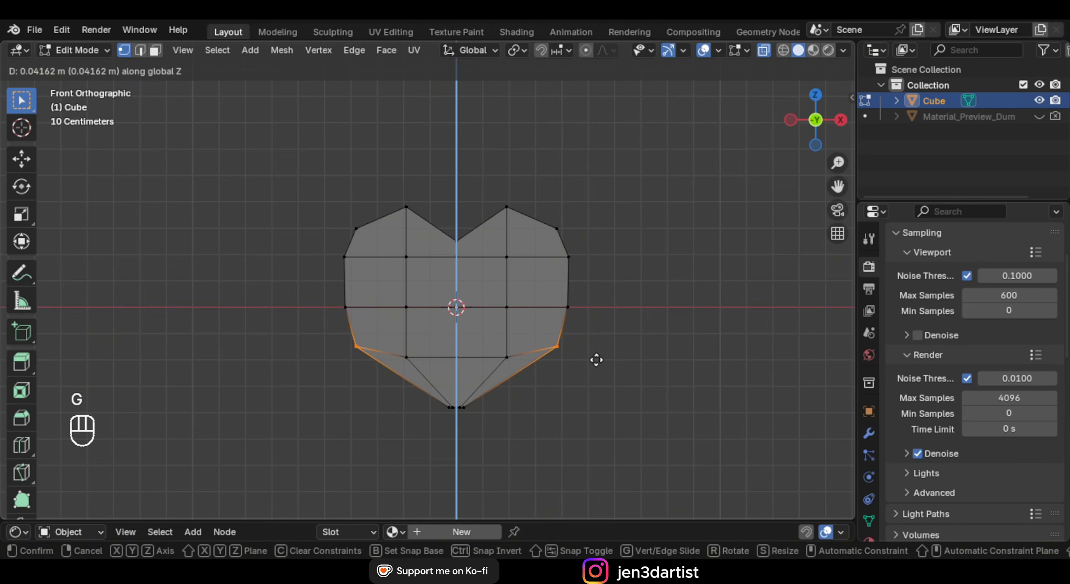
left_click(597, 360)
middle_click_drag(597, 360, 552, 331)
key("alt+z")
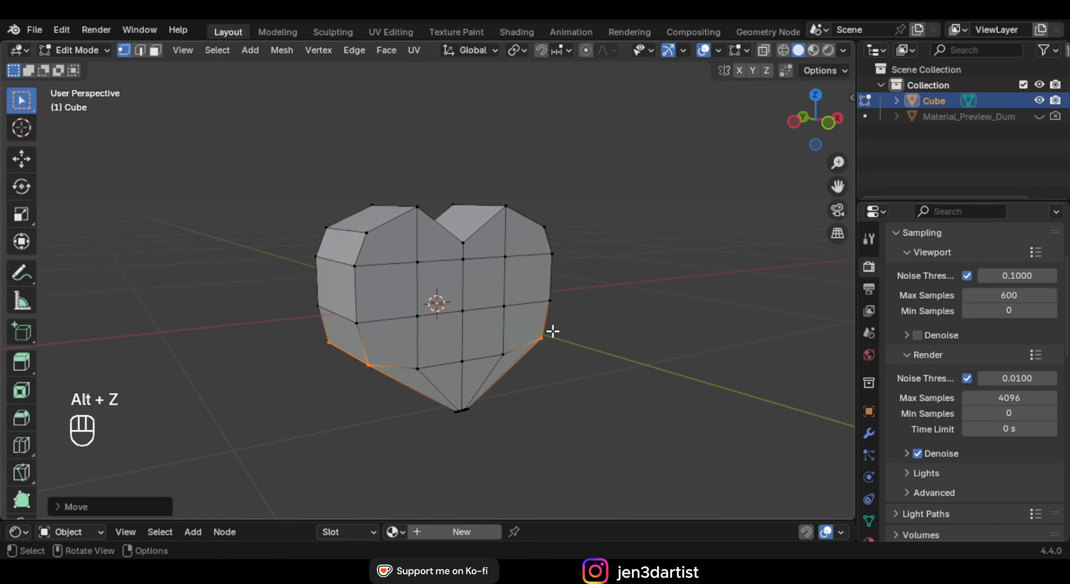
key("Tab")
middle_click_drag(474, 290, 443, 240)
Add a level-2 Subdivision Surface with Ctrl+2 and shade the heart smooth
key("ctrl+2")
right_click(443, 240)
left_click(435, 209)
middle_click_drag(512, 278, 492, 211)
key("KP_1")
In edge mode, slide the bottom tip edges onto the centre edge
key("Tab")
scroll(491, 210, "up", 4)
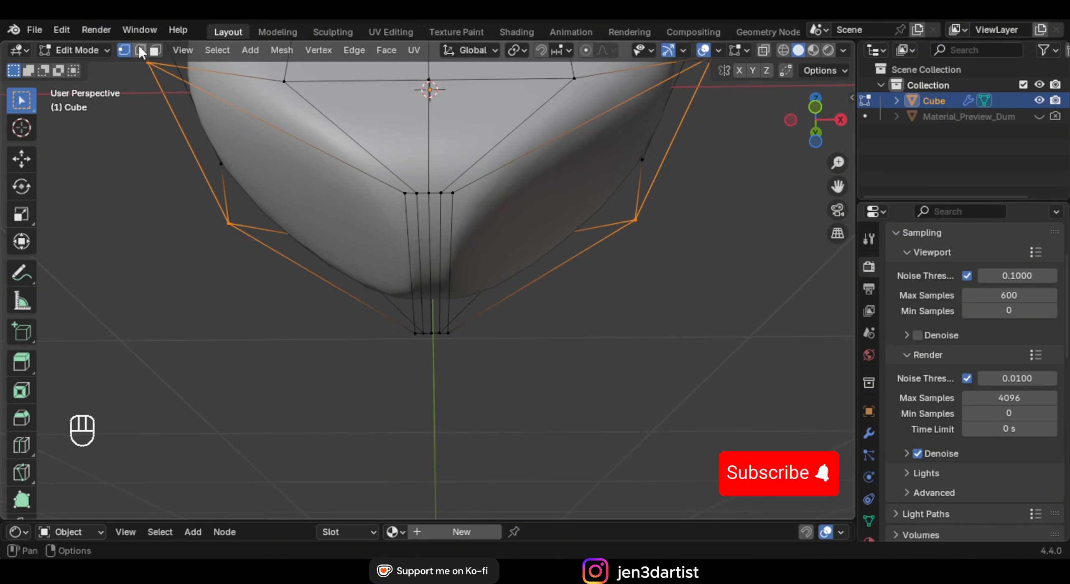
left_click(140, 51)
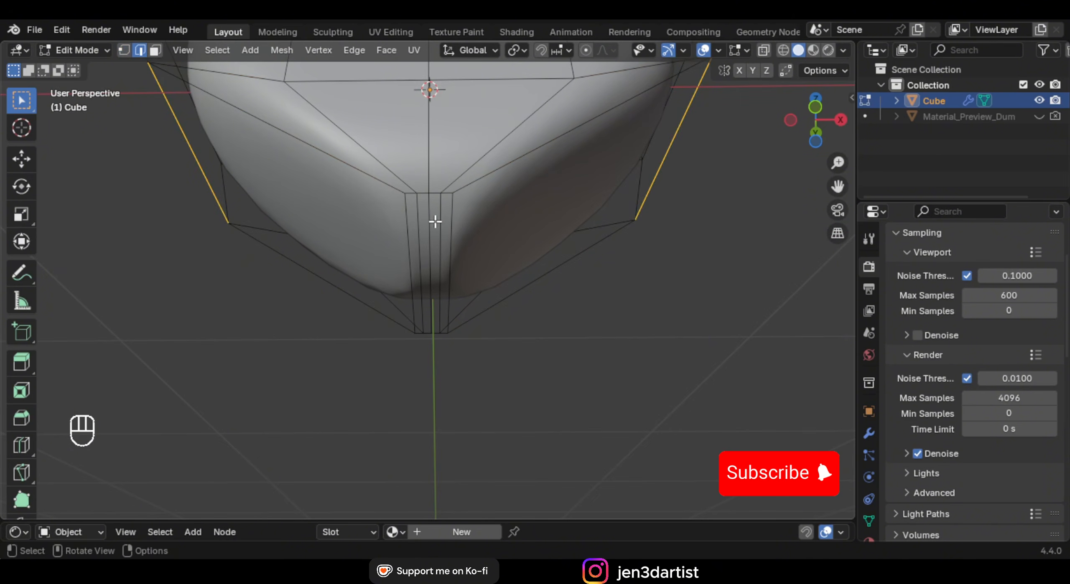
left_click(411, 221)
middle_click_drag(412, 220, 439, 220)
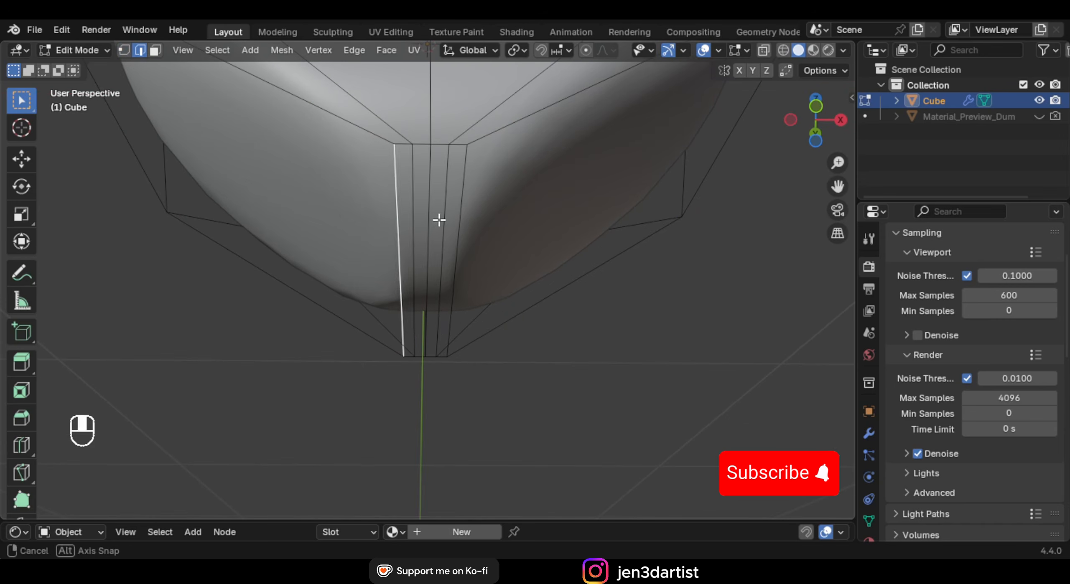
key("g")
key("g")
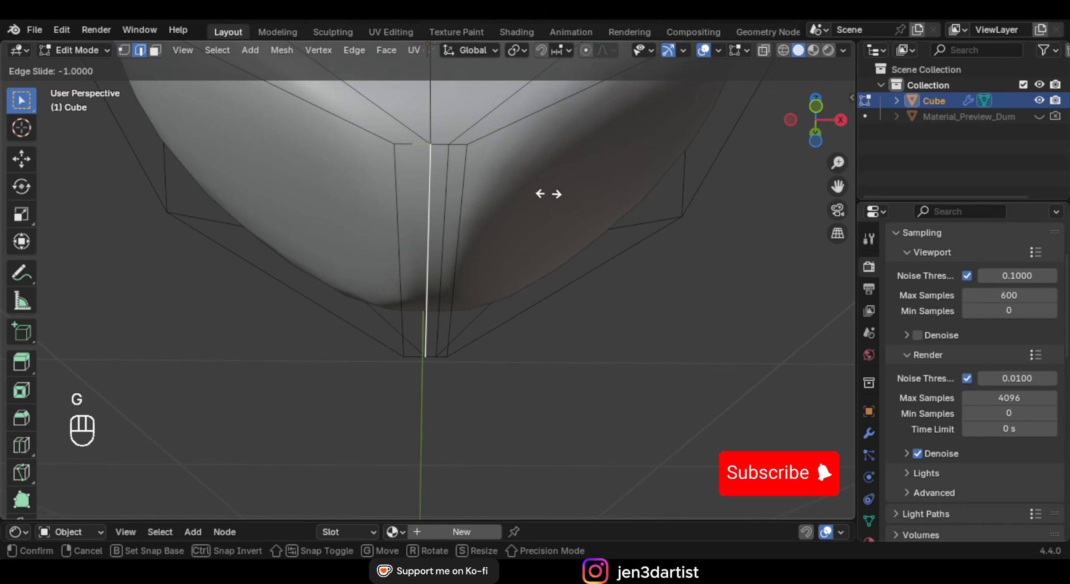
left_click(462, 183)
key("g")
key("g")
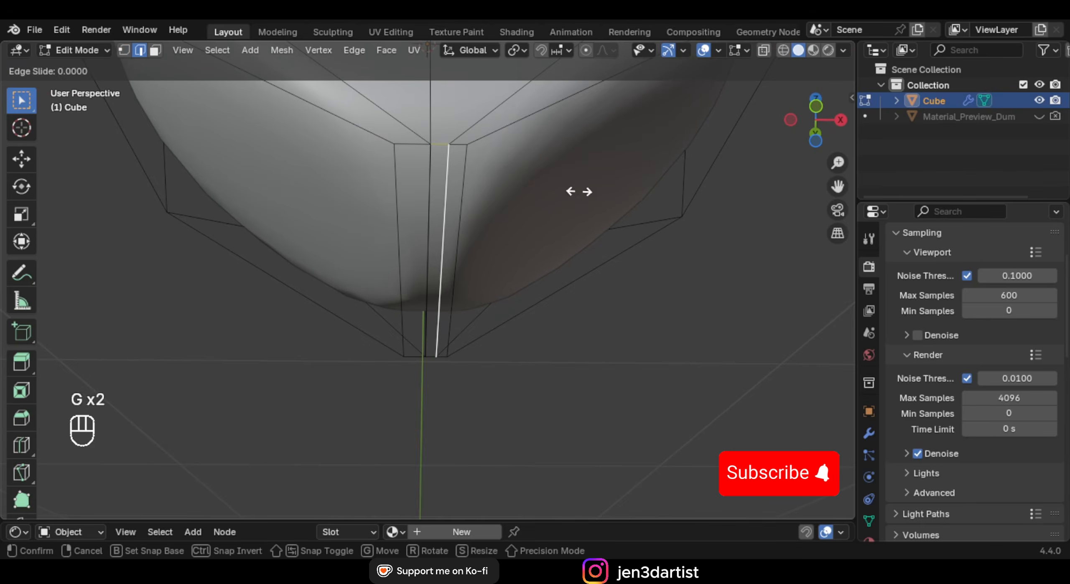
left_click(510, 193)
Select all and merge by distance, removing the 4 duplicate tip vertices
key("a")
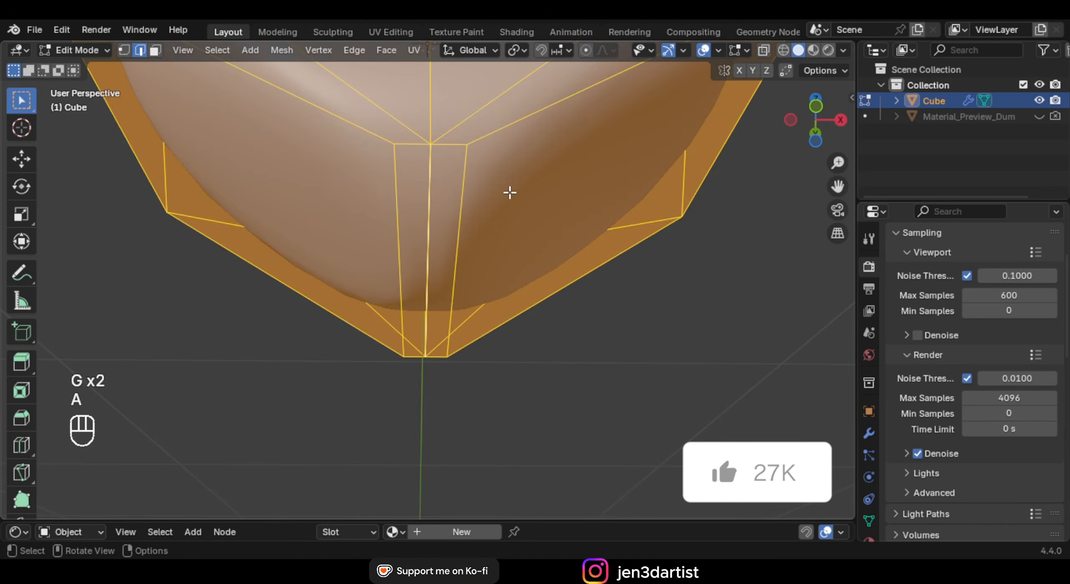
key("m")
left_click(449, 244)
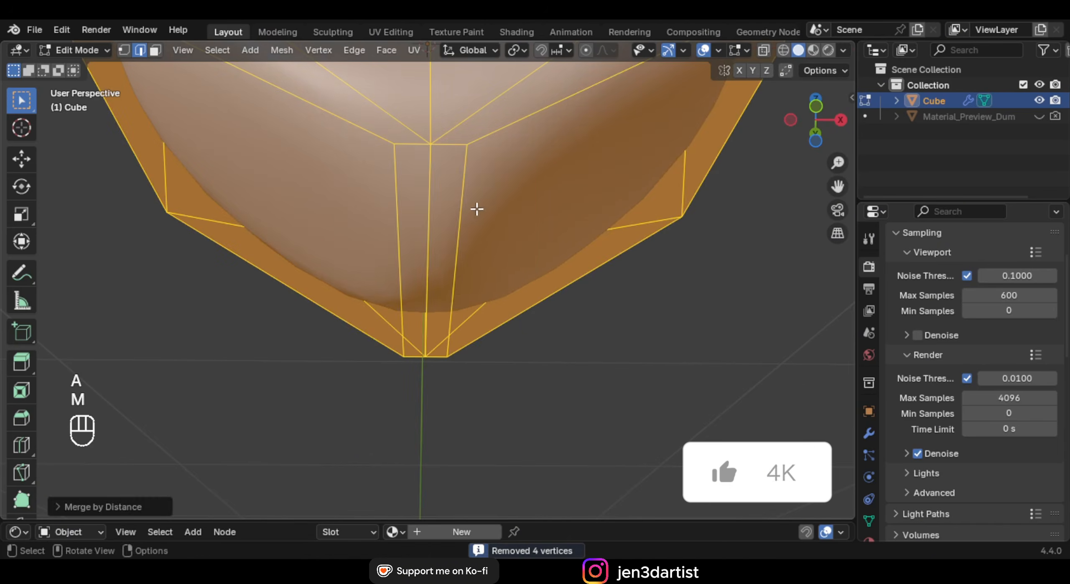
left_click(474, 209)
middle_click_drag(474, 210, 485, 252)
scroll(461, 239, "down", 5)
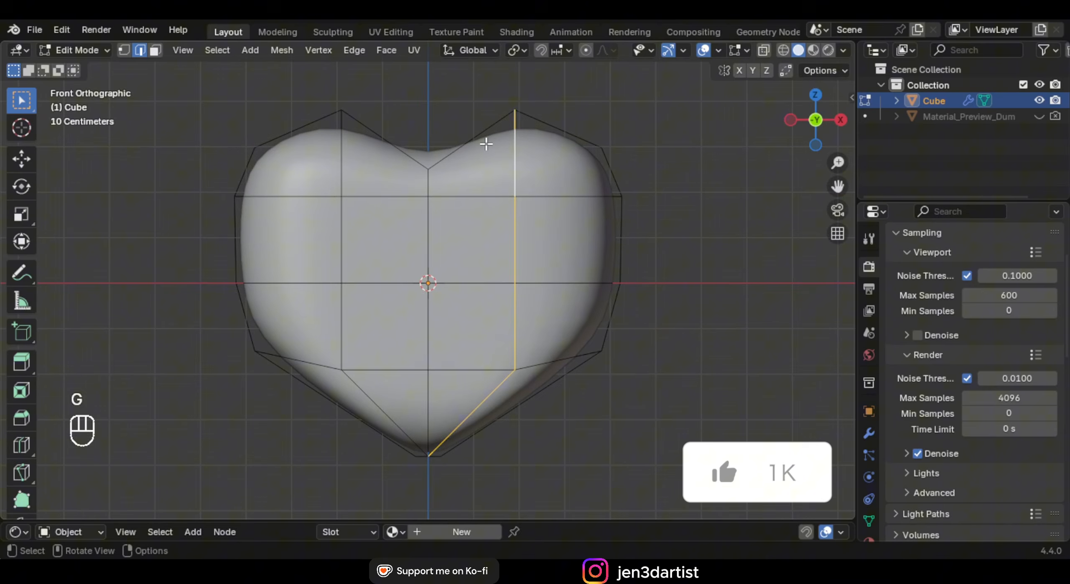
Add two vertical loop cuts, one on each side of the centre line
key("ctrl+r")
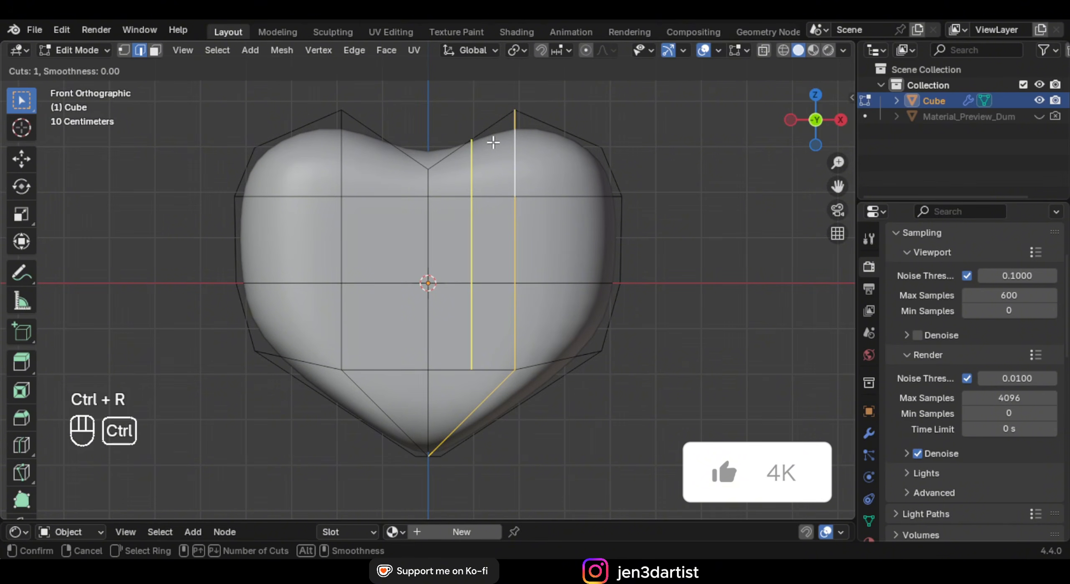
left_click(494, 142)
left_click(461, 166)
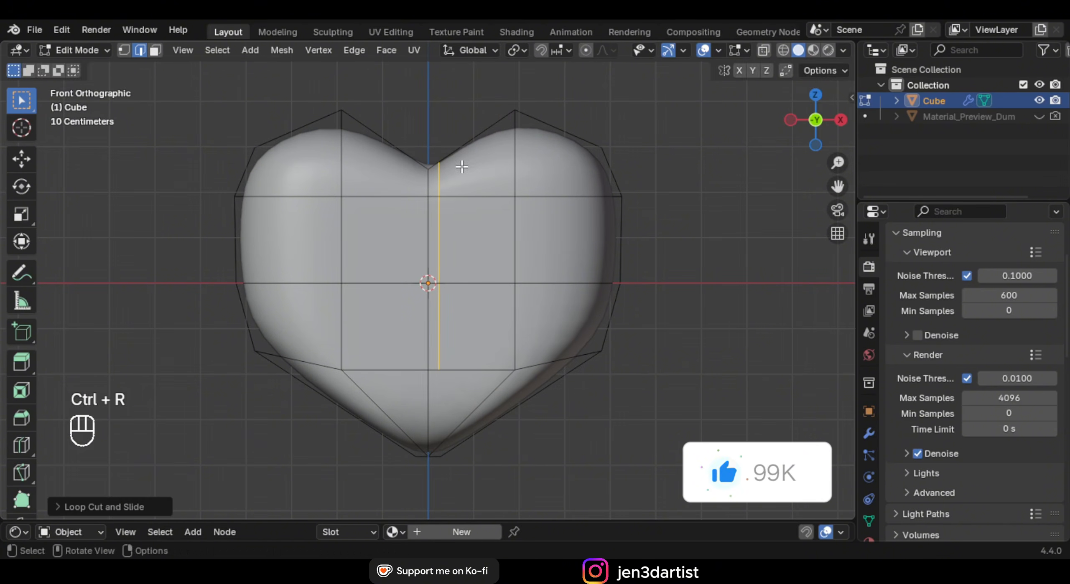
key("ctrl+r")
left_click(411, 162)
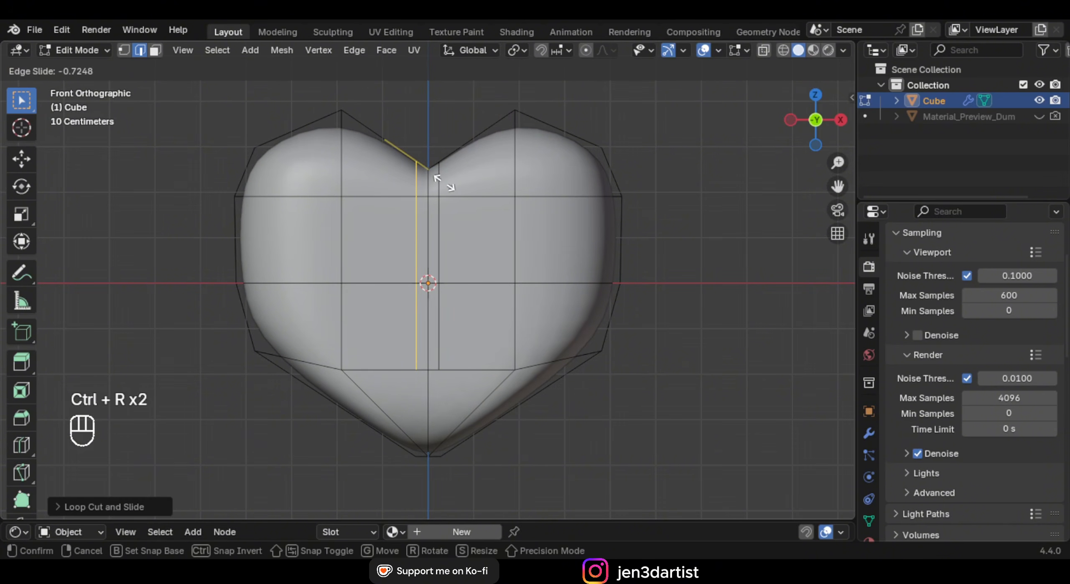
left_click(446, 182)
key("Tab")
middle_click_drag(463, 253, 494, 268)
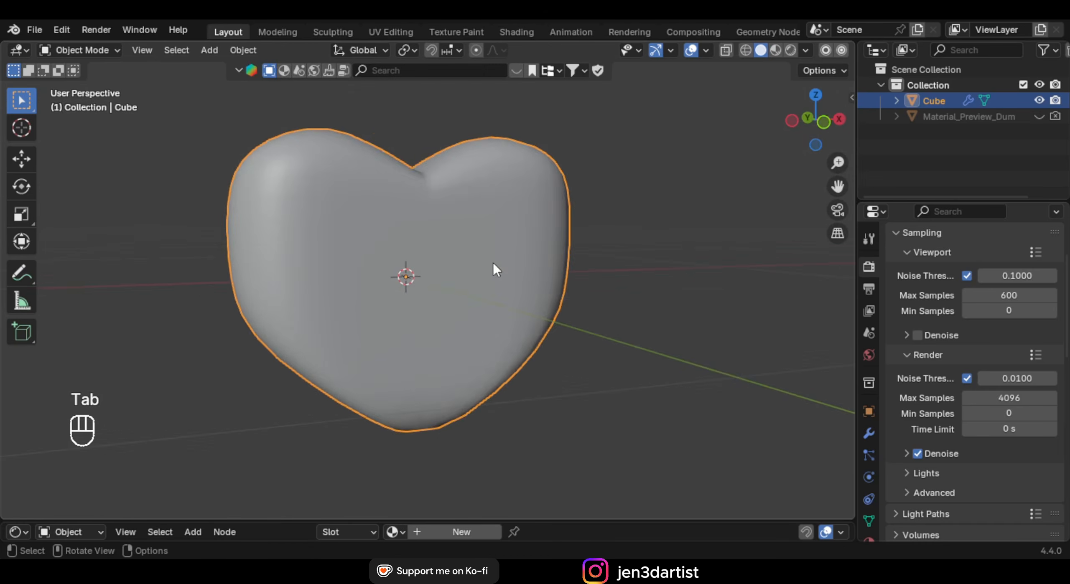
In front X-ray vertex mode, select the two lower side vertices
key("Tab")
key("KP_1")
key("alt+z")
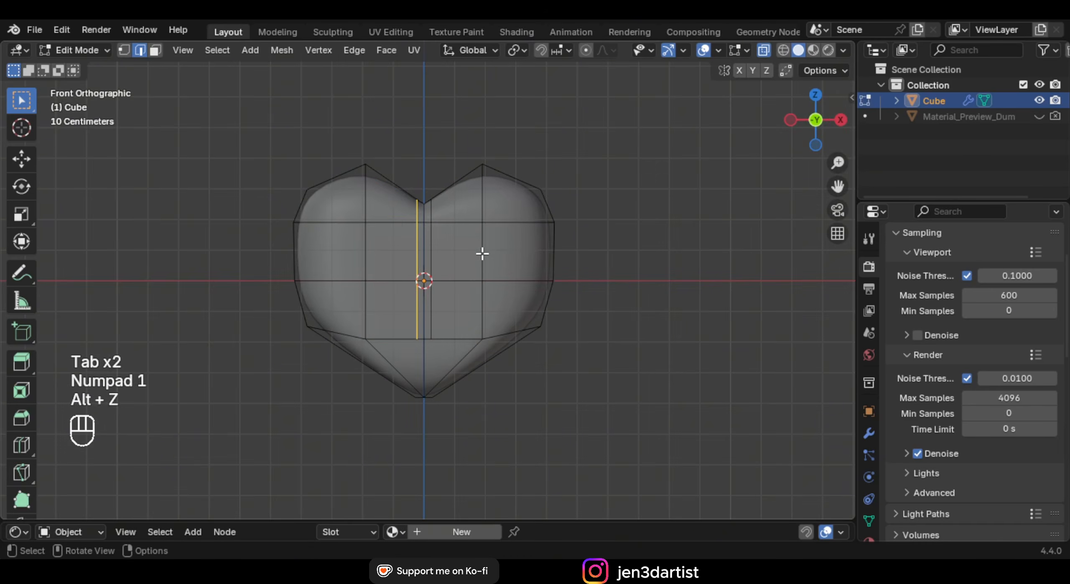
key("1")
middle_click_drag(505, 211, 507, 203, "shift")
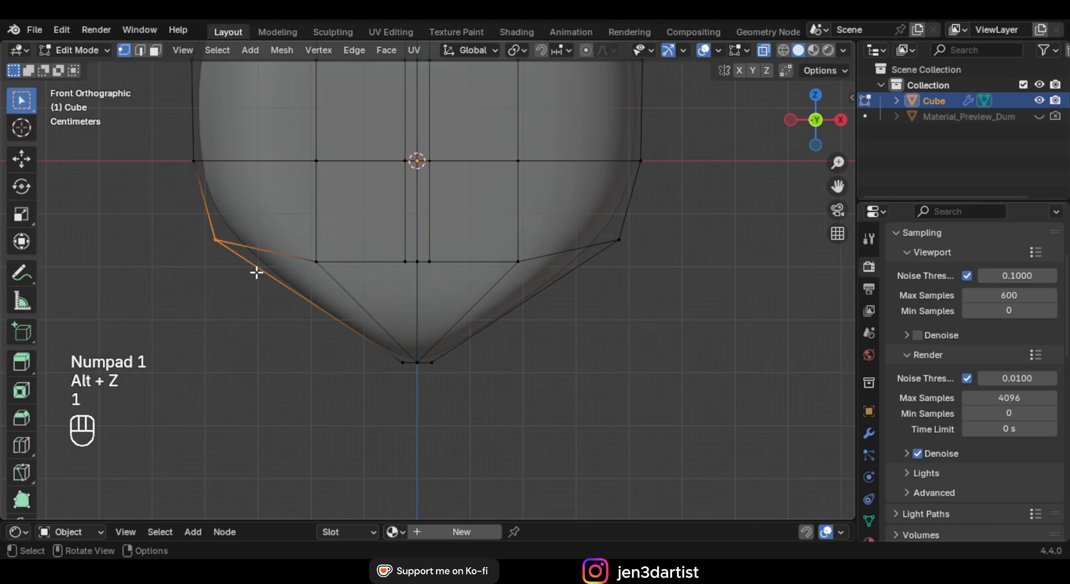
key("g")
right_click(342, 272)
left_click_drag(597, 219, 678, 278, "shift")
scroll(686, 284, "down", 2)
middle_click_drag(645, 271, 643, 305, "shift")
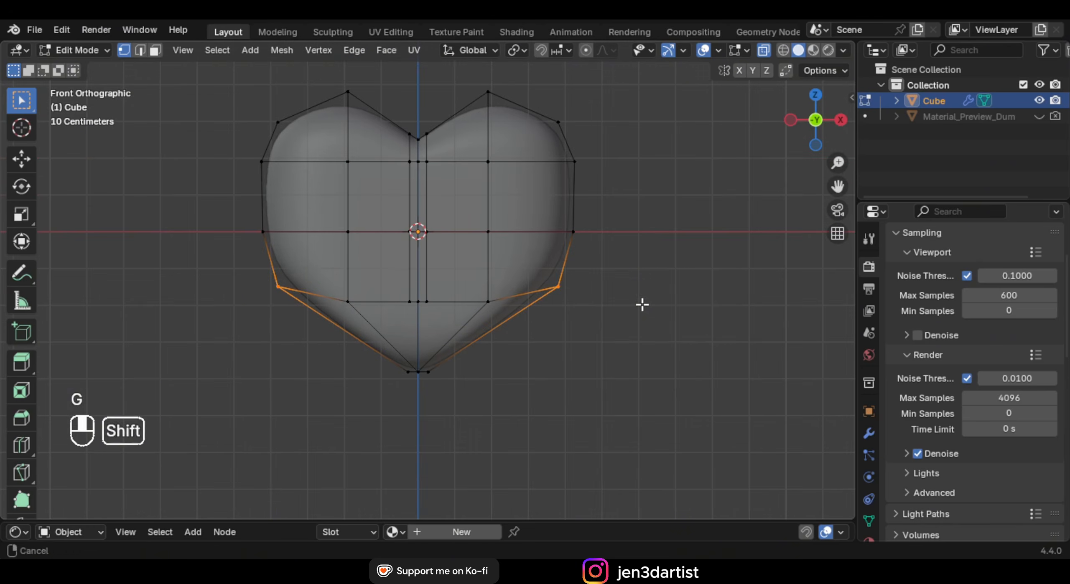
Scale the lower side vertices inward along X to 0.8832
key("s")
key("x")
right_click(733, 265)
key("s")
key("x")
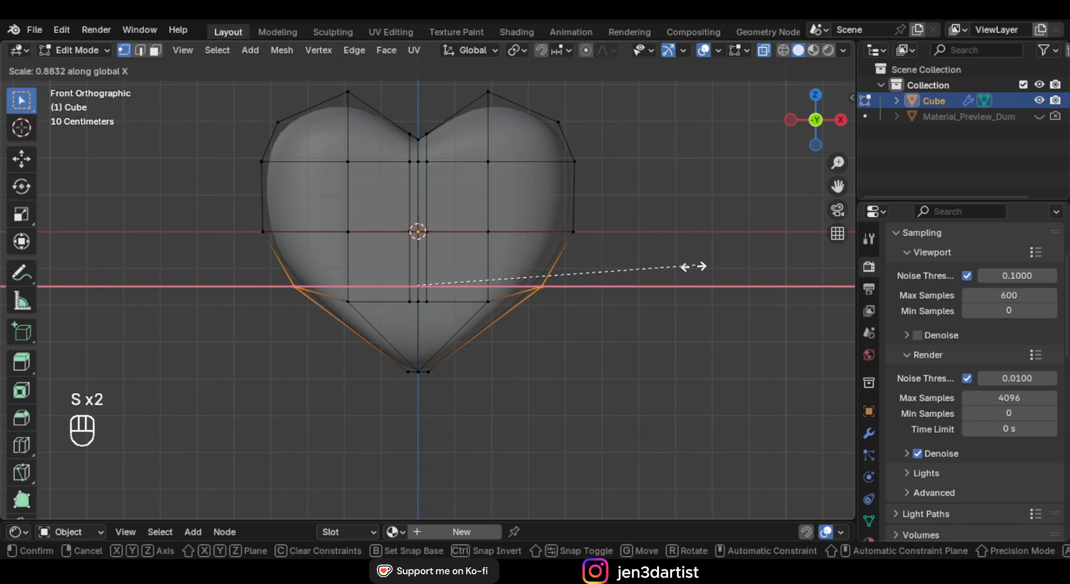
left_click(679, 268)
key("Tab")
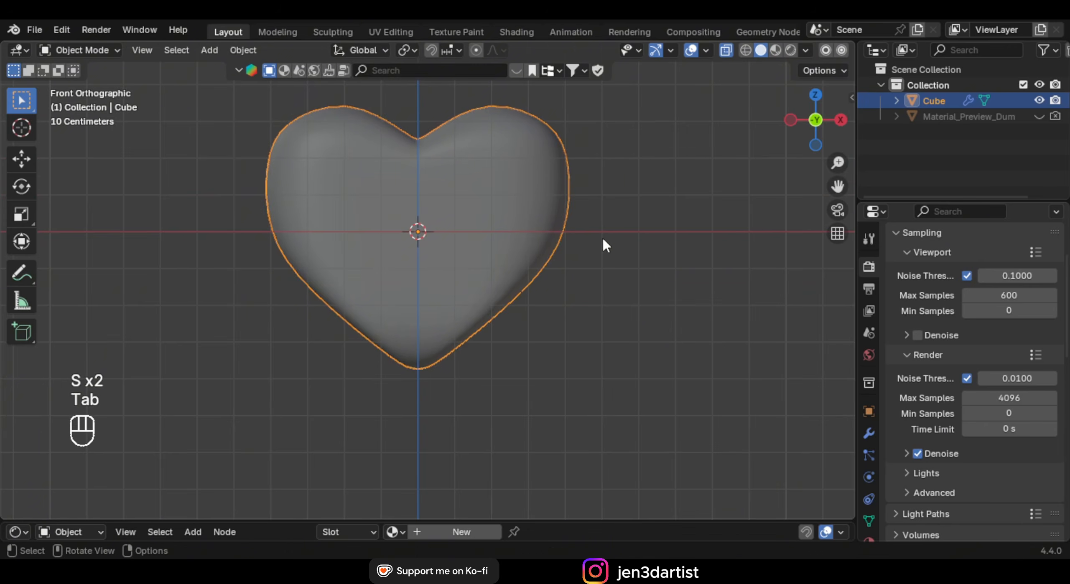
key("Tab")
Select the upper edge loop and slide it downward
left_click(573, 231)
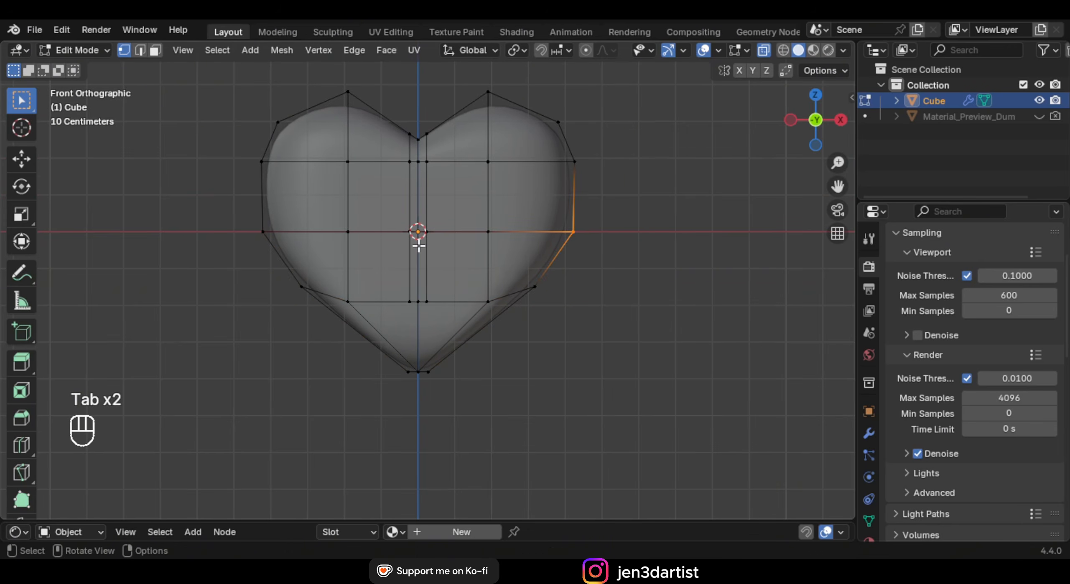
key("g")
key("z")
right_click(646, 225)
left_click_drag(552, 149, 630, 174)
left_click_drag(257, 146, 372, 177, "shift")
left_click_drag(236, 148, 570, 191, "shift")
key("g")
key("g")
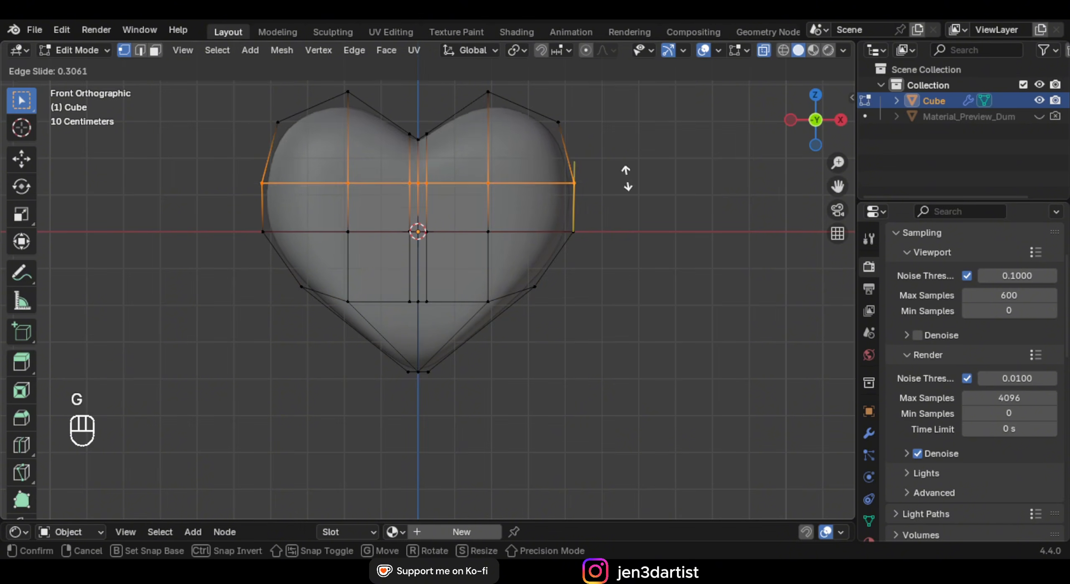
left_click(624, 180)
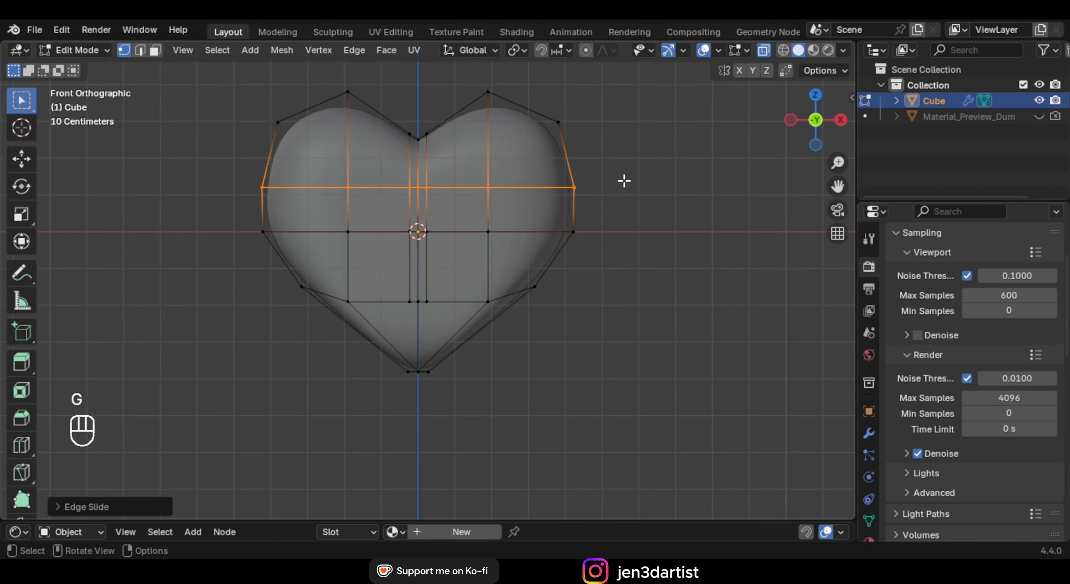
Widen the upper edge loop along X
key("s")
key("x")
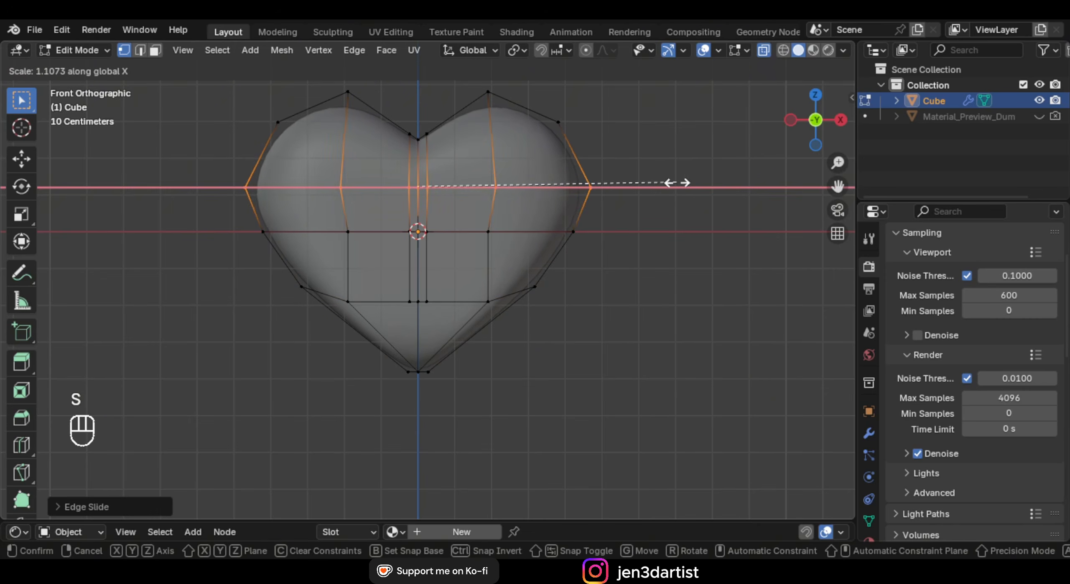
left_click(674, 183)
key("Tab")
middle_click_drag(616, 204, 624, 236)
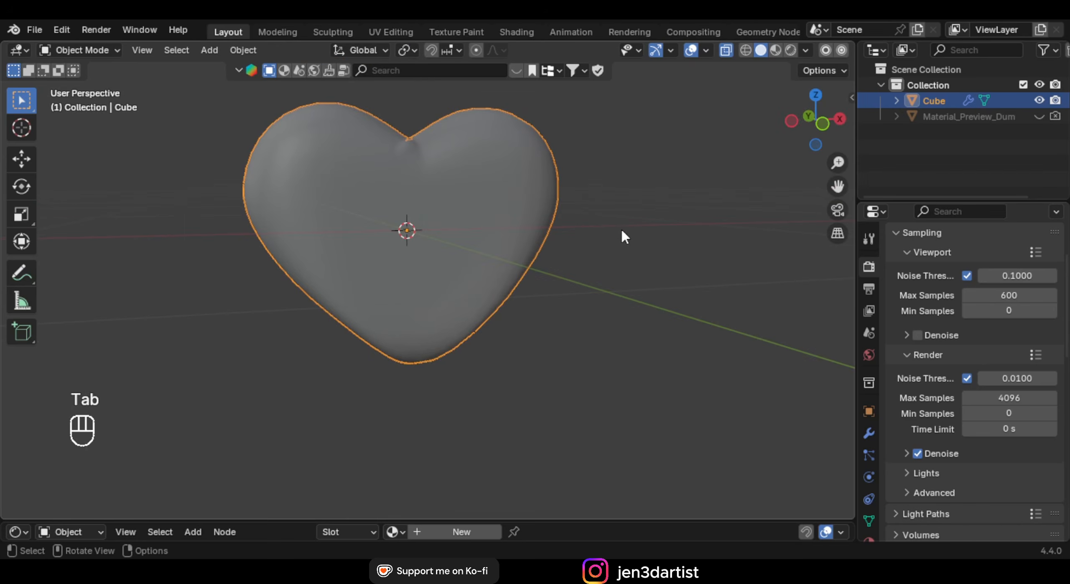
key("alt+z")
key("Tab")
Circle-select the bottom tip vertices and scale them along Y to narrow the tip
middle_click_drag(788, 305, 389, 356)
key("alt+z")
key("KP_1")
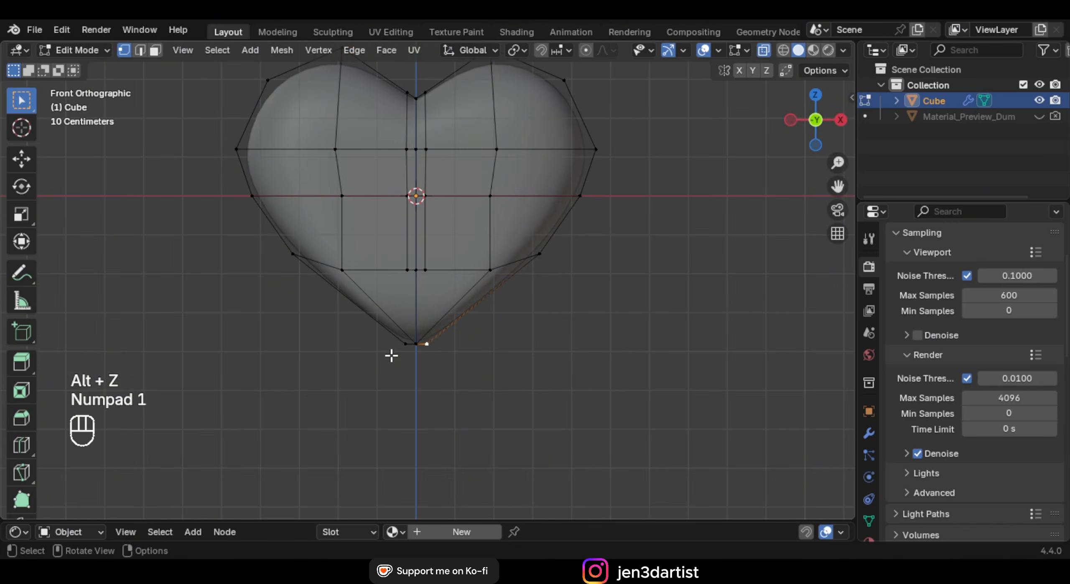
key("c")
key("c")
mouse_move(413, 364)
left_mouse_down()
mouse_move(425, 375)
mouse_move(413, 353)
left_mouse_up()
right_click(532, 324)
middle_click_drag(514, 342, 555, 349)
key("alt+z")
key("s")
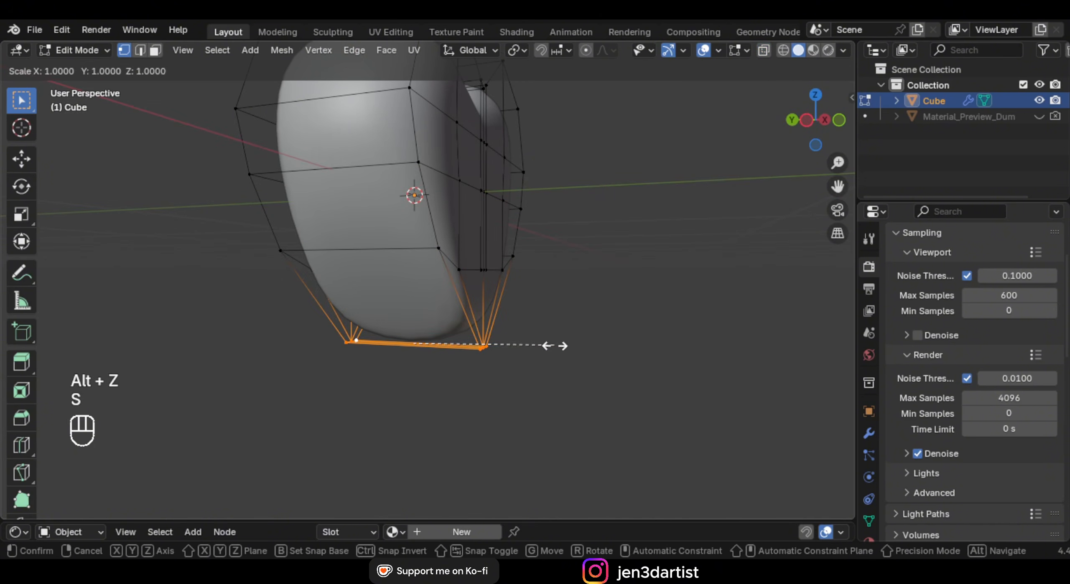
key("y")
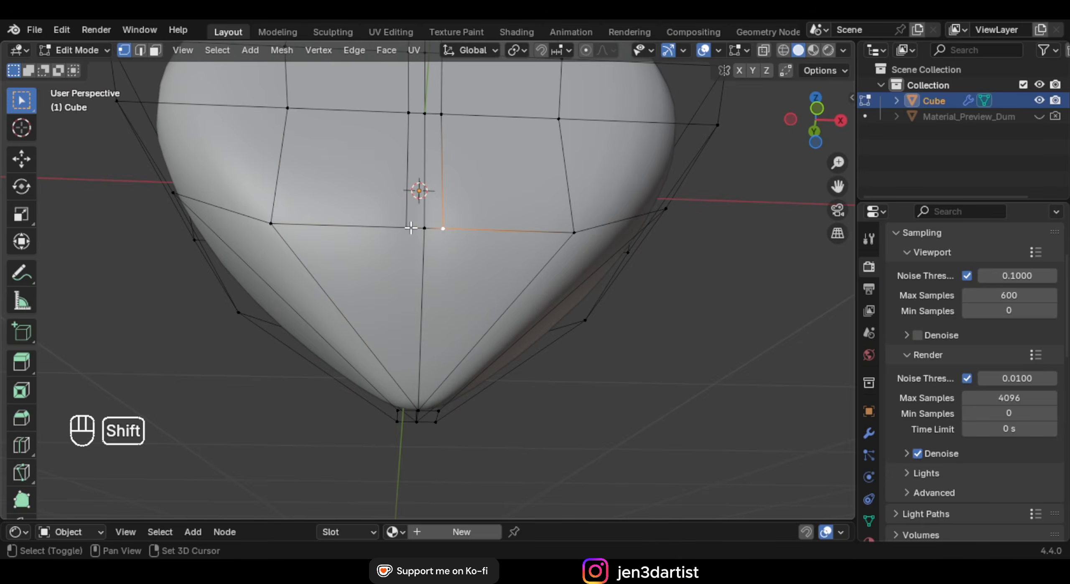
Vertex-slide the right and left lower vertices along their edges
key("g")
key("g")
left_click(542, 229)
left_click(404, 230)
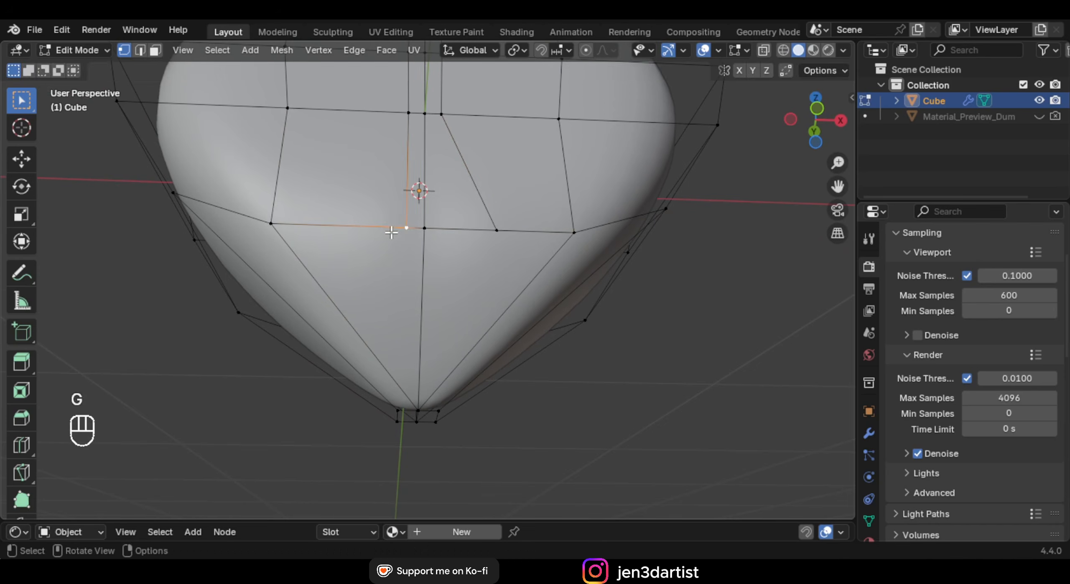
key("g")
key("g")
right_click(348, 232)
key("g")
key("g")
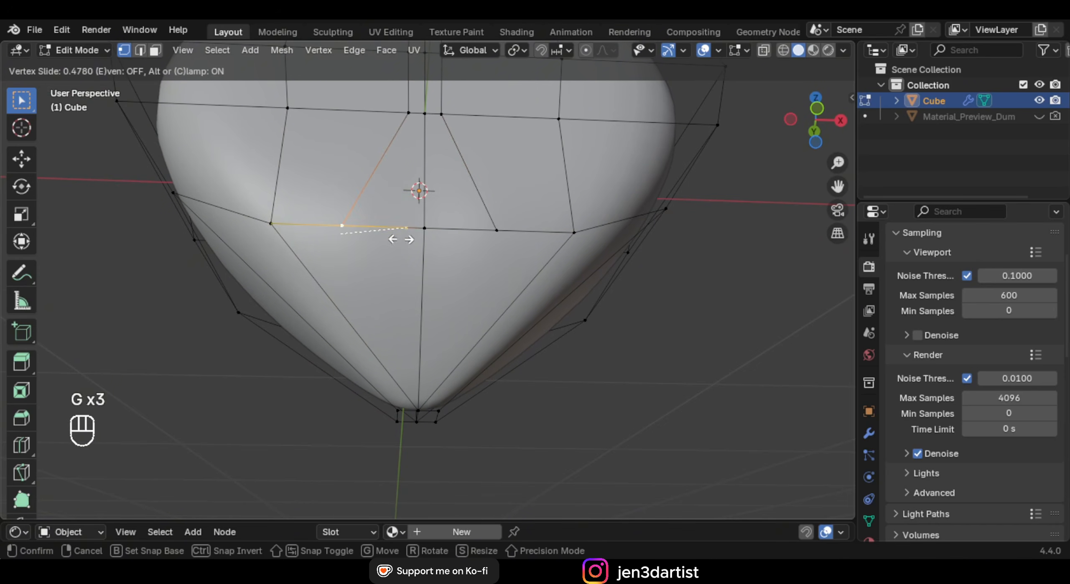
left_click(400, 239)
Vertex-slide the vertices right and left of centre toward the tip
key("KP_1")
left_click(478, 256)
key("g")
key("g")
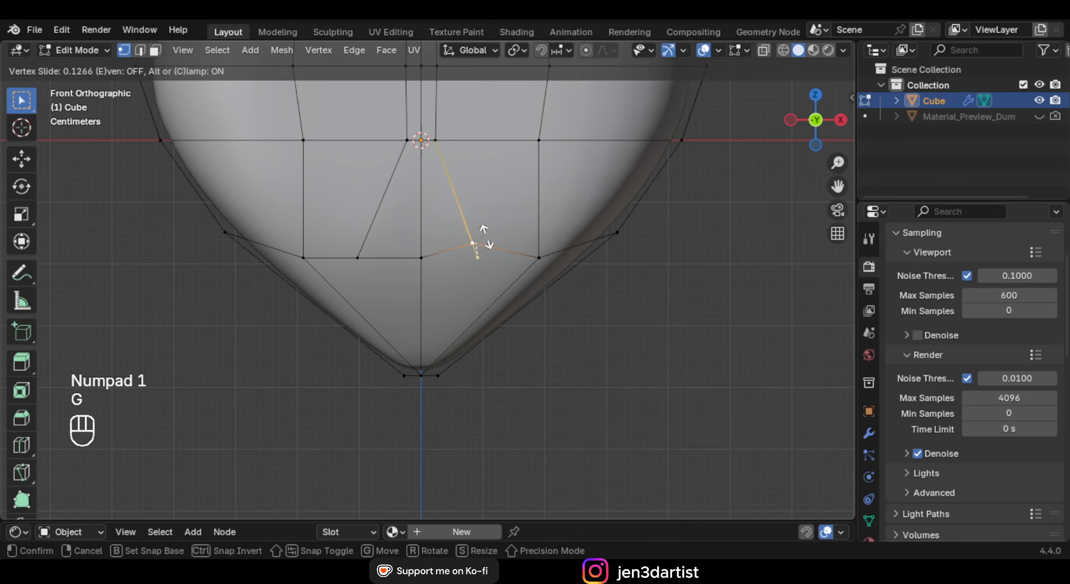
left_click(487, 223)
left_click(341, 257)
key("g")
key("g")
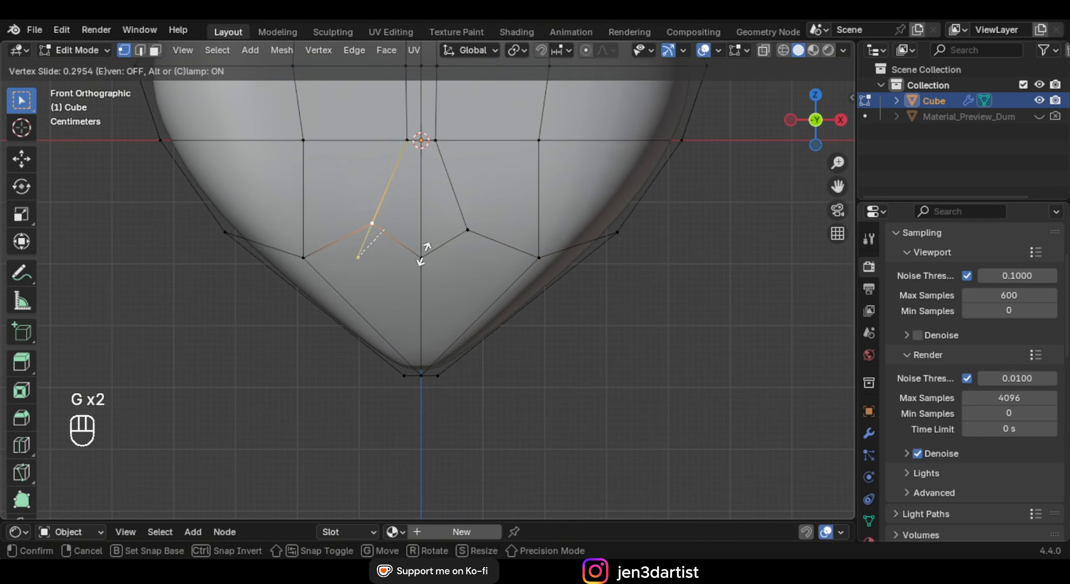
left_click(422, 253)
key("Tab")
middle_click_drag(422, 252, 501, 260)
key("Tab")
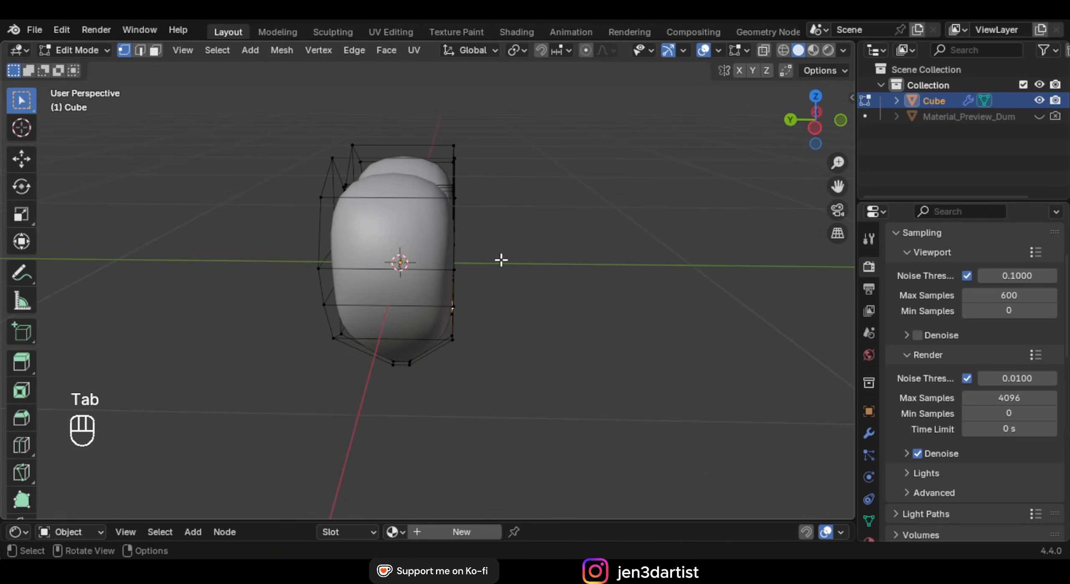
Add an unslid loop cut through the middle of the mesh
key("ctrl+r")
left_click(406, 156)
right_click(406, 157)
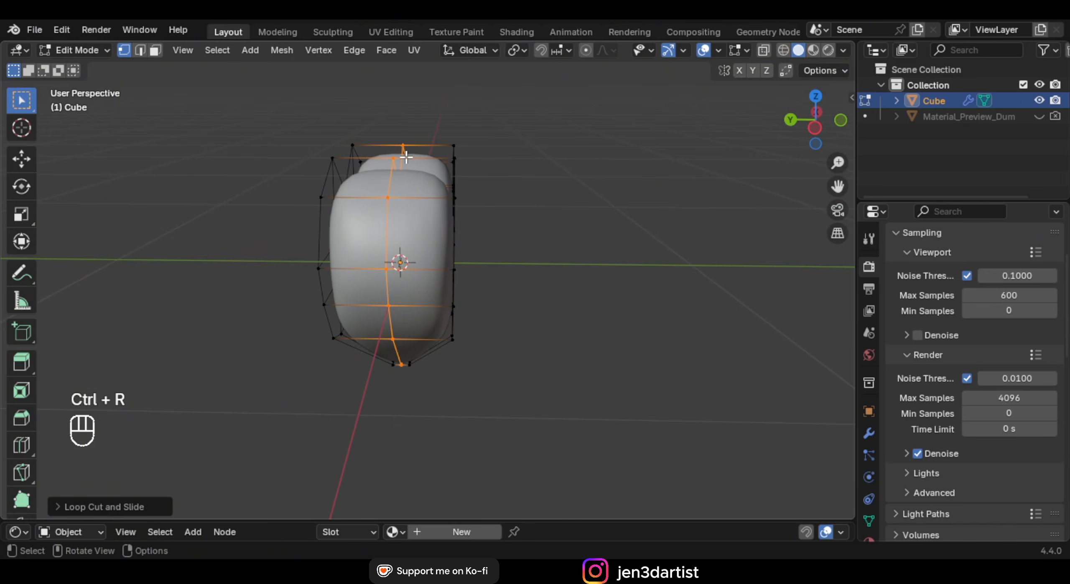
From top view with X-ray on, delete all vertices above the centre line
key("KP_7")
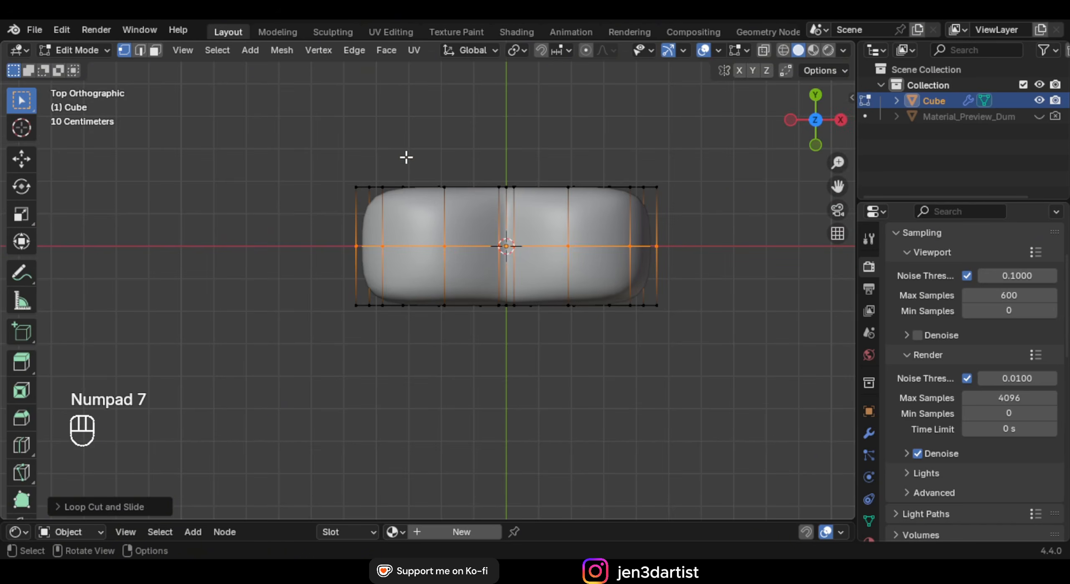
key("alt+z")
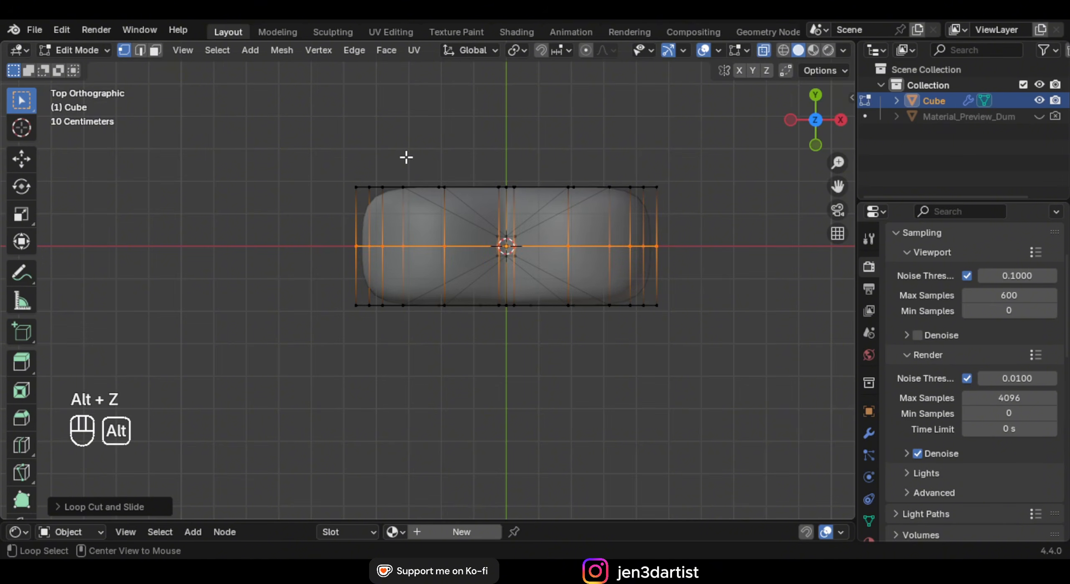
middle_click_drag(404, 159, 358, 175, "shift")
left_click_drag(234, 163, 674, 234)
key("x")
left_click(677, 214)
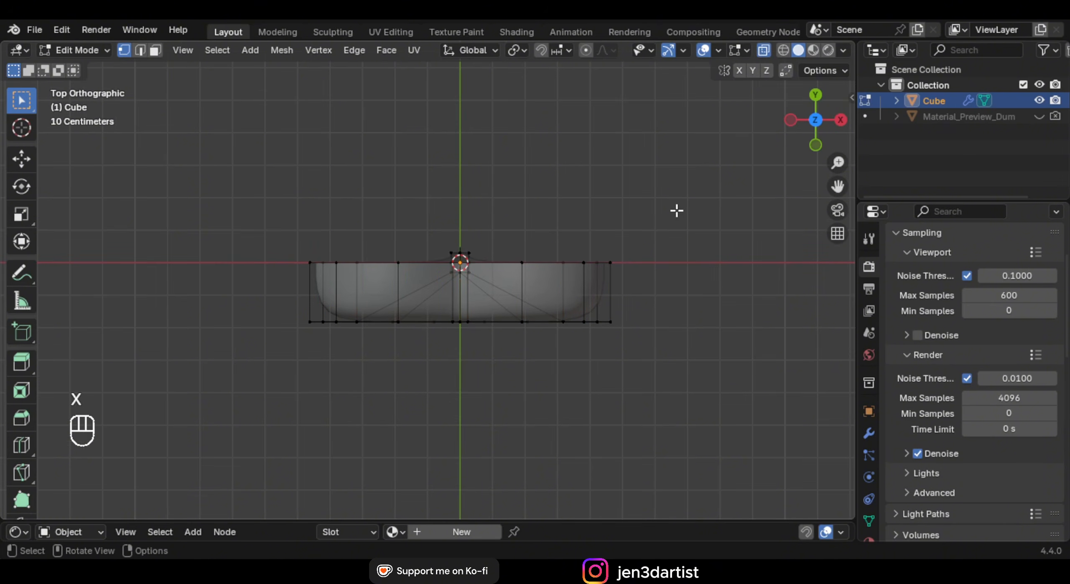
scroll(652, 213, "up", 4)
key("x")
left_click(614, 206)
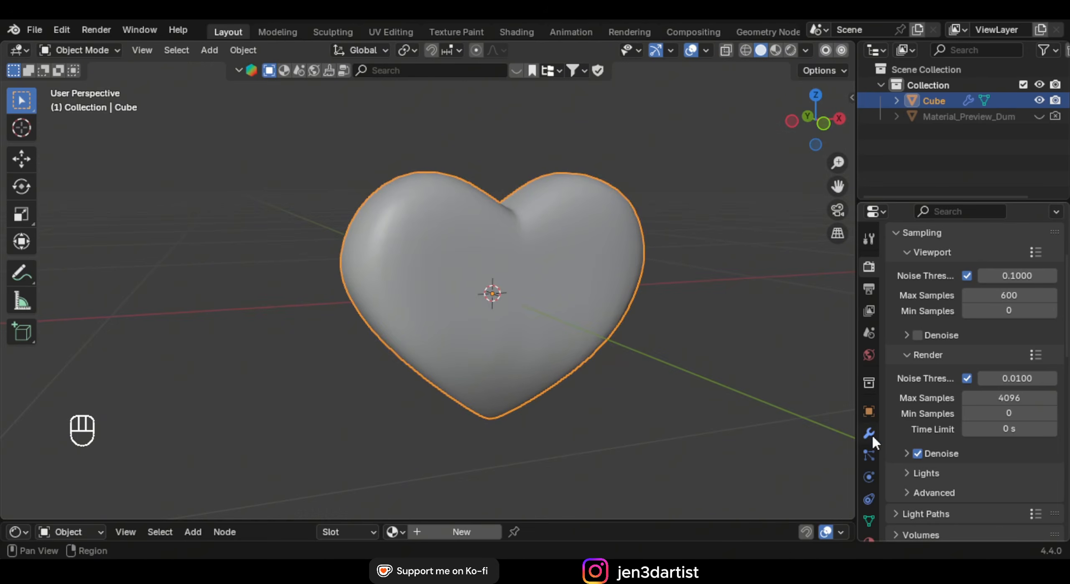
Add a Mirror modifier to the heart and move it above Subdivision in the stack
left_click(869, 434)
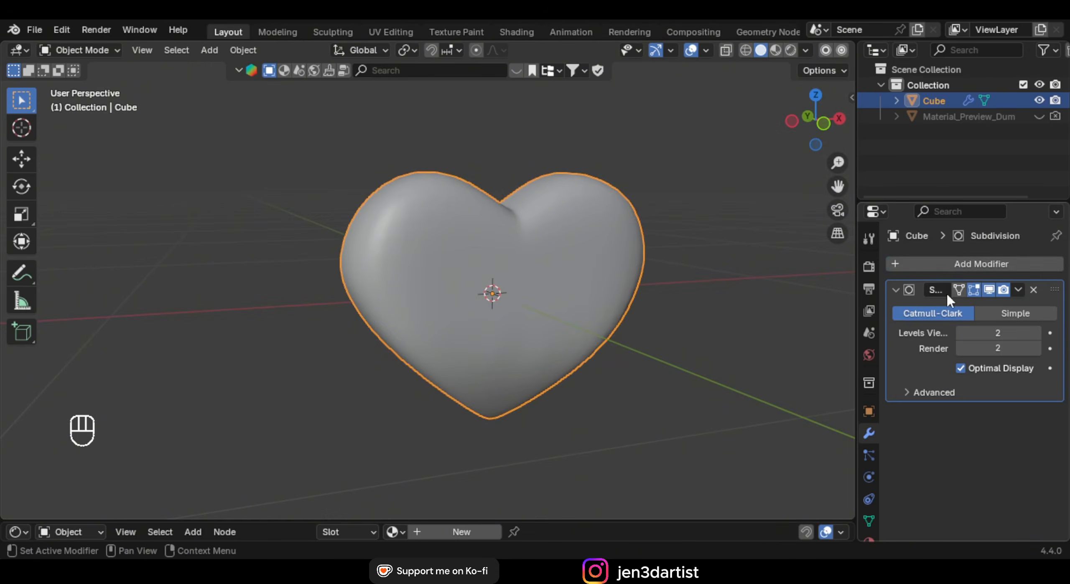
left_click(947, 265)
type("mirr")
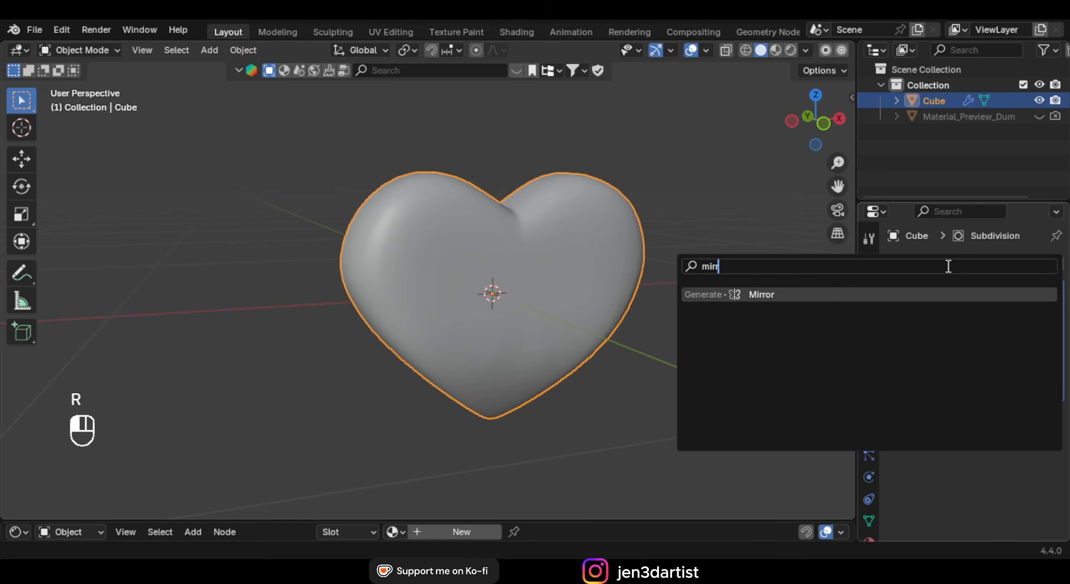
left_click(947, 294)
left_click_drag(1055, 434, 1054, 272)
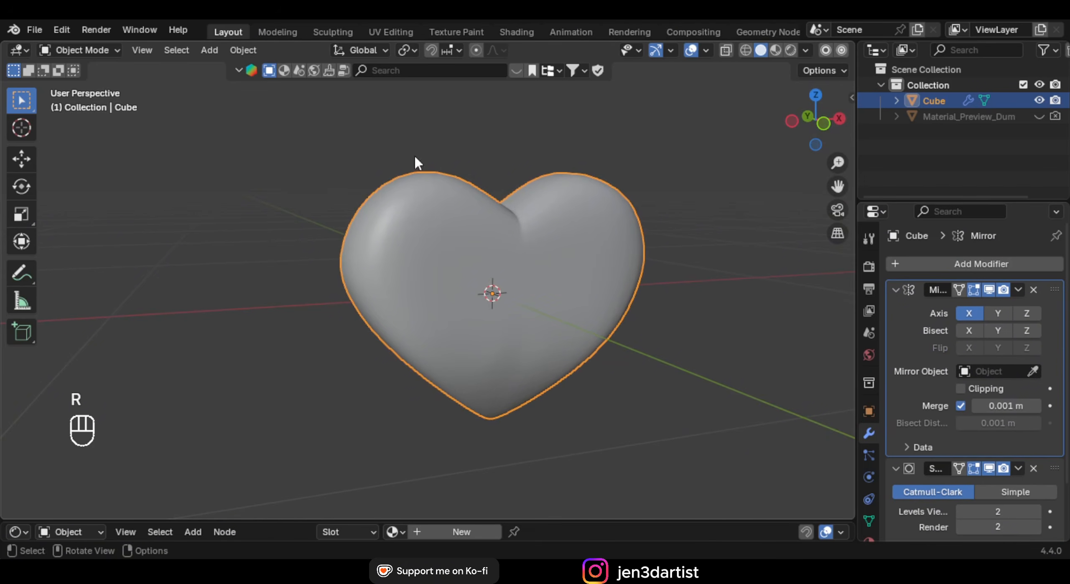
Set the Mirror axis to Y and orbit to check the restored full heart
middle_click_drag(531, 219, 677, 230)
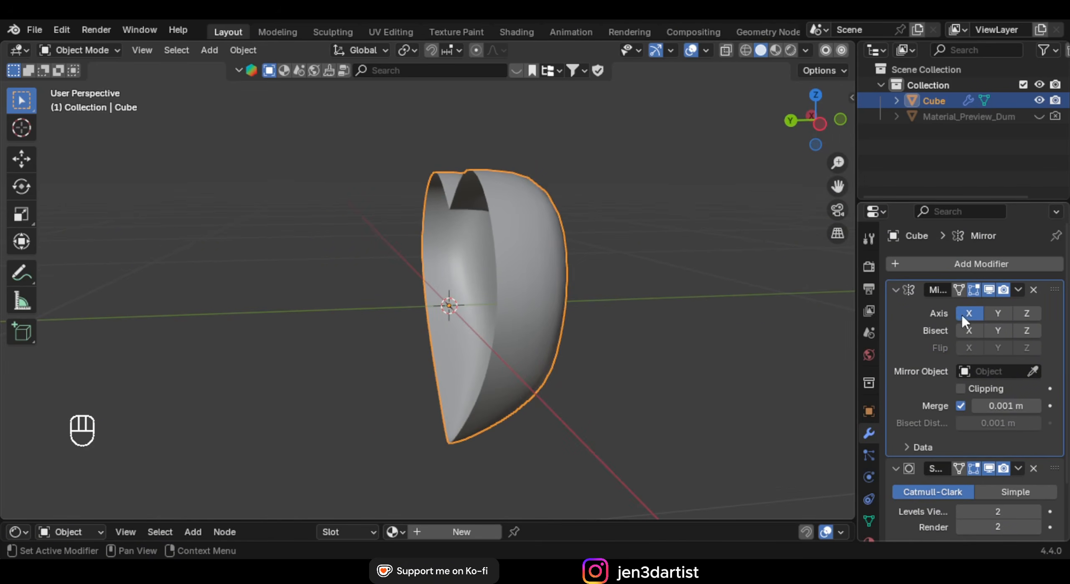
middle_click_drag(502, 294, 561, 306)
left_click(998, 314)
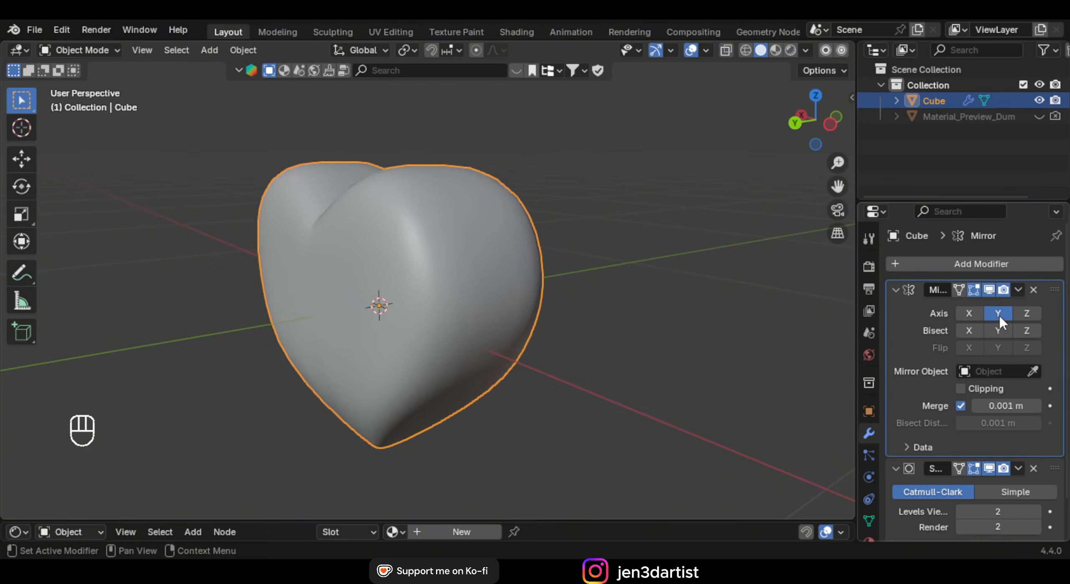
middle_click_drag(483, 293, 460, 248)
In Edit Mode, select the left, right and top edge loops, then undo those selections
key("Tab")
left_click(447, 253, "alt")
left_click(670, 240, "alt+shift")
mouse_move(631, 272)
middle_mouse_down()
mouse_move(602, 297)
mouse_move(619, 266)
middle_mouse_up()
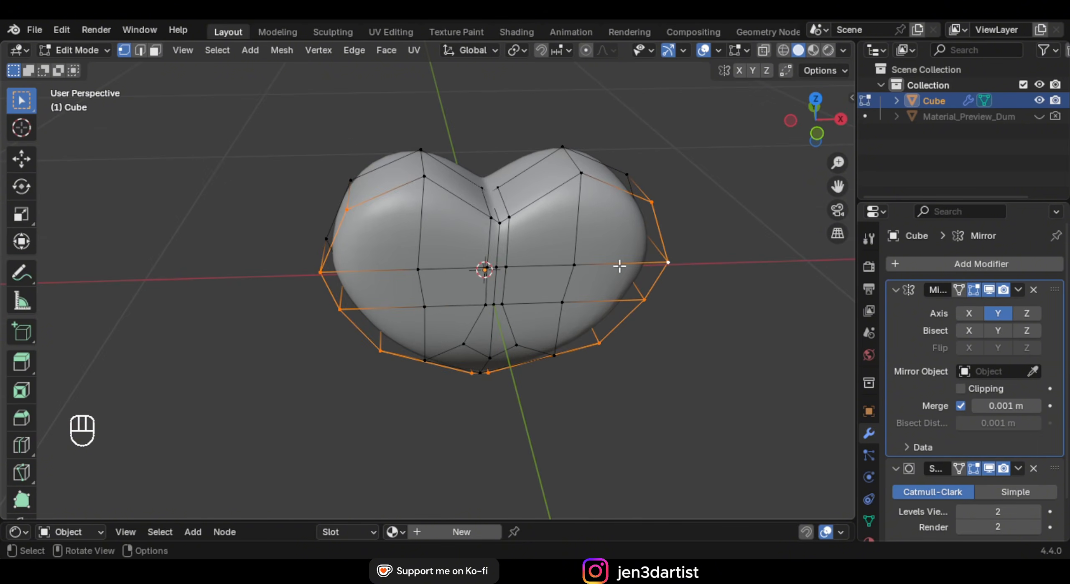
left_click(479, 204, "alt+shift")
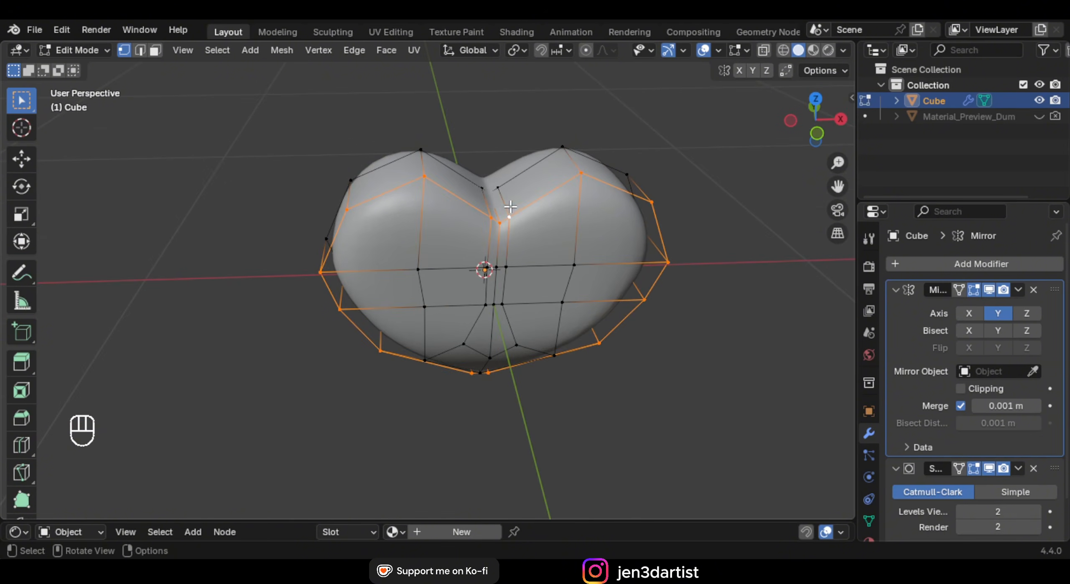
middle_click_drag(552, 210, 633, 253)
key("ctrl+z")
key("ctrl+z")
Re-enter the heart's Edit Mode and start moving the selected vertices
key("Tab")
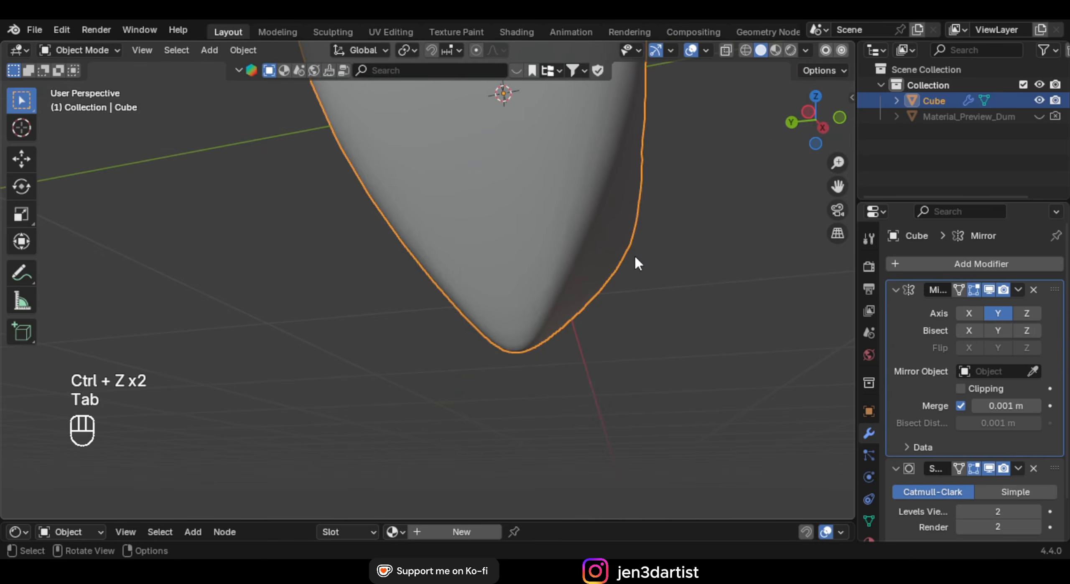
key("Tab")
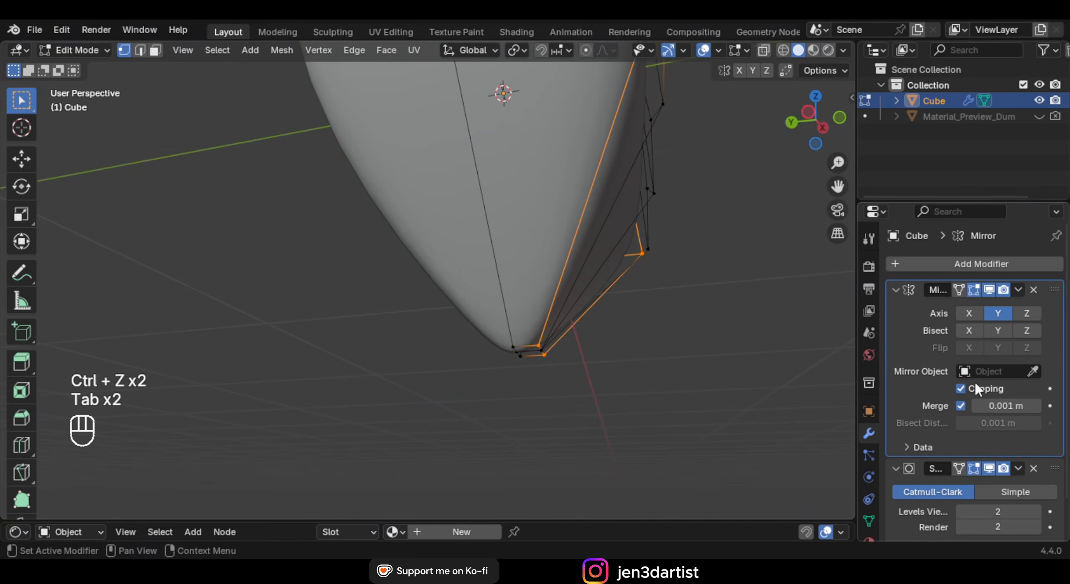
middle_click_drag(586, 287, 474, 299, "shift")
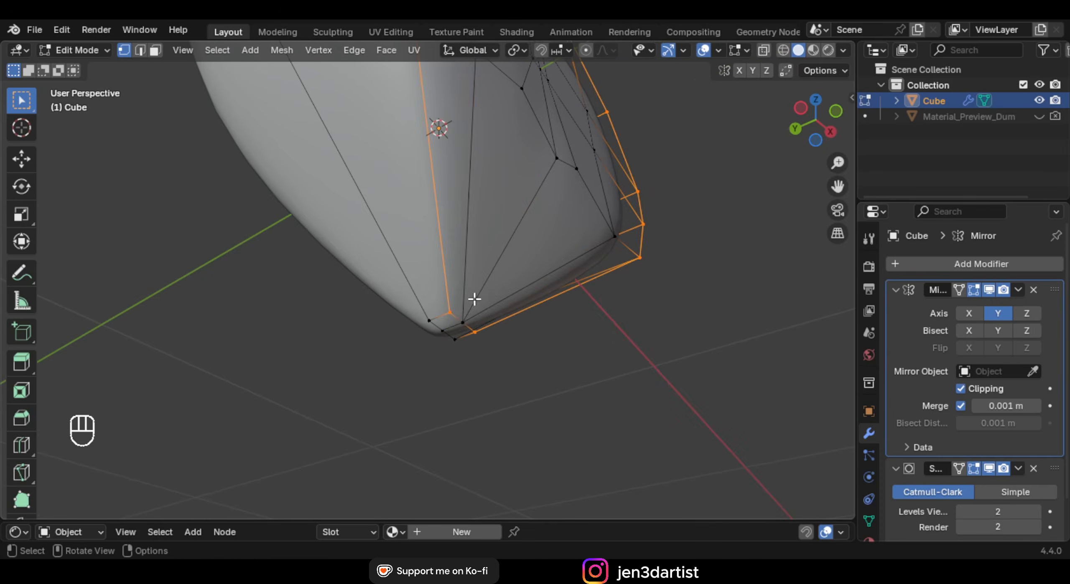
middle_click_drag(555, 149, 545, 293)
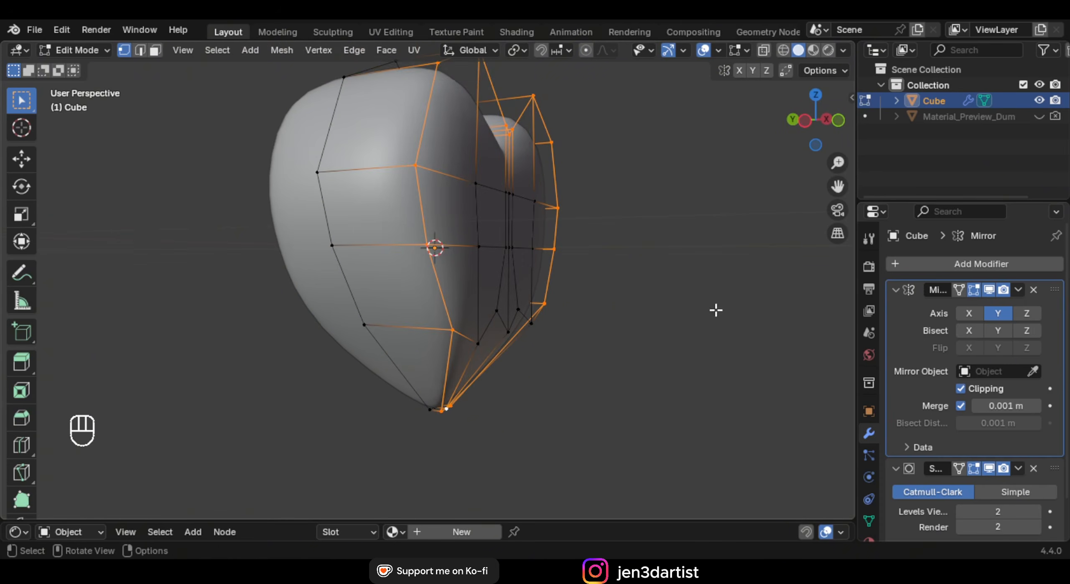
key("g")
key("g")
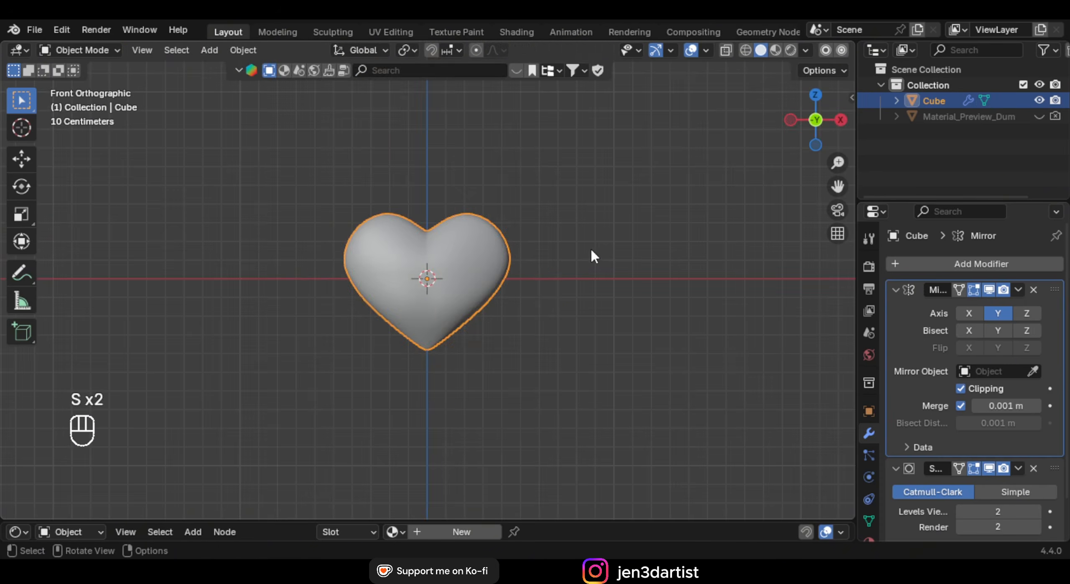
Widen the heart by scaling it along X, then select the heart object
key("s")
key("x")
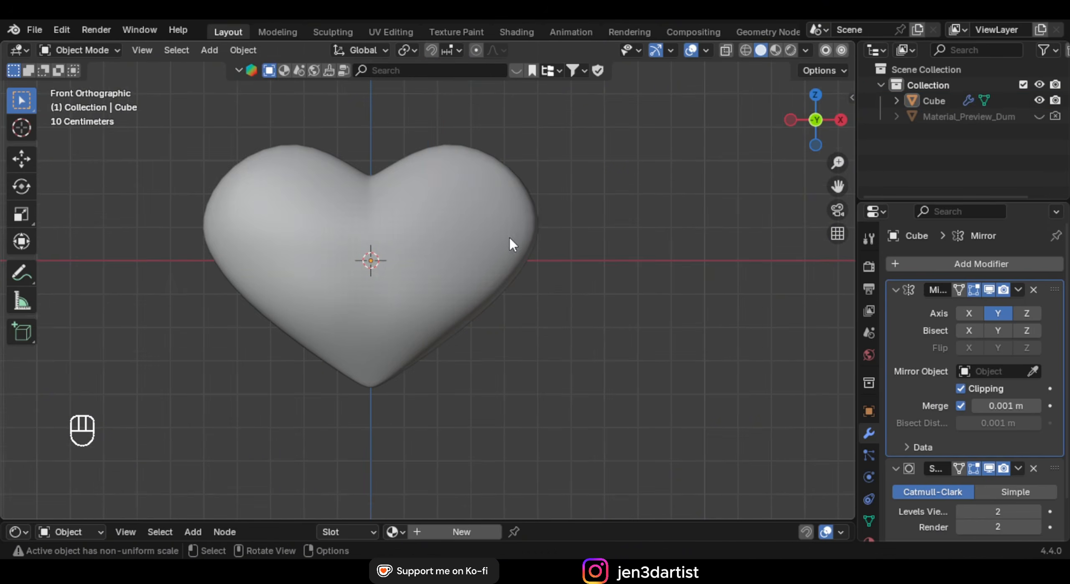
left_click(510, 238)
middle_click_drag(401, 246, 524, 266)
Duplicate the heart in place and move the copy into a new collection named 'trash'
key("shift+d")
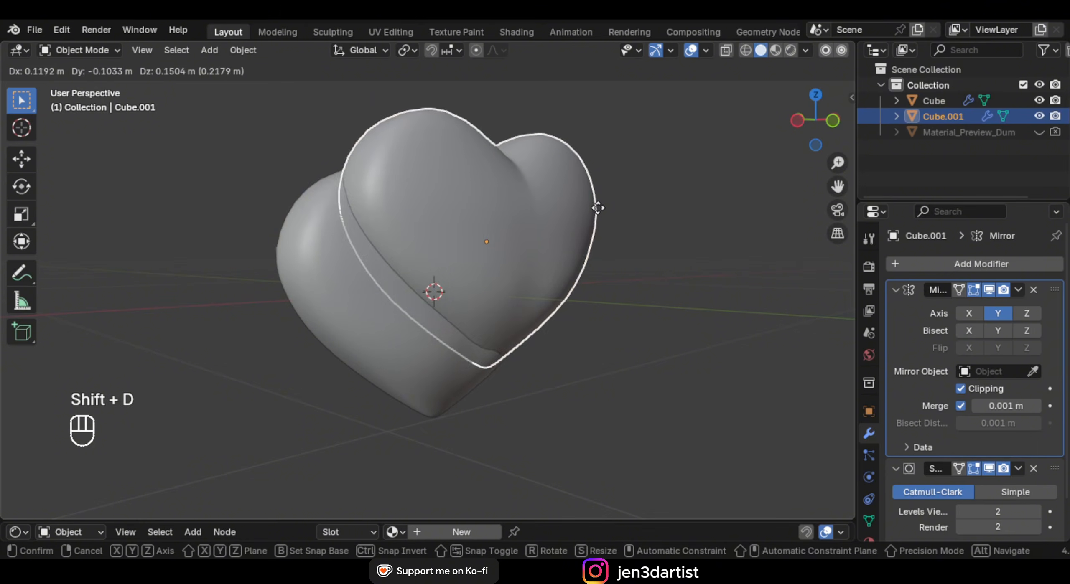
right_click(609, 228)
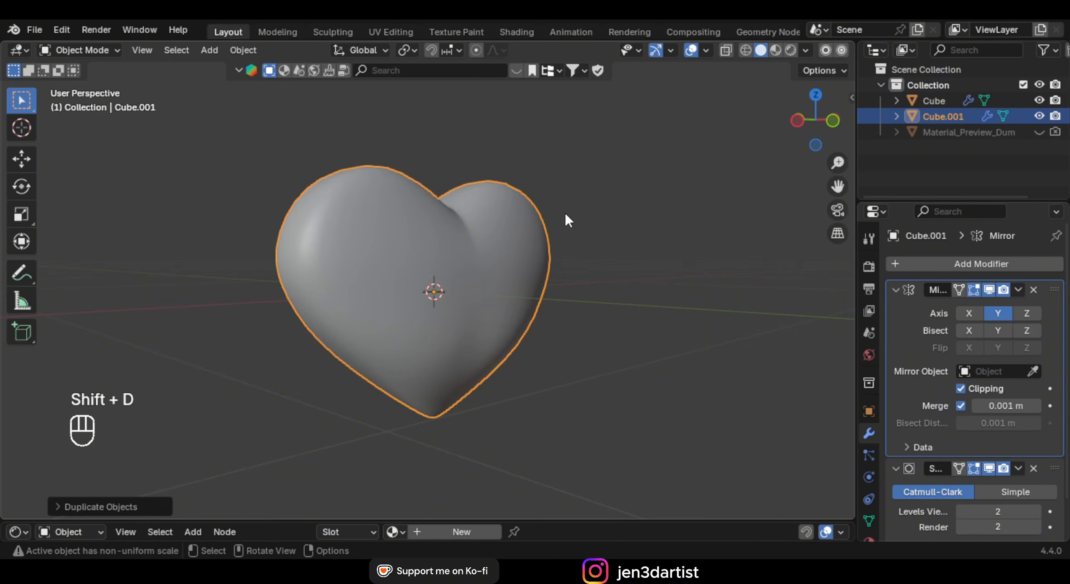
key("m")
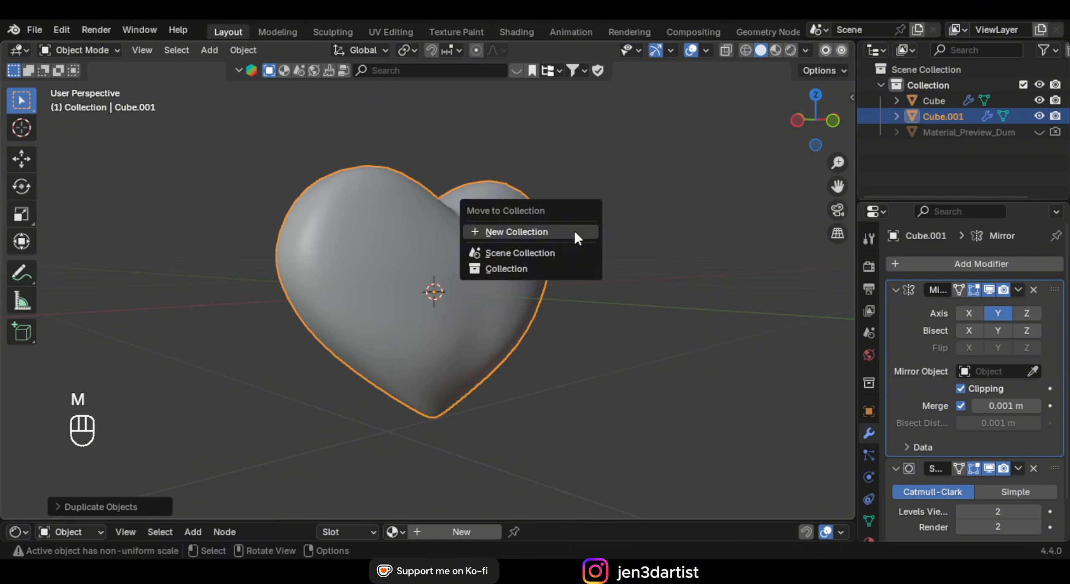
left_click(538, 232)
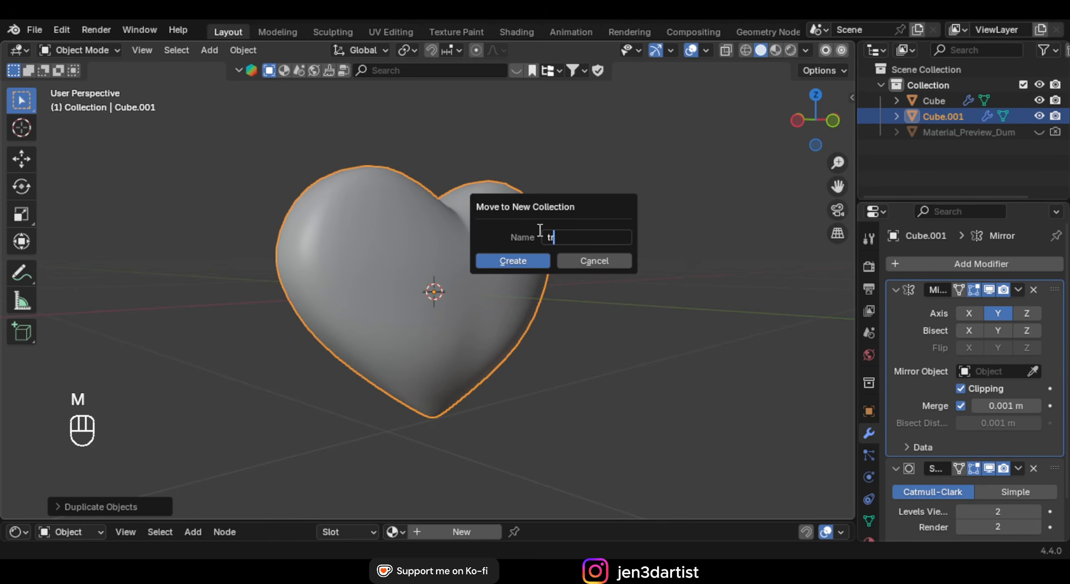
type("trash")
left_click(526, 261)
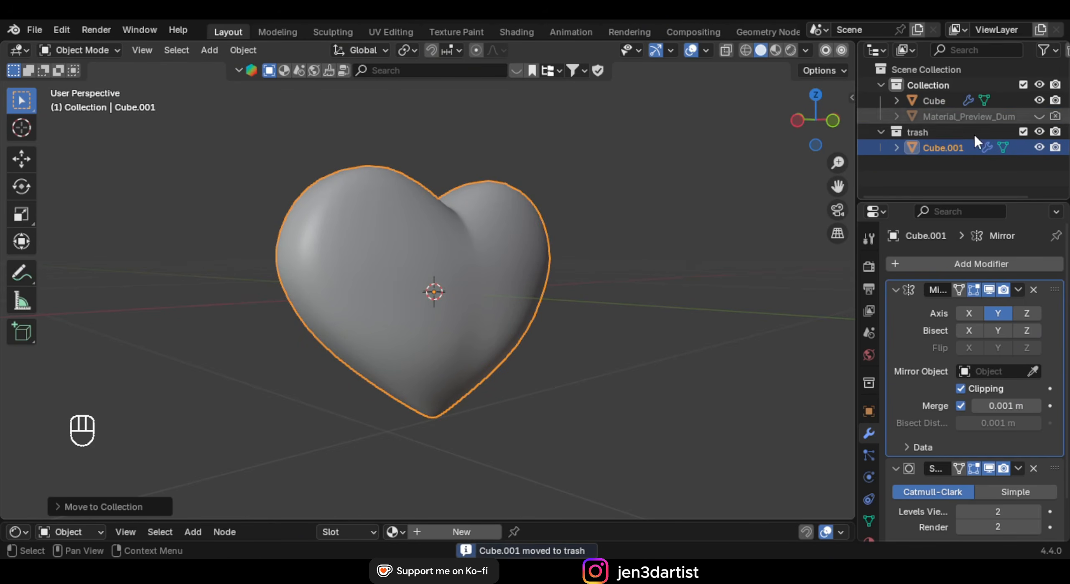
Exclude and hide the 'trash' collection, then reselect the original heart
left_click(1024, 131)
left_click(1040, 132)
left_click(1055, 132)
scroll(602, 228, "down", 2)
middle_click_drag(602, 228, 511, 269)
left_click(548, 249)
middle_click_drag(511, 269, 538, 271)
middle_click_drag(621, 298, 636, 292)
middle_click_drag(636, 291, 669, 284, "shift")
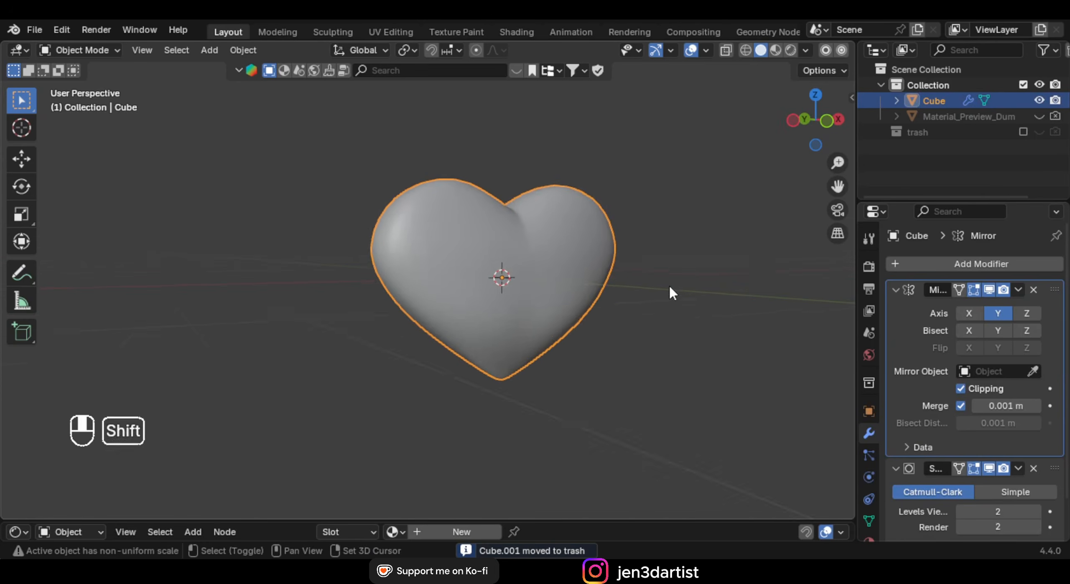
scroll(669, 284, "up", 1)
Apply the Mirror and then the Subdivision modifier to the heart
key("ctrl+a")
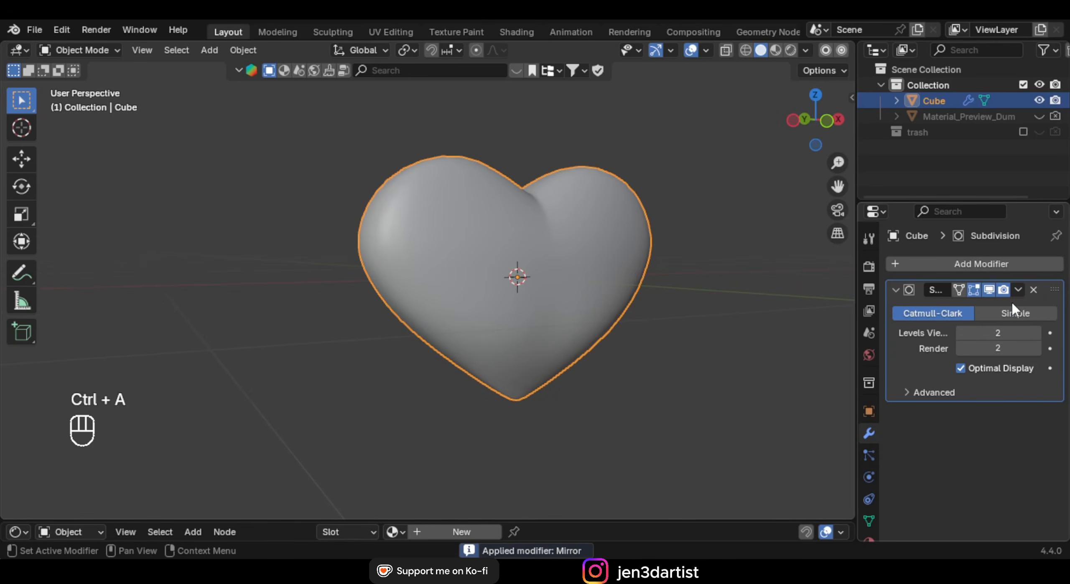
key("ctrl+a")
middle_click_drag(669, 271, 519, 295)
In Edit Mode, deselect the dense mesh, switch to edge select and view it from the top
key("Tab")
left_click(373, 234)
middle_click_drag(465, 262, 471, 275)
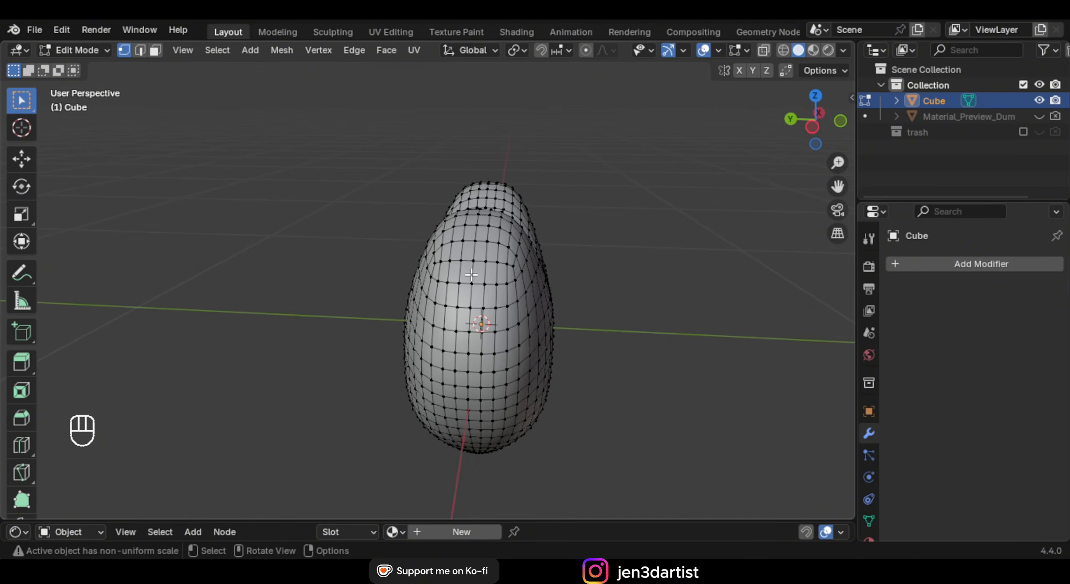
left_click(140, 51)
middle_click_drag(480, 326, 461, 291)
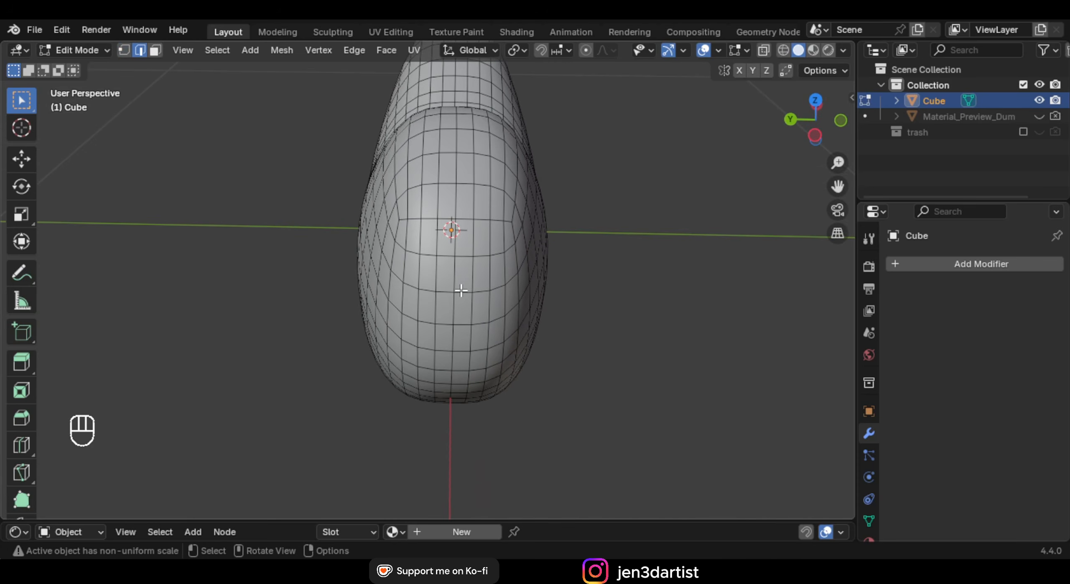
key("KP_7")
scroll(463, 287, "down", 2)
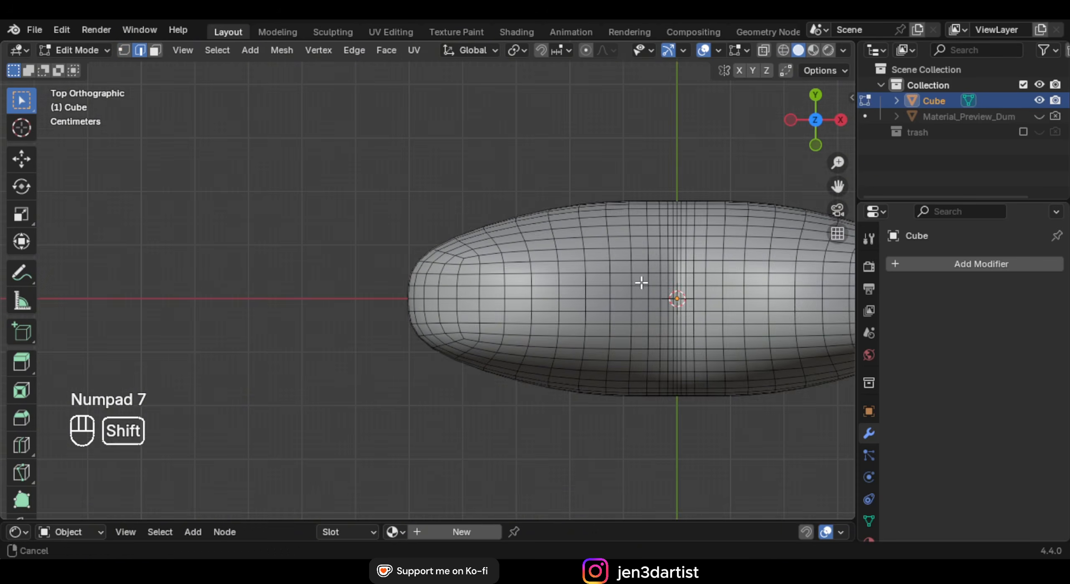
middle_click_drag(639, 282, 489, 267, "shift")
scroll(523, 278, "up", 2)
middle_click_drag(392, 273, 520, 256, "shift")
scroll(486, 255, "up", 2)
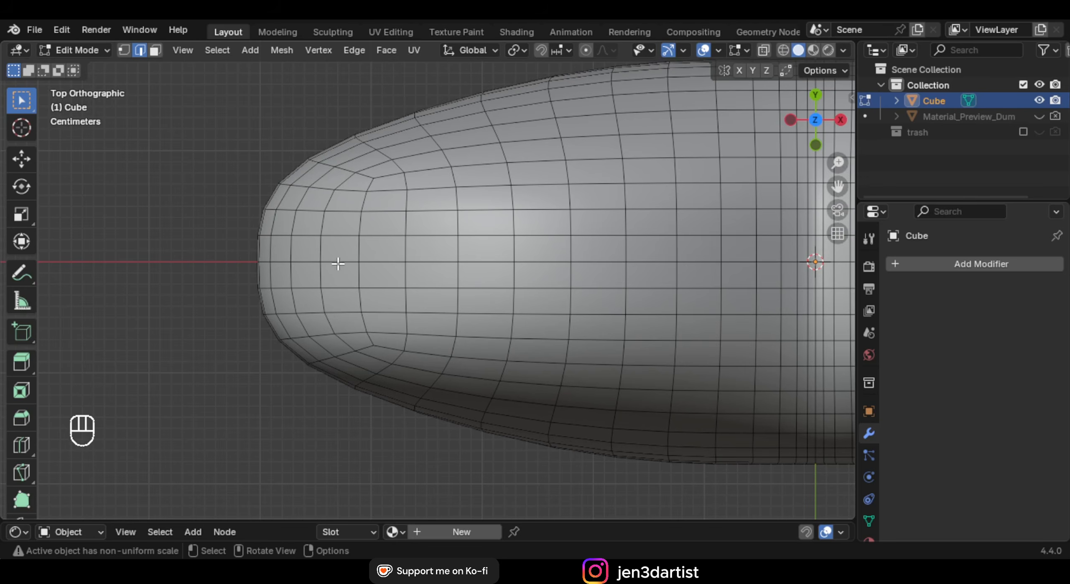
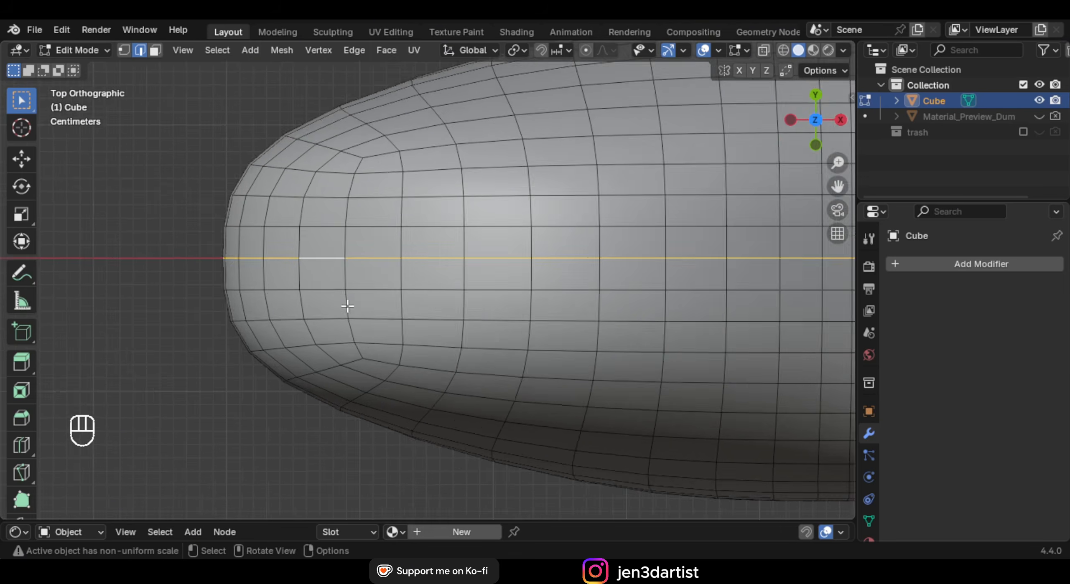
Duplicate the heart's outer edge loop in place
middle_click_drag(346, 308, 652, 261)
scroll(427, 217, "down", 2)
middle_click_drag(435, 314, 445, 288, "shift")
middle_click_drag(445, 289, 478, 286)
scroll(477, 285, "up", 2)
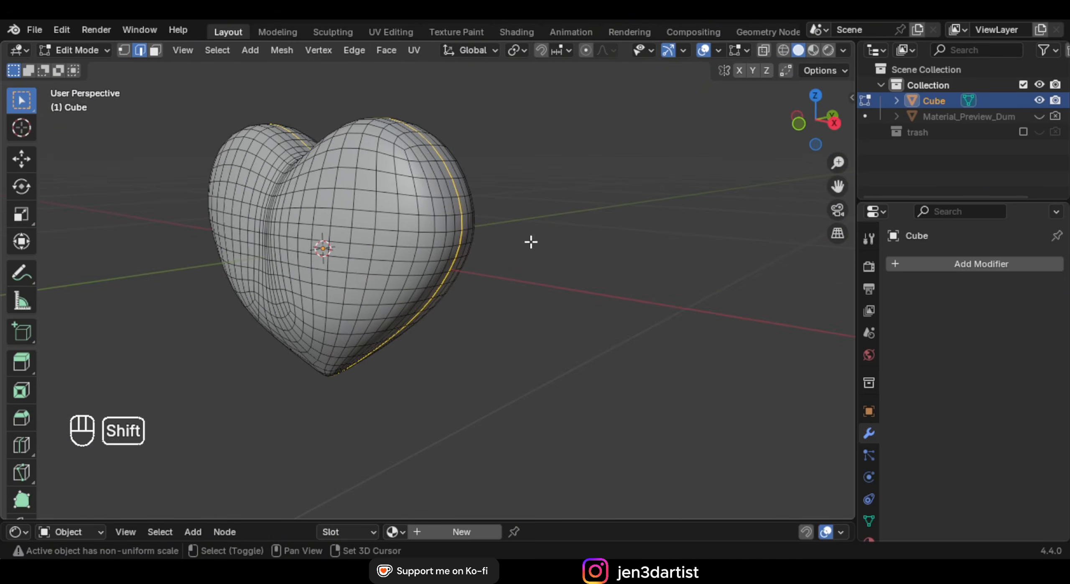
key("shift+d")
right_click(557, 203)
Separate the copied loop into its own object, Cube.002, and select it
key("p")
left_click(554, 203)
middle_click_drag(554, 203, 675, 211)
key("Tab")
left_click(937, 116)
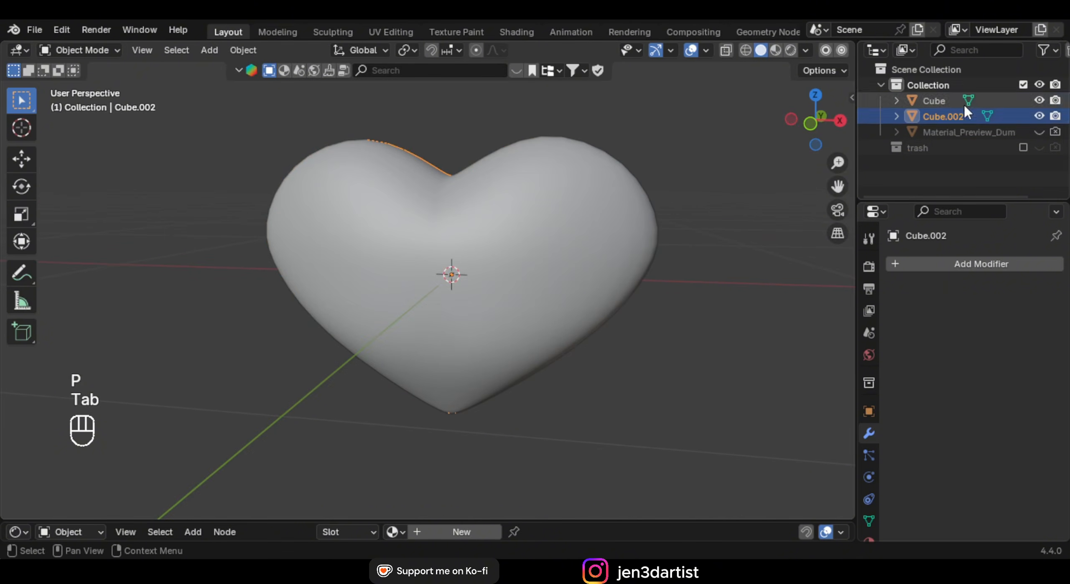
Hide the solid heart Cube and select all of Cube.002's loop in vertex mode
middle_click_drag(547, 225, 526, 182)
left_click(1039, 101)
key("Tab")
key("a")
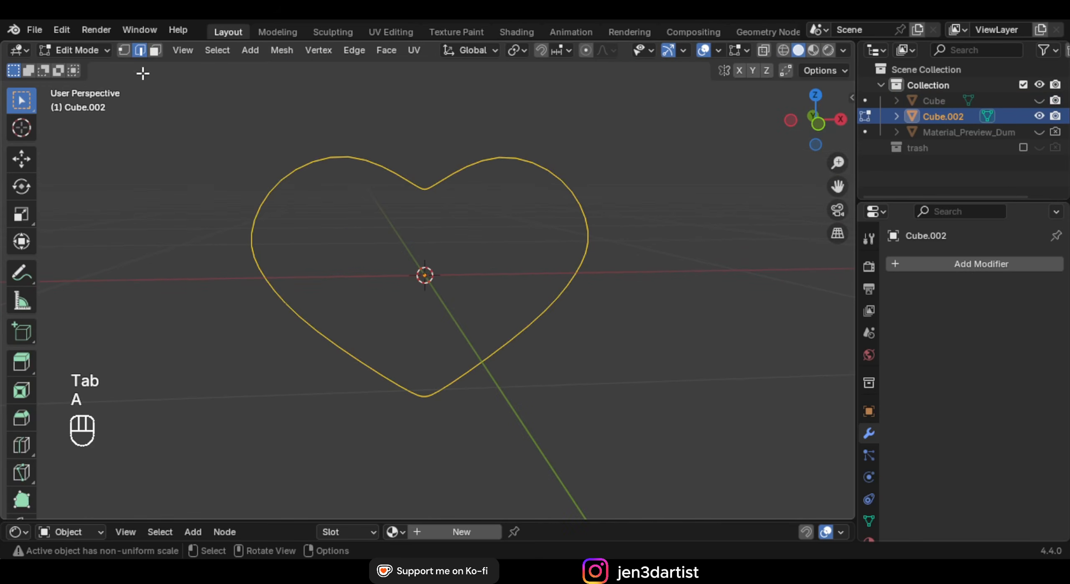
left_click(126, 50)
Extrude the heart outline and scale it outward into a flat band
middle_click_drag(385, 165, 388, 147)
middle_click_drag(402, 219, 466, 220)
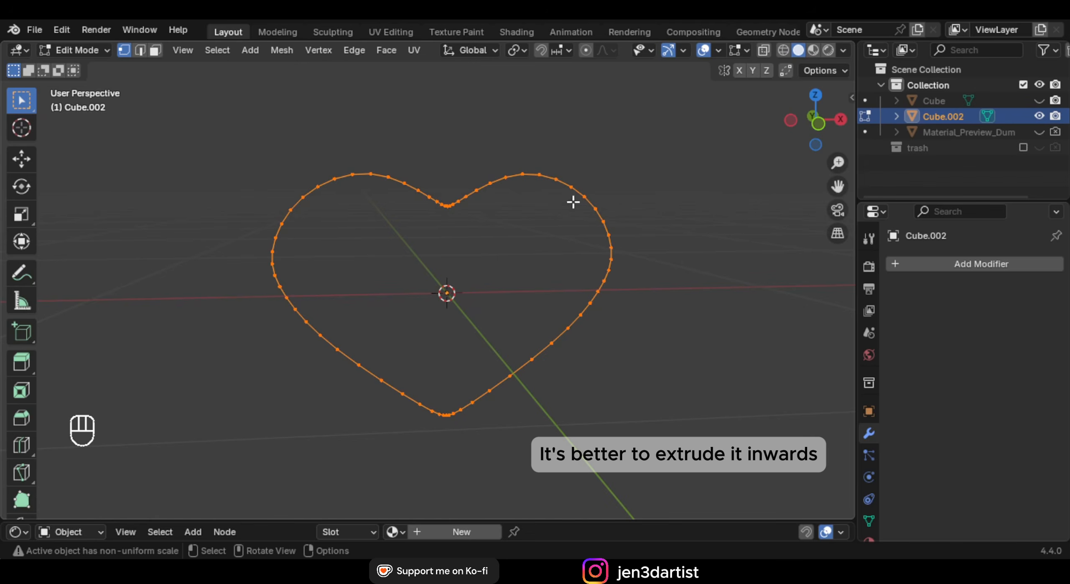
key("e")
key("s")
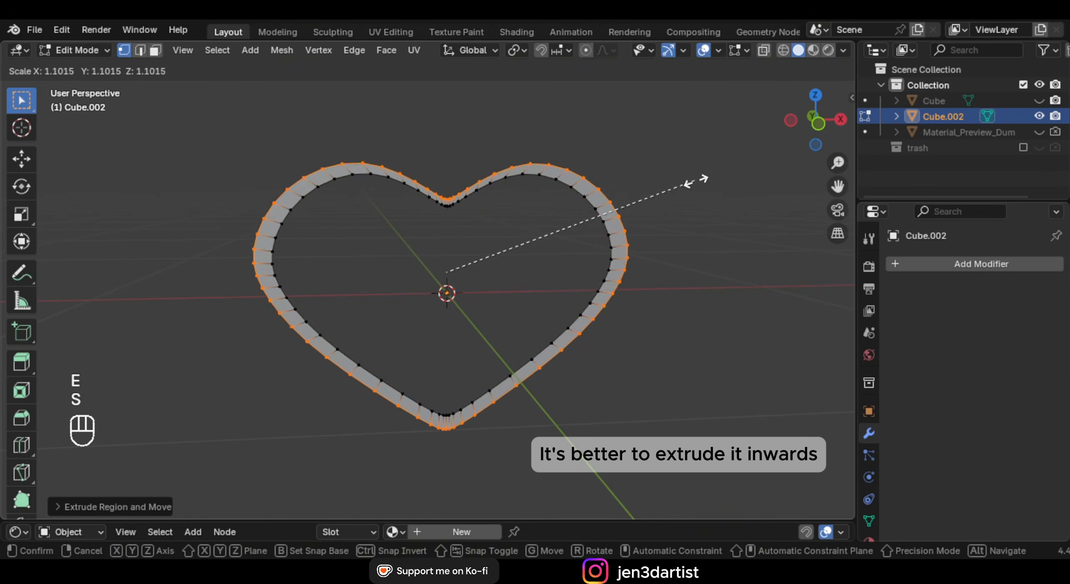
left_click(736, 176)
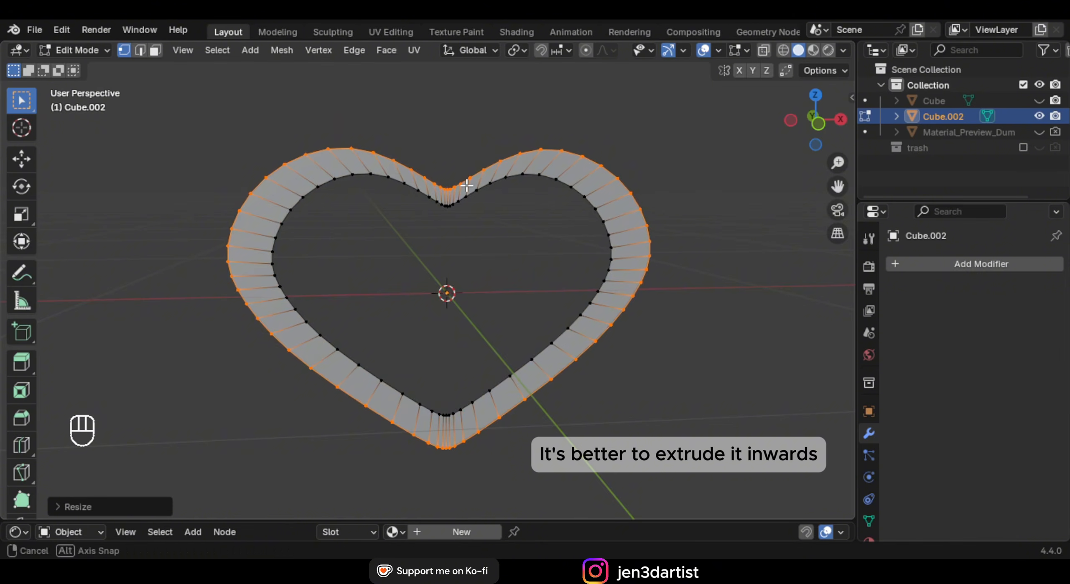
Extrude the band to give the frame thickness, then shade it smooth
middle_click_drag(735, 175, 550, 194)
key("a")
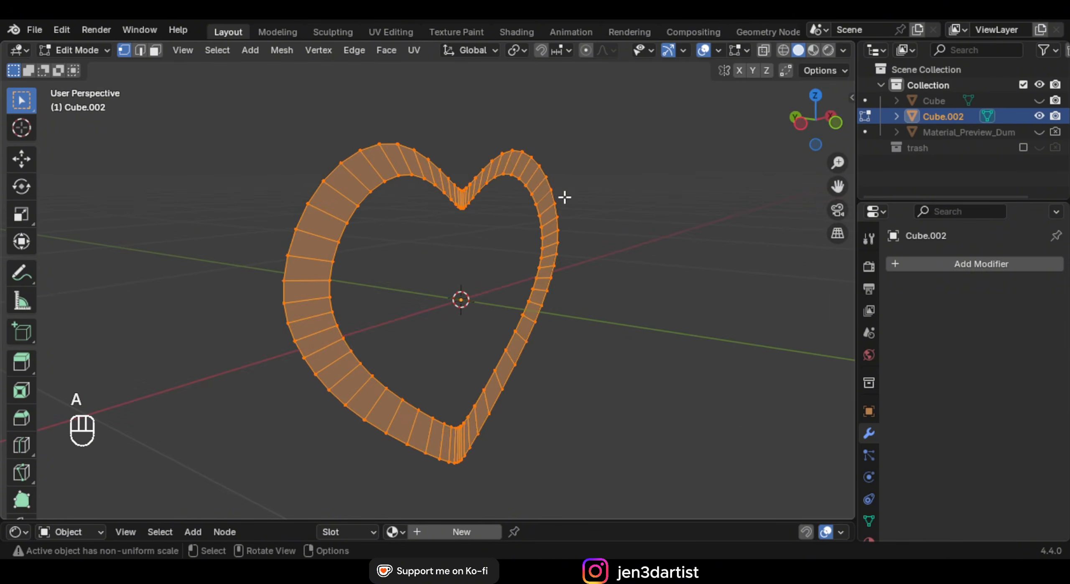
key("e")
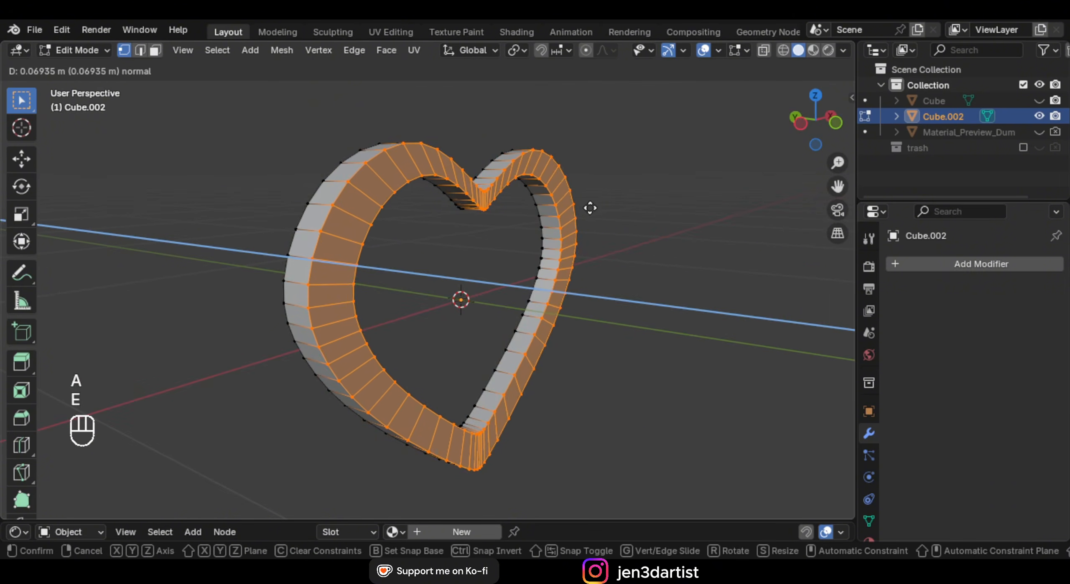
left_click(597, 207)
key("Tab")
mouse_move(556, 205)
middle_mouse_down()
mouse_move(456, 194)
mouse_move(426, 174)
mouse_move(481, 173)
mouse_move(507, 180)
mouse_move(410, 174)
mouse_move(511, 105)
mouse_move(626, 149)
mouse_move(482, 176)
middle_mouse_up()
right_click(434, 171)
left_click(435, 171)
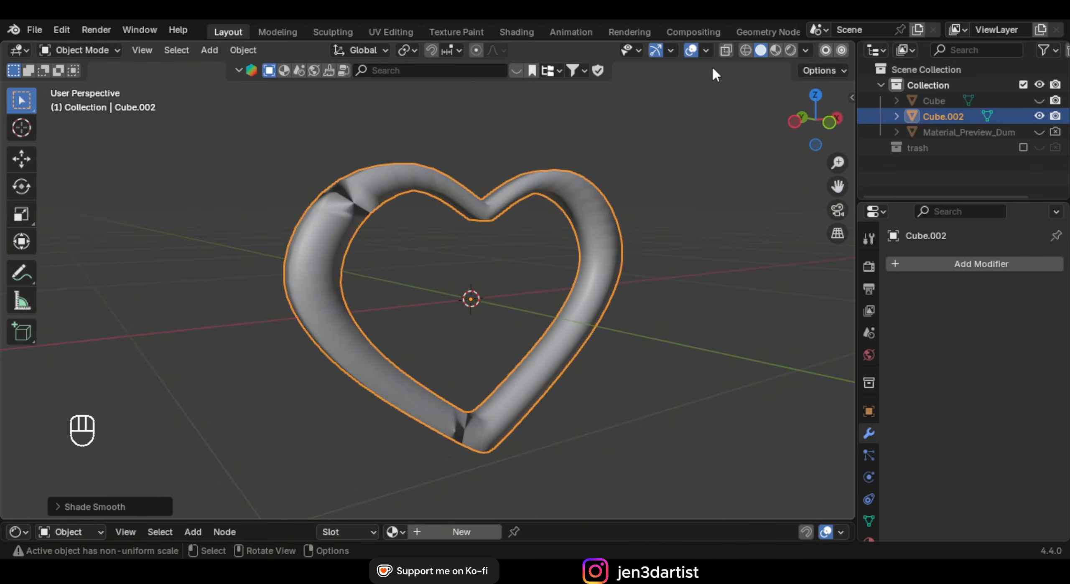
Show the Face Orientation overlay and recalculate Cube.002's normals outward with Shift+N
left_click(706, 50)
left_click(630, 334)
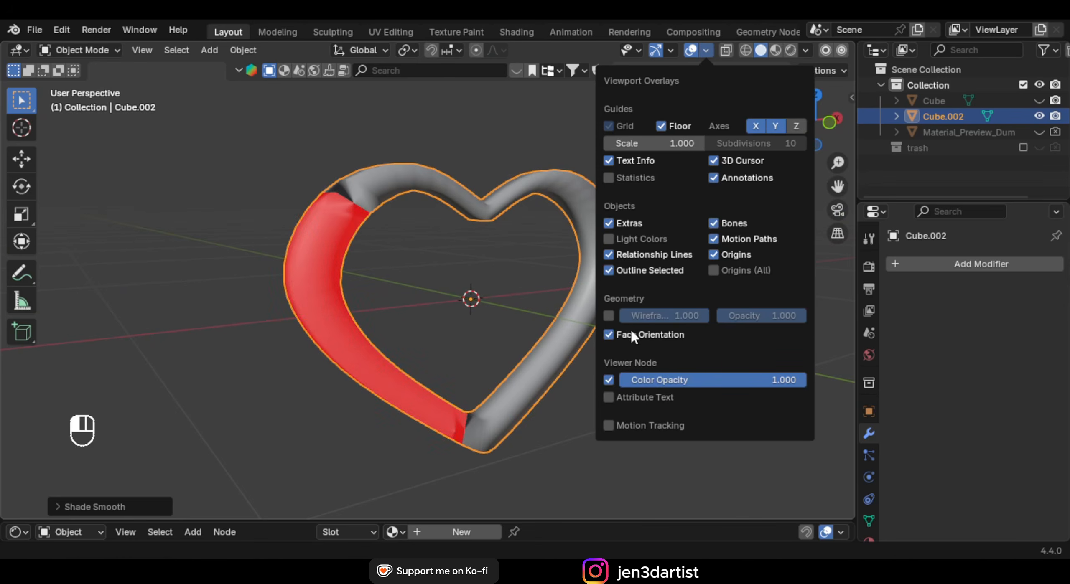
middle_click_drag(259, 262, 406, 262)
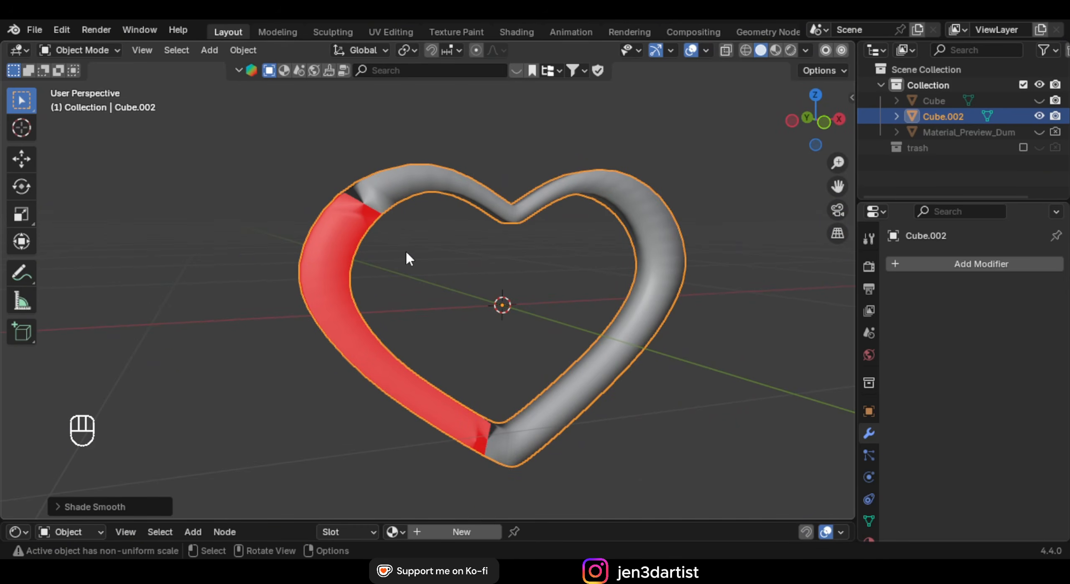
key("Tab")
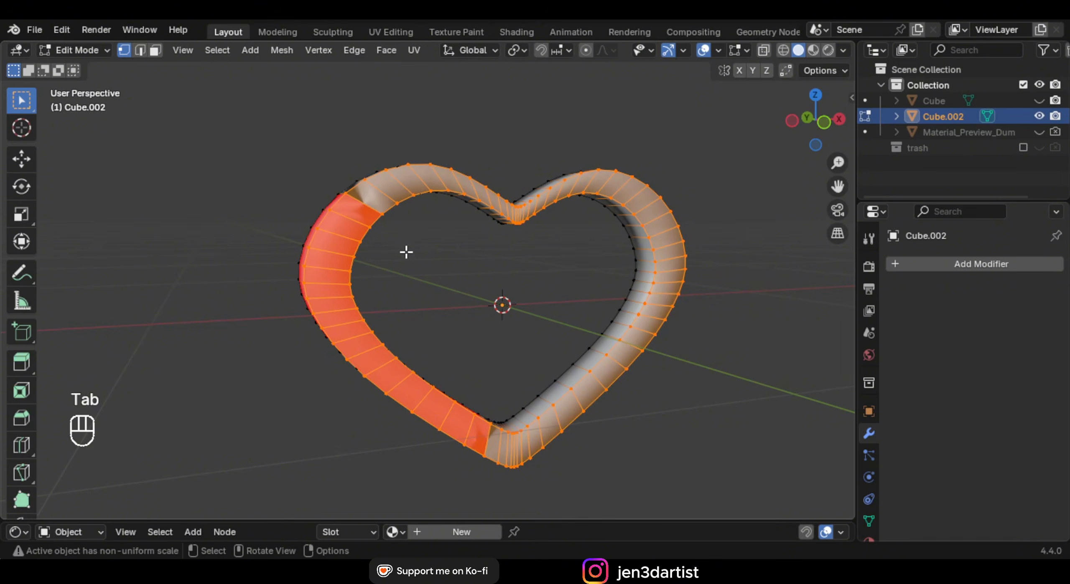
key("a")
key("shift+n")
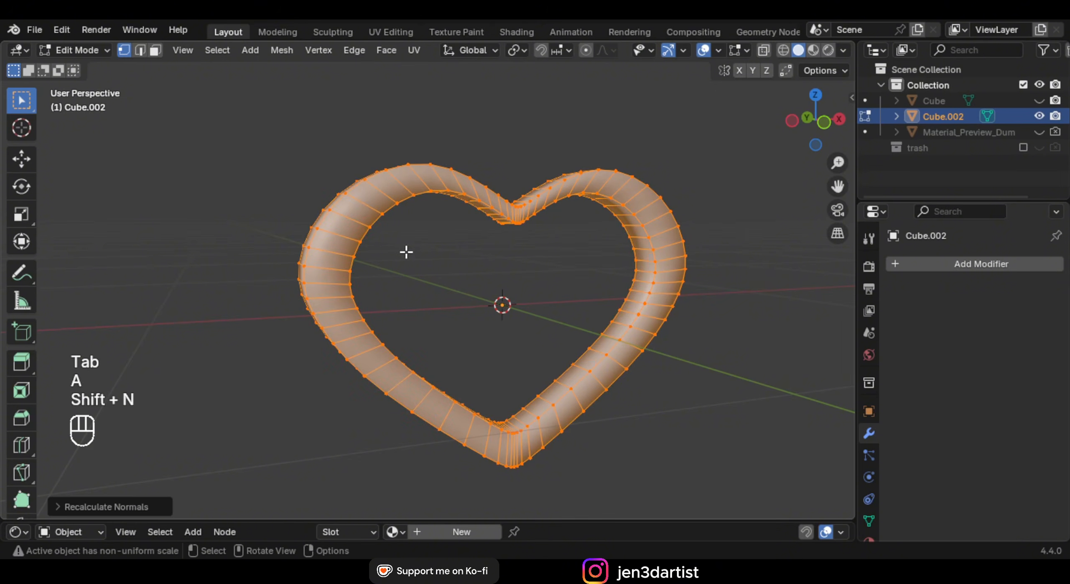
middle_click_drag(444, 251, 226, 556)
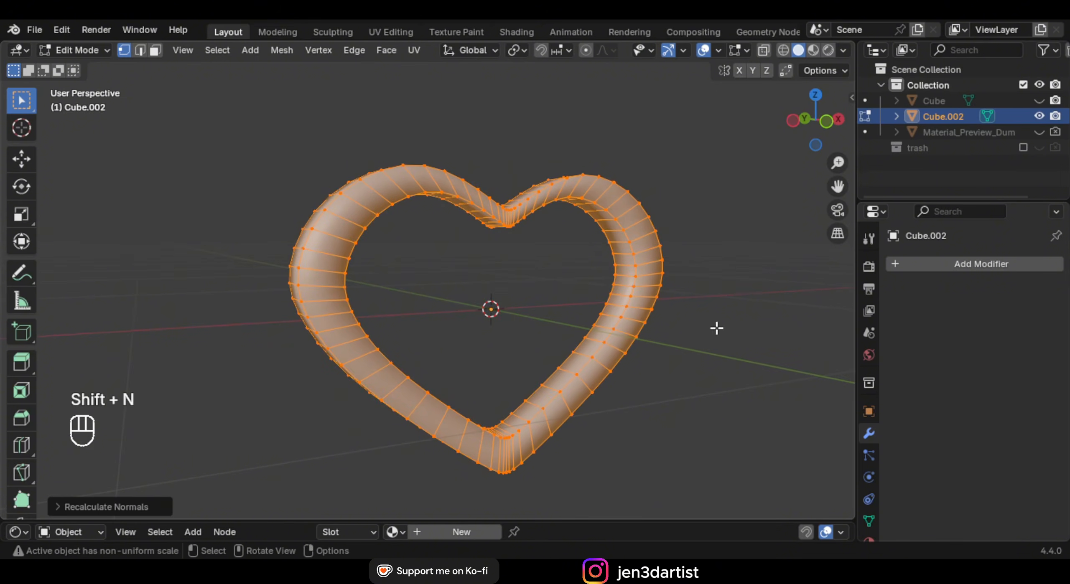
middle_click_drag(717, 328, 178, 539)
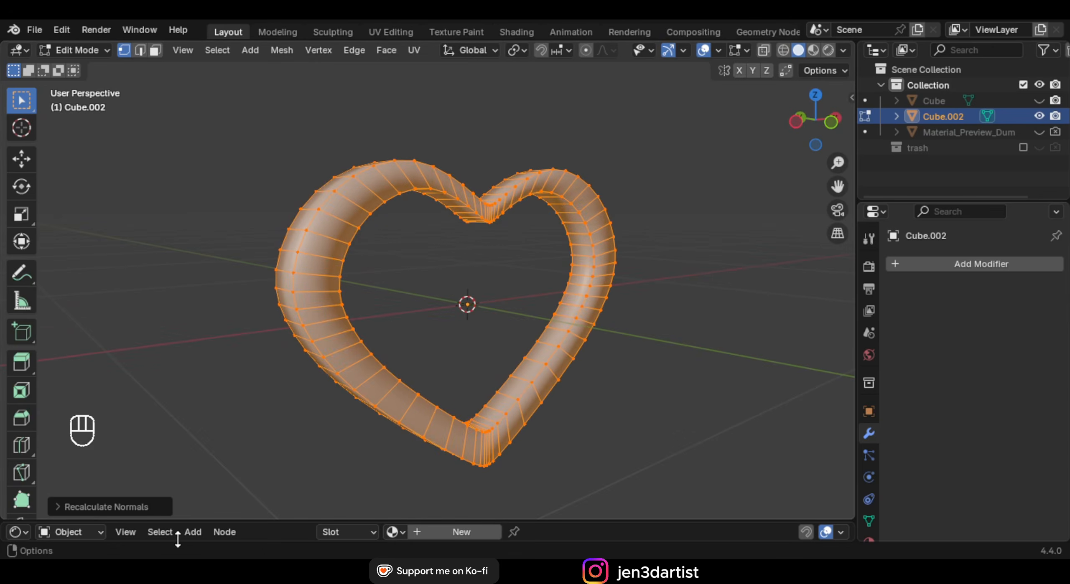
Keep the normals set to outward and turn the Face Orientation overlay off
left_click(109, 513)
left_click(146, 503)
left_click(148, 503)
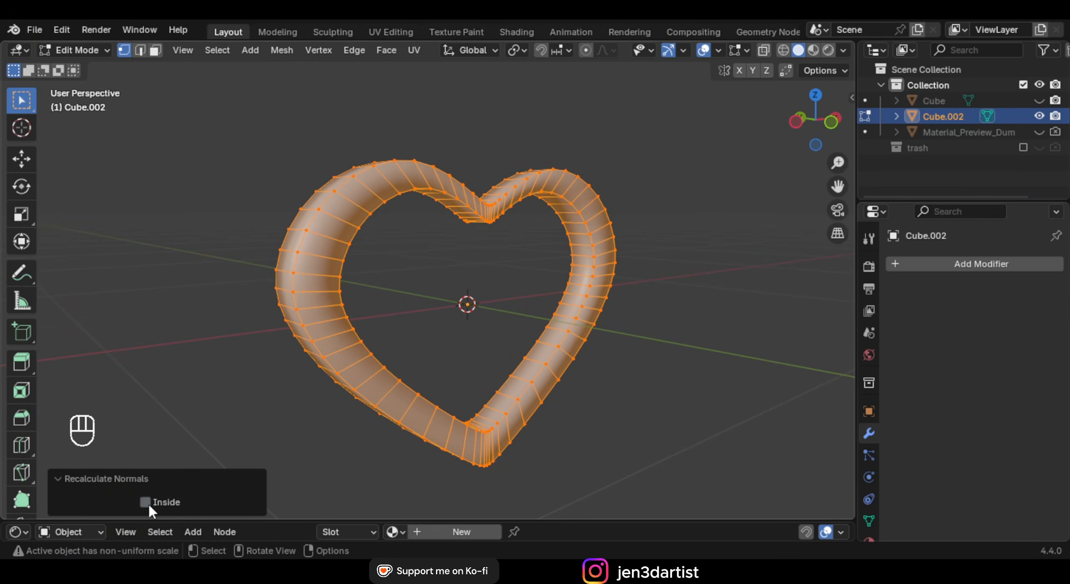
left_click(145, 477)
left_click(722, 51)
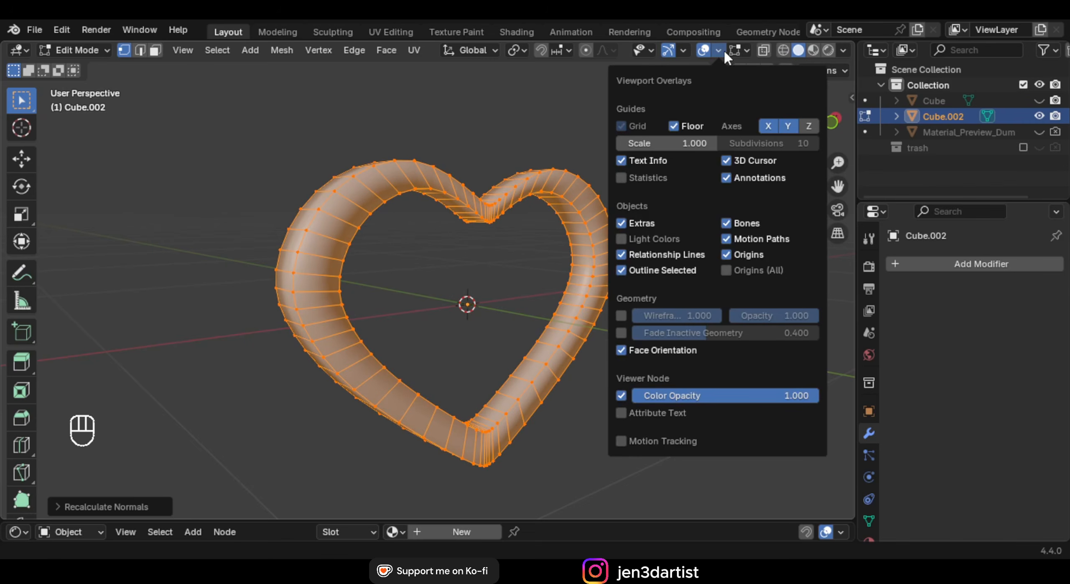
key("Tab")
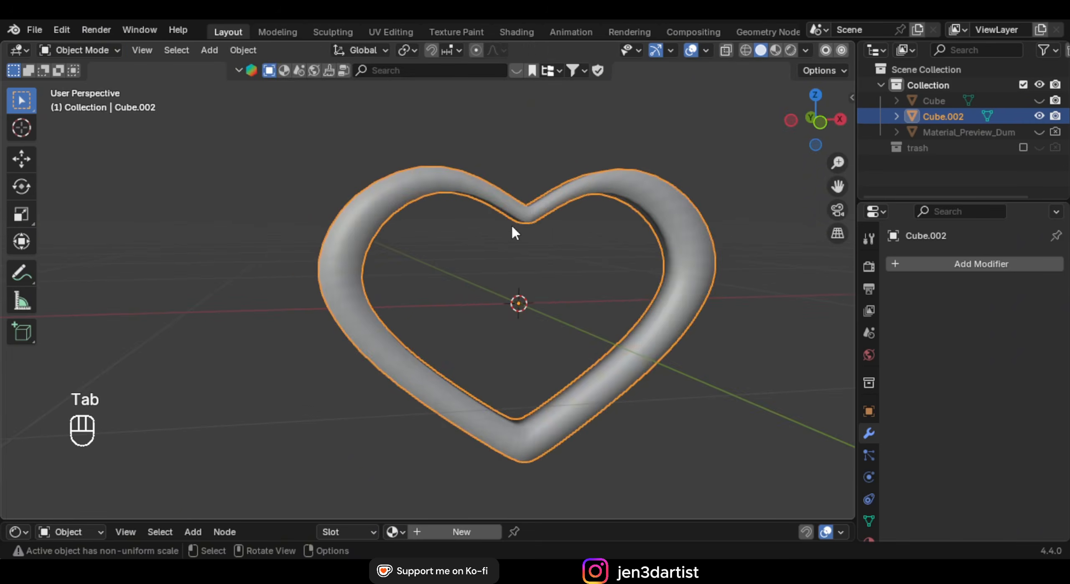
key("Tab")
Select all sharp edges of the frame and bevel them
left_click(139, 51)
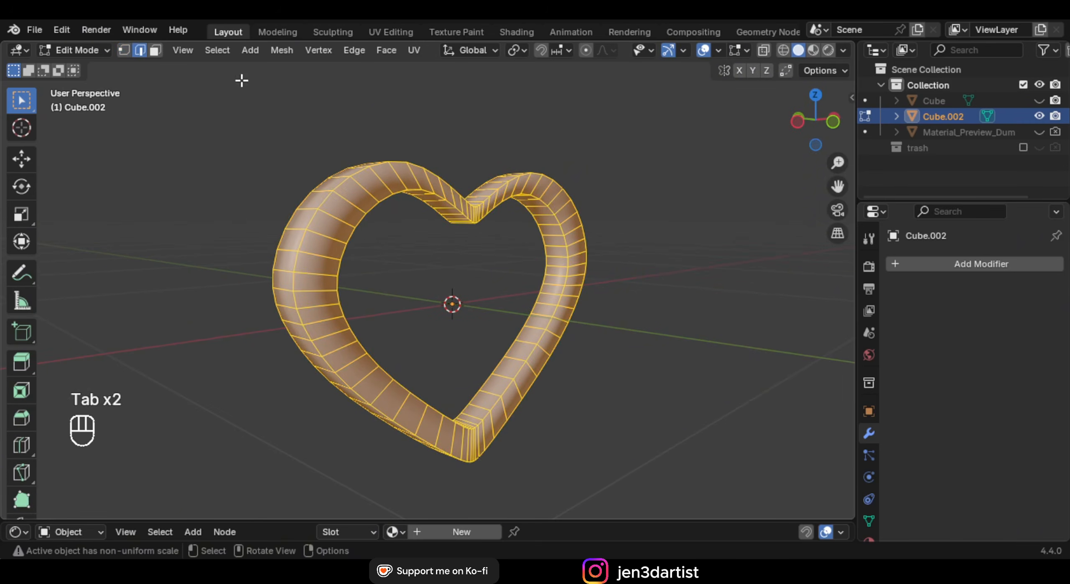
left_click(262, 67)
left_click(217, 51)
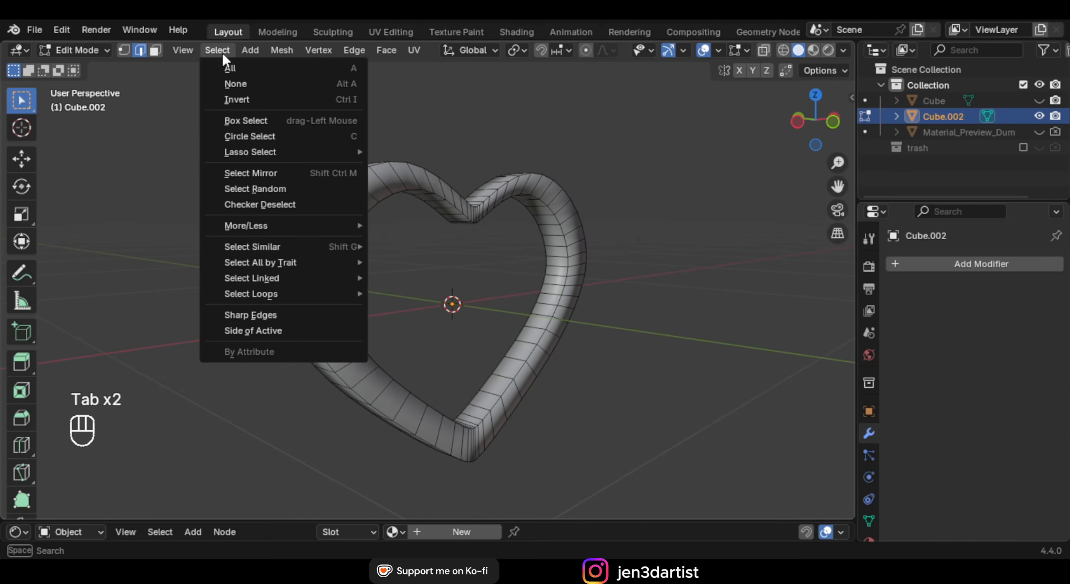
left_click(289, 316)
middle_click_drag(430, 263, 533, 211)
key("ctrl+b")
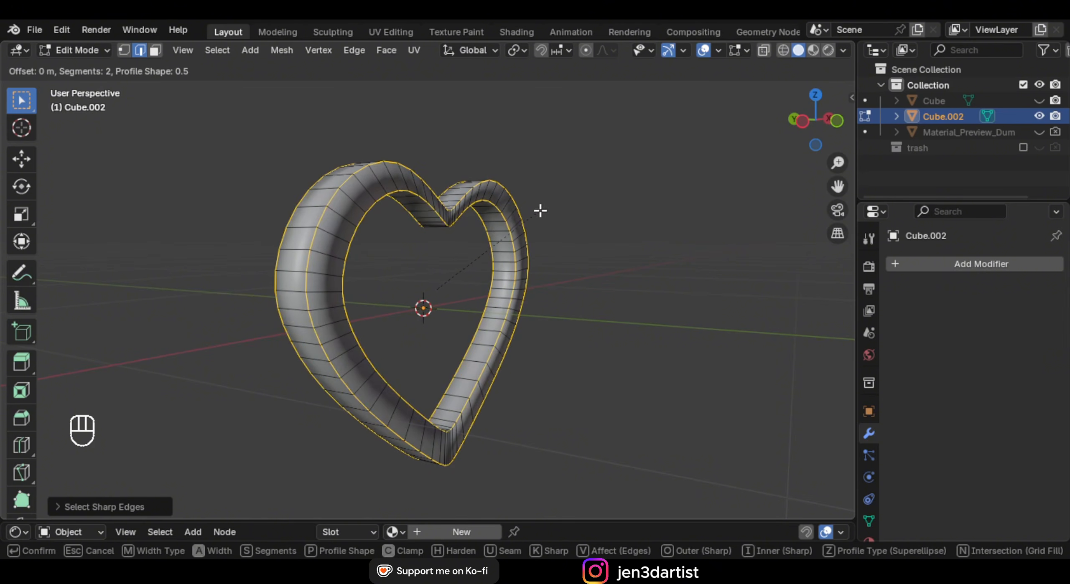
left_click(552, 190)
Add a level-2 Subdivision modifier to the frame and apply it
key("Tab")
middle_click_drag(552, 190, 460, 216)
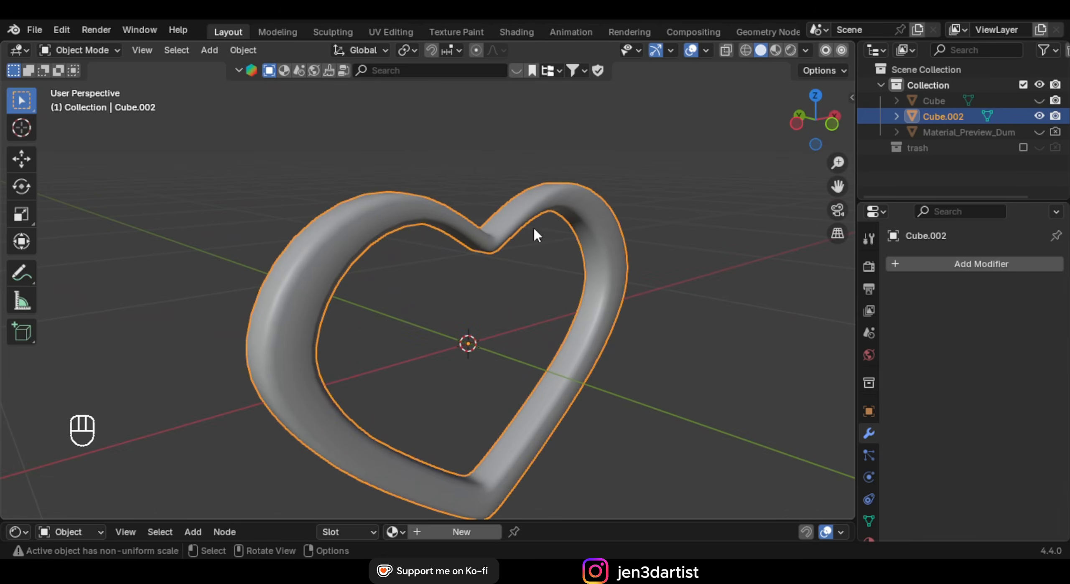
key("ctrl+2")
middle_click_drag(526, 229, 799, 278)
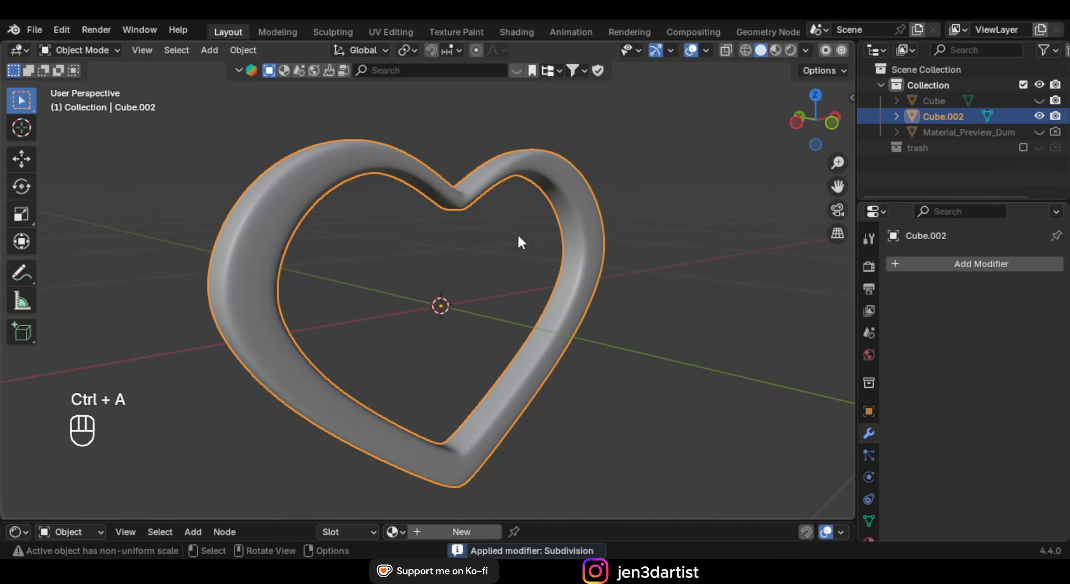
key("Tab")
mouse_move(545, 229)
middle_mouse_down()
mouse_move(659, 200)
mouse_move(438, 210)
middle_mouse_up()
key("Tab")
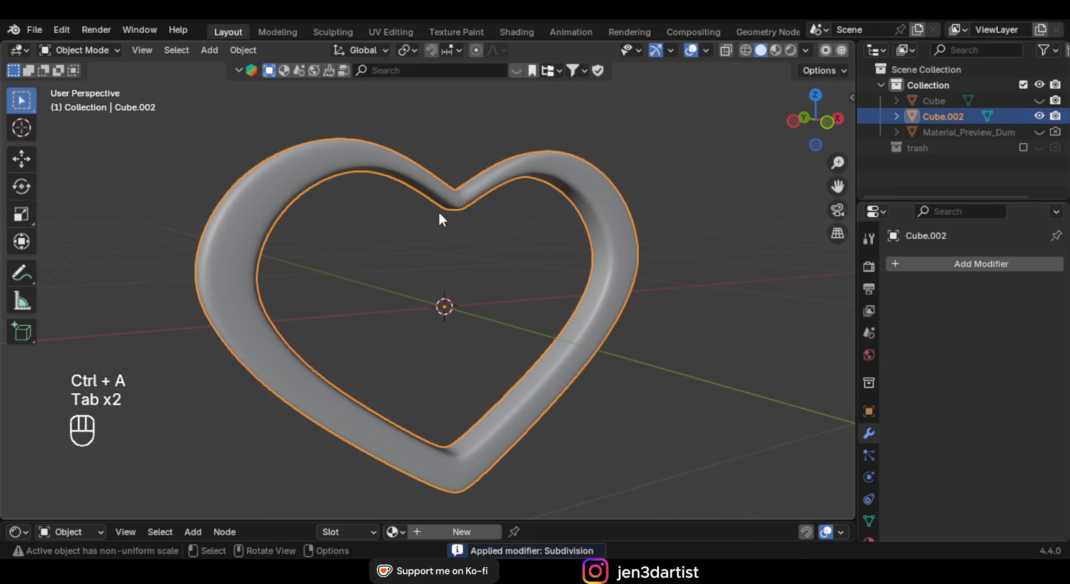
left_click(79, 50)
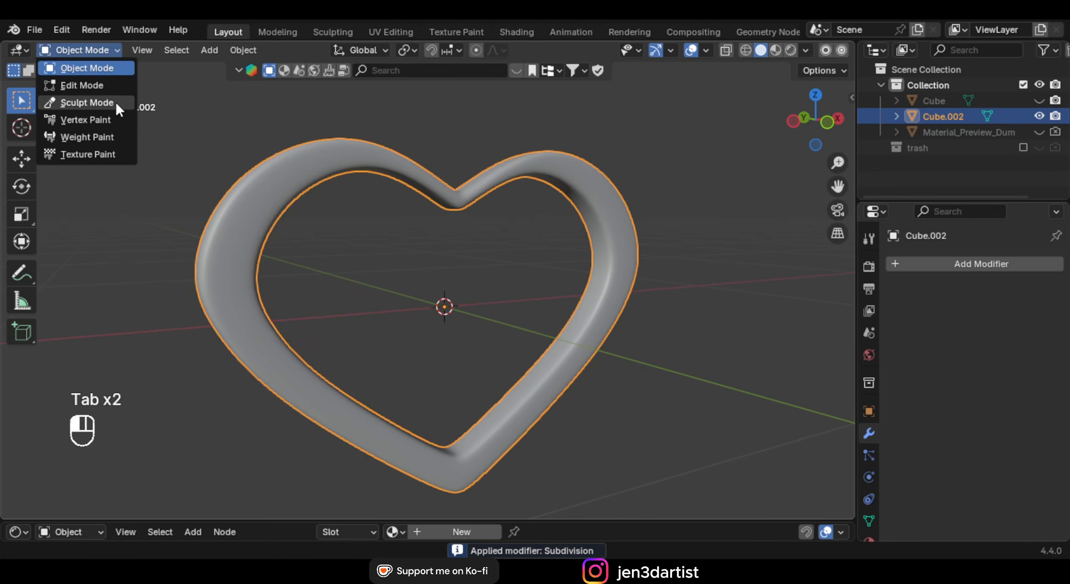
Enter Sculpt Mode in front view and enable dynamic topology, accepting the attribute warning
left_click(87, 103)
key("KP_1")
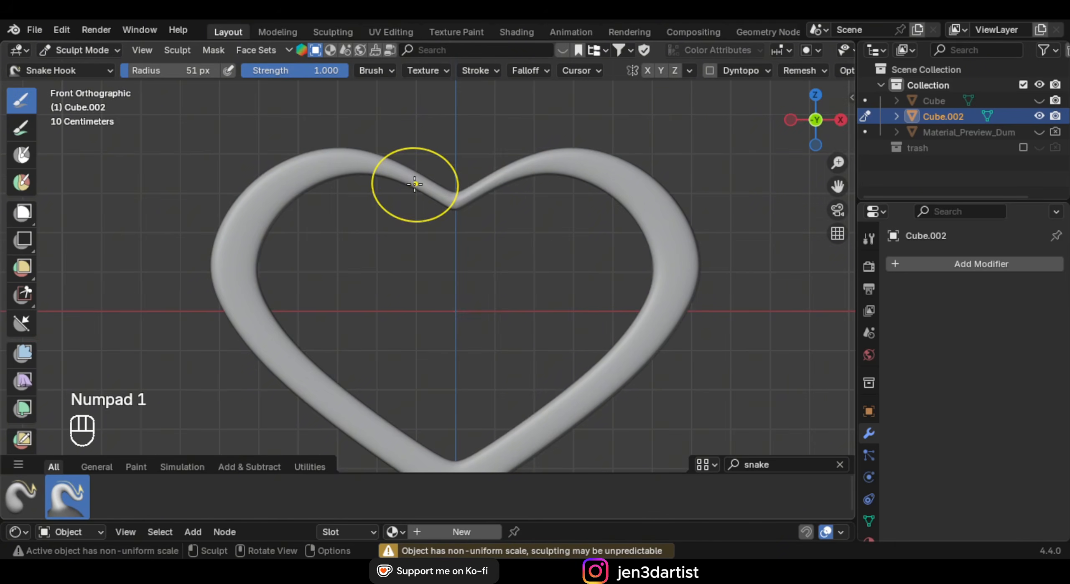
scroll(417, 186, "down", 1)
middle_click_drag(526, 231, 398, 228, "shift")
scroll(399, 230, "up", 3)
middle_click_drag(592, 212, 494, 257, "shift")
scroll(494, 257, "up", 2)
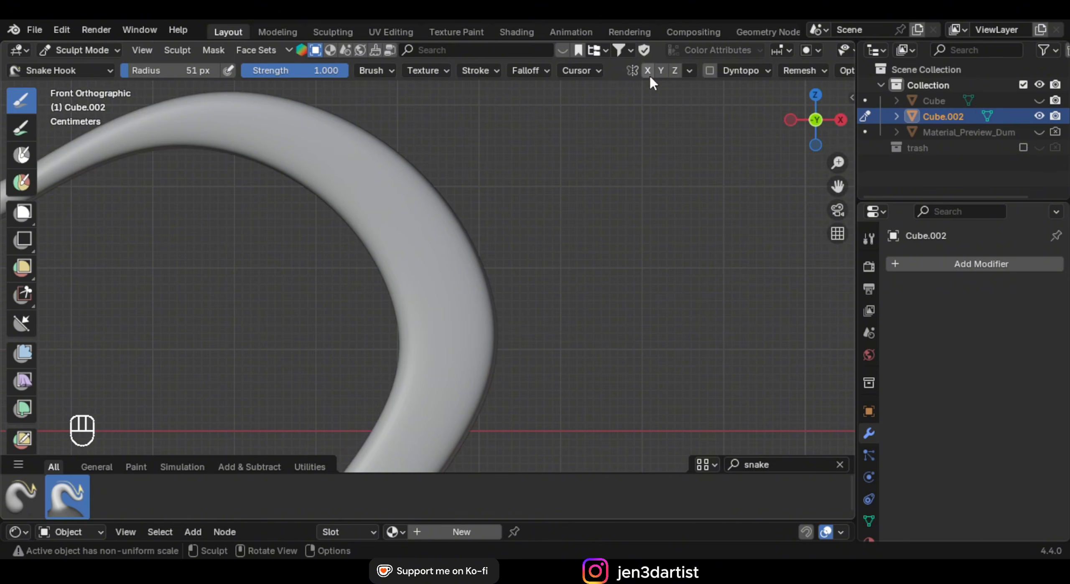
left_click(710, 71)
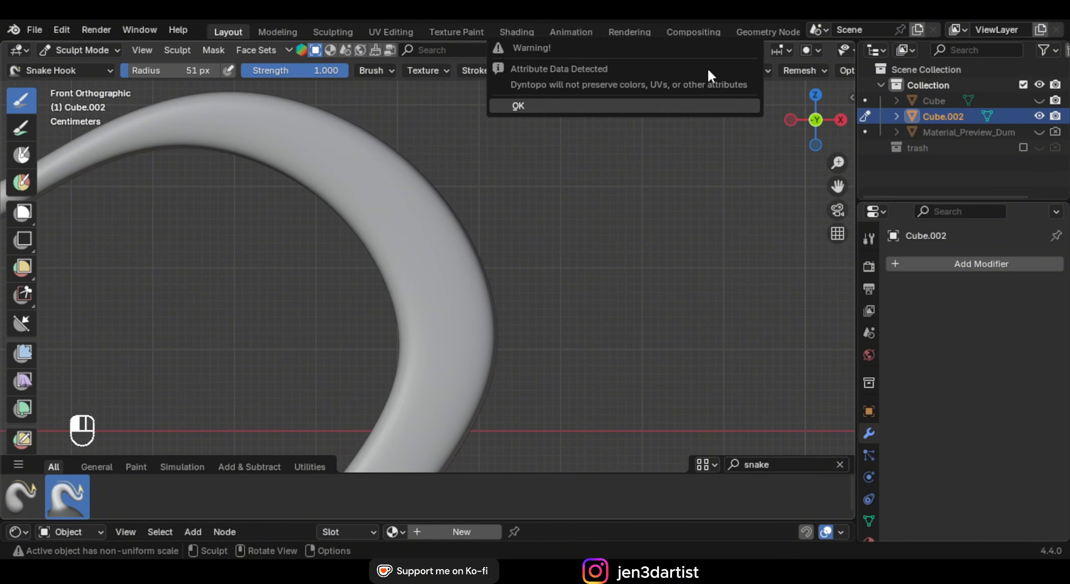
left_click(601, 105)
scroll(549, 239, "down", 6)
scroll(492, 247, "up", 7)
middle_click_drag(535, 279, 527, 191, "shift")
scroll(455, 214, "up", 3)
Pull curved Snake Hook spikes out from the frame's right and left edges
left_click_drag(464, 219, 503, 250)
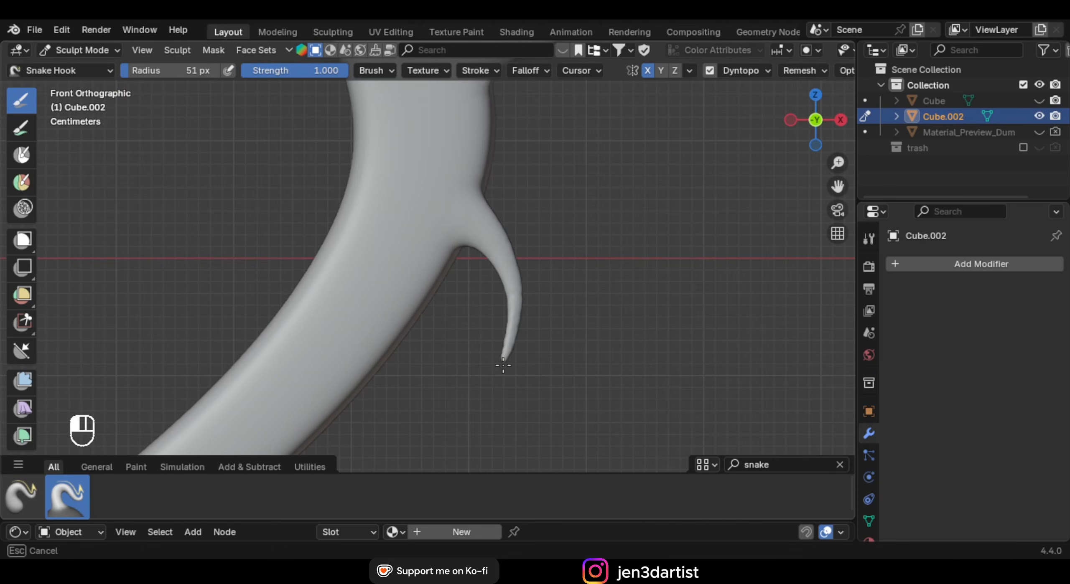
left_click_drag(503, 366, 499, 381)
mouse_move(480, 136)
left_mouse_down()
mouse_move(586, 135)
mouse_move(727, 165)
left_mouse_up()
scroll(454, 294, "down", 2)
middle_click_drag(454, 295, 503, 224, "shift")
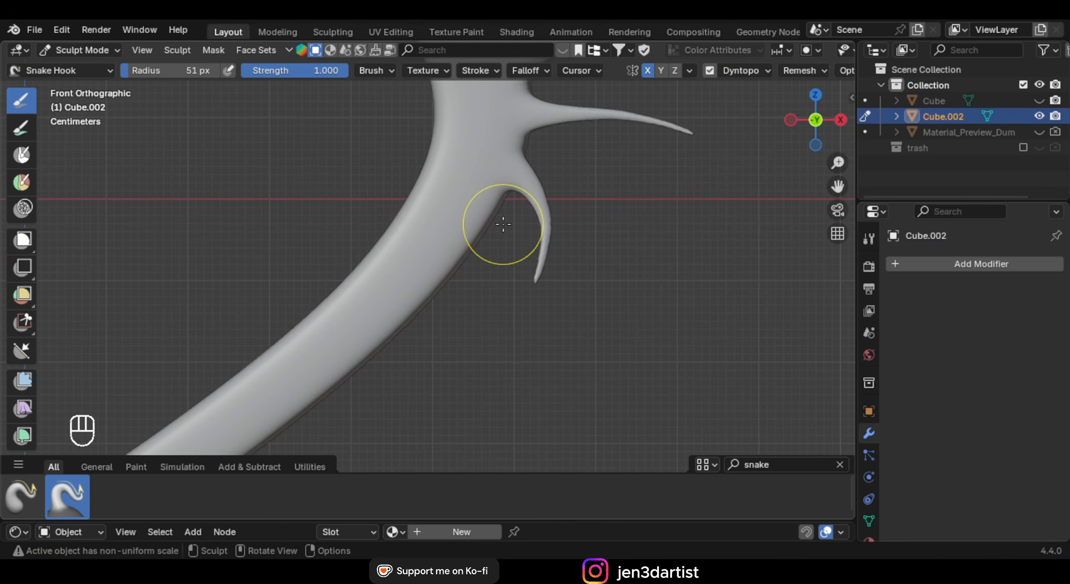
mouse_move(409, 215)
left_mouse_down()
mouse_move(346, 215)
mouse_move(248, 118)
left_mouse_up()
middle_click_drag(319, 276, 479, 196, "shift")
left_click_drag(498, 216, 254, 274)
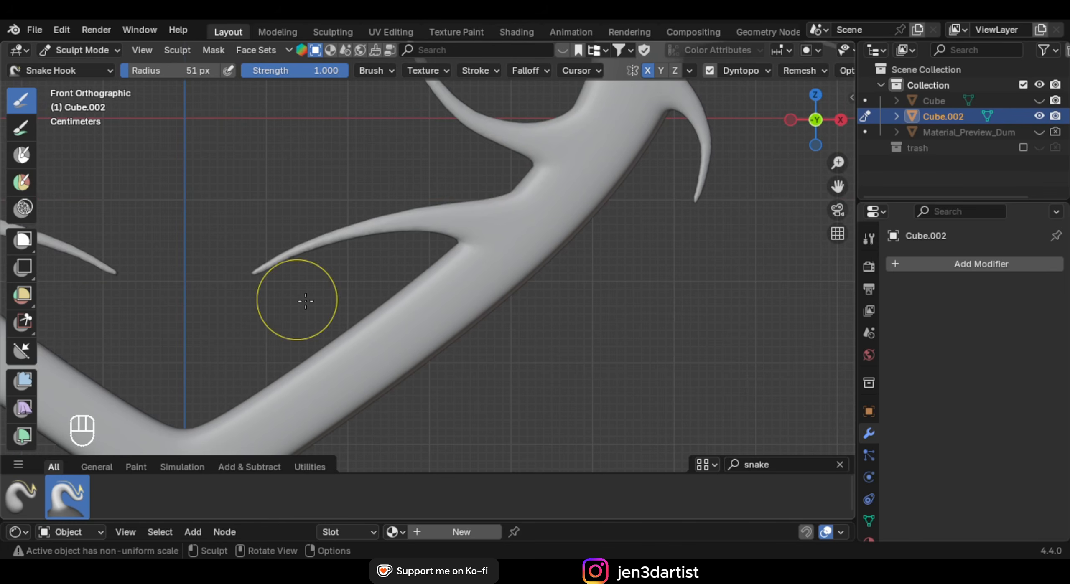
Pull more spikes upward from the antler branches and a long one downward
left_click_drag(349, 316, 361, 230)
middle_click_drag(388, 246, 462, 256, "shift")
scroll(491, 253, "up", 4)
left_click_drag(574, 282, 468, 262)
left_click_drag(562, 174, 437, 39)
scroll(711, 284, "down", 2)
middle_click_drag(756, 306, 634, 234, "shift")
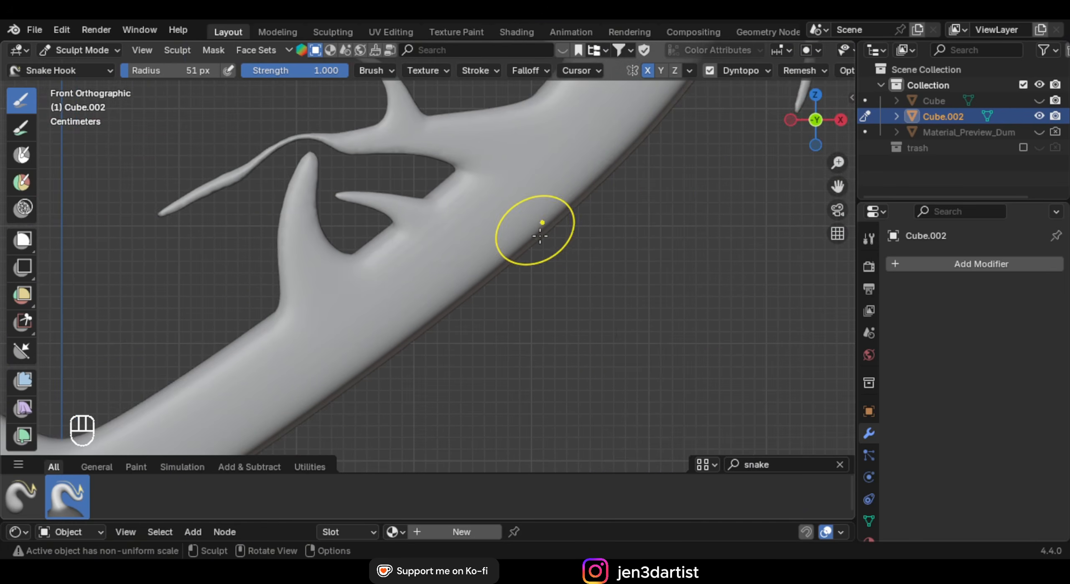
left_click_drag(540, 237, 559, 497)
middle_click_drag(468, 360, 513, 266, "shift")
Enlarge the brush radius, then return to Object Mode in front view
key("f")
left_click(570, 248)
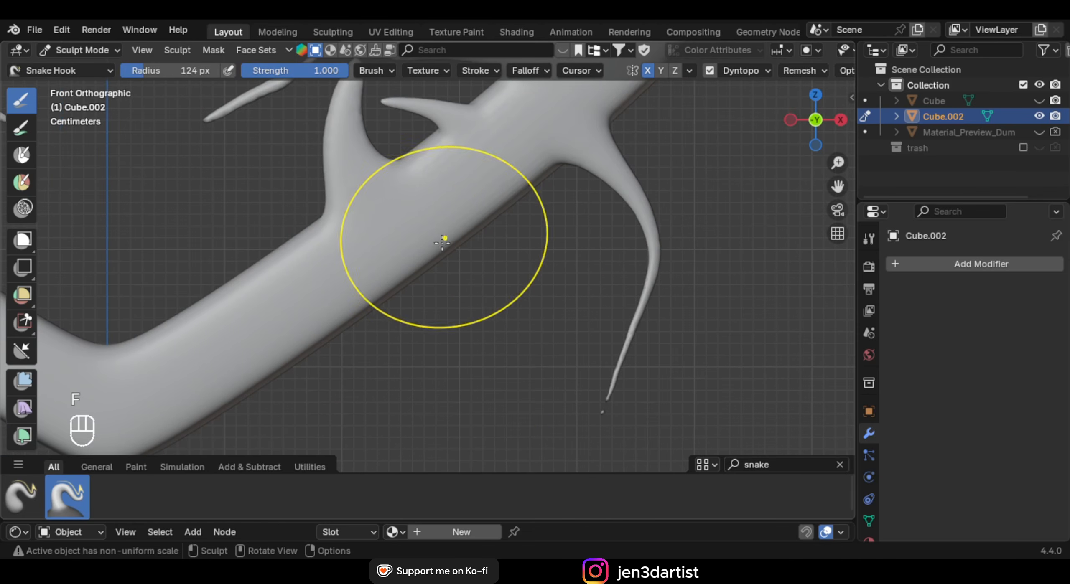
scroll(442, 242, "down", 4)
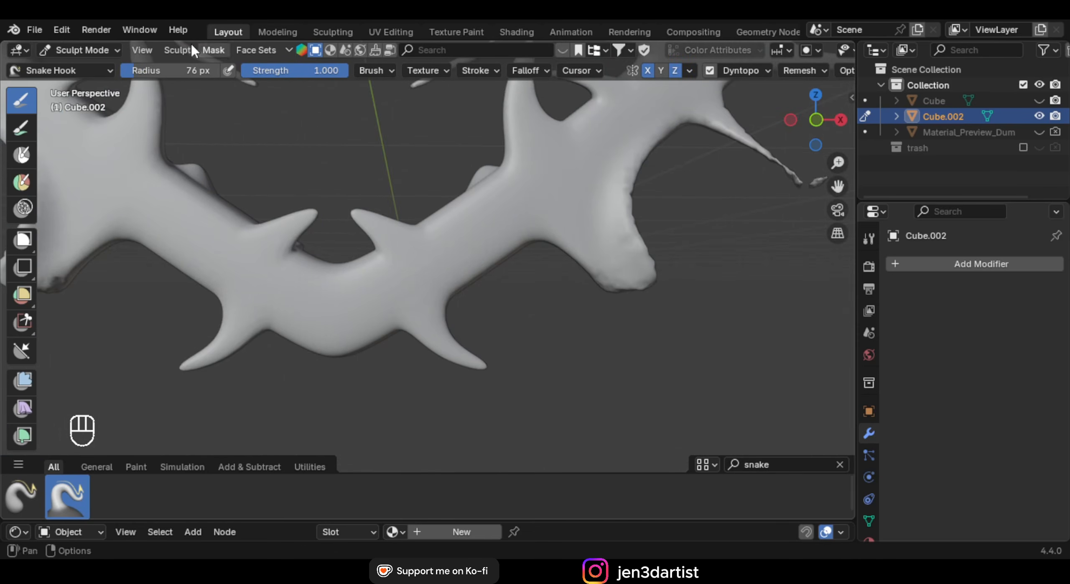
scroll(190, 42, "down", 2)
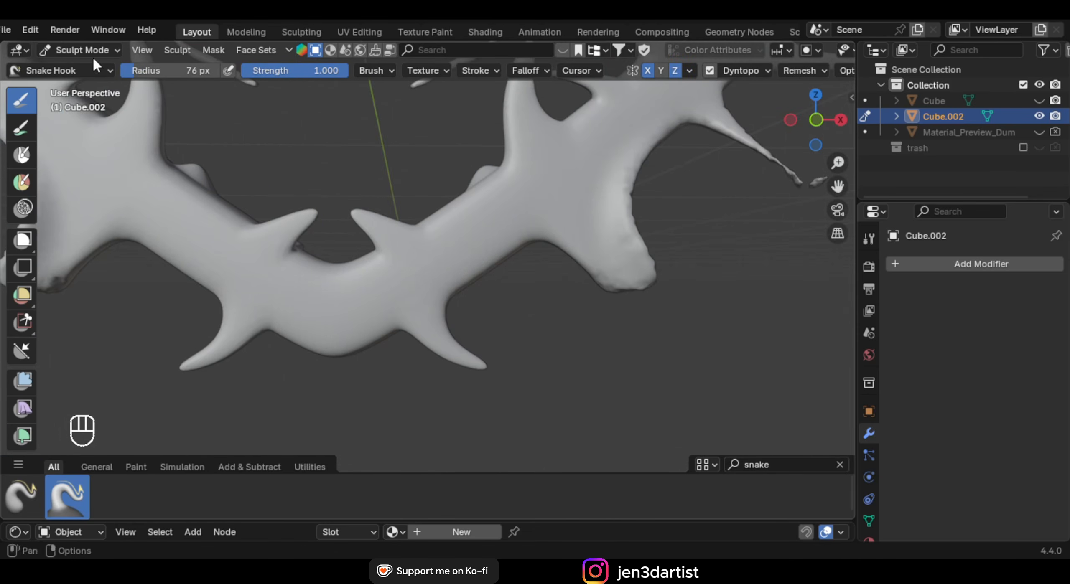
scroll(478, 322, "down", 5)
left_click(84, 50)
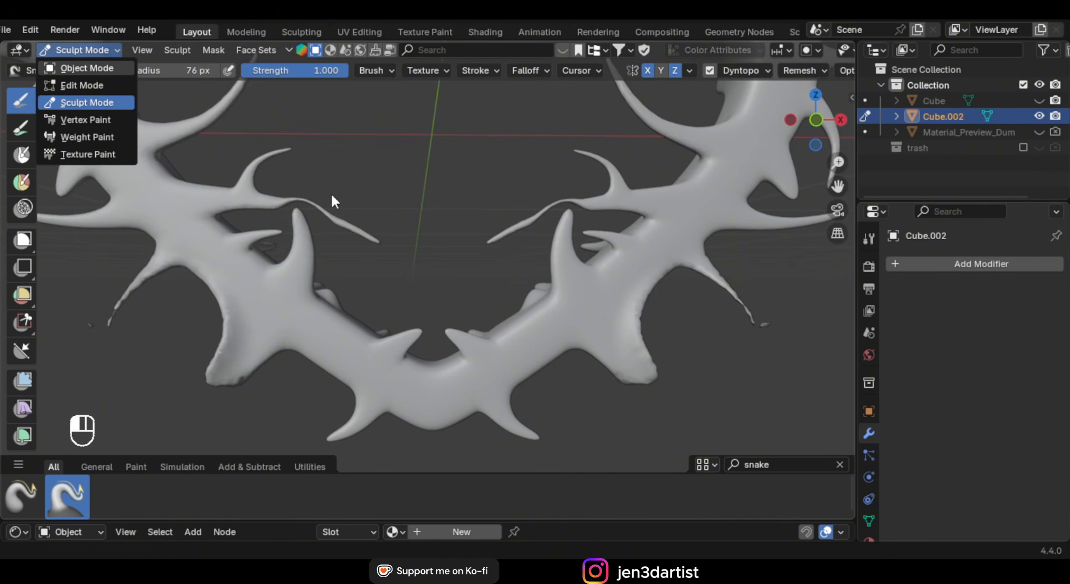
key("o")
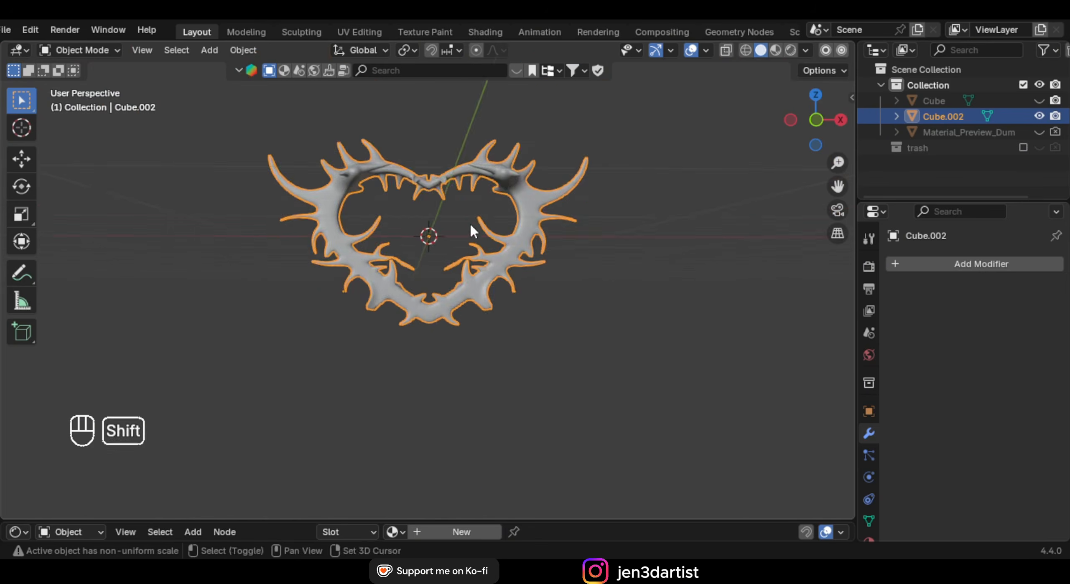
middle_click_drag(468, 222, 515, 214)
key("KP_1")
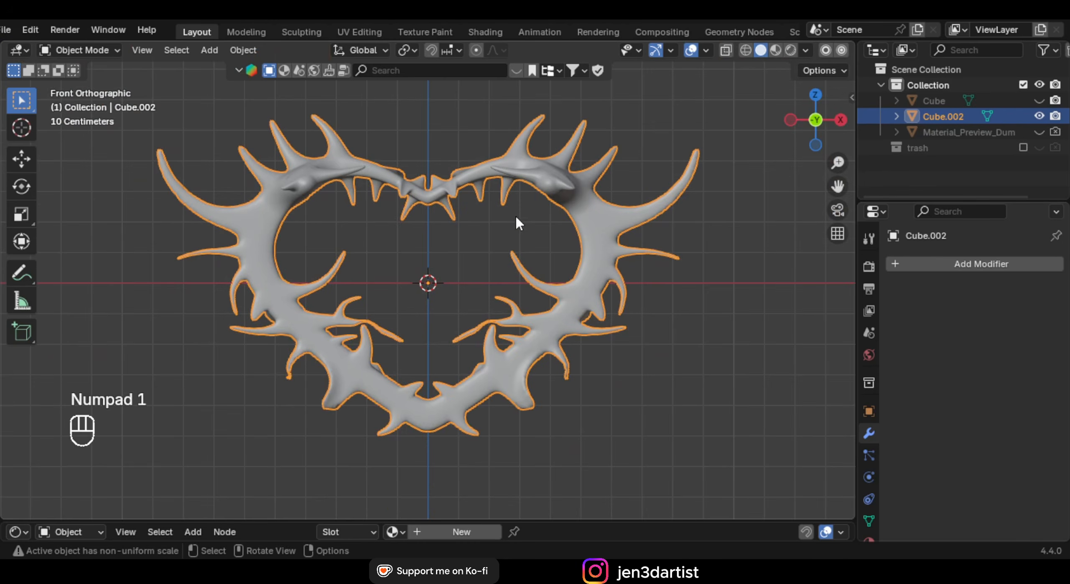
Unhide the solid heart Cube inside the spiky frame and recenter the front view
scroll(515, 214, "down", 2)
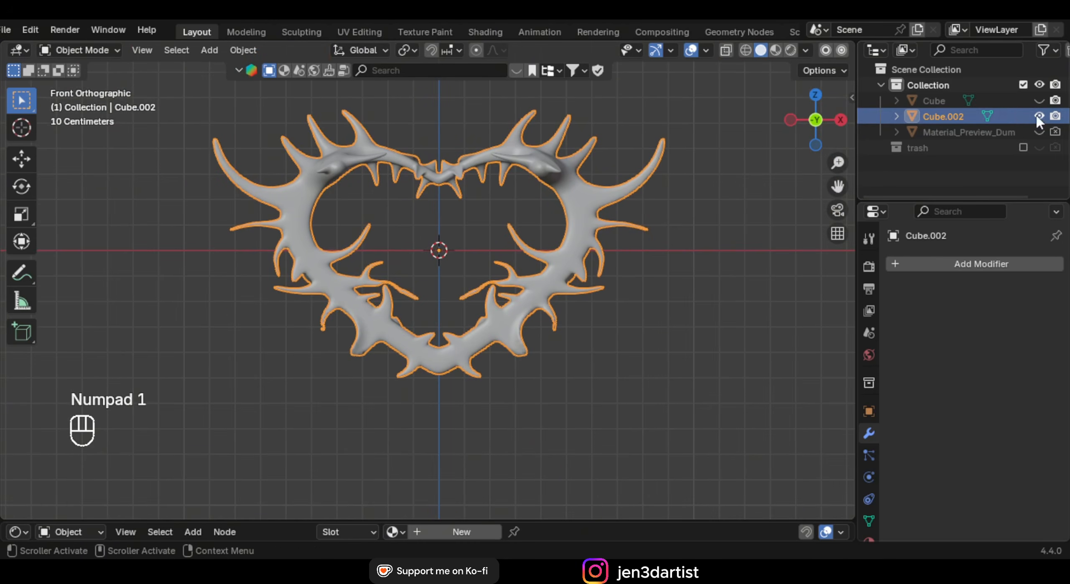
left_click(1040, 101)
middle_click_drag(624, 260, 471, 224)
key("KP_1")
scroll(466, 311, "down", 1)
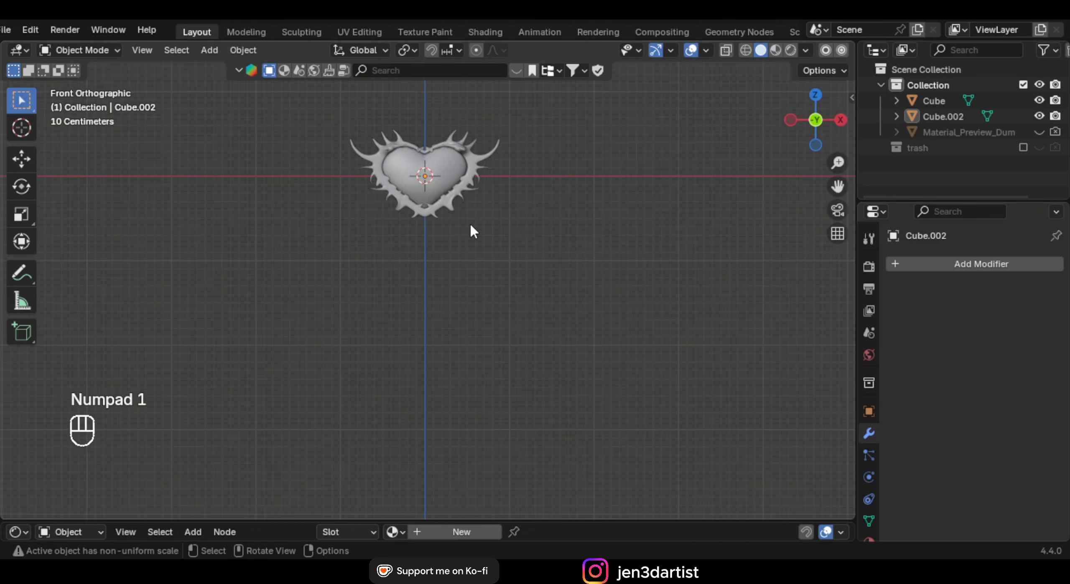
scroll(431, 232, "up", 2)
middle_click_drag(422, 279, 465, 276, "shift")
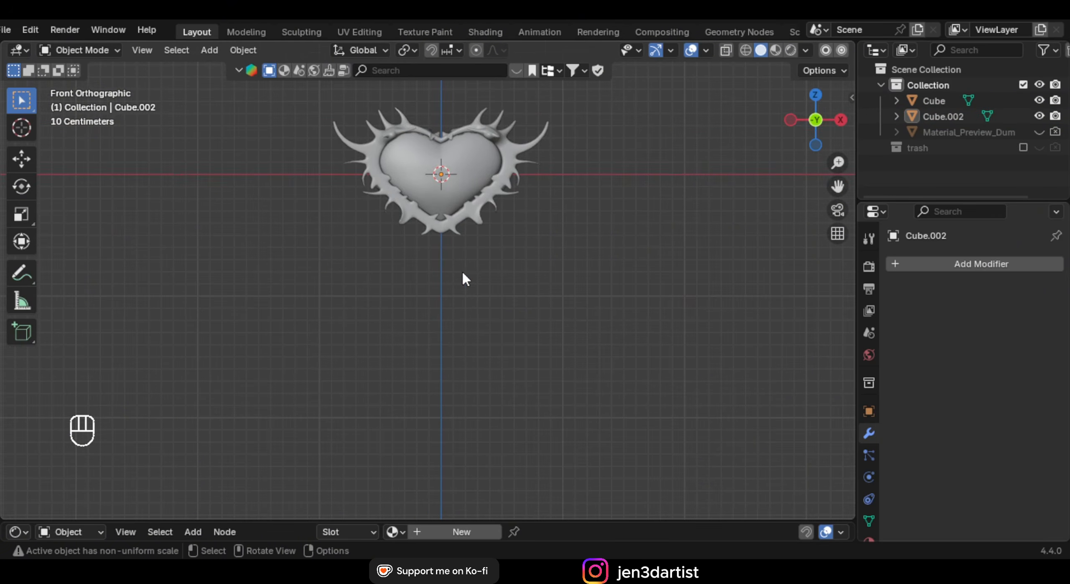
key("shift+a")
Add a path curve, rotate it 90° on Y, and move it down below the heart
mouse_move(461, 225)
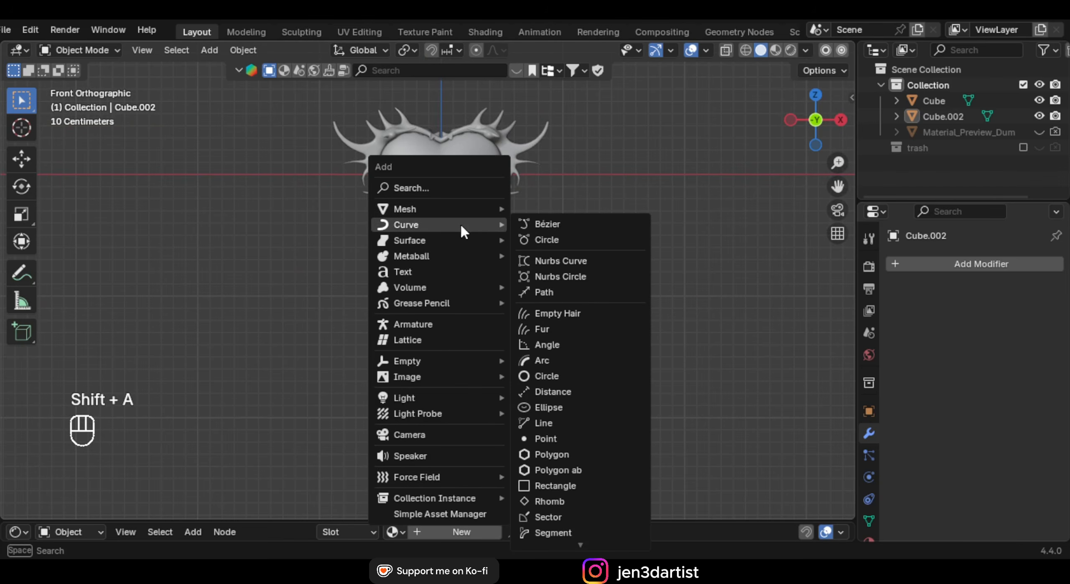
left_click(585, 293)
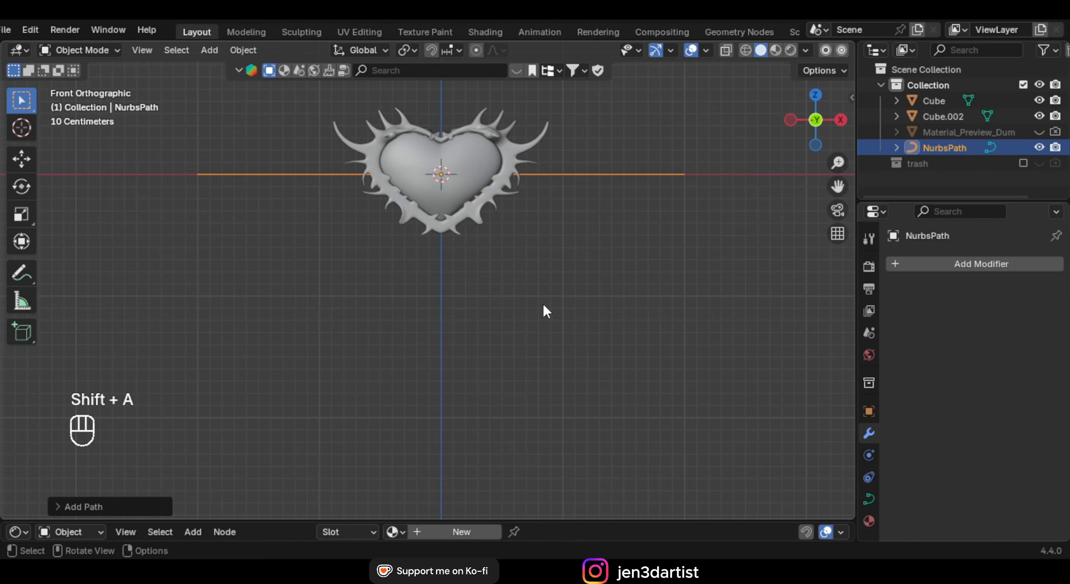
type("ry")
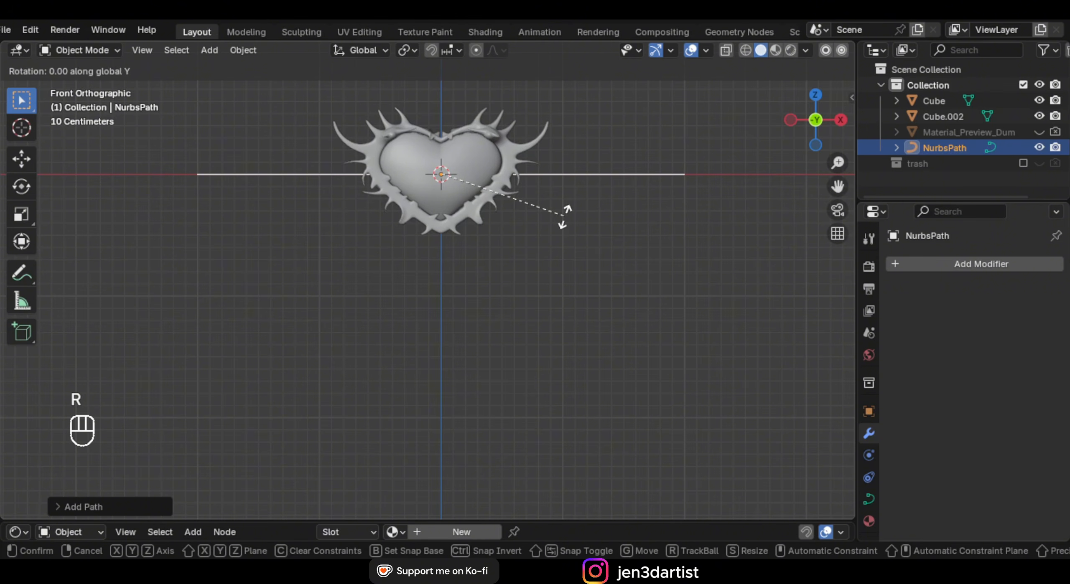
type("90")
key("Return")
scroll(560, 214, "down", 2)
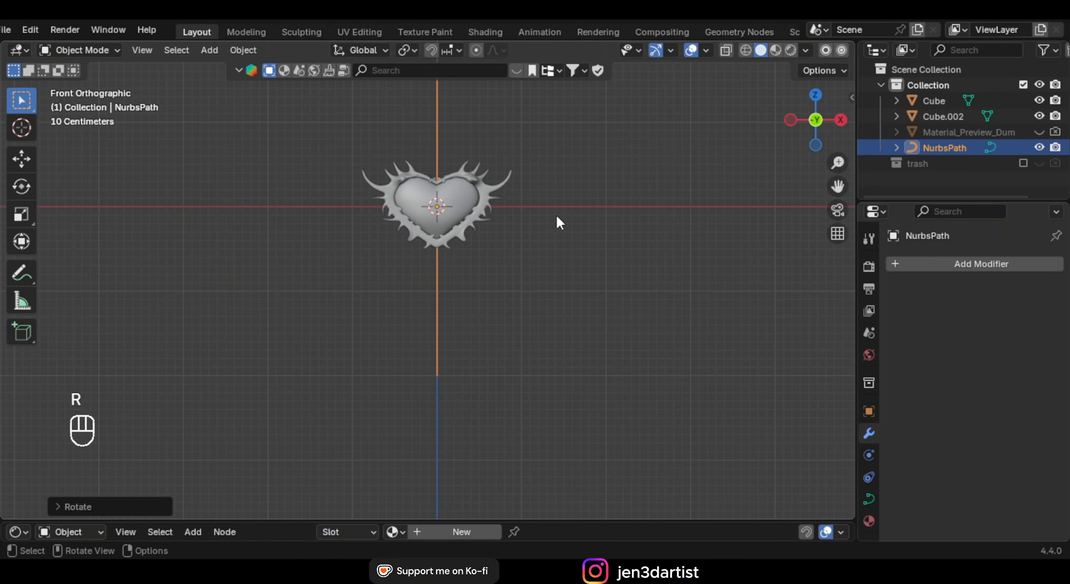
key("g")
key("z")
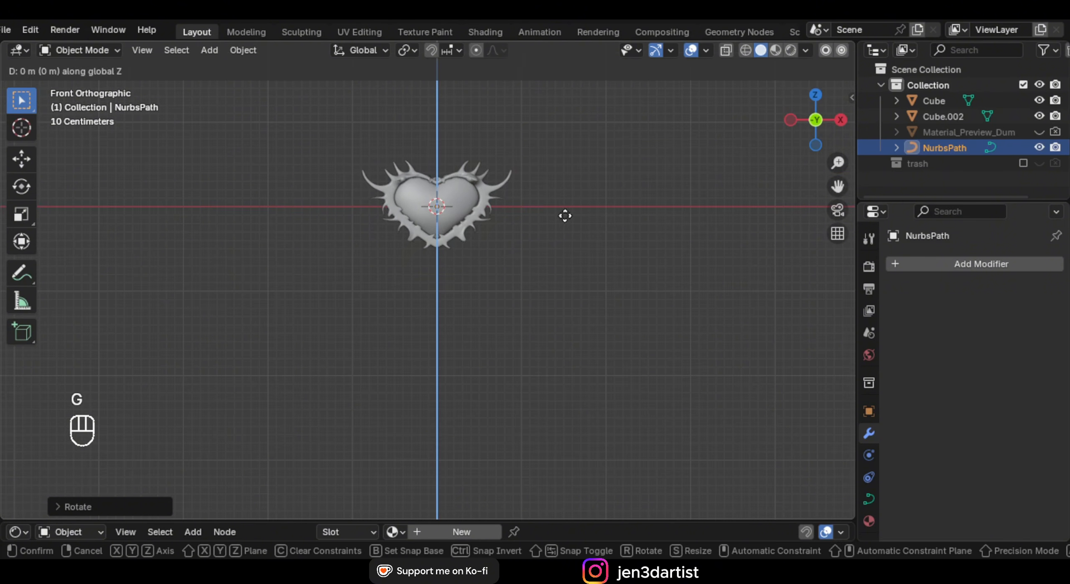
right_click(563, 347)
key("g")
key("z")
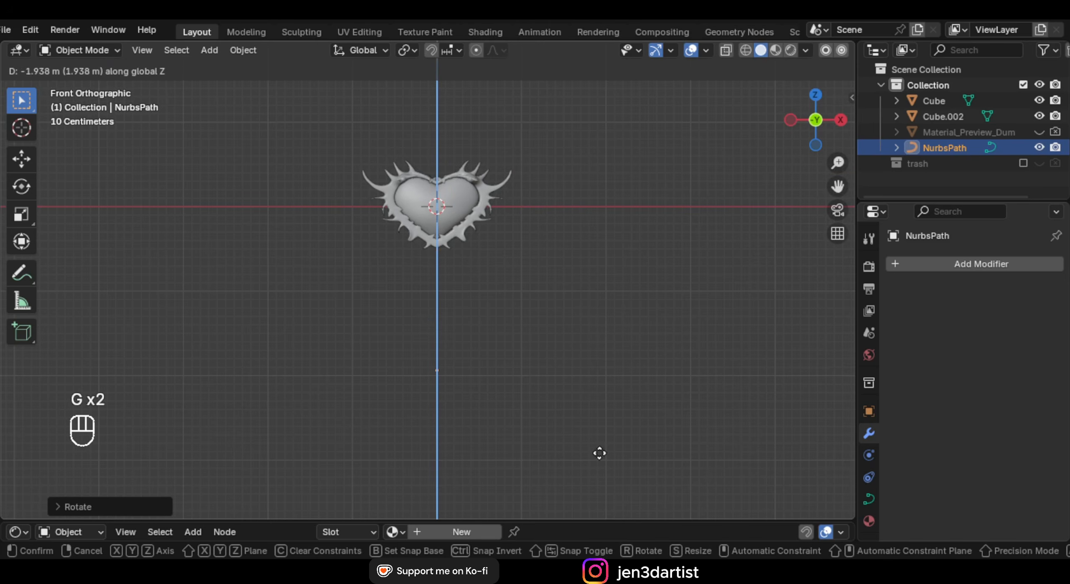
left_click(598, 464)
Shorten the path slightly and nudge it up to form the stem
middle_click_drag(545, 306, 550, 192, "shift")
scroll(544, 184, "down", 1)
key("s")
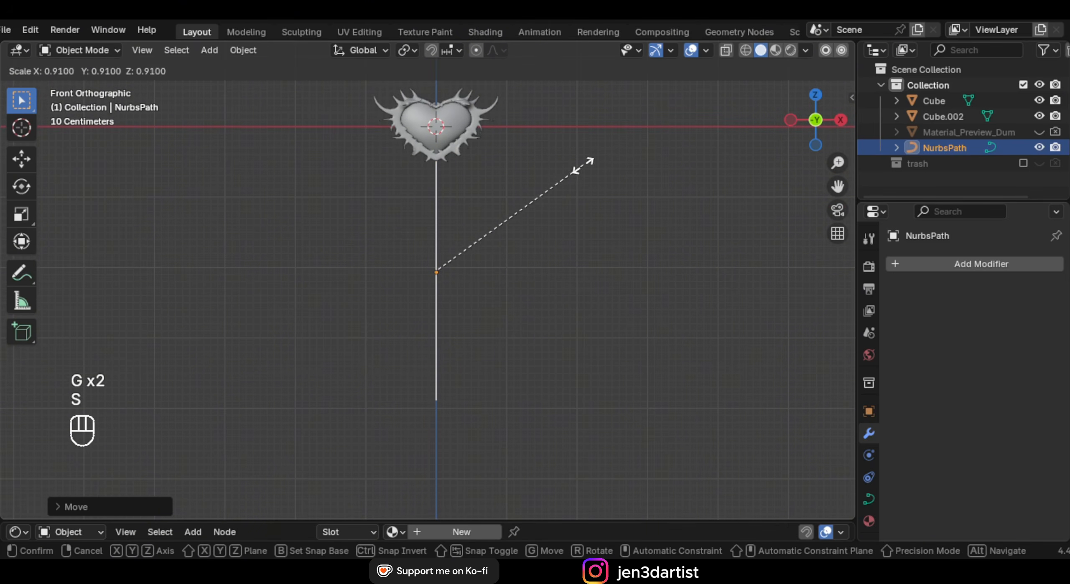
right_click(561, 180)
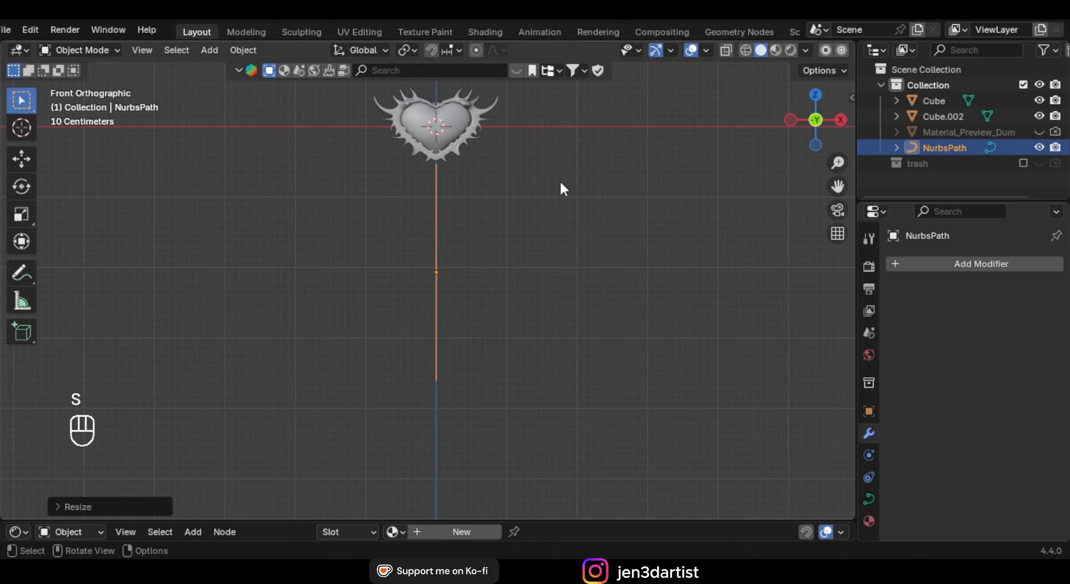
key("g")
right_click(560, 178)
key("s")
left_click(542, 183)
key("g")
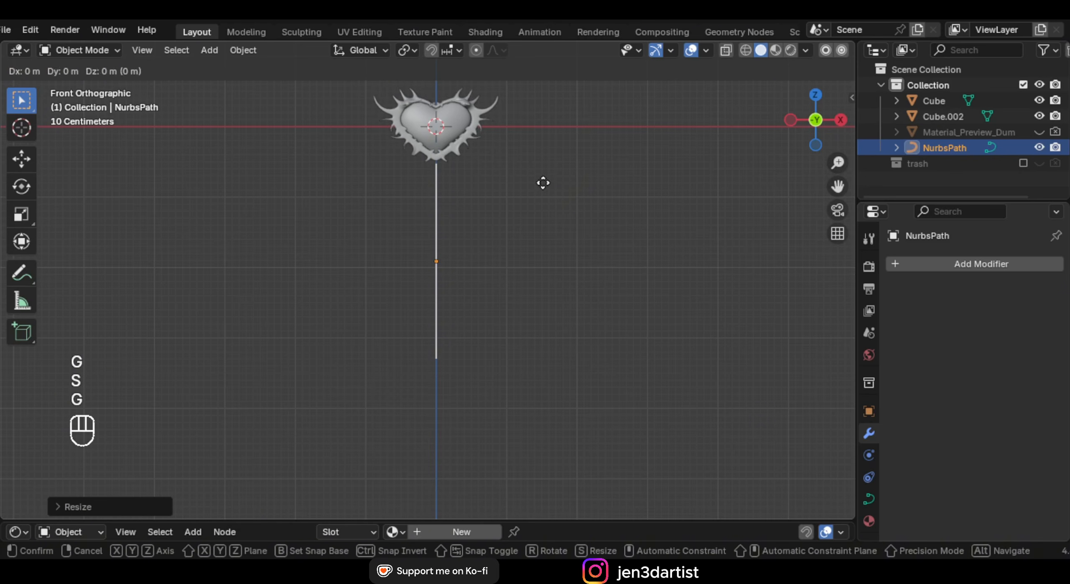
left_click(543, 177)
Open the curve's Object Data properties and scroll down to the Bevel settings
middle_click_drag(542, 183, 535, 214)
scroll(535, 214, "up", 1)
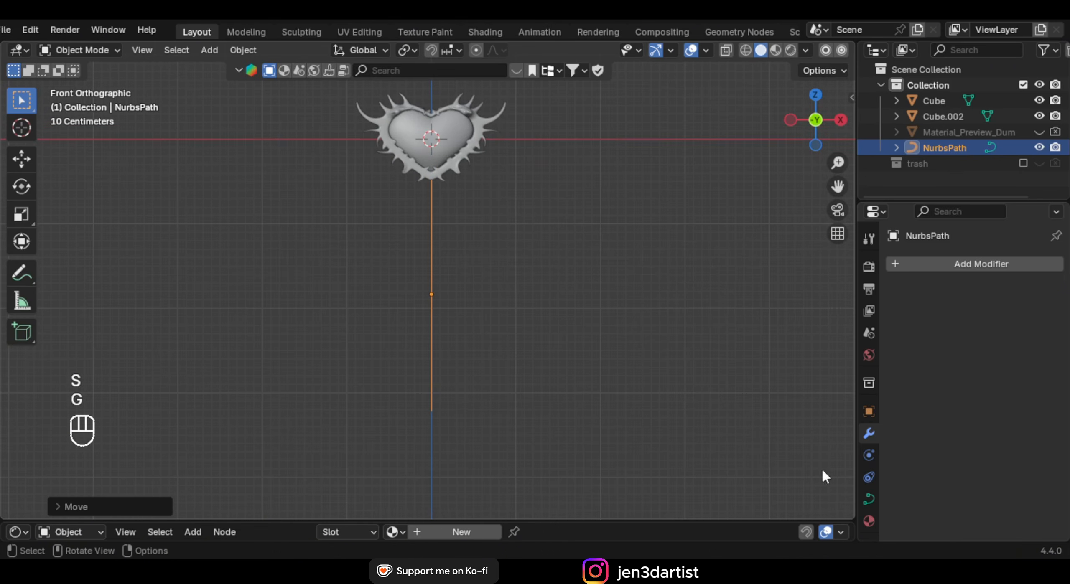
left_click(869, 499)
scroll(921, 374, "down", 10)
scroll(999, 351, "down", 4)
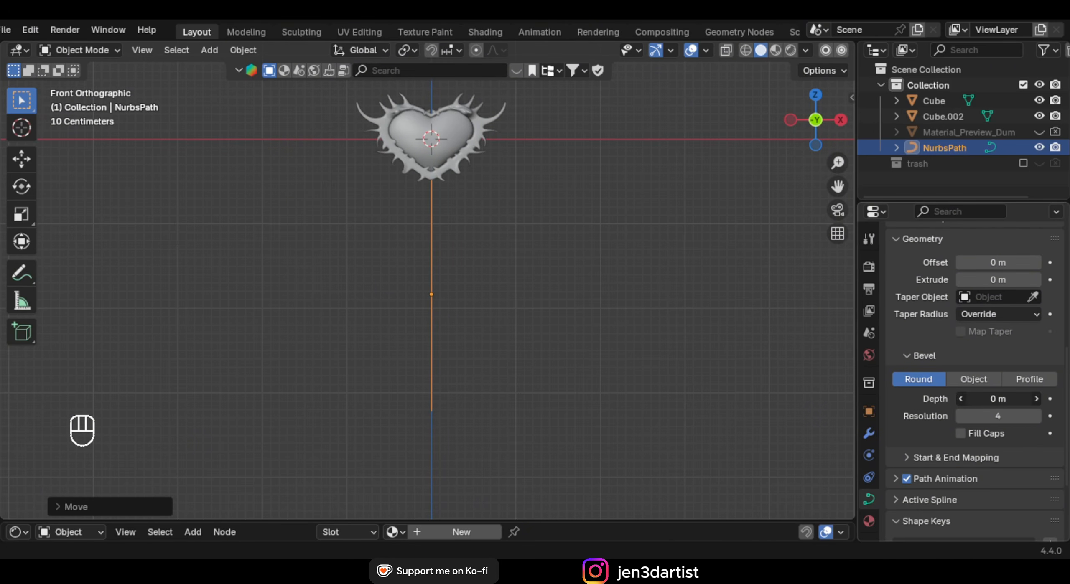
Give the stem path a 0.05 m round bevel depth with filled end caps
left_click_drag(998, 399, 1024, 399)
left_click_drag(1024, 399, 1009, 399)
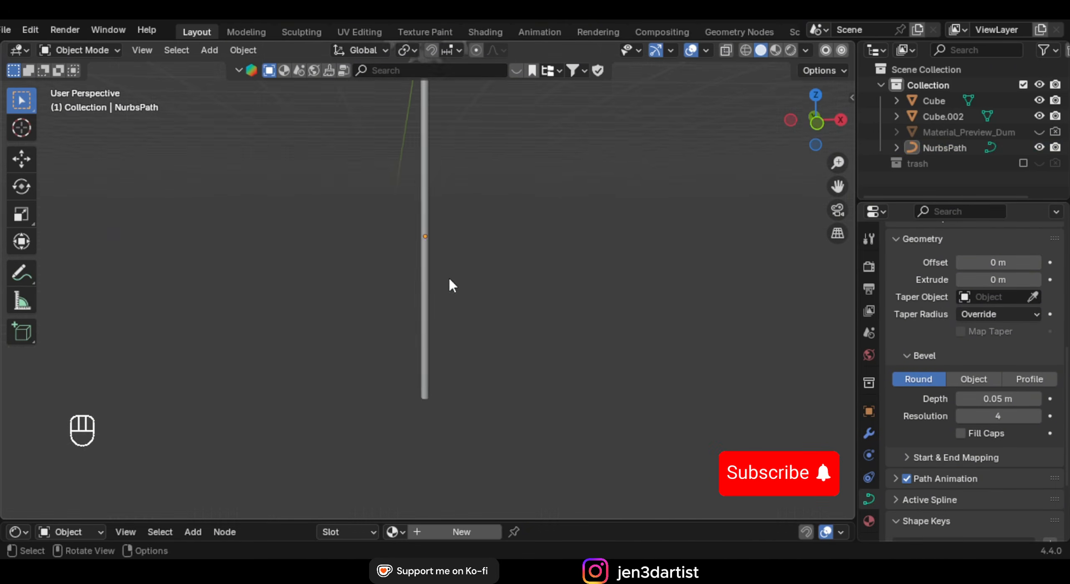
middle_click_drag(448, 281, 449, 198, "shift")
middle_click_drag(457, 307, 452, 216, "shift")
left_click(428, 224)
scroll(451, 227, "up", 4)
left_click(961, 433)
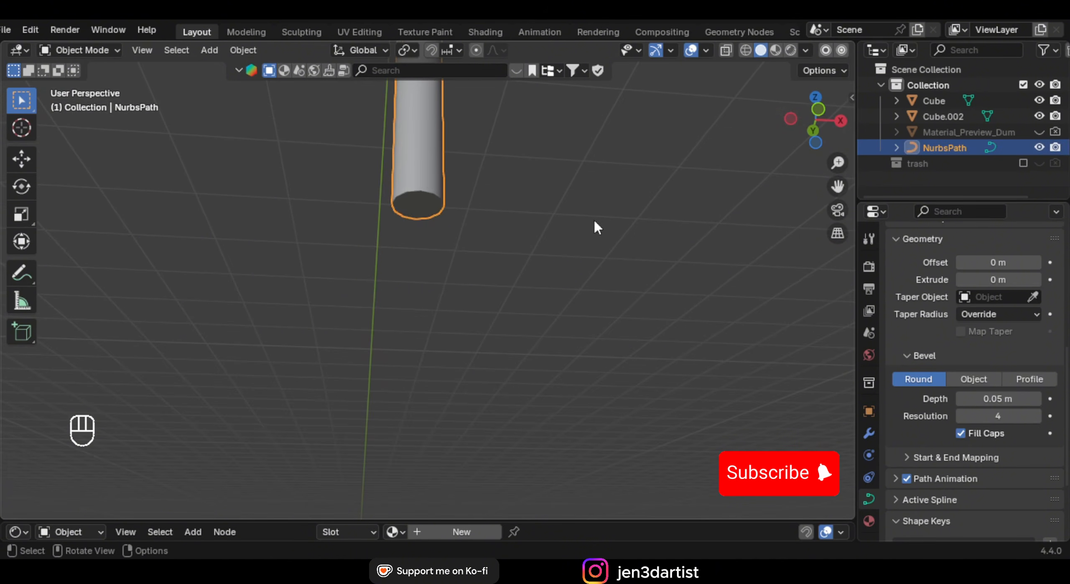
Snap the 3D cursor to the path's bottom end point and return to Object Mode
key("KP_1")
key("Tab")
middle_click_drag(387, 212, 411, 320, "shift")
left_click(461, 256)
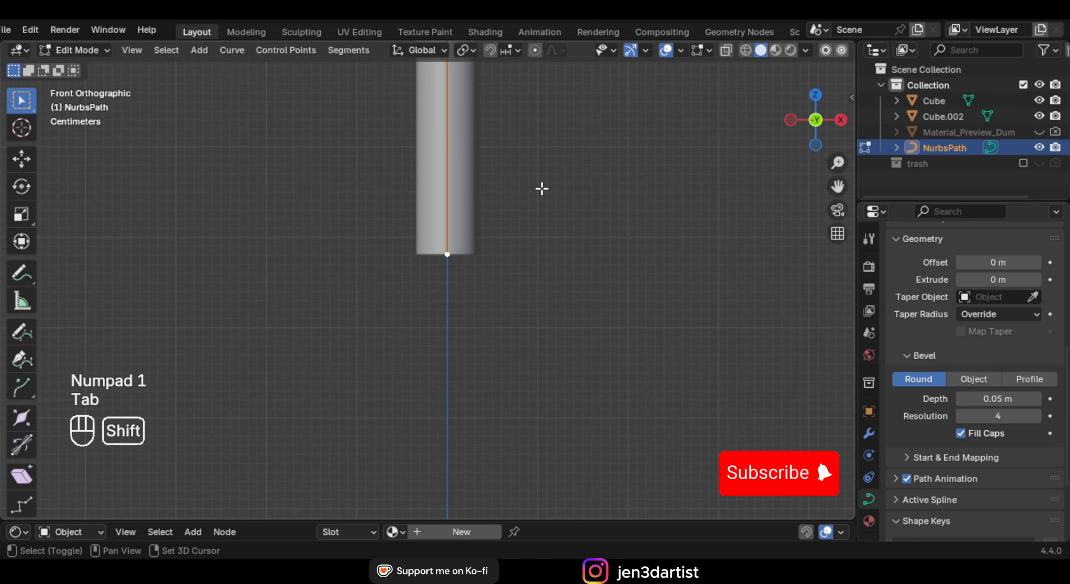
key("shift+s")
left_click(528, 255)
key("Tab")
Add a cube at the stem's bottom and scale it down
key("shift+a")
mouse_move(539, 178)
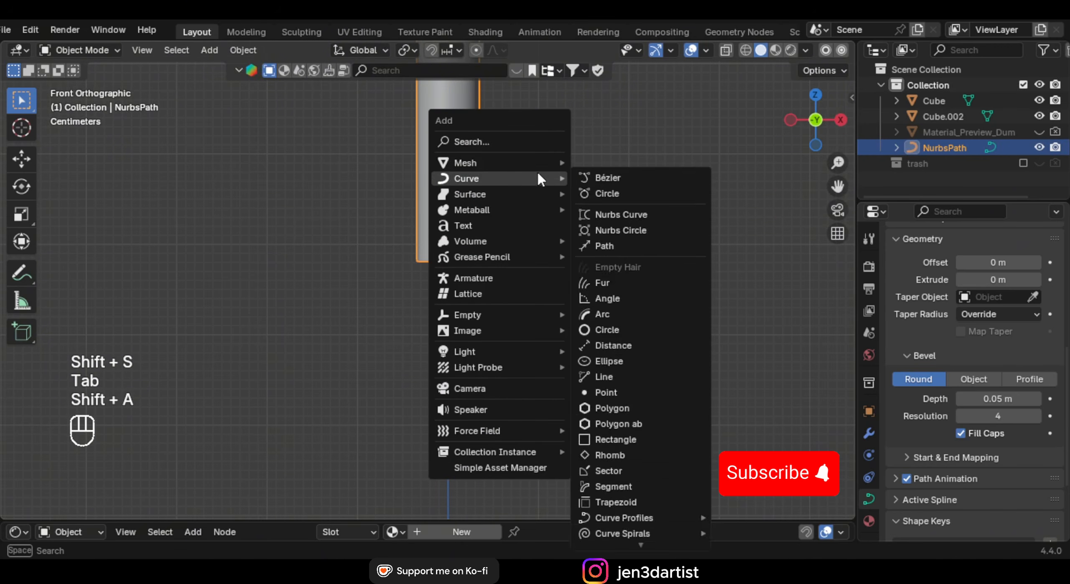
left_click(652, 178)
key("s")
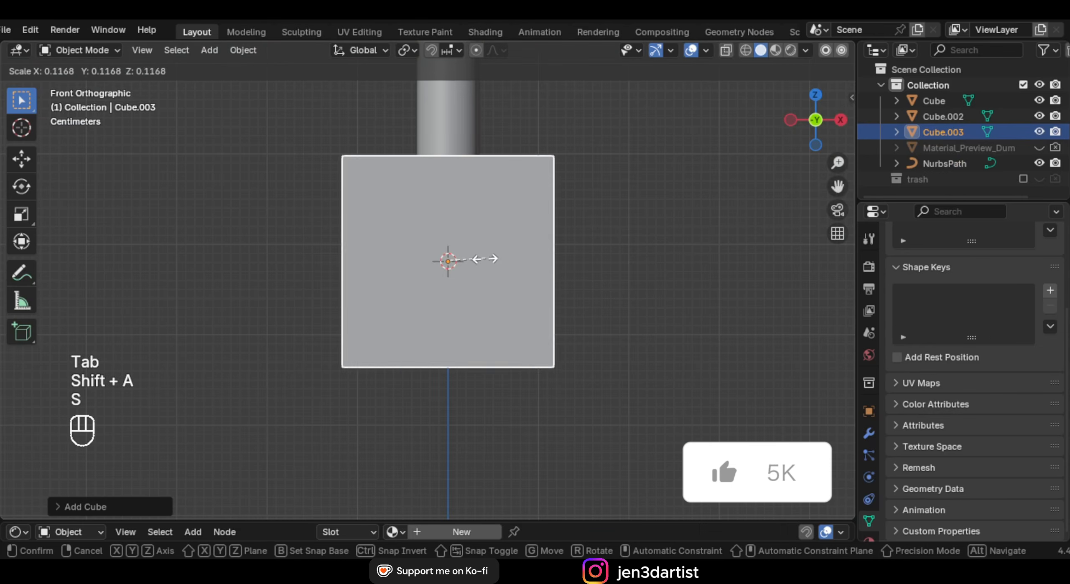
left_click(455, 268)
Extrude the cube's bottom face downward and scale it to a sharp spike tip
key("Tab")
key("alt+z")
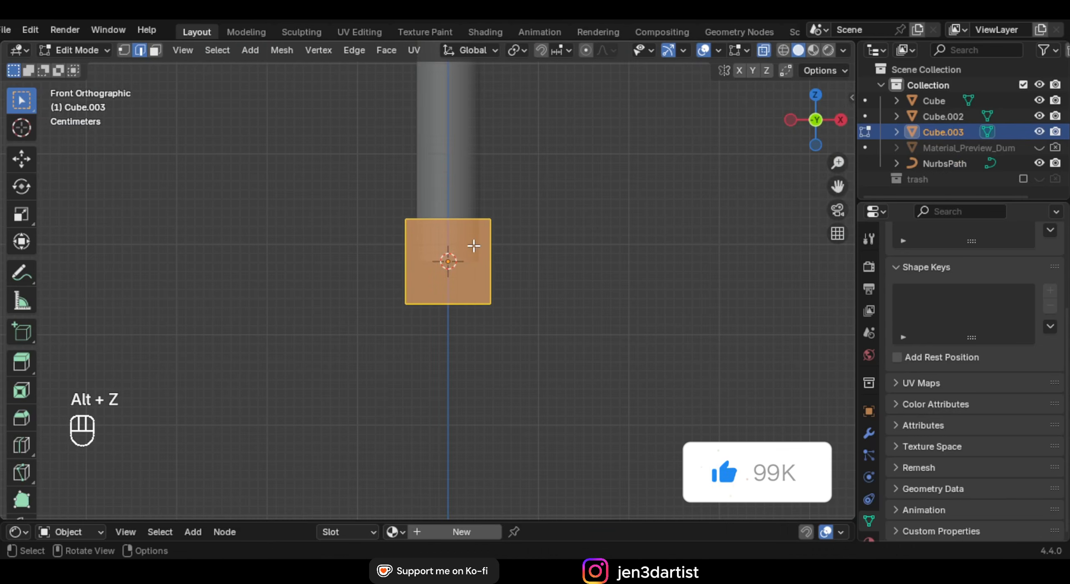
left_click(510, 264)
key("alt+z")
key("alt+z")
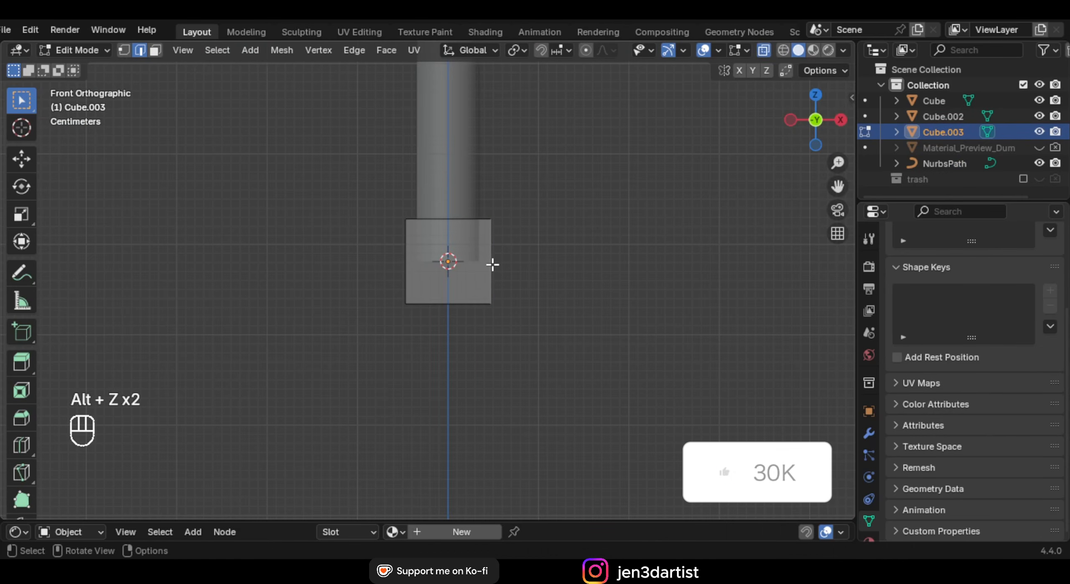
left_click(768, 51)
left_click(767, 51)
left_click(765, 50)
left_click(766, 50)
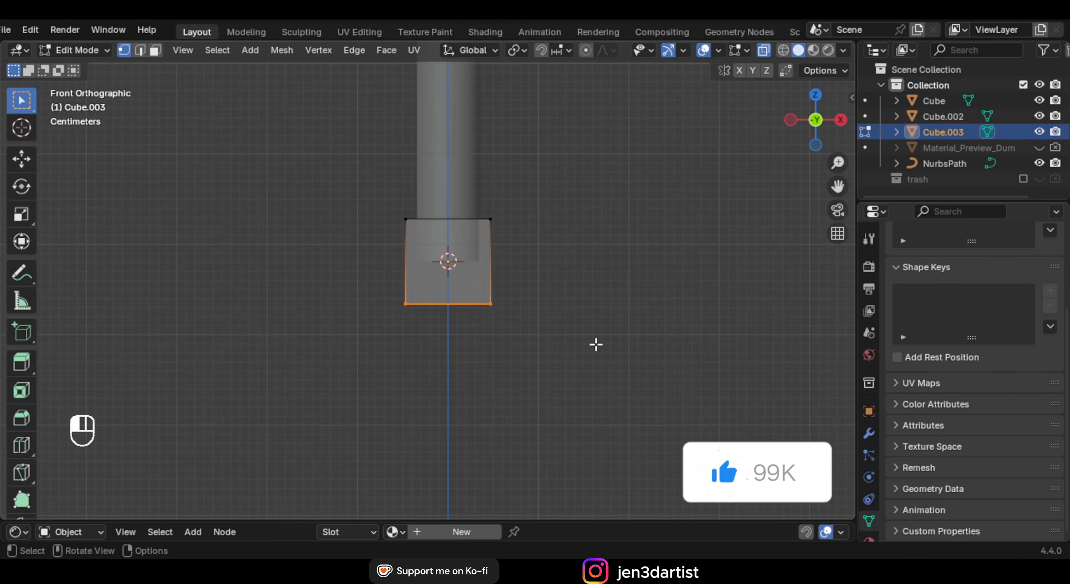
scroll(585, 330, "down", 3)
middle_click_drag(573, 310, 540, 143, "shift")
key("e")
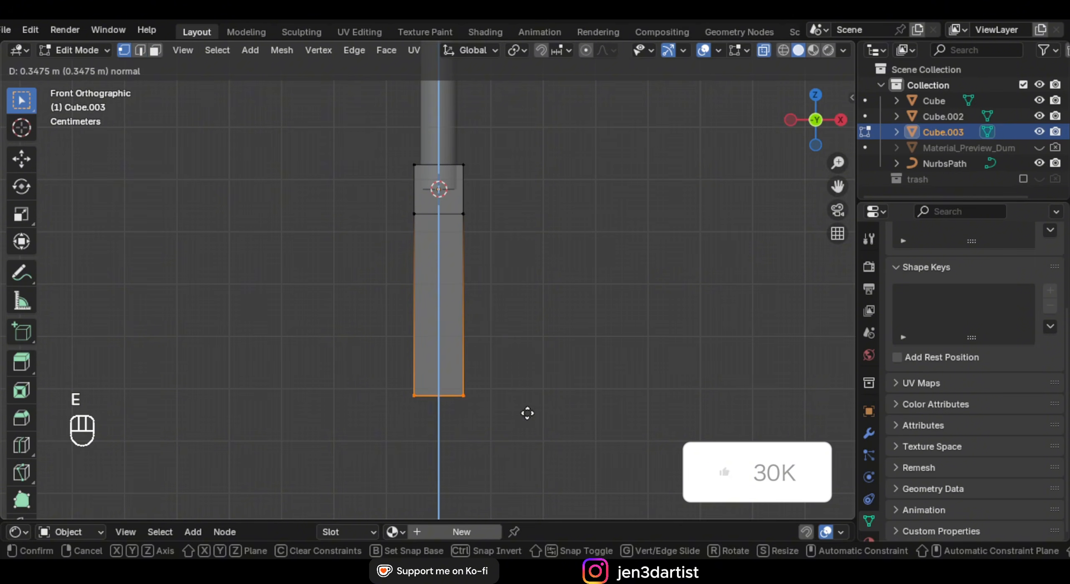
left_click(527, 413)
key("s")
left_click(465, 389)
Turn off X-ray and add two centred loop cuts around the block
middle_click_drag(465, 389, 459, 317)
scroll(451, 243, "up", 3)
middle_click_drag(451, 241, 453, 291)
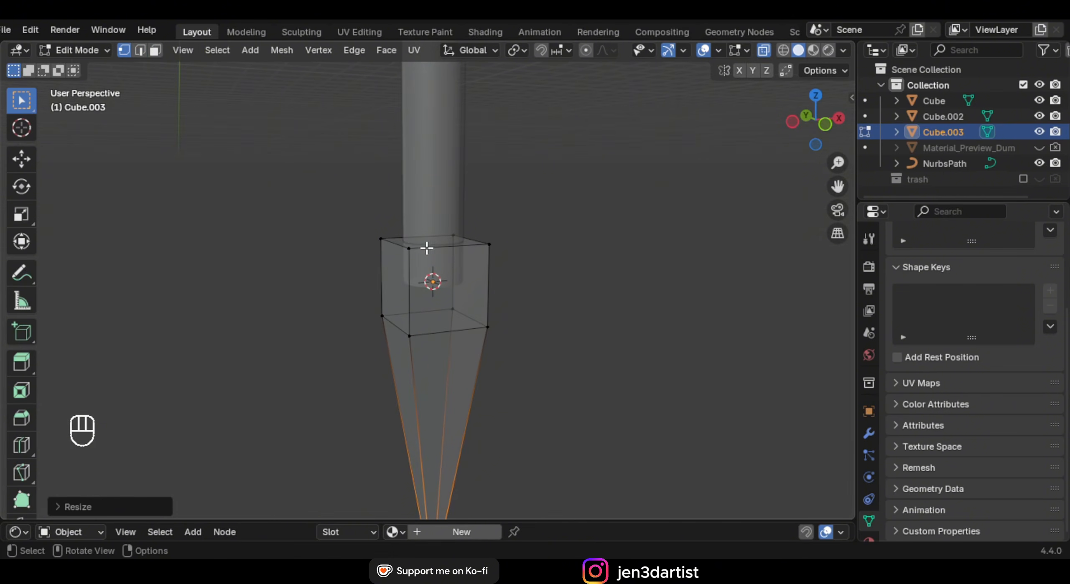
key("alt+z")
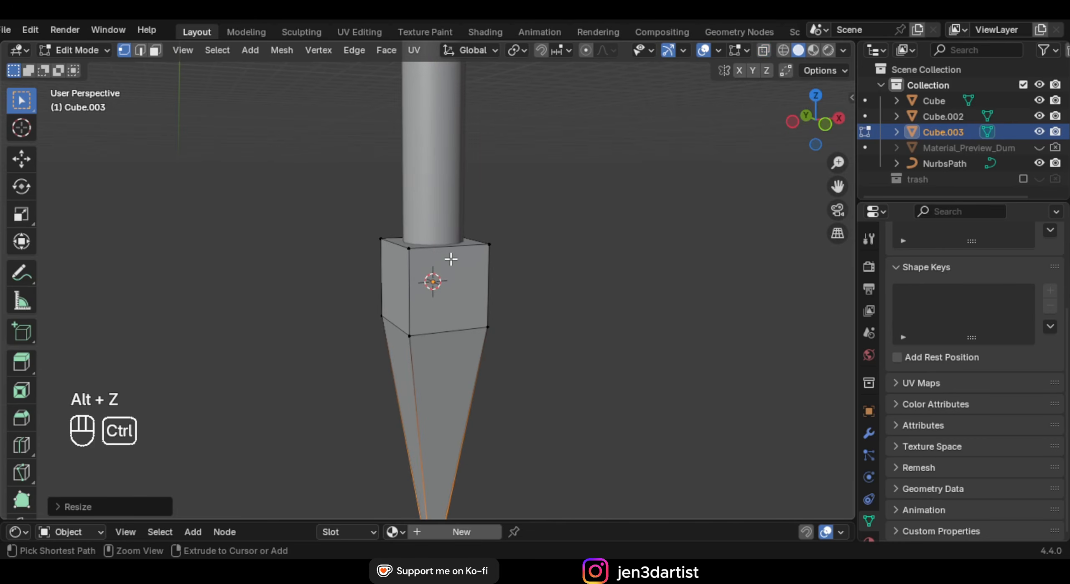
key("ctrl+r")
double_click(448, 260)
middle_click_drag(449, 262, 497, 265)
key("ctrl+r")
double_click(473, 246)
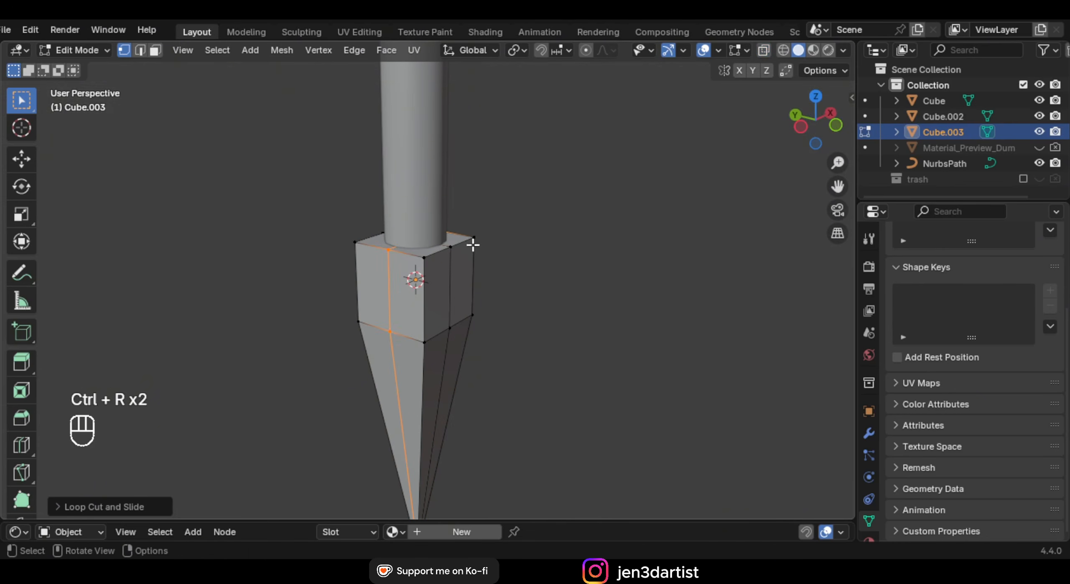
left_click(141, 50)
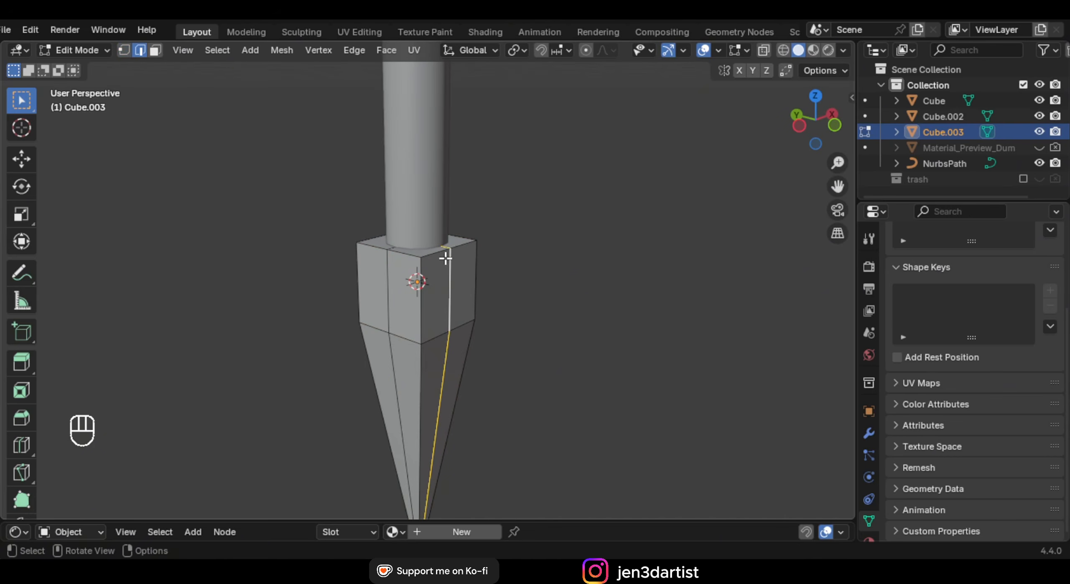
Widen both vertical edge loops outward, scaling without changing height
left_click(385, 270, "alt+shift")
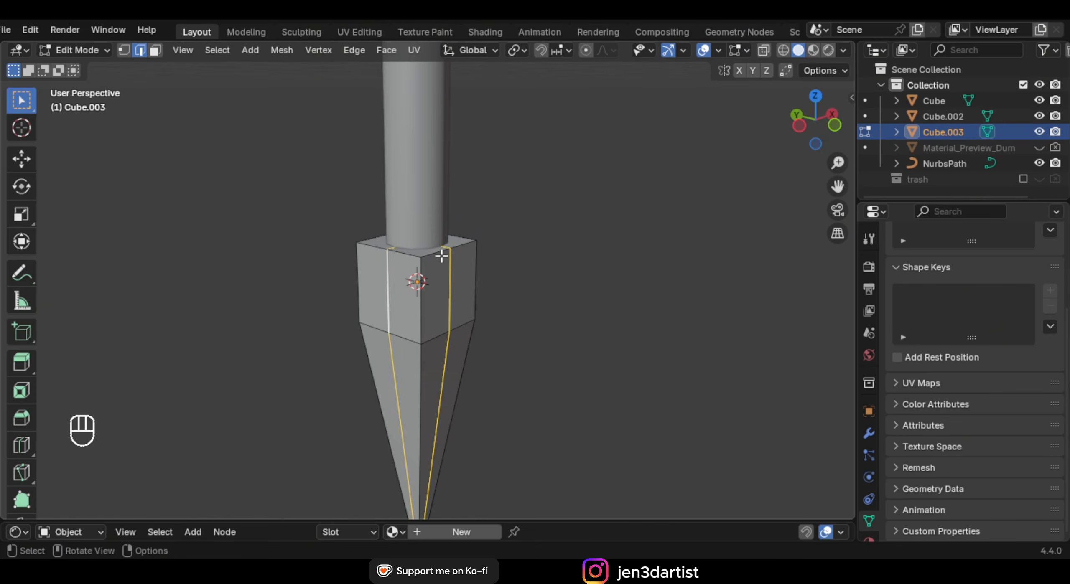
middle_click_drag(442, 255, 493, 267)
key("s")
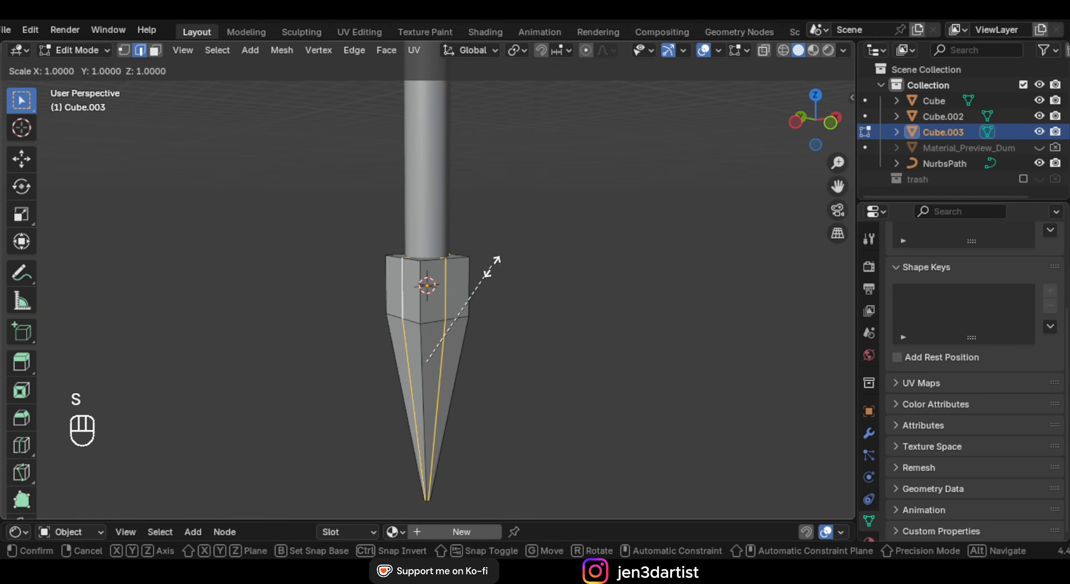
key("shift+z")
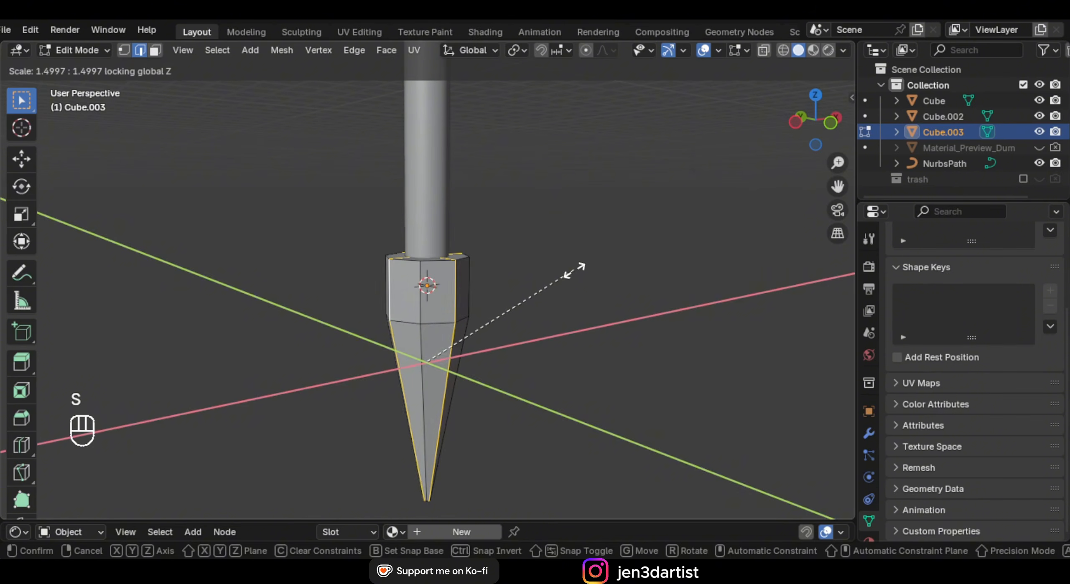
left_click(573, 270)
middle_click_drag(466, 300, 482, 301)
key("Tab")
key("Tab")
scroll(449, 251, "up", 3)
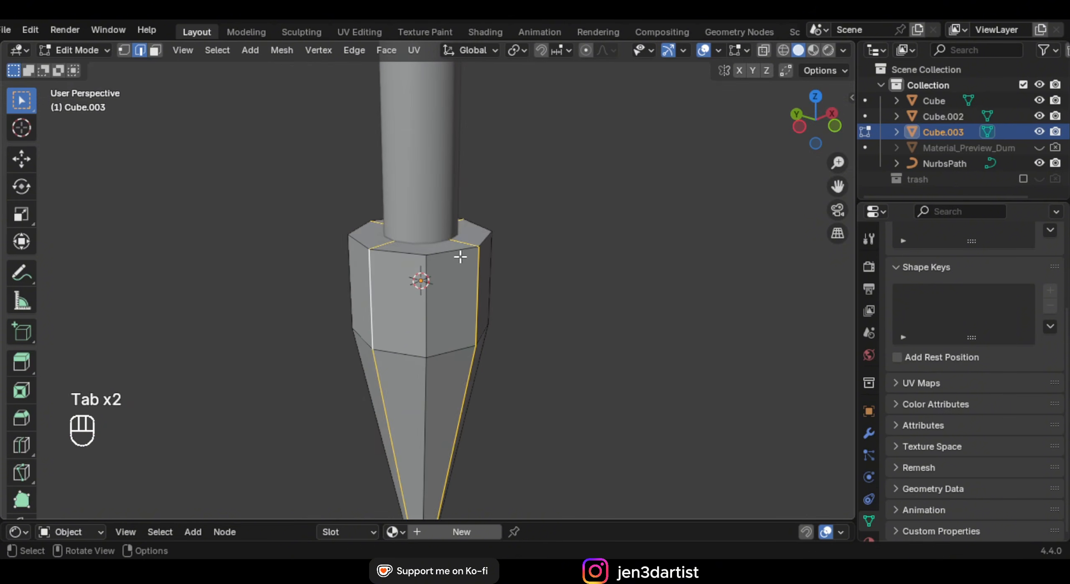
Select the collar's top faces and scale them inward to 0.6014 around the stem
key("3")
left_click(450, 237, "shift")
left_click(383, 231, "shift")
left_click(408, 255, "shift")
left_click(410, 240)
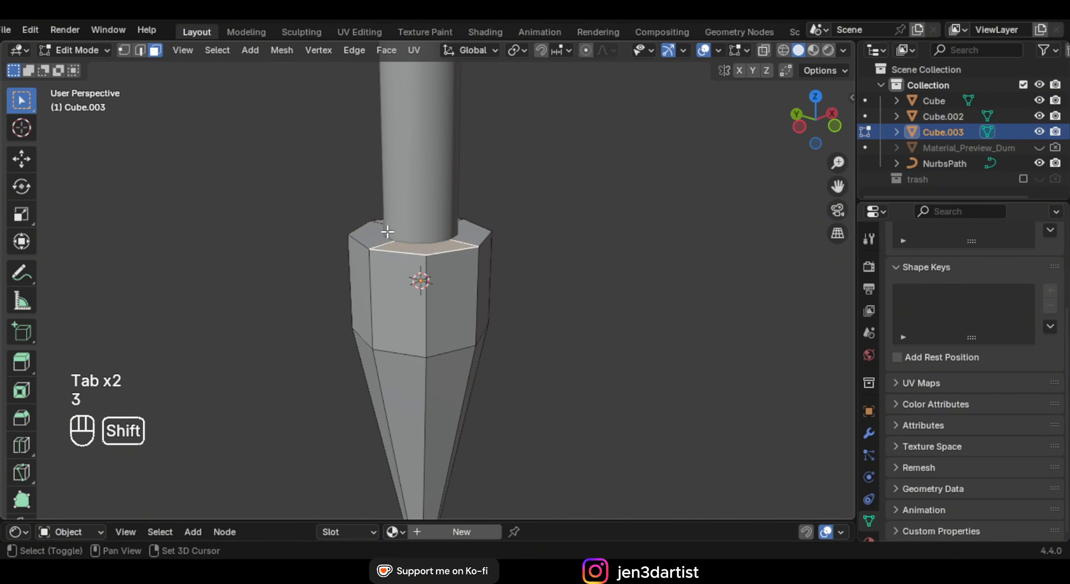
left_click(386, 234, "shift")
left_click(444, 232, "shift")
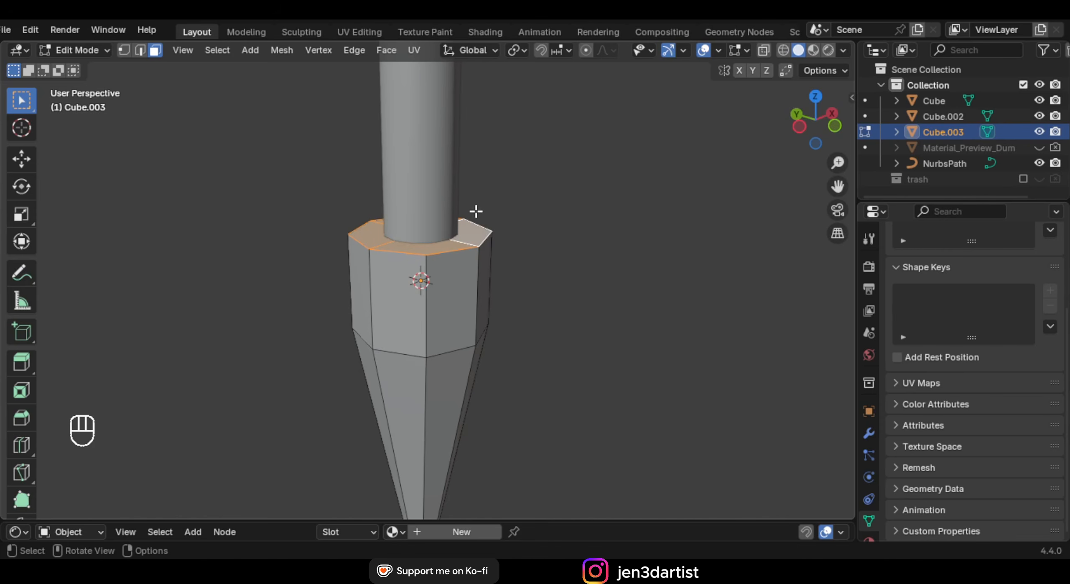
middle_click_drag(476, 211, 559, 232)
key("s")
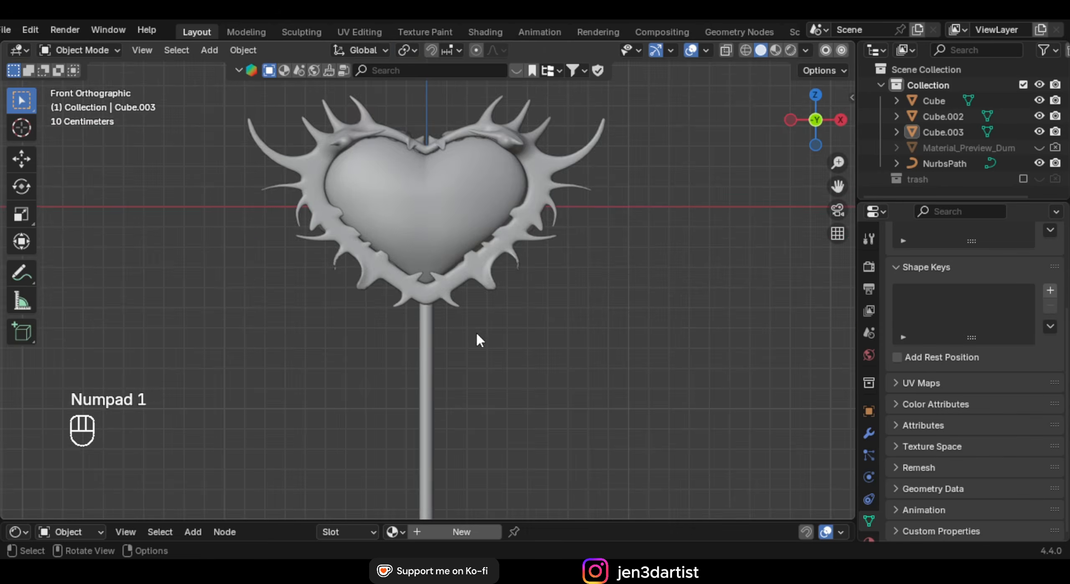
middle_click_drag(475, 337, 482, 276, "shift")
key("KP_1")
scroll(523, 328, "up", 3)
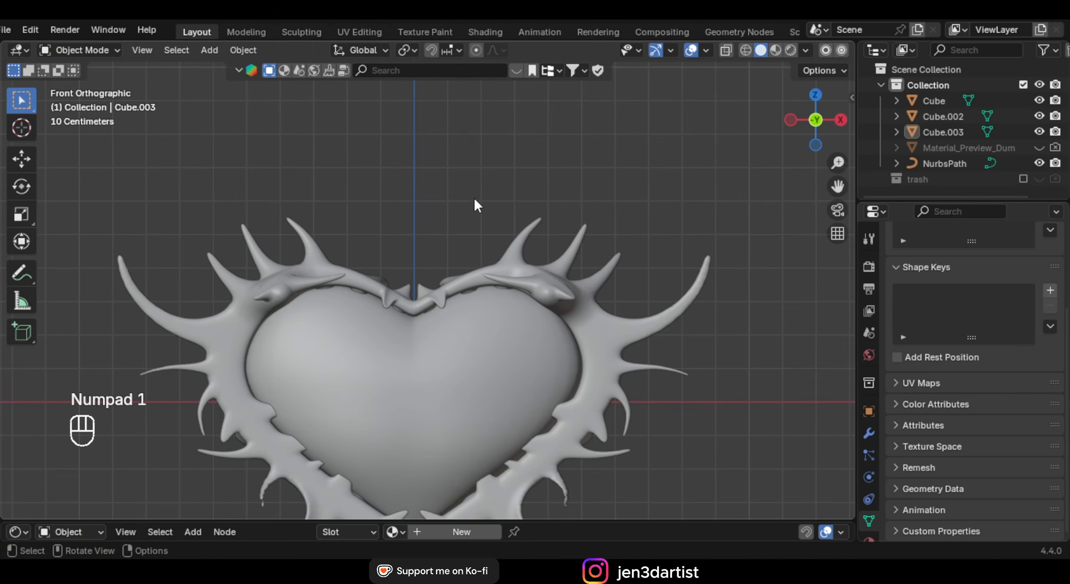
Add a cone, shrink it to about 0.4 scale and move it near the heart
scroll(450, 185, "down", 3, "shift")
scroll(454, 177, "up", 3)
key("shift+a")
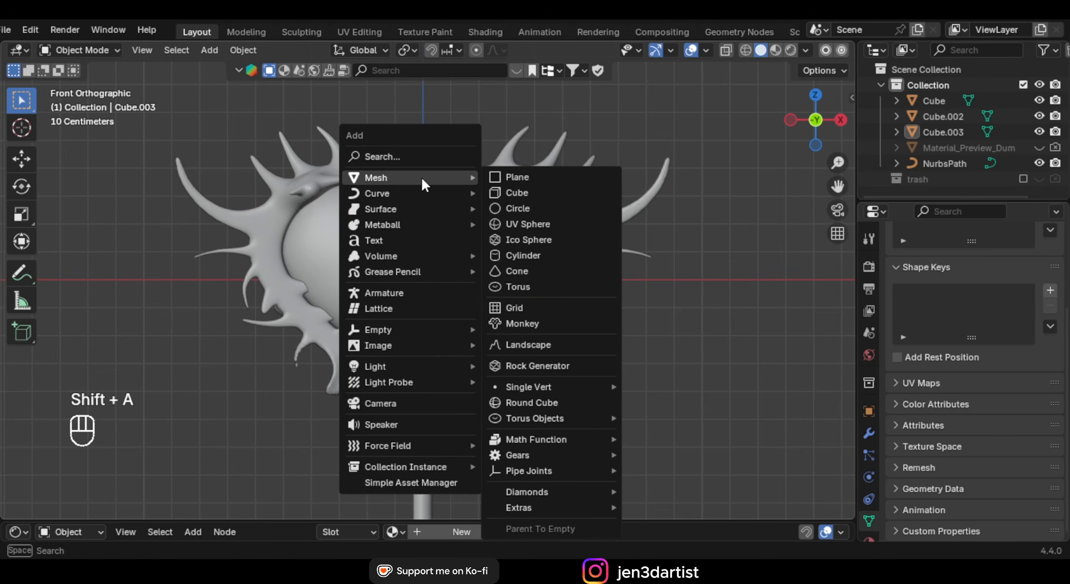
left_click(549, 271)
scroll(609, 269, "down", 6)
key("g")
key("z")
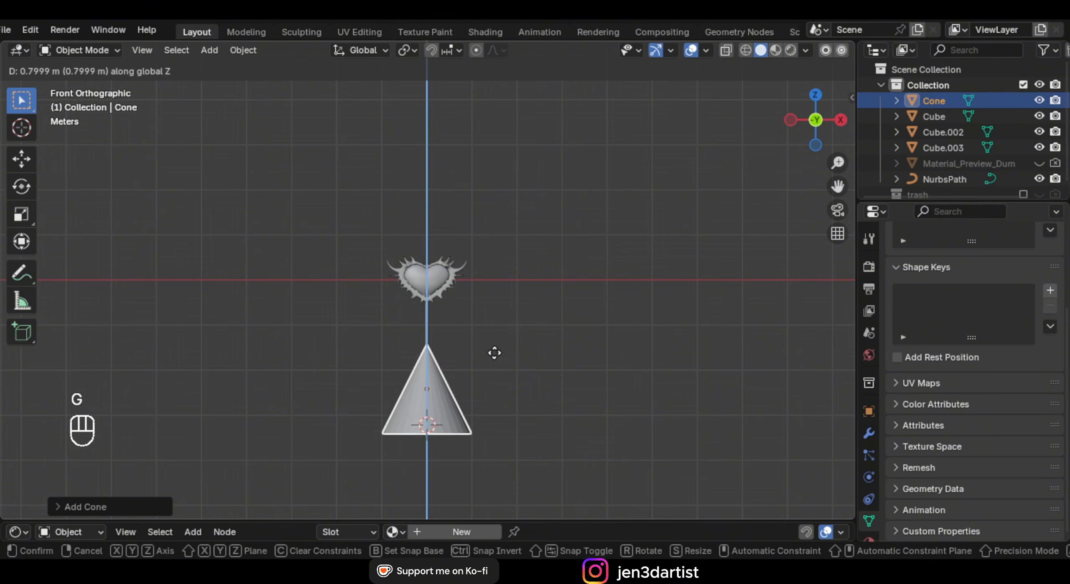
left_click(515, 207)
scroll(560, 251, "up", 3)
key("s")
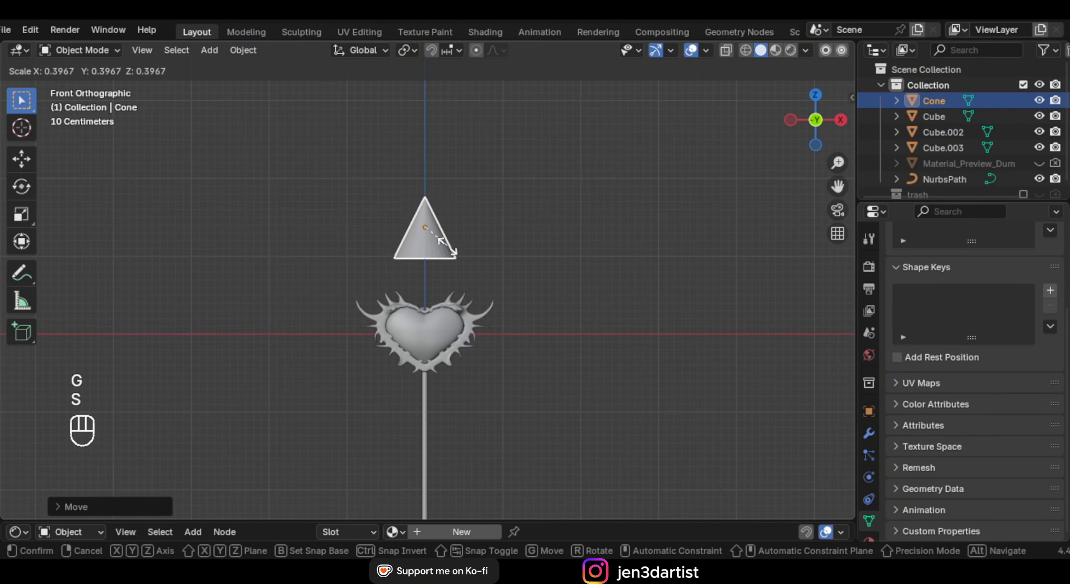
left_click(441, 238)
scroll(480, 242, "up", 3)
key("g")
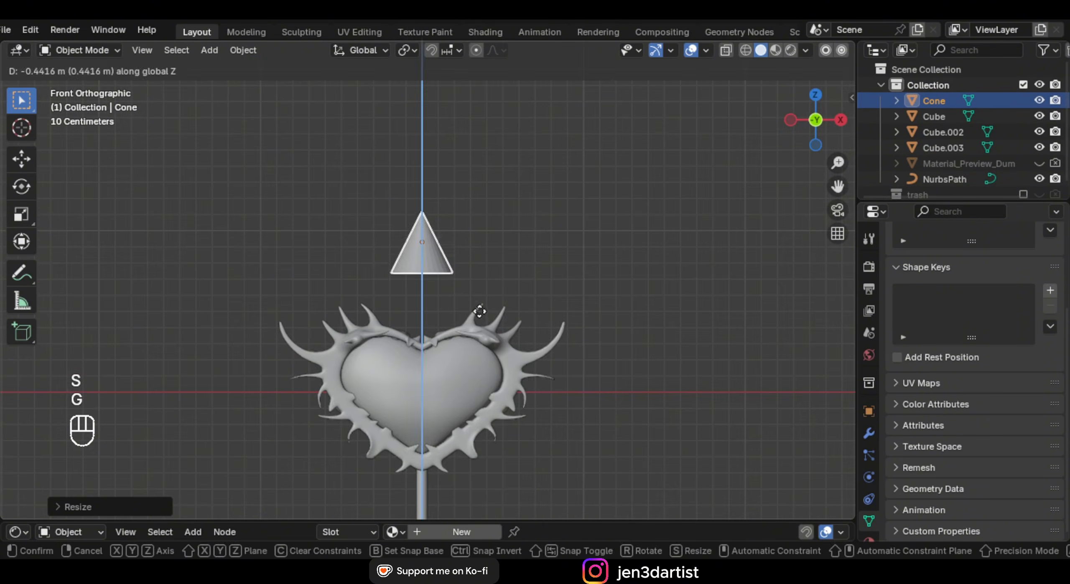
left_click(481, 307)
Narrow the cone's base vertices to make it a thin spike
key("Tab")
scroll(441, 263, "up", 3)
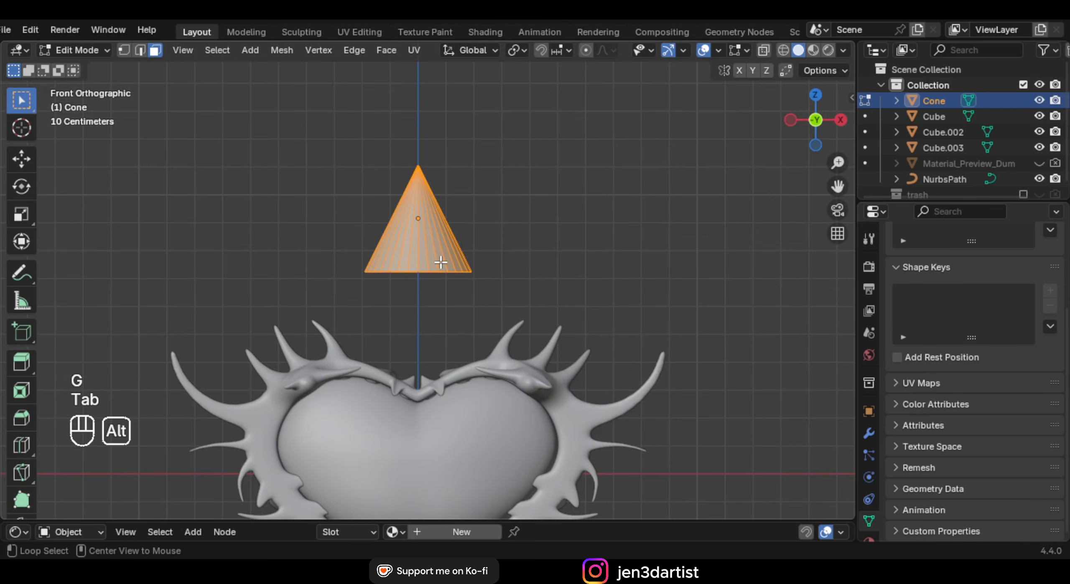
key("alt+z")
key("1")
scroll(441, 263, "up", 2)
left_click_drag(255, 235, 587, 321)
key("s")
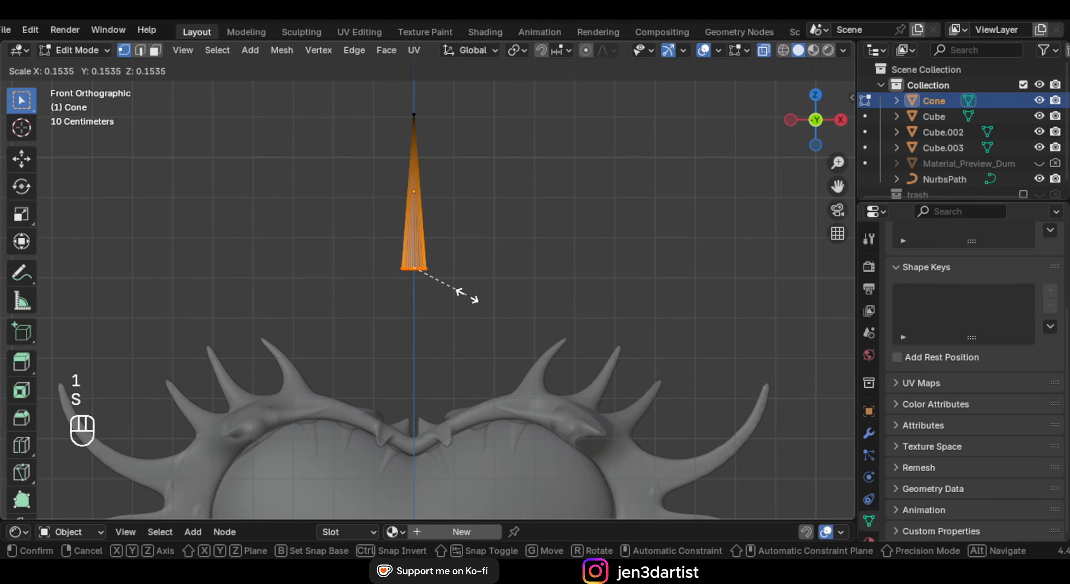
left_click(456, 285)
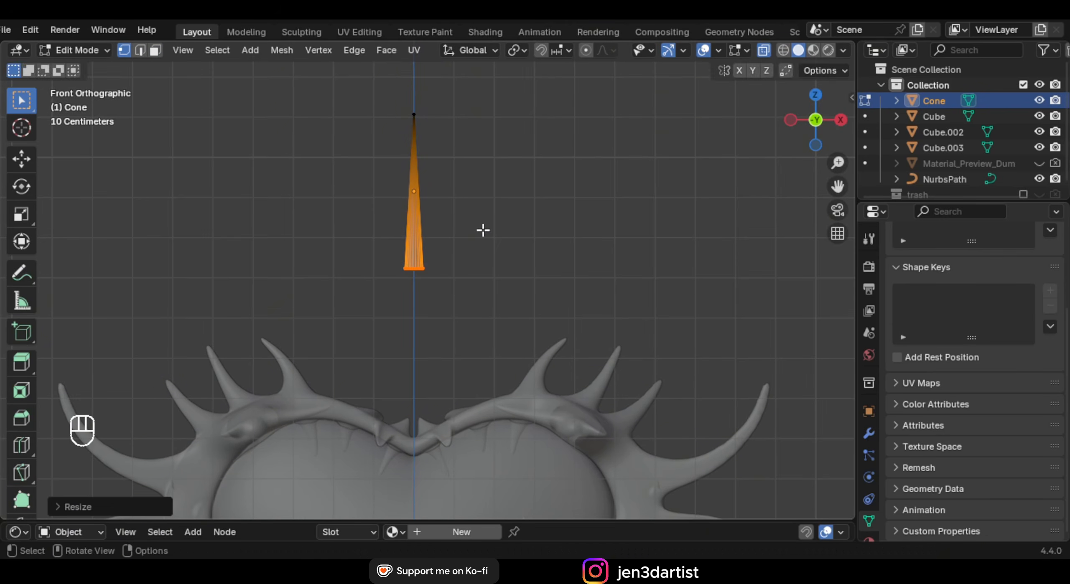
Move and tilt the spike so it juts from the frame's upper right
key("g")
key("z")
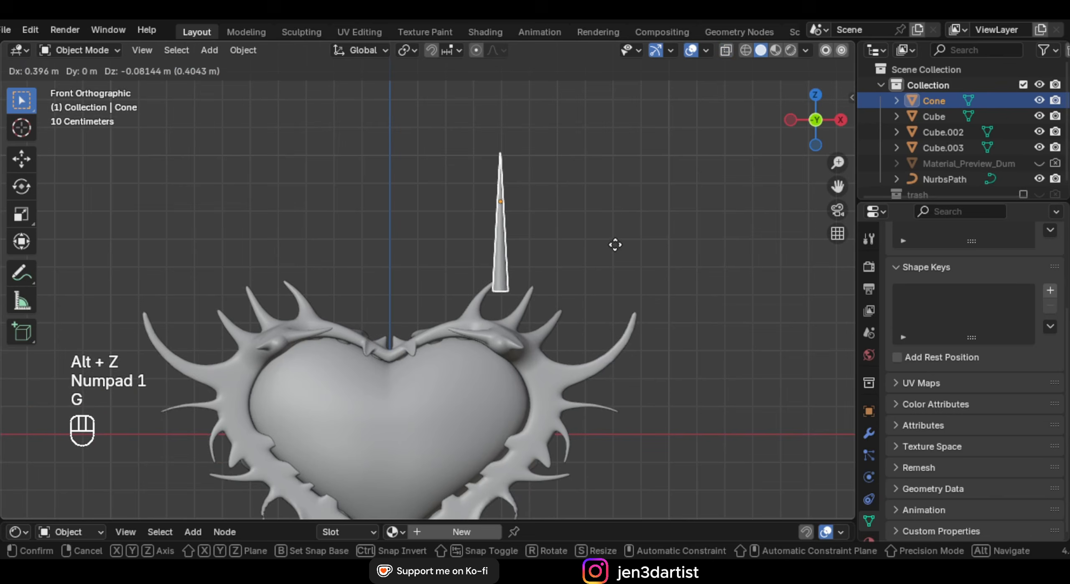
left_click(535, 203)
key("g")
left_click(613, 271)
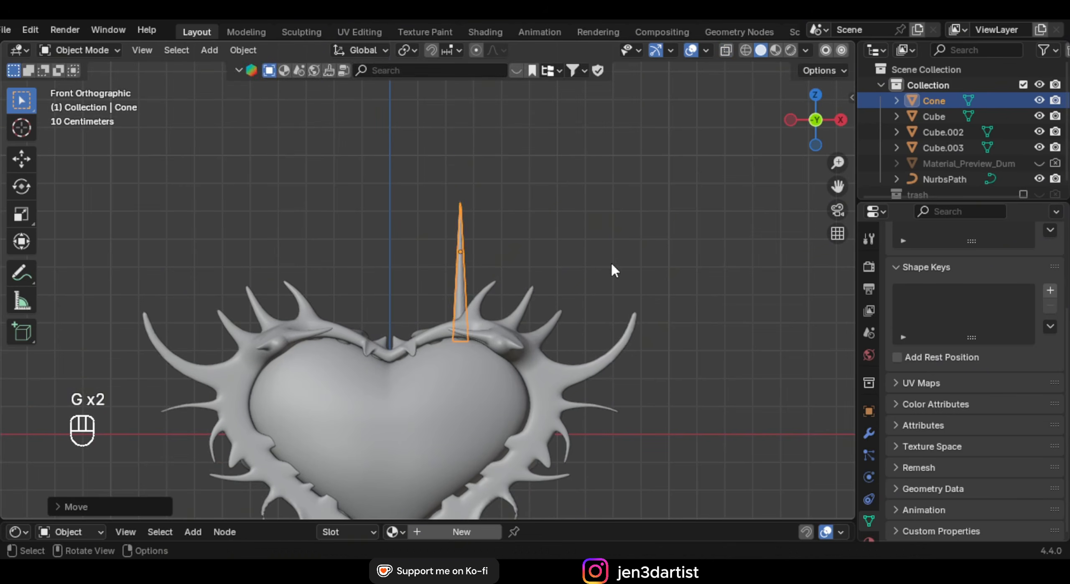
key("r")
right_click(638, 230)
key("r")
left_click(567, 214)
key("g")
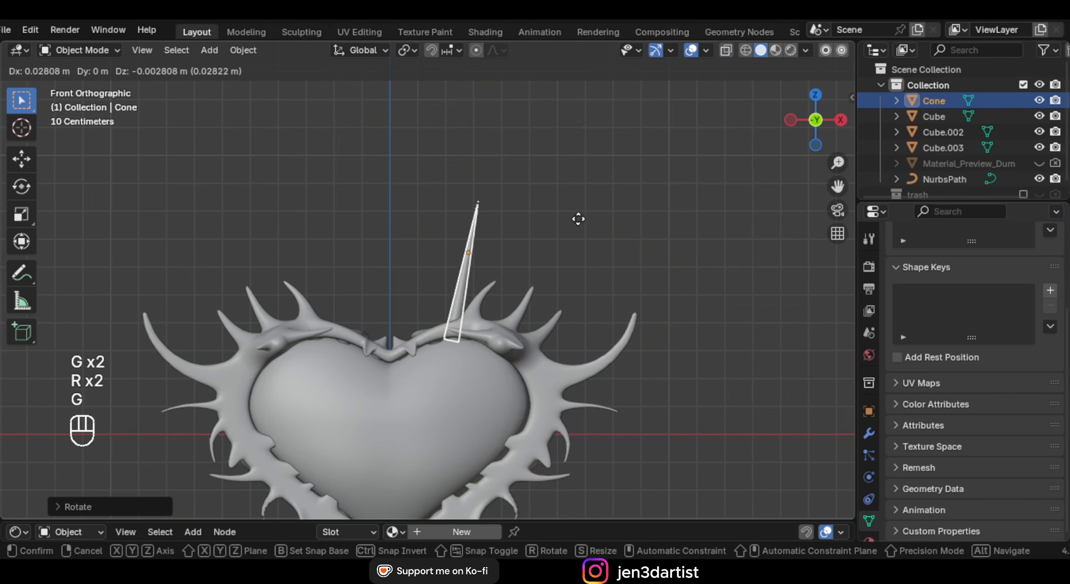
left_click(578, 218)
key("KP_1")
left_click(869, 433)
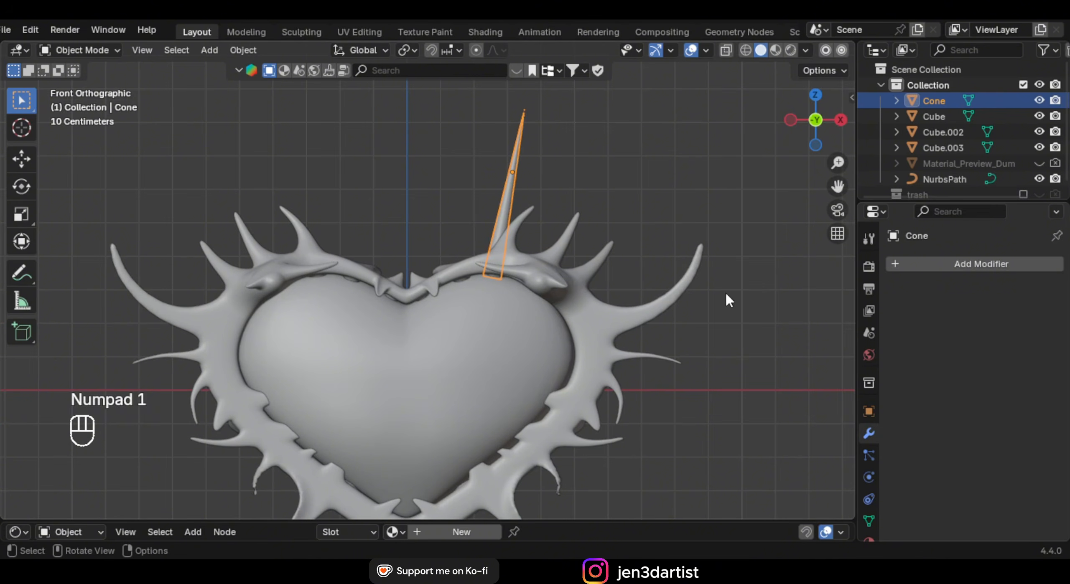
Place the 3D cursor at the heart's centre and move the cone's origin there
left_click(371, 351)
middle_click_drag(371, 350, 430, 276, "shift")
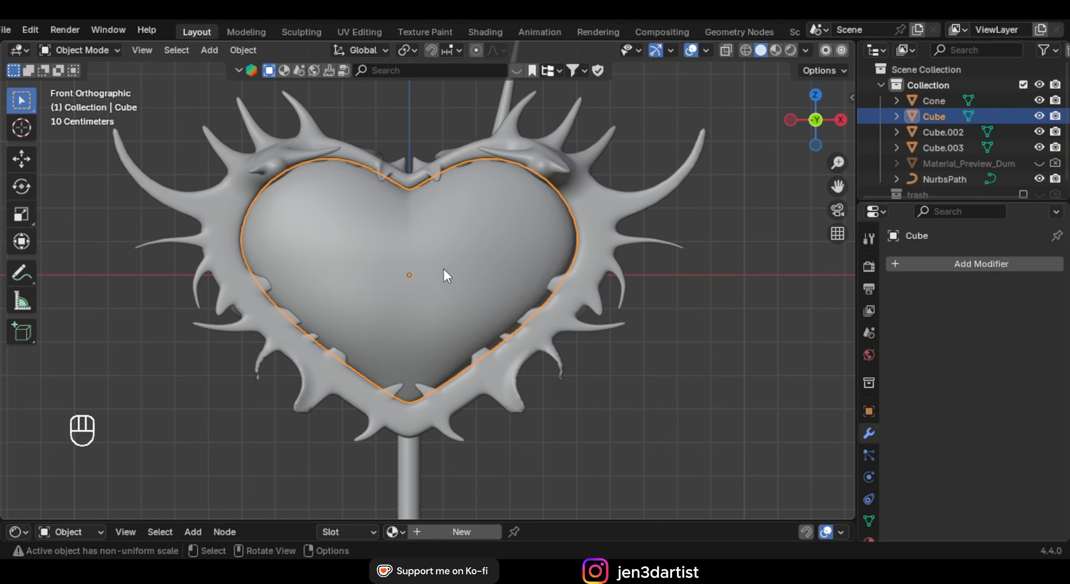
left_click(539, 309)
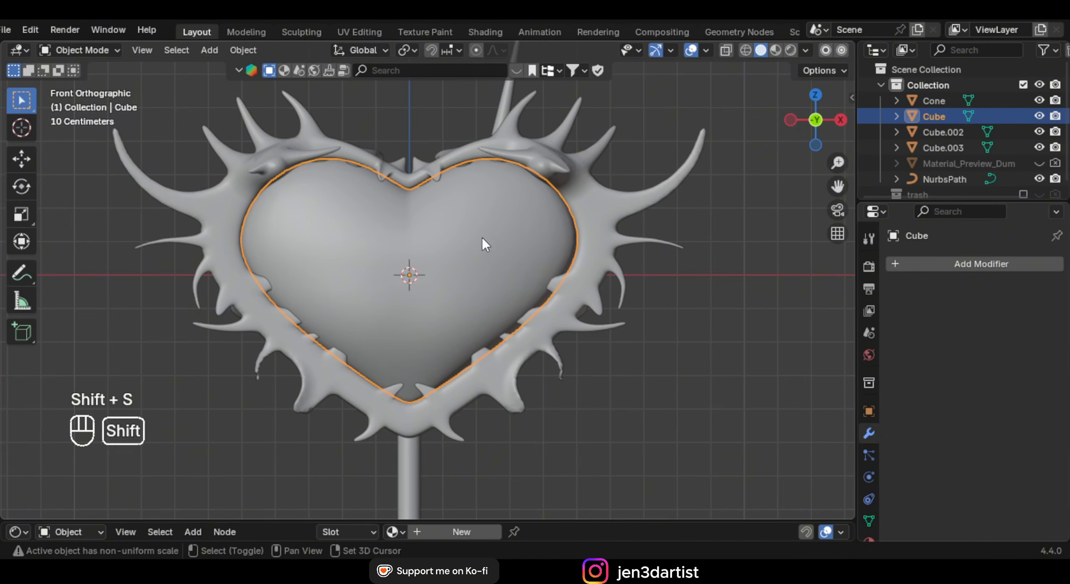
middle_click_drag(446, 240, 458, 280, "shift")
middle_click_drag(546, 128, 533, 168, "shift")
scroll(521, 168, "down", 1)
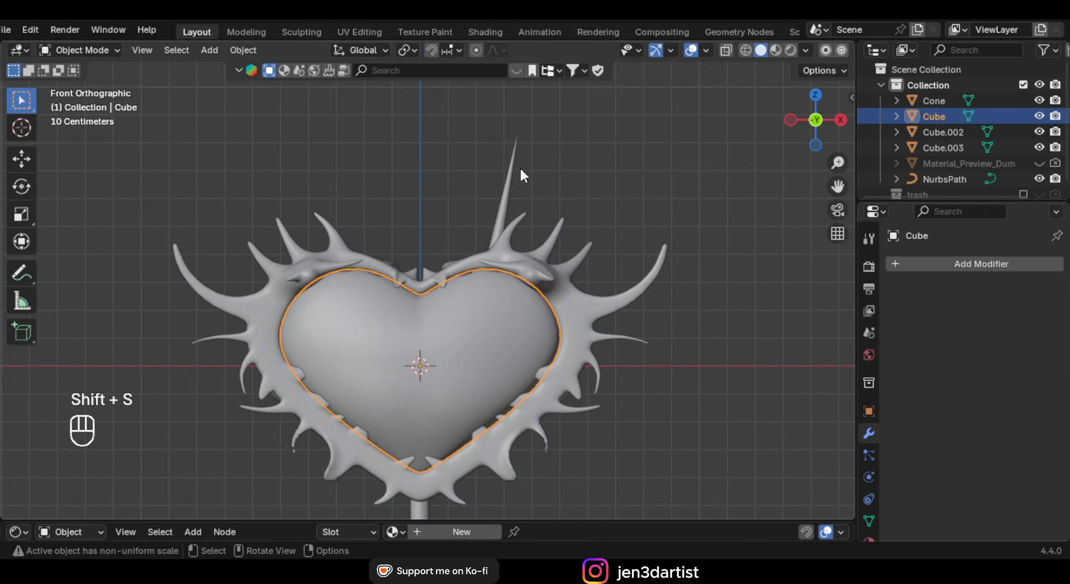
left_click(509, 167)
right_click(540, 152)
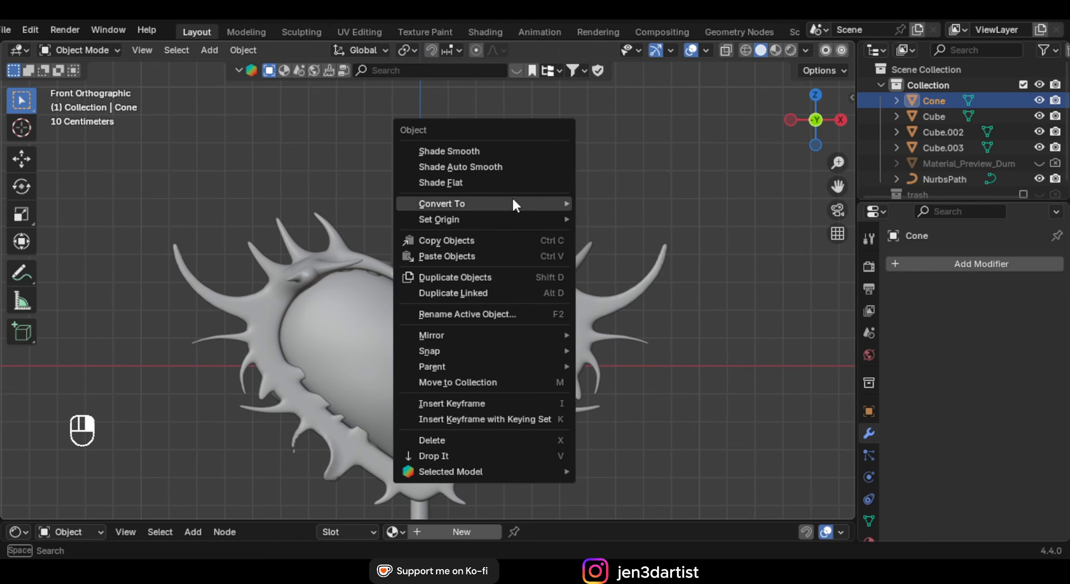
mouse_move(476, 219)
left_click(677, 254)
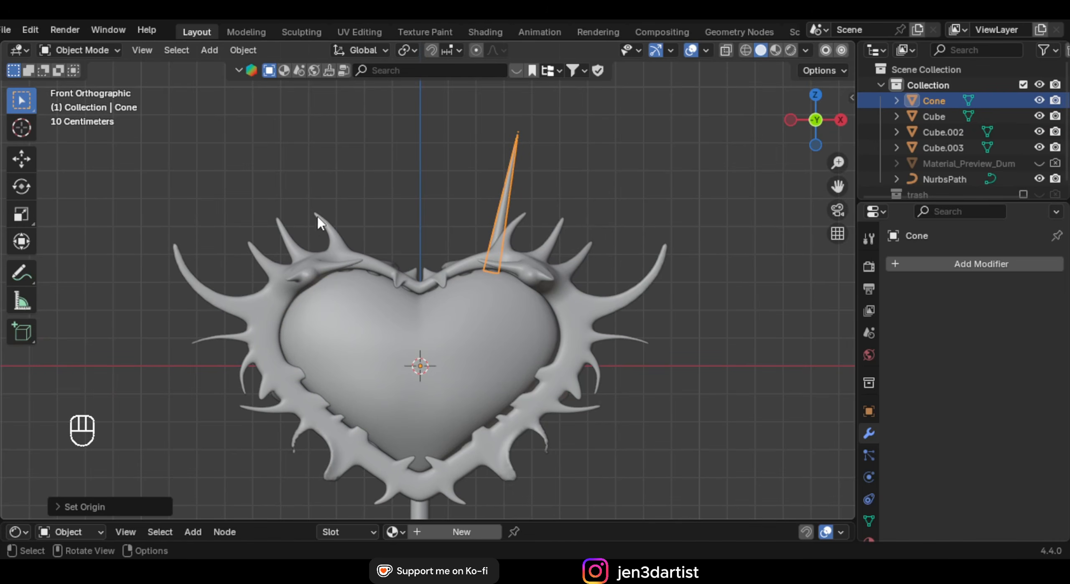
Add a Mirror modifier to the cone and apply its rotation
left_click(932, 262)
type("mir")
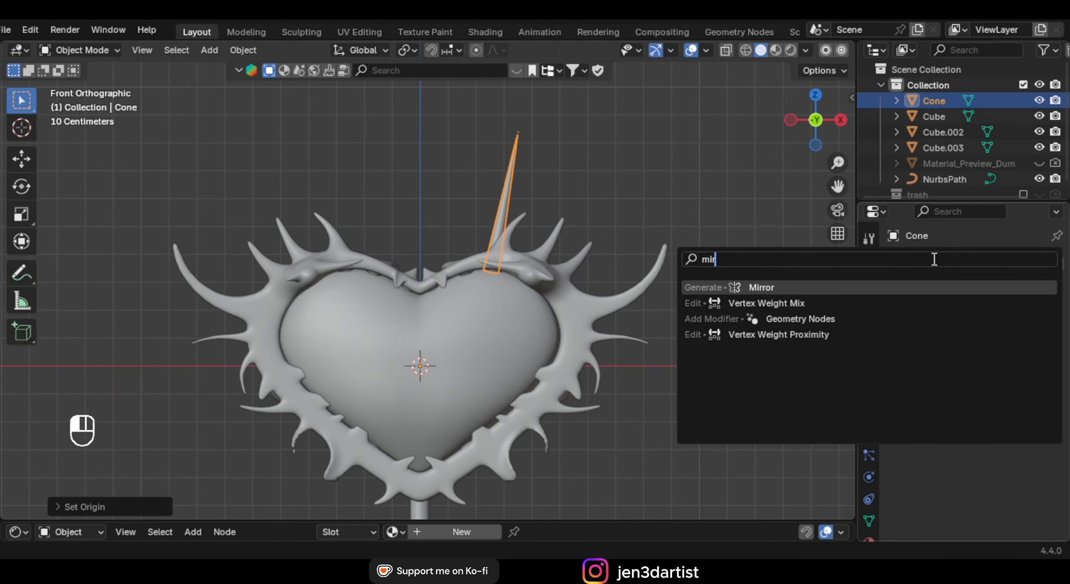
key("Return")
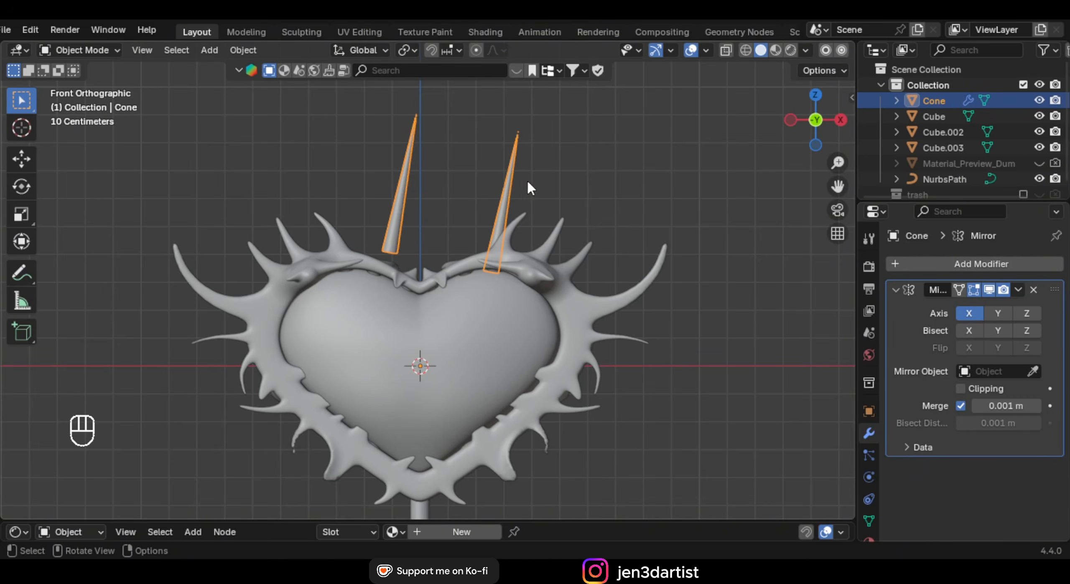
key("ctrl+a")
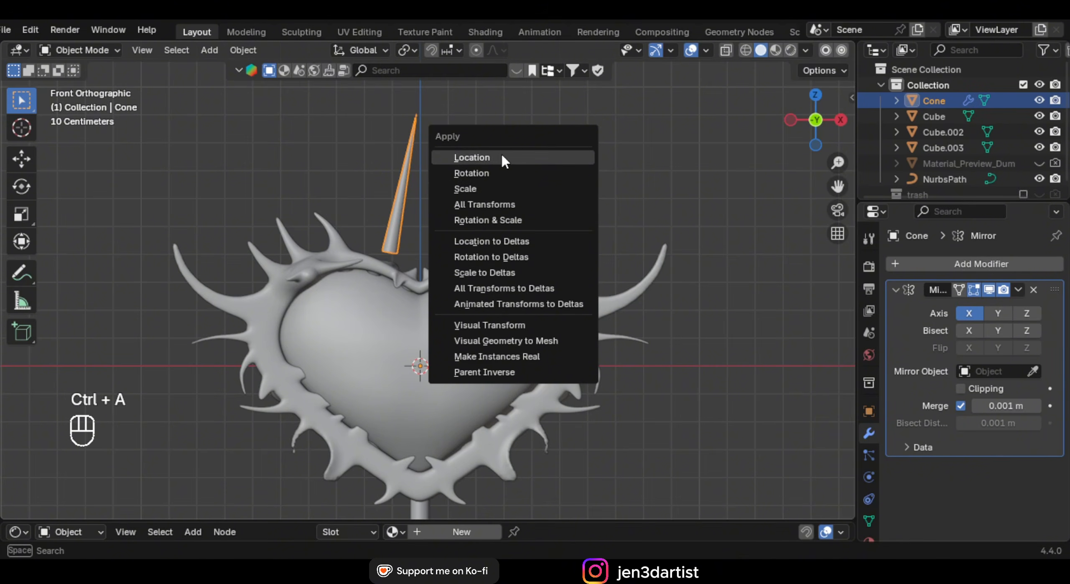
left_click(497, 171)
Duplicate the cone geometry twice, tilting each copy into an extra thorn
key("KP_1")
key("Tab")
key("a")
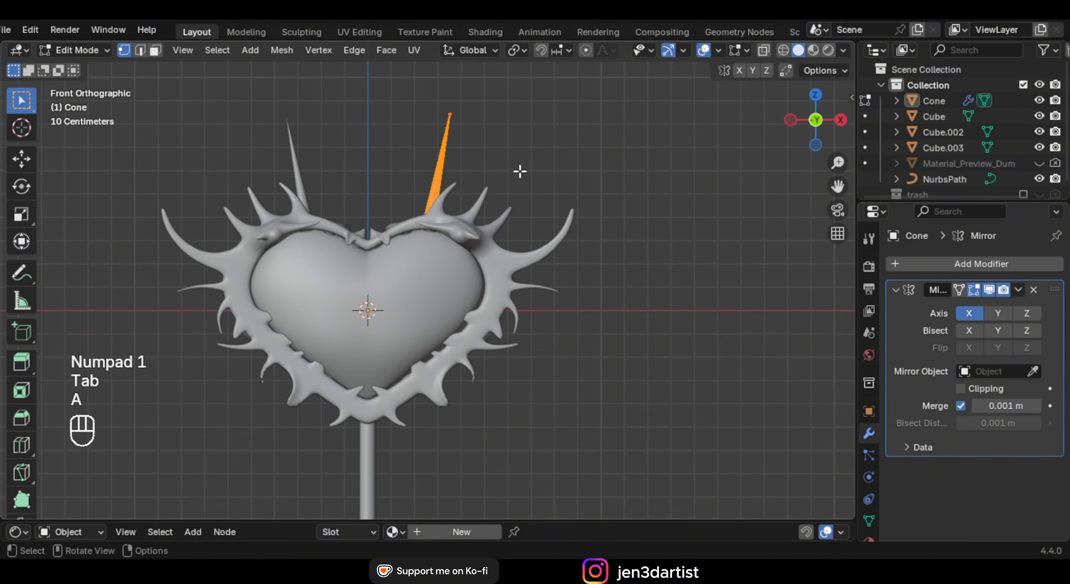
key("shift+d")
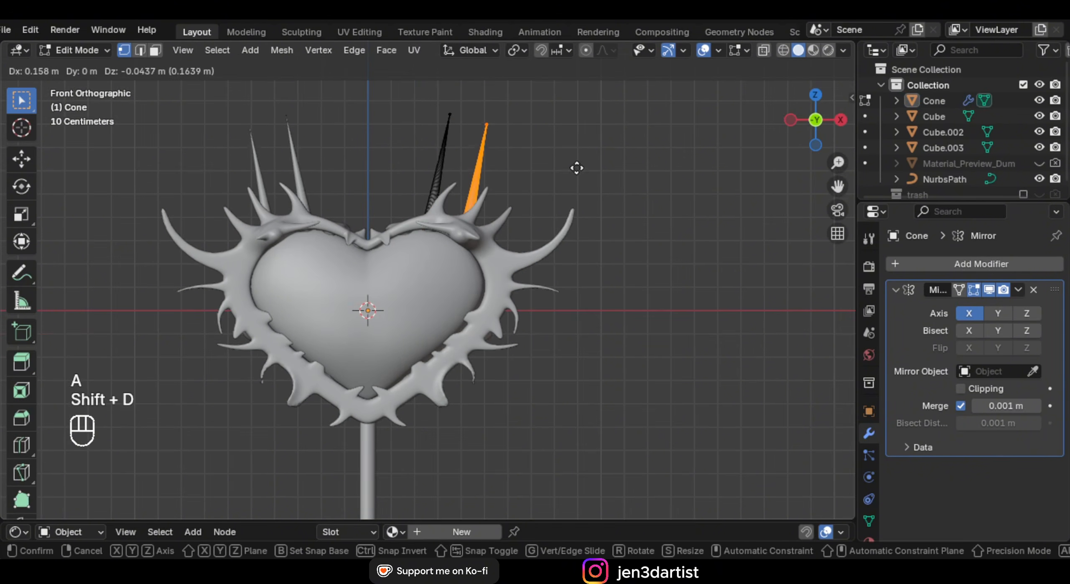
left_click(571, 170)
key("r")
left_click(606, 197)
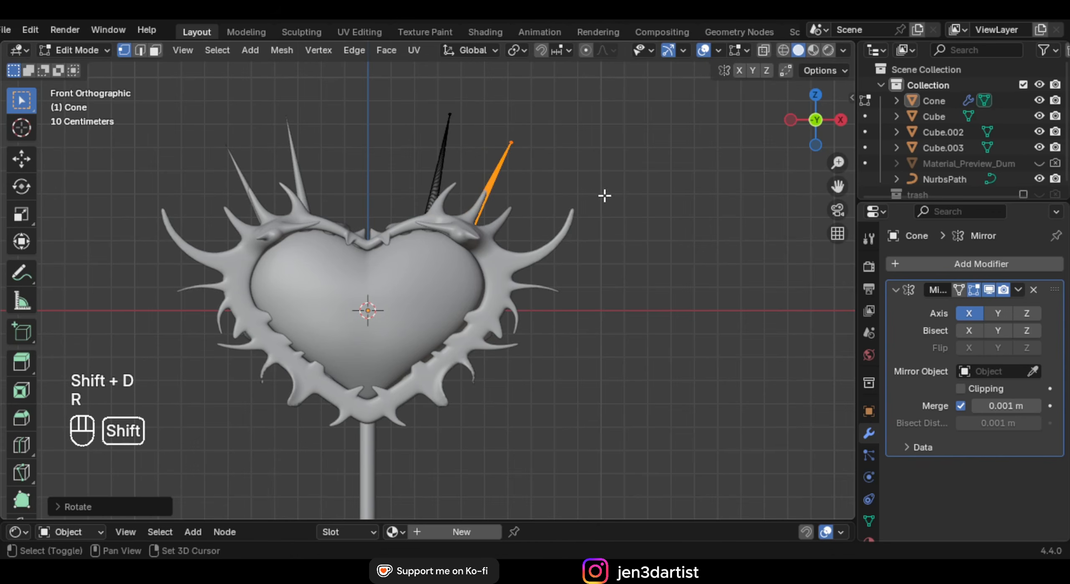
key("shift+d")
left_click(627, 216)
key("r")
left_click(652, 258)
Return to Object Mode and frame the heart in front view
key("Tab")
scroll(423, 275, "up", 2)
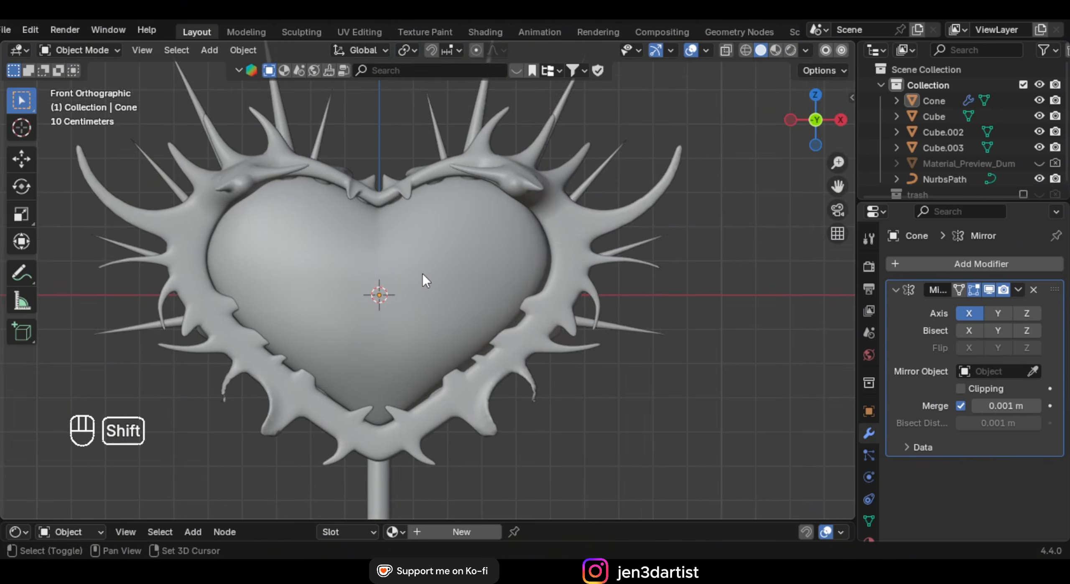
scroll(448, 258, "up", 1)
middle_click_drag(423, 274, 479, 249, "shift")
scroll(483, 241, "up", 1)
key("KP_1")
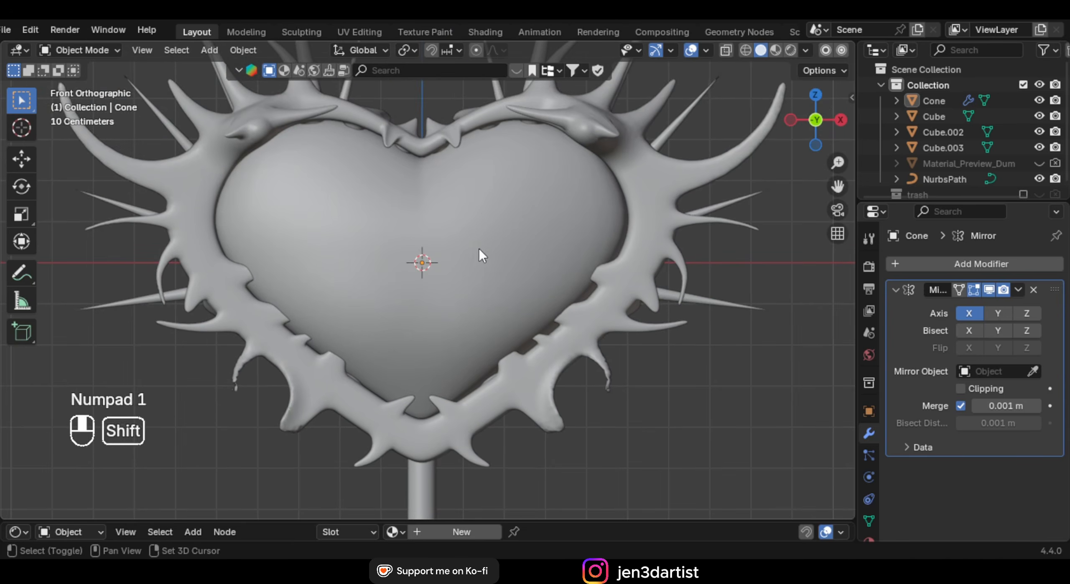
key("shift+a")
Add a Circle mesh at the heart's centre, rotated 90° on X to stand upright
mouse_move(477, 208)
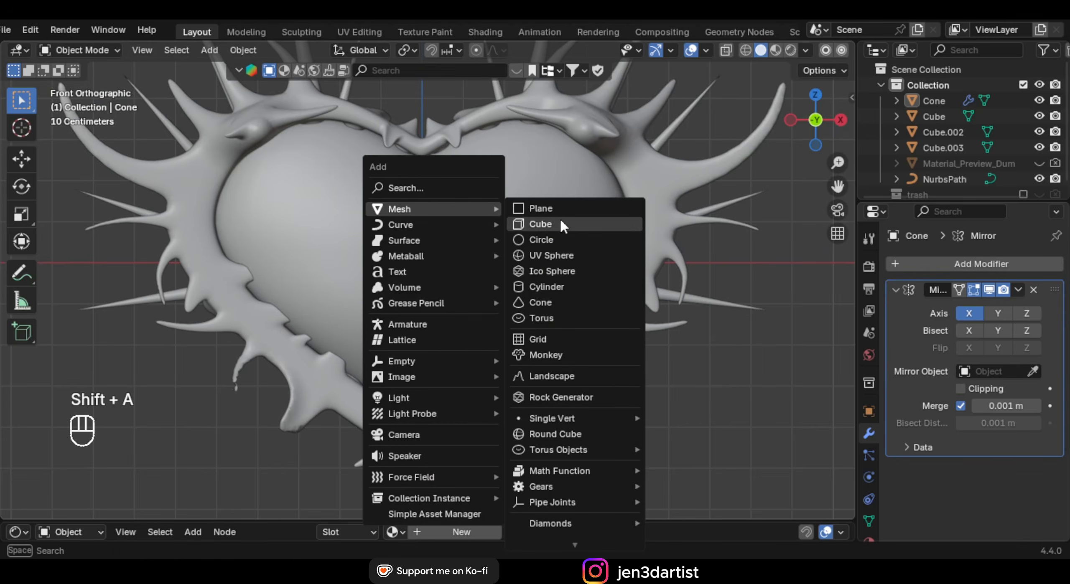
left_click(575, 241)
type("rx")
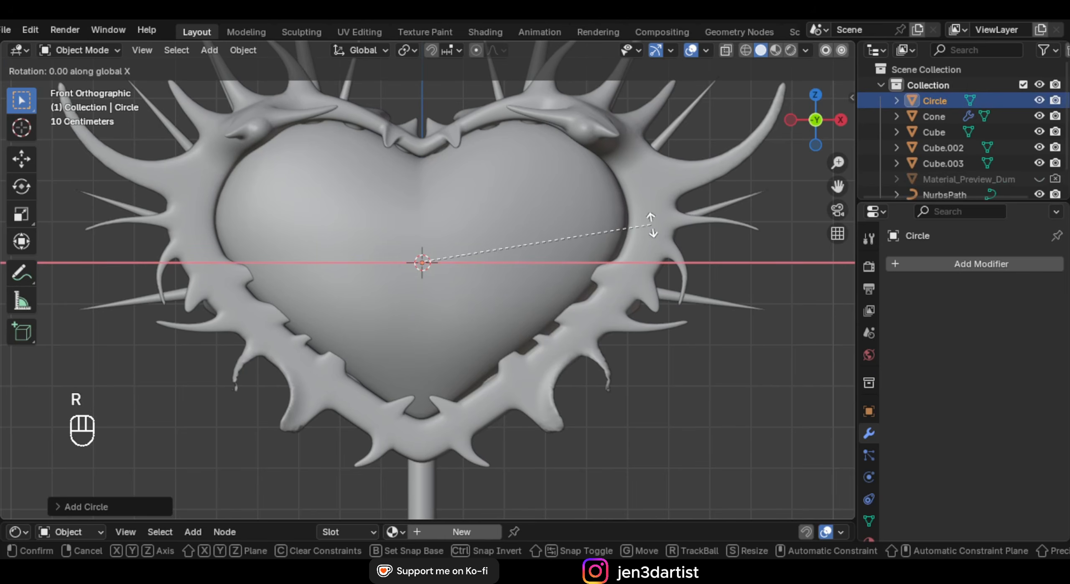
type("90")
left_click(651, 225)
key("s")
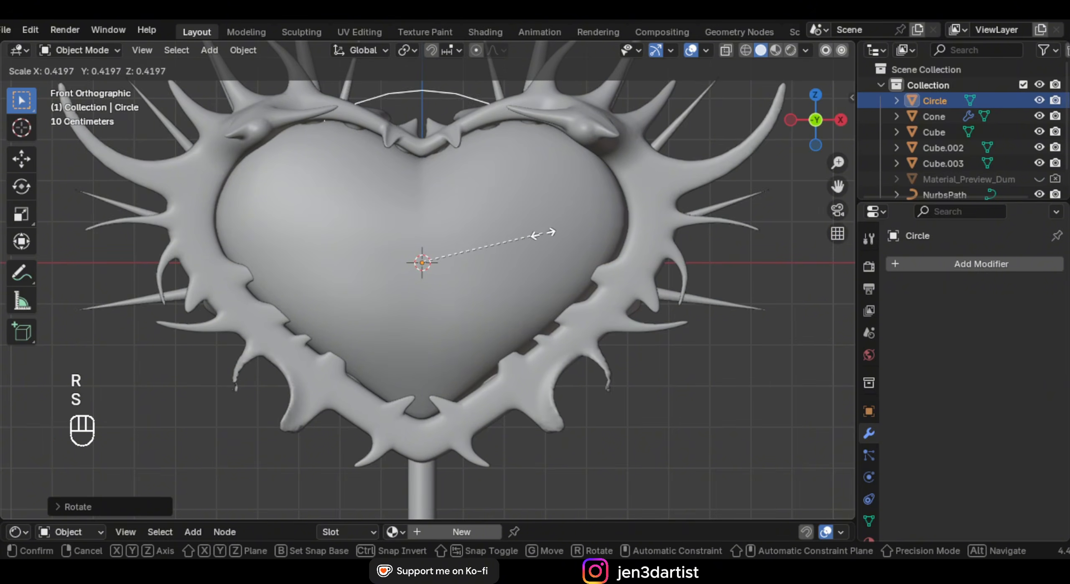
left_click(484, 253)
key("ctrl+z")
middle_click_drag(484, 252, 544, 272)
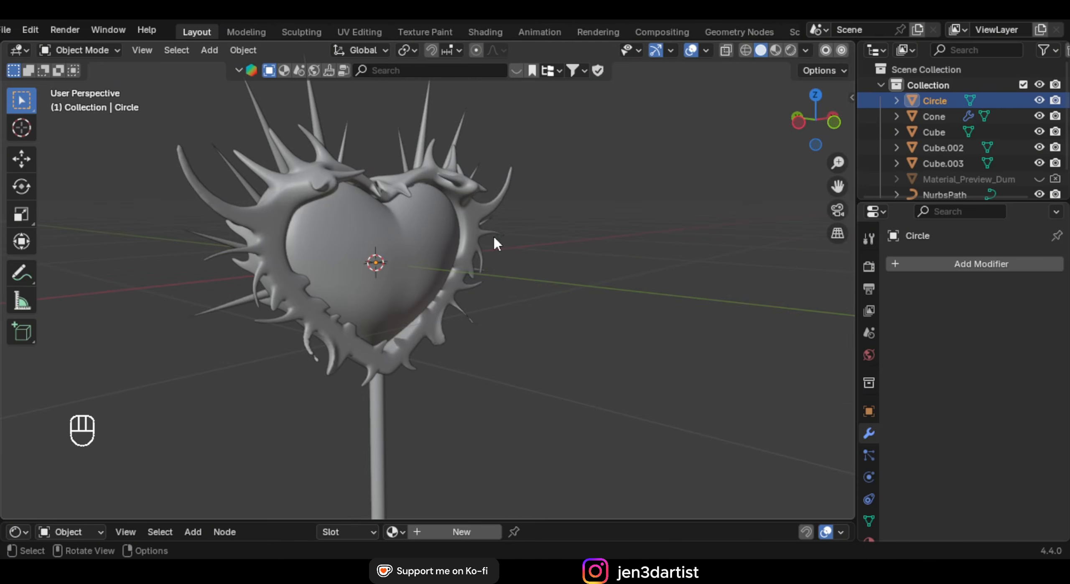
Rename the Cube object to 'heart' and hide it from the viewport
left_click(427, 244)
double_click(946, 130)
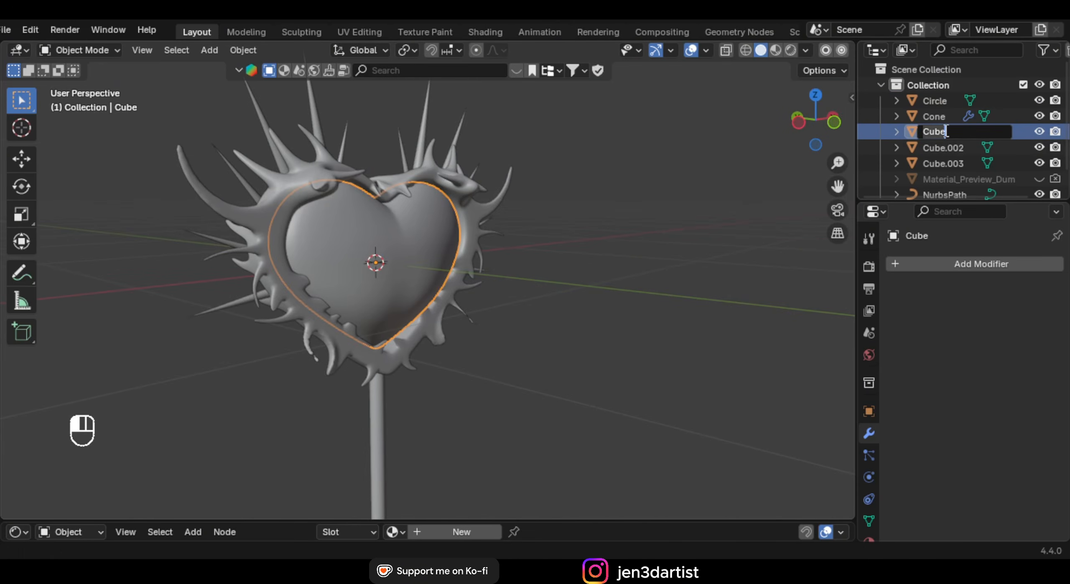
type("heart")
key("Return")
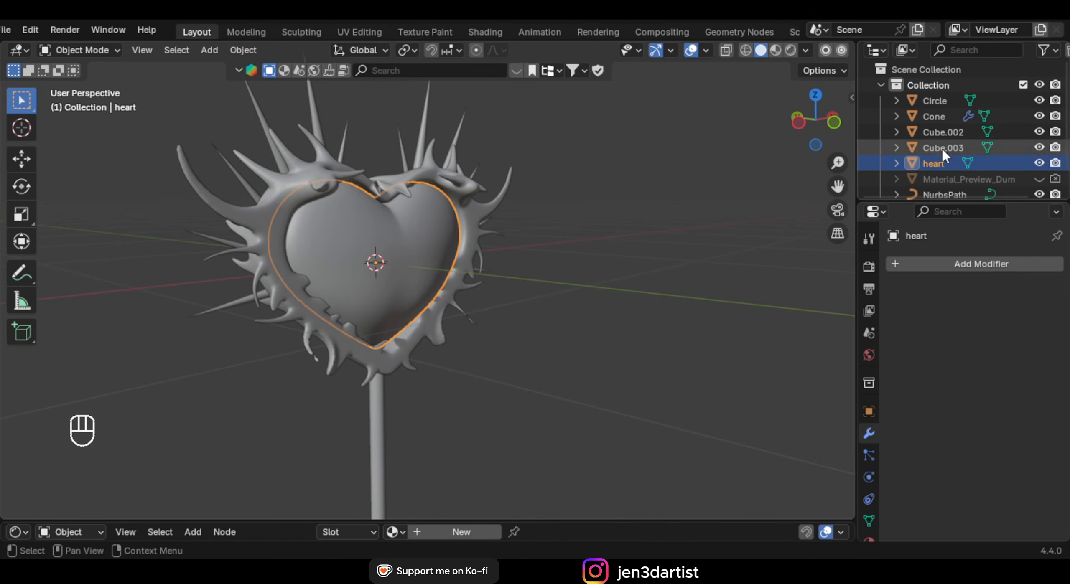
left_click(1039, 163)
In front view, scale the upright circle to its final size
key("KP_1")
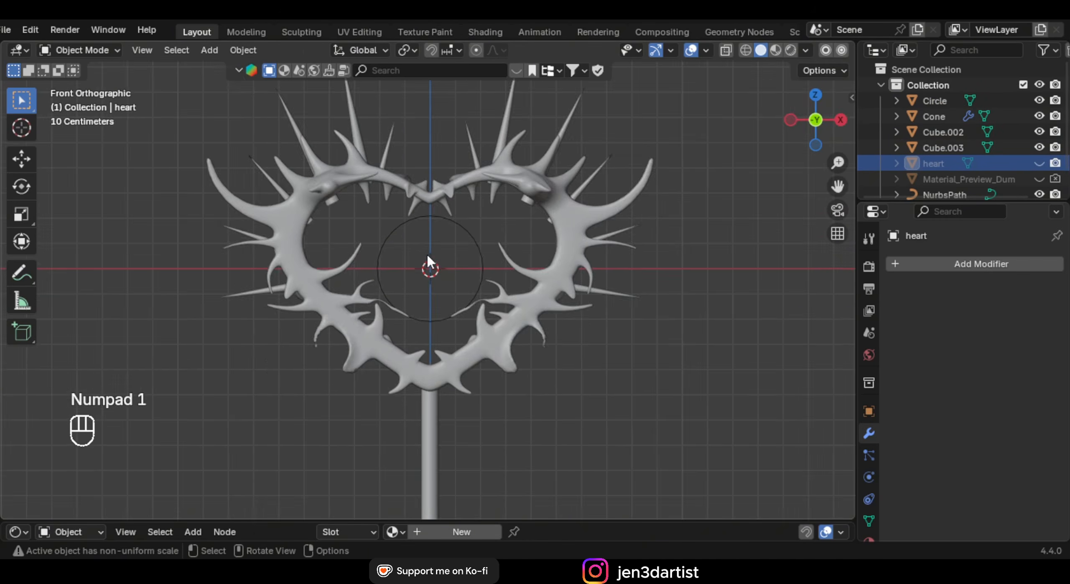
scroll(427, 253, "up", 6)
middle_click_drag(501, 237, 503, 236, "shift")
left_click(590, 212)
left_click(596, 219)
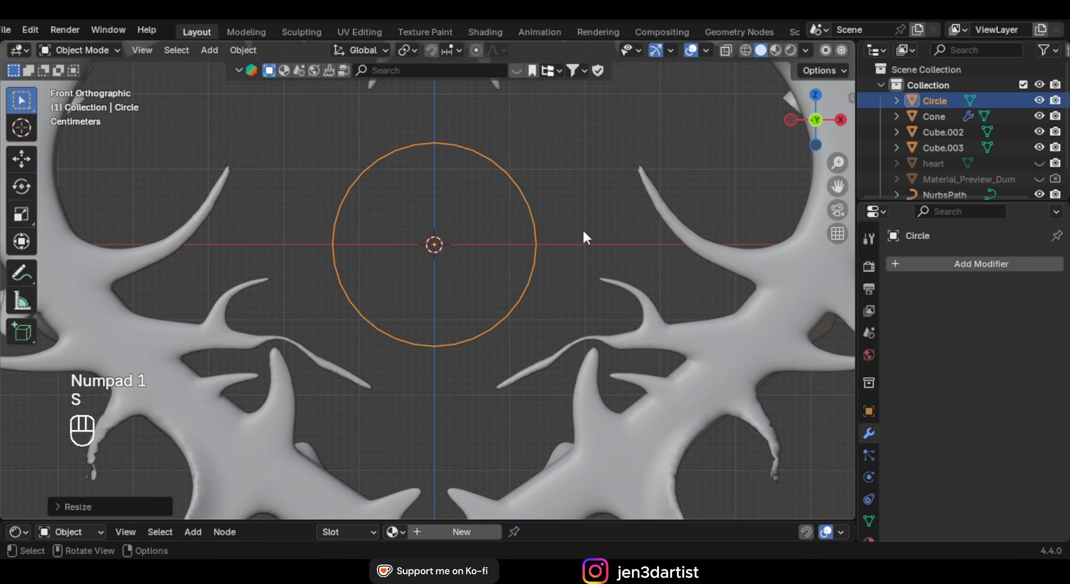
scroll(523, 260, "down", 5)
key("Tab")
scroll(531, 253, "up", 7)
Extrude the circle's edge loop and scale it inward into a flat ring
middle_click_drag(552, 243, 591, 268, "shift")
scroll(589, 222, "up", 1)
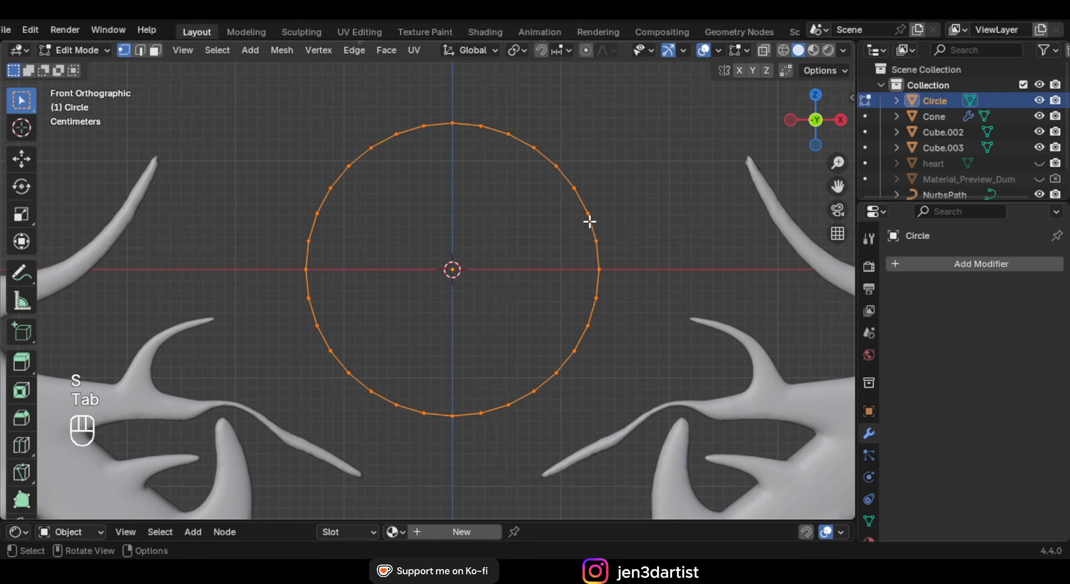
key("e")
right_click(652, 196)
key("s")
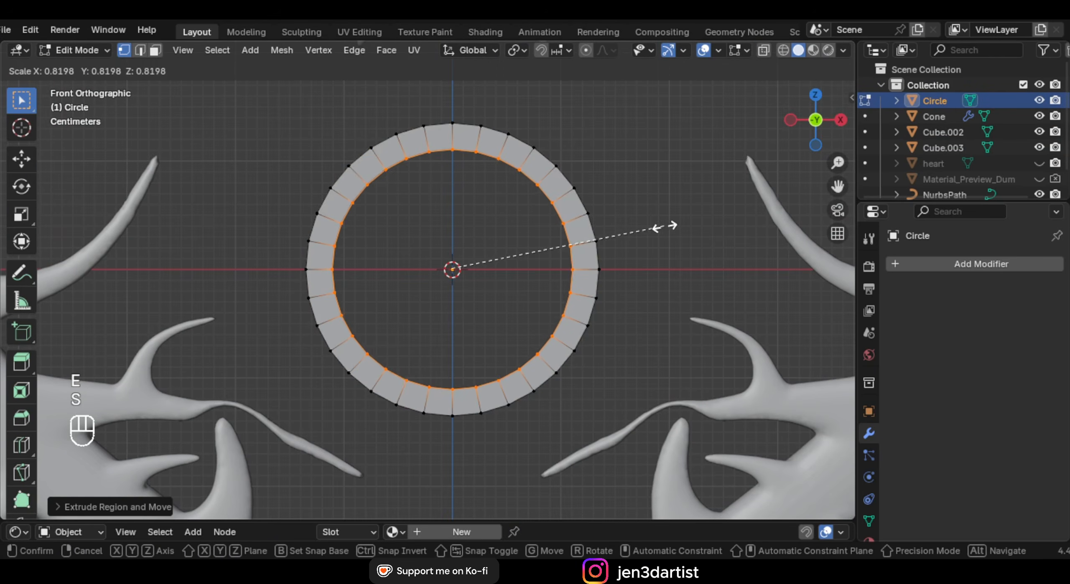
left_click(665, 227)
middle_click_drag(664, 227, 618, 262)
scroll(578, 241, "down", 5)
Select the whole ring and extrude it to give it thickness
key("a")
key("e")
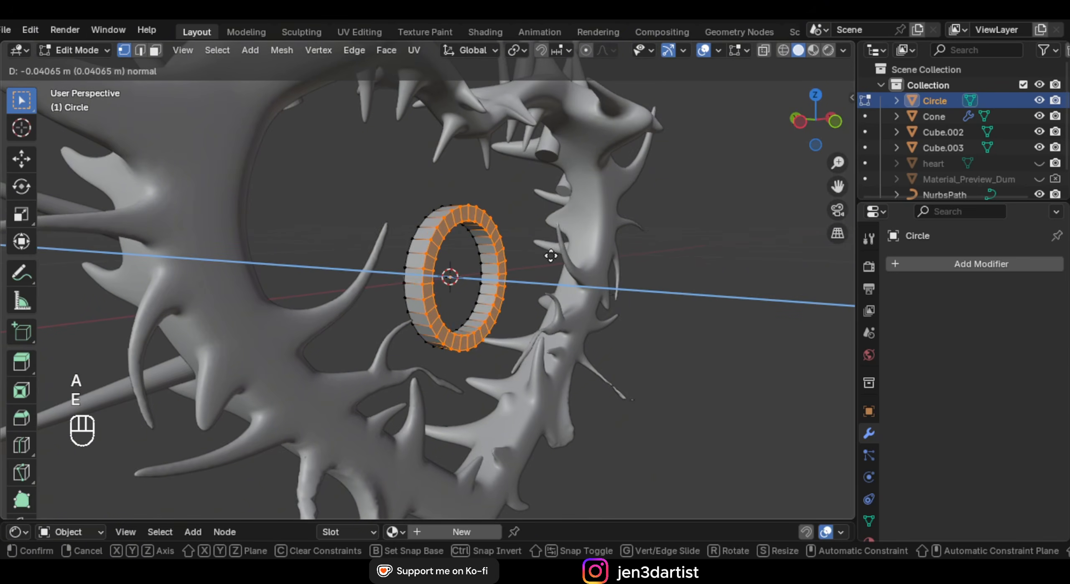
left_click(544, 255)
key("Tab")
scroll(520, 259, "up", 2)
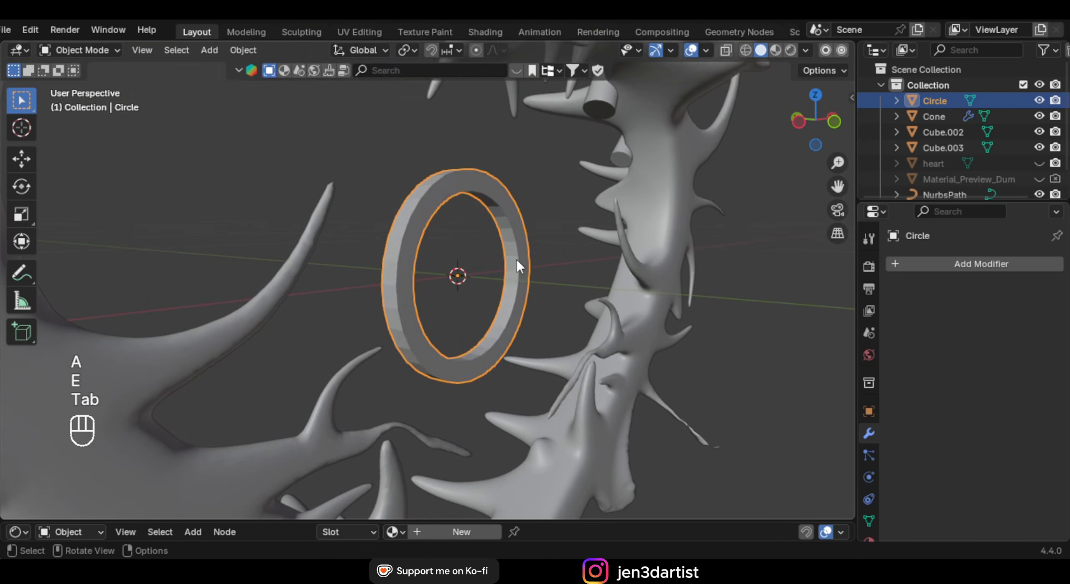
key("Tab")
Select the ring's sharp edges and bevel them
left_click(365, 196)
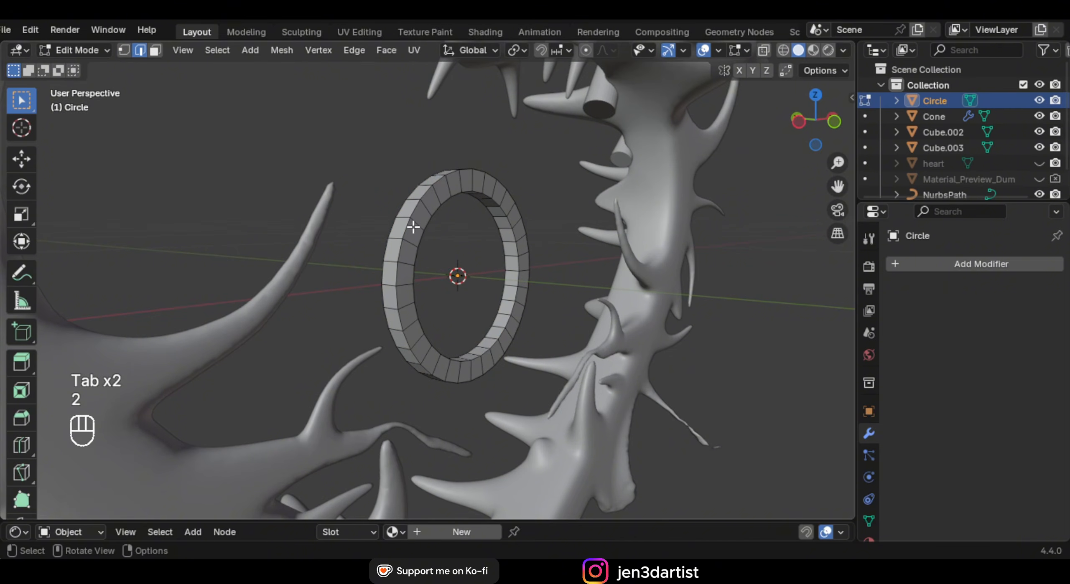
left_click(218, 49)
left_click(255, 314)
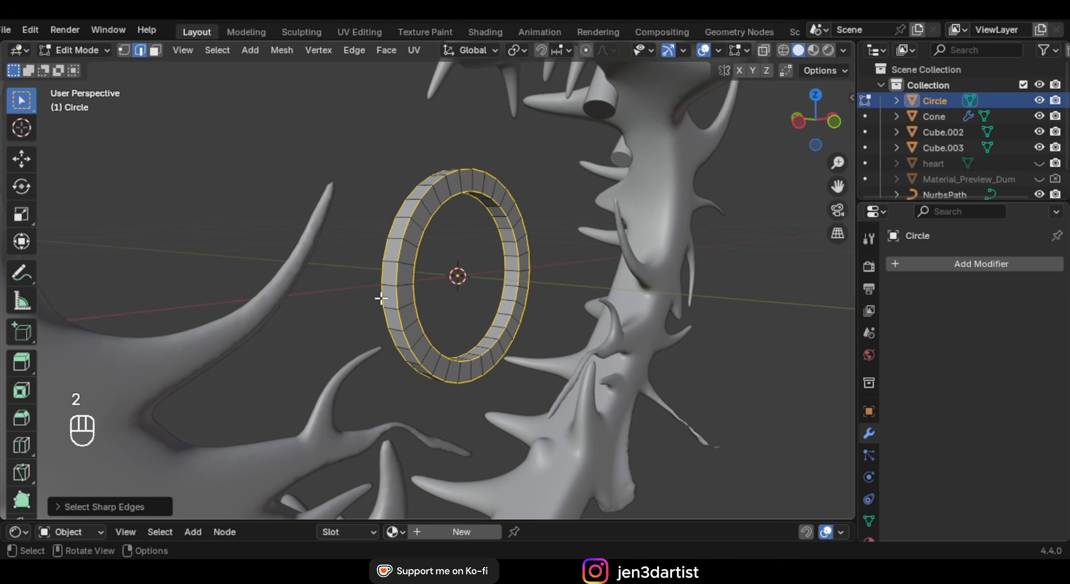
key("ctrl+b")
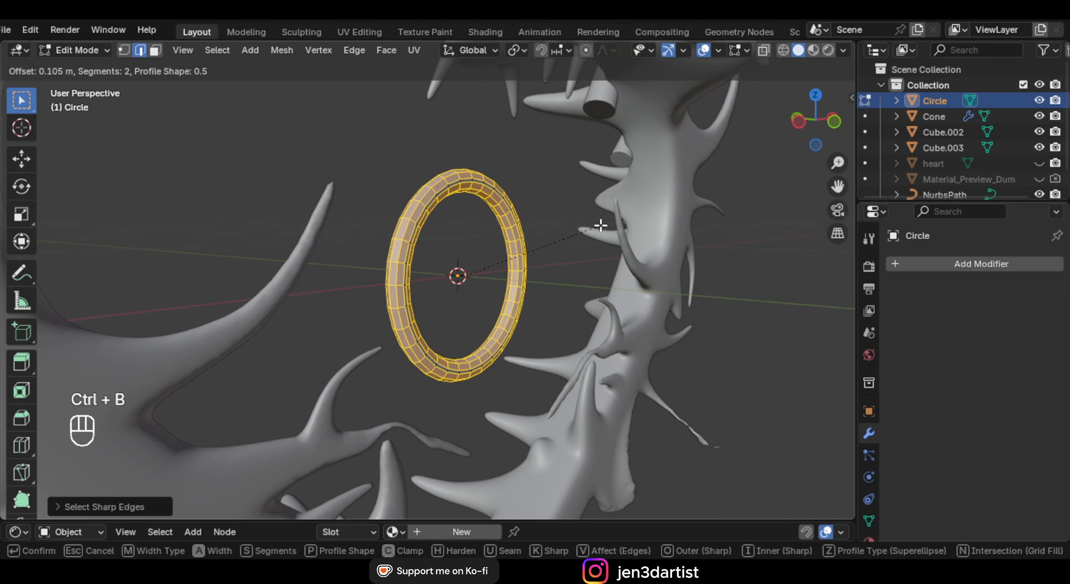
left_click(600, 226)
key("Tab")
Apply Shade Smooth to the ring and add a Torus mesh
right_click(475, 179)
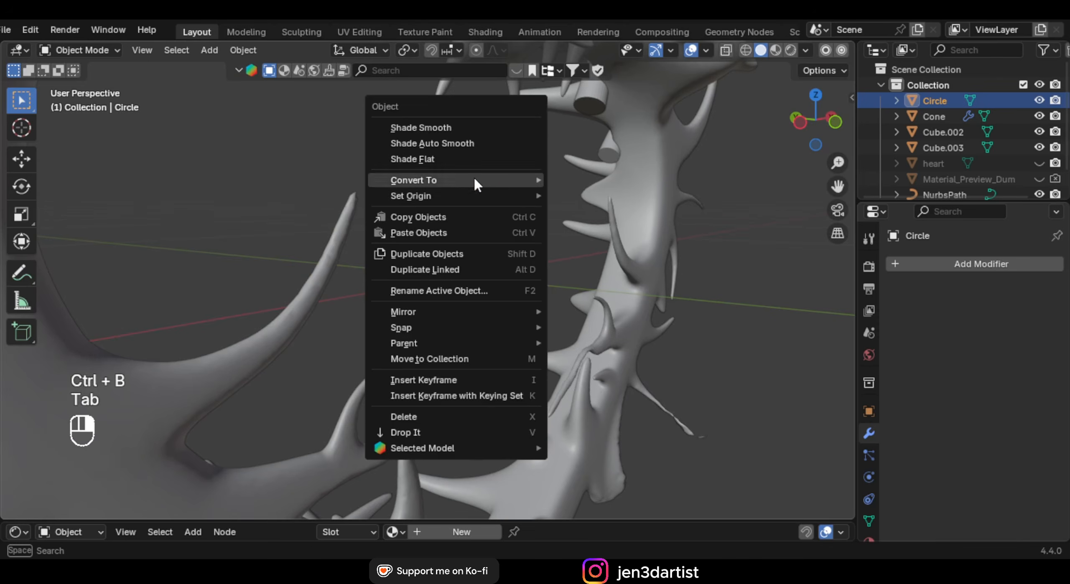
left_click(448, 127)
key("shift+a")
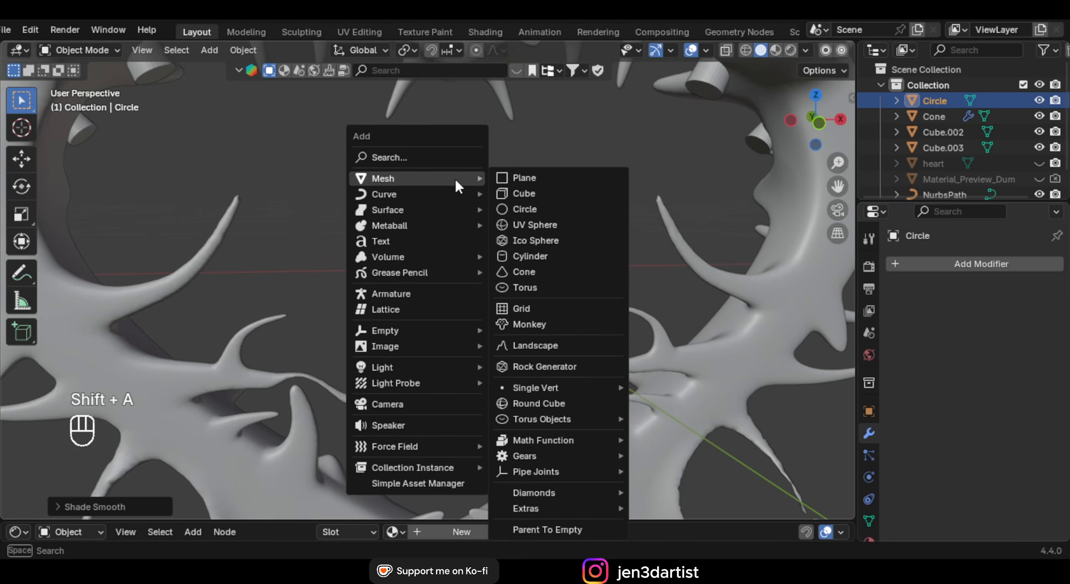
left_click(574, 286)
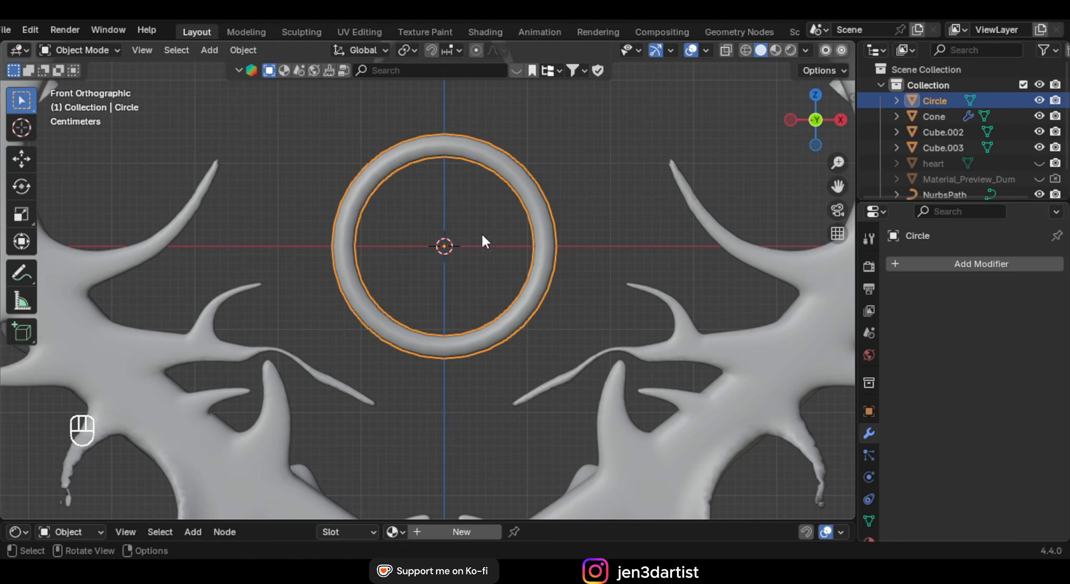
Give the ring a level-2 Catmull-Clark Subdivision modifier, backing out of an early apply
key("ctrl+2")
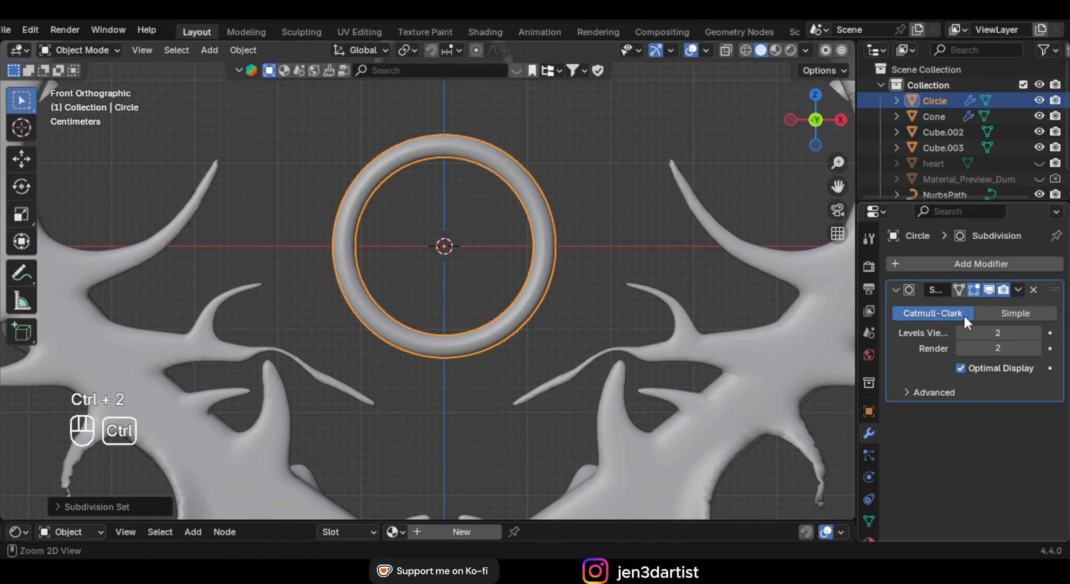
key("ctrl+a")
key("Tab")
middle_click_drag(533, 197, 560, 206)
scroll(619, 244, "up", 2)
left_click(628, 251)
middle_click_drag(627, 252, 640, 228)
scroll(640, 228, "up", 2)
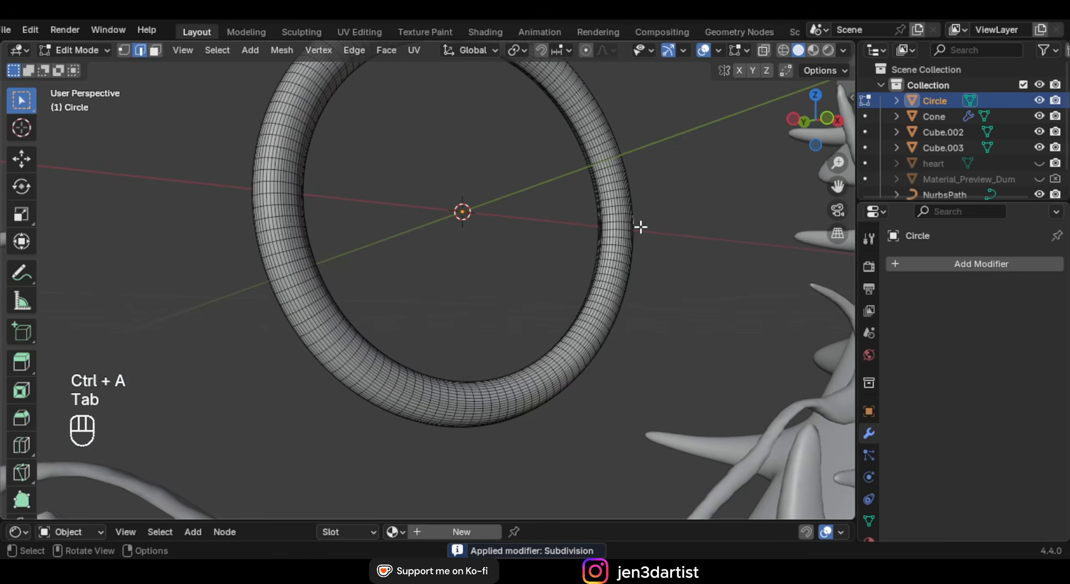
key("Tab")
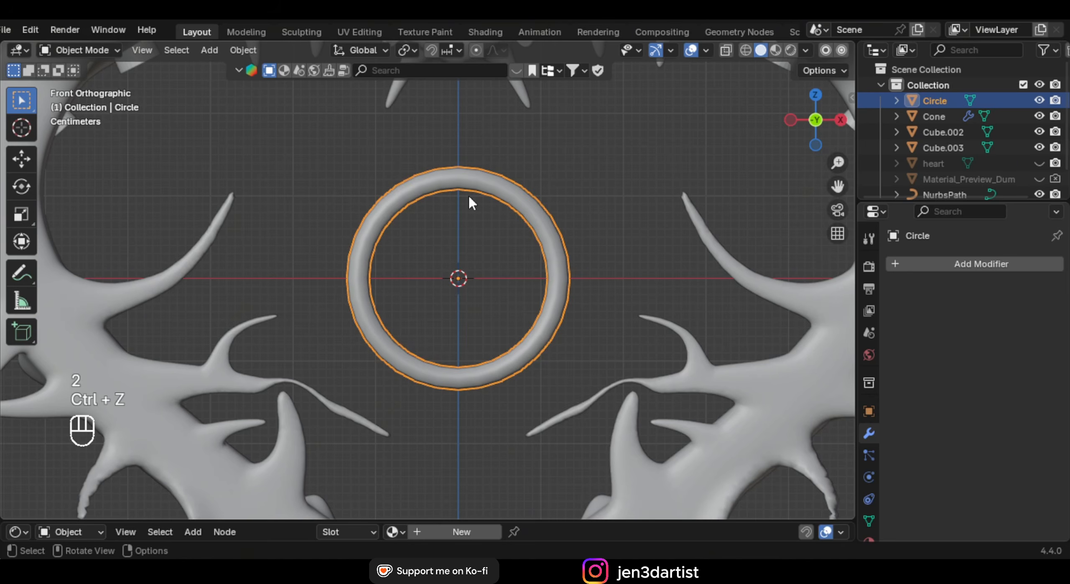
key("ctrl+2")
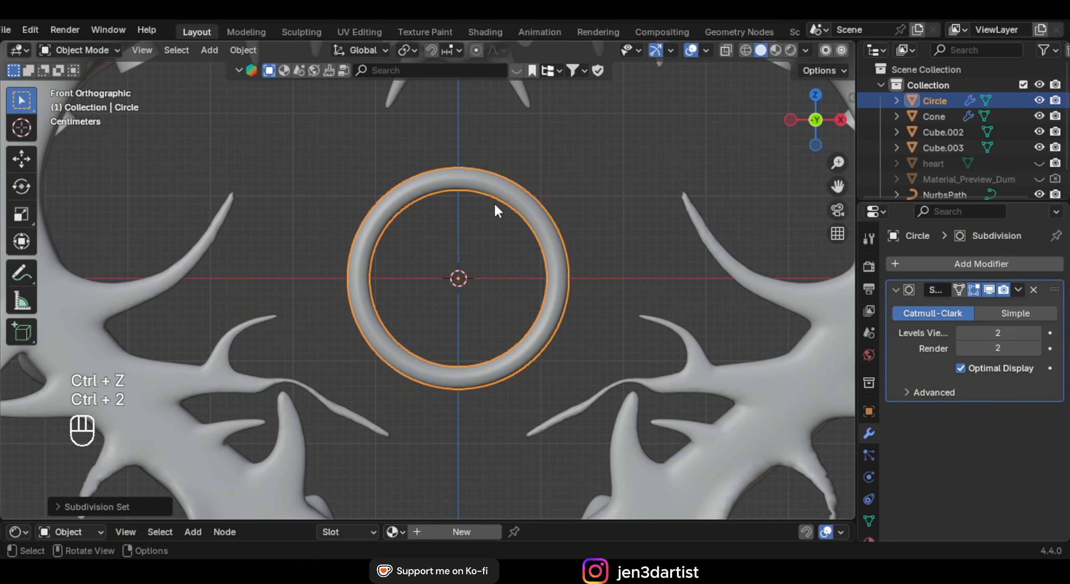
middle_click_drag(491, 209, 485, 217, "shift")
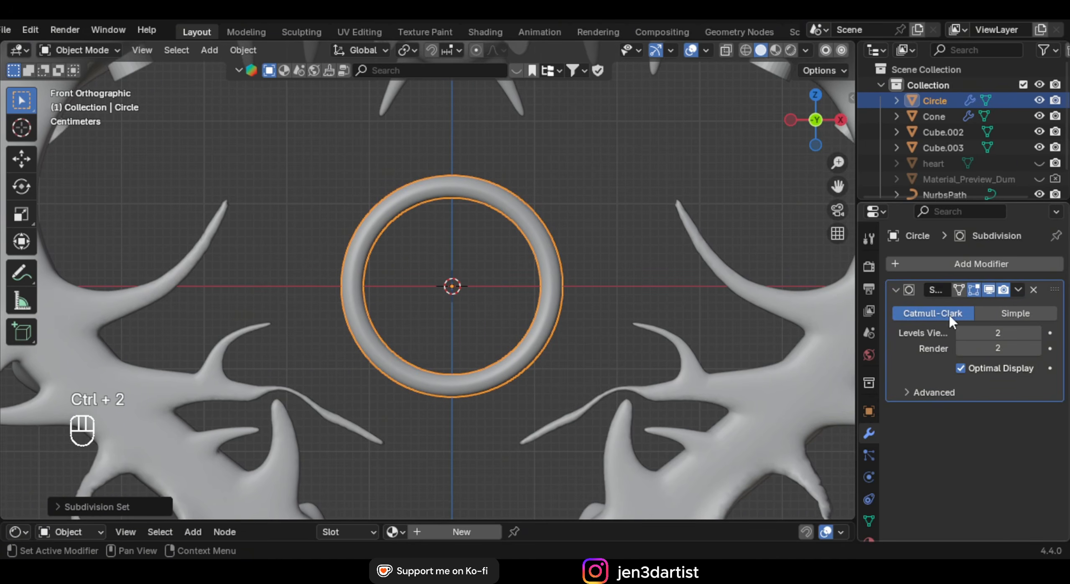
left_click(1011, 264)
From the front view, scale the subdivided ring down smaller
middle_click_drag(731, 334, 554, 284)
key("KP_1")
scroll(530, 291, "down", 4)
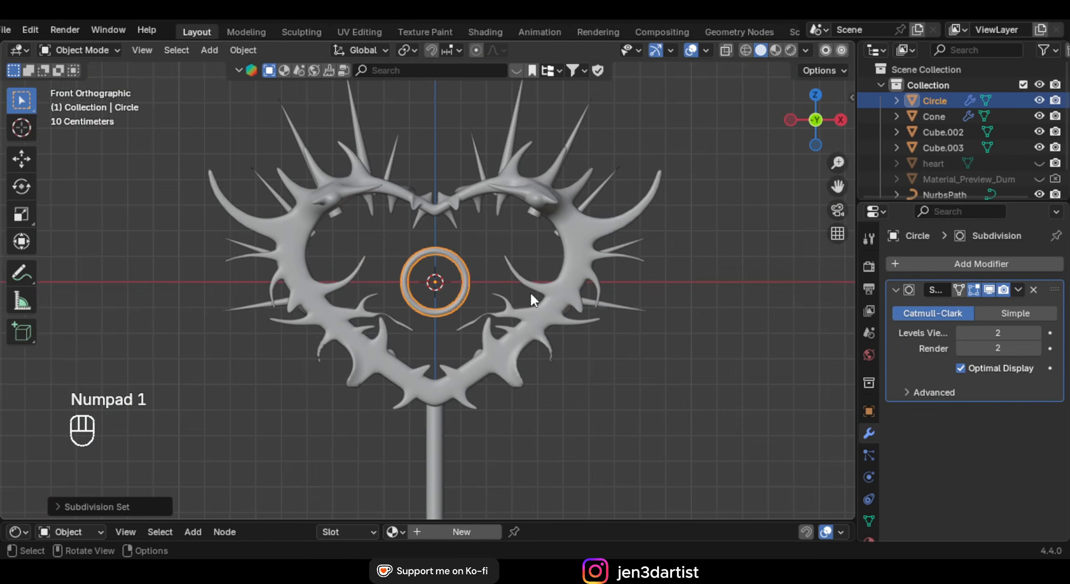
scroll(531, 291, "up", 4)
key("s")
left_click(518, 266)
scroll(508, 209, "up", 3)
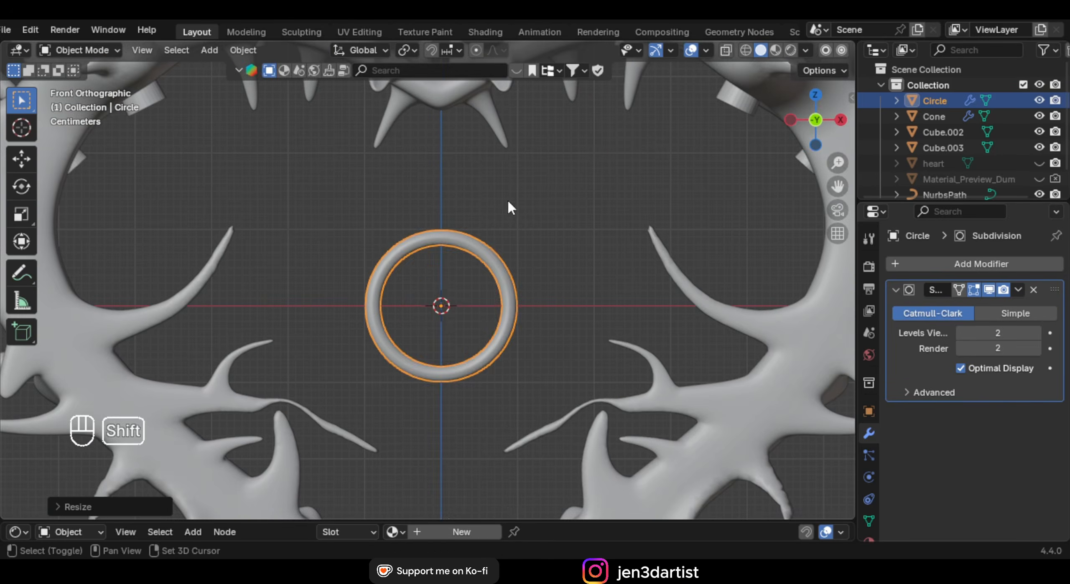
key("shift+a")
Add a Bézier curve and delete all of its default points
mouse_move(497, 217)
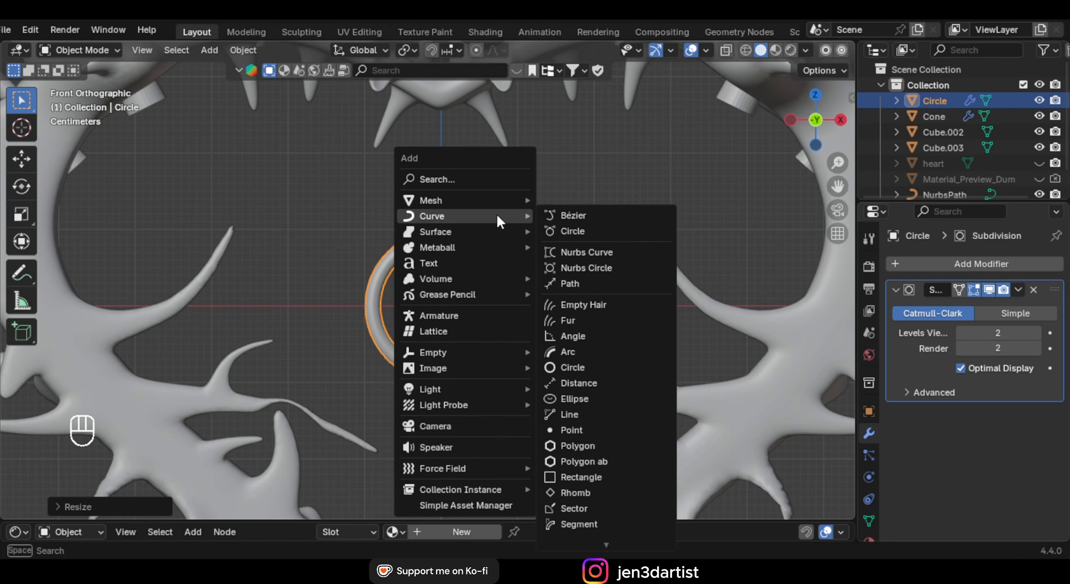
left_click(602, 215)
scroll(581, 229, "down", 2)
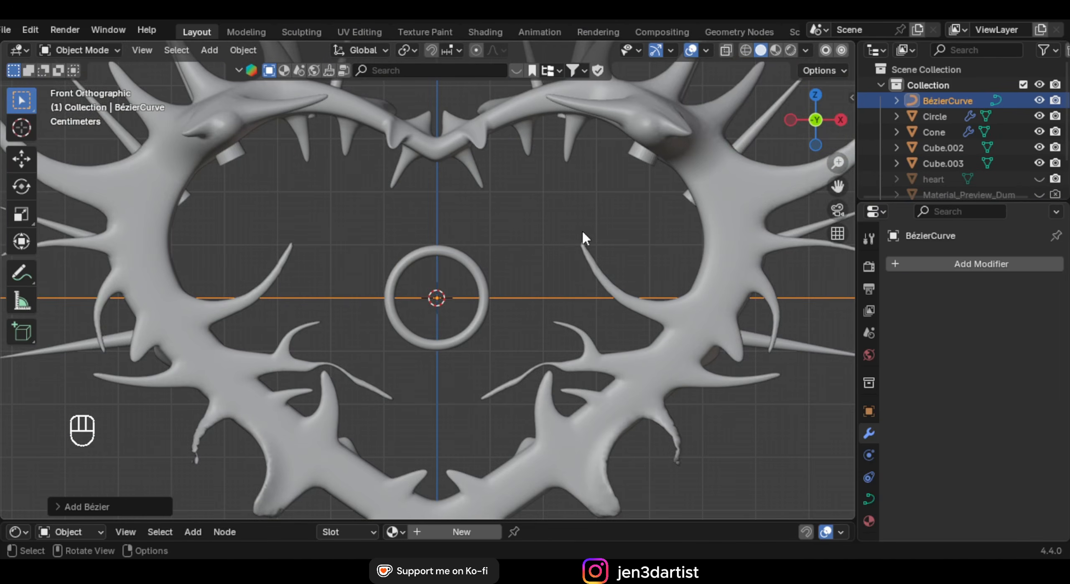
key("Tab")
key("a")
key("x")
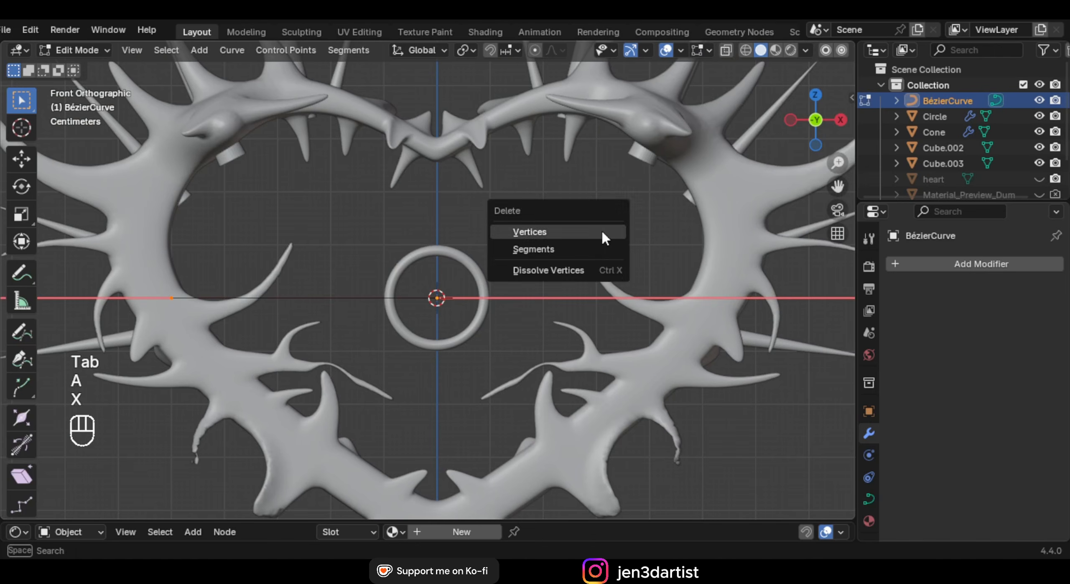
left_click(601, 232)
scroll(565, 217, "down", 1)
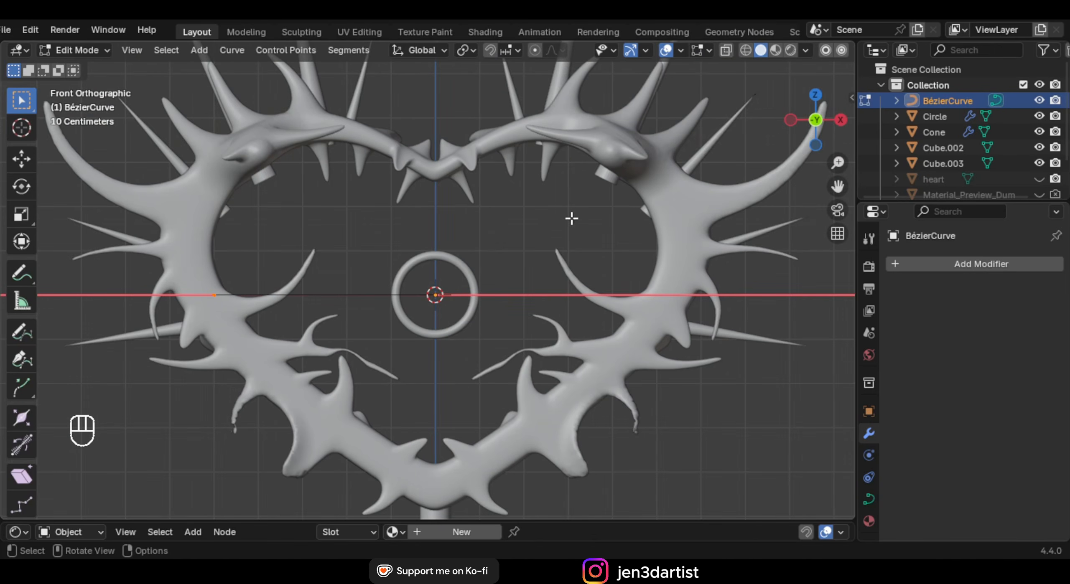
key("x")
left_click(556, 218)
scroll(491, 250, "up", 1)
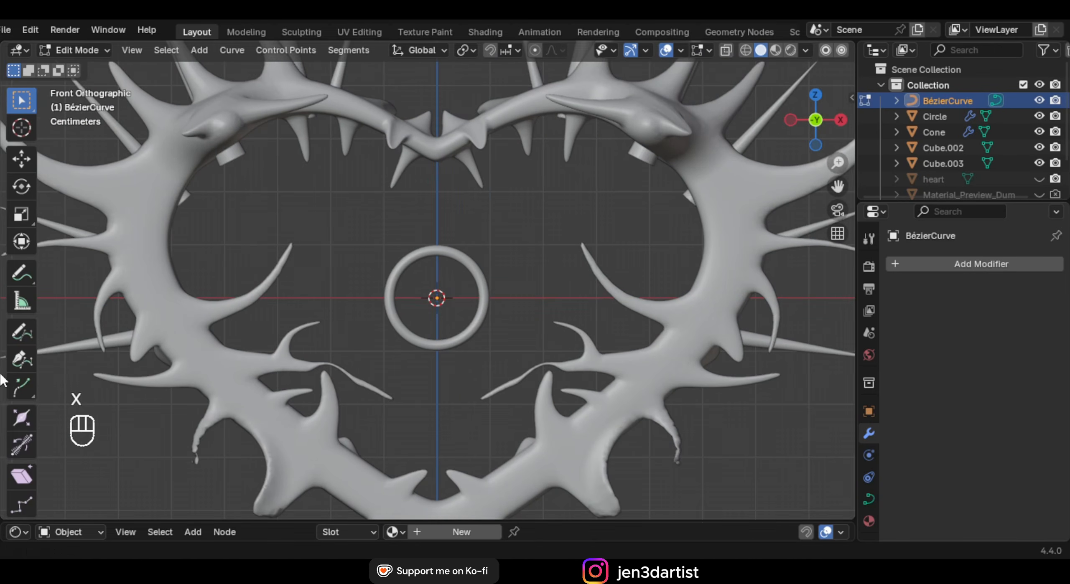
Draw a question-mark-shaped curve rising from the ring's top with the Draw tool
left_click(14, 333)
scroll(430, 256, "up", 4)
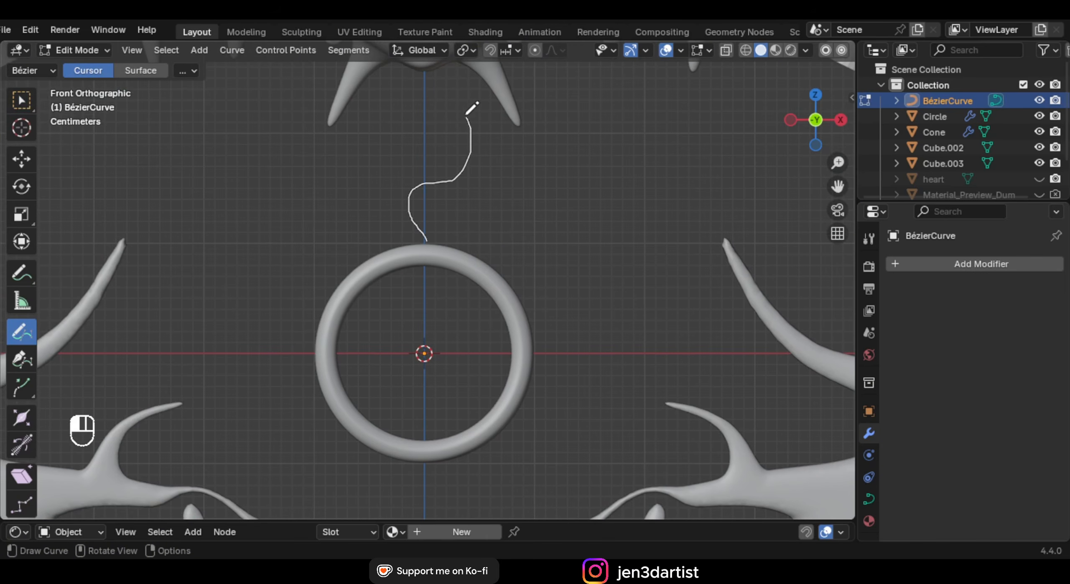
left_click_drag(408, 140, 420, 132)
scroll(451, 295, "down", 3)
mouse_move(490, 288)
middle_mouse_down("shift")
mouse_move(454, 207)
mouse_move(445, 295)
middle_mouse_up("shift")
scroll(406, 250, "up", 2)
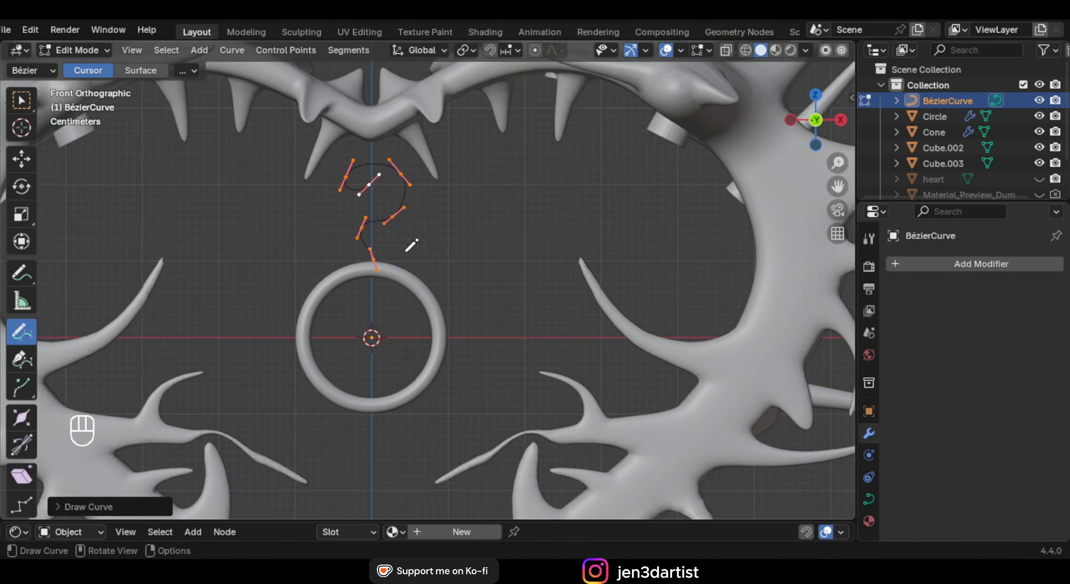
middle_click_drag(421, 207, 471, 192, "shift")
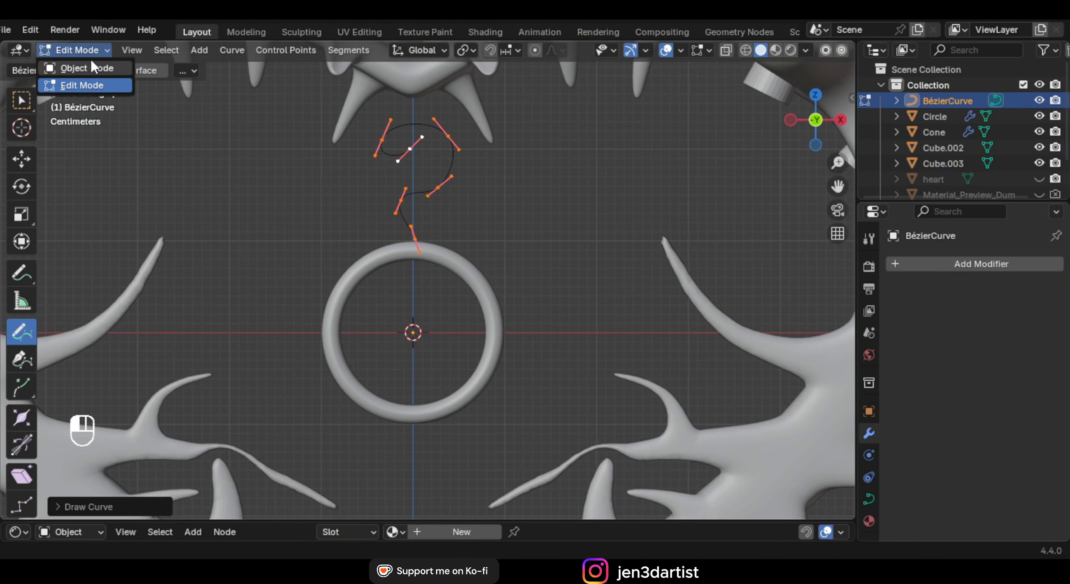
Give the curve a 0.012 m round bevel depth with filled caps
left_click(869, 499)
scroll(967, 437, "down", 10)
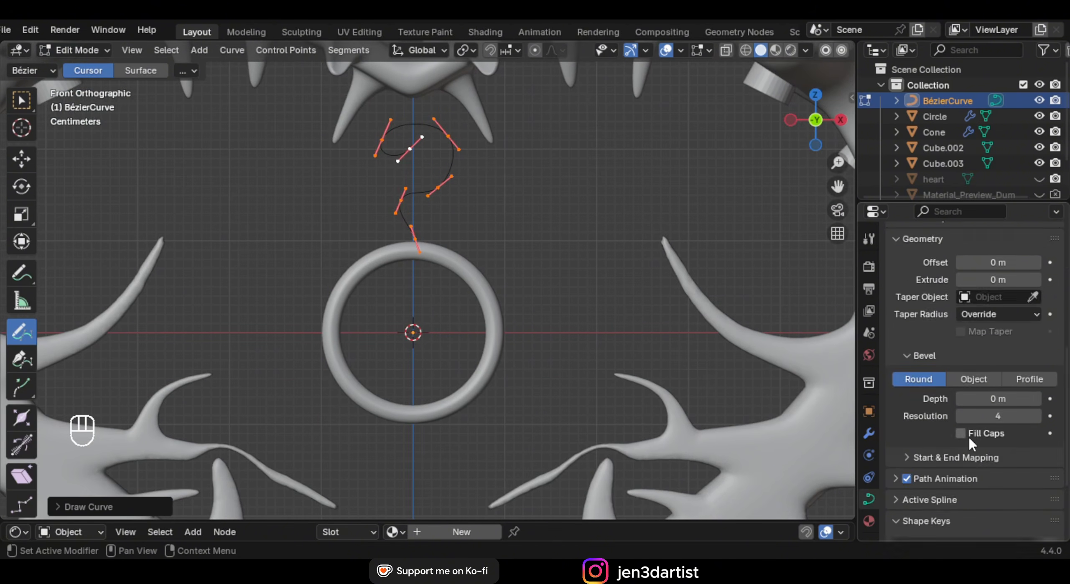
mouse_move(998, 336)
left_mouse_down()
mouse_move(1020, 336)
mouse_move(1003, 336)
left_mouse_up()
middle_click_drag(379, 151, 399, 224, "shift")
scroll(399, 225, "up", 3)
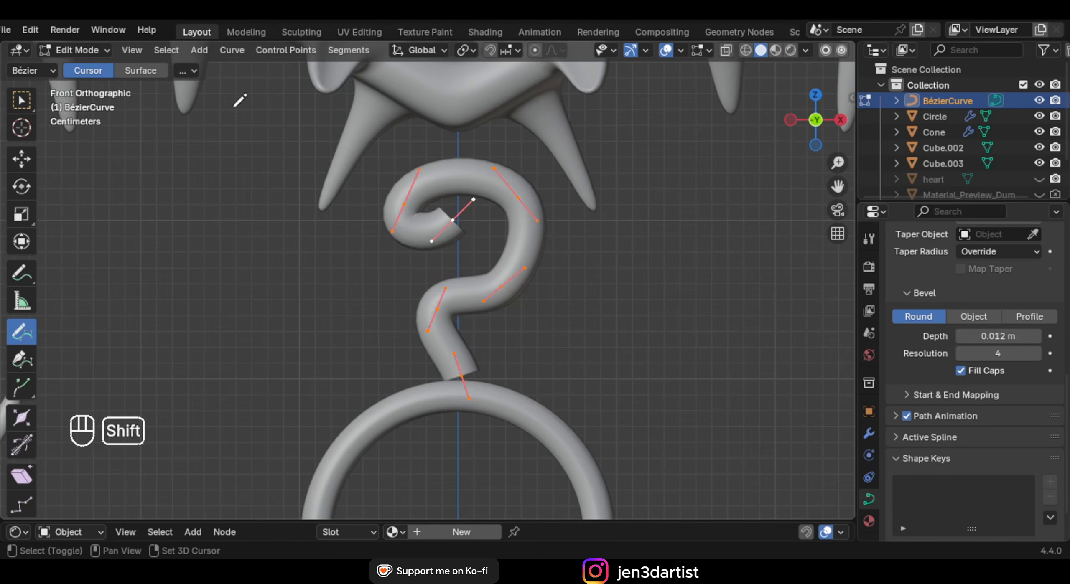
Taper the curve's curled tip with Alt+S and rotate its bottom point
left_click(18, 107)
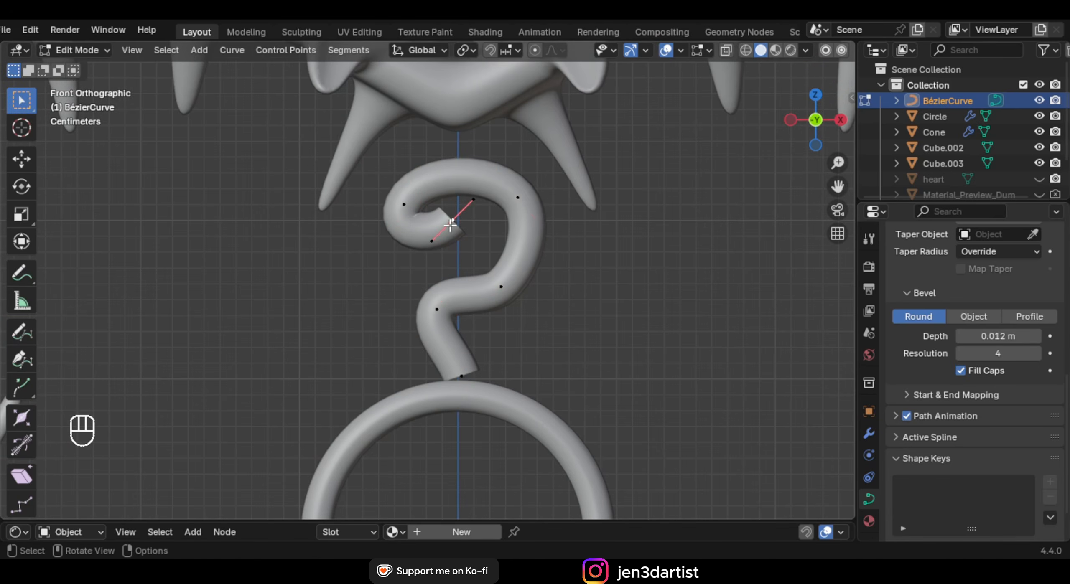
key("alt+s")
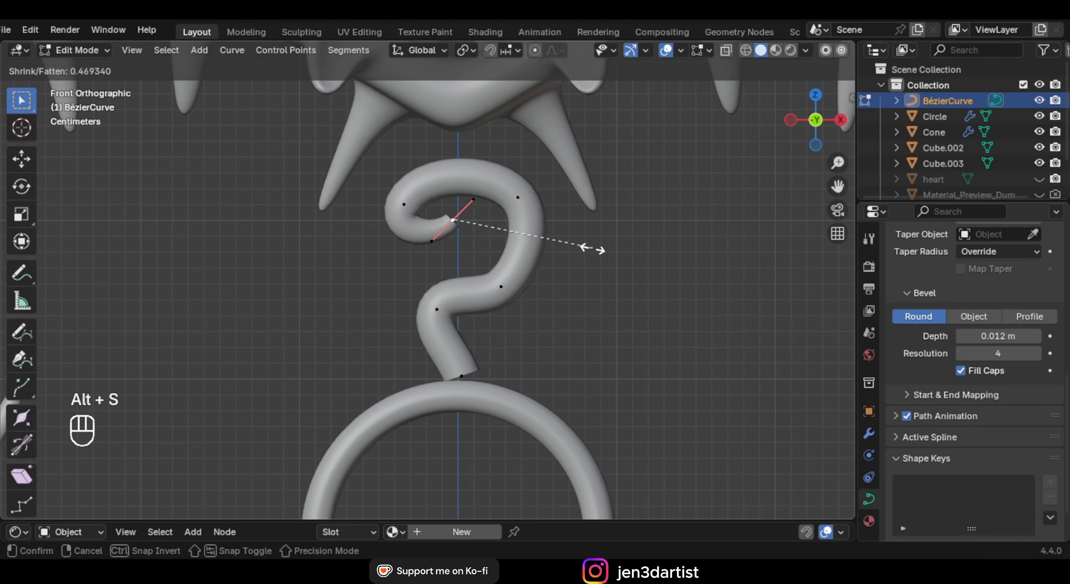
left_click(499, 238)
left_click(461, 376)
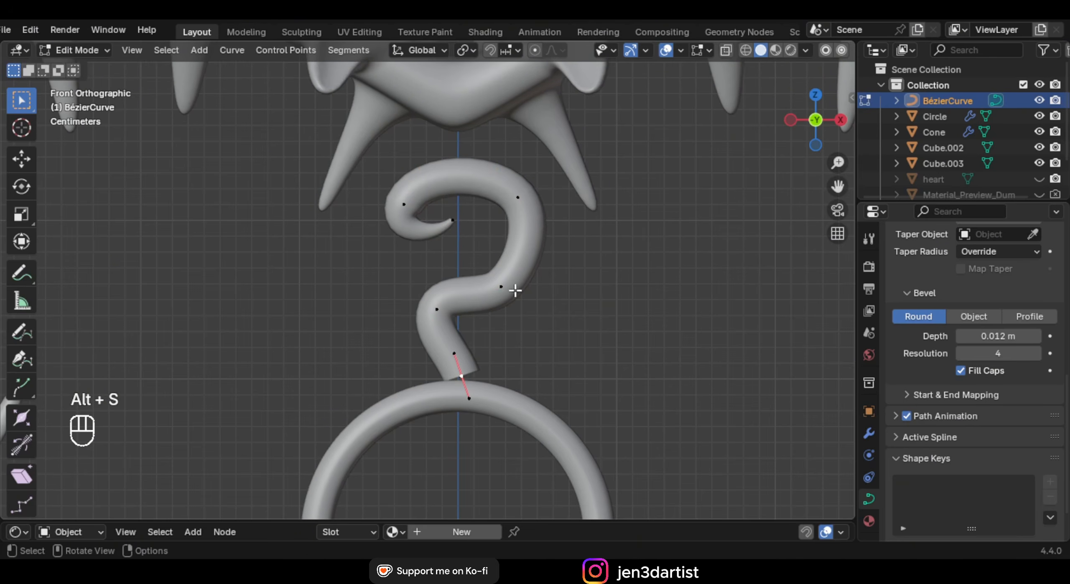
middle_click_drag(512, 289, 513, 210, "shift")
key("r")
left_click(581, 222)
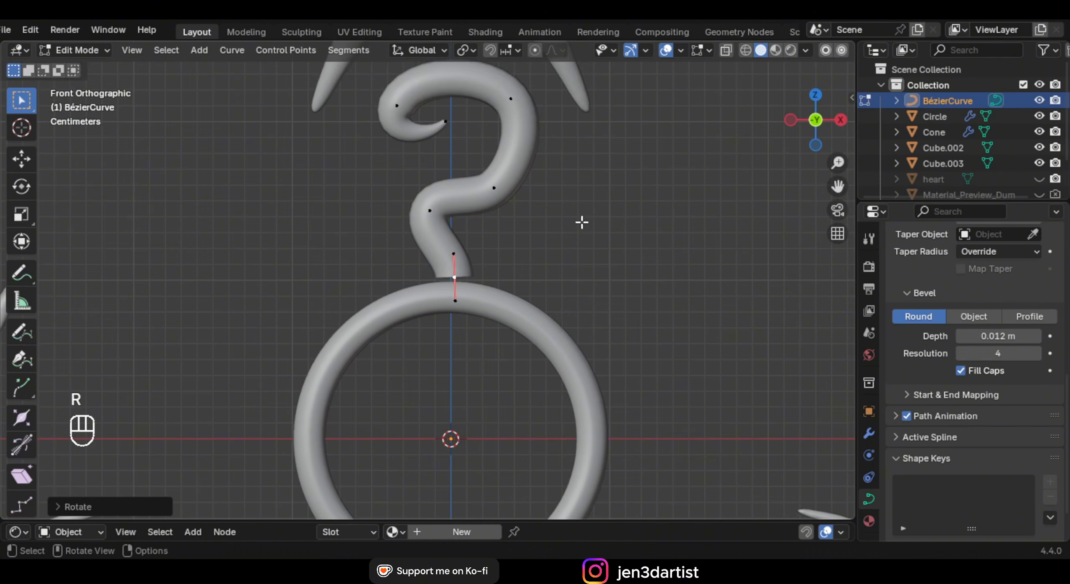
Move the curve's bottom point onto the ring, then shift the cone spikes along Y
key("g")
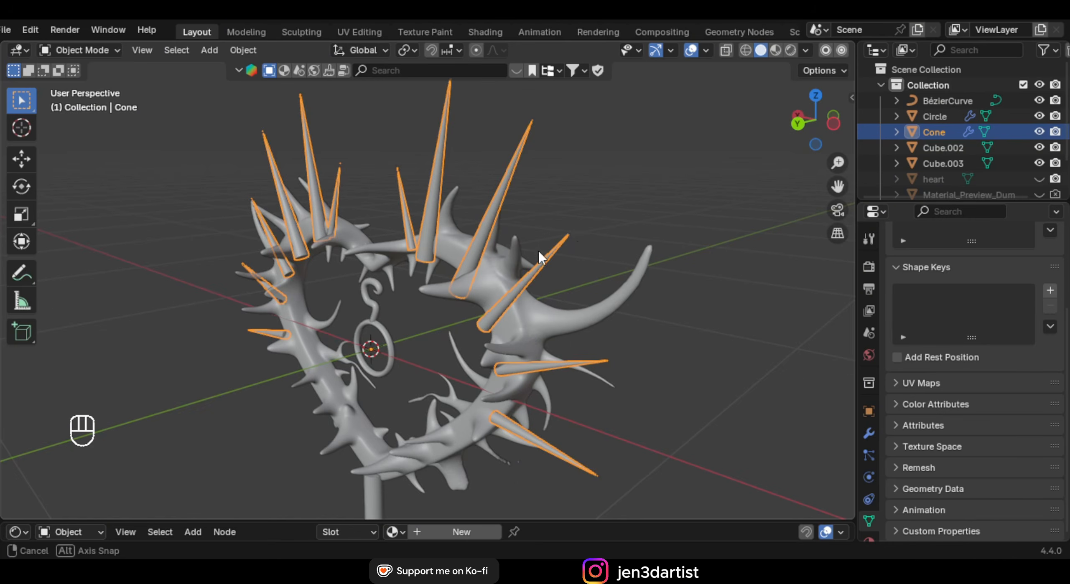
middle_click_drag(539, 255, 559, 250)
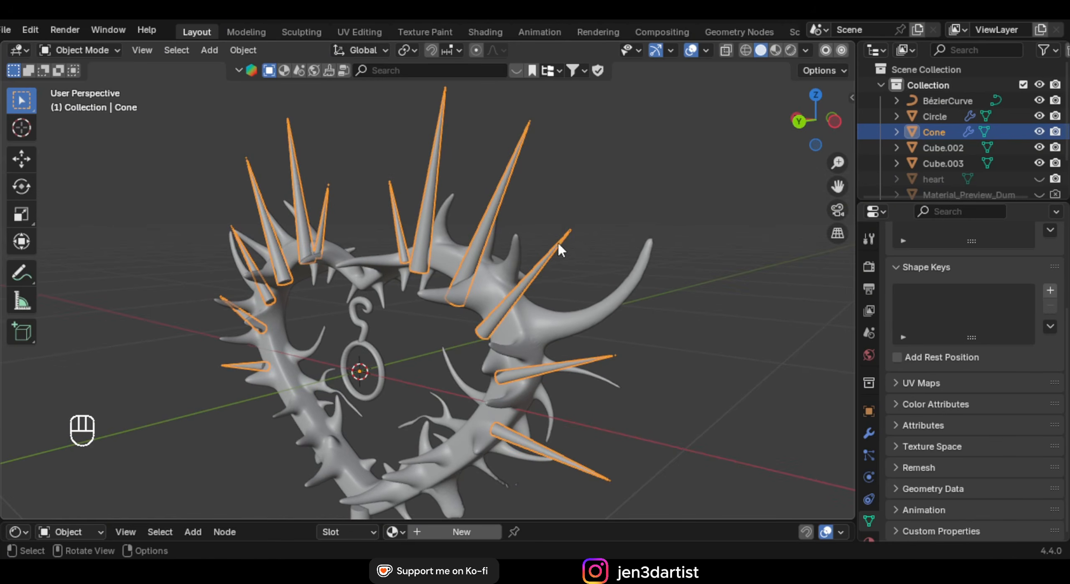
key("g")
key("y")
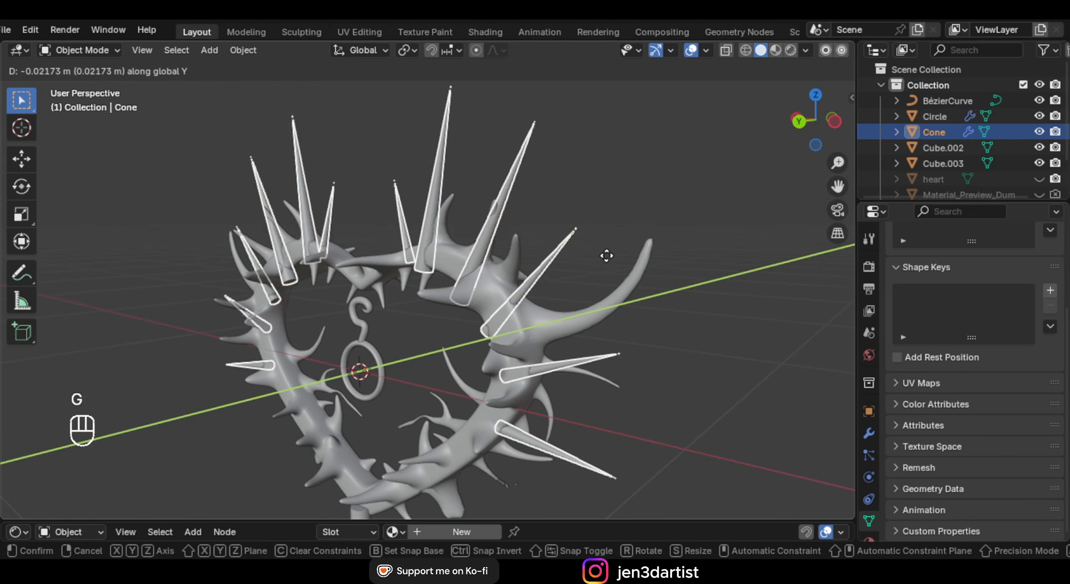
key("g")
middle_click(610, 251)
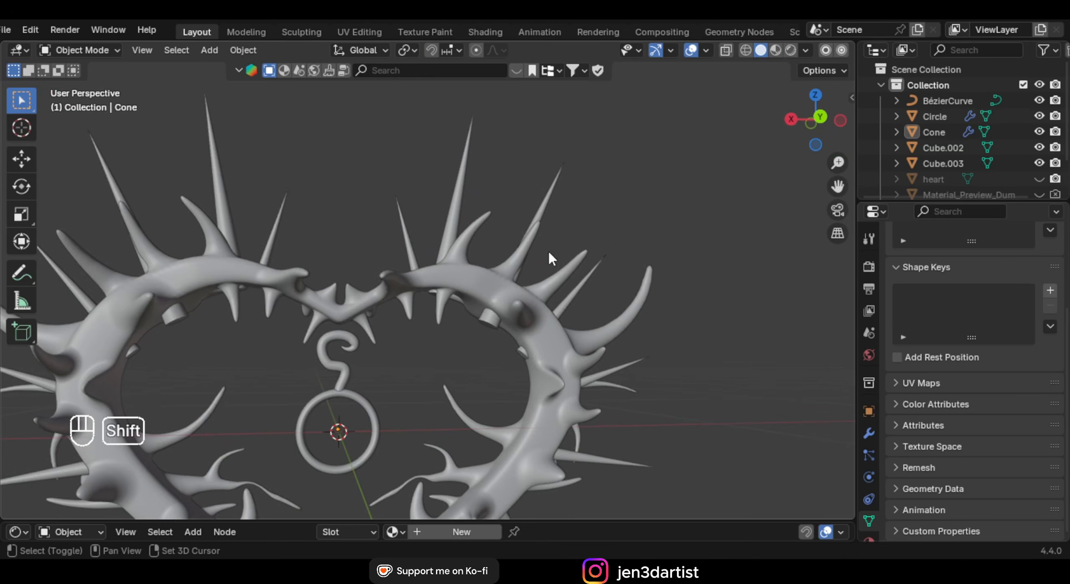
middle_click_drag(549, 252, 362, 258, "shift")
Edit the cone spikes in see-through front view and circle-select a spike's base vertices
left_click(553, 244)
key("Tab")
key("KP_1")
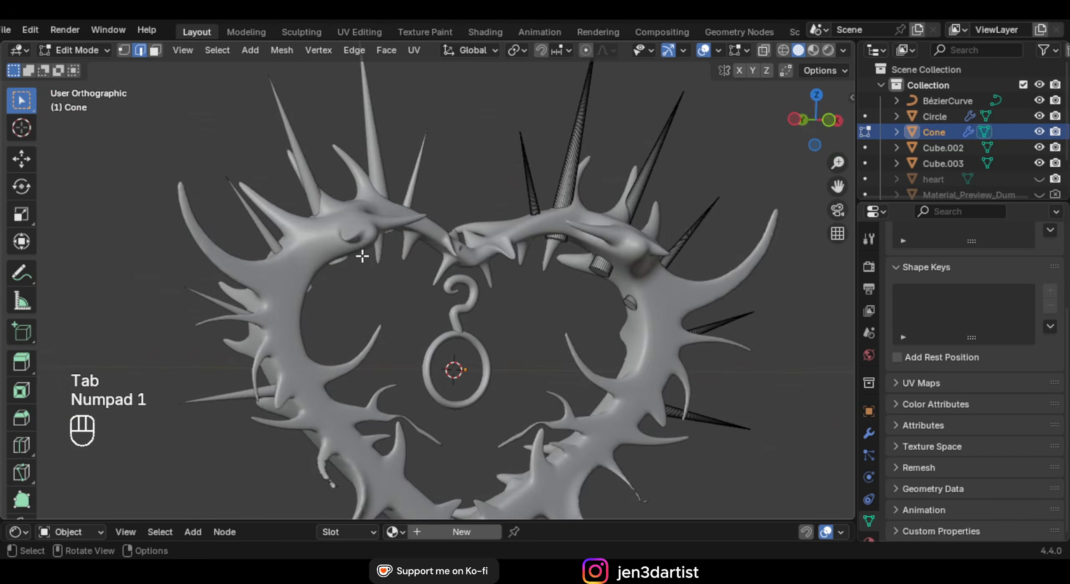
key("alt+z")
middle_click_drag(362, 256, 311, 265, "shift")
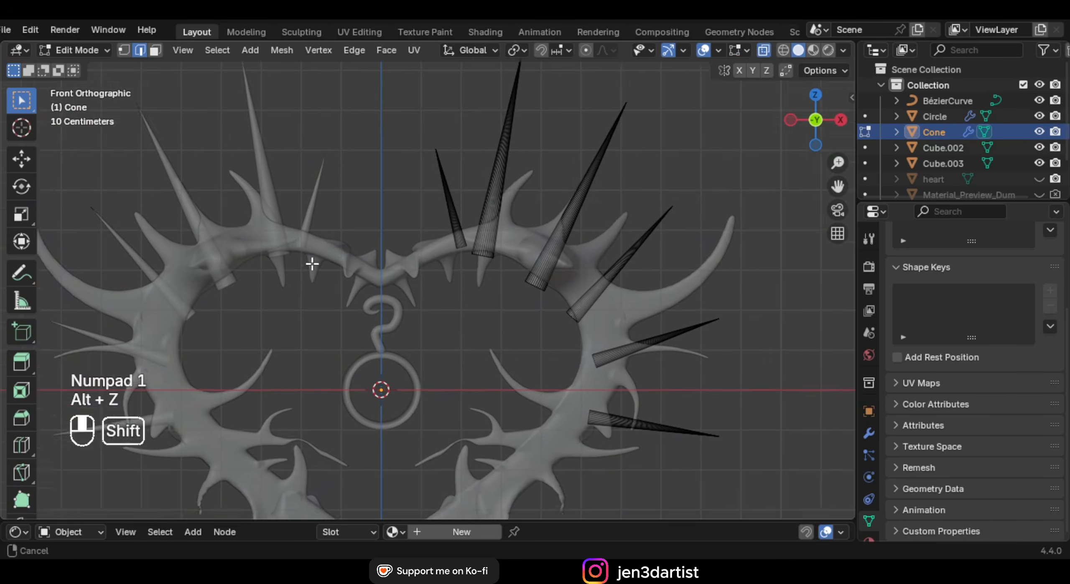
scroll(310, 265, "up", 3)
key("1")
middle_click_drag(406, 280, 389, 251, "shift")
key("c")
left_click_drag(376, 224, 385, 222)
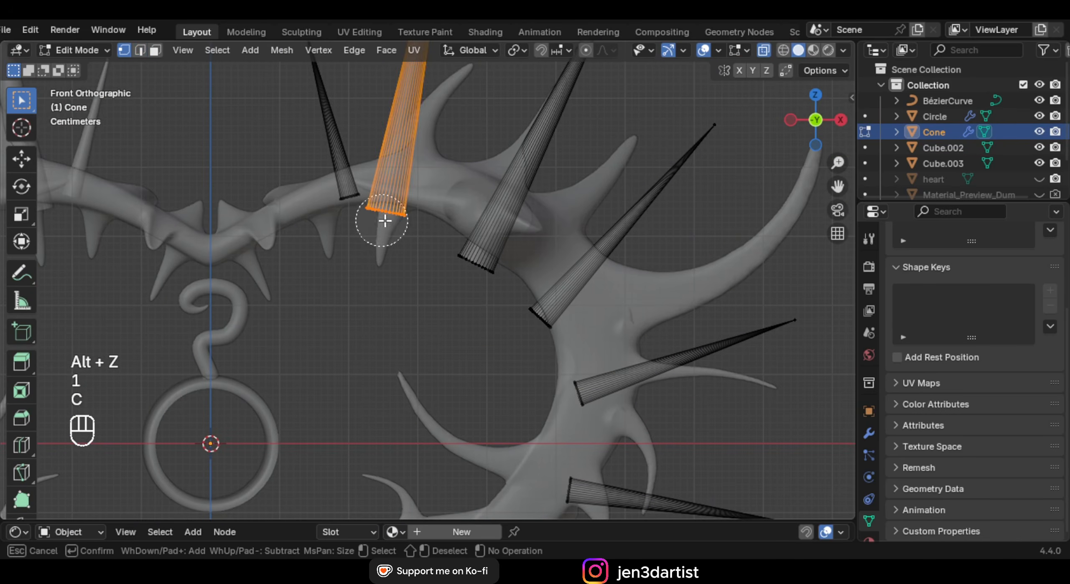
right_click(397, 218)
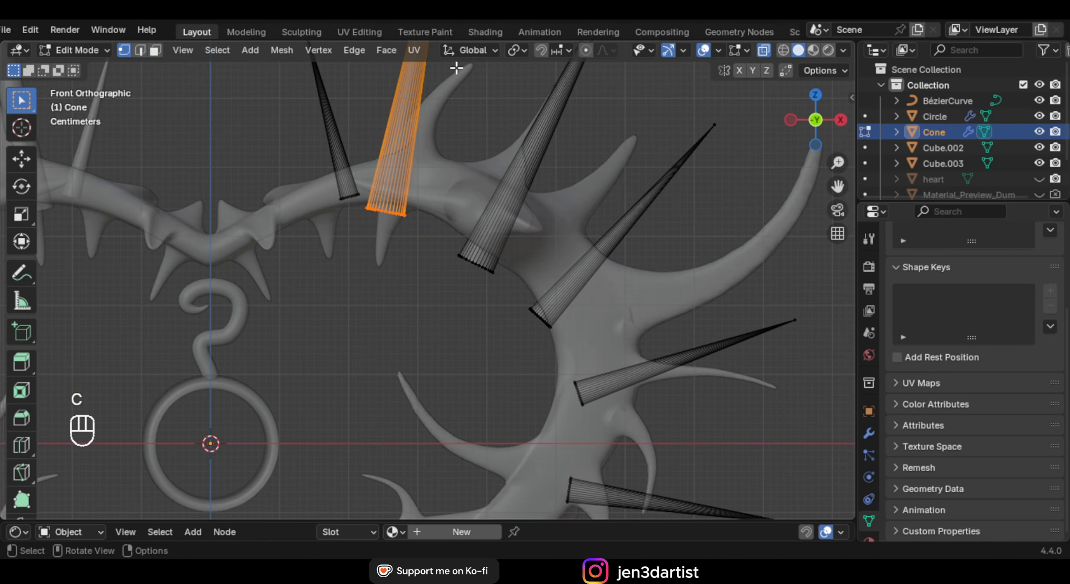
Set the transform orientation to Normal and push three spike bases along their own axes
left_click(472, 51)
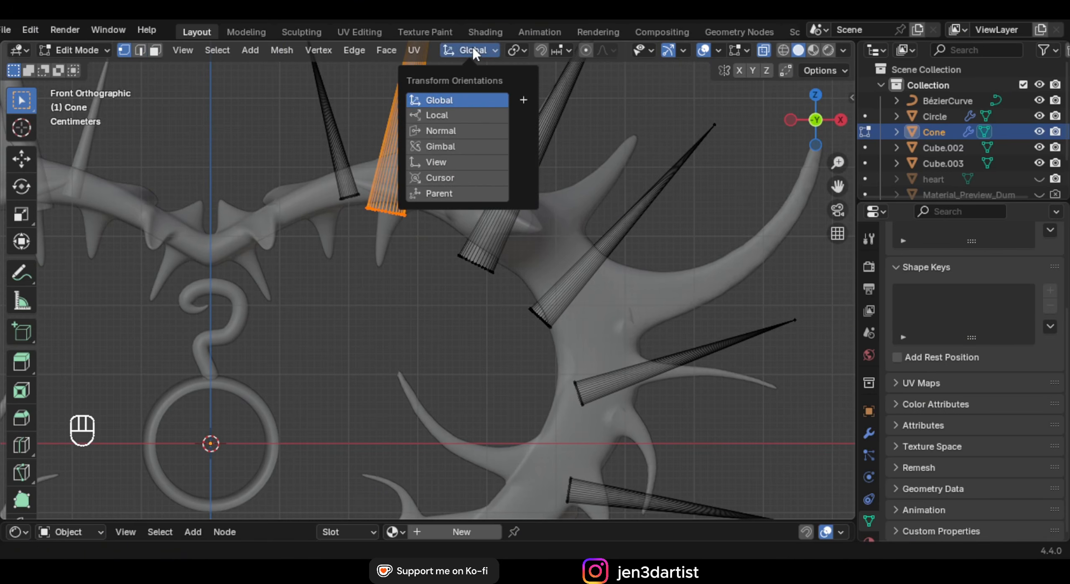
left_click(459, 133)
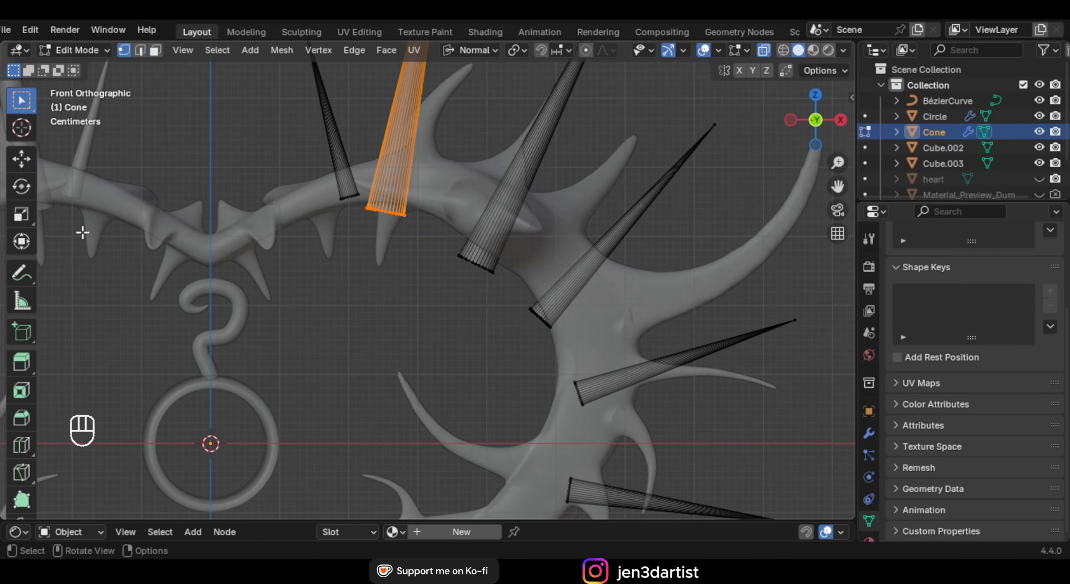
left_click(22, 161)
left_click_drag(374, 269, 390, 251)
left_click_drag(435, 250, 525, 311)
left_click_drag(451, 310, 467, 285)
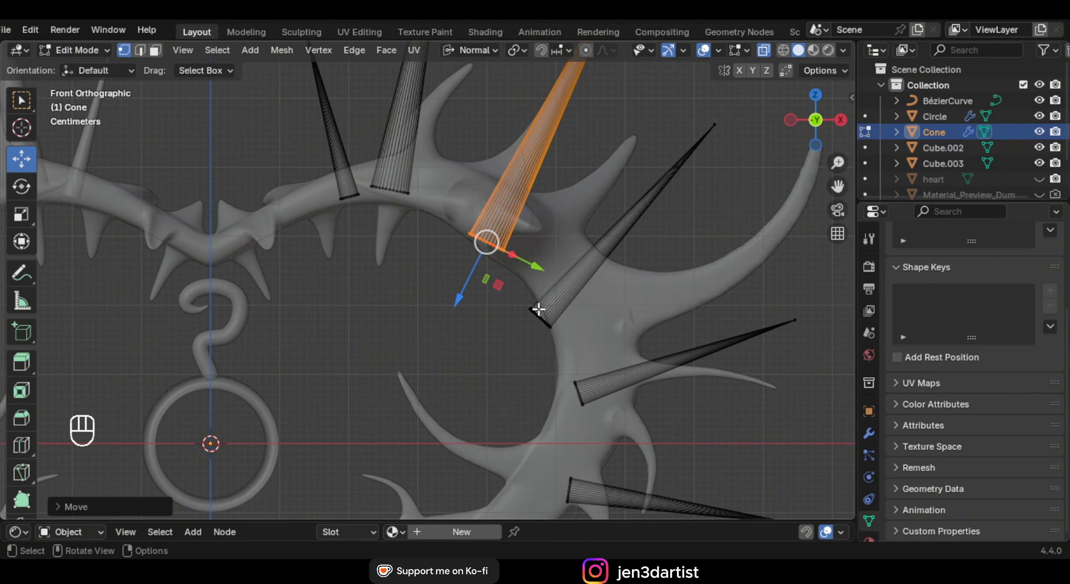
left_click(538, 310)
left_click_drag(508, 360, 522, 343)
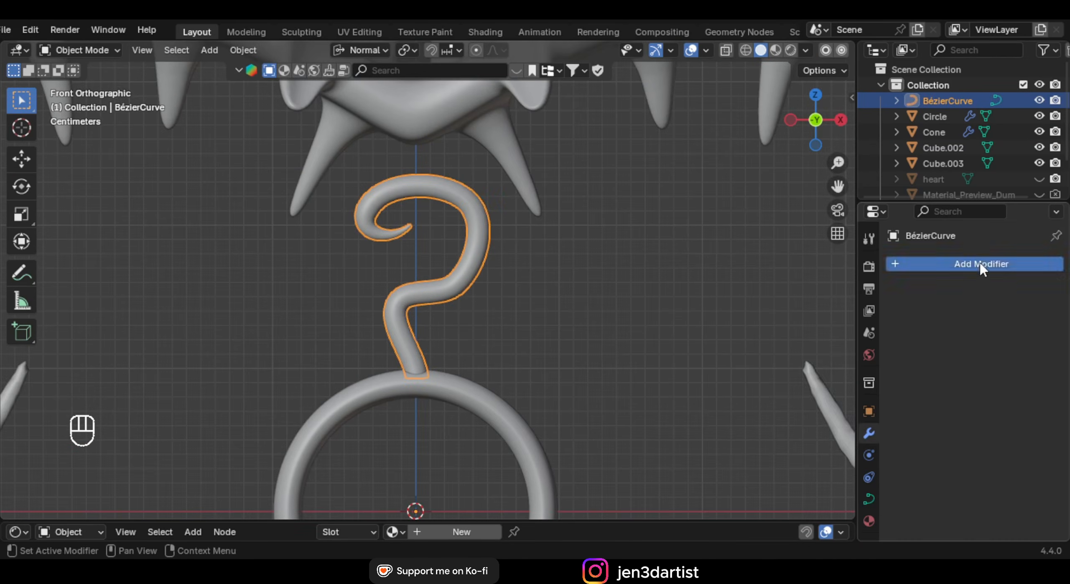
Add a Remesh modifier to the curled curve with a smaller voxel size and smooth shading
left_click(978, 262)
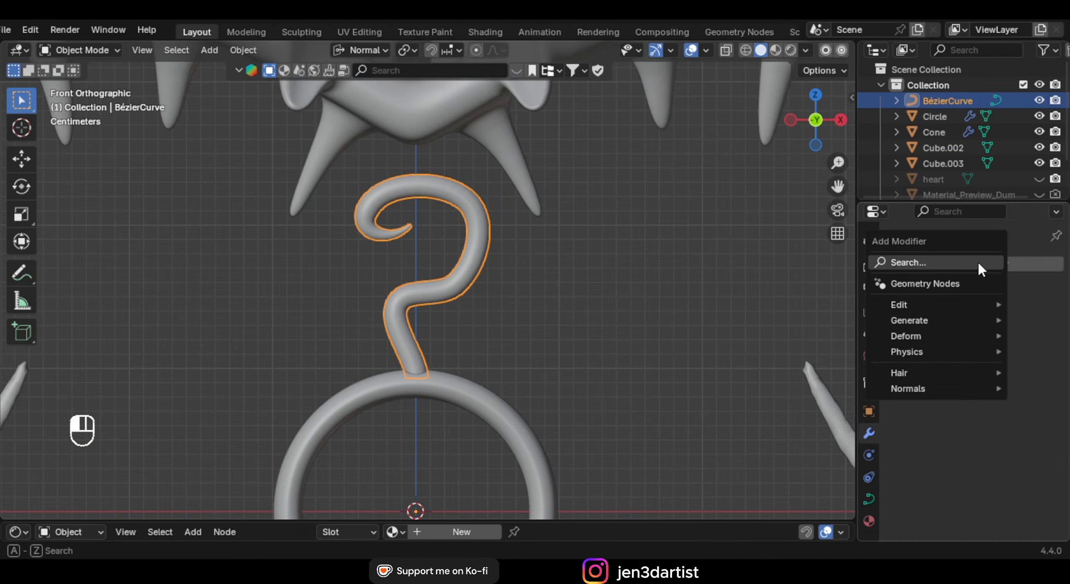
type("rem")
key("Return")
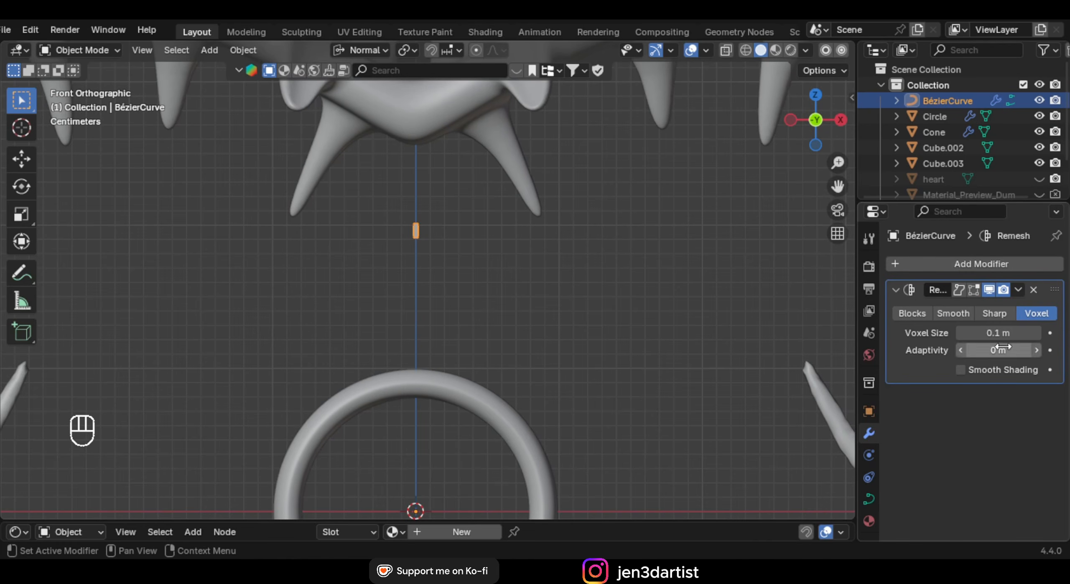
left_click_drag(1001, 333, 987, 333)
left_click(999, 371)
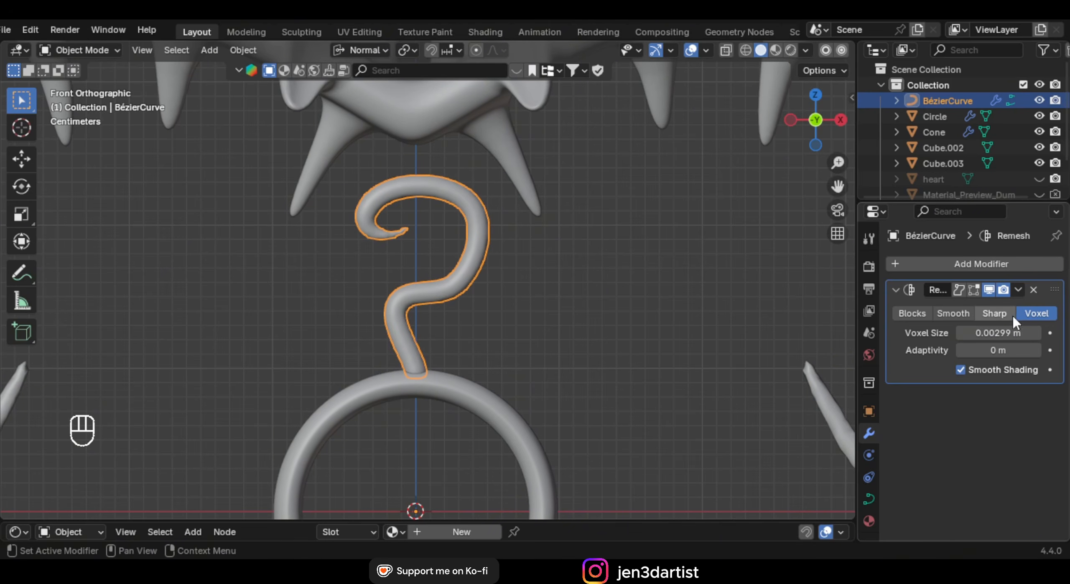
Convert the curled curve into a mesh
key("ctrl+a")
right_click(525, 226)
mouse_move(481, 265)
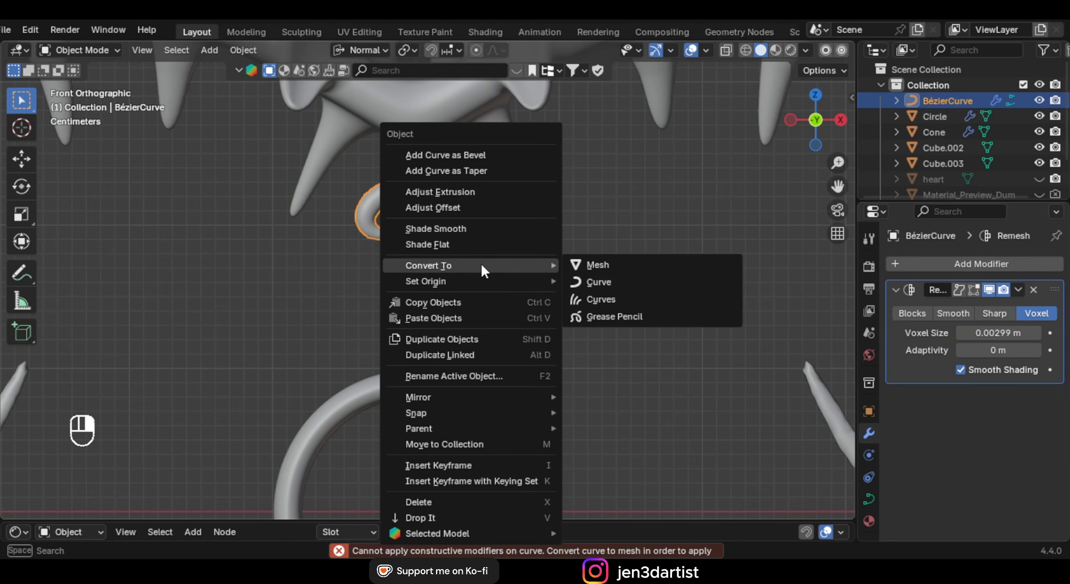
left_click(652, 265)
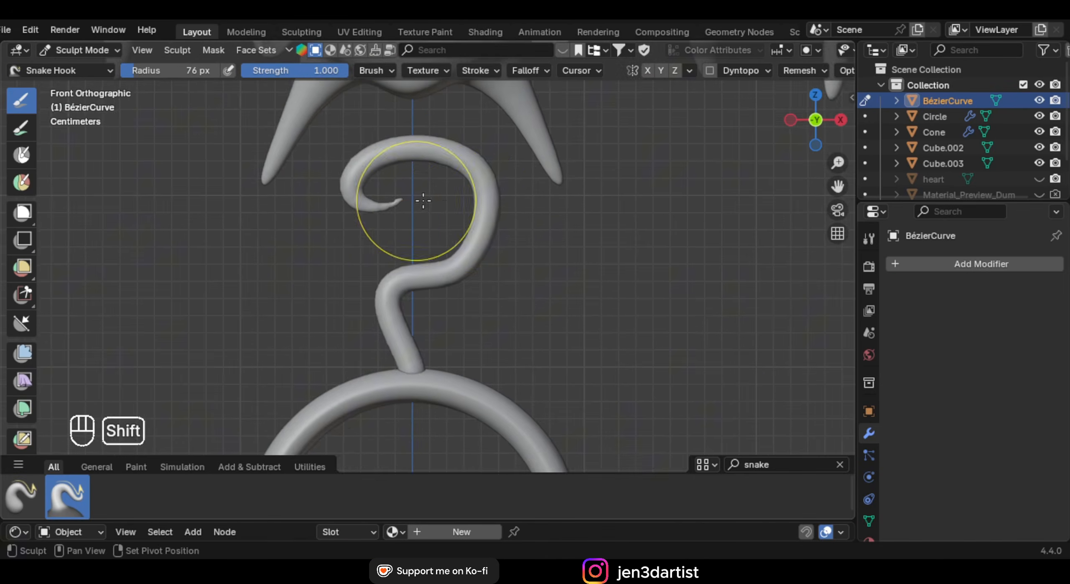
Snake Hook the ornament's bends into hooked spikes, undoing the last stroke
scroll(425, 196, "up", 2)
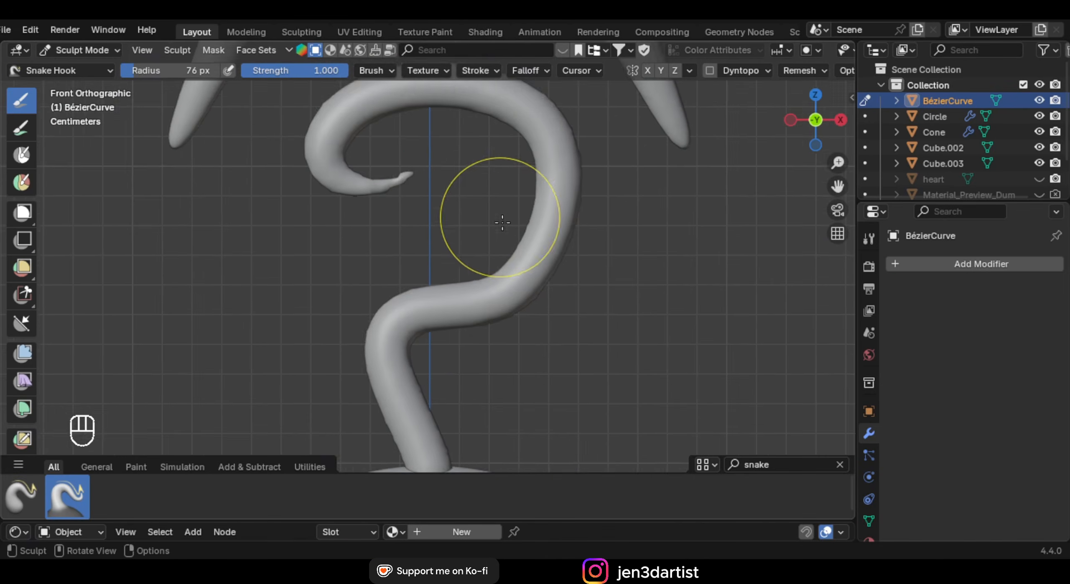
scroll(501, 222, "up", 3)
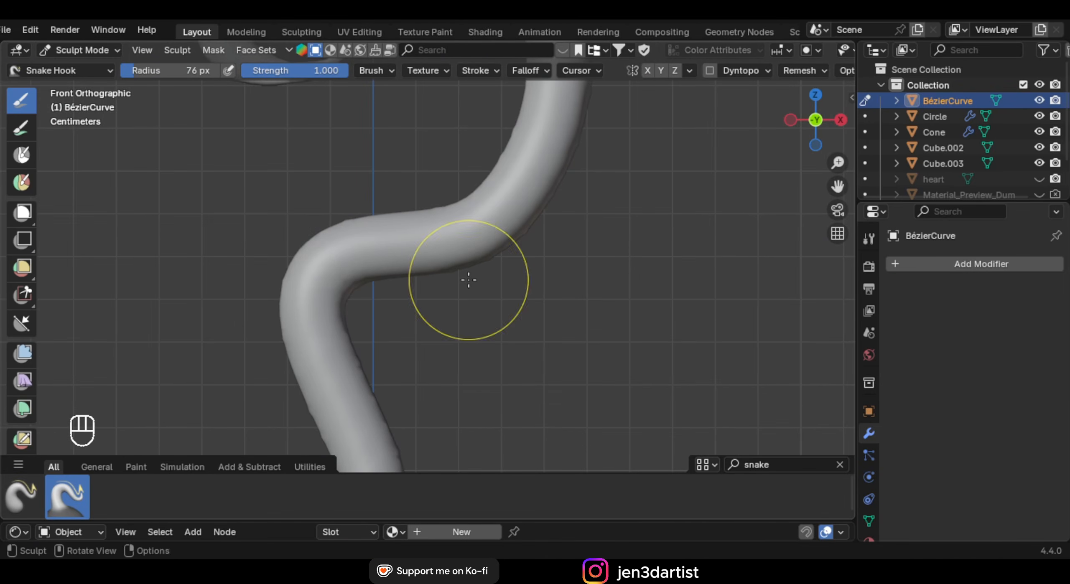
middle_click_drag(610, 280, 553, 267, "shift")
scroll(448, 211, "down", 3)
middle_click_drag(449, 211, 435, 280, "shift")
mouse_move(462, 254)
left_mouse_down()
mouse_move(453, 381)
mouse_move(441, 390)
left_mouse_up()
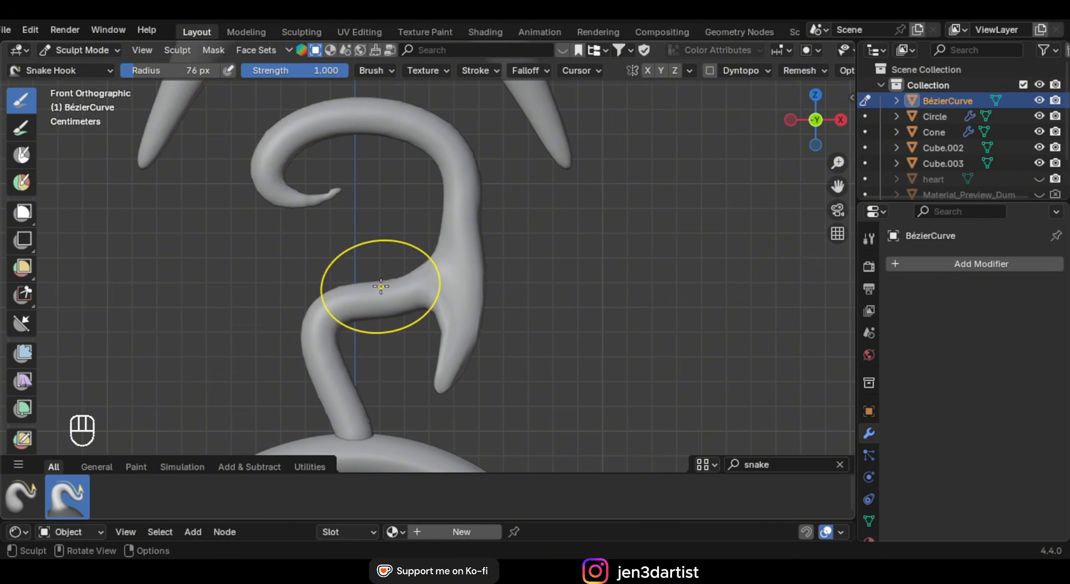
scroll(380, 286, "up", 3)
scroll(489, 284, "down", 3)
key("ctrl+z")
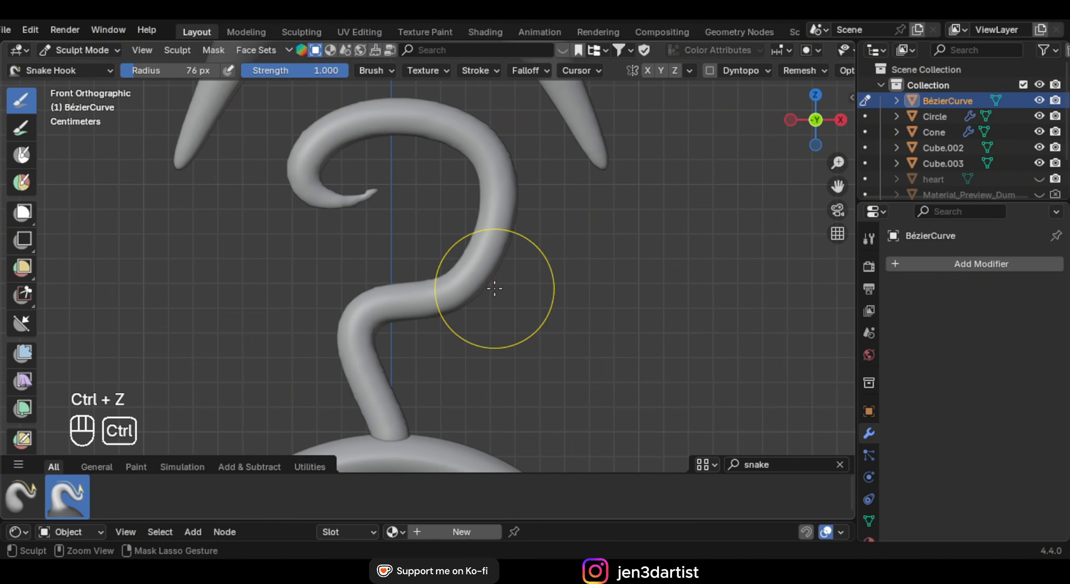
Turn on Dyntopo for sculpting, then return to Object Mode
left_click(709, 70)
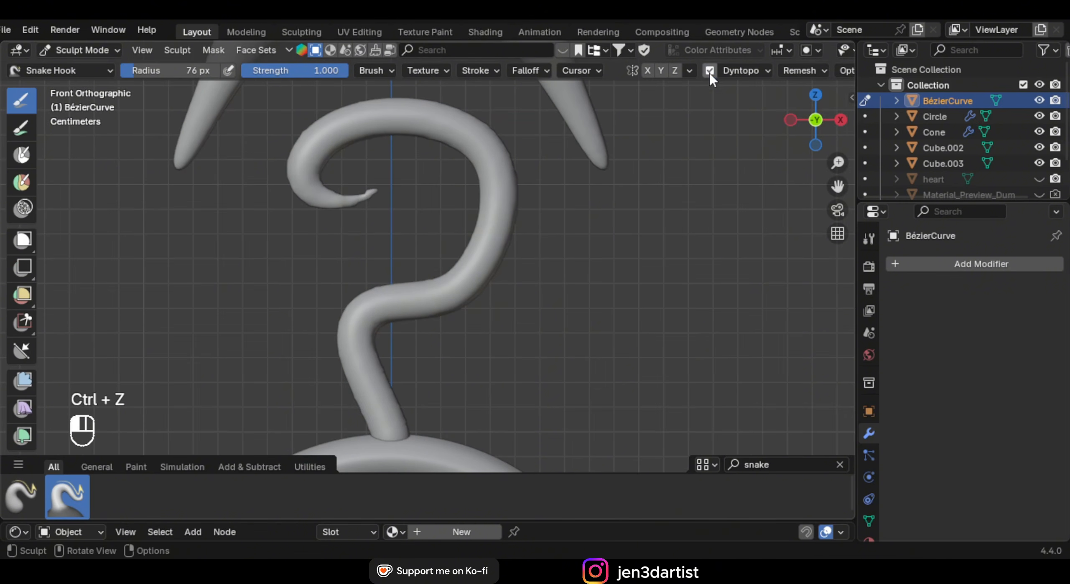
left_click(741, 72)
left_click(88, 50)
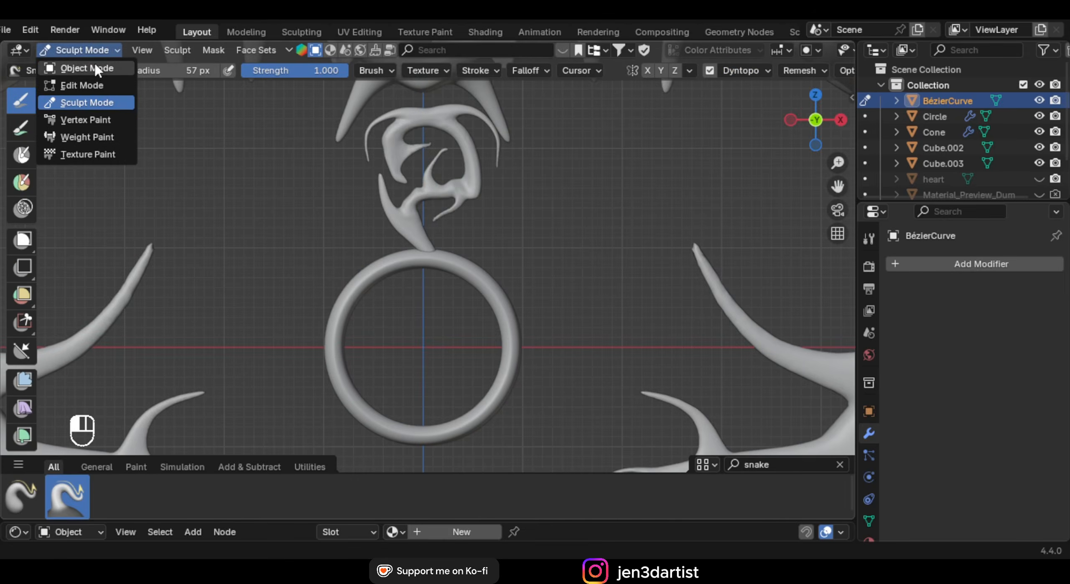
left_click(95, 66)
scroll(411, 203, "down", 1)
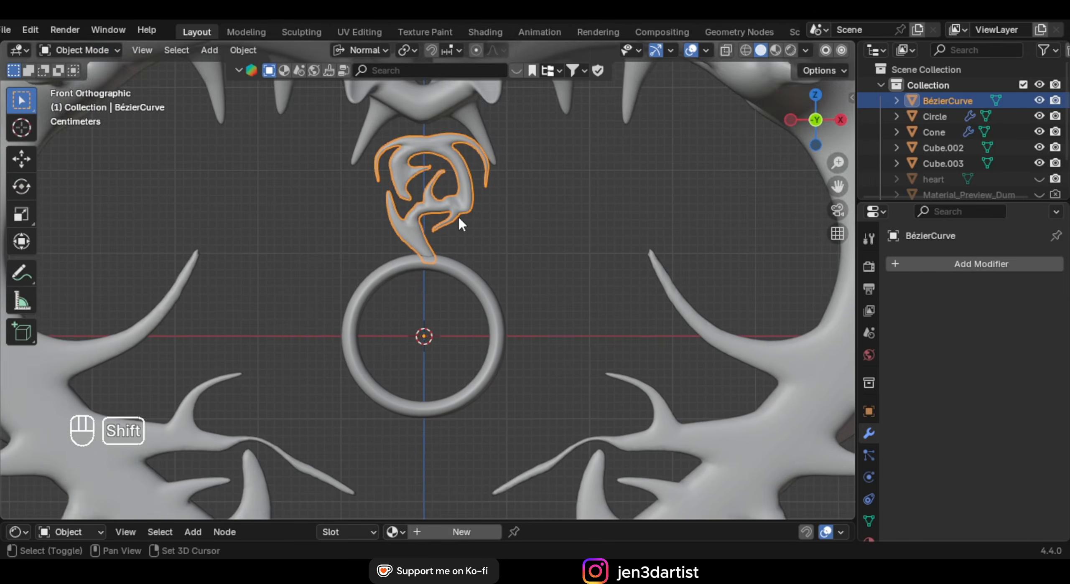
Set the transform pivot point to the 3D Cursor
scroll(461, 205, "down", 3)
scroll(466, 202, "up", 3)
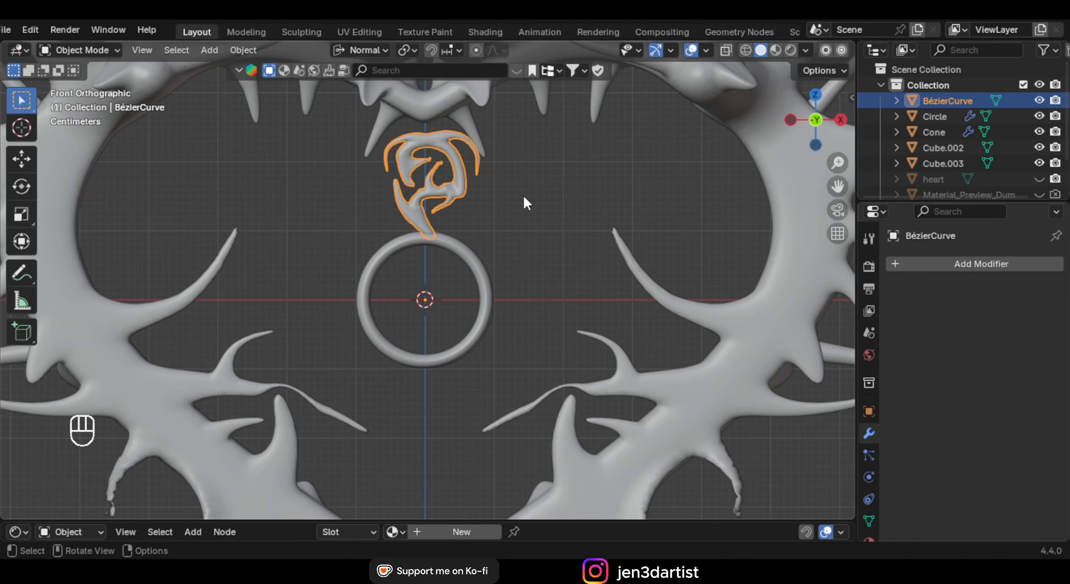
key("period")
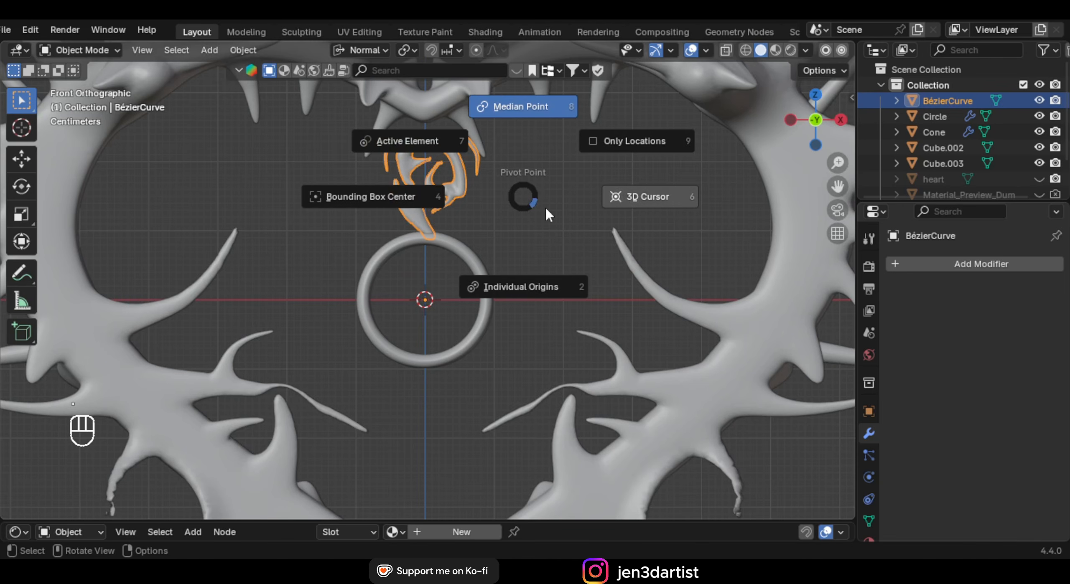
left_click(651, 196)
scroll(478, 210, "down", 1)
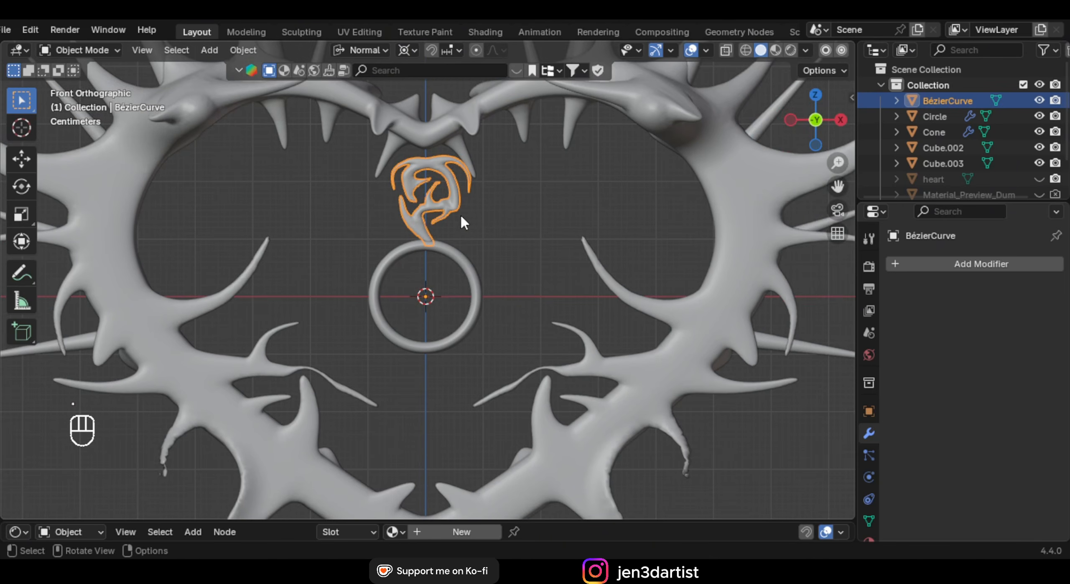
Duplicate the ornament in place and flip it below the ring with Z scale -1
key("shift+d")
right_click(567, 159)
key("s")
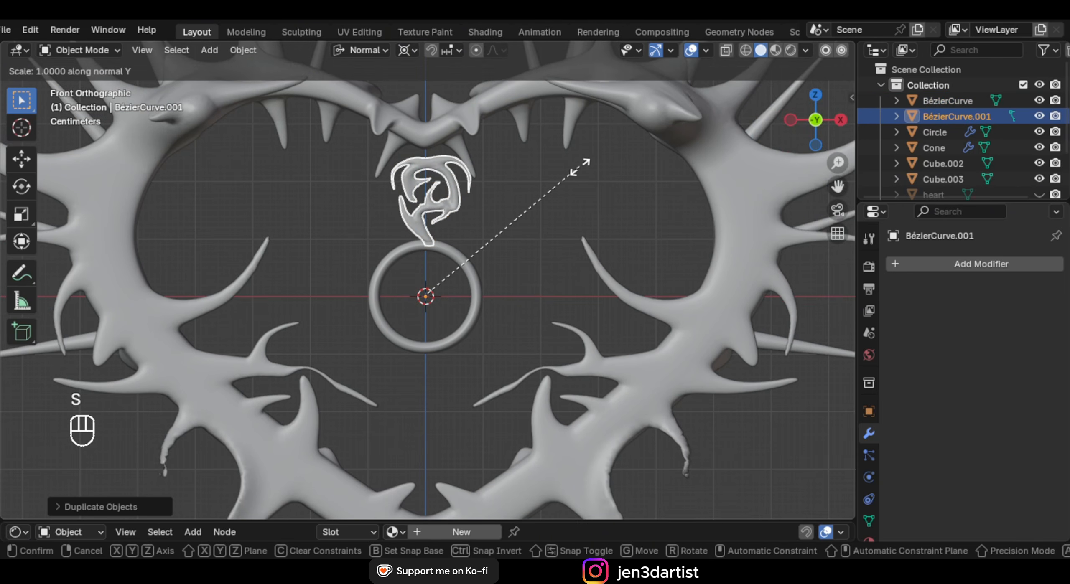
key("s")
type("z")
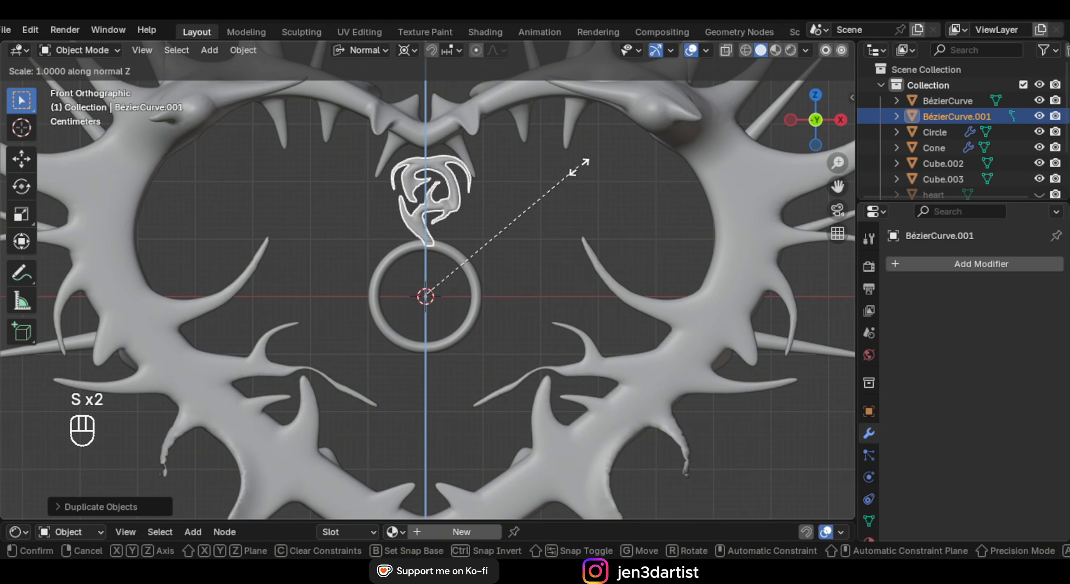
type("-1")
key("Return")
Duplicate both ornaments and rotate the copies 90° on Y to the sides
left_click(464, 200, "shift")
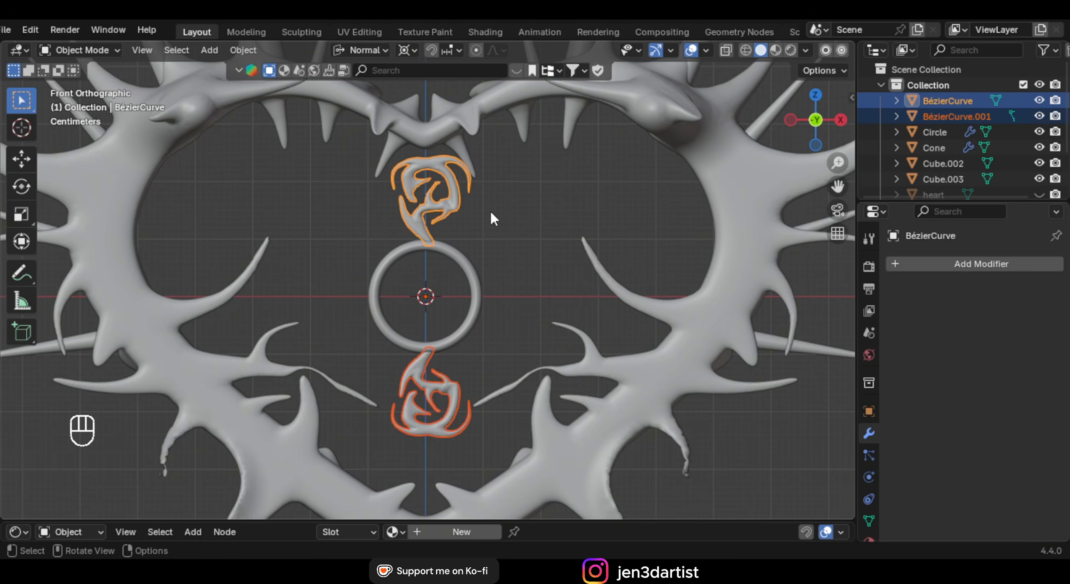
key("shift+d")
right_click(563, 192)
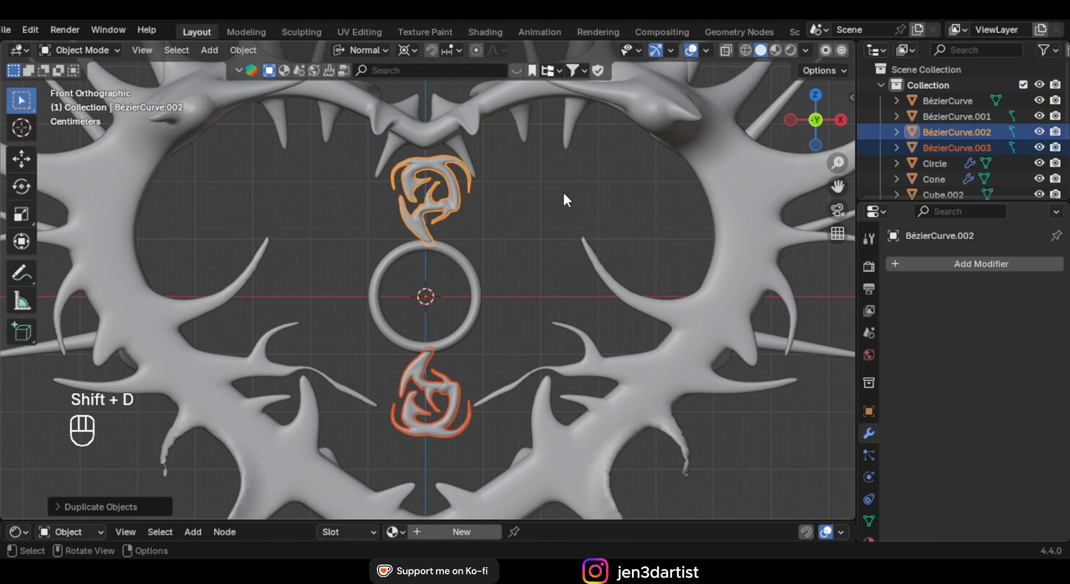
type("ry")
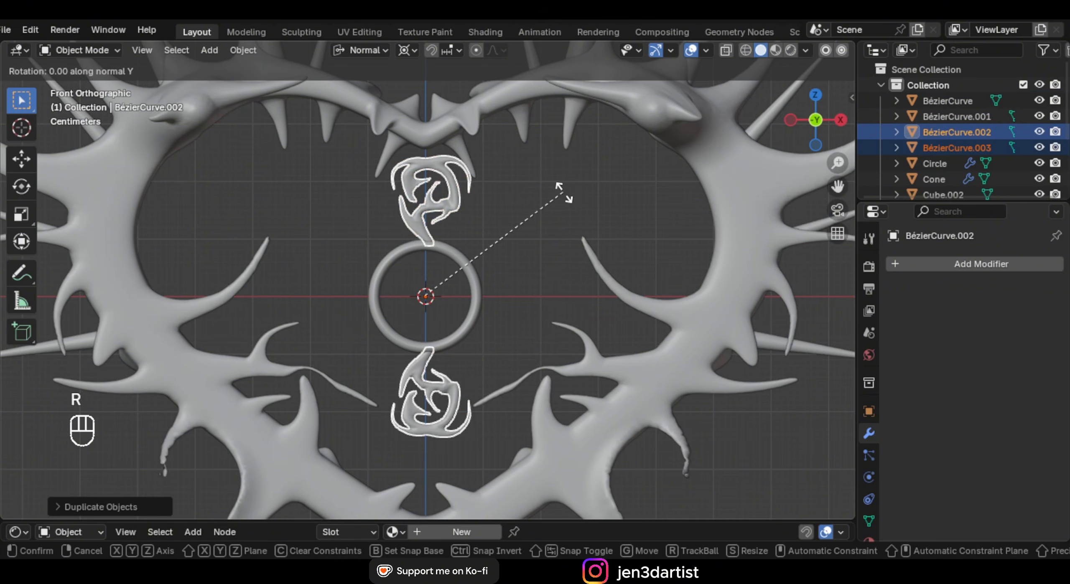
type("90")
key("Return")
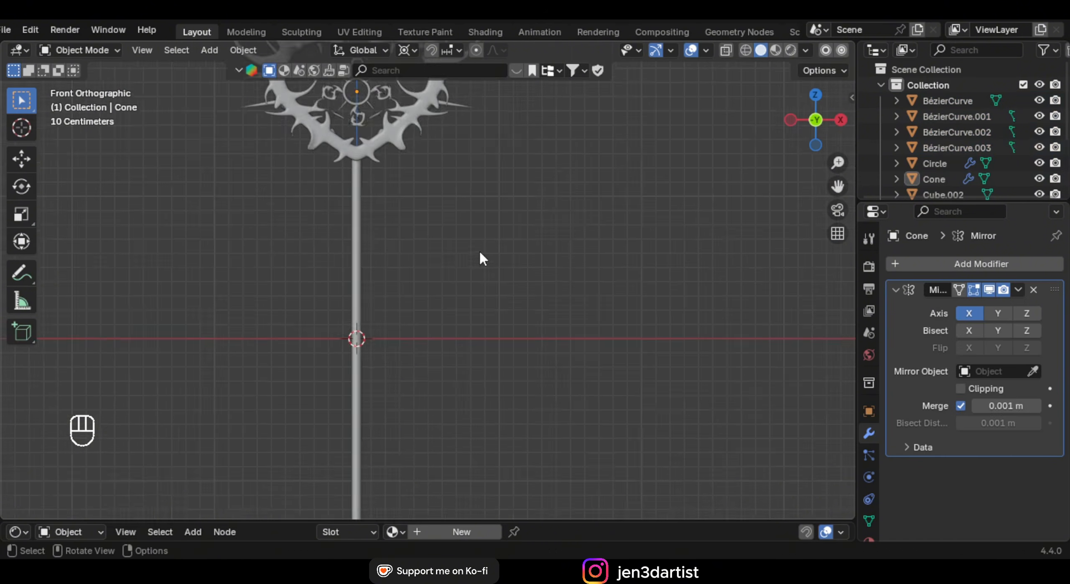
Frame the staff head and stem, then add a new Bézier curve
scroll(479, 252, "up", 1)
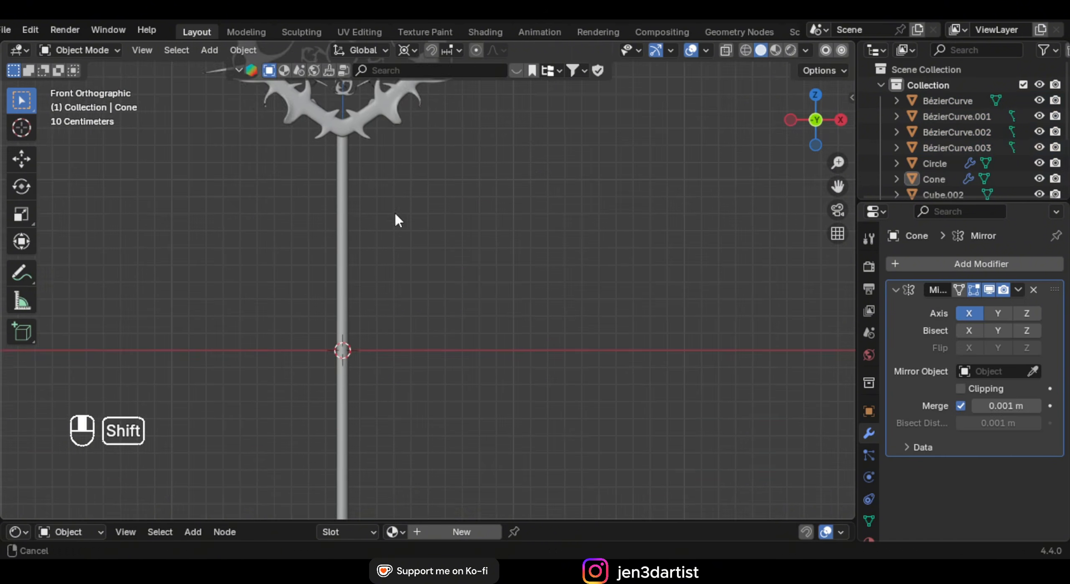
middle_click_drag(394, 212, 462, 334, "shift")
scroll(460, 330, "up", 1)
middle_click_drag(432, 263, 436, 320, "shift")
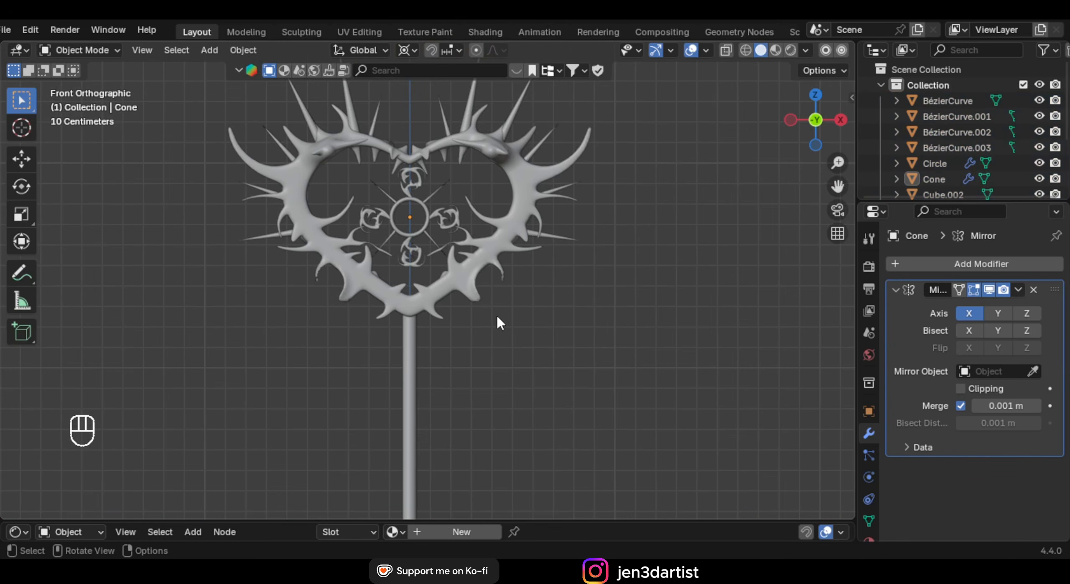
scroll(460, 318, "up", 1)
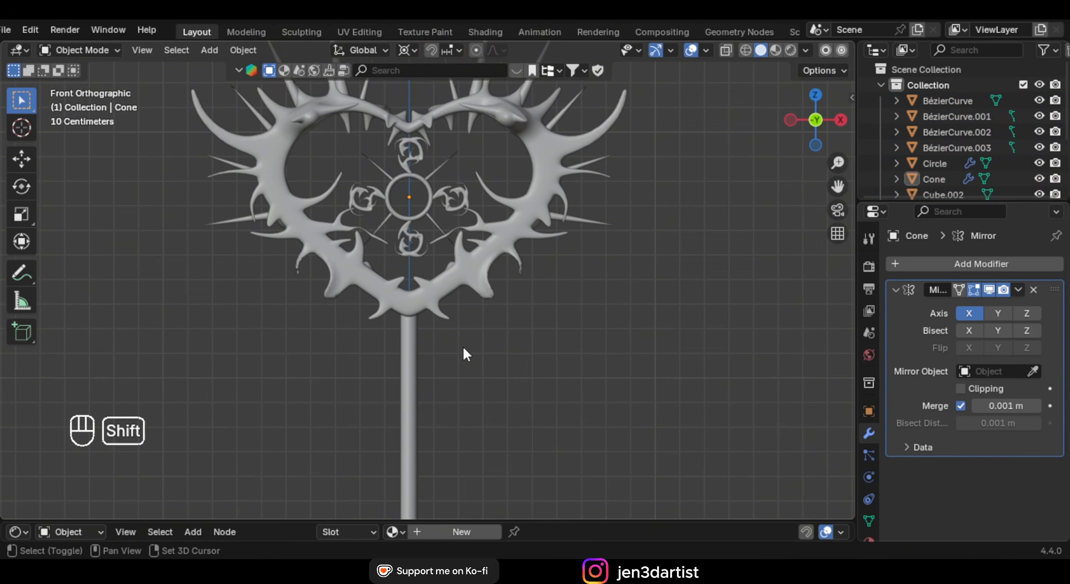
middle_click_drag(463, 348, 459, 284, "shift")
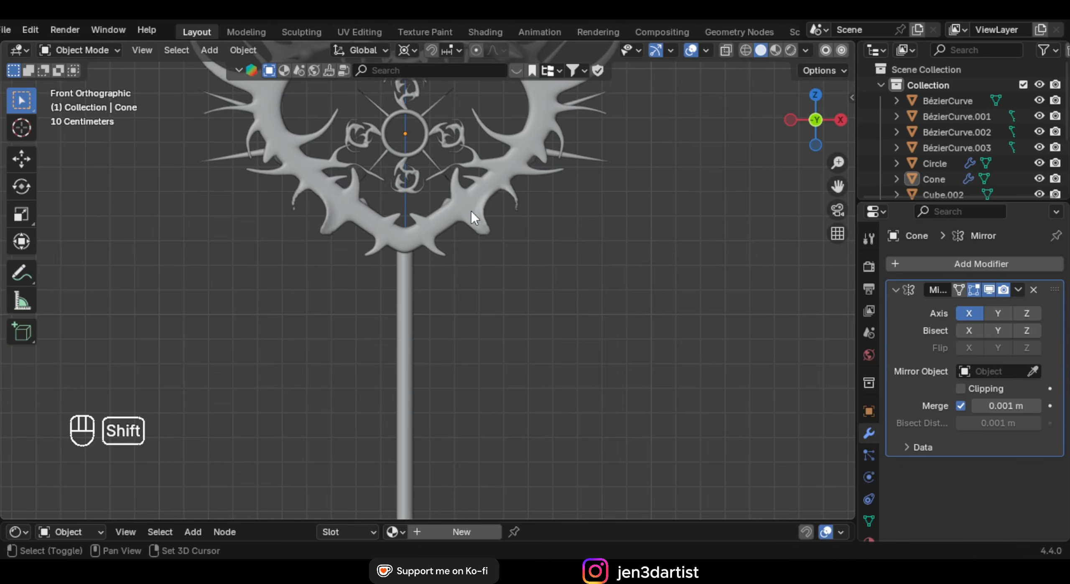
key("shift+a")
mouse_move(470, 211)
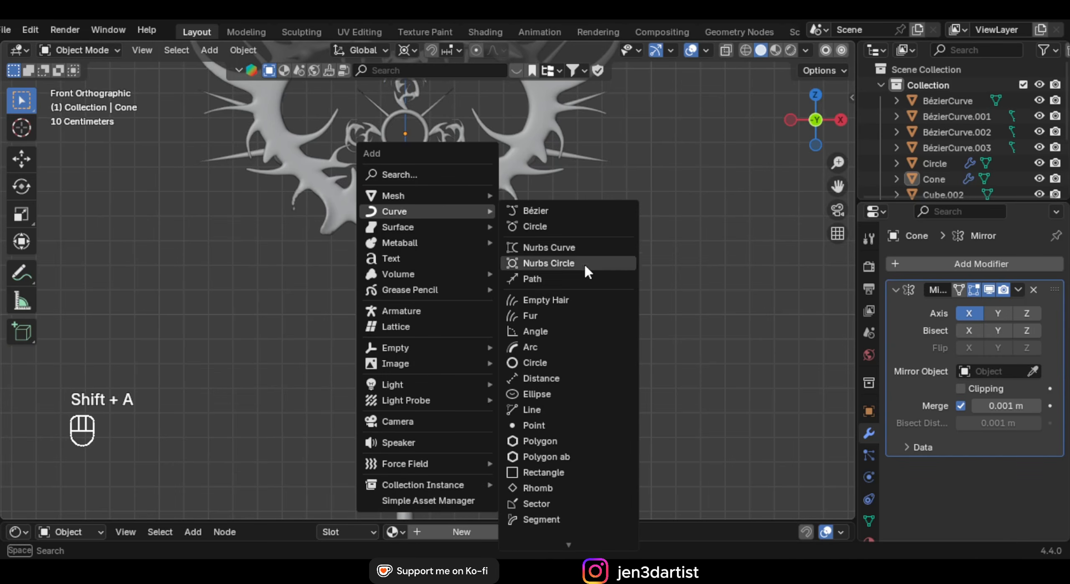
left_click(571, 210)
scroll(565, 234, "down", 5)
Delete all of the new curve's points in Edit Mode, leaving it empty
key("Tab")
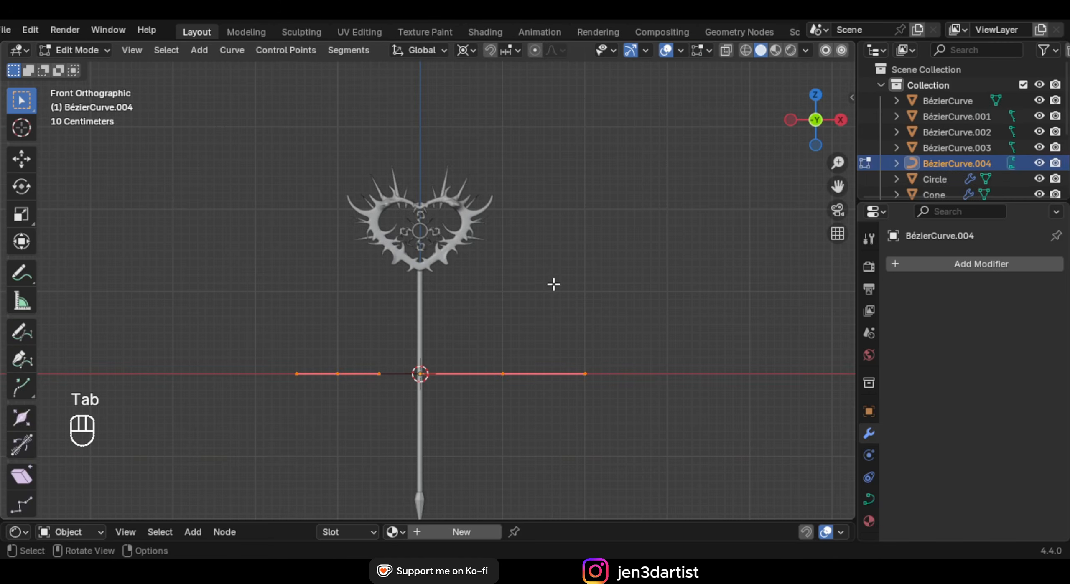
key("a")
key("x")
left_click(554, 286)
scroll(528, 284, "up", 5)
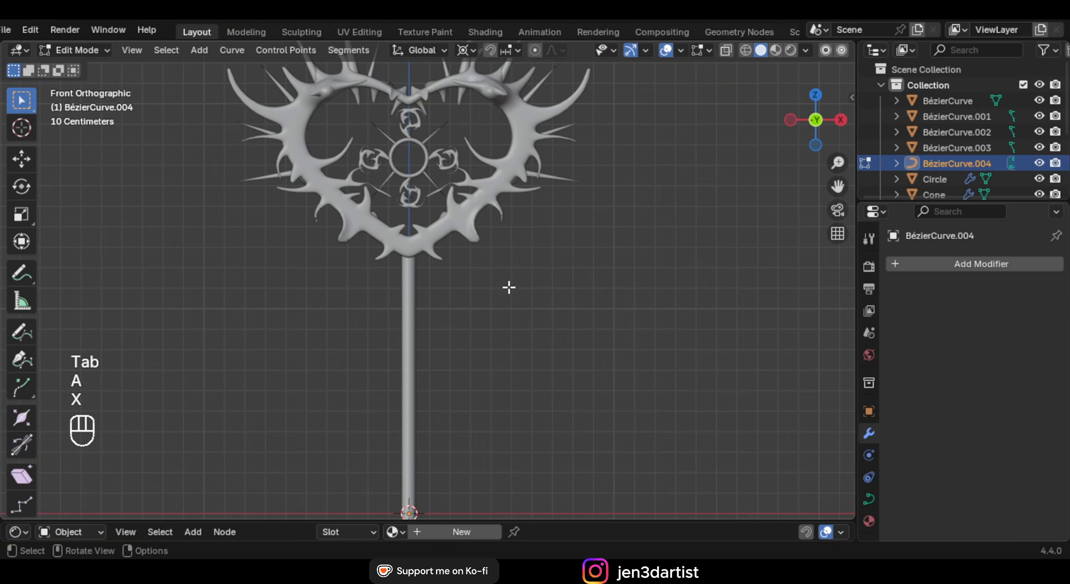
Draw freehand branch strokes beside the stem, then go to the curve's modifier search
left_click(21, 333)
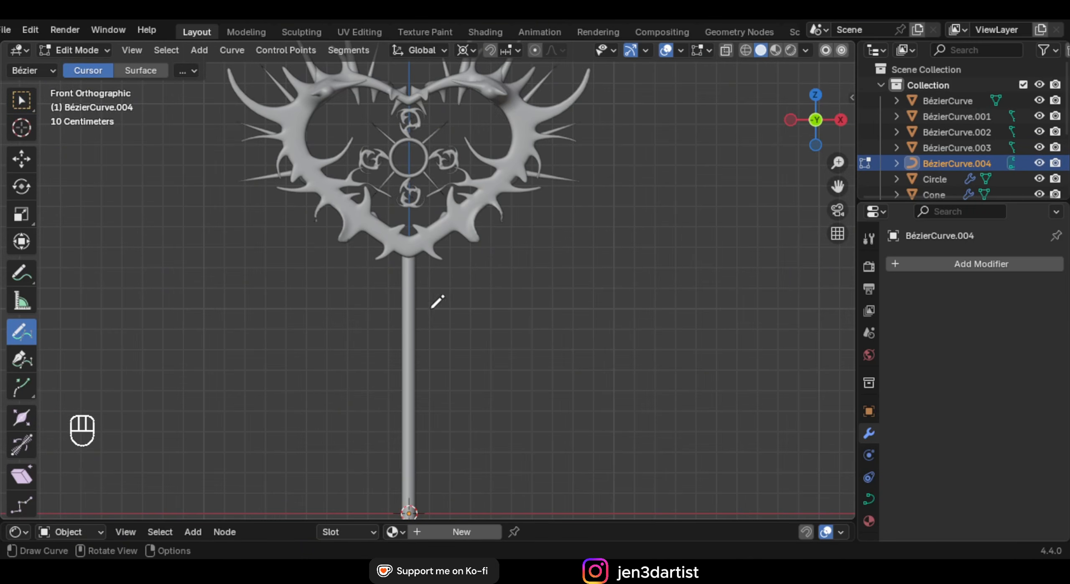
left_click_drag(564, 271, 608, 180)
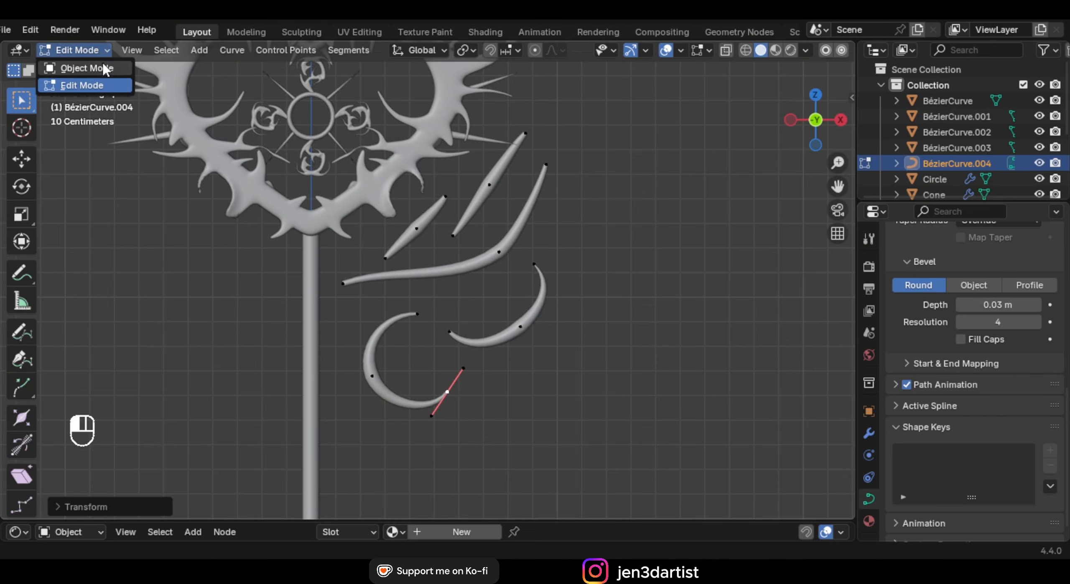
left_click(83, 67)
middle_click_drag(559, 279, 535, 270, "shift")
left_click(868, 434)
left_click(949, 264)
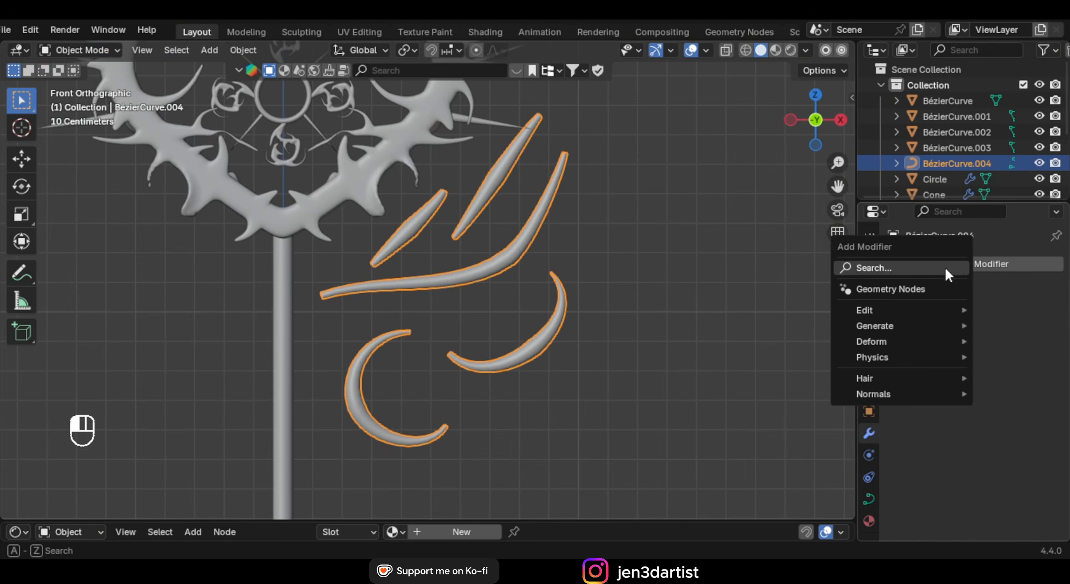
left_click(943, 268)
Add a Mirror modifier so the branches appear on both sides of the stem
type("rem")
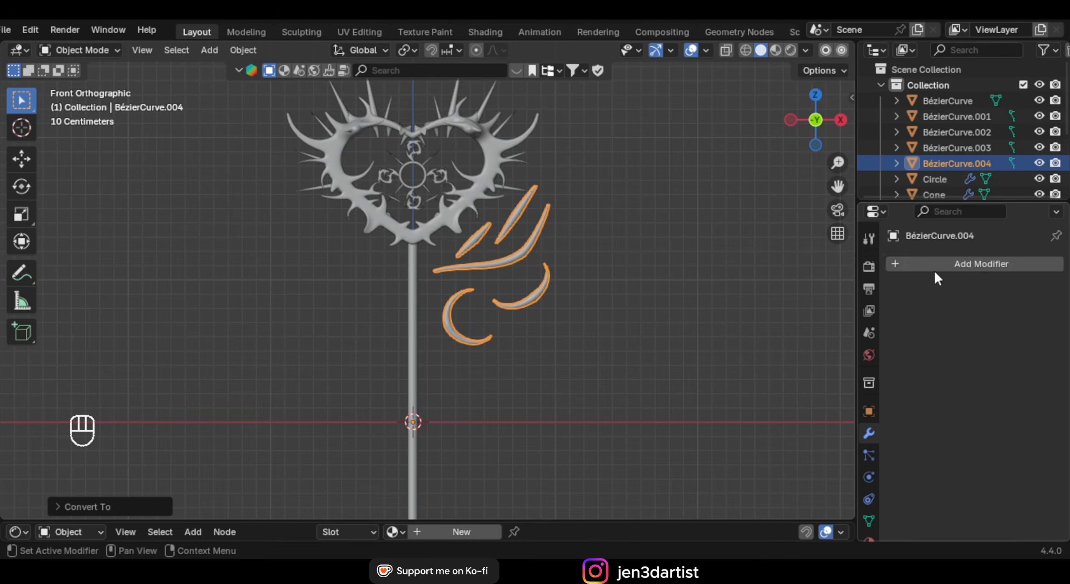
left_click(916, 264)
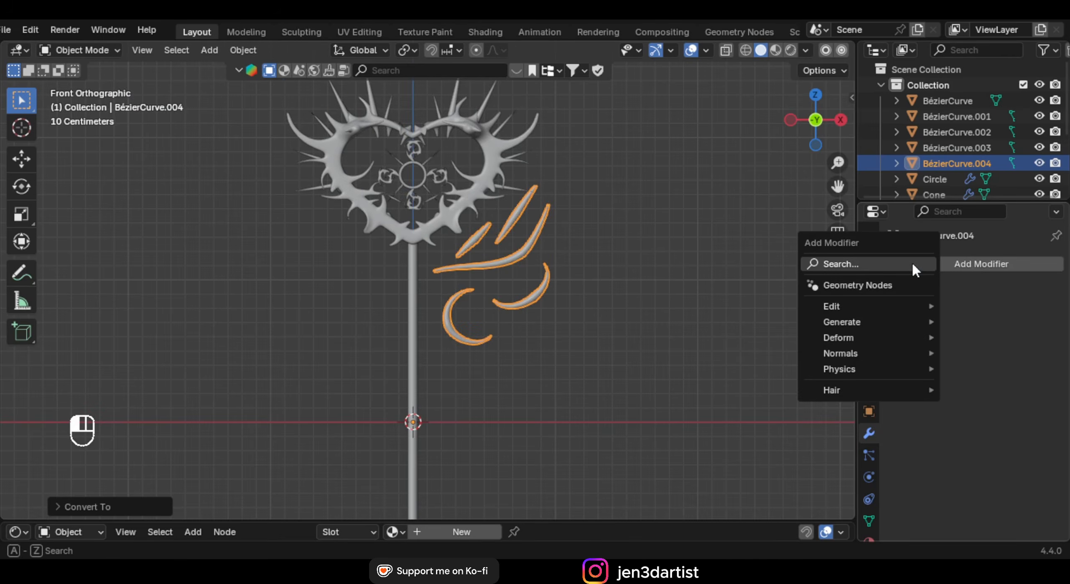
type("mir")
key("Return")
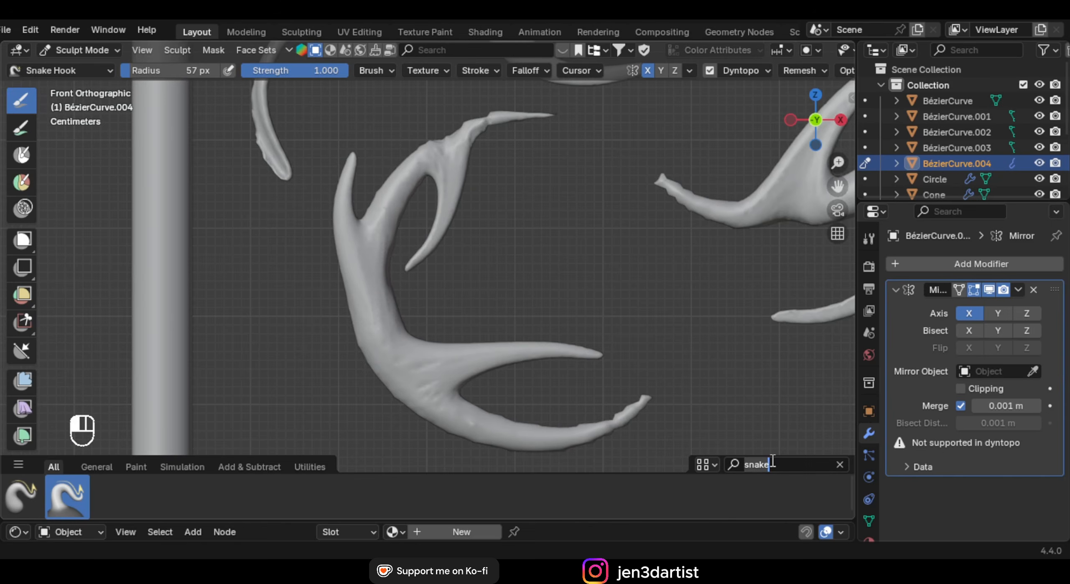
Smooth and thin the antler branches with the Smooth brush, enlarging its radius
key("BackSpace")
key("BackSpace")
key("BackSpace")
key("BackSpace")
type("moo")
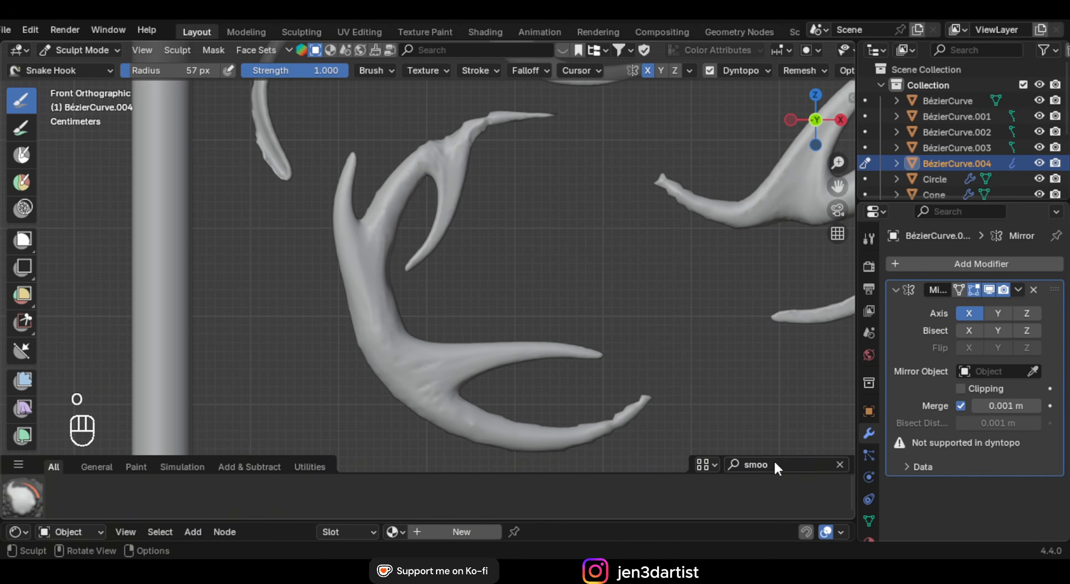
left_click(23, 497)
middle_click_drag(335, 194, 325, 296, "shift")
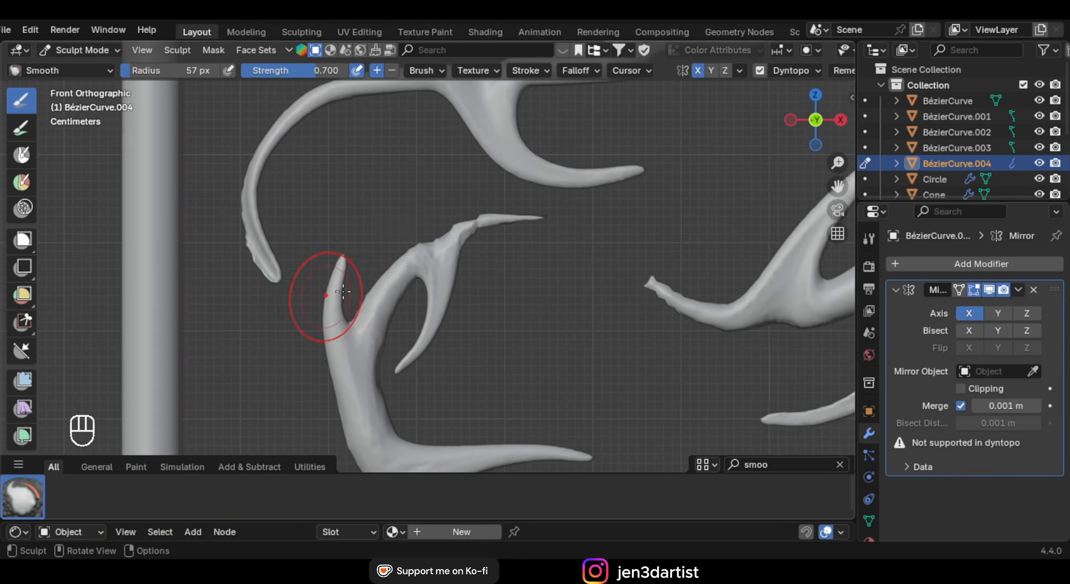
left_click_drag(406, 271, 482, 217)
left_click_drag(275, 309, 236, 215)
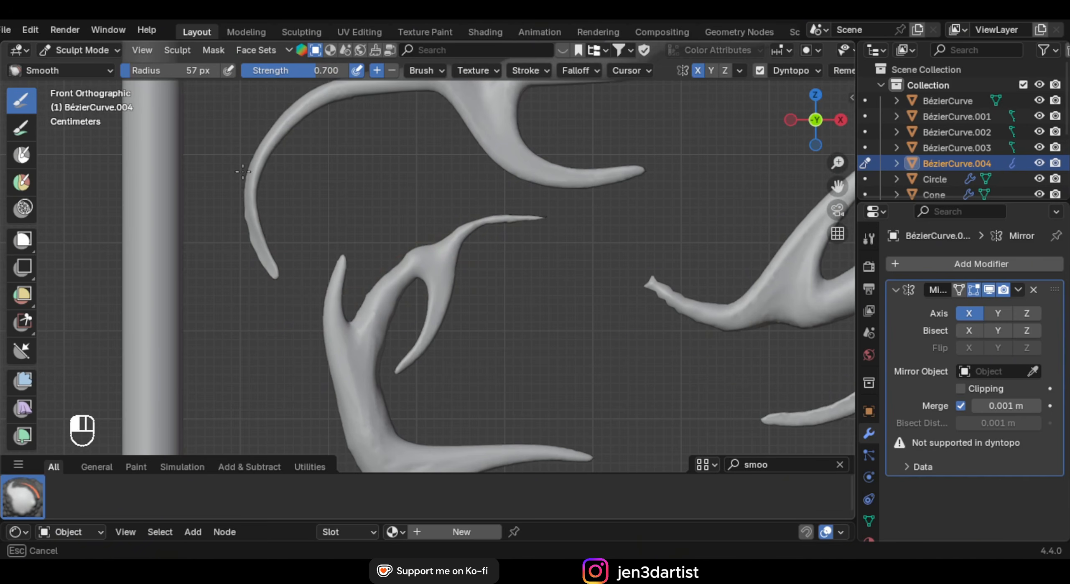
middle_click_drag(719, 343, 465, 275, "shift")
key("f")
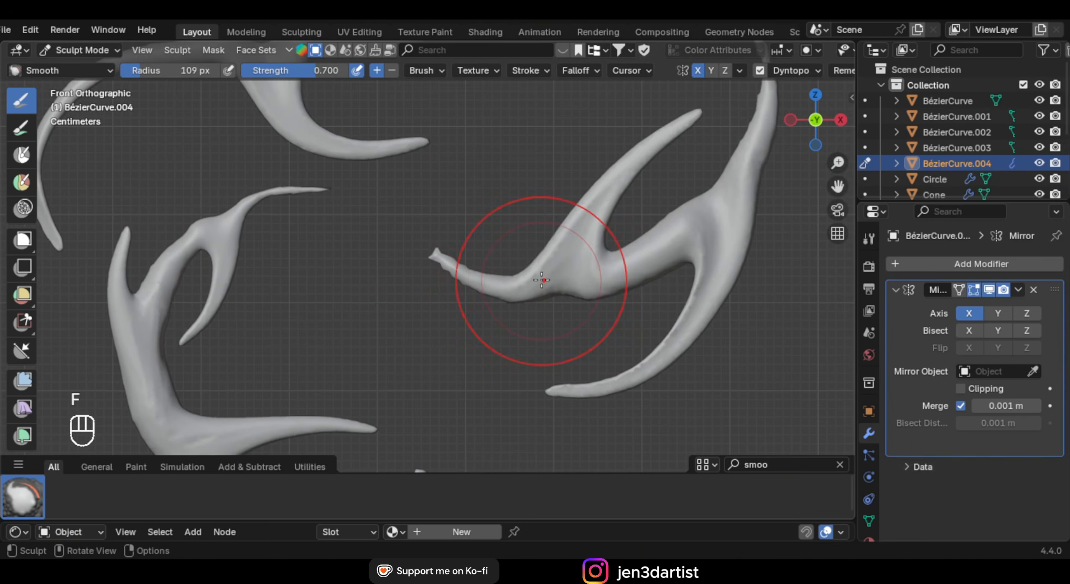
left_click_drag(544, 279, 532, 279)
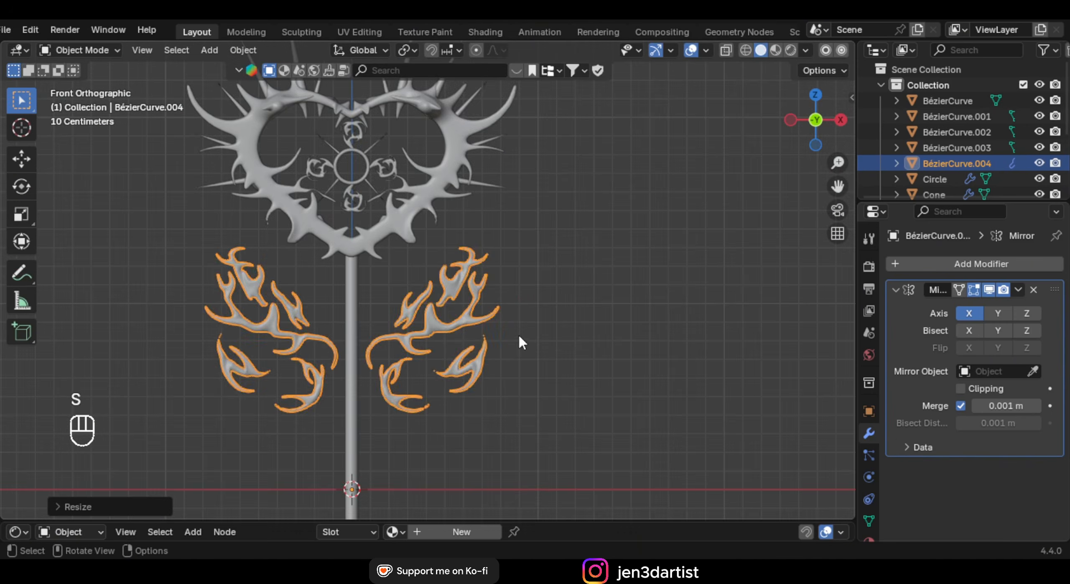
Move the antler curves straight up along Z, then deselect and orbit around the staff
key("g")
key("z")
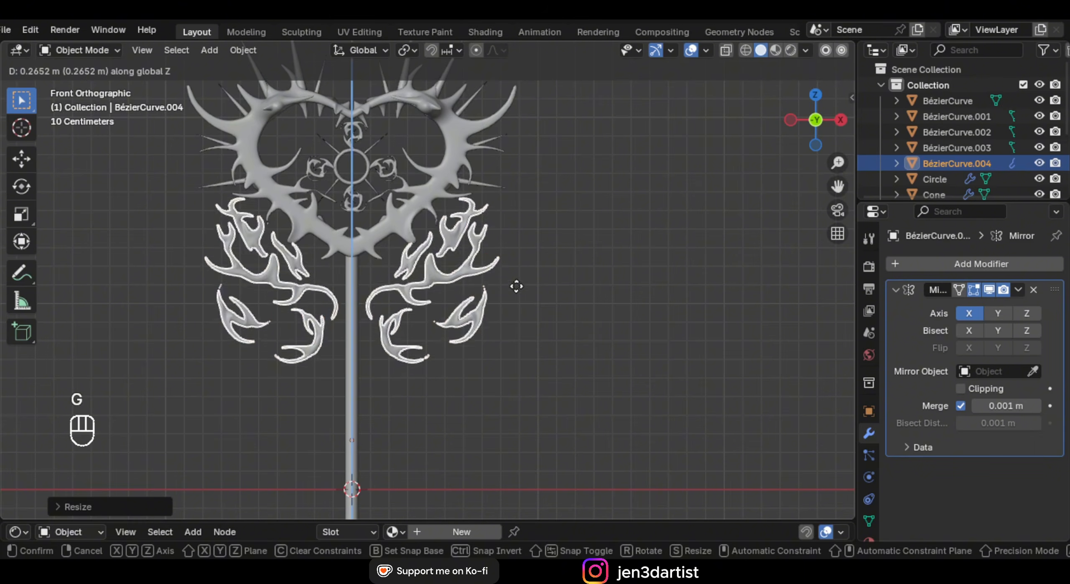
left_click(508, 298)
scroll(487, 271, "down", 4)
left_click(498, 270)
middle_click_drag(485, 298, 458, 290, "shift")
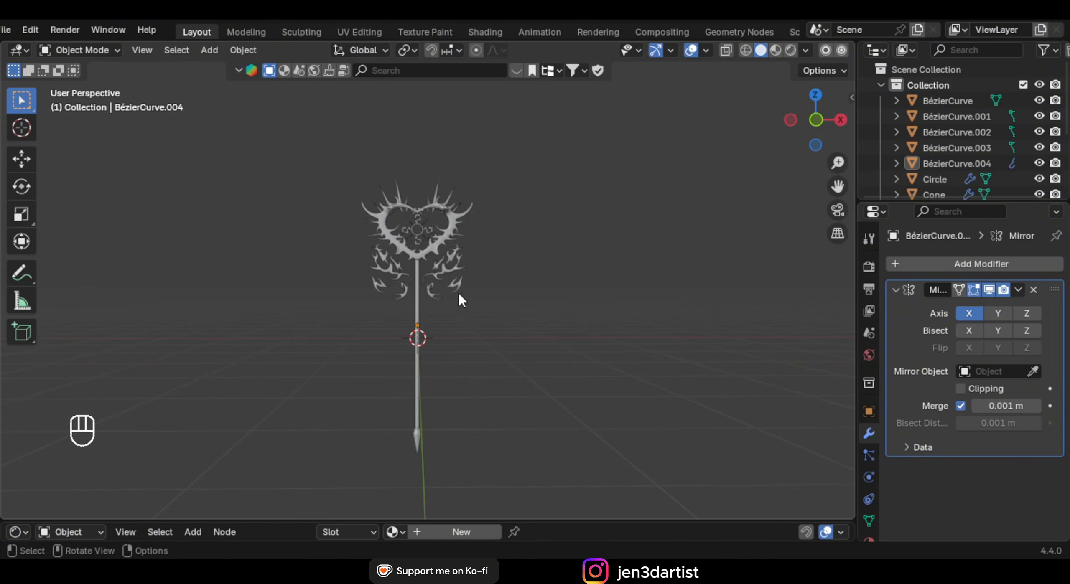
scroll(458, 291, "up", 6)
scroll(460, 246, "up", 3)
Select the stem's NurbsPath and edit its points at the top of the stem
middle_click_drag(468, 237, 427, 278, "shift")
mouse_move(427, 277)
middle_mouse_down()
mouse_move(413, 254)
mouse_move(421, 260)
middle_mouse_up()
left_click(419, 260)
key("Tab")
middle_click_drag(454, 261, 464, 249, "shift")
scroll(471, 222, "up", 2)
Snap the 3D cursor to the stem path's top point
key("shift+a")
key("Escape")
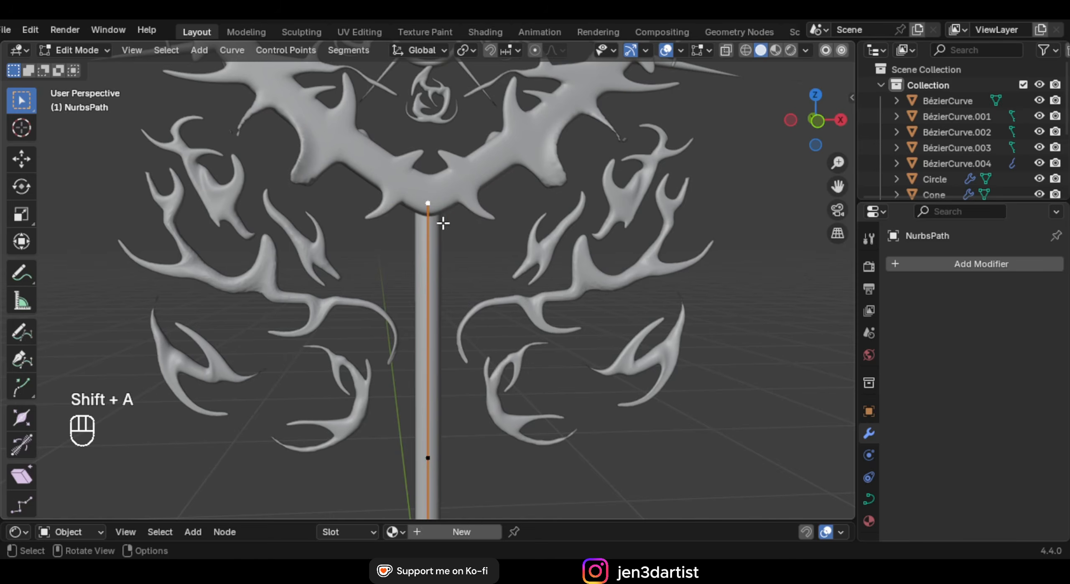
key("Tab")
key("Tab")
key("shift+a")
key("Escape")
key("shift+s")
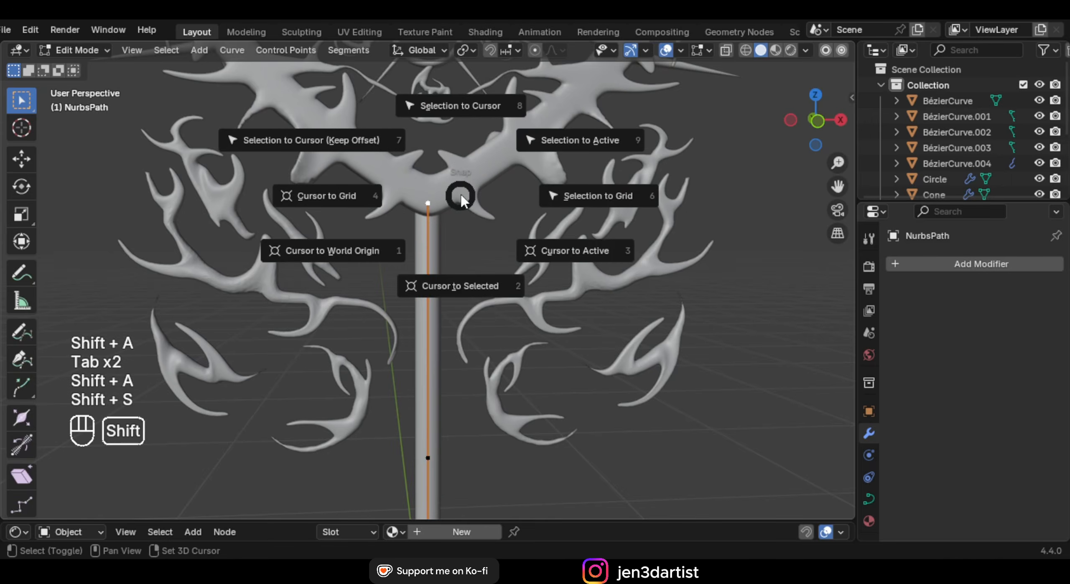
left_click(458, 261)
key("Tab")
In front view, add a plane at the cursor, rotate it 90° upright and shrink it
key("KP_1")
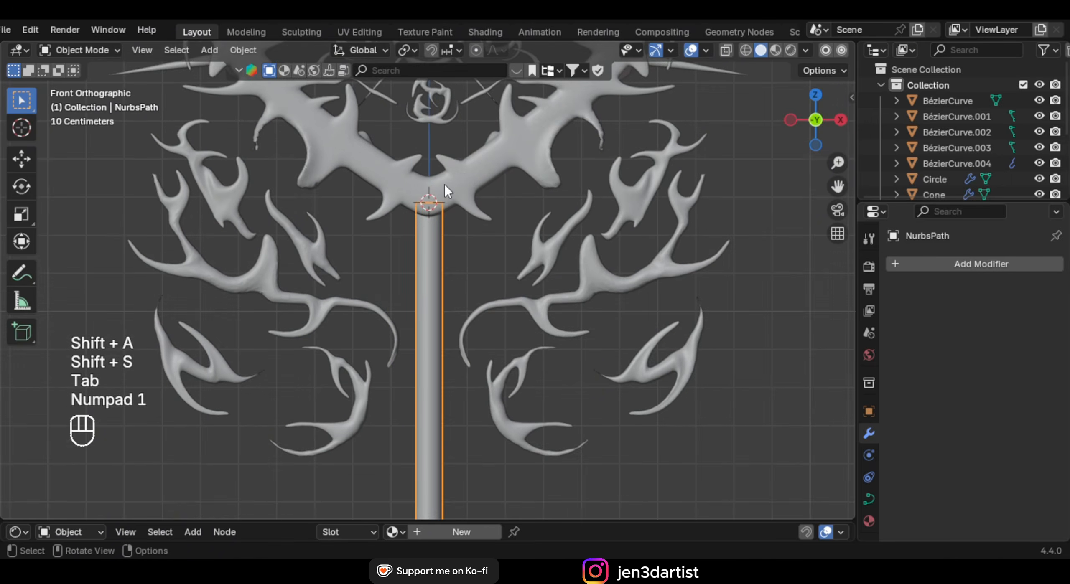
key("shift+a")
mouse_move(435, 184)
left_click(502, 168)
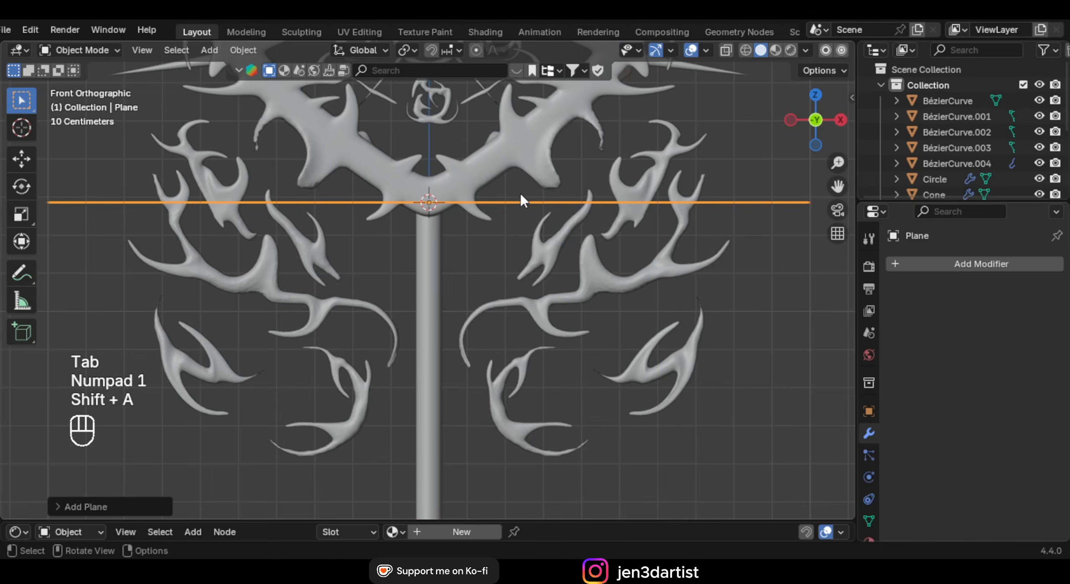
type("r90")
key("Return")
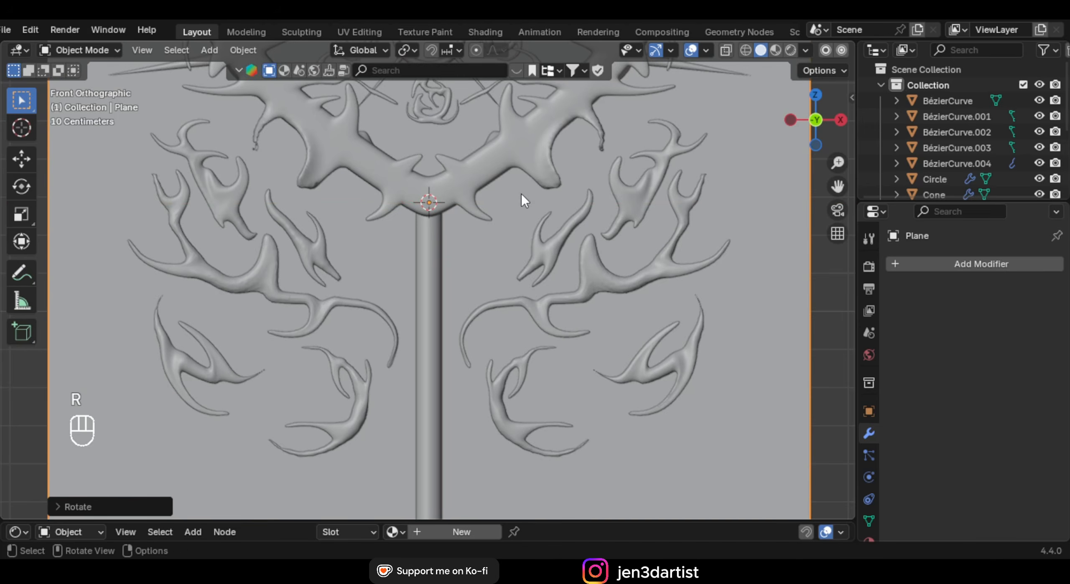
scroll(522, 194, "down", 3)
key("s")
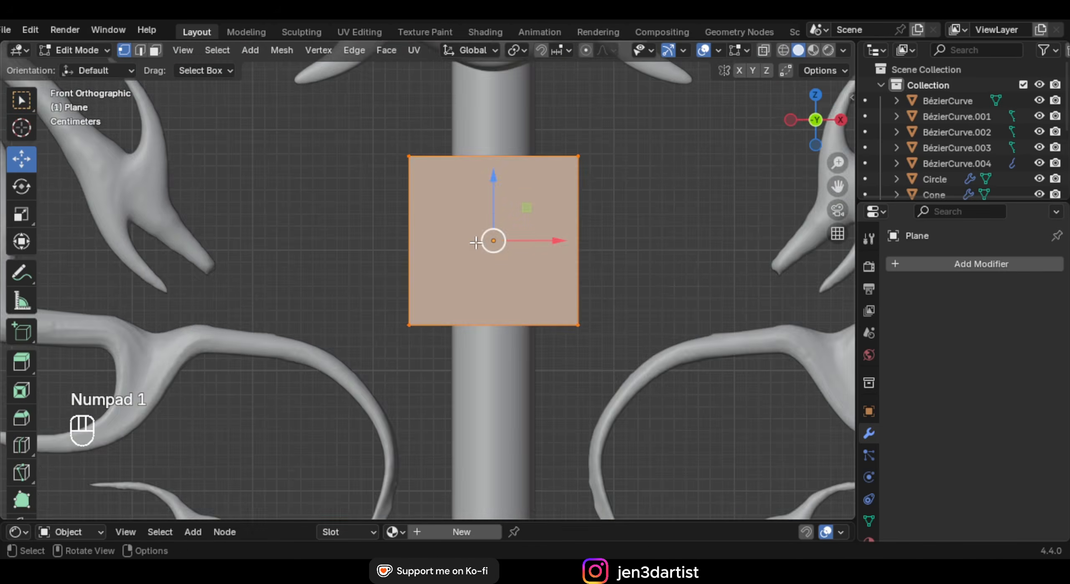
scroll(476, 243, "down", 2)
Extrude the plane's bottom edge downward and scale it to a tapered point
left_click_drag(370, 301, 552, 327)
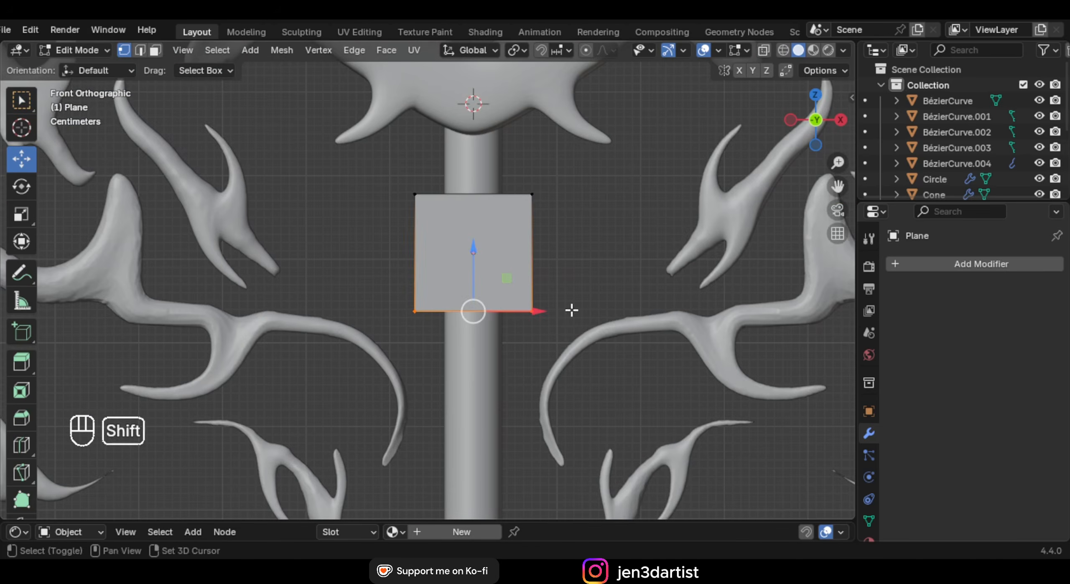
middle_click_drag(571, 310, 543, 171, "shift")
scroll(539, 175, "down", 2)
key("e")
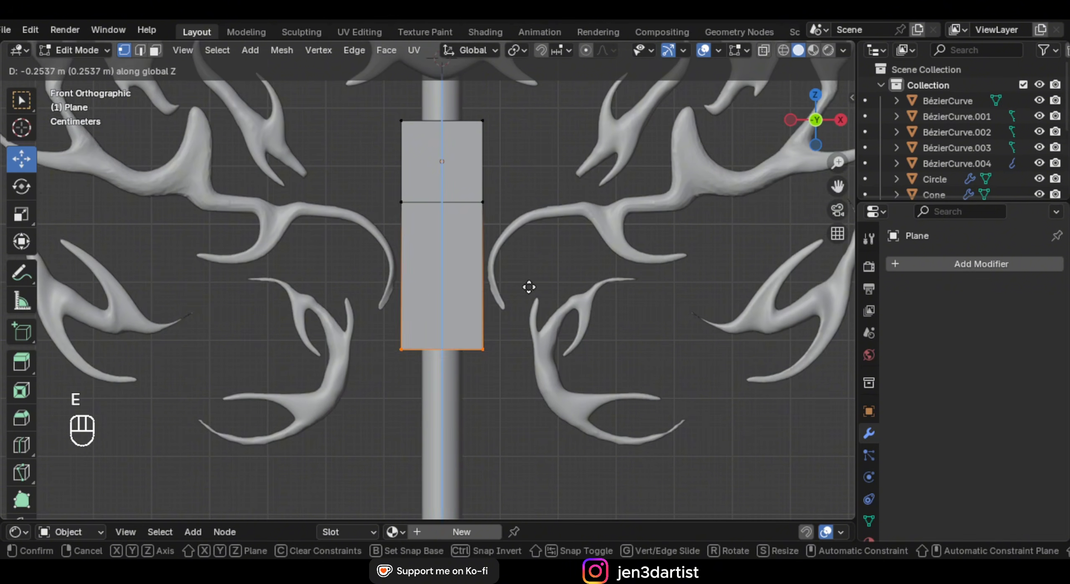
left_click(527, 288)
key("s")
left_click(449, 341)
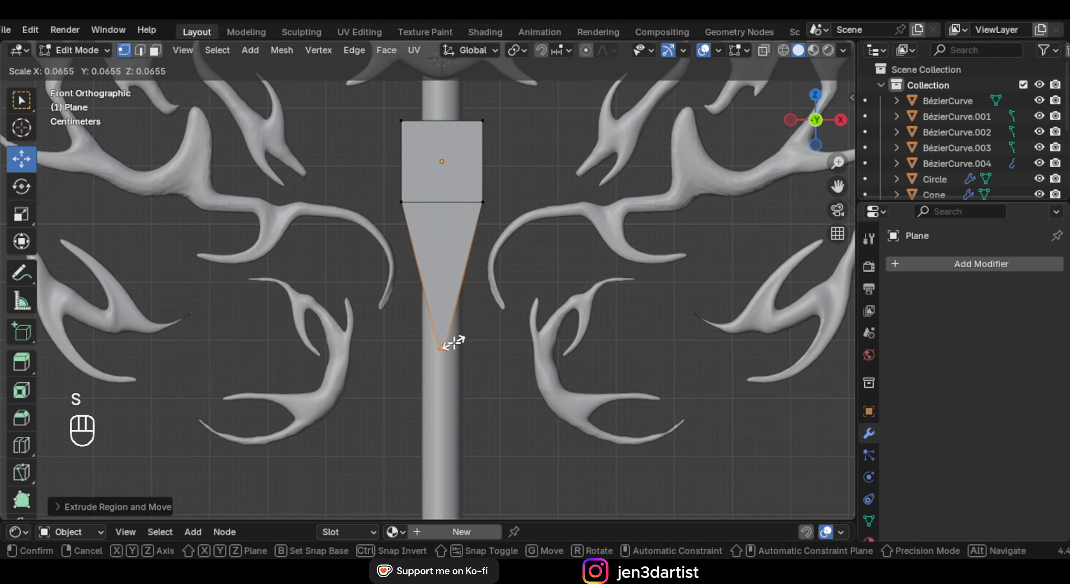
Add two centred vertical loop cuts across the shape
scroll(435, 142, "up", 4)
key("ctrl+r")
scroll(434, 140, "up", 1)
right_click(514, 126)
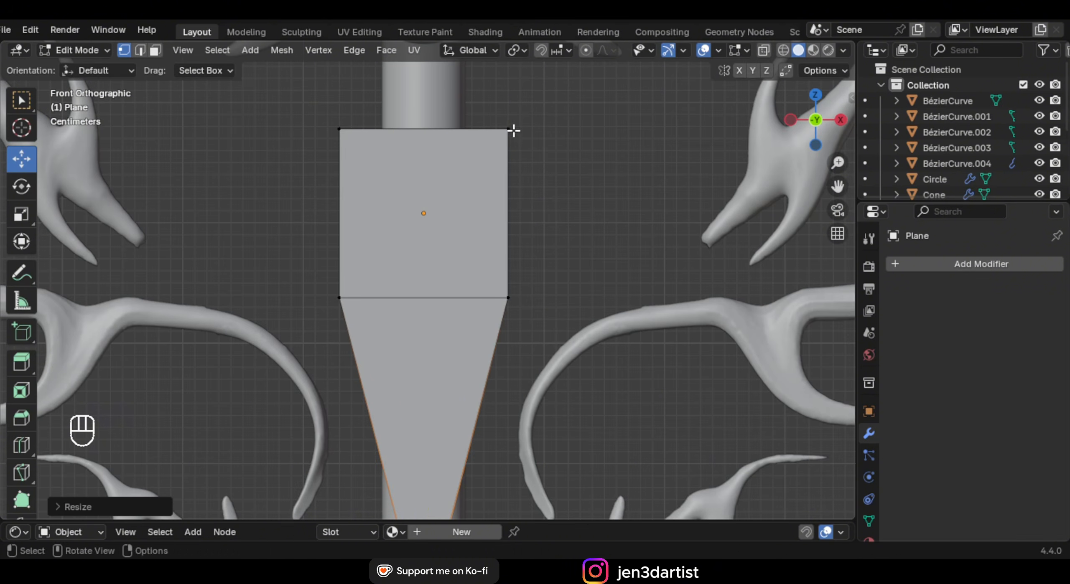
key("ctrl+r")
scroll(439, 136, "up", 1)
left_click(456, 136)
right_click(459, 136)
Extrude the two top edges upward and widen them into flaps
middle_click_drag(459, 137, 462, 220, "shift")
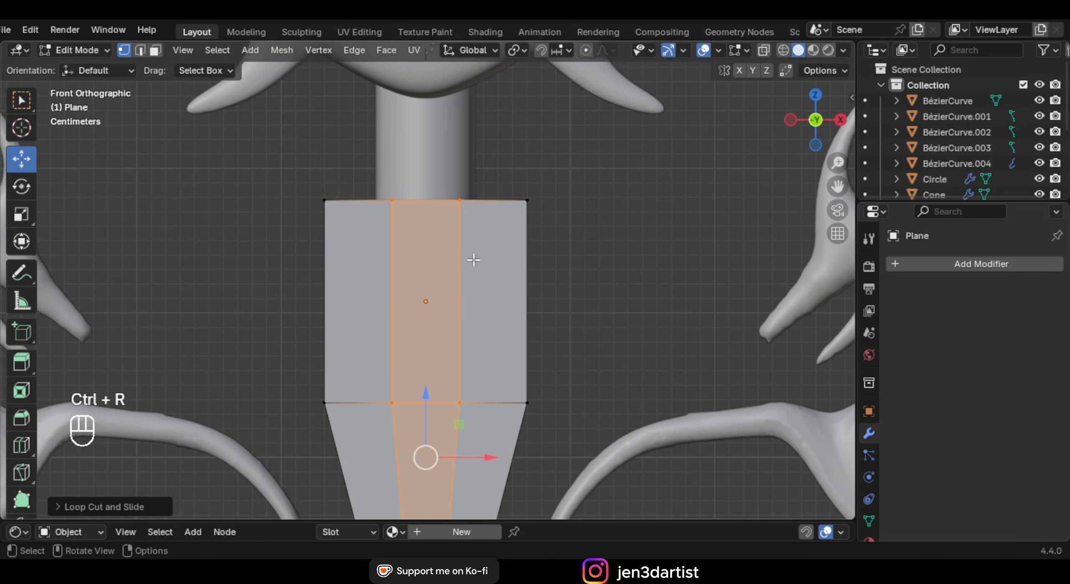
key("2")
left_click(490, 213)
left_click(359, 213, "shift")
scroll(487, 264, "down", 1)
key("e")
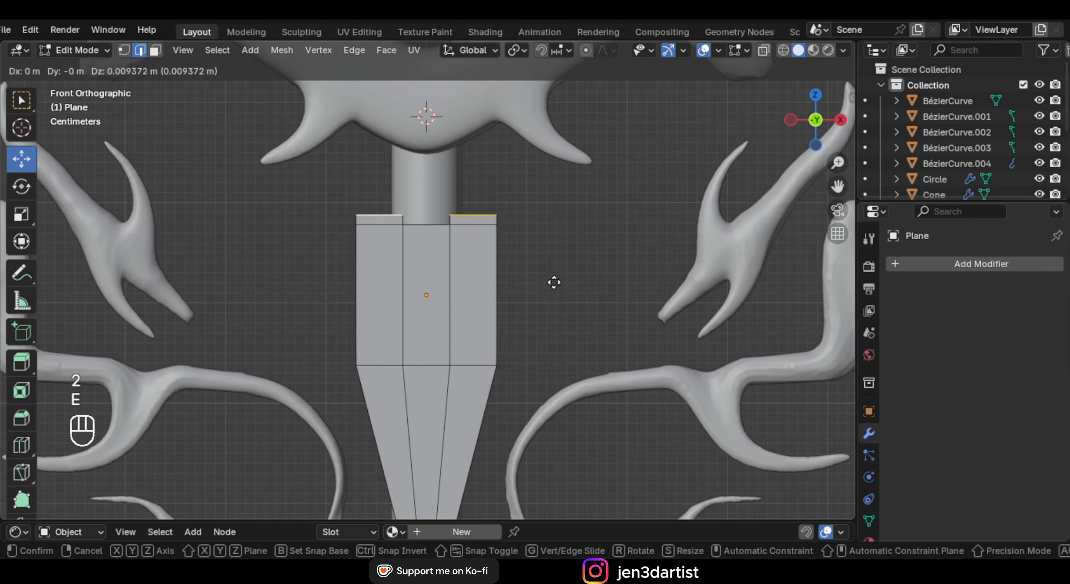
key("s")
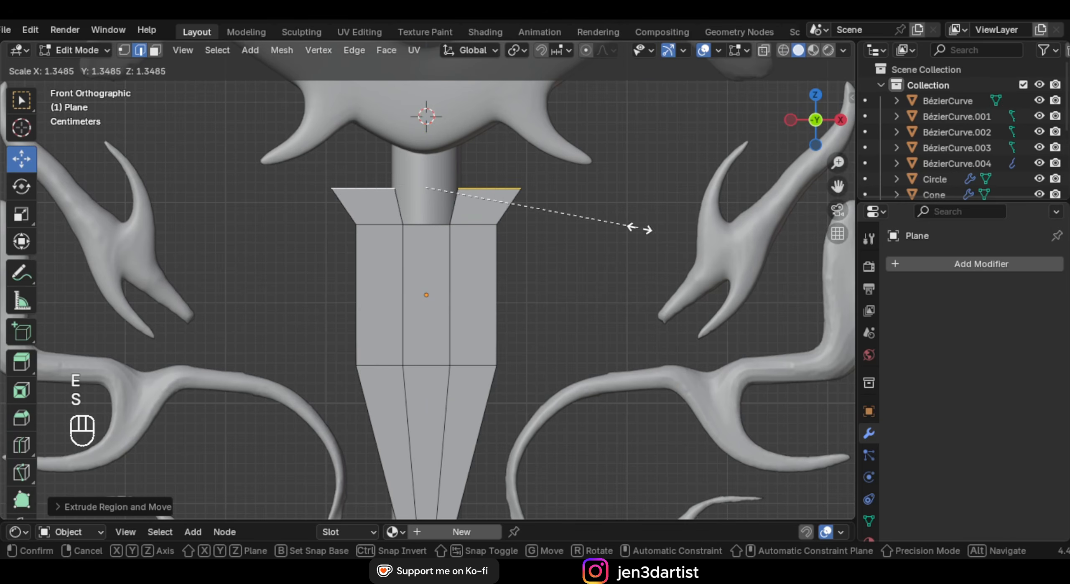
left_click(682, 231)
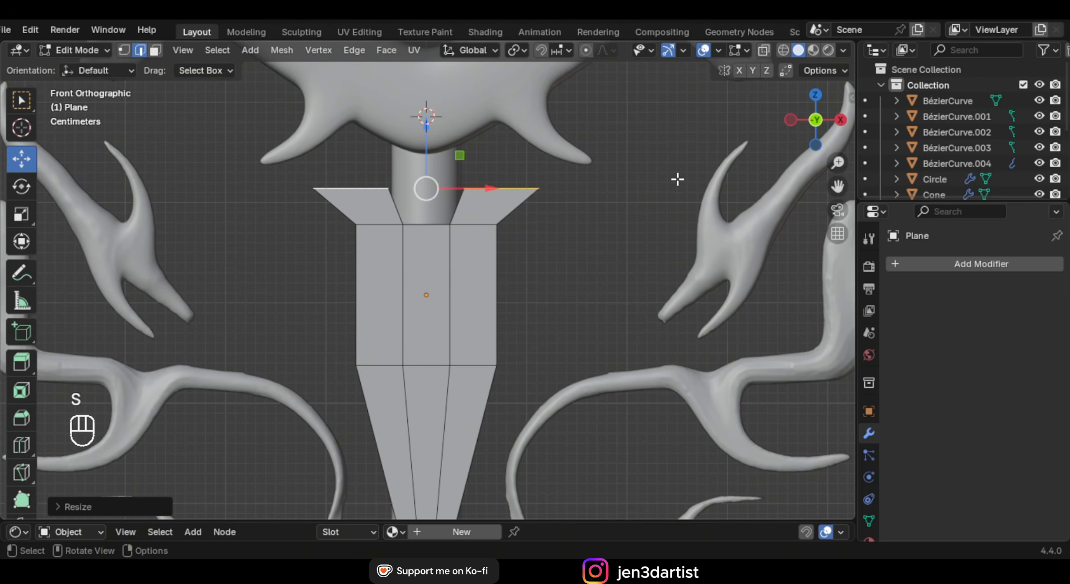
Set the pivot to Individual Origins and narrow both top edges along X
key("period")
key("period")
left_click(641, 262)
key("s")
key("x")
left_click(528, 204)
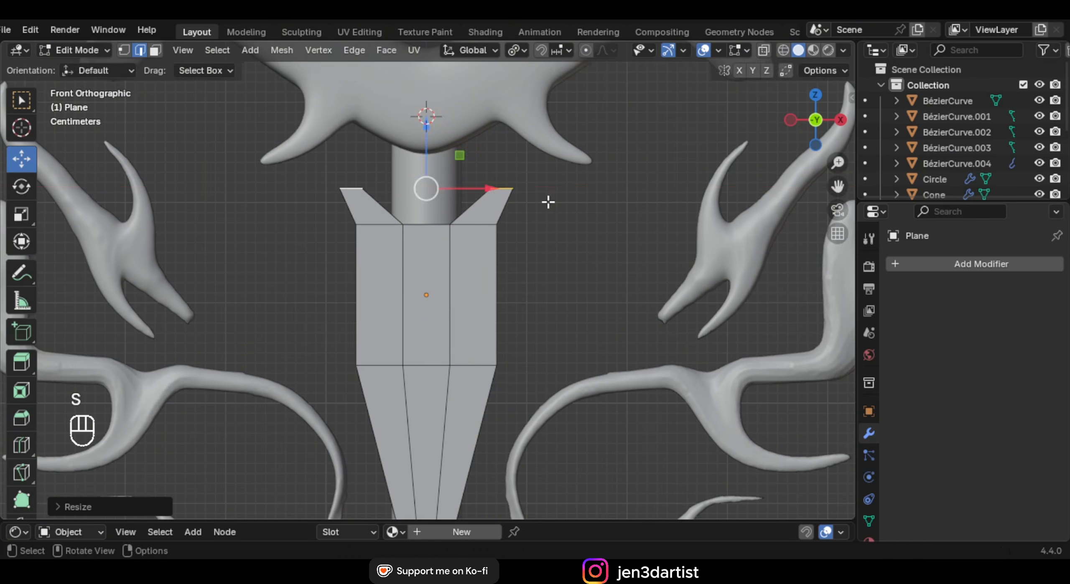
key("s")
key("x")
left_click(586, 196)
Extrude the prong tops upward and taper them into points
middle_click_drag(545, 232, 546, 293, "shift")
scroll(560, 290, "up", 2)
key("e")
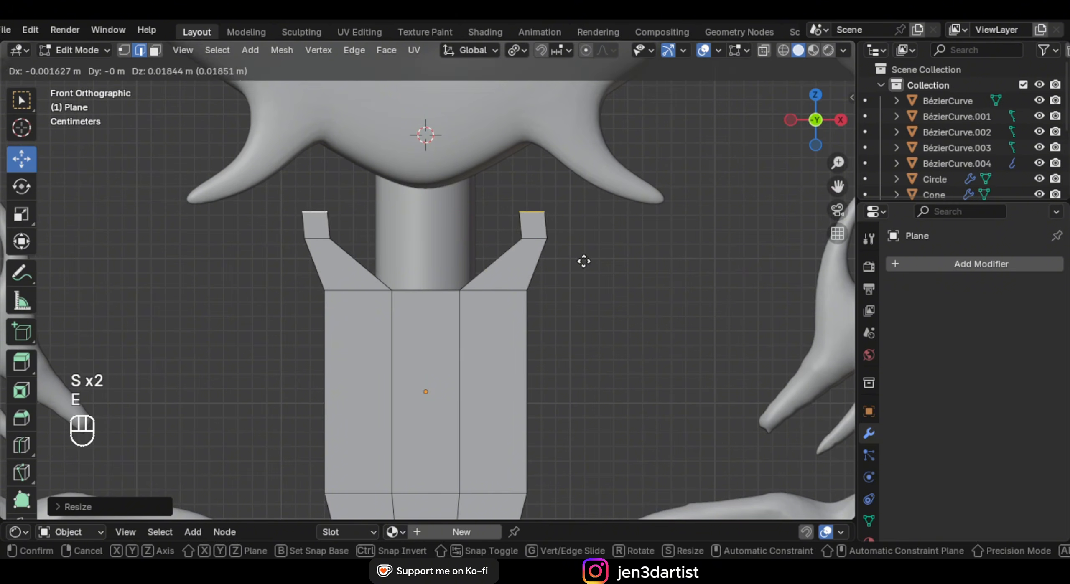
left_click(583, 260)
key("s")
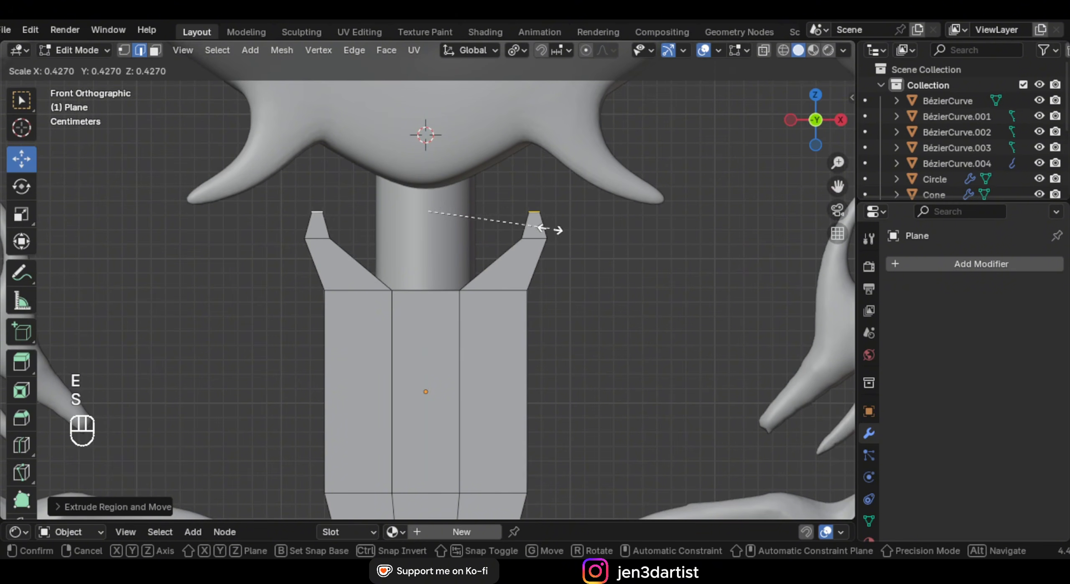
left_click(542, 224)
scroll(528, 270, "down", 3)
Add a level-2 Subdivision modifier and extrude the whole collar mesh for thickness
key("Tab")
middle_click_drag(528, 270, 503, 197)
key("ctrl+2")
key("Tab")
key("a")
key("e")
left_click(544, 299)
key("ctrl+r")
Add a loop cut, select the collar's sharp edges and scale them along Y
left_click(489, 161)
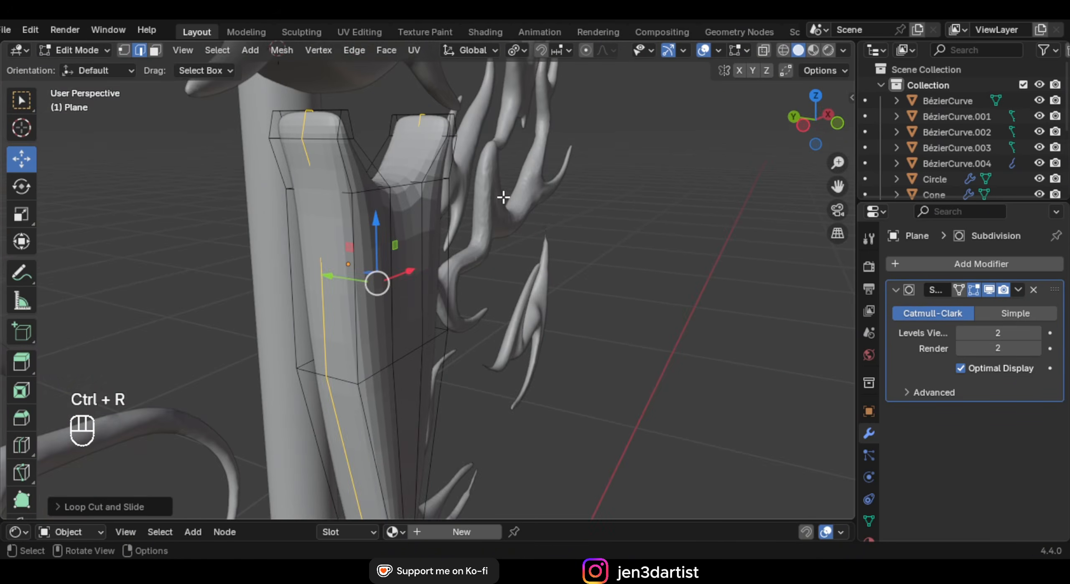
left_click(162, 128)
left_click(217, 50)
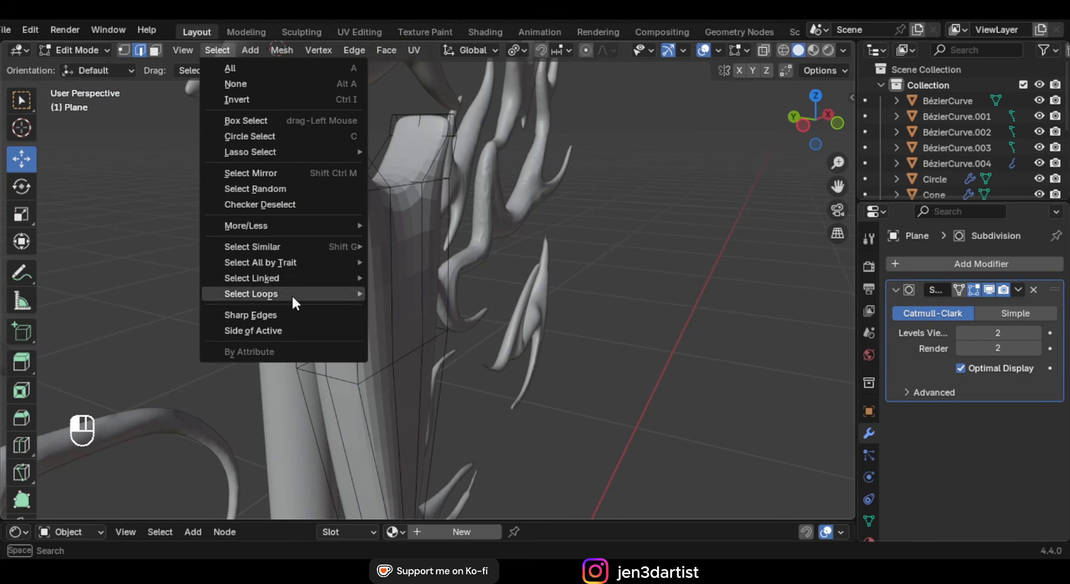
left_click(281, 314)
middle_click_drag(354, 198, 385, 279, "shift")
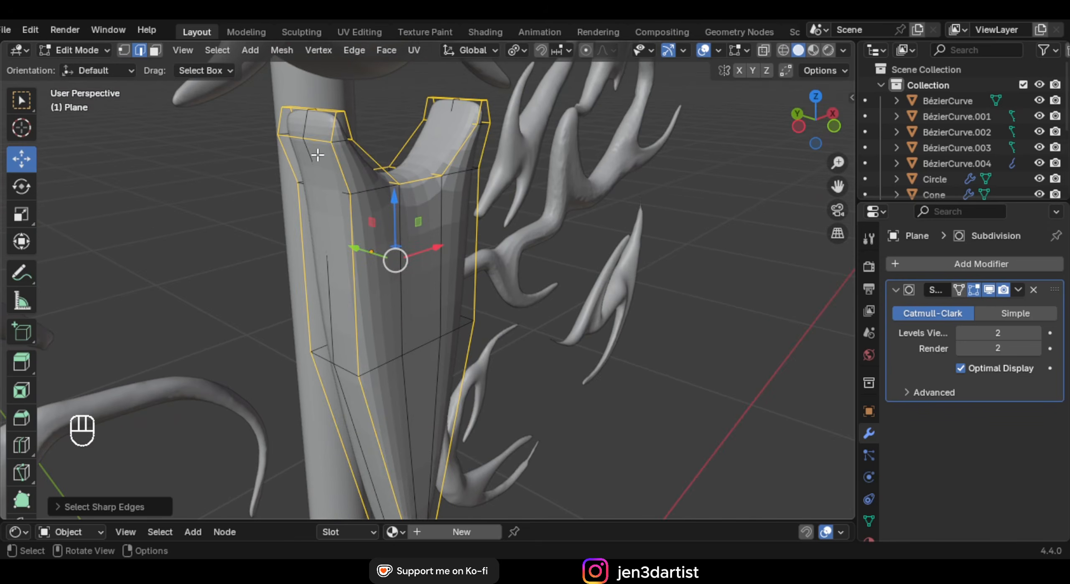
left_click(313, 141, "shift")
middle_click_drag(449, 157, 542, 286)
key("s")
key("y")
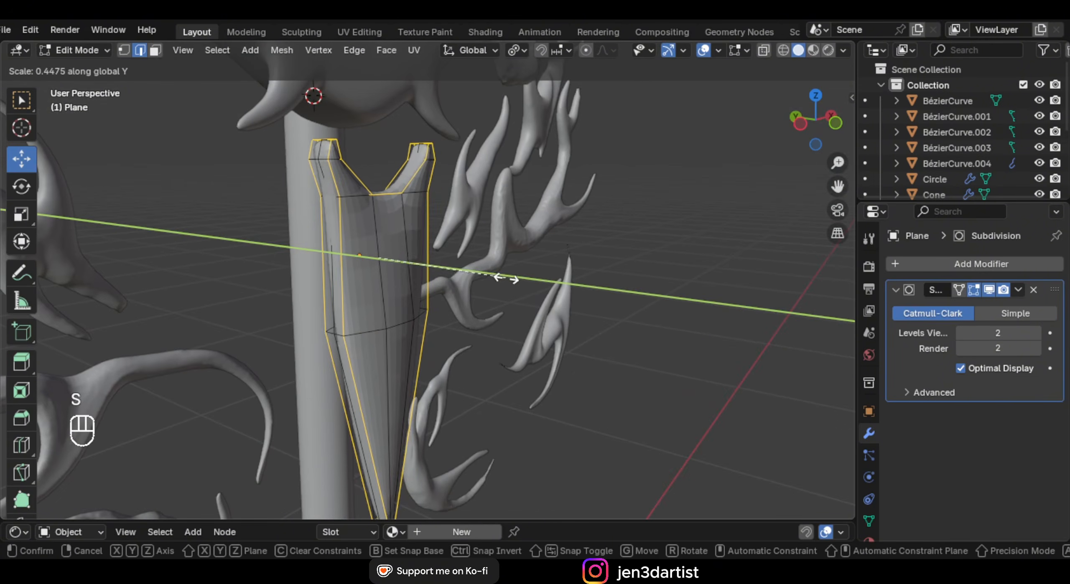
left_click(489, 277)
Extrude the top middle faces up into a central prong, with subdivision display off
key("Tab")
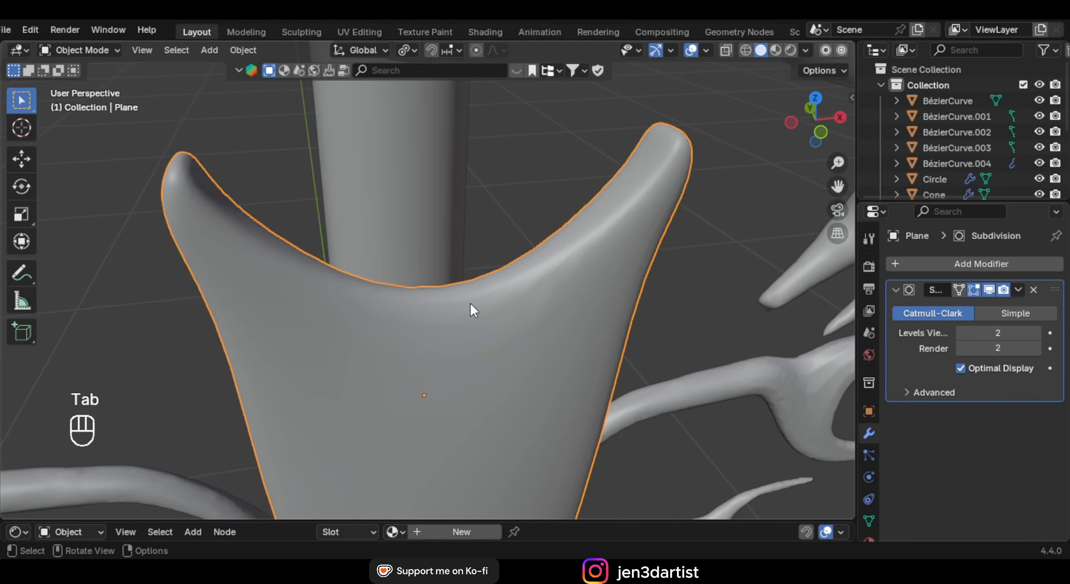
key("Tab")
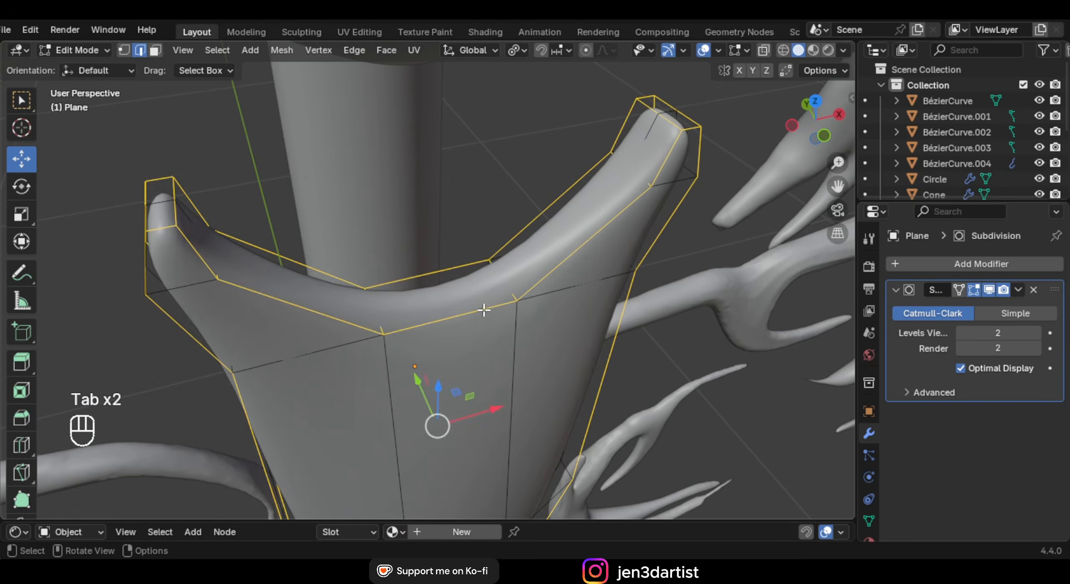
key("3")
left_click(456, 303, "shift")
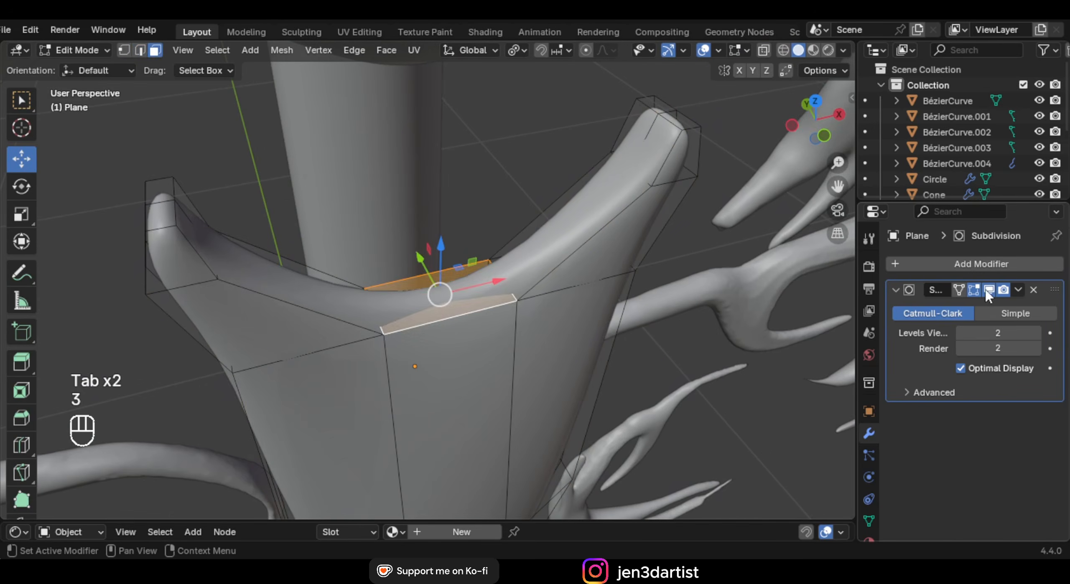
left_click(989, 291)
key("e")
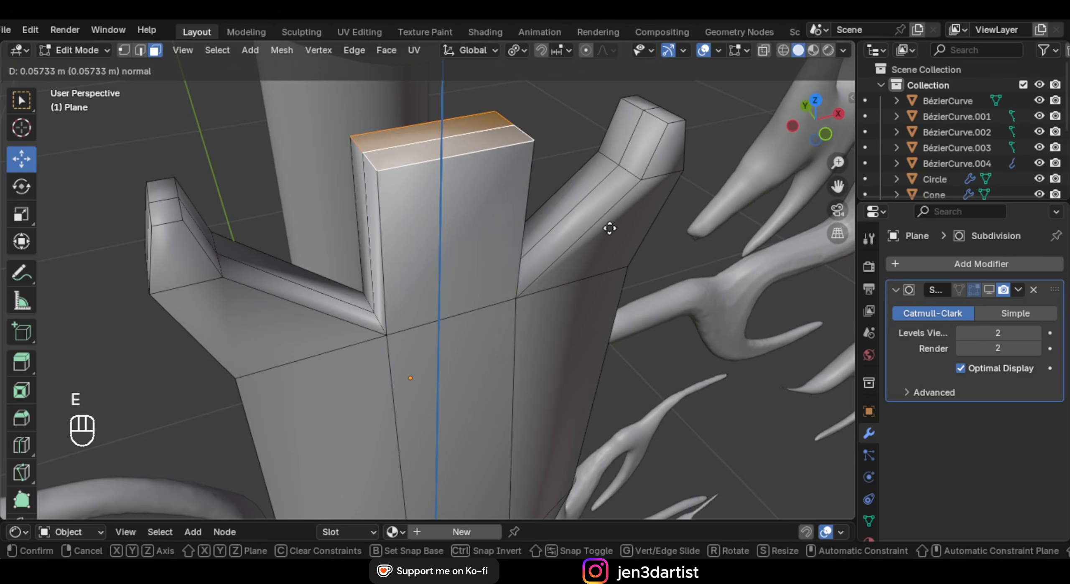
left_click(581, 226)
Add a horizontal loop cut across the central prong and shrink it to narrow the column
middle_click_drag(563, 215, 511, 217)
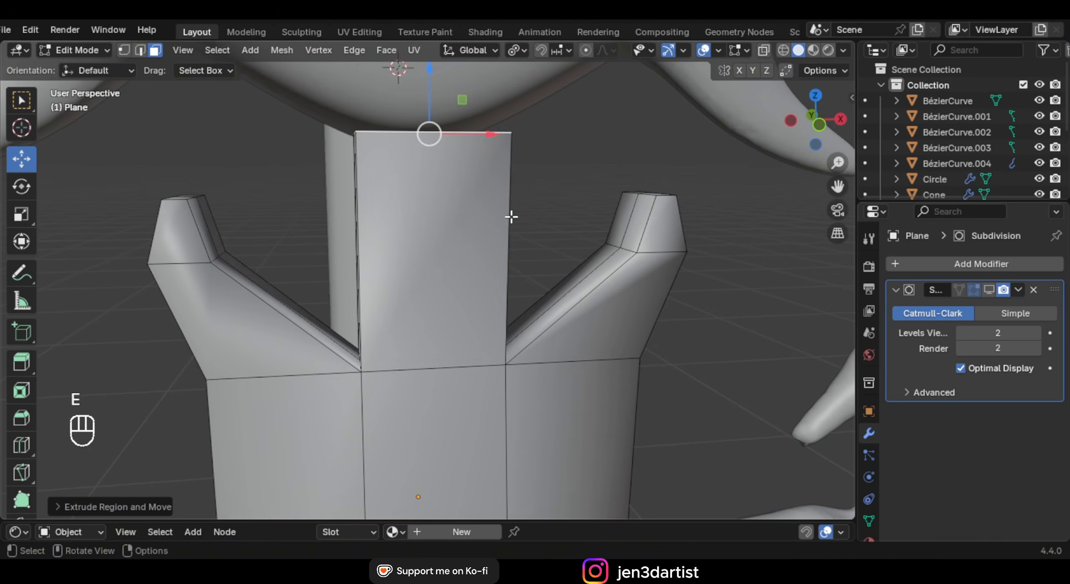
key("ctrl+r")
left_click(501, 203)
left_click(502, 201)
key("s")
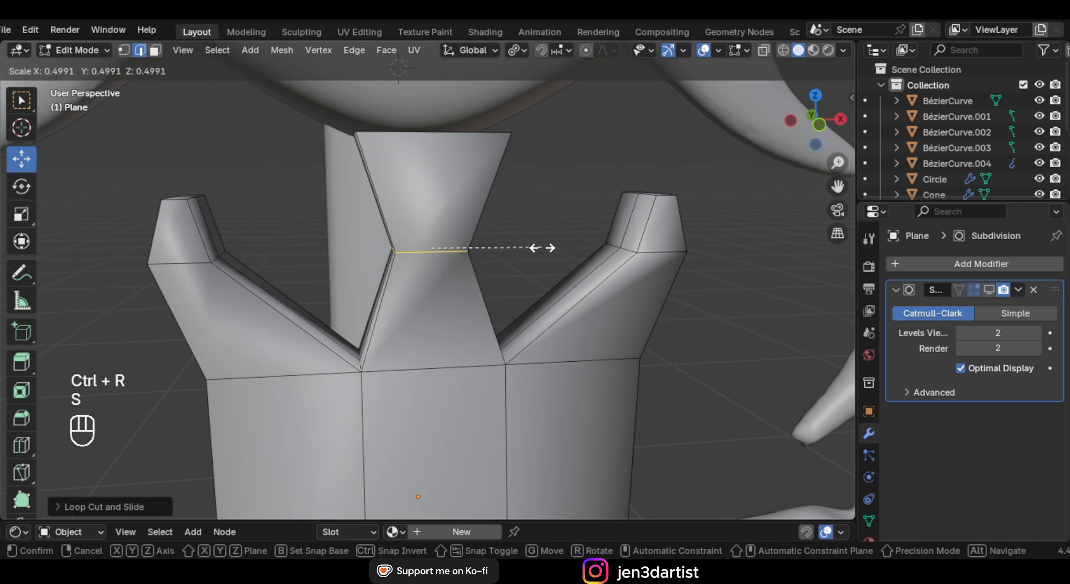
left_click(542, 248)
Turn subdivision display back on and add a loop cut slid up near the column's top
key("Tab")
scroll(489, 267, "down", 2)
left_click(989, 290)
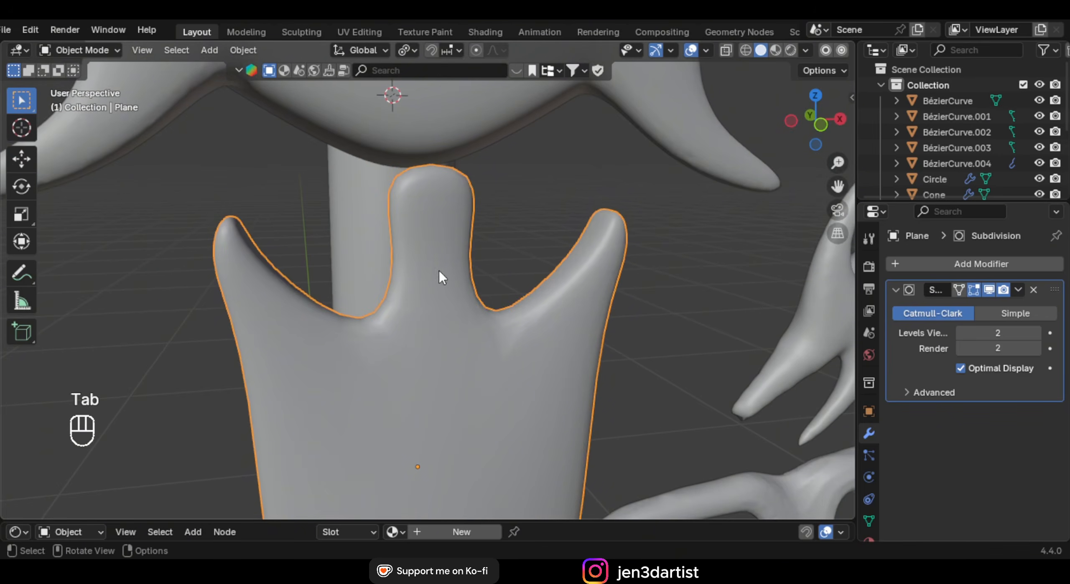
key("Tab")
middle_click_drag(439, 271, 461, 227)
scroll(461, 227, "down", 1)
key("ctrl+r")
left_click(504, 227)
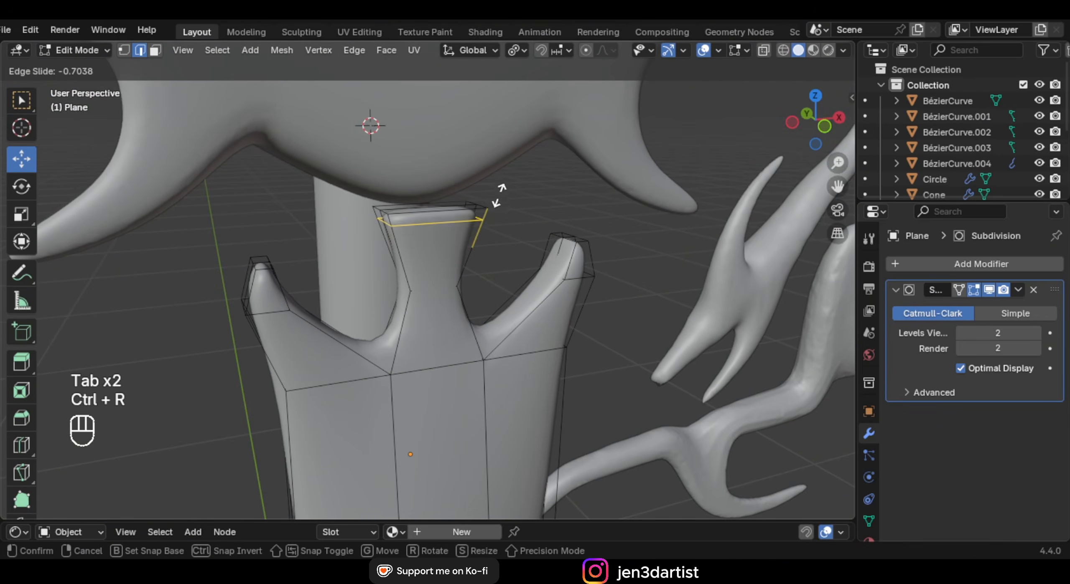
left_click(499, 188)
Bevel the column's chosen vertical edges with Ctrl+B
key("Tab")
scroll(501, 351, "down", 3)
middle_click_drag(501, 351, 547, 359)
key("Tab")
scroll(471, 354, "up", 2)
middle_click_drag(451, 313, 477, 310)
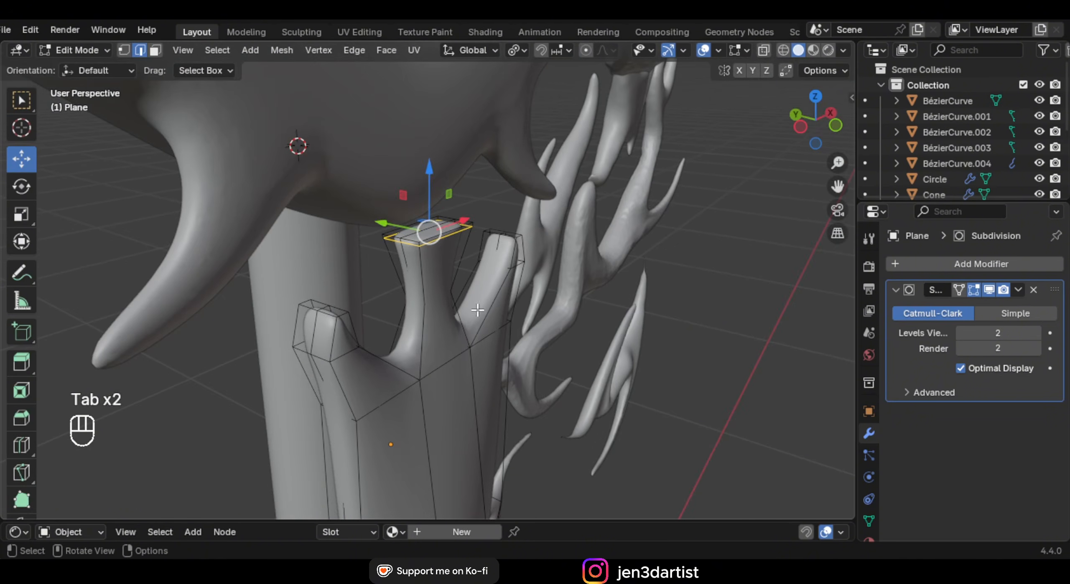
middle_click_drag(501, 253, 465, 306)
key("ctrl+b")
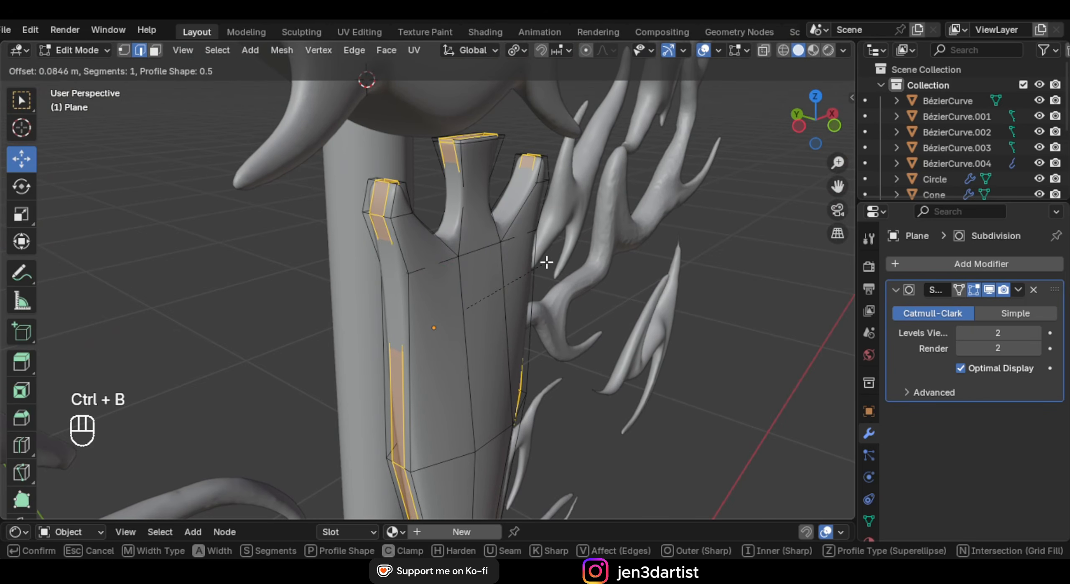
left_click(547, 262)
key("Tab")
middle_click_drag(525, 279, 412, 259)
middle_click_drag(412, 259, 455, 272, "ctrl")
Add a centred loop cut through the collar and stretch it 1.4804 along Y into a ridge
key("Tab")
key("ctrl+r")
left_click(446, 204)
right_click(446, 204)
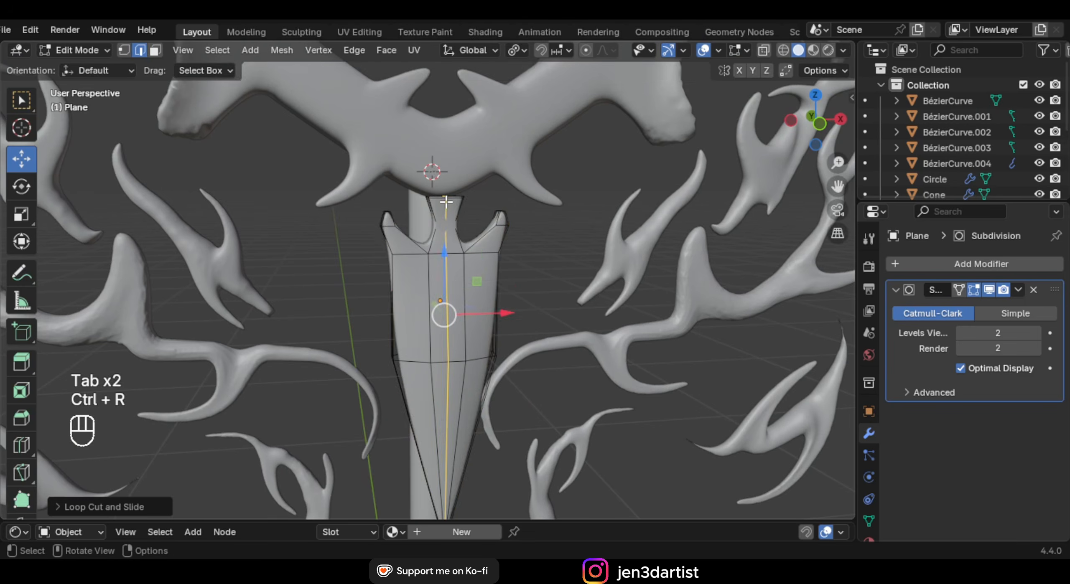
middle_click_drag(446, 205, 570, 289)
key("s")
key("y")
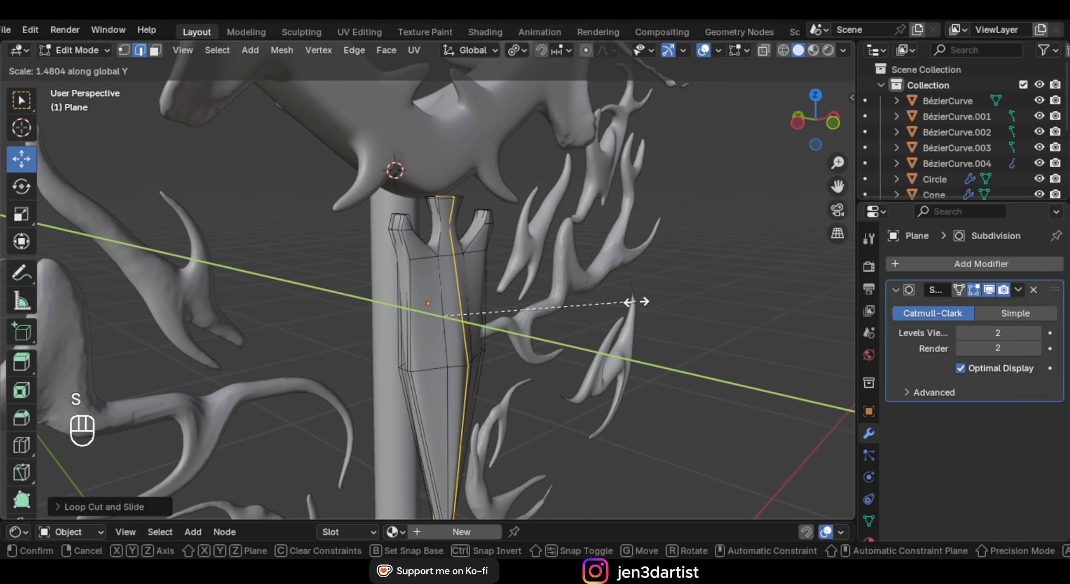
left_click(632, 301)
middle_click_drag(632, 302, 449, 288)
key("Tab")
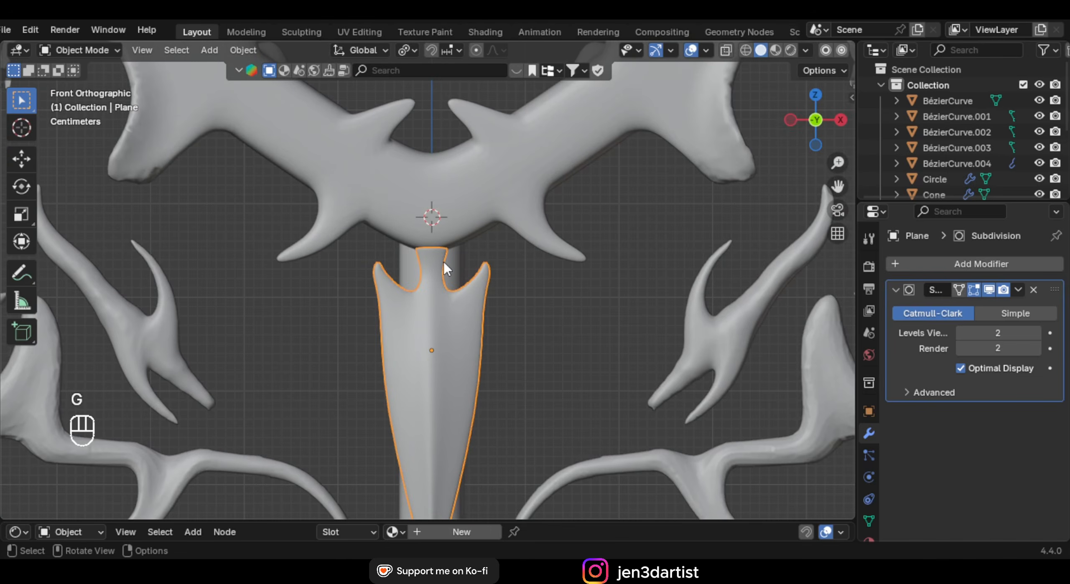
Snap the 3D cursor to a neck-top edge and return to Object Mode
key("Tab")
middle_click_drag(456, 252, 481, 332)
scroll(442, 280, "up", 5)
scroll(459, 293, "up", 2)
left_click(432, 246)
key("shift+s")
left_click(435, 307)
key("Tab")
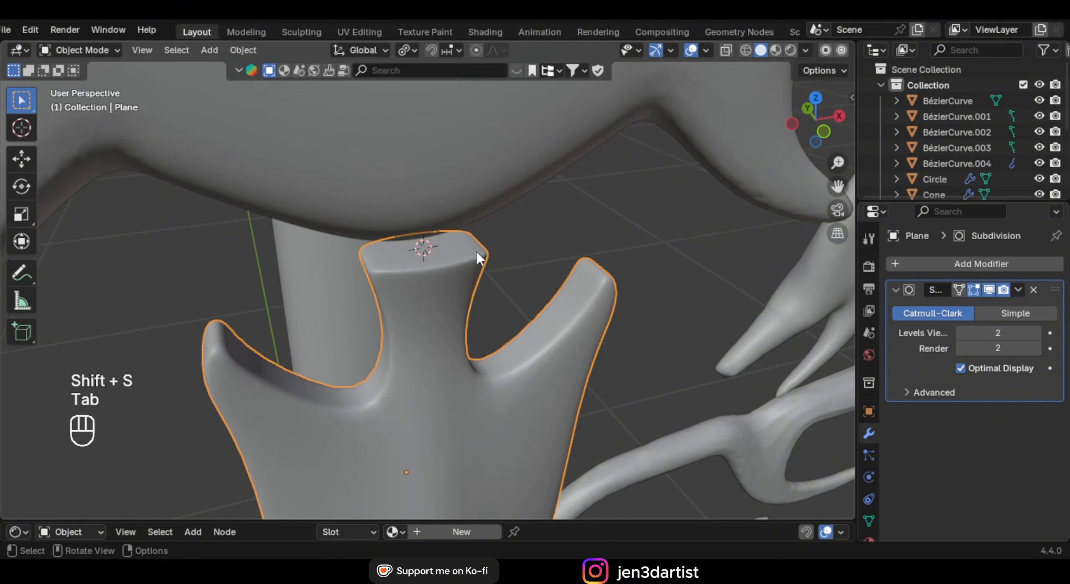
In front view, add a Bézier circle at the neck top and shrink it to fit
key("KP_1")
key("shift+a")
mouse_move(474, 250)
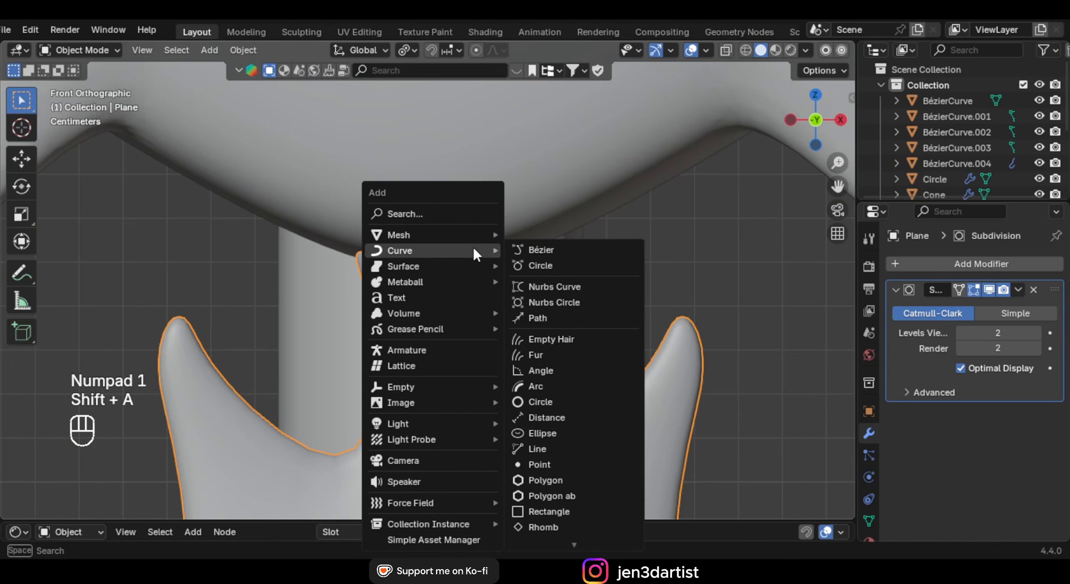
left_click(540, 266)
key("s")
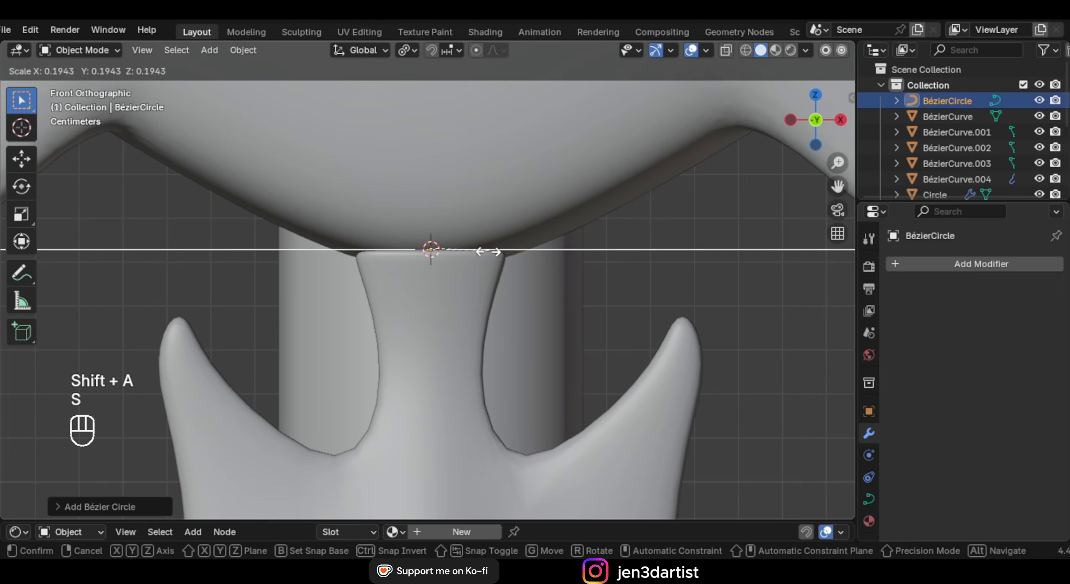
left_click(456, 258)
key("s")
left_click(538, 288)
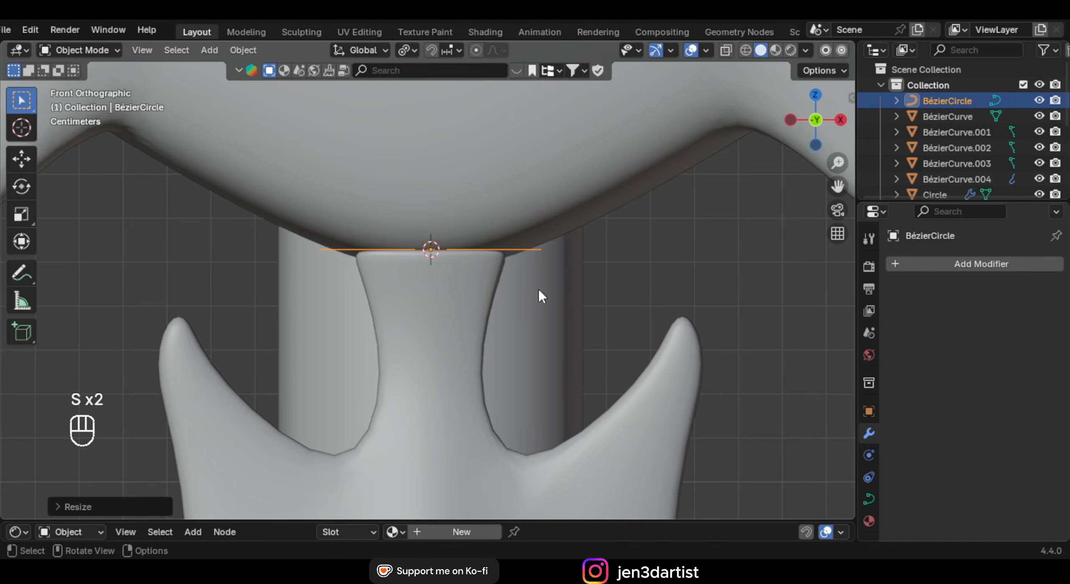
Raise the circle's Bevel Depth in Curve Data to make it a ring
left_click(869, 498)
scroll(982, 410, "down", 12)
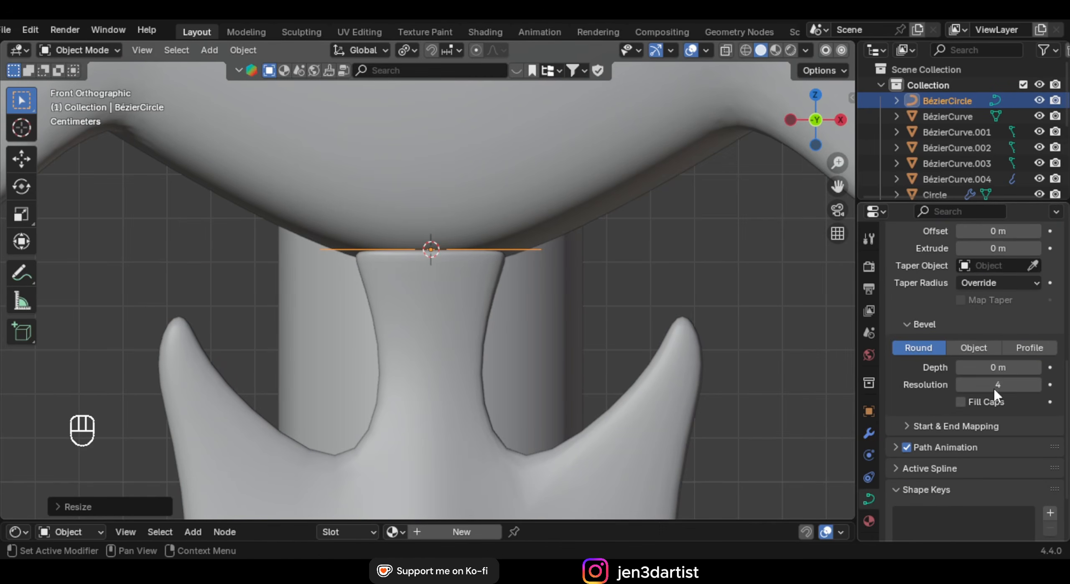
left_click_drag(984, 372, 1024, 372)
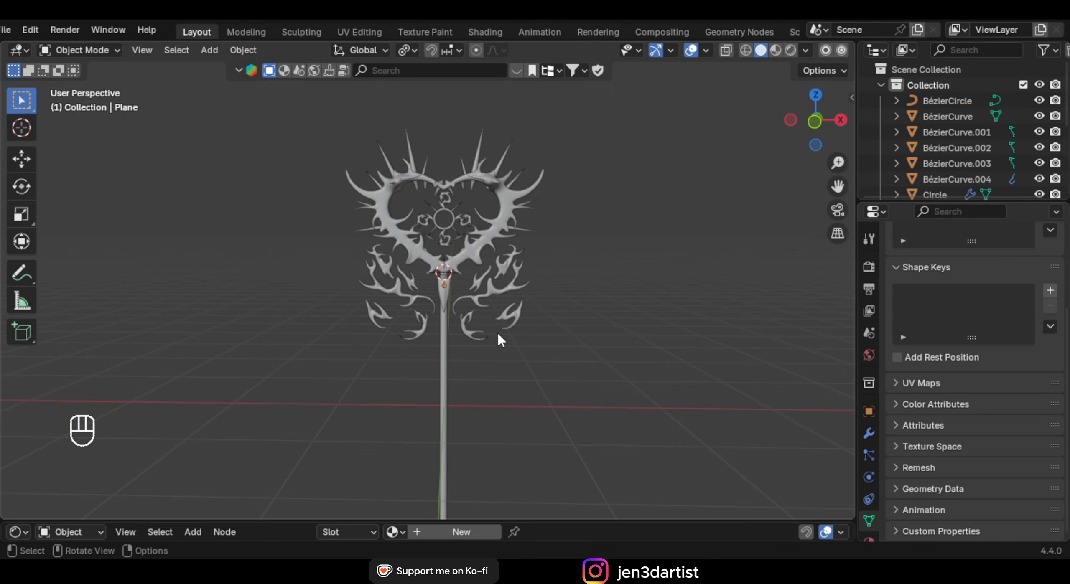
Unhide the smooth heart and snap the 3D cursor to the spiky frame's centre
left_click(499, 301)
scroll(1020, 148, "down", 5)
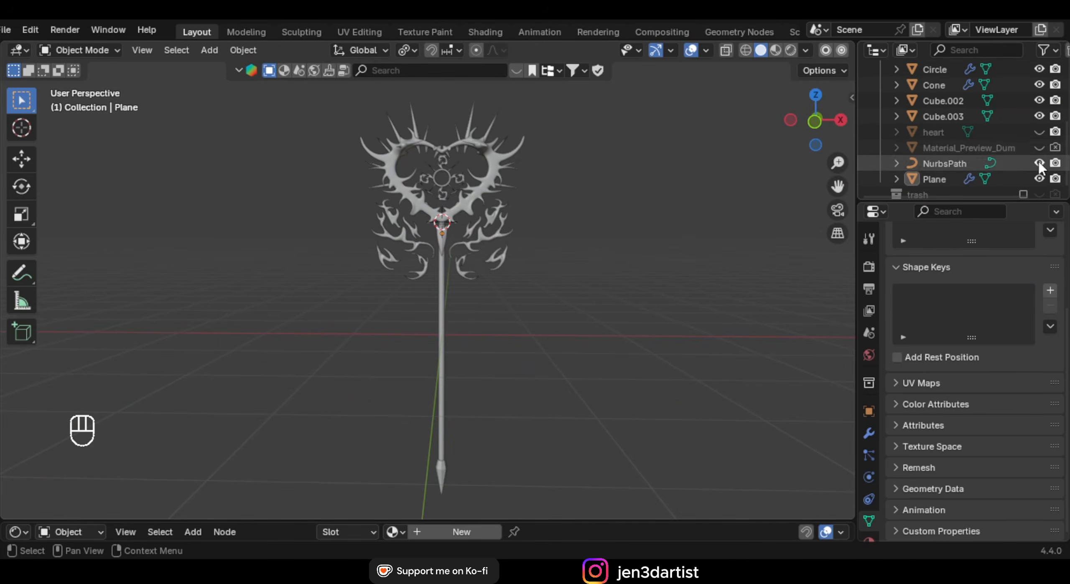
left_click(1039, 132)
key("KP_1")
left_click(521, 177)
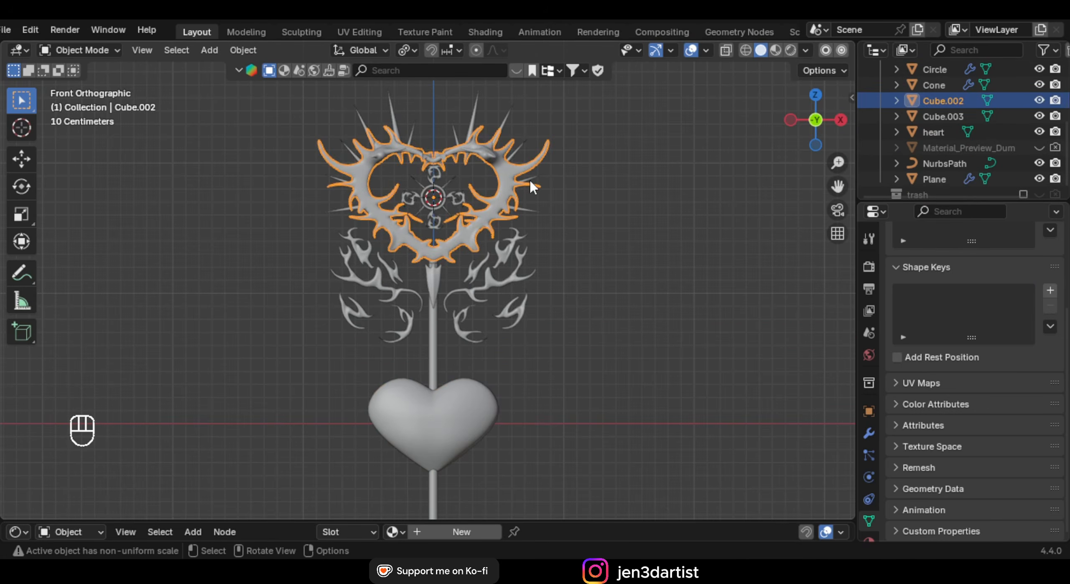
key("shift+s")
left_click(518, 255)
Move the smooth heart onto the cursor, centring it in the frame
left_click(458, 414)
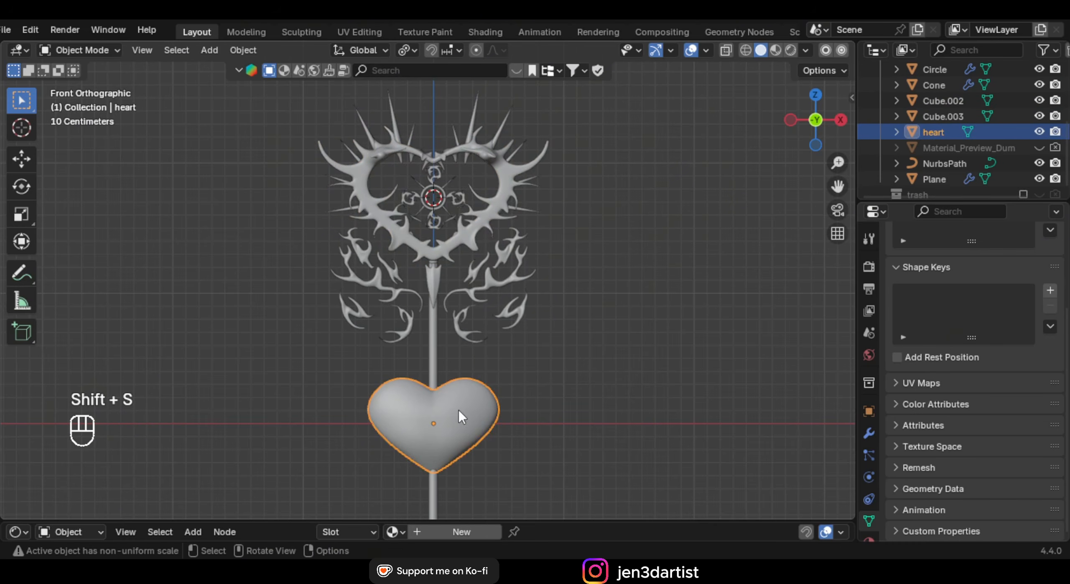
key("g")
key("shift+s")
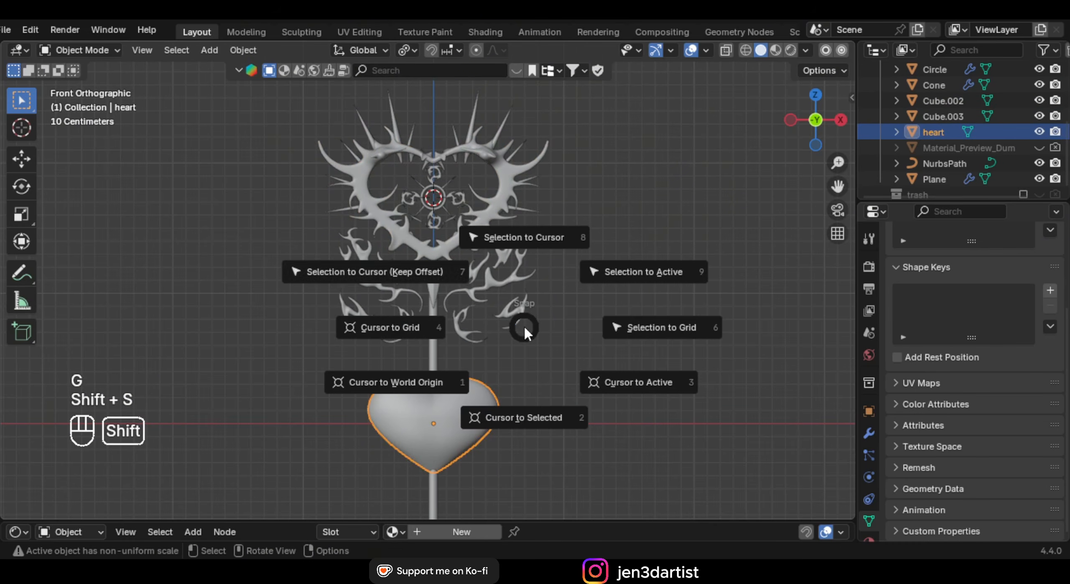
left_click(432, 275)
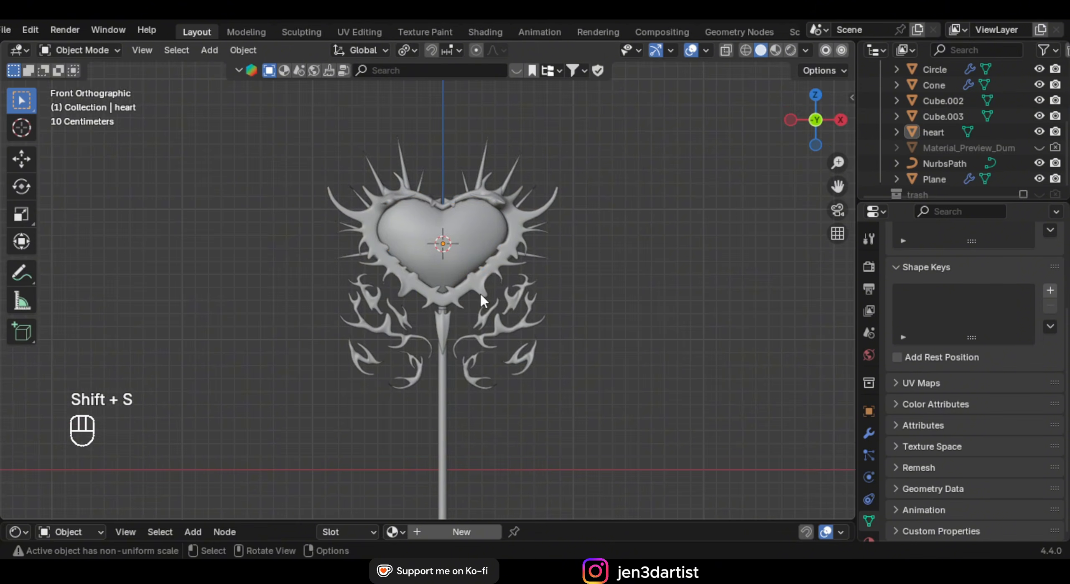
mouse_move(480, 292)
middle_mouse_down()
mouse_move(780, 312)
mouse_move(458, 308)
mouse_move(488, 300)
middle_mouse_up()
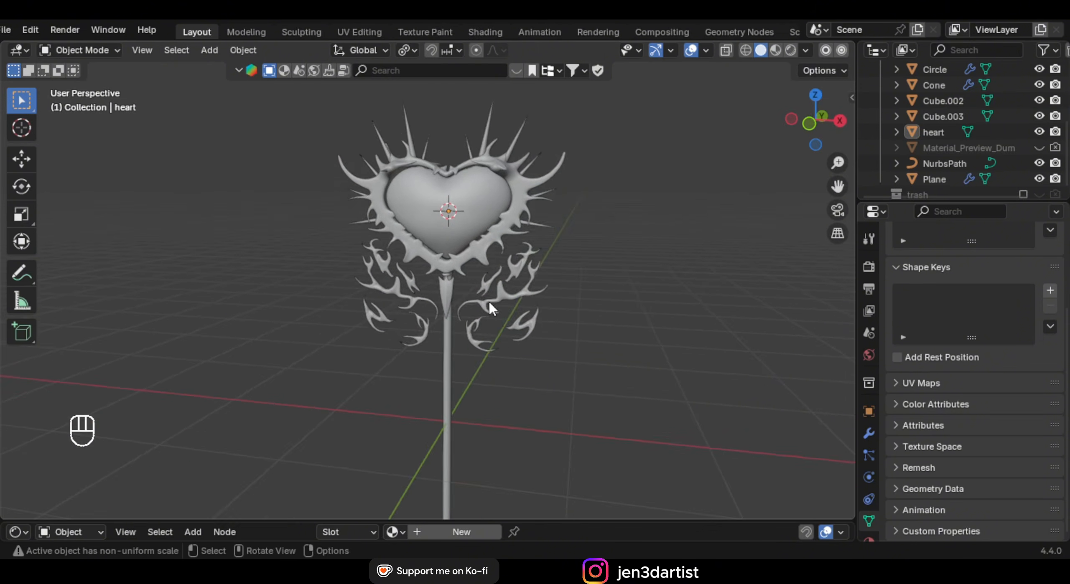
Save the file and switch the viewport to Material Preview shading
key("ctrl+s")
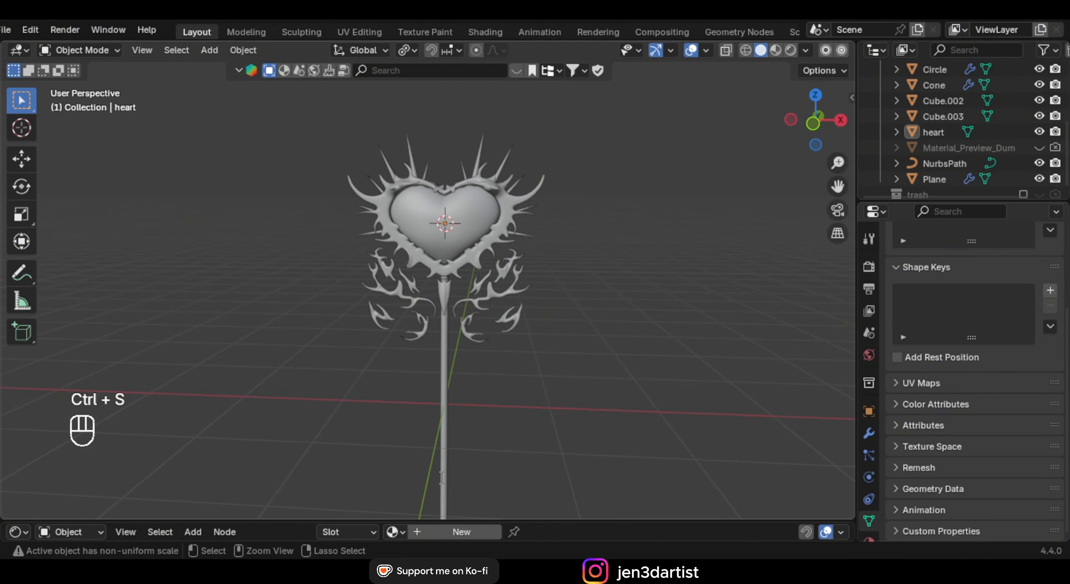
key("KP_1")
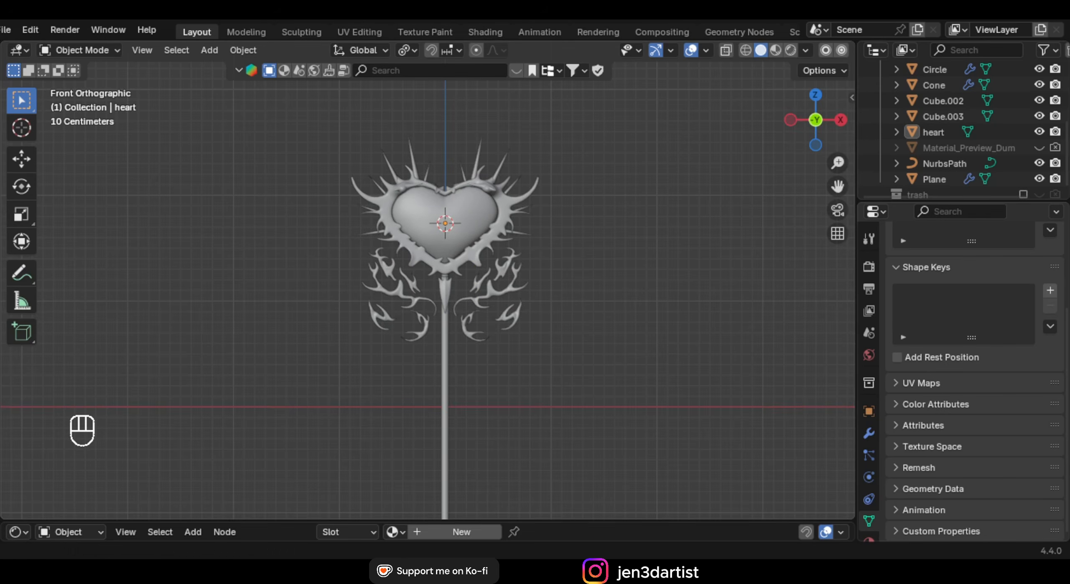
scroll(406, 266, "up", 4)
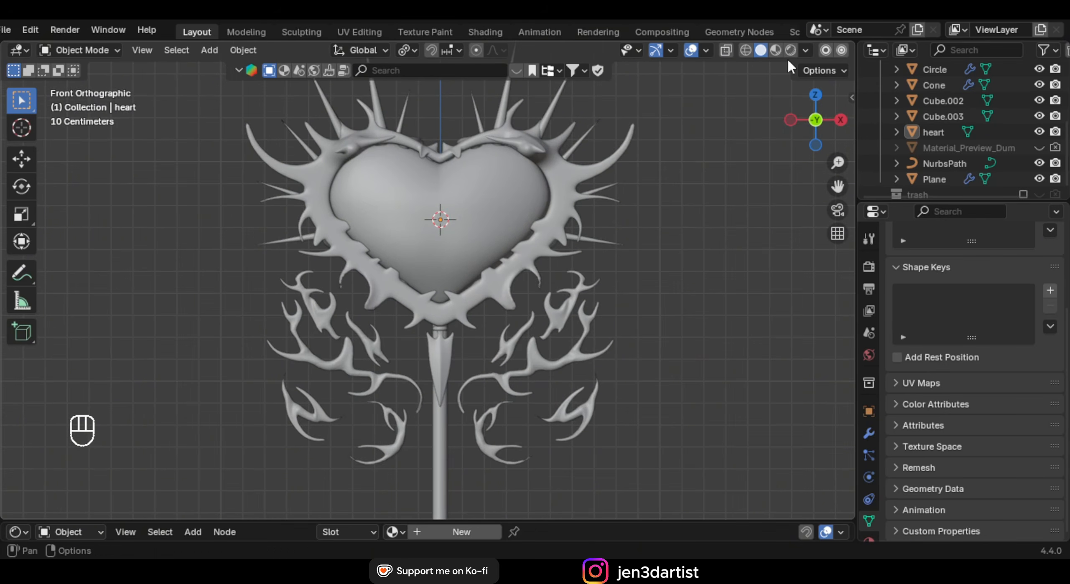
left_click(776, 51)
scroll(540, 224, "down", 1)
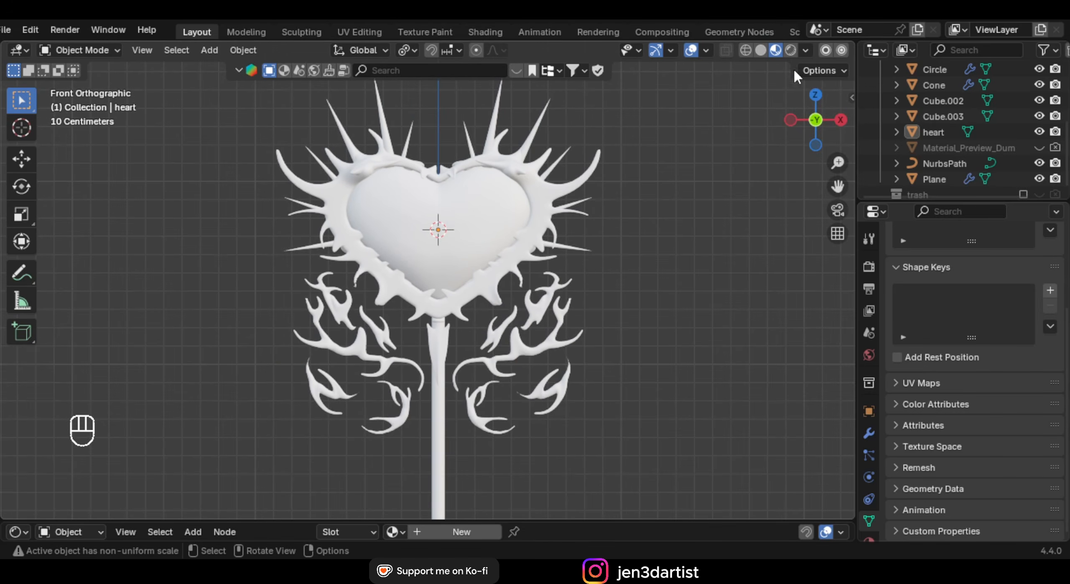
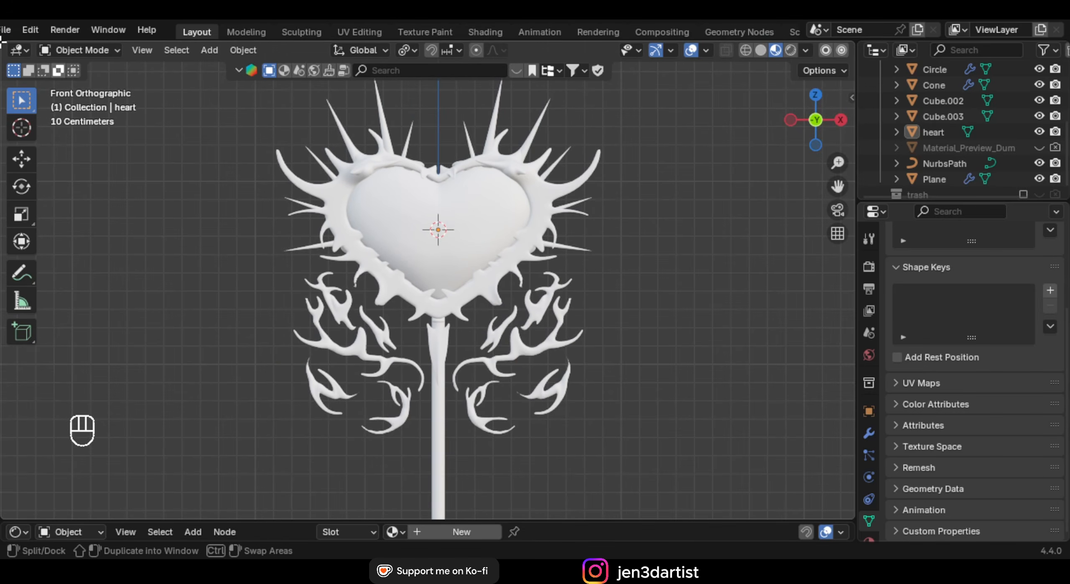
Split the 3D view into two side-by-side views and hide the left view's toolbar and overlays
left_click_drag(2, 40, 288, 90)
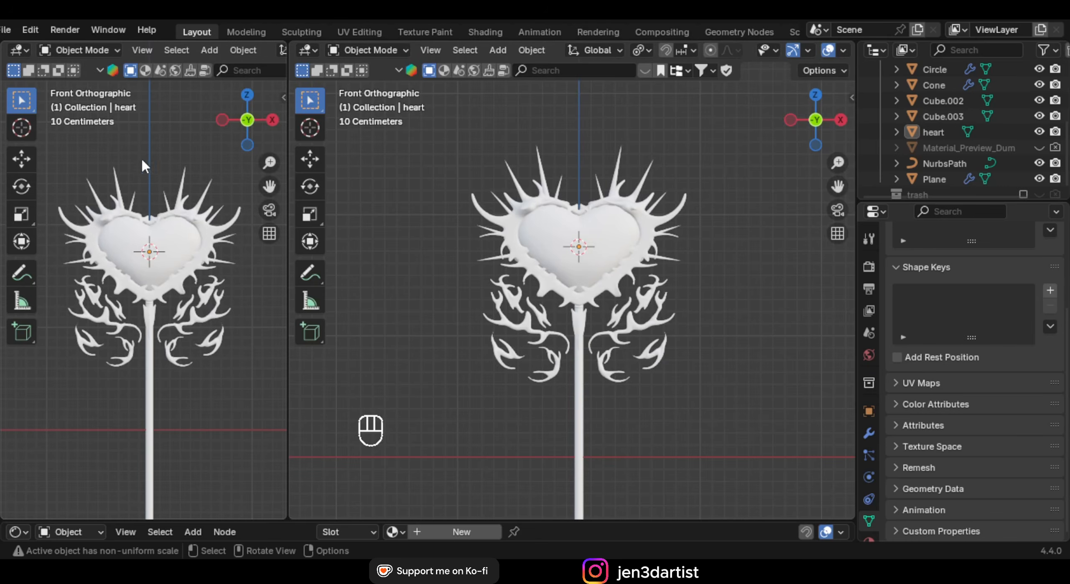
key("t")
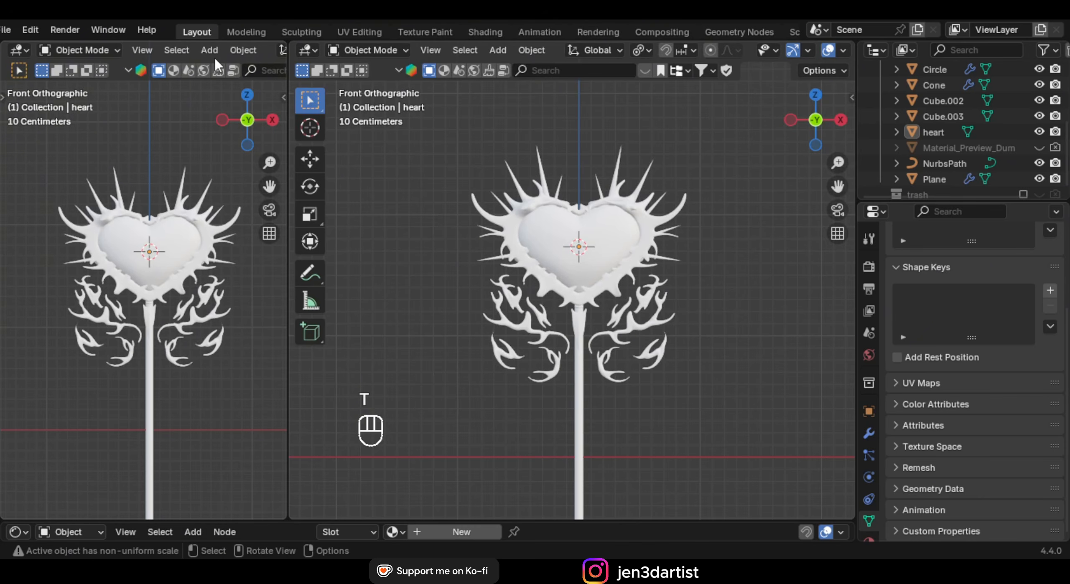
left_click(163, 49)
left_click(162, 48)
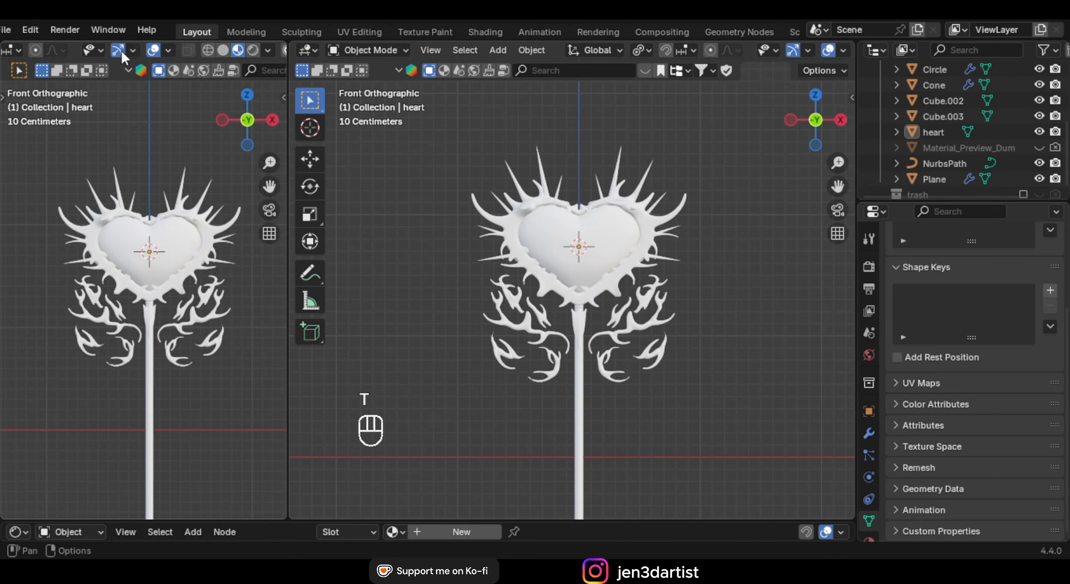
scroll(194, 223, "down", 3)
Frame the whole staff in the left view and switch it to Rendered shading
middle_click_drag(185, 296, 188, 240, "shift")
scroll(188, 240, "up", 1)
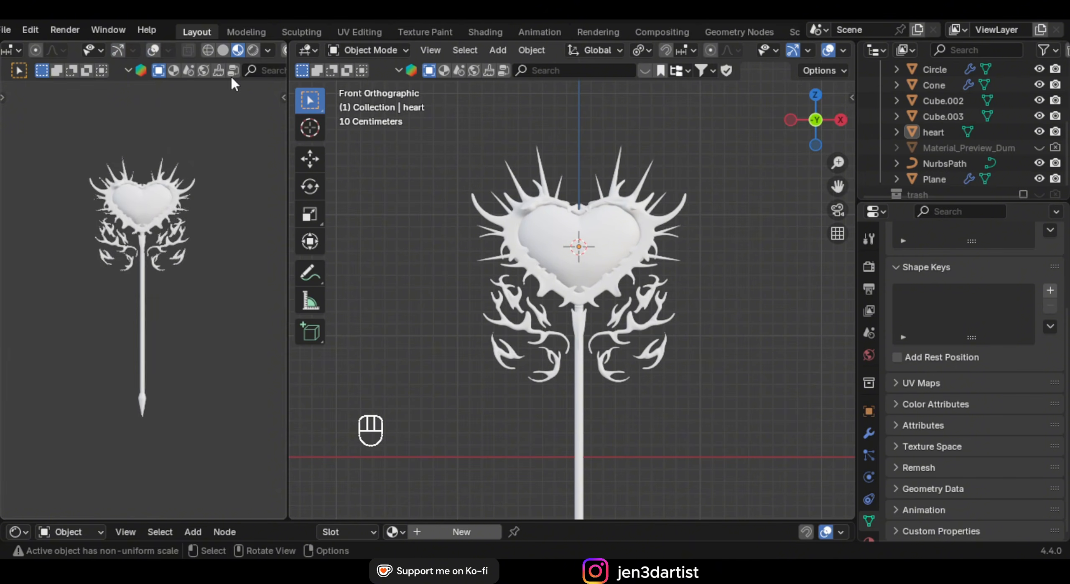
left_click(223, 51)
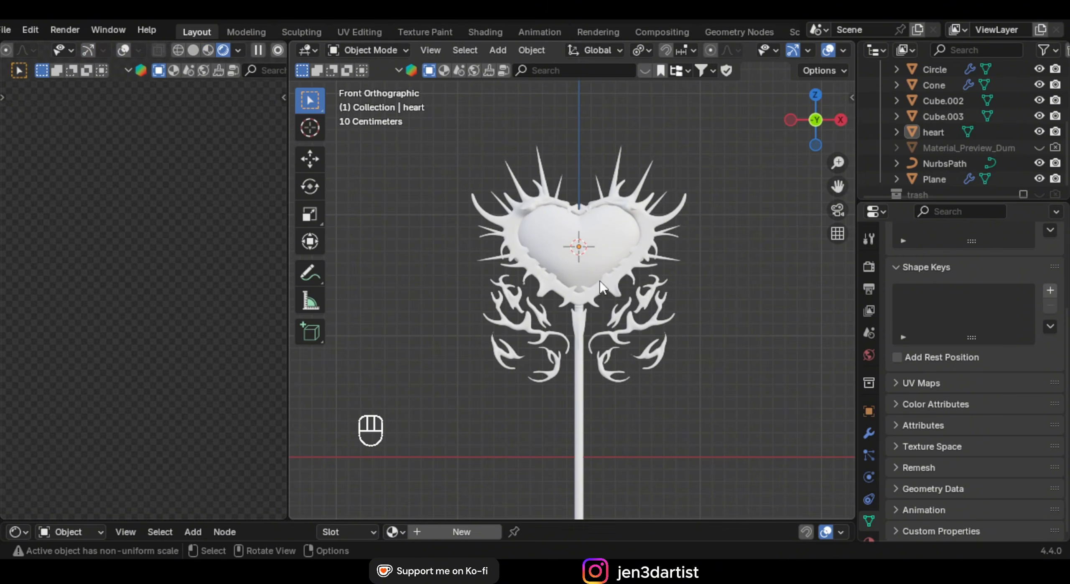
middle_click_drag(606, 311, 464, 322)
scroll(465, 322, "down", 5)
Add a camera to the scene
mouse_move(504, 291)
middle_mouse_down("shift")
mouse_move(542, 229)
mouse_move(556, 228)
middle_mouse_up("shift")
key("shift+a")
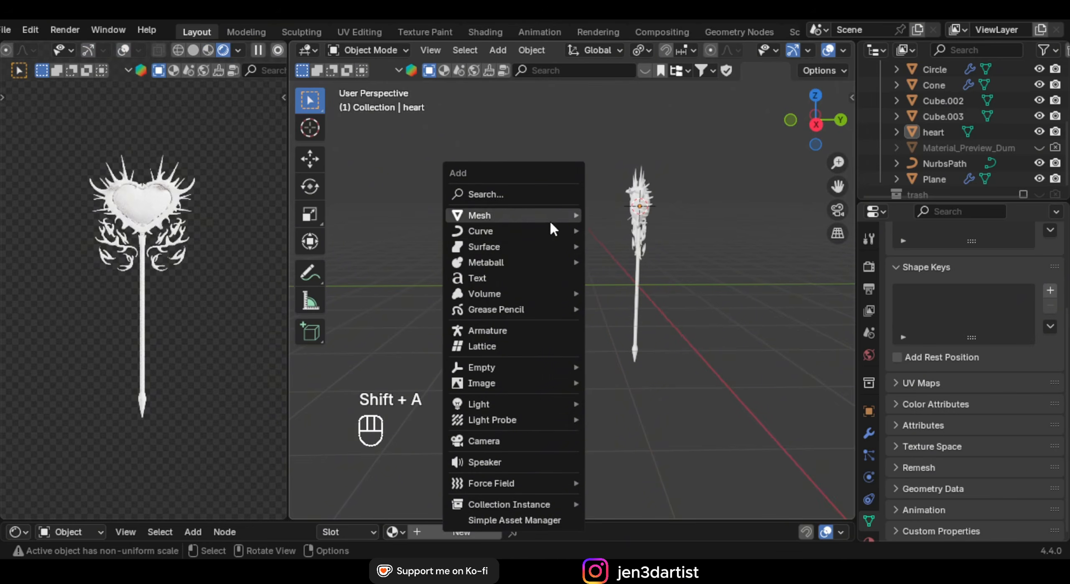
key("Escape")
key("shift+a")
mouse_move(522, 243)
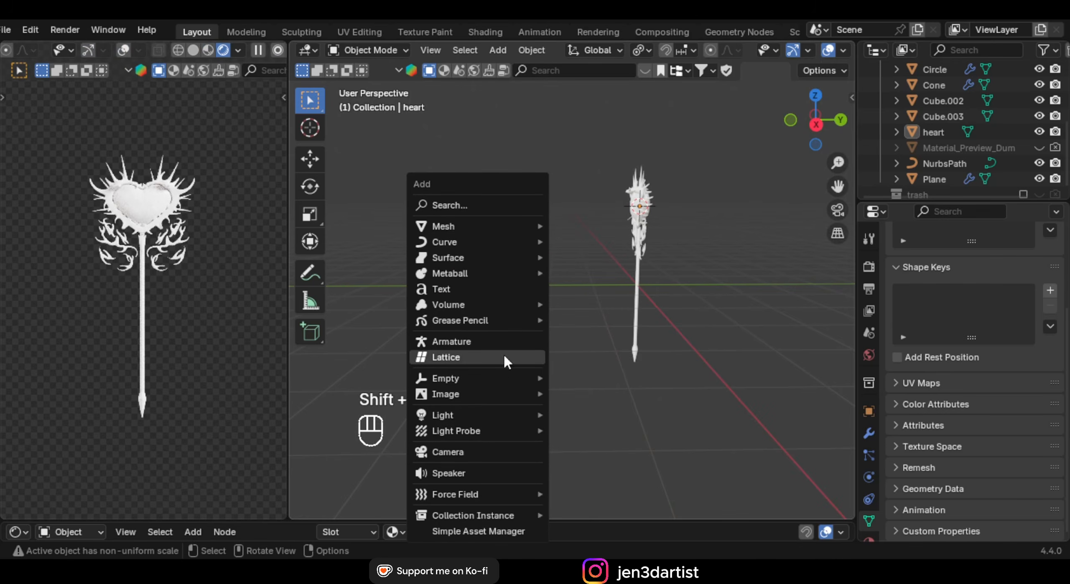
left_click(484, 456)
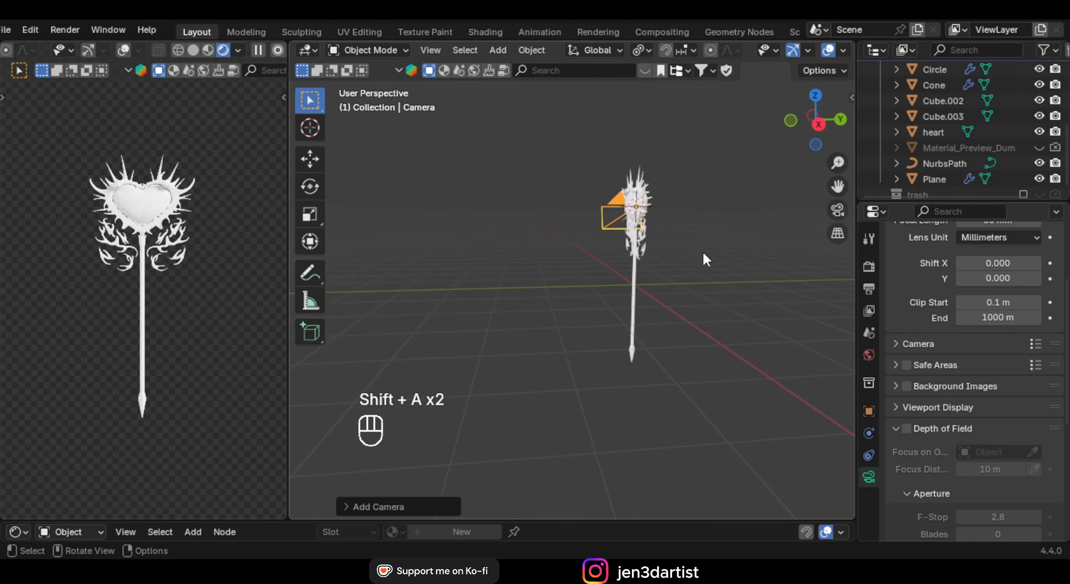
Reset the camera's rotation, turn it 90° on X, and move it along Y in front of the staff
key("alt+r")
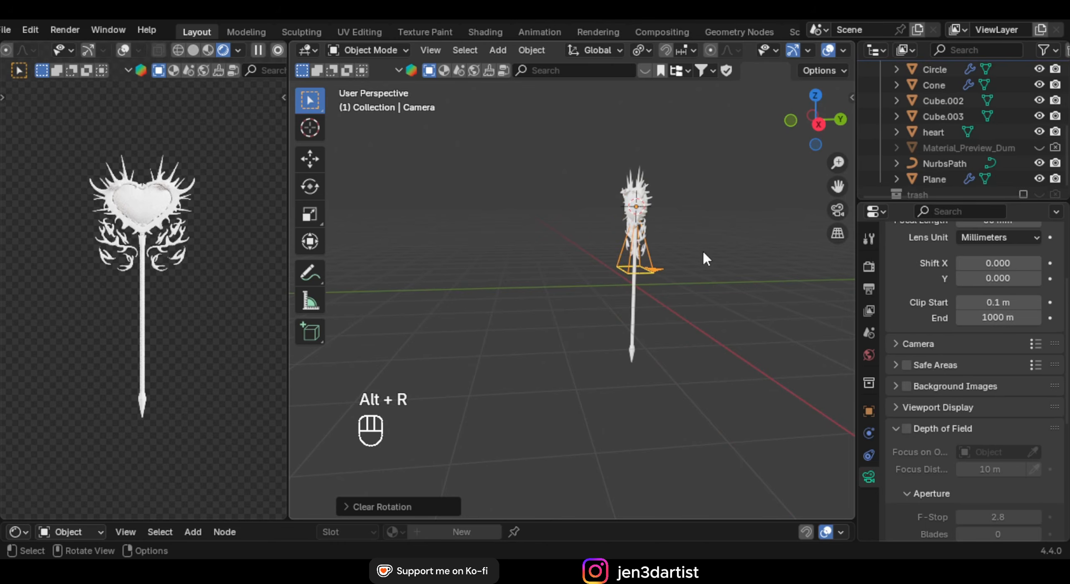
type("rx90")
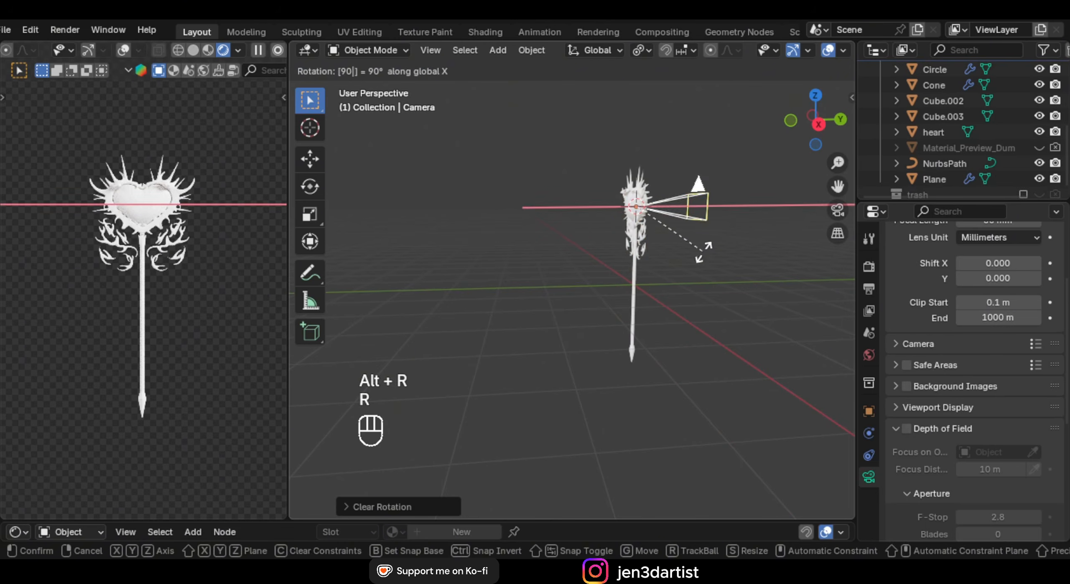
key("Return")
key("g")
key("y")
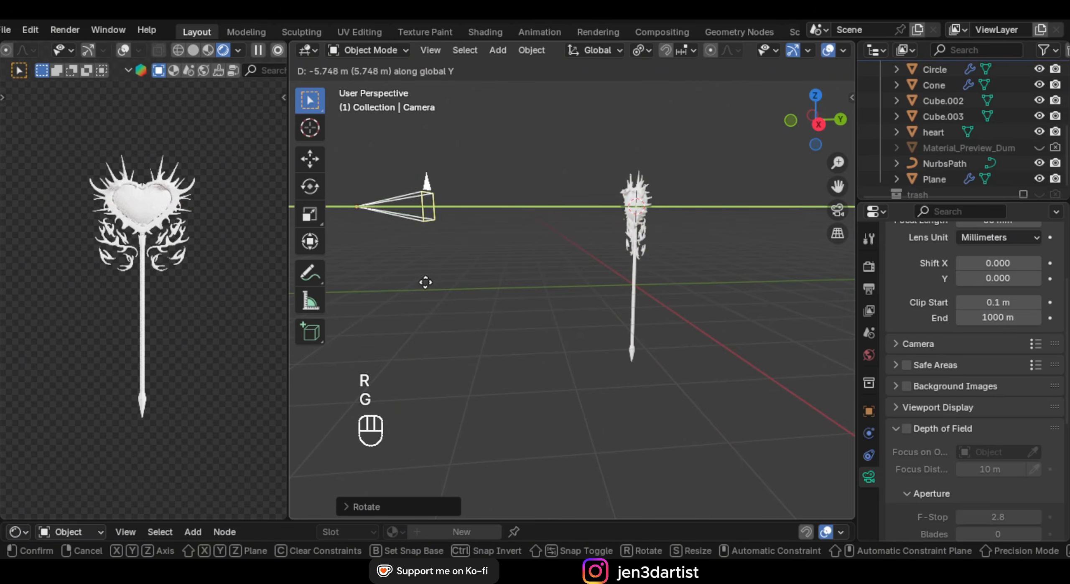
left_click(450, 249)
key("KP_0")
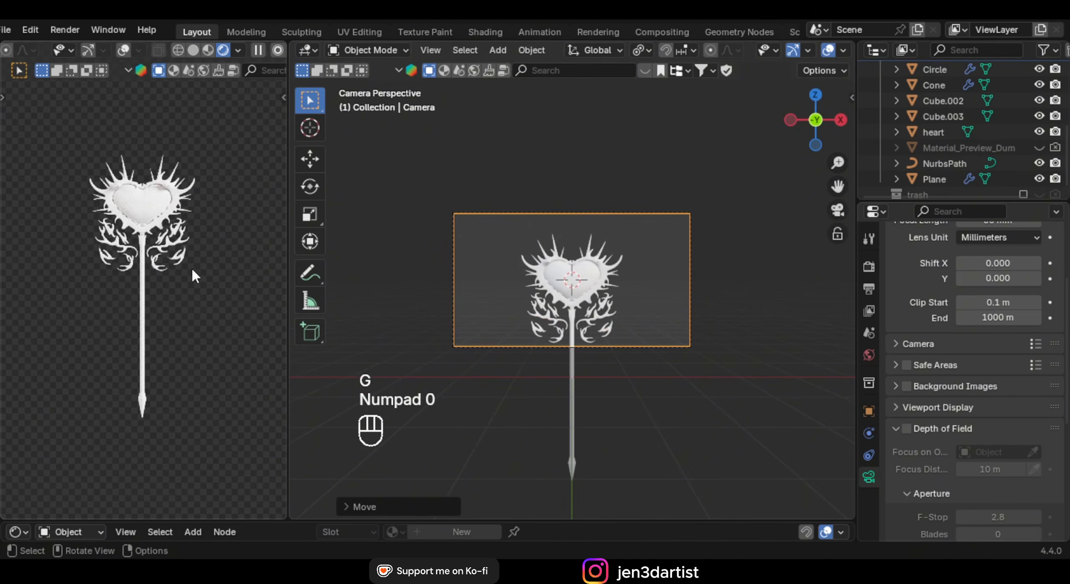
key("KP_0")
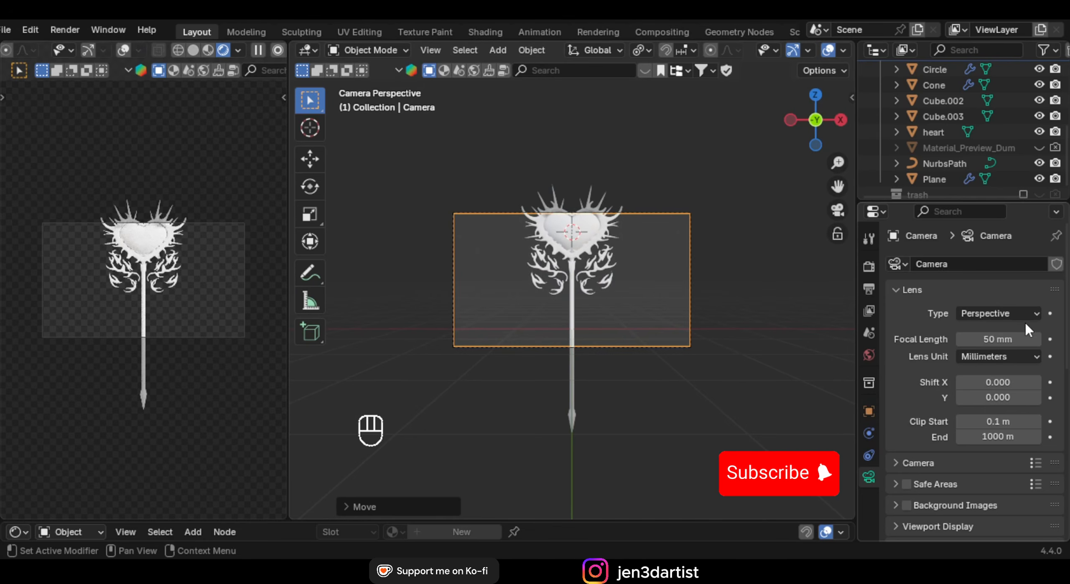
Make the camera orthographic at scale 6.000 and bring up the output format settings
left_click(1008, 315)
left_click(999, 343)
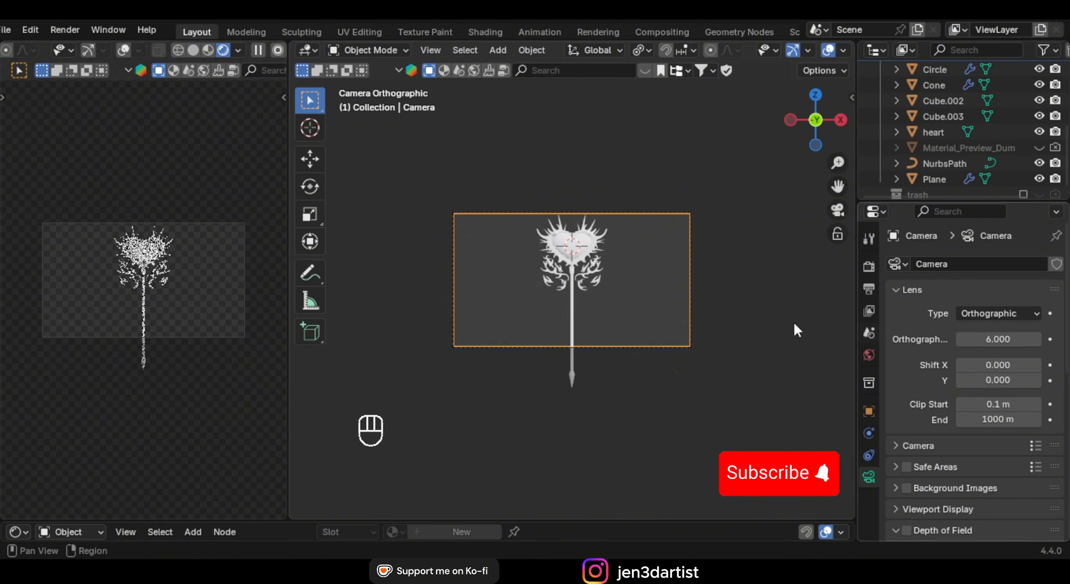
scroll(662, 355, "up", 3)
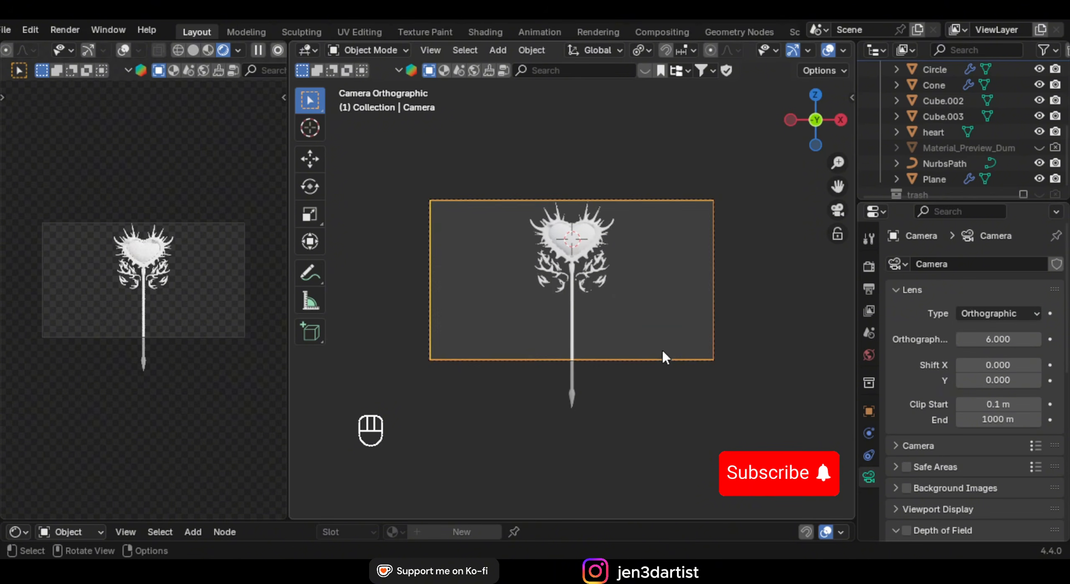
left_click(865, 268)
left_click(869, 288)
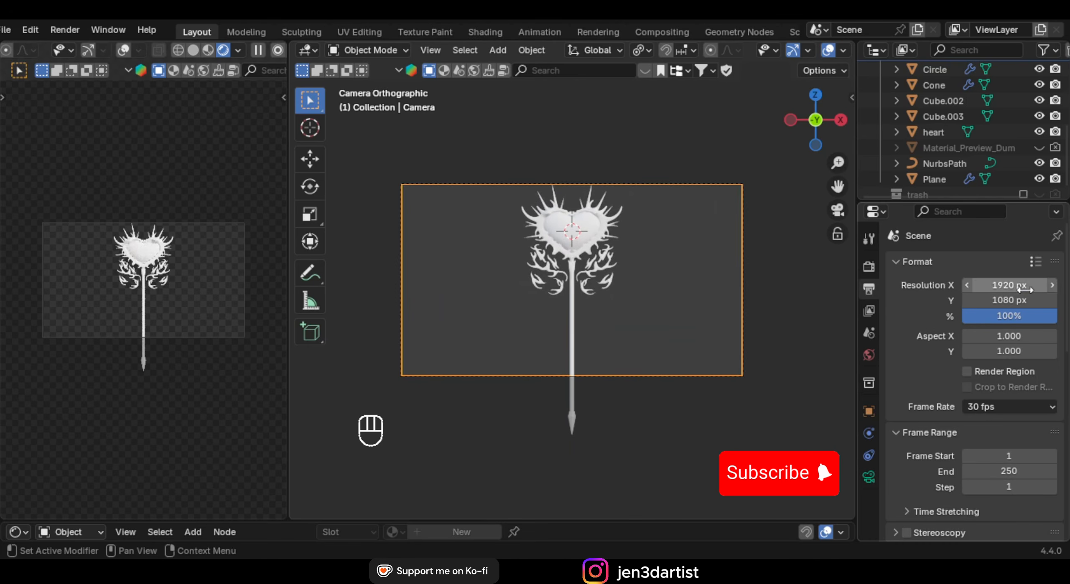
Set the render resolution to a 1080×1920 portrait frame
left_click(1026, 286)
type("10")
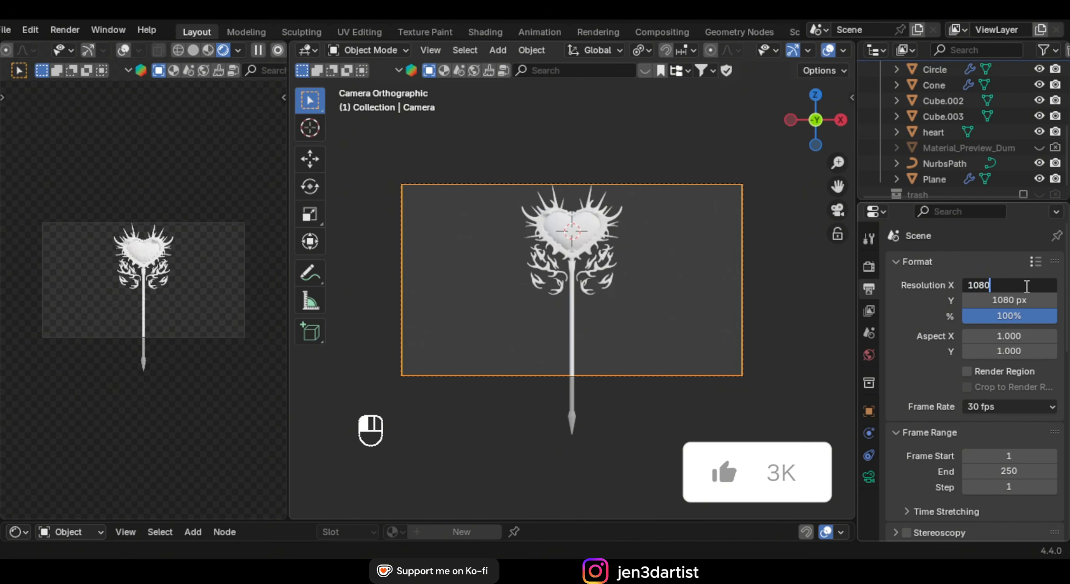
type("80")
key("Return")
left_click(1019, 301)
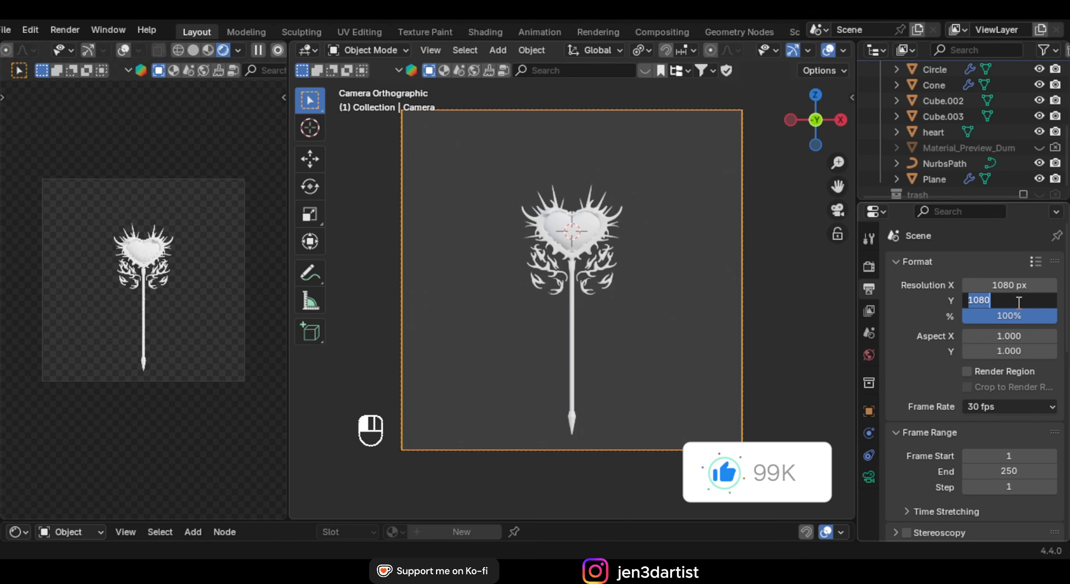
type("1920")
key("Return")
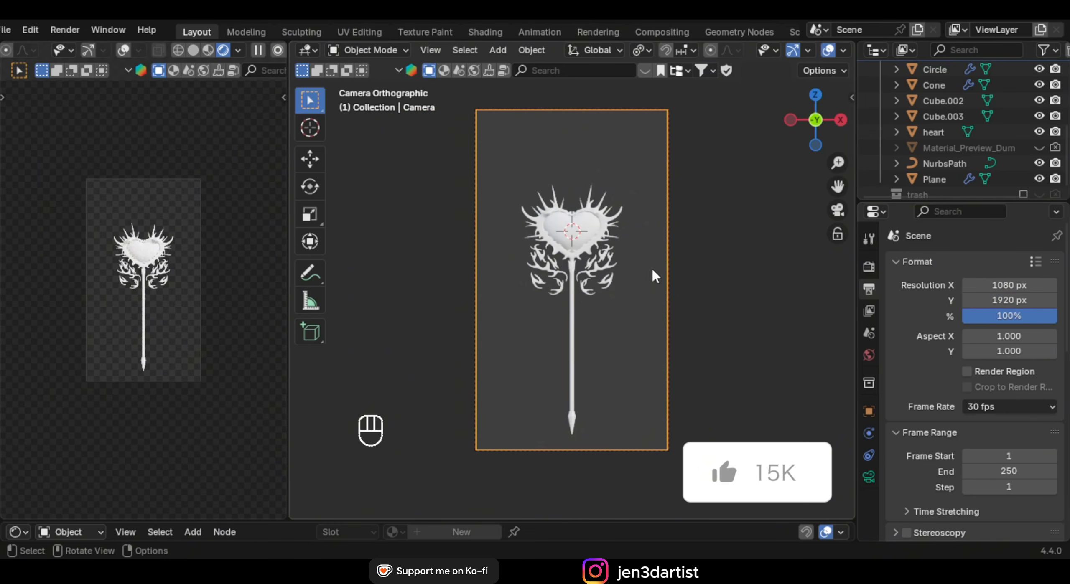
Move the camera up along Z so the heart sits higher in frame
key("g")
key("z")
left_click(660, 304)
scroll(966, 346, "down", 3)
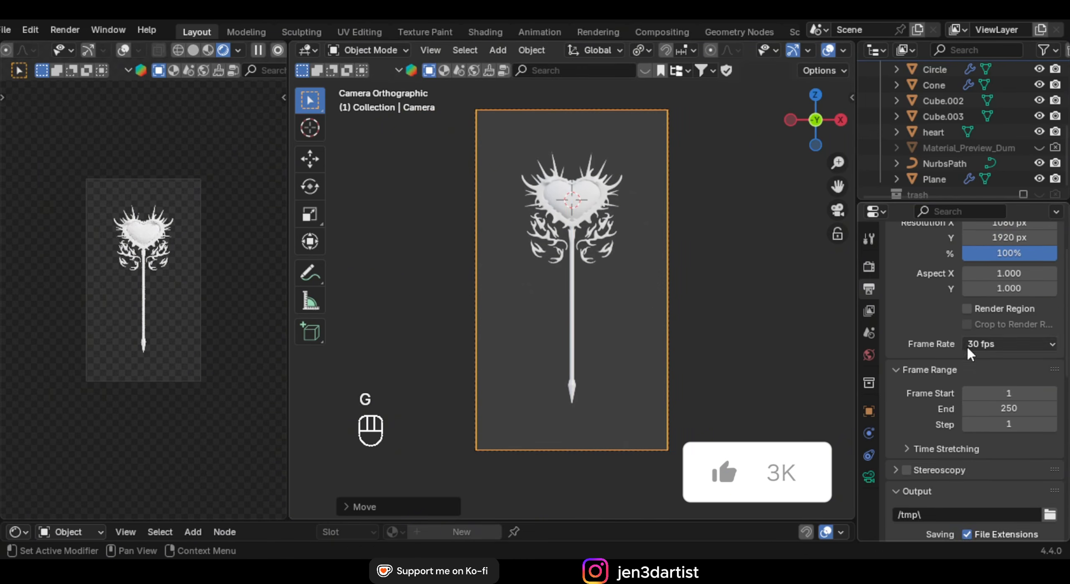
scroll(974, 355, "down", 5)
scroll(986, 368, "up", 2)
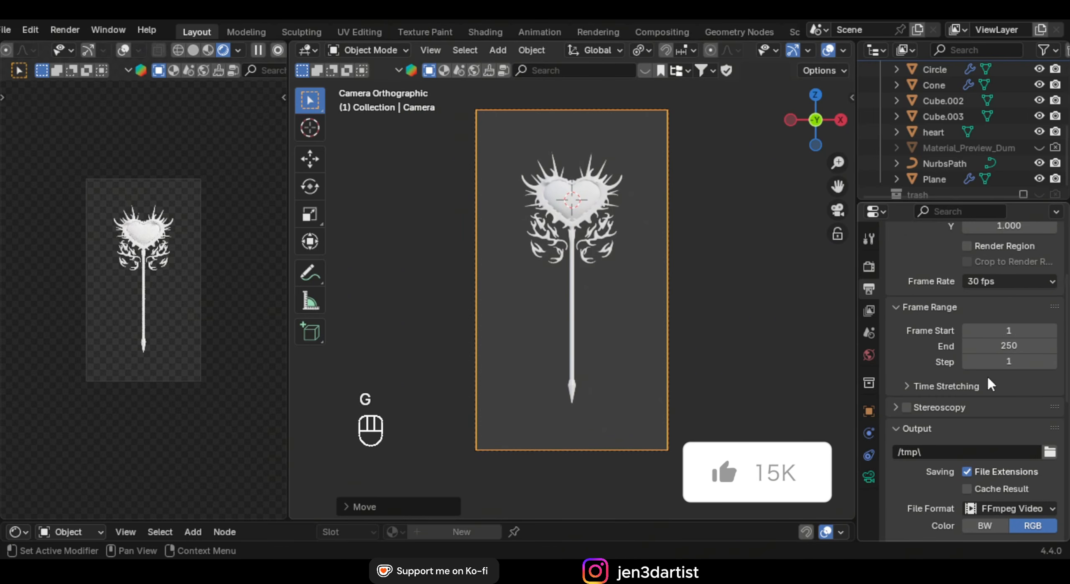
Turn on the camera's Center composition guide under Viewport Display
left_click(869, 477)
scroll(991, 390, "down", 5)
scroll(991, 417, "up", 3)
scroll(978, 376, "up", 3)
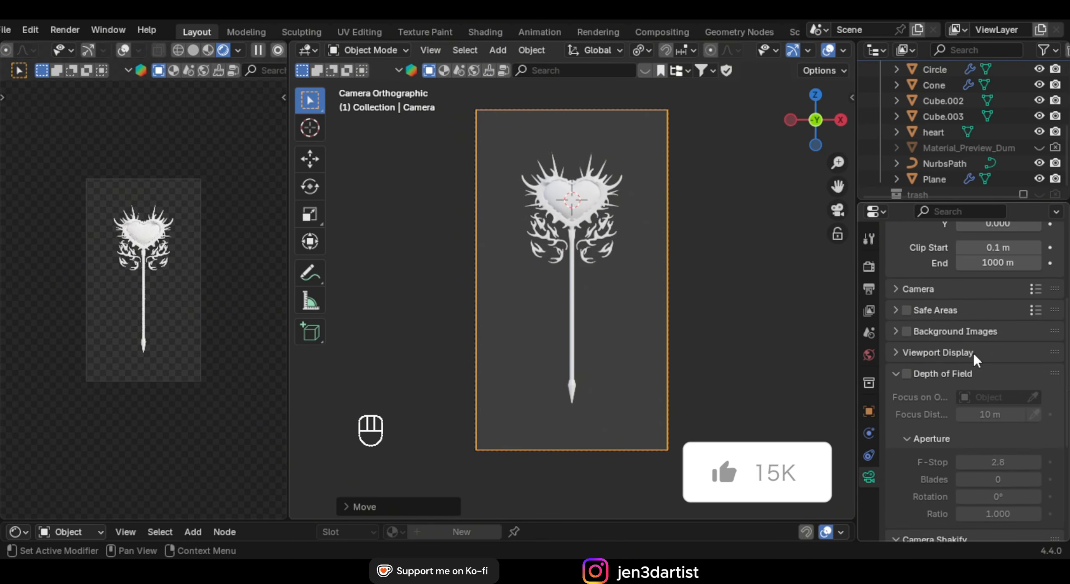
left_click(974, 353)
scroll(980, 364, "down", 6)
left_click(962, 335)
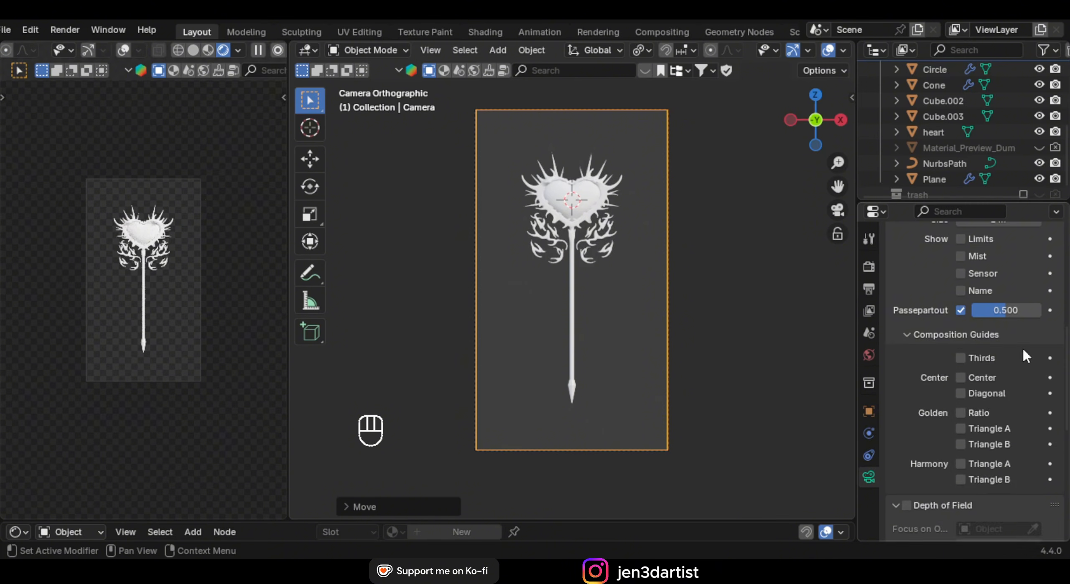
scroll(1021, 353, "down", 5)
scroll(1024, 382, "up", 1)
scroll(991, 314, "up", 2)
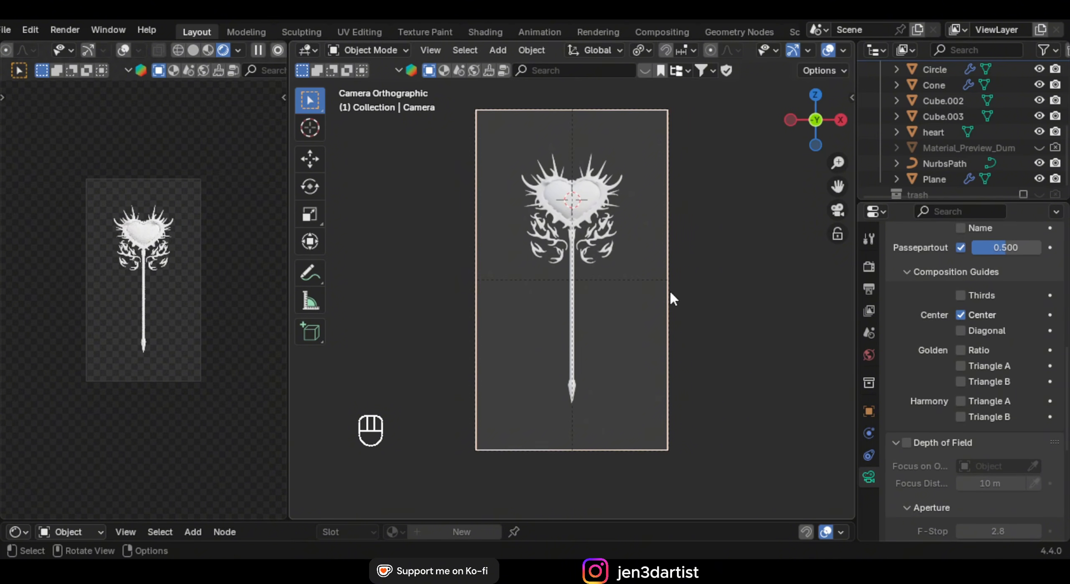
Readjust the camera height and set orthographic scale to 5.700 to fit the whole staff
key("g")
key("z")
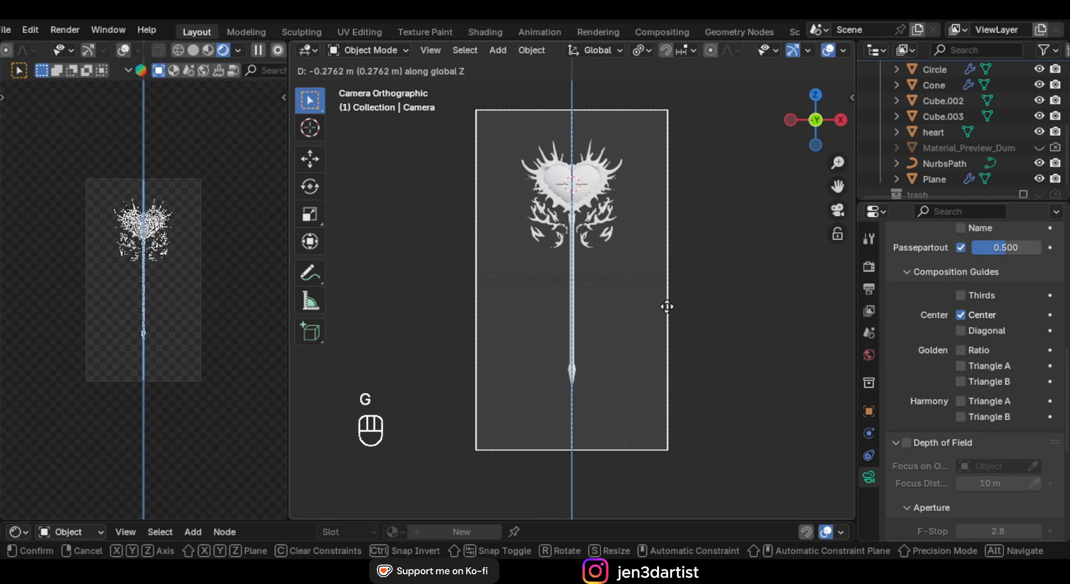
left_click(667, 305)
scroll(948, 336, "up", 7)
scroll(948, 336, "up", 15)
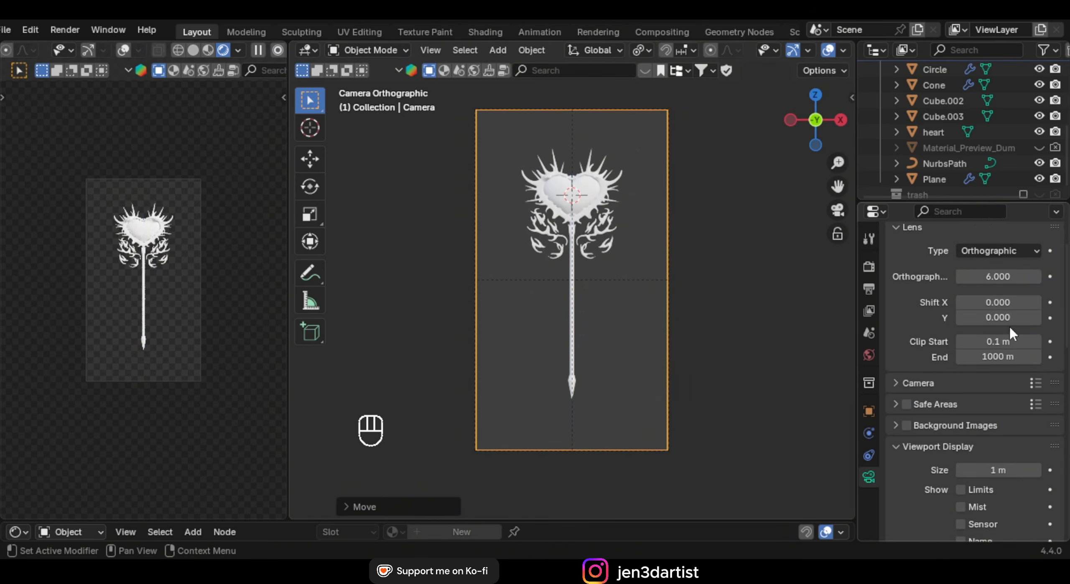
mouse_move(998, 339)
left_mouse_down()
mouse_move(975, 340)
mouse_move(990, 340)
left_mouse_up()
key("g")
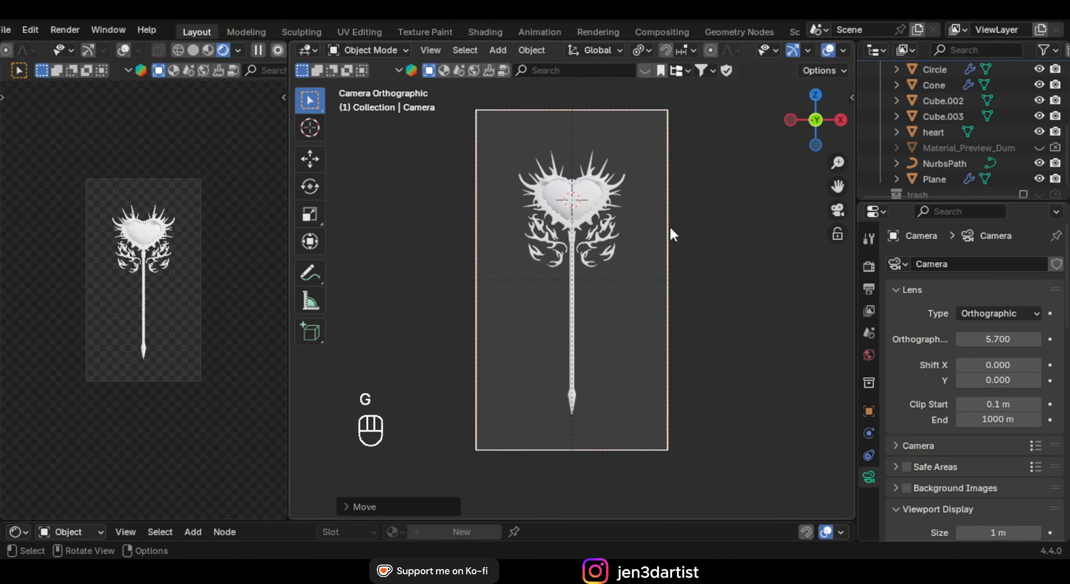
scroll(239, 251, "up", 3)
middle_click_drag(232, 296, 231, 305, "shift")
middle_click_drag(635, 239, 672, 268)
scroll(678, 324, "up", 1)
middle_click_drag(672, 267, 635, 299, "shift")
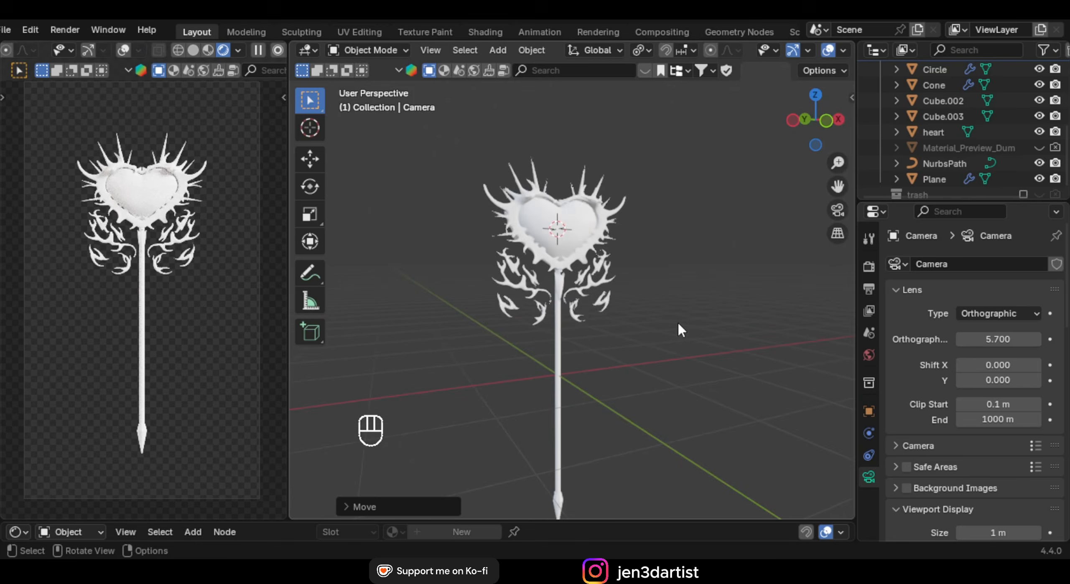
scroll(631, 253, "up", 2)
Apply the existing pink 'ducky' material to the heart
left_click(632, 254)
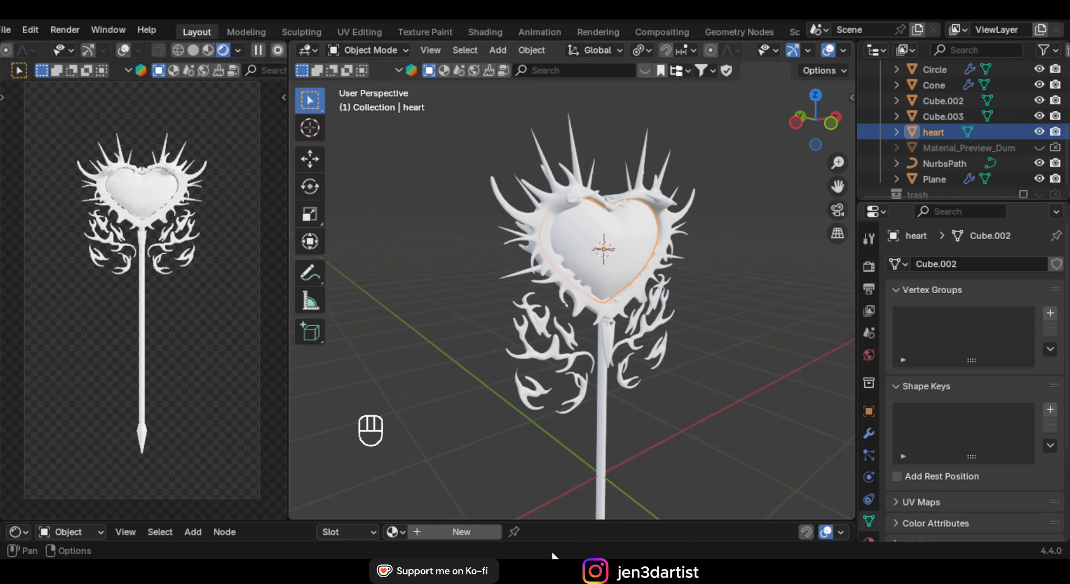
left_click_drag(535, 523, 535, 409)
left_click(394, 417)
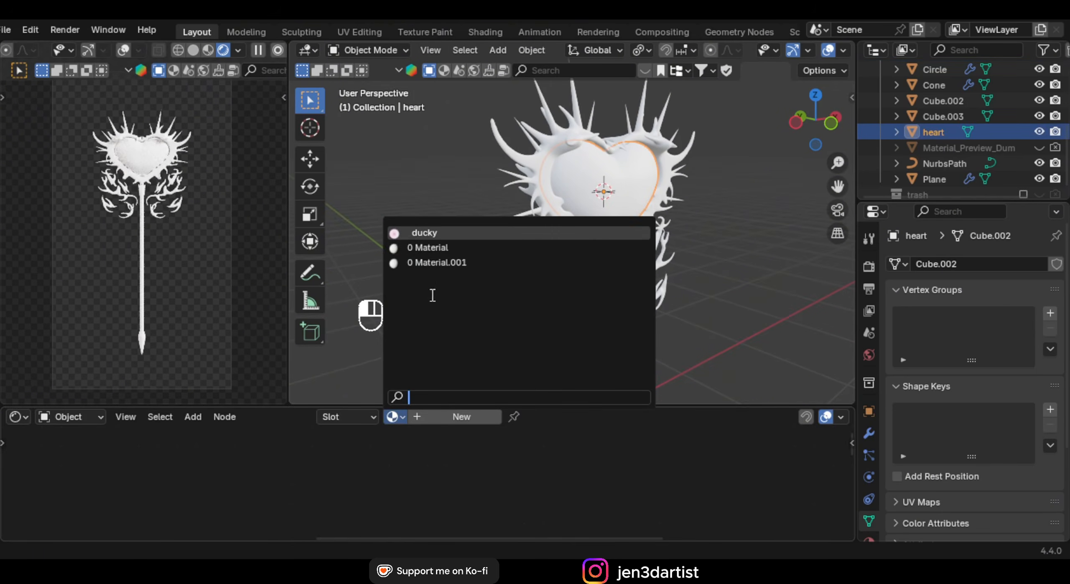
left_click(444, 233)
Raise the world HDRI Strength from 1.100 to 2.200
middle_click_drag(625, 243, 539, 224)
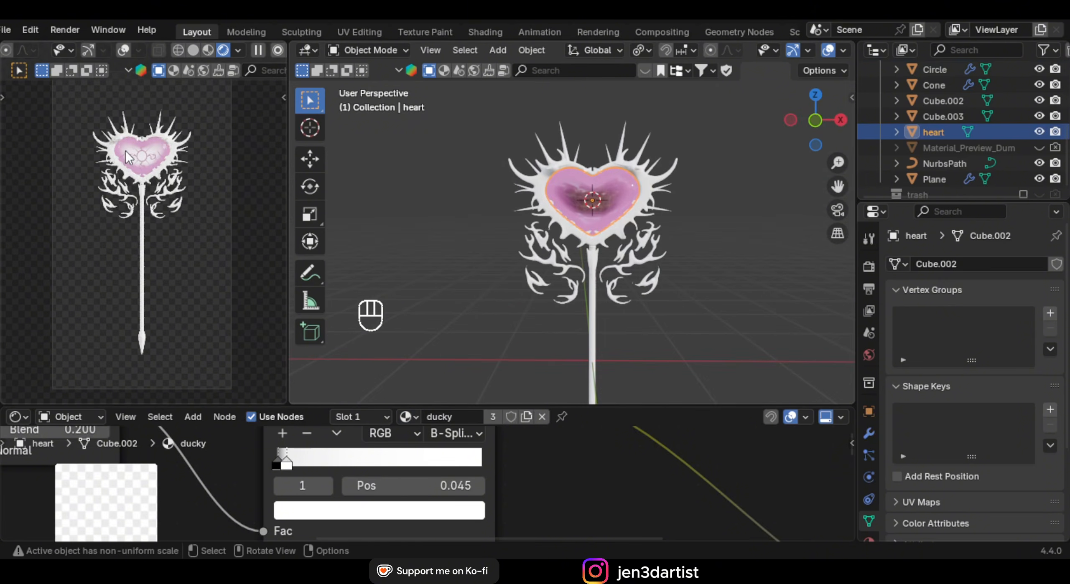
scroll(126, 152, "up", 5)
middle_click_drag(159, 196, 154, 316, "shift")
scroll(153, 315, "down", 2)
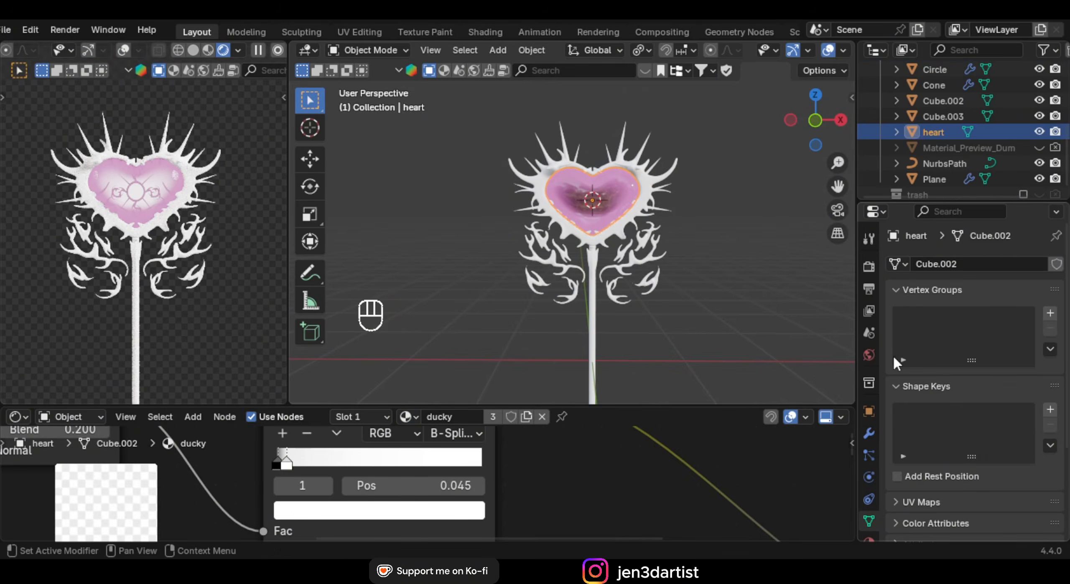
left_click(868, 355)
scroll(1037, 380, "down", 6)
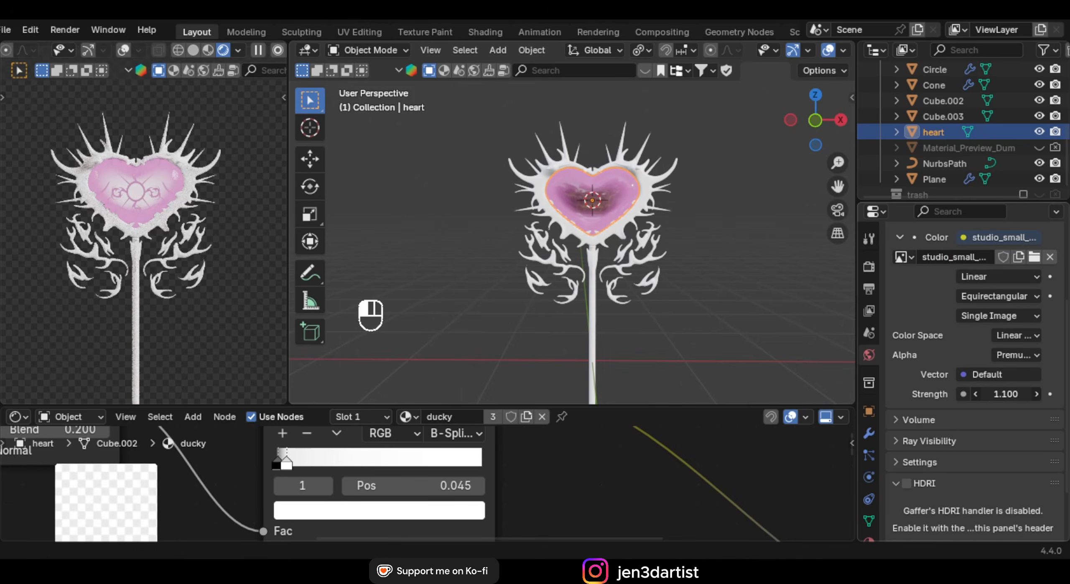
left_click_drag(1005, 394, 1033, 394)
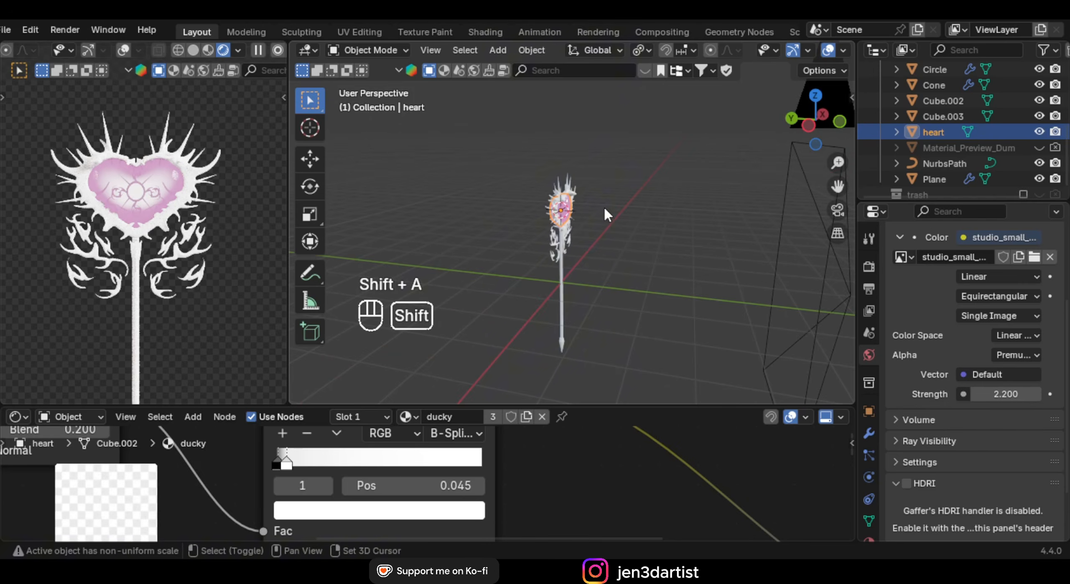
Add a plane, rotate it 90° on X, move it behind the staff along Y, and enlarge it
key("shift+a")
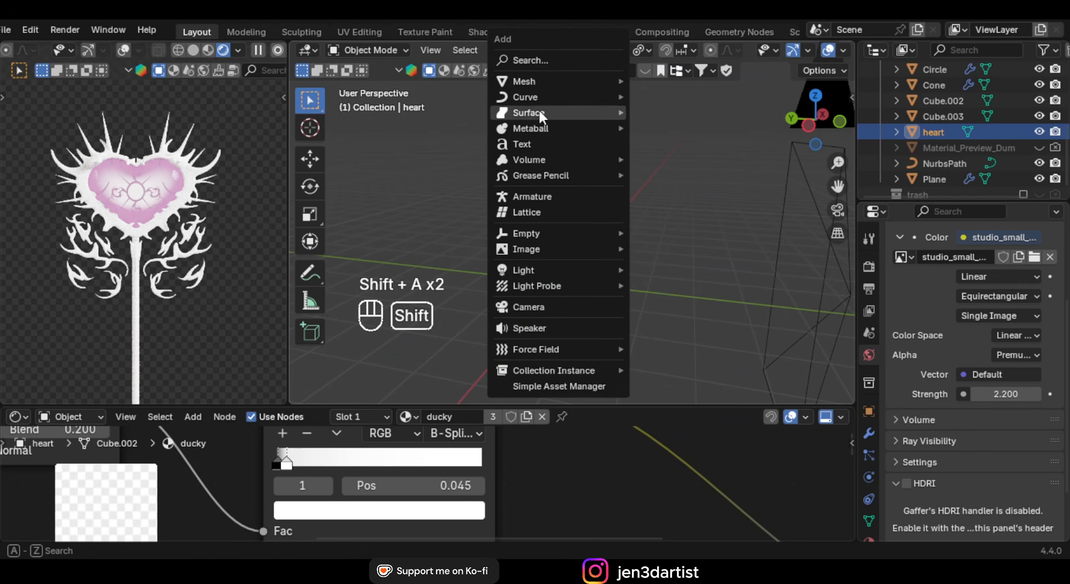
mouse_move(548, 81)
left_click(664, 80)
type("rx90")
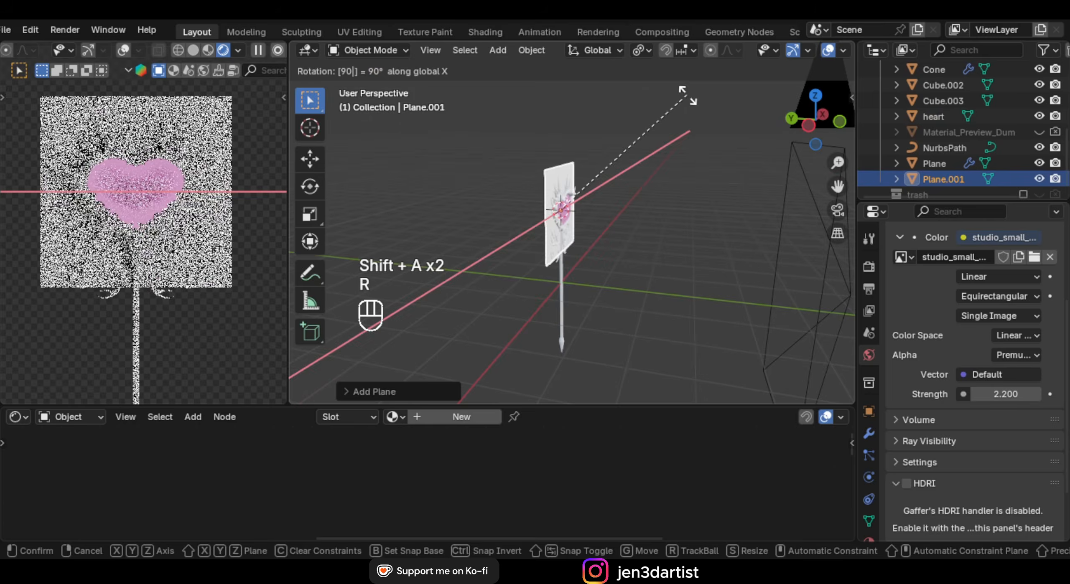
key("Return")
key("g")
key("y")
left_click(502, 214)
key("s")
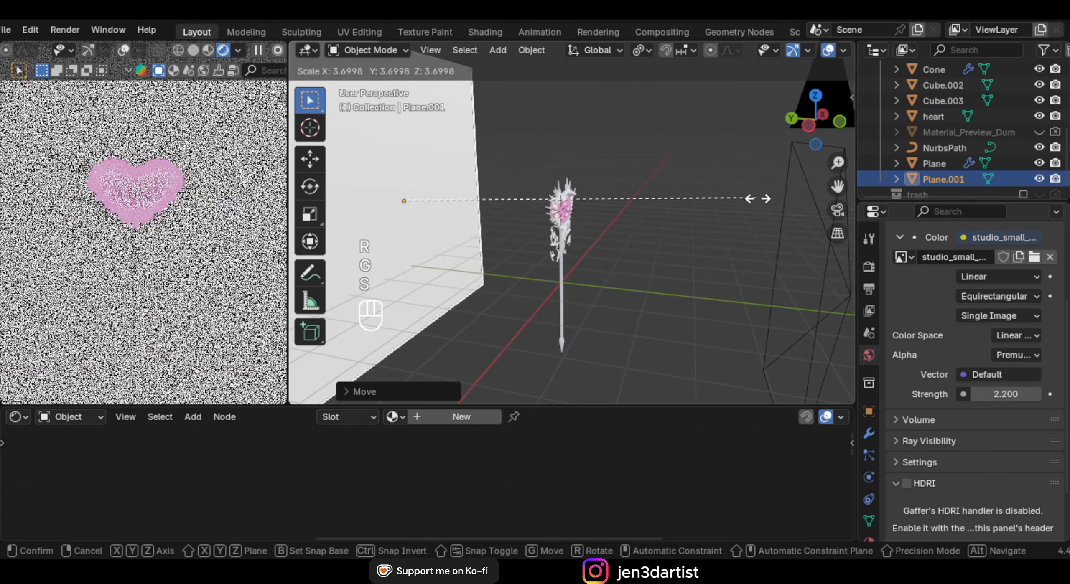
left_click(759, 199)
Give the plane a new material named BACK
middle_click_drag(562, 216, 541, 215)
scroll(542, 216, "down", 3)
scroll(244, 221, "down", 2)
scroll(377, 224, "down", 2)
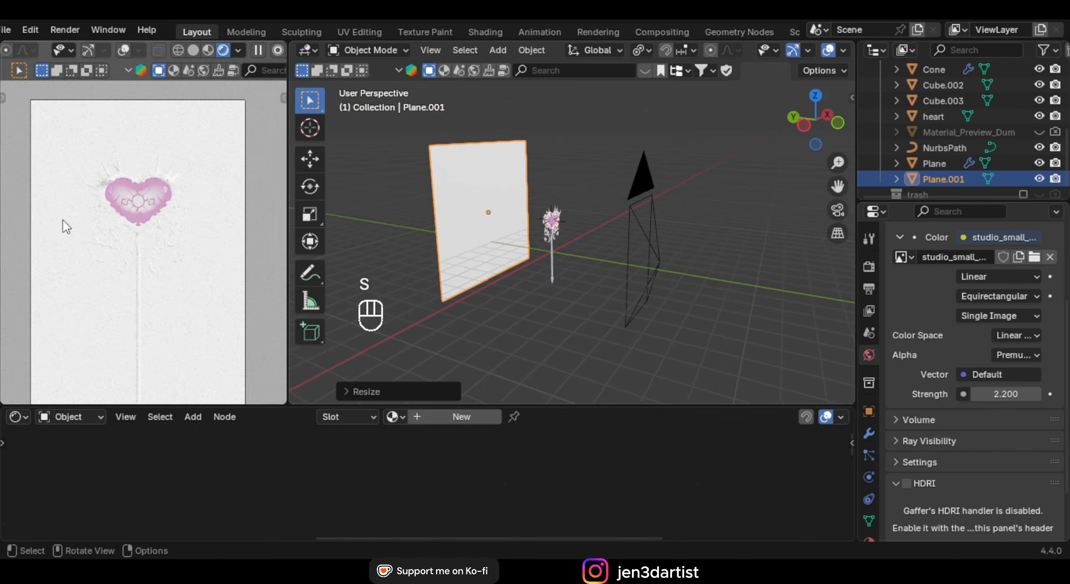
scroll(113, 232, "up", 3)
middle_click_drag(456, 206, 439, 191)
scroll(441, 197, "up", 1)
left_click(453, 417)
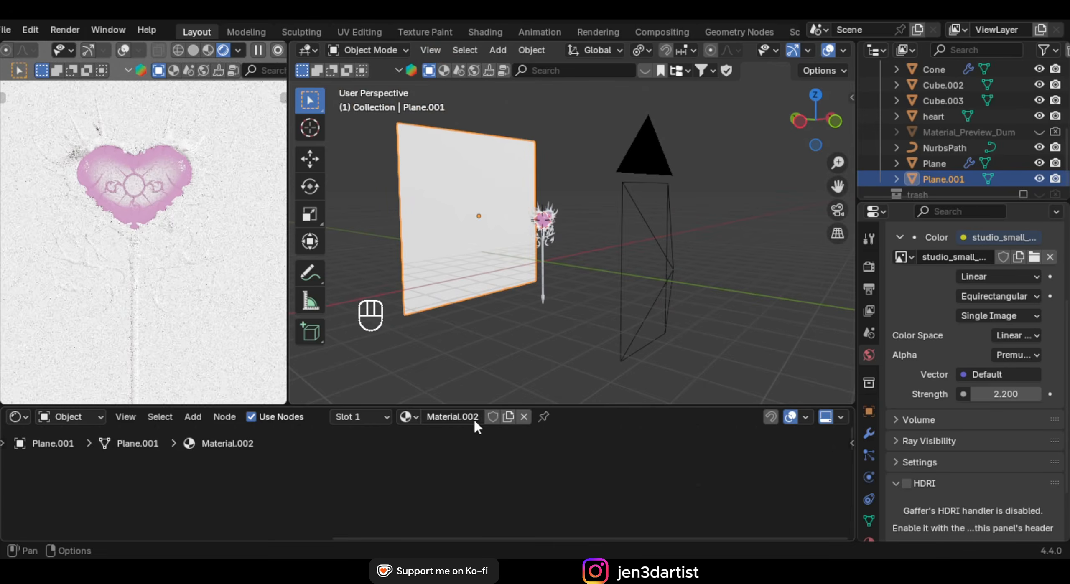
double_click(476, 419)
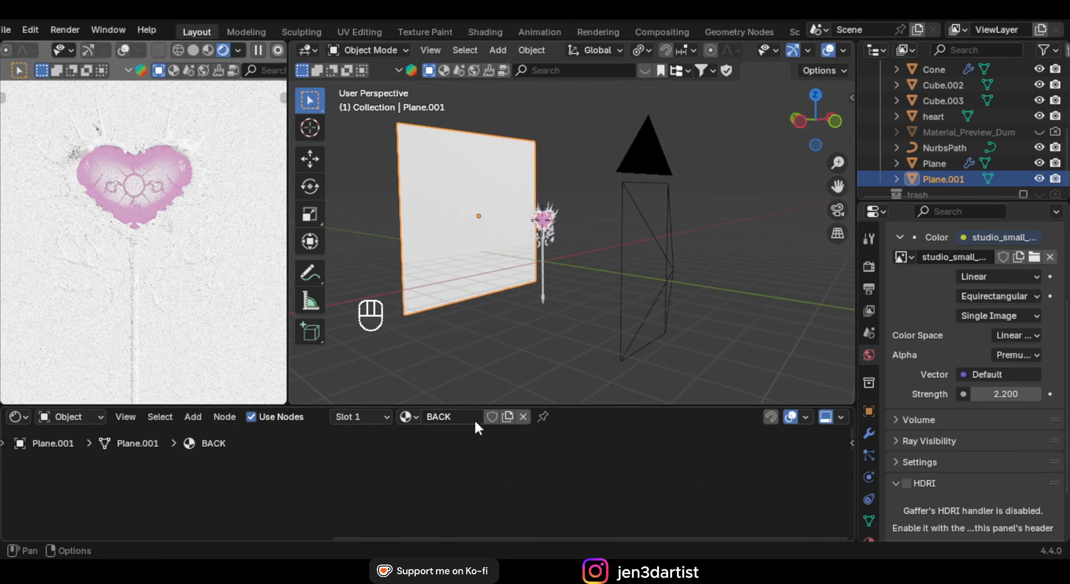
Set the BACK material's Roughness to 1.000 and Base Color to black
scroll(482, 466, "down", 4)
middle_click_drag(349, 506, 475, 431)
scroll(403, 506, "up", 2)
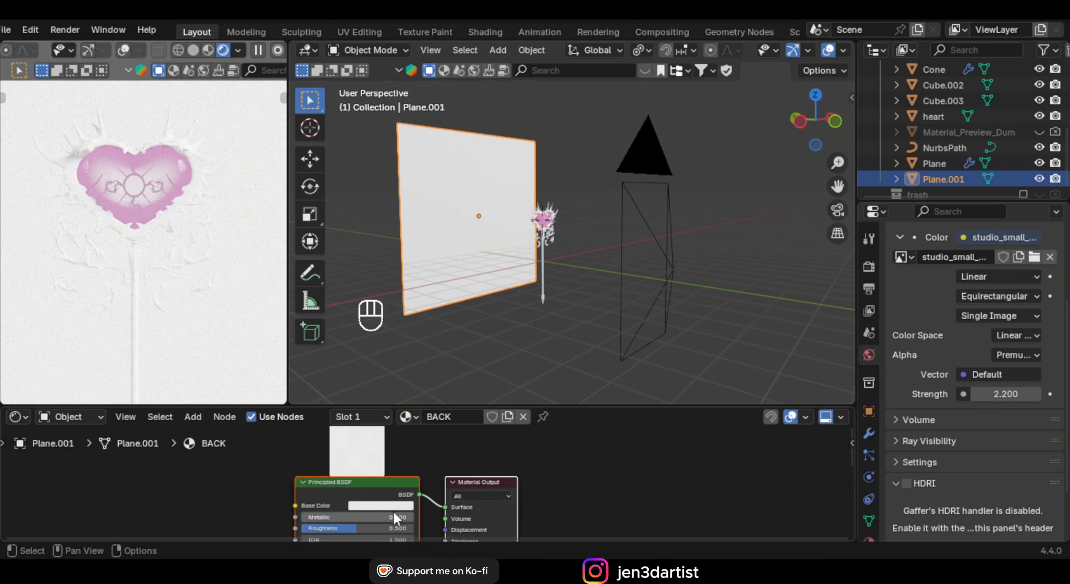
scroll(441, 465, "up", 4)
left_click_drag(400, 477, 537, 485)
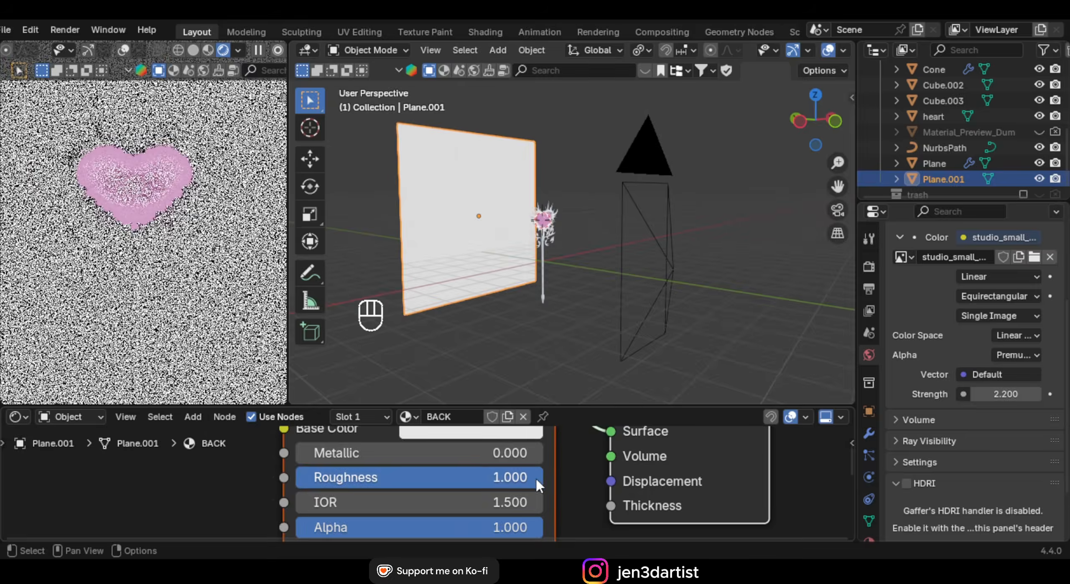
middle_click_drag(448, 465, 446, 489)
scroll(445, 488, "down", 1)
left_click(439, 461)
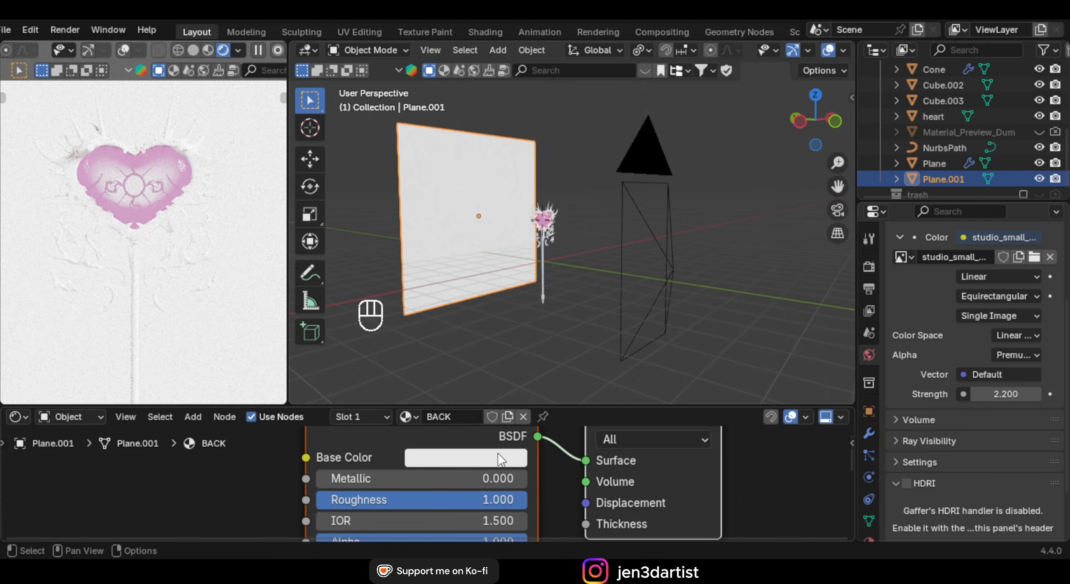
left_click(501, 460)
left_click_drag(575, 275, 572, 293)
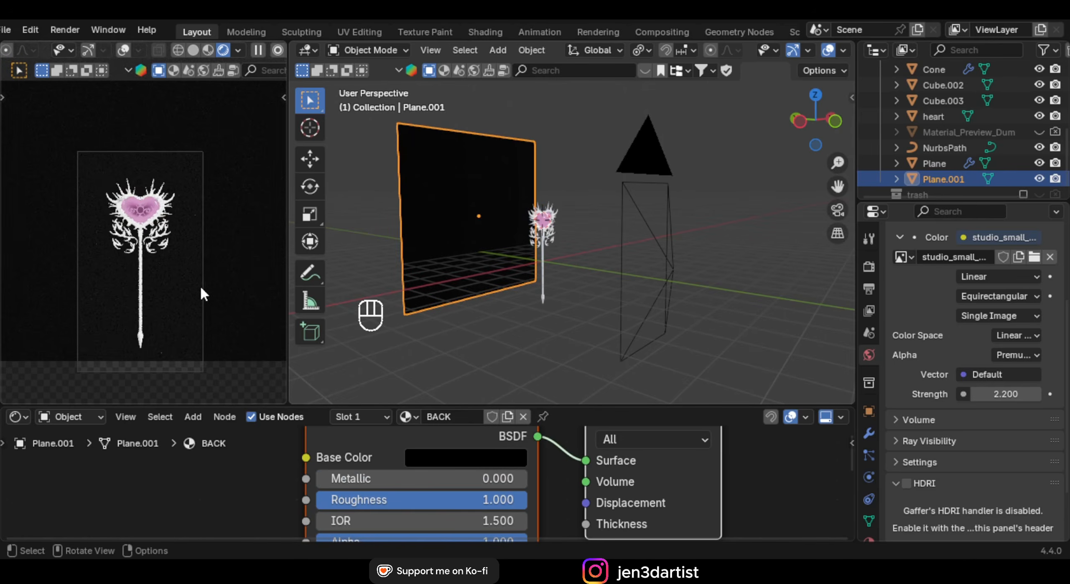
middle_click_drag(201, 288, 199, 268, "shift")
Stretch the backdrop plane taller by scaling it along Z
key("s")
key("z")
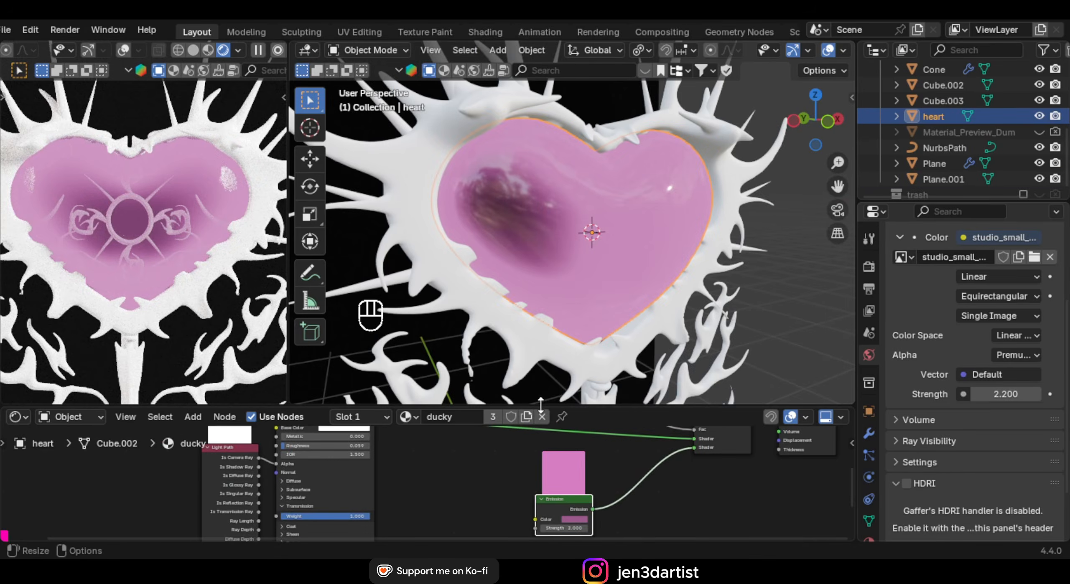
scroll(442, 453, "up", 4)
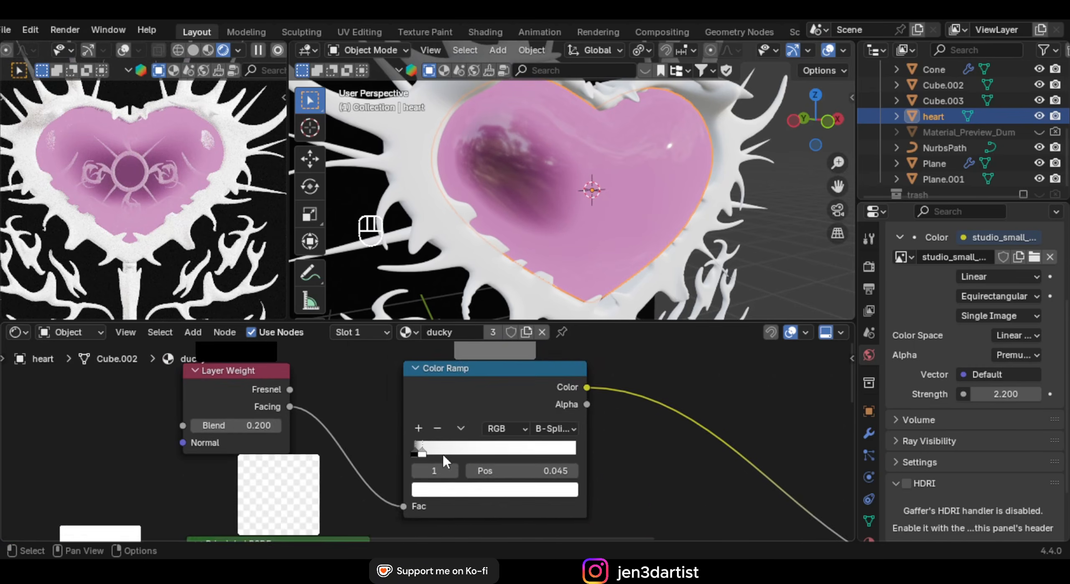
Slide the heart's Color Ramp stops right, putting the second at 0.127
left_click_drag(417, 460, 447, 462)
left_click_drag(412, 459, 429, 463)
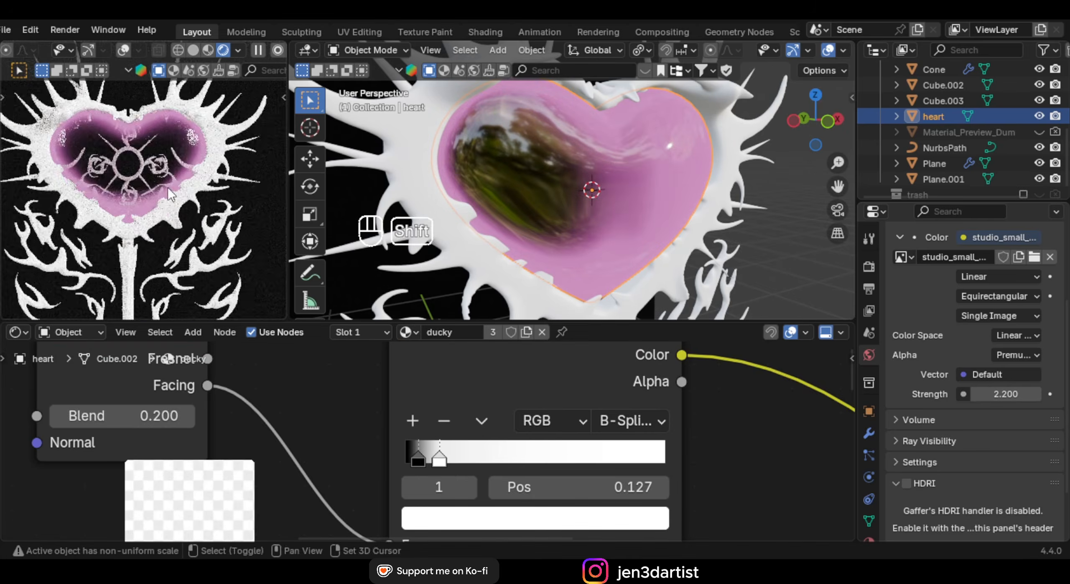
middle_click_drag(168, 189, 176, 236, "shift")
scroll(177, 235, "up", 4)
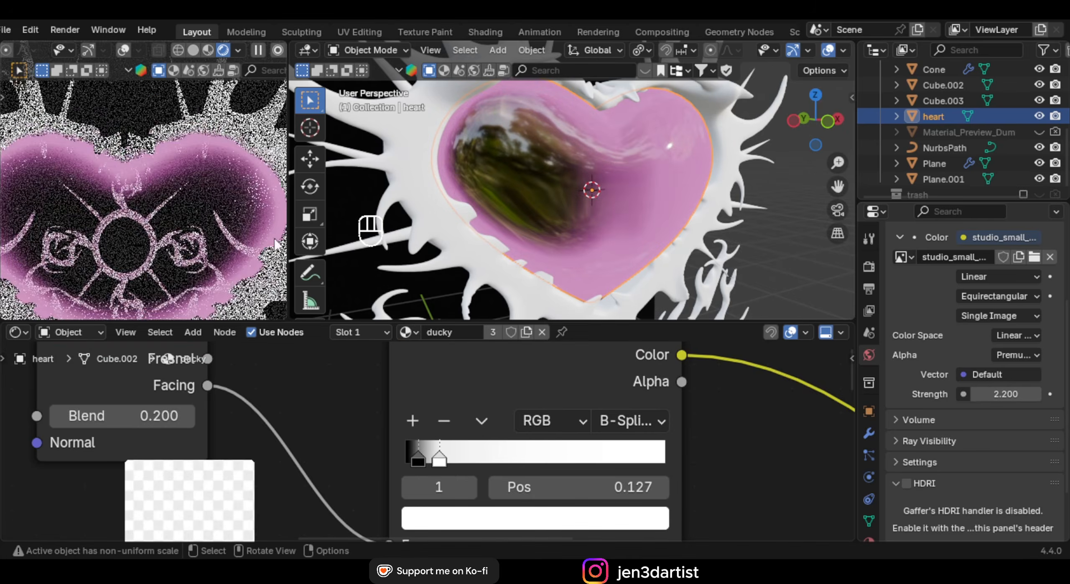
scroll(545, 184, "down", 11)
middle_click_drag(595, 189, 496, 164)
Select all objects, then circle-deselect the backdrop plane
scroll(574, 203, "up", 5)
key("a")
scroll(497, 164, "down", 6)
key("c")
middle_click(489, 148)
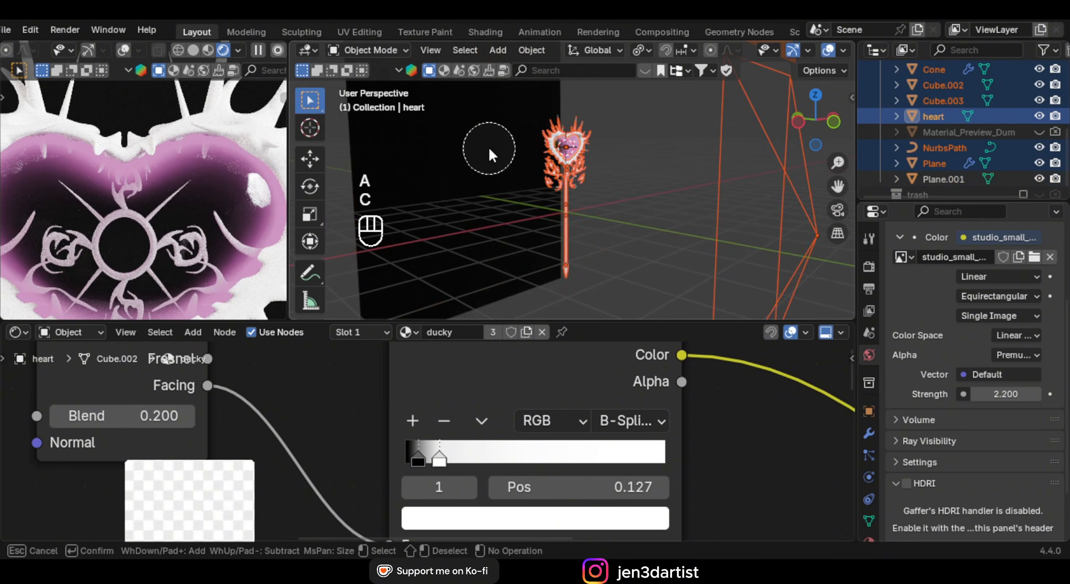
right_click(488, 148)
middle_click_drag(644, 180, 551, 209, "shift")
scroll(499, 215, "down", 2)
Circle-deselect the camera so only the staff parts remain selected
key("c")
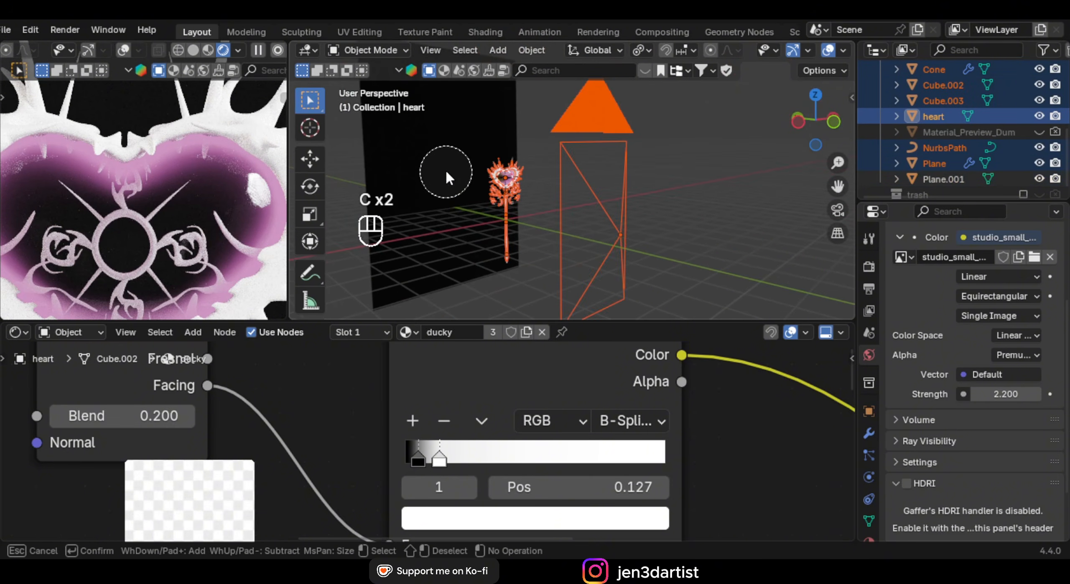
right_click(561, 194)
key("c")
middle_click(613, 231)
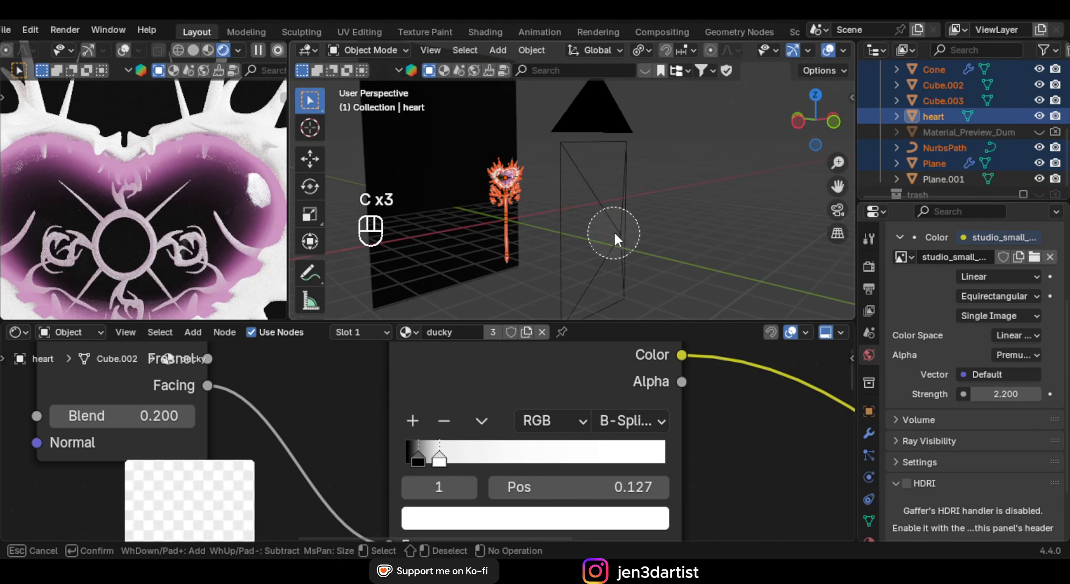
right_click(614, 230)
middle_click_drag(617, 231, 602, 200)
scroll(571, 204, "up", 5)
scroll(585, 185, "up", 3)
middle_click_drag(598, 203, 575, 168, "shift")
scroll(575, 168, "up", 2)
Make the heart active and link its ducky material to all selected staff parts
left_click(577, 164, "shift")
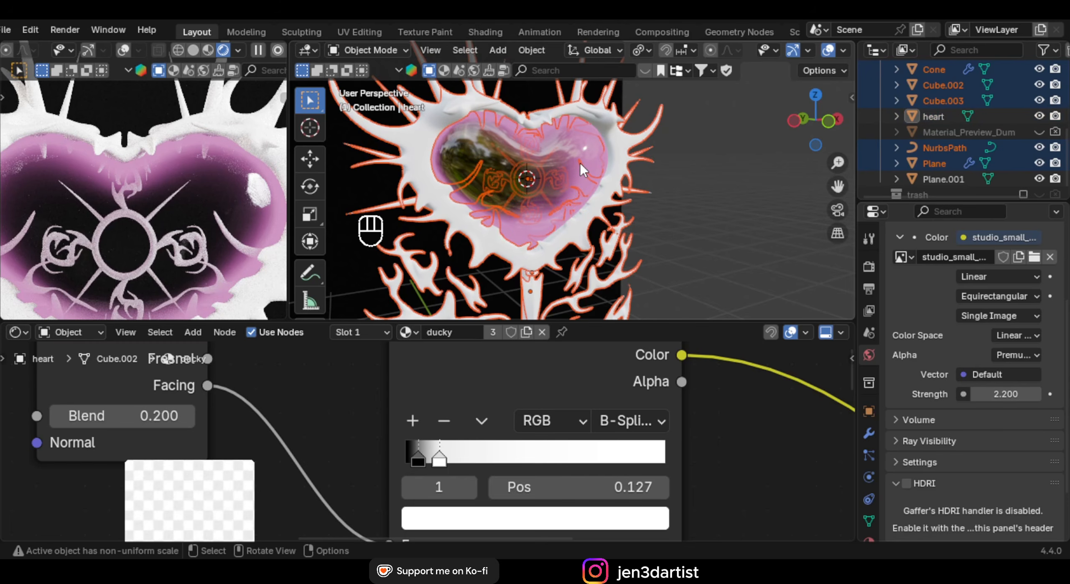
left_click(577, 152, "shift")
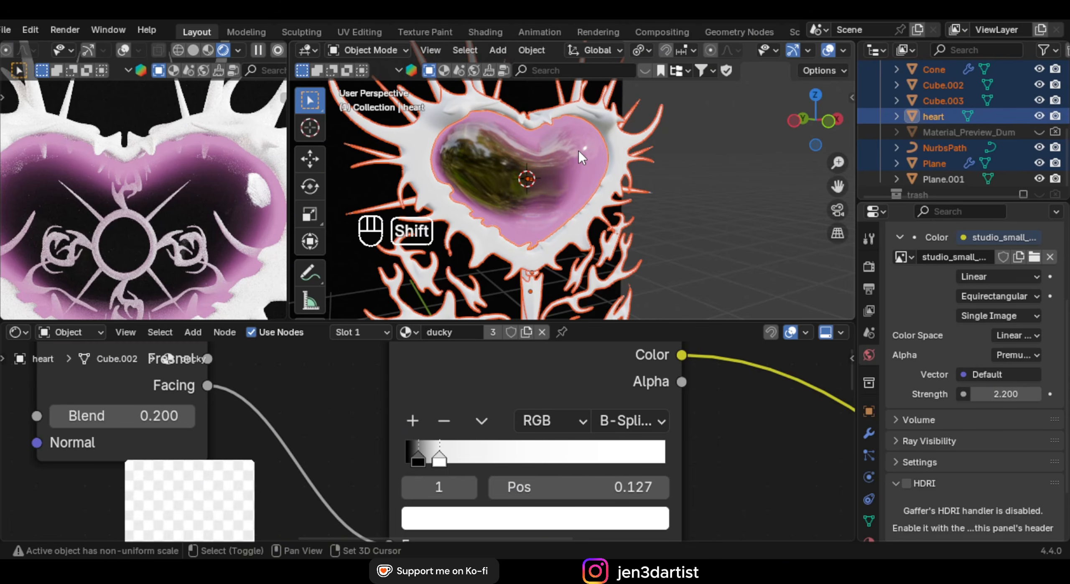
key("ctrl+l")
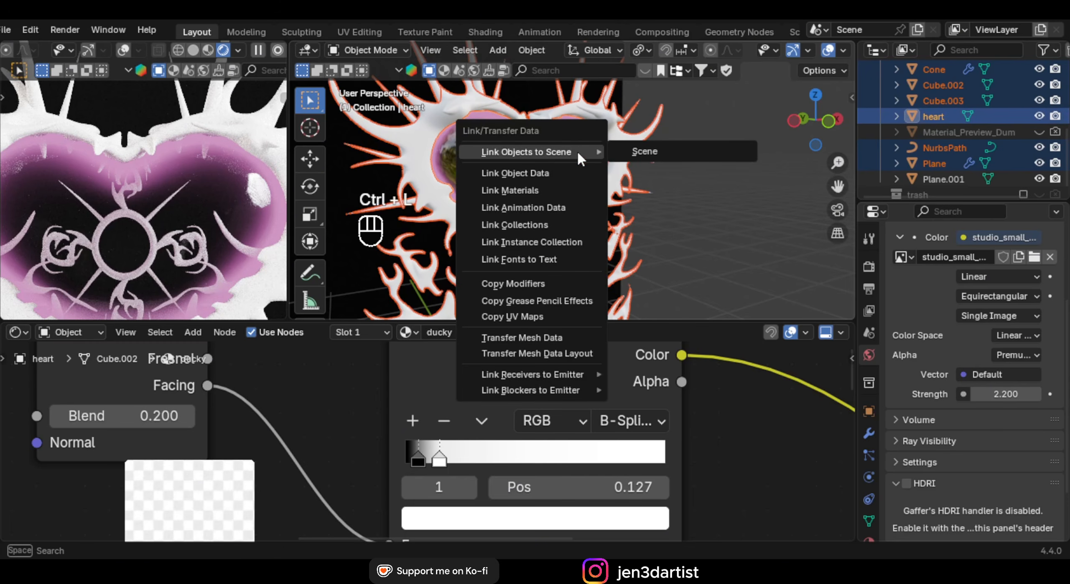
left_click(534, 188)
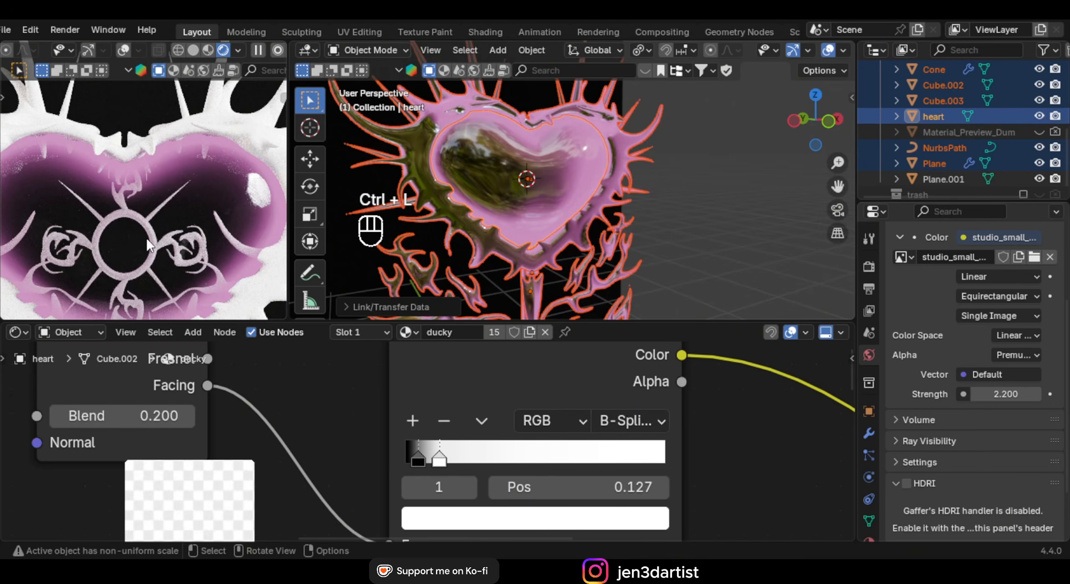
scroll(193, 209, "up", 1)
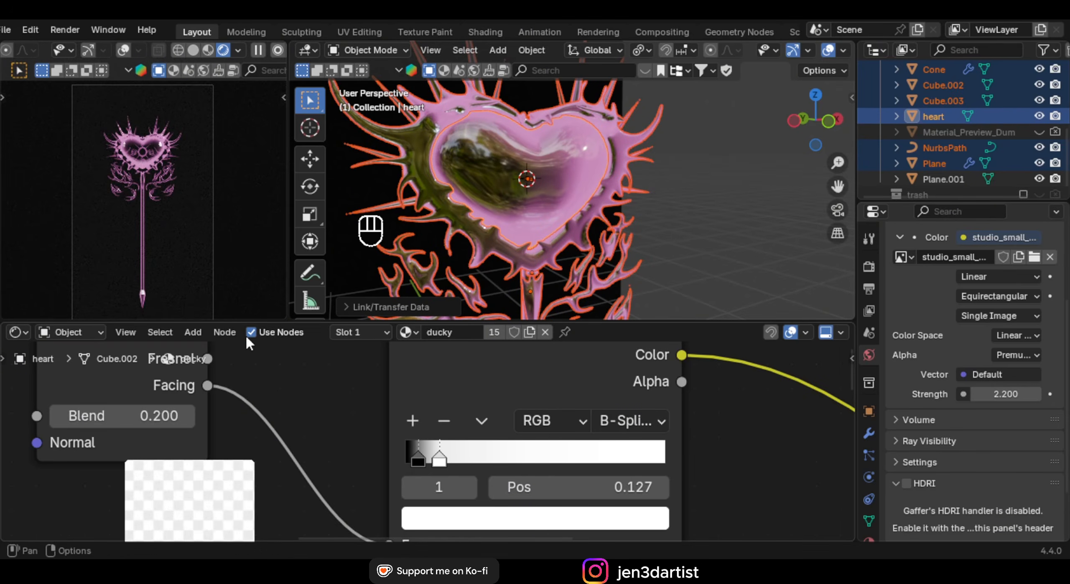
left_click_drag(248, 322, 259, 394)
middle_click_drag(595, 347, 589, 305, "shift")
mouse_move(597, 259)
middle_mouse_down()
mouse_move(576, 251)
mouse_move(589, 248)
middle_mouse_up()
Replace the leaf curves' ducky material with a fresh fully metallic one at roughness 0.155
left_click(580, 238)
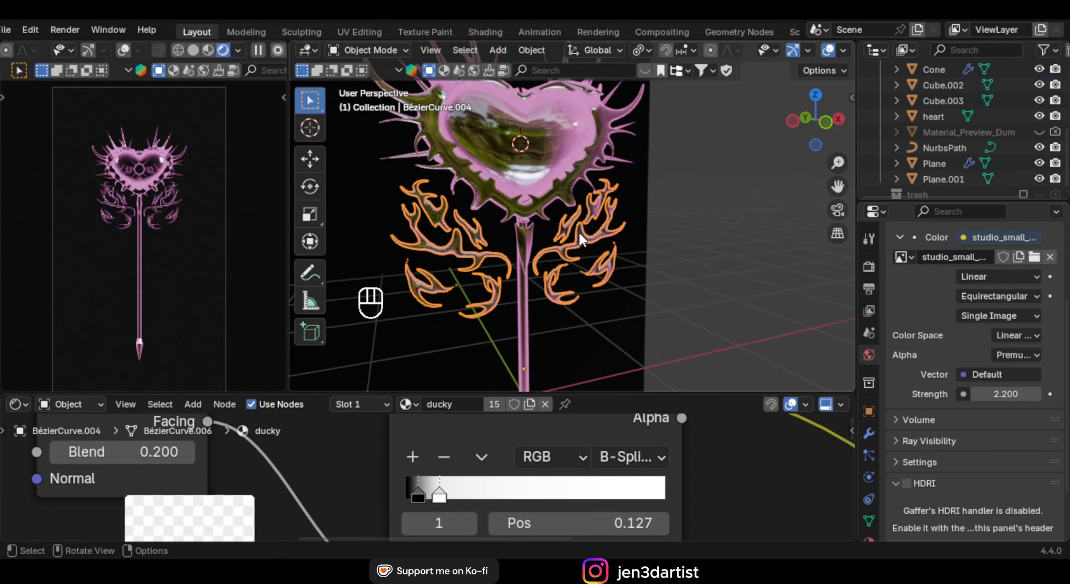
left_click_drag(588, 393, 587, 326)
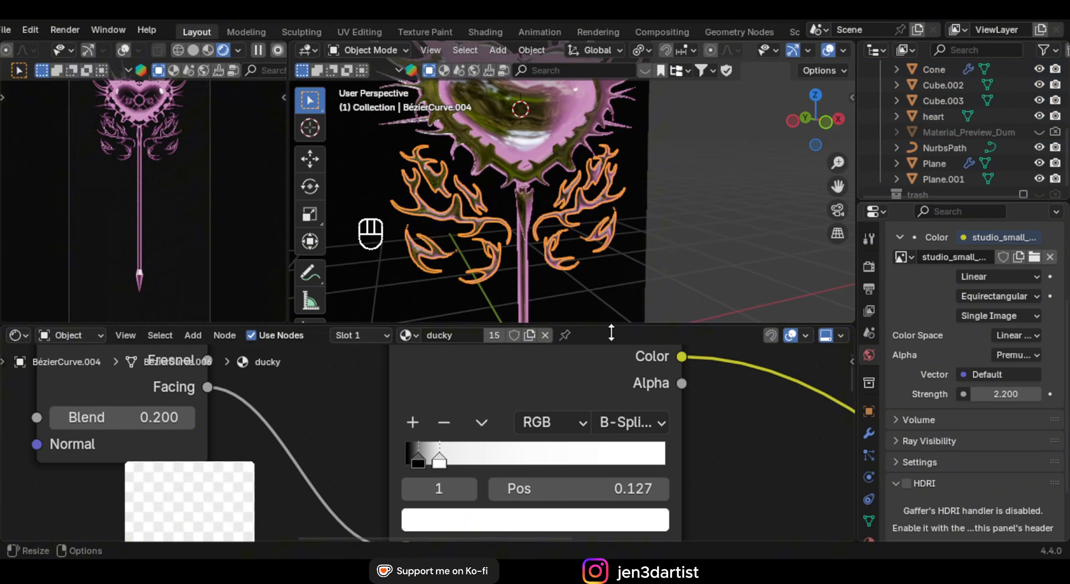
left_click(547, 335)
left_click(457, 341)
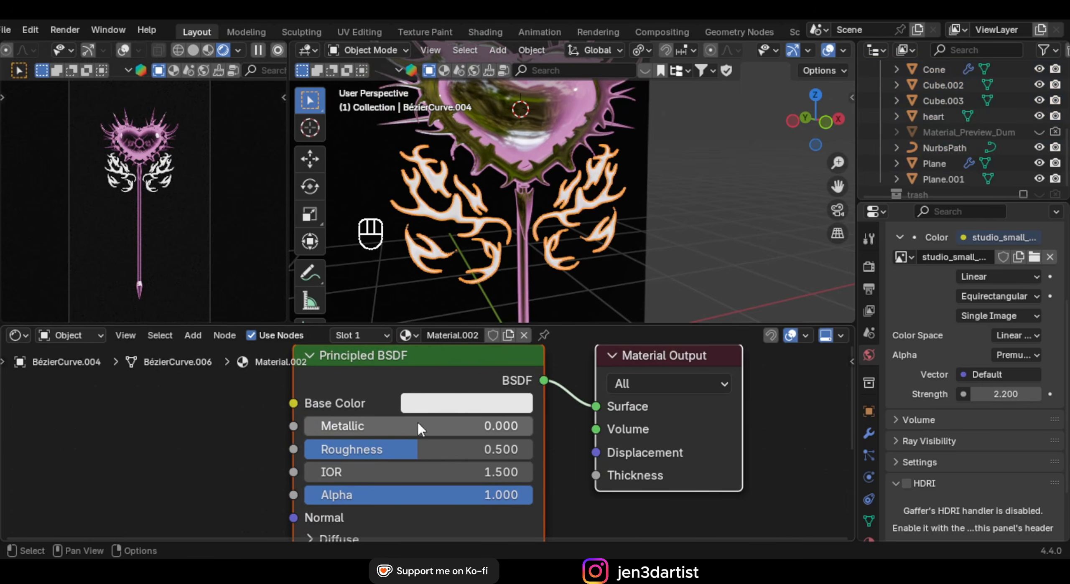
left_click_drag(323, 429, 551, 430)
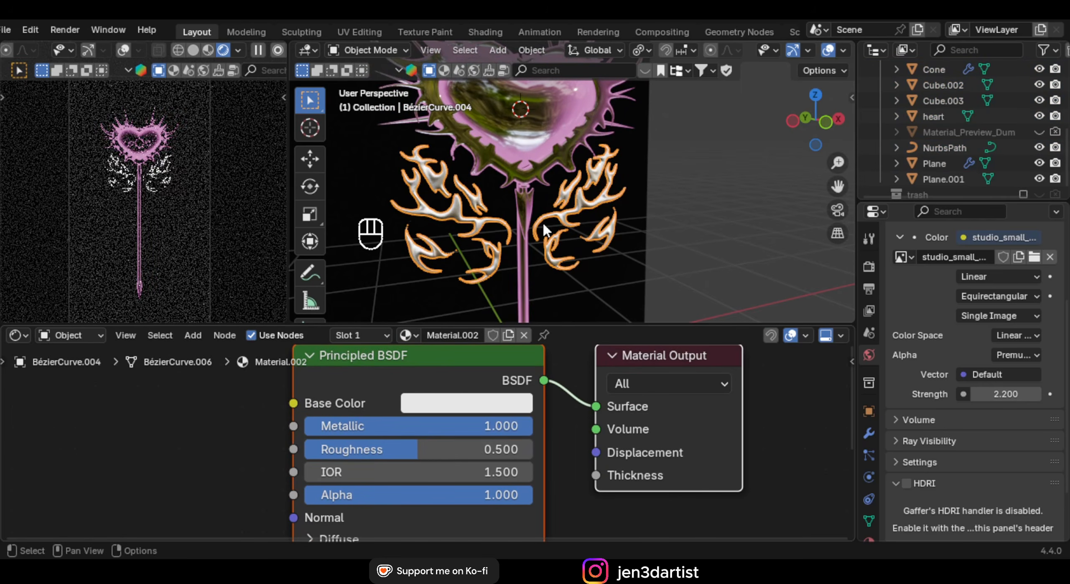
left_click_drag(410, 450, 332, 450)
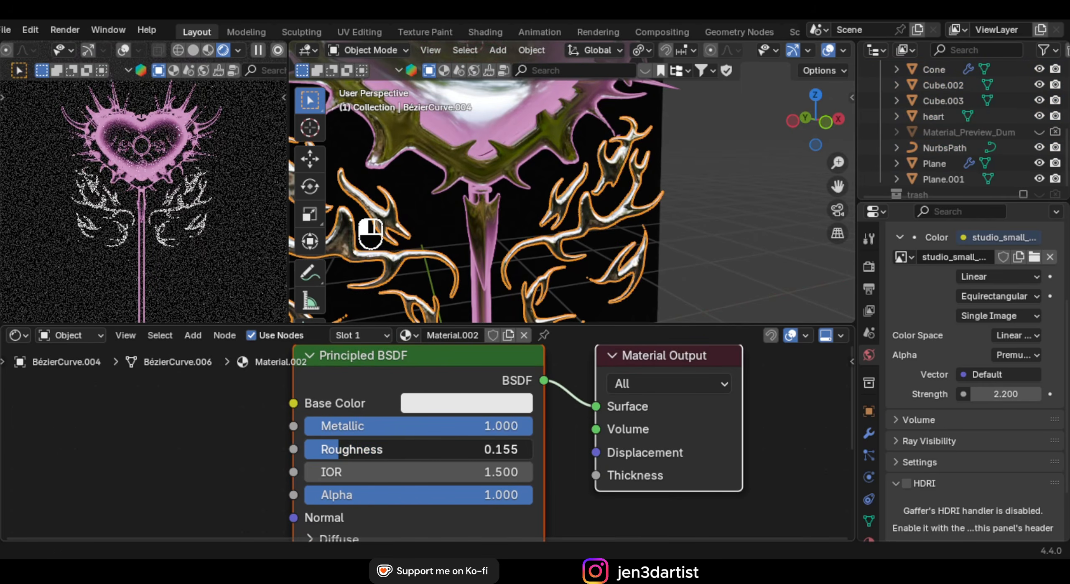
scroll(396, 430, "down", 4)
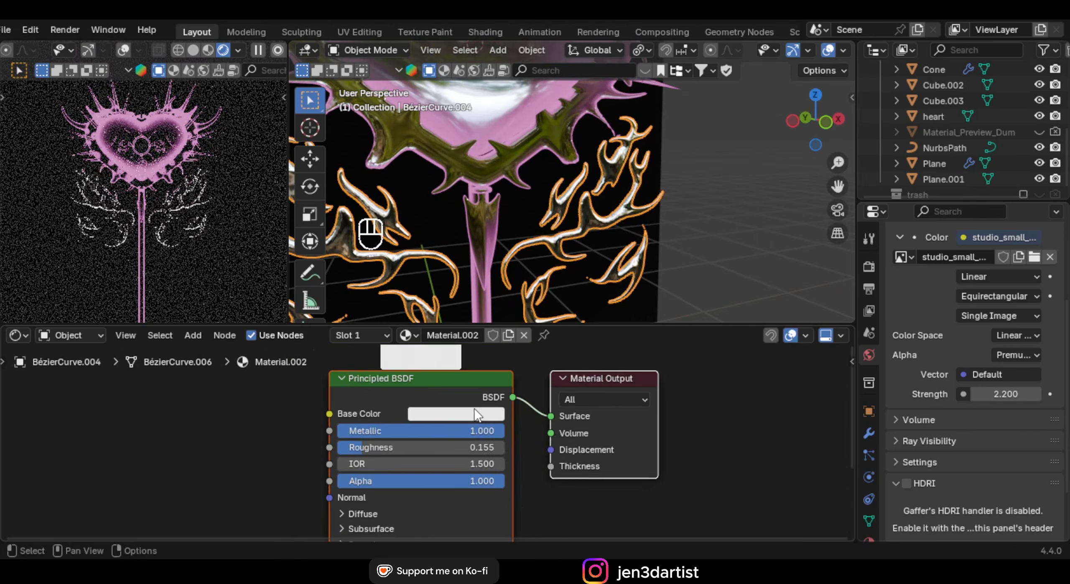
scroll(180, 227, "up", 2)
scroll(594, 184, "down", 6)
middle_click_drag(548, 196, 537, 234, "shift")
scroll(531, 192, "up", 8)
scroll(640, 207, "down", 2)
middle_click_drag(639, 201, 688, 215)
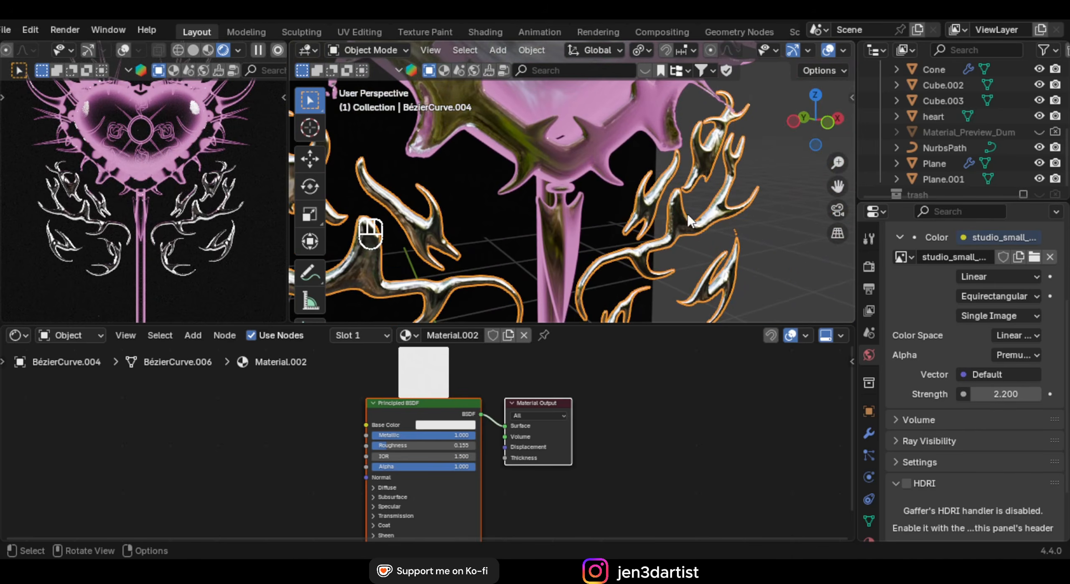
Reassign the existing ducky material to the leaves and frame the whole node tree
left_click(406, 335)
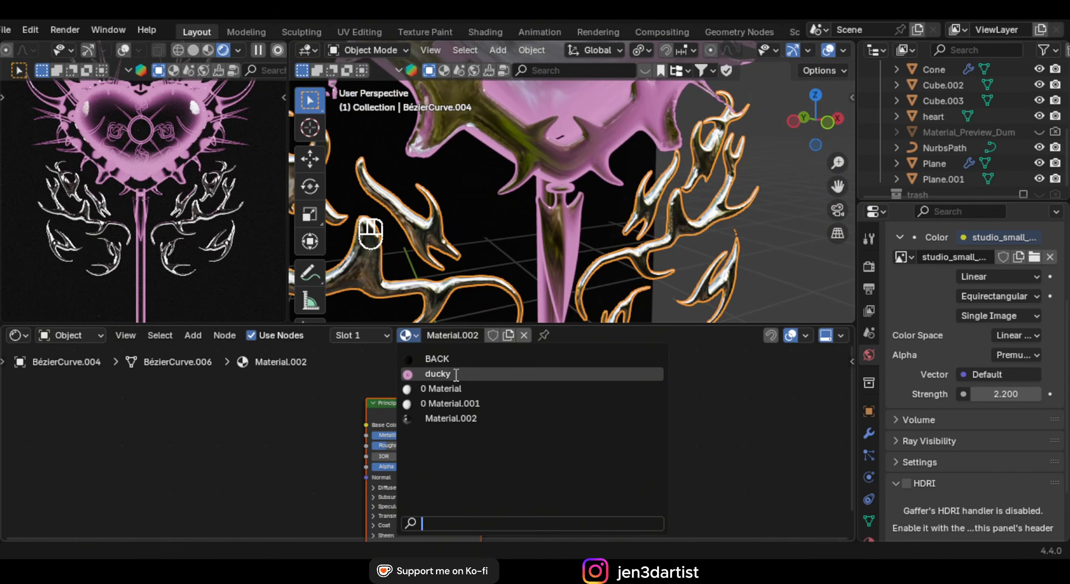
left_click(435, 374)
scroll(453, 467, "down", 8)
middle_click_drag(627, 444, 521, 443)
scroll(491, 433, "up", 3)
middle_click_drag(487, 393, 479, 417)
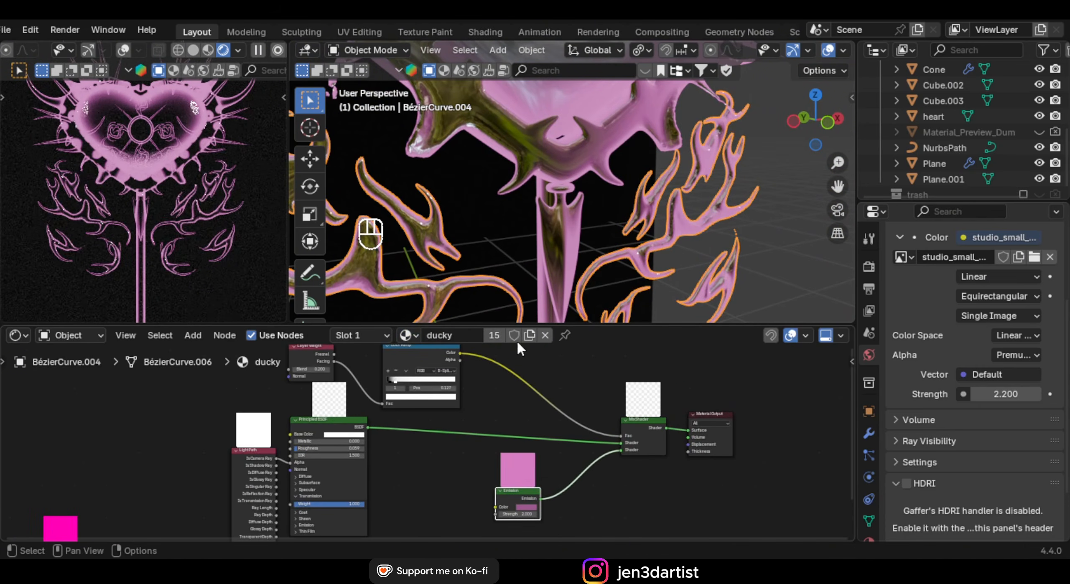
Duplicate the ducky material as 'CROME' and set its Metallic to 1.0
left_click(529, 335)
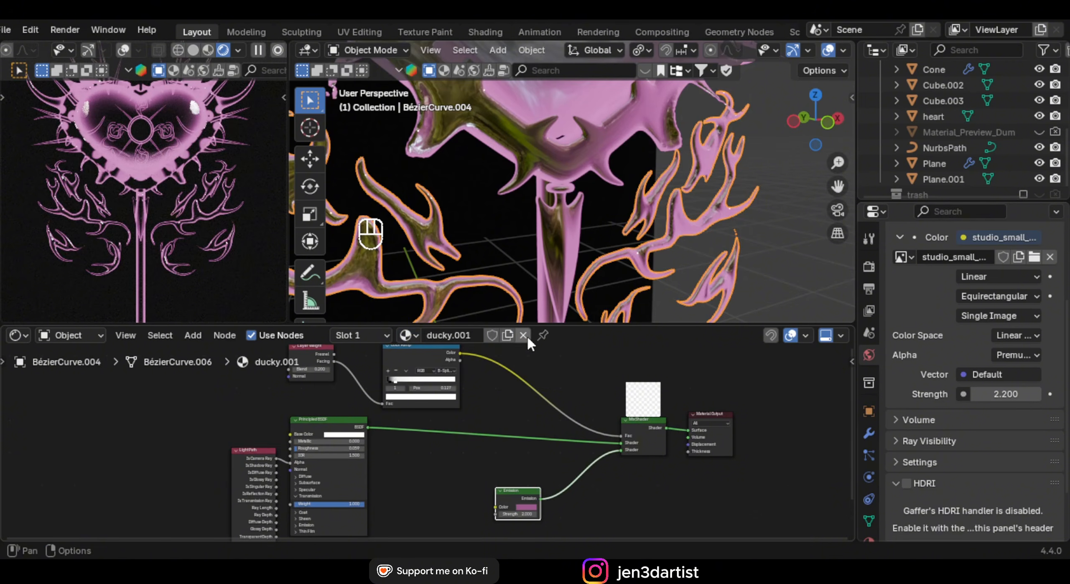
scroll(460, 418, "down", 2)
scroll(450, 414, "up", 1)
double_click(458, 336)
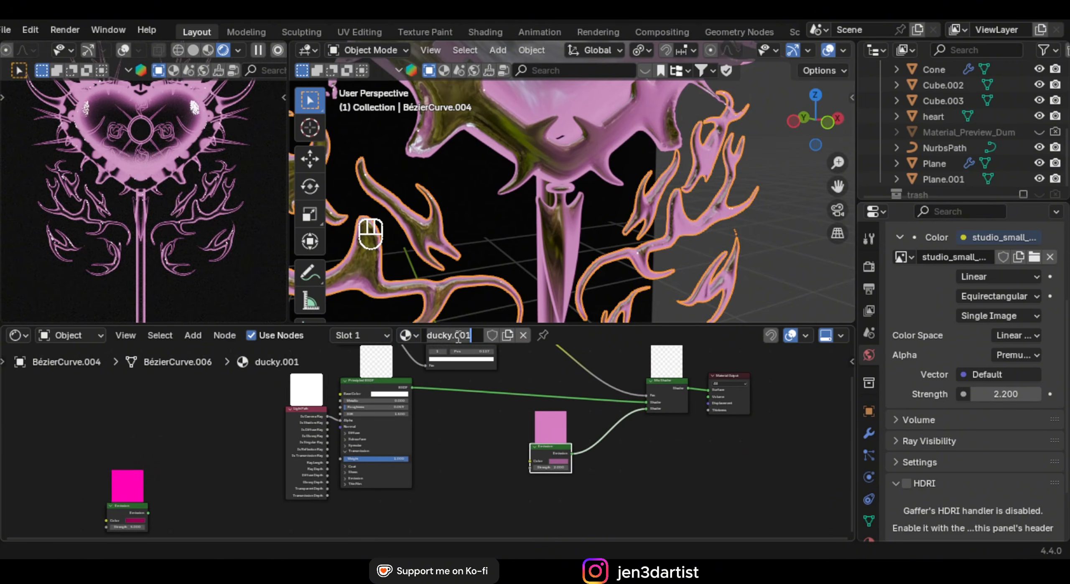
type("CROME")
key("Return")
scroll(346, 396, "up", 4)
left_click_drag(393, 411, 503, 409)
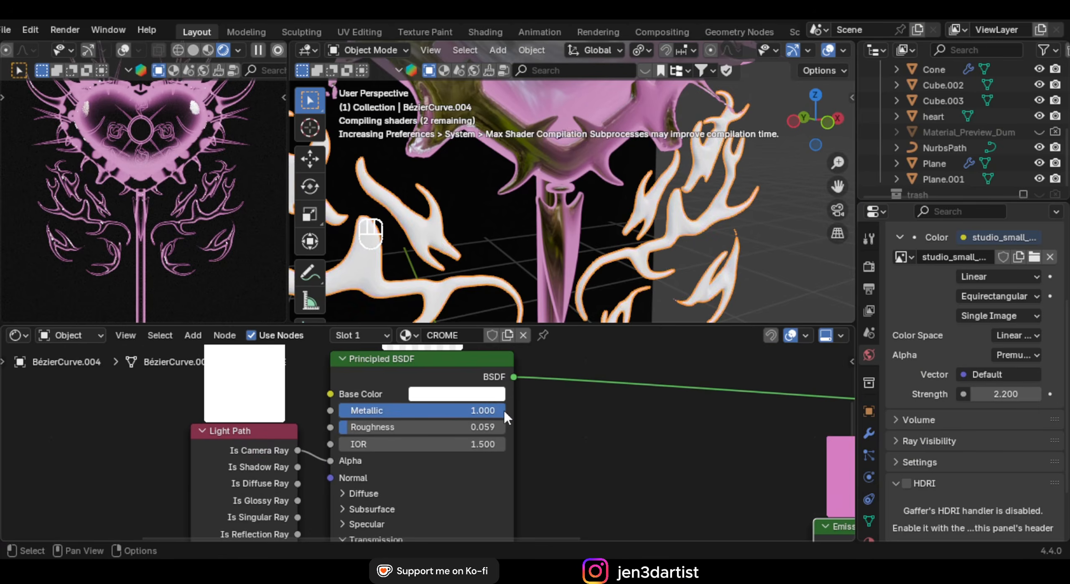
Change the Emission node colour from pink to a muted icy blue
scroll(104, 234, "up", 2)
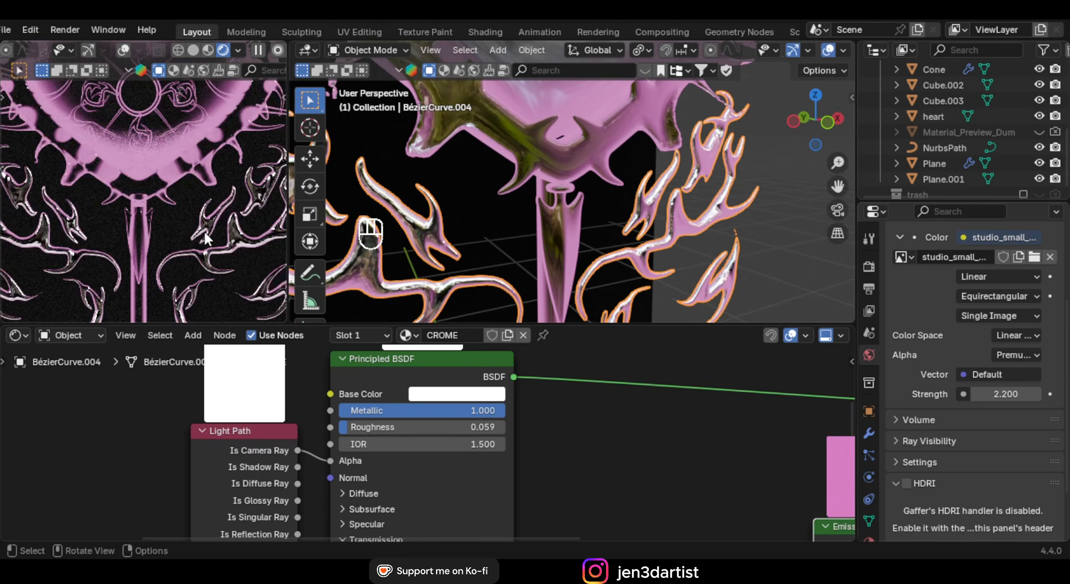
scroll(187, 267, "down", 4)
scroll(677, 481, "down", 5)
middle_click_drag(677, 481, 401, 403)
scroll(422, 414, "up", 5)
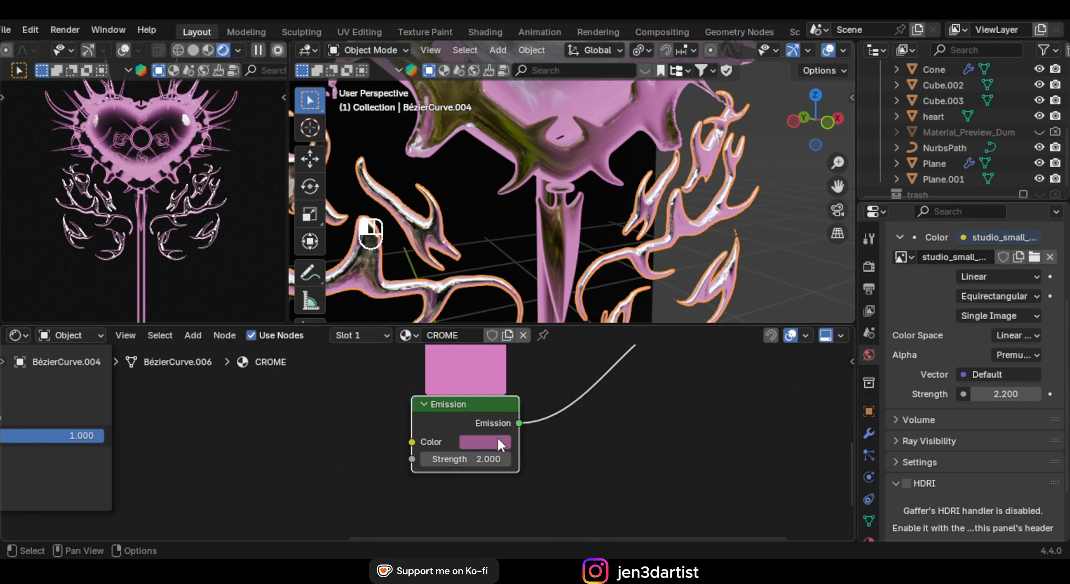
left_click(496, 438)
left_click_drag(547, 237, 536, 234)
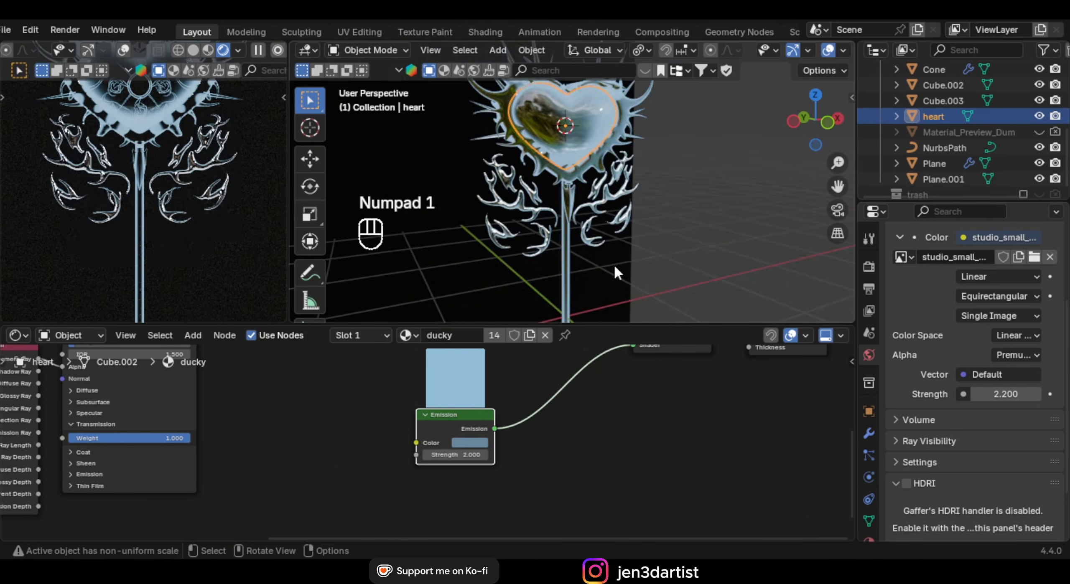
Assign the CROME material to the staff's stem
middle_click_drag(614, 266, 578, 221, "shift")
scroll(543, 217, "up", 3)
scroll(557, 234, "down", 2)
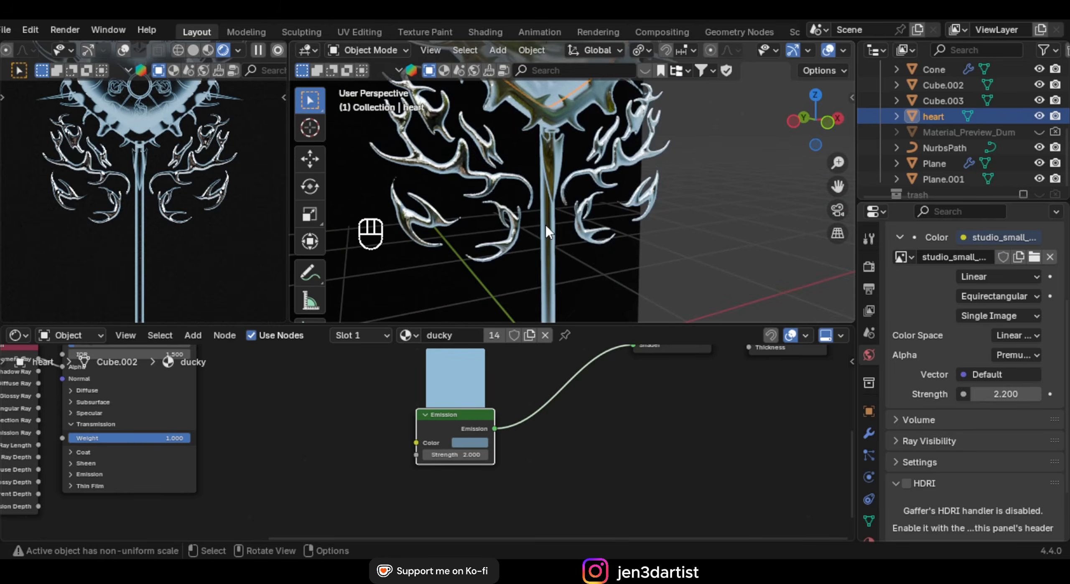
left_click(550, 242)
left_click(405, 335)
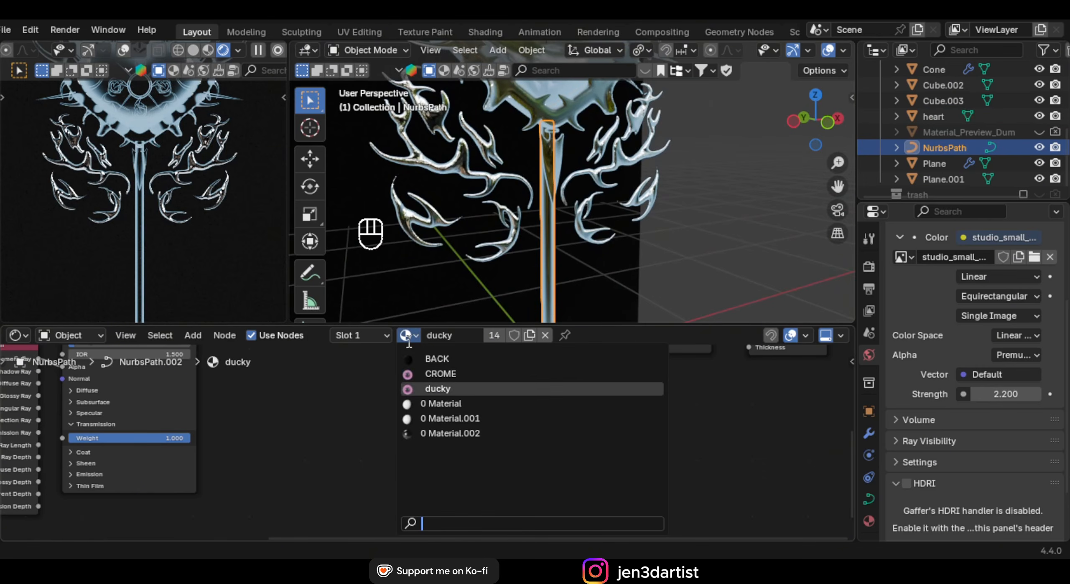
left_click(458, 369)
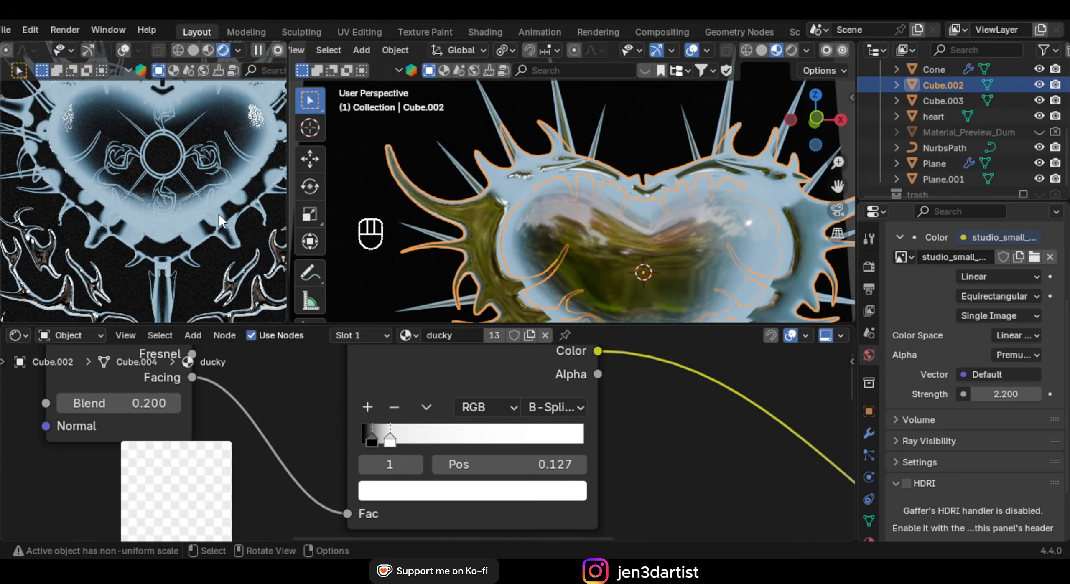
With the heart hidden, give the central ring its own BRIGHTER material copy at emission strength 7.6
middle_click_drag(573, 201, 594, 196, "shift")
scroll(585, 201, "up", 5)
left_click(1040, 116)
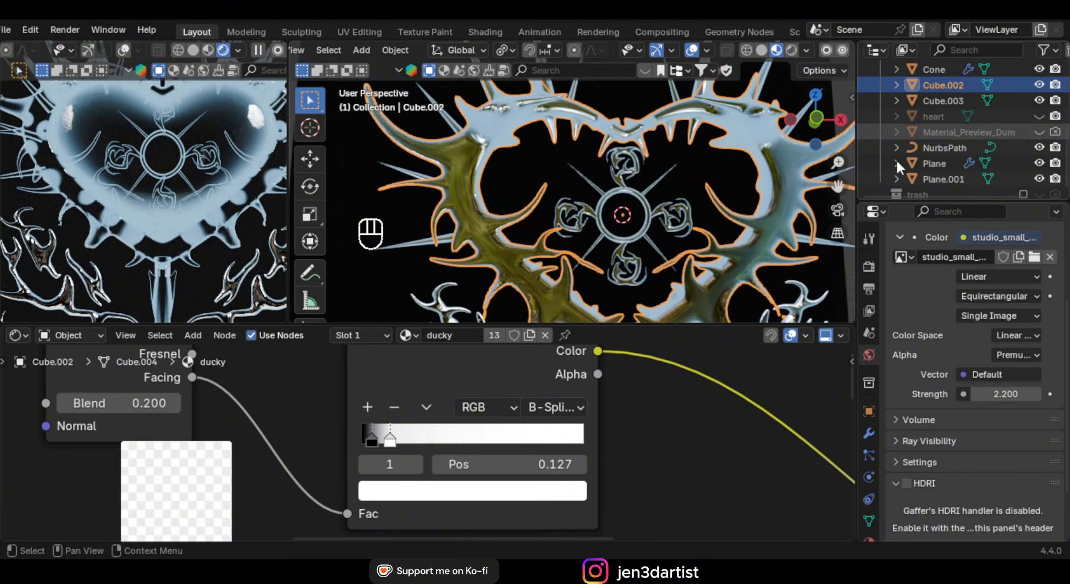
scroll(602, 213, "up", 5)
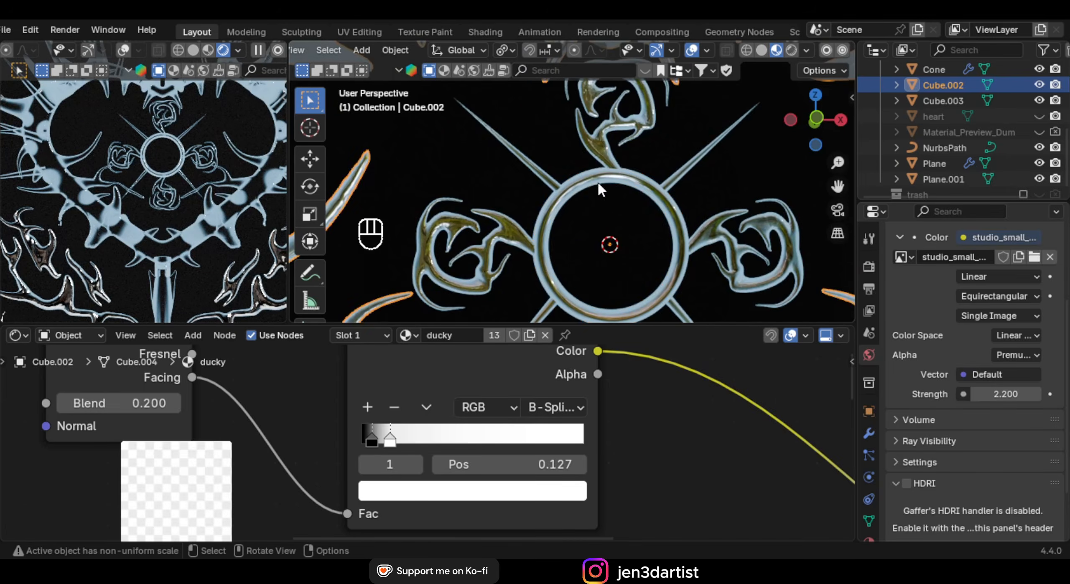
left_click(598, 182)
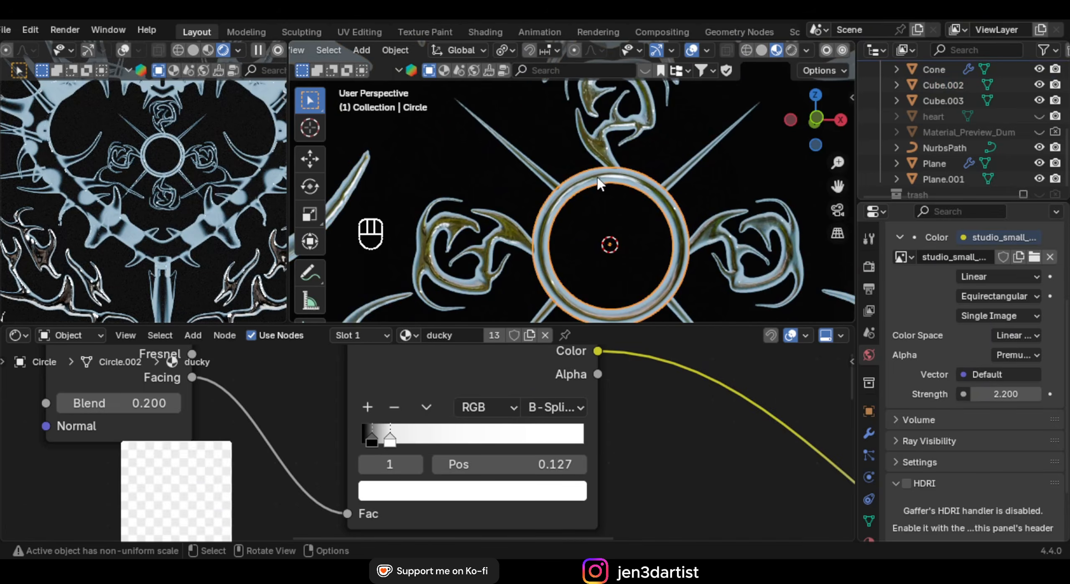
left_click(526, 338)
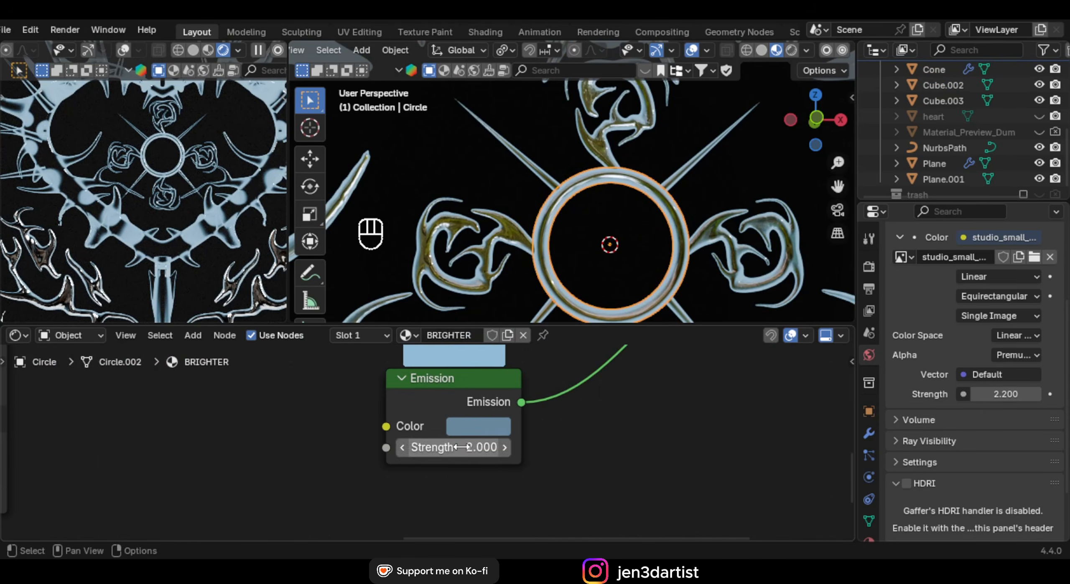
left_click_drag(461, 447, 558, 448)
left_click_drag(467, 448, 468, 448)
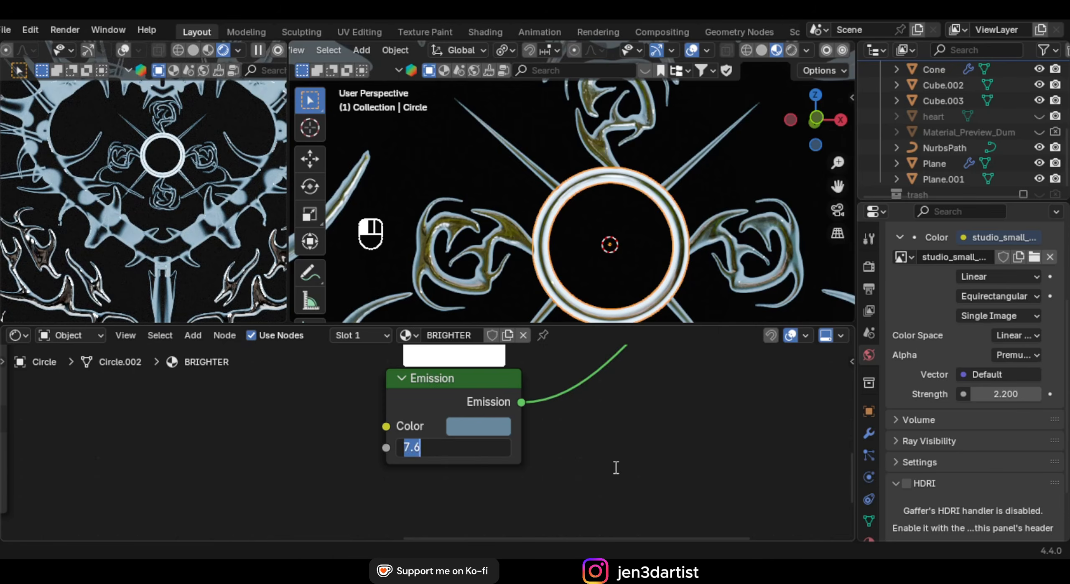
key("Return")
Link the ring's BRIGHTER material to the four roses and the cone spikes with Ctrl+L
middle_click_drag(584, 209, 448, 154)
left_click(658, 227)
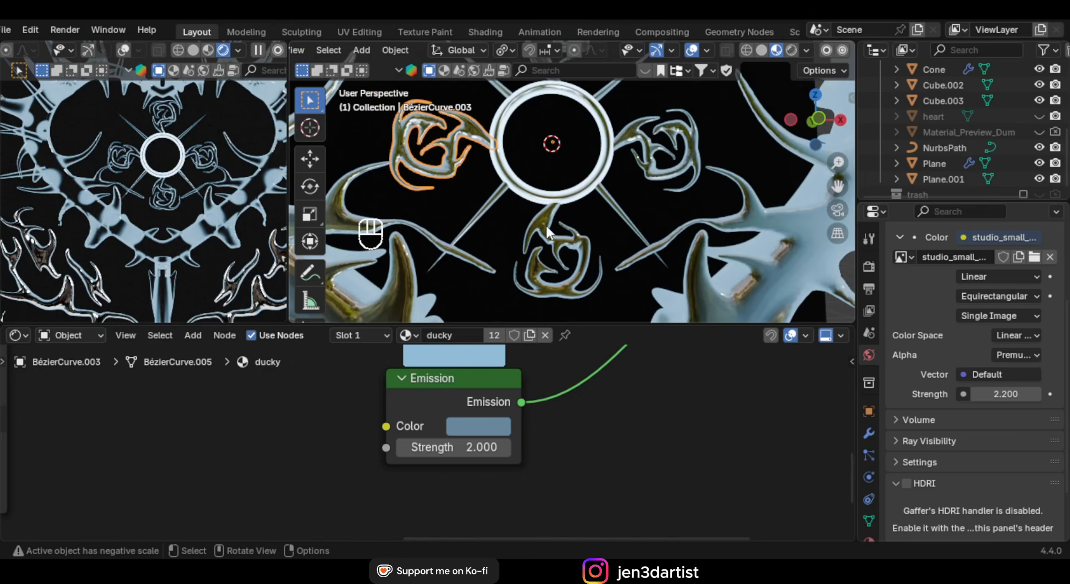
left_click(564, 234, "shift")
left_click(651, 163, "shift")
middle_click_drag(599, 132, 606, 222, "shift")
left_click(586, 183, "shift")
left_click(617, 274, "shift")
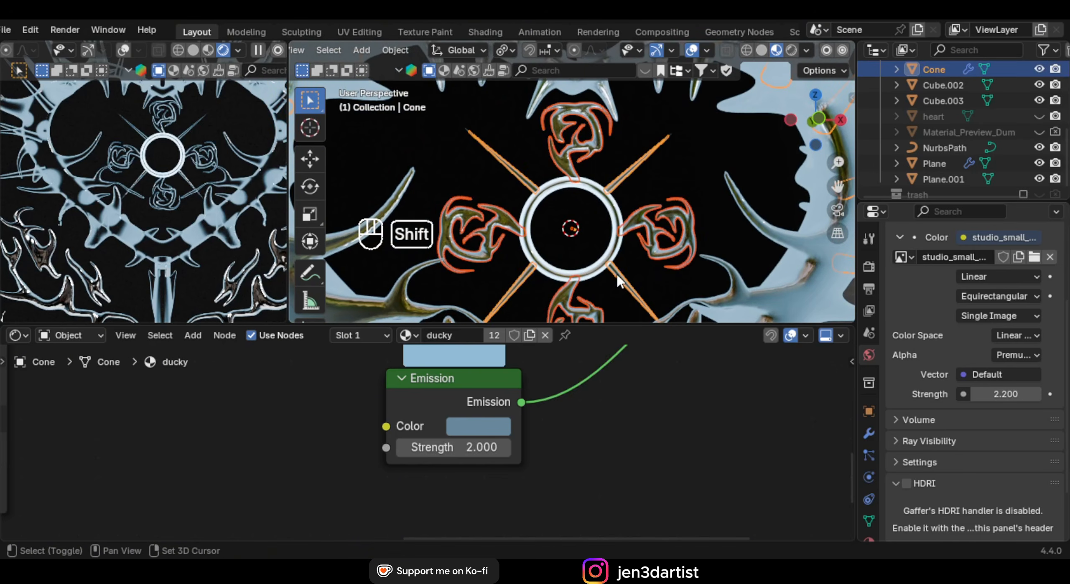
left_click(617, 215, "shift")
key("ctrl+l")
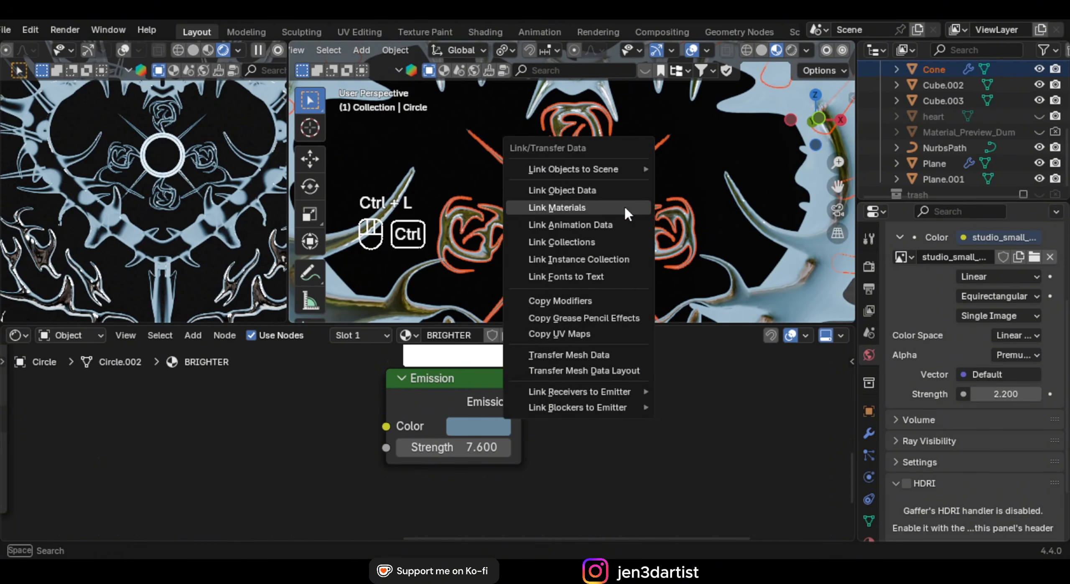
left_click(625, 209)
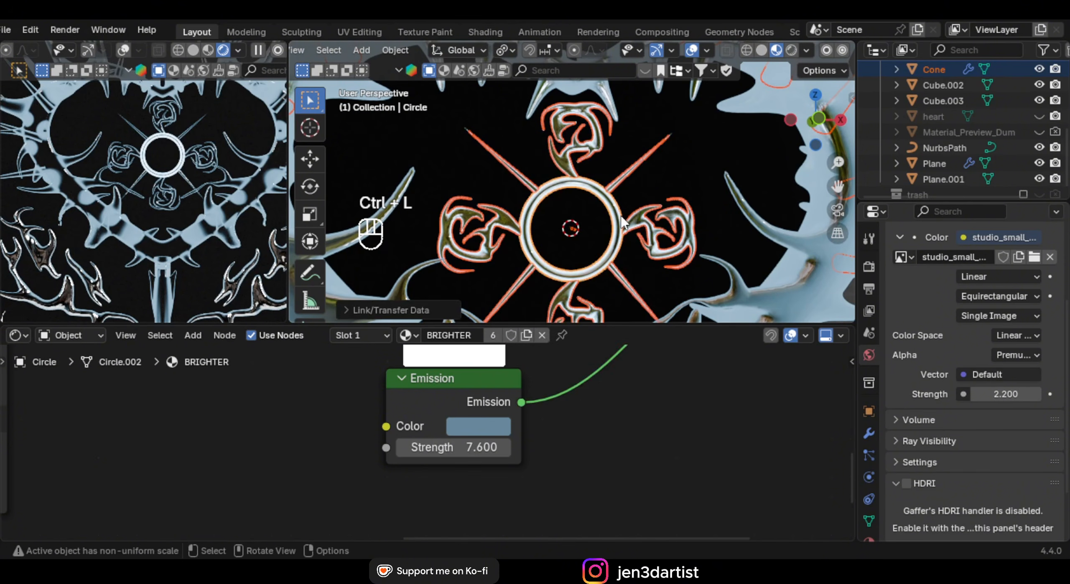
Unhide the heart and view the staff through the scene camera
scroll(210, 180, "down", 5)
middle_click_drag(201, 182, 206, 169)
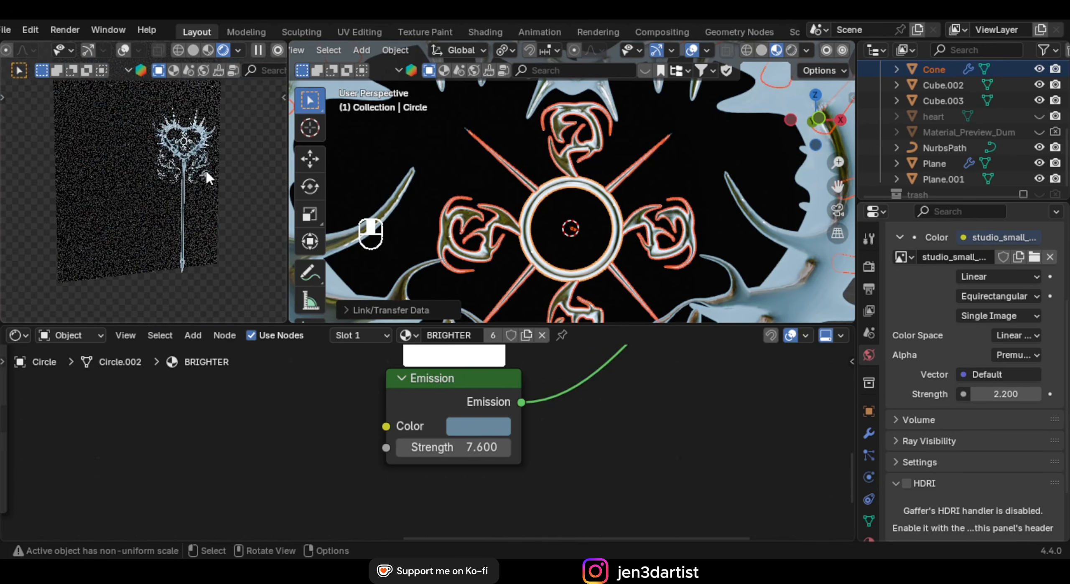
left_click(1040, 116)
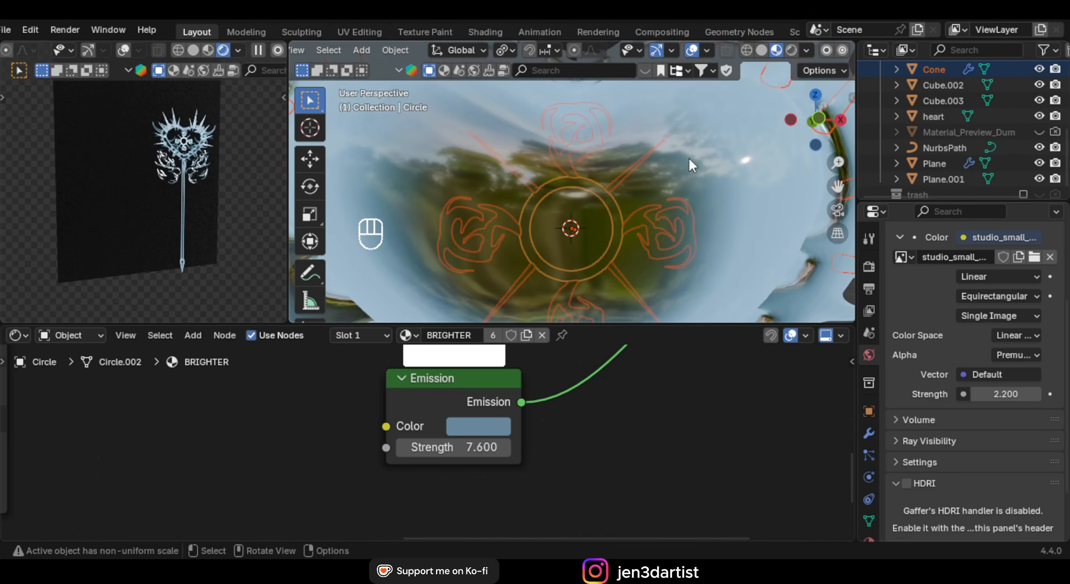
key("KP_0")
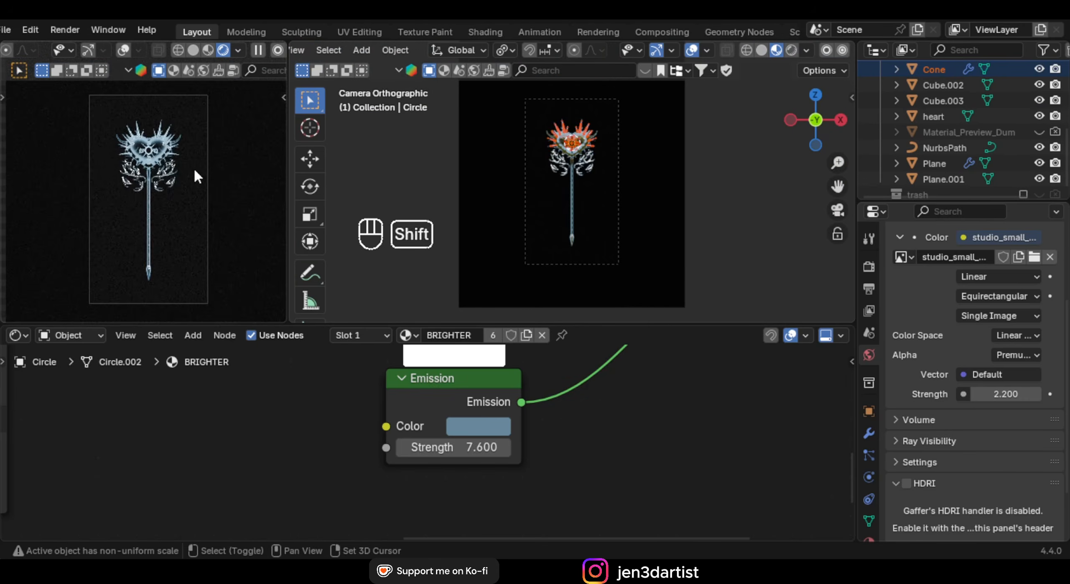
middle_click_drag(194, 169, 193, 177, "shift")
scroll(193, 177, "up", 2)
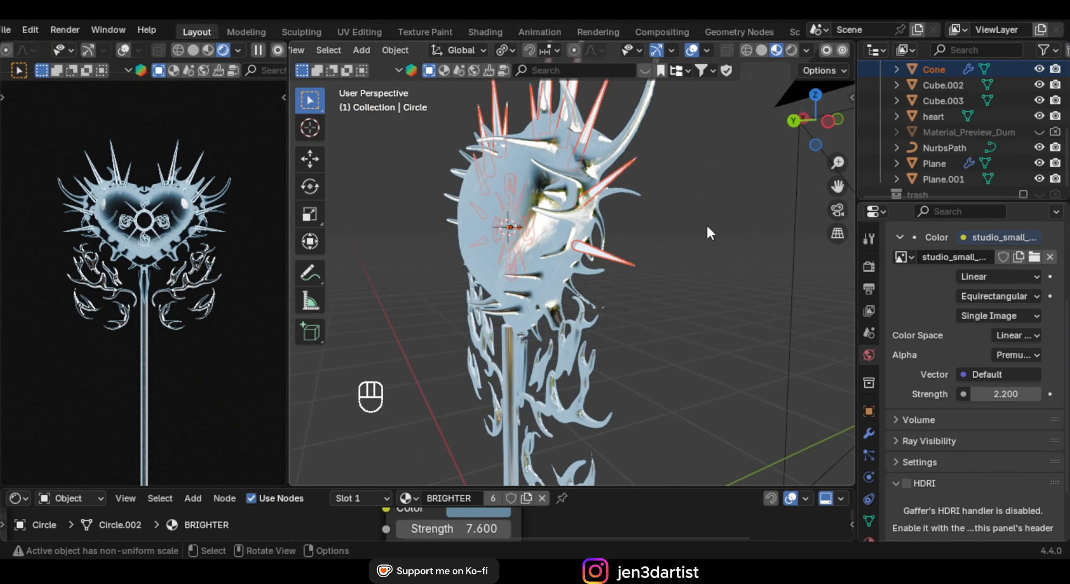
middle_click_drag(706, 224, 622, 198)
middle_click_drag(673, 222, 597, 252, "shift")
scroll(596, 252, "up", 1)
scroll(598, 260, "down", 5)
scroll(167, 260, "down", 3)
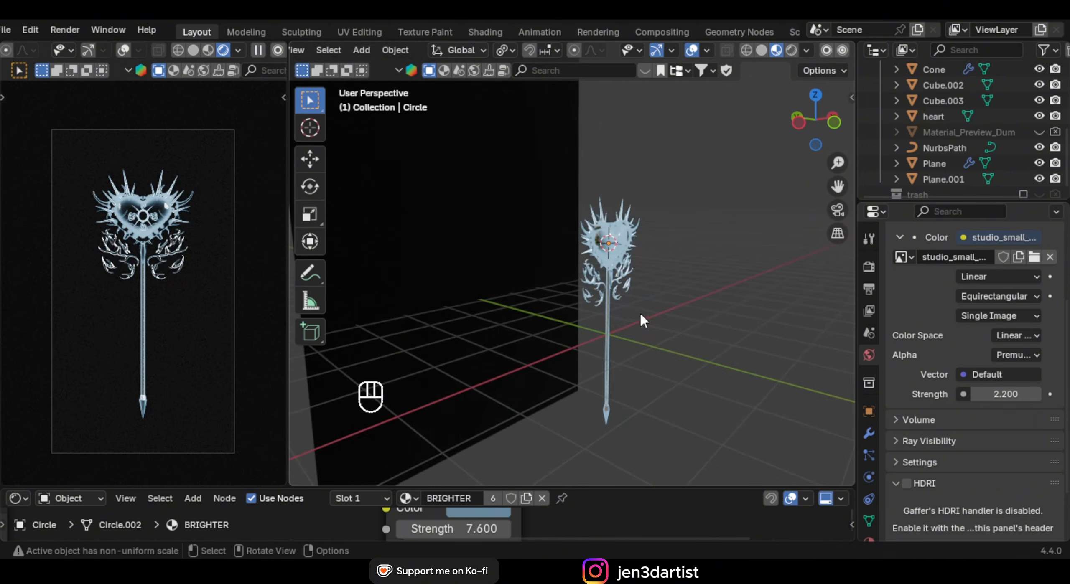
middle_click_drag(641, 315, 675, 311)
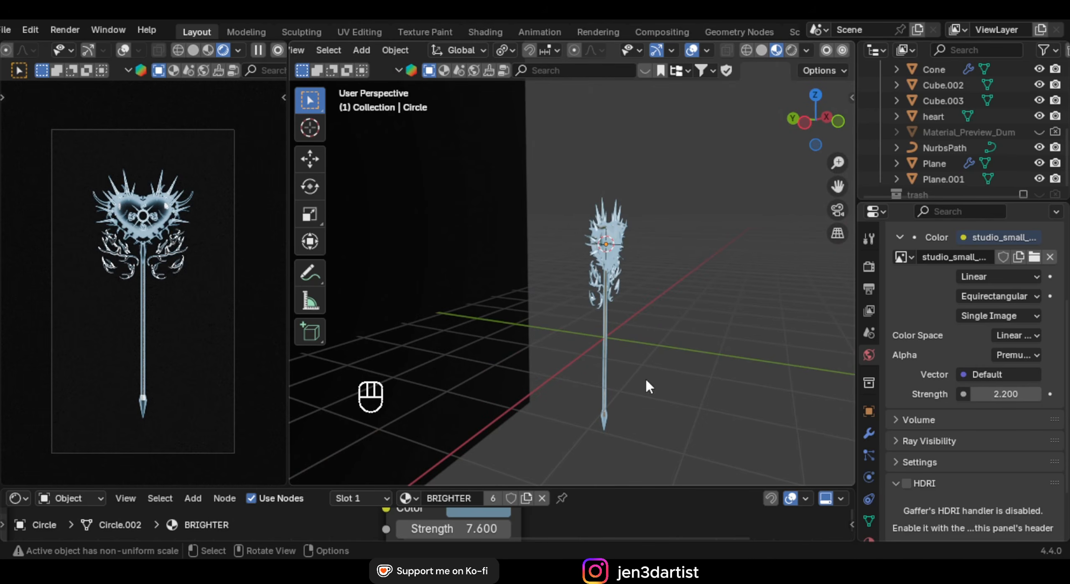
middle_click_drag(608, 378, 580, 334)
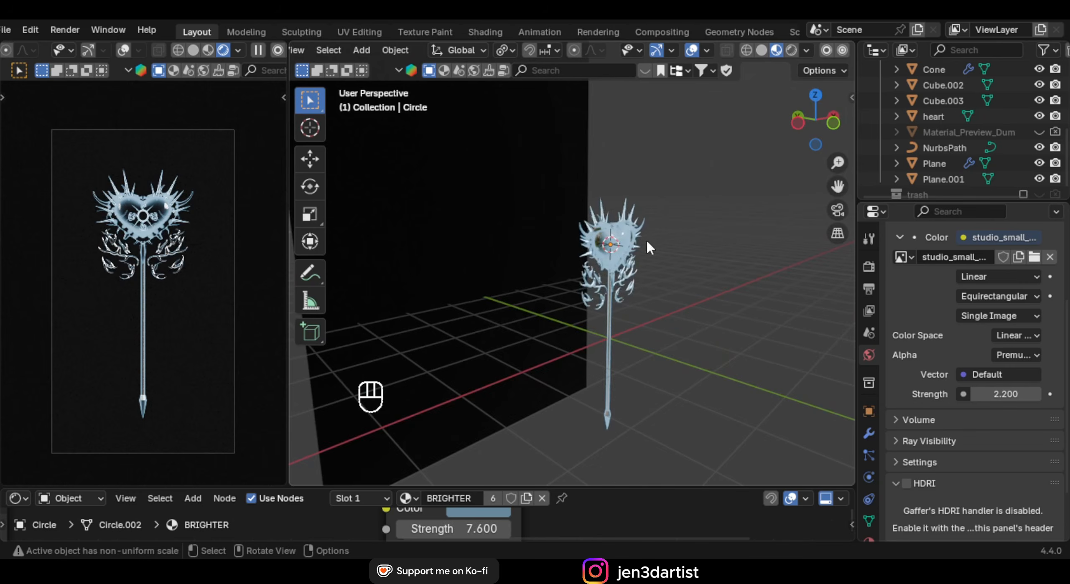
middle_click_drag(647, 242, 589, 270)
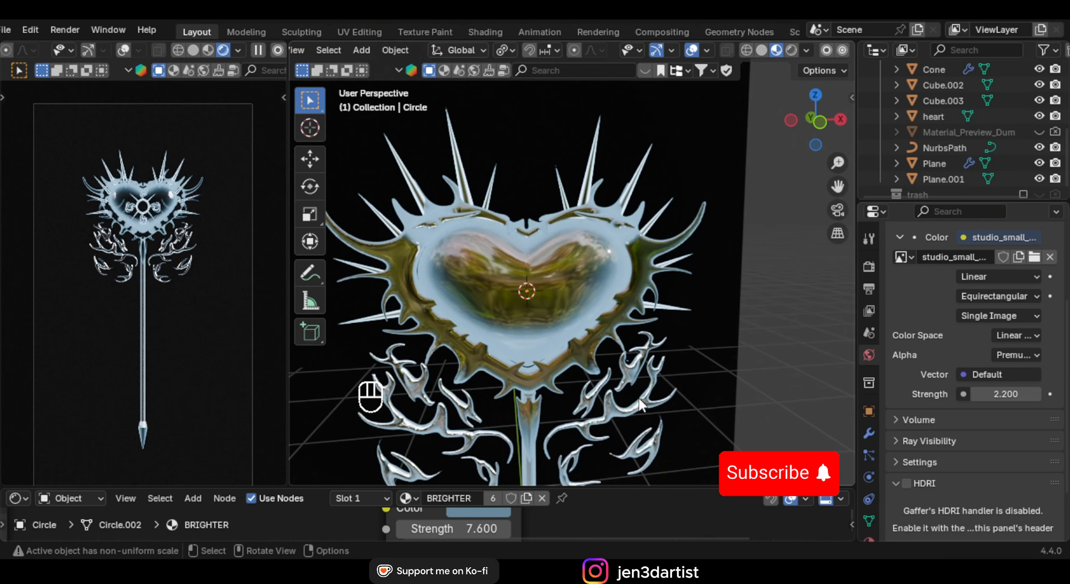
key("KP_0")
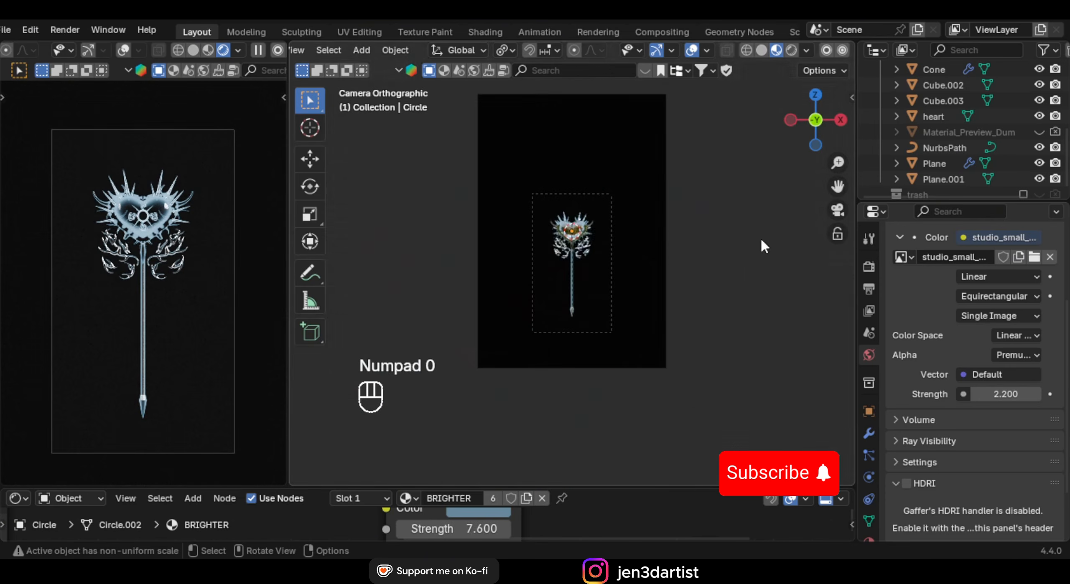
scroll(755, 255, "up", 7)
middle_click_drag(603, 240, 614, 298, "shift")
scroll(613, 297, "up", 1)
scroll(568, 301, "up", 2)
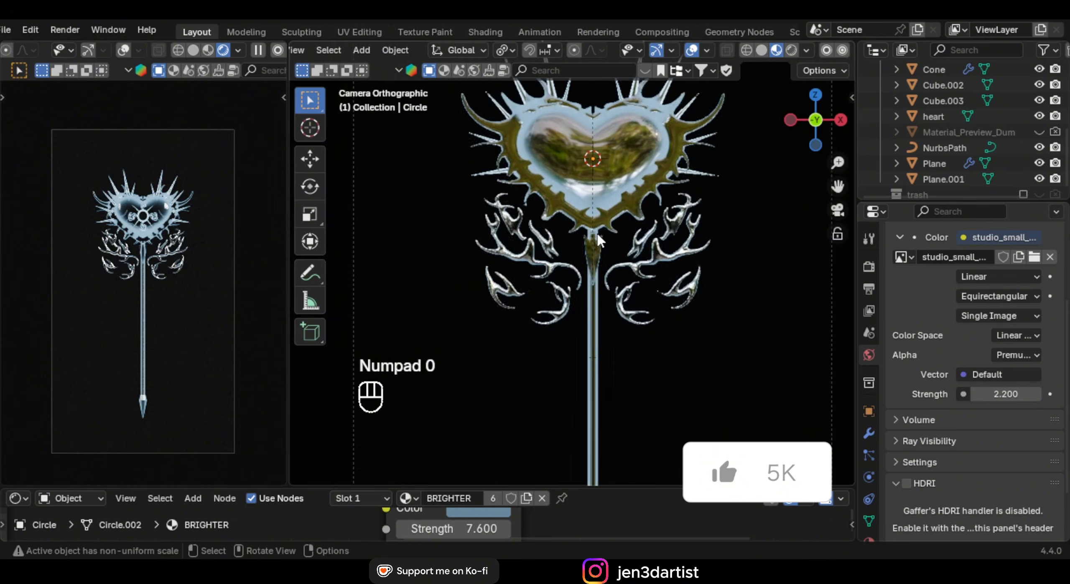
scroll(580, 259, "up", 2)
scroll(587, 255, "up", 2)
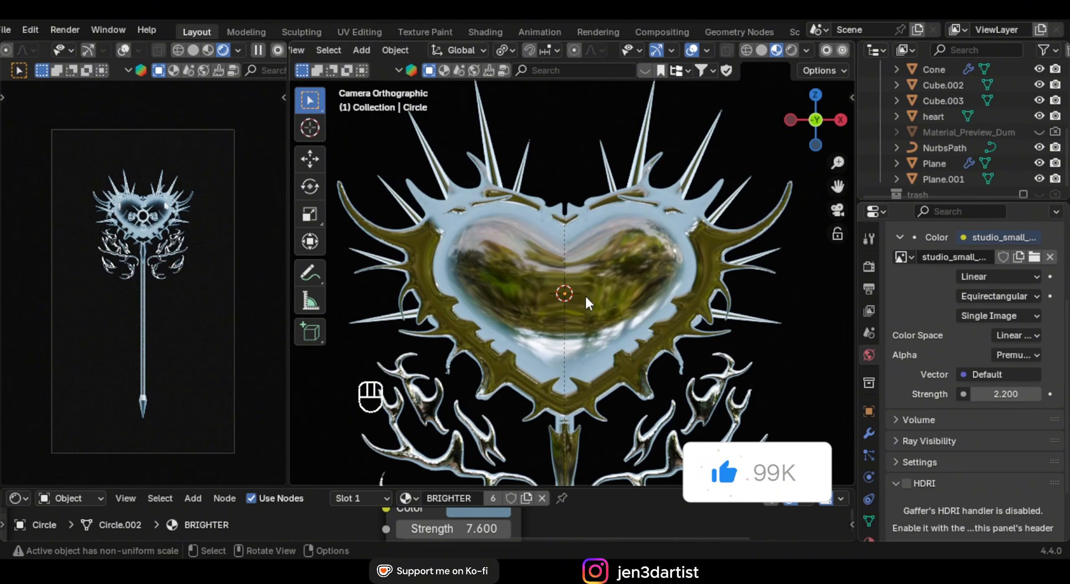